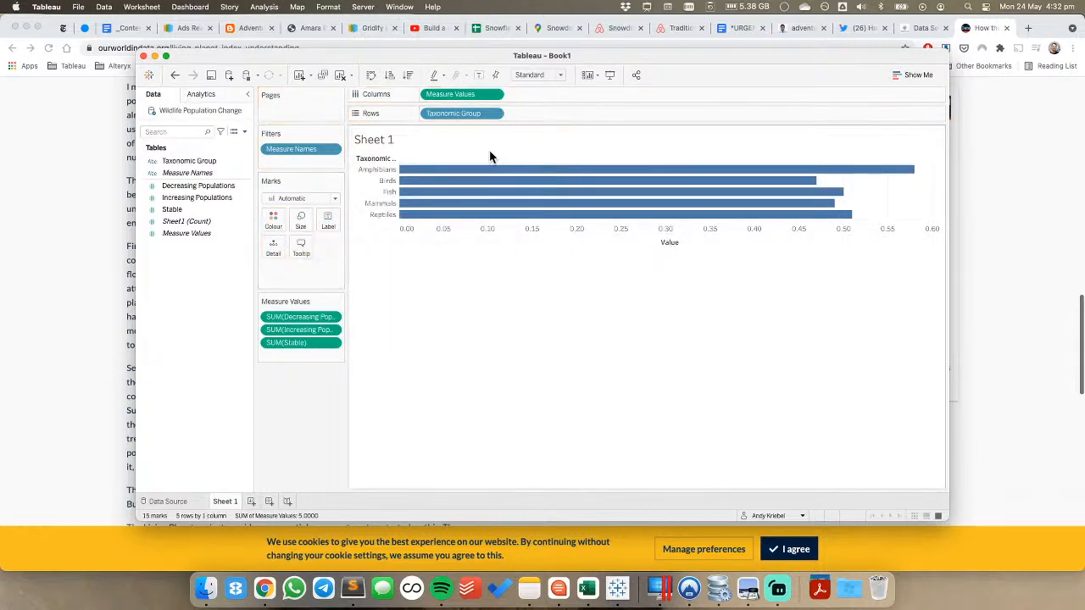
Undo the removal of Measure Names from Rows and move it onto Colour to stack the bars by measure
mouse_move(795, 173)
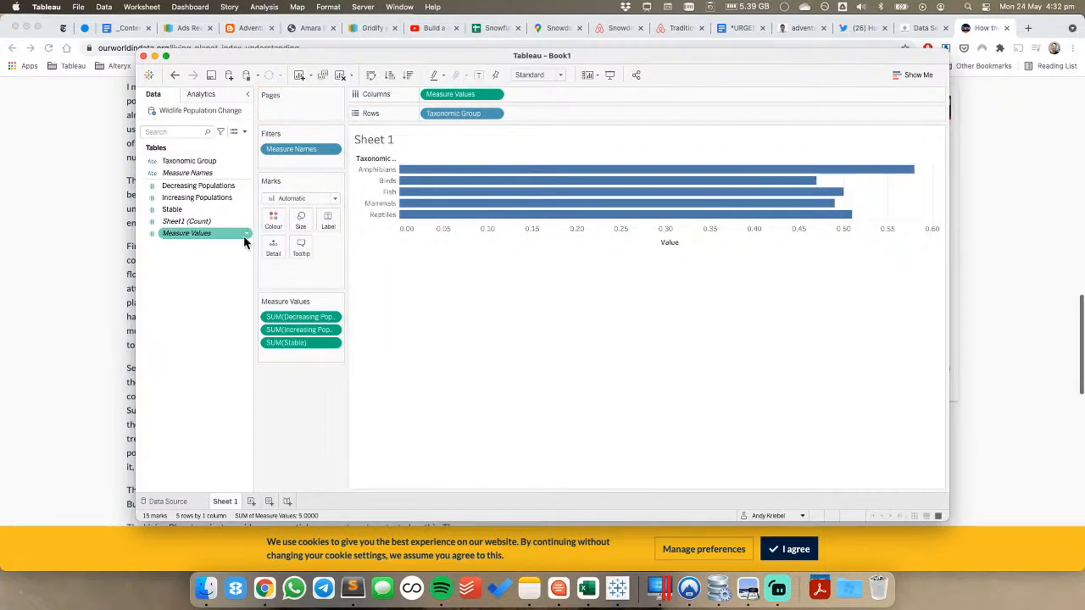
left_click(174, 74)
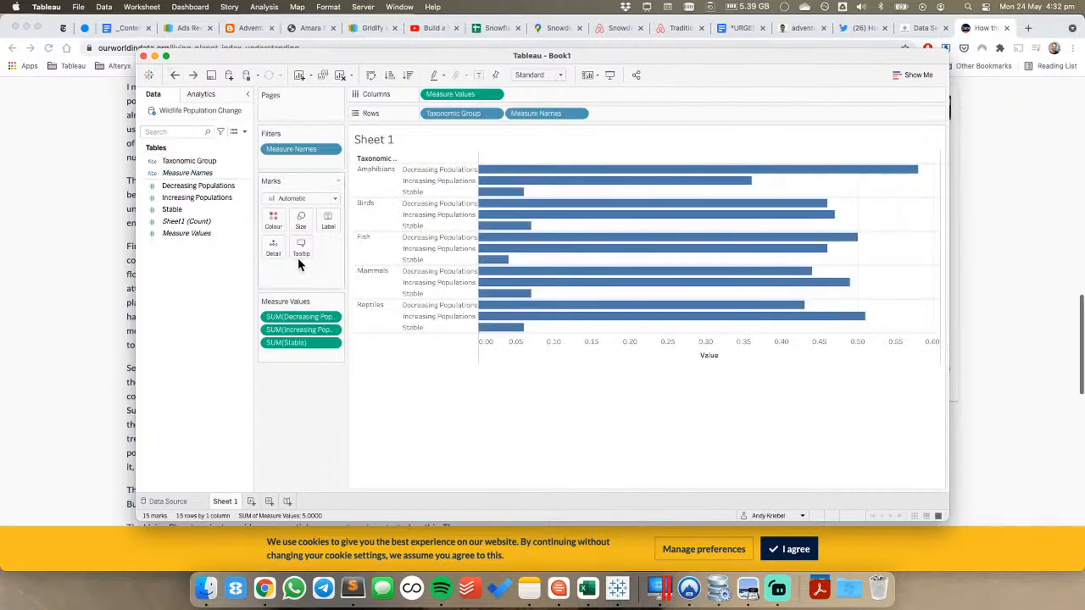
left_click_drag(520, 115, 273, 222)
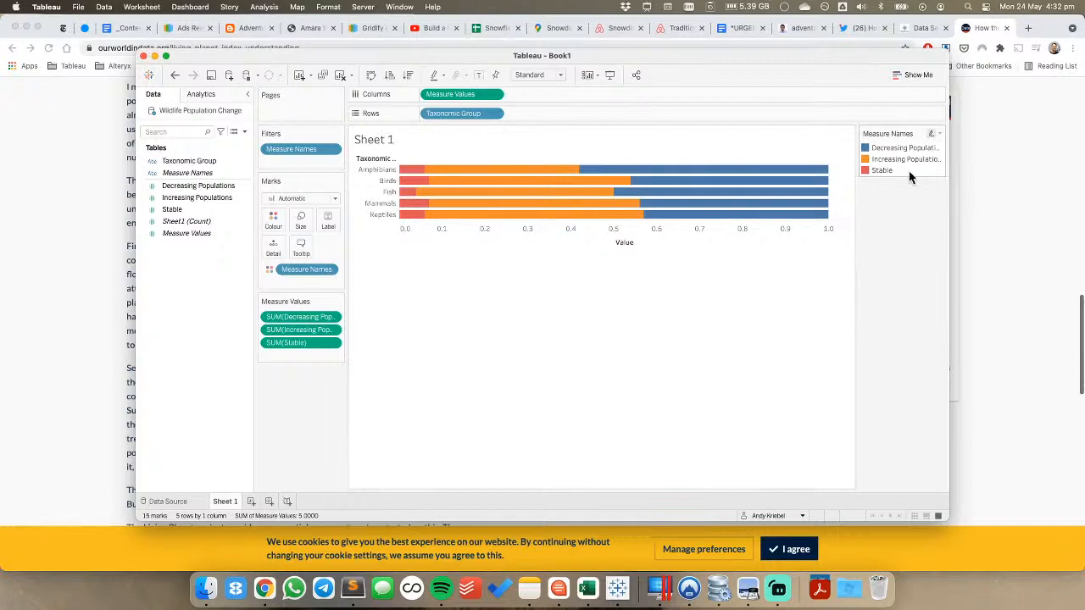
Check the segment order in the Our World in Data chart and reorder the colour legend to Decreasing Populations, Stable, Increasing Populations
mouse_move(825, 184)
key("super+Tab")
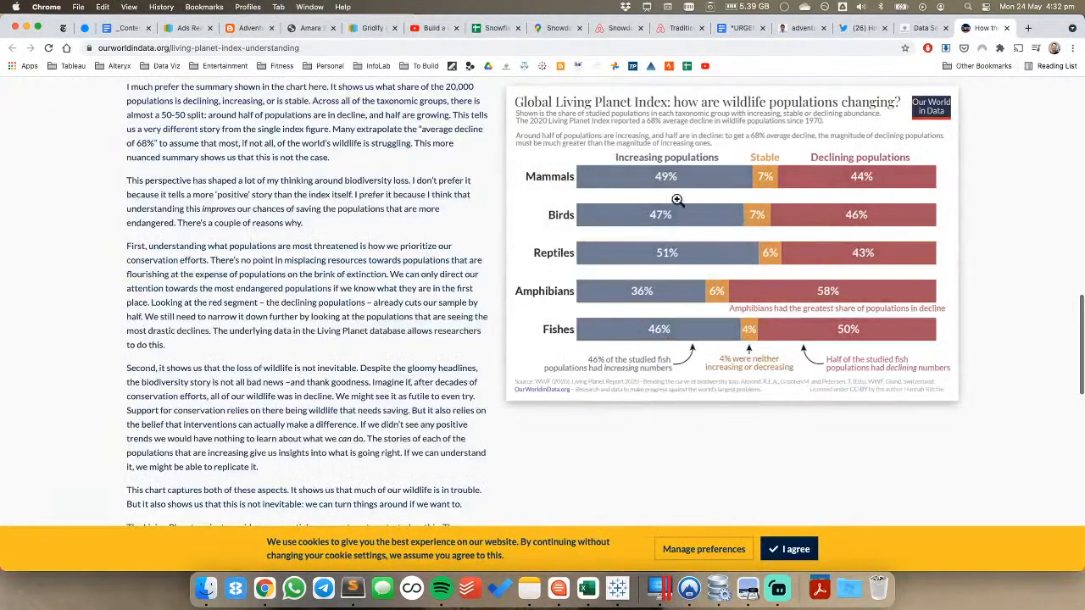
key("super+Tab")
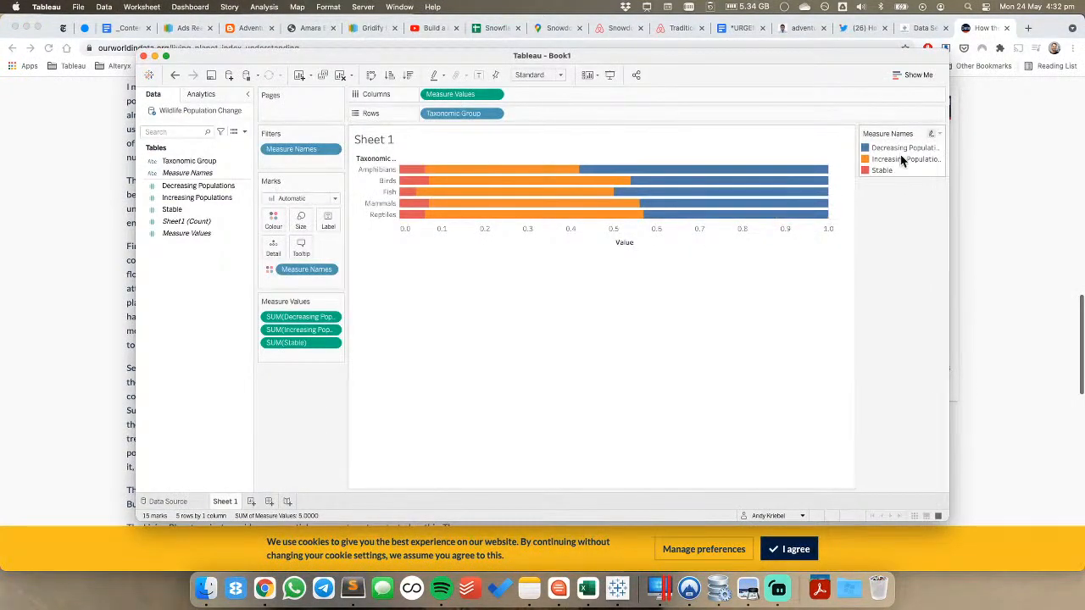
mouse_move(900, 165)
left_mouse_down()
mouse_move(904, 150)
mouse_move(904, 176)
left_mouse_up()
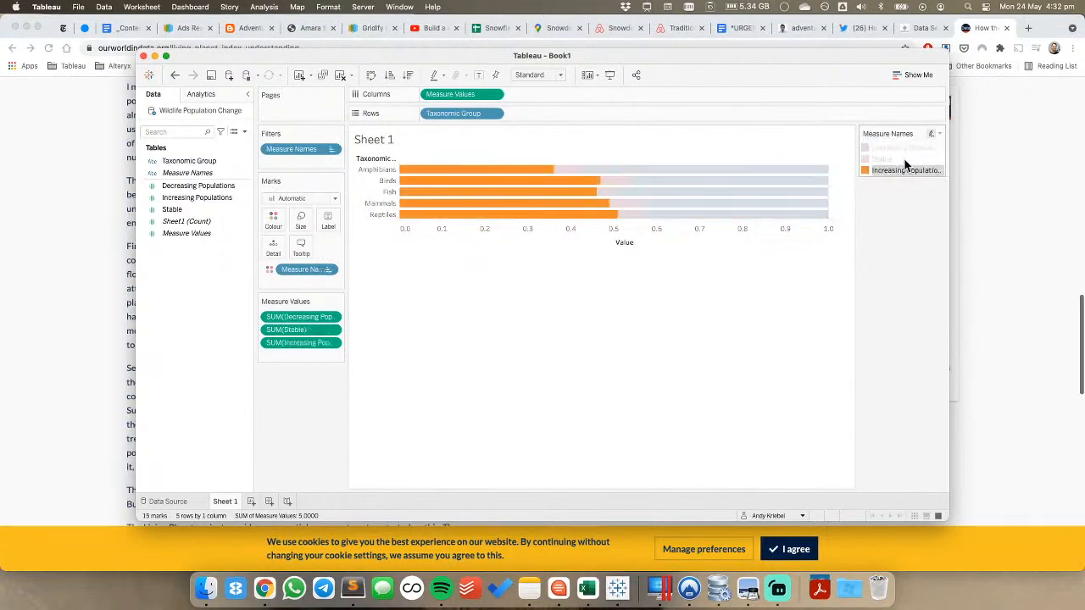
left_click(906, 167)
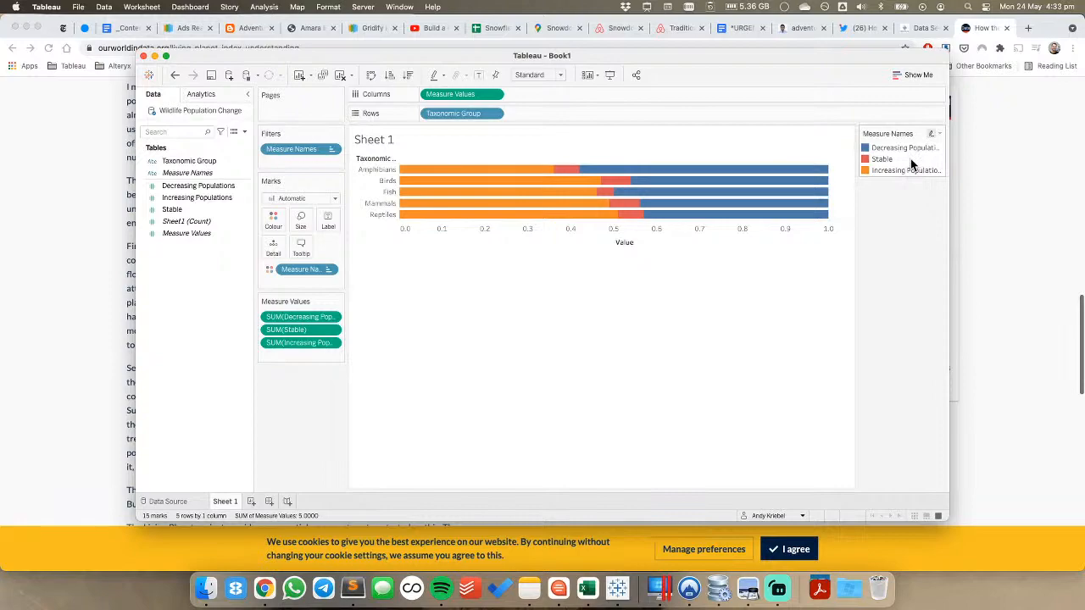
Edit the Measure Names colours and give Decreasing Populations the red sampled from the reference chart, A64C5B
double_click(910, 159)
left_click_drag(497, 165, 367, 91)
left_click(301, 131)
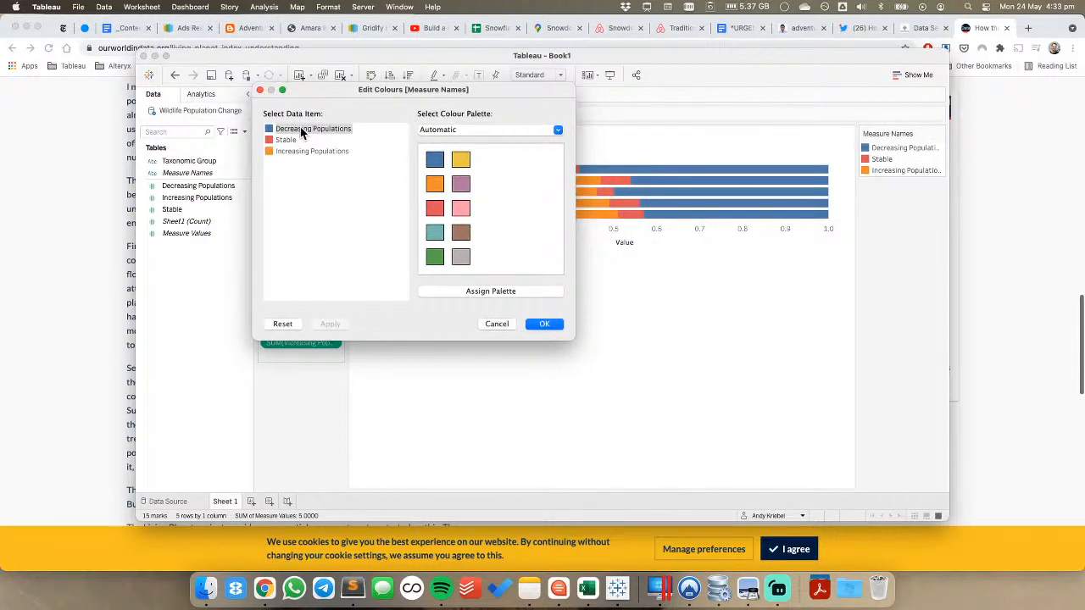
double_click(300, 131)
left_click(211, 359)
key("super+Tab")
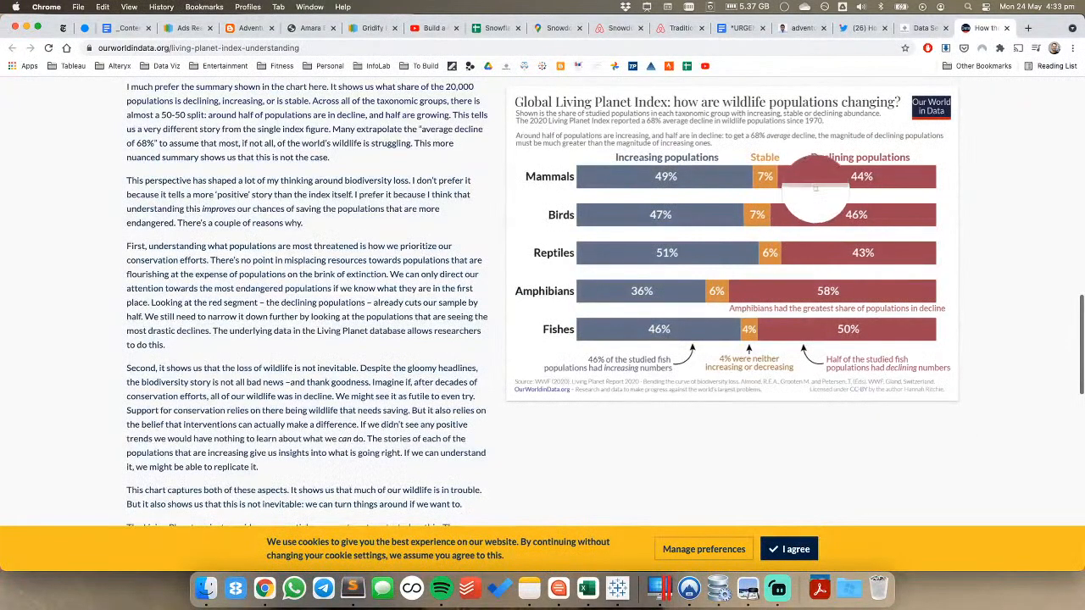
left_click(814, 190)
key("super+Tab")
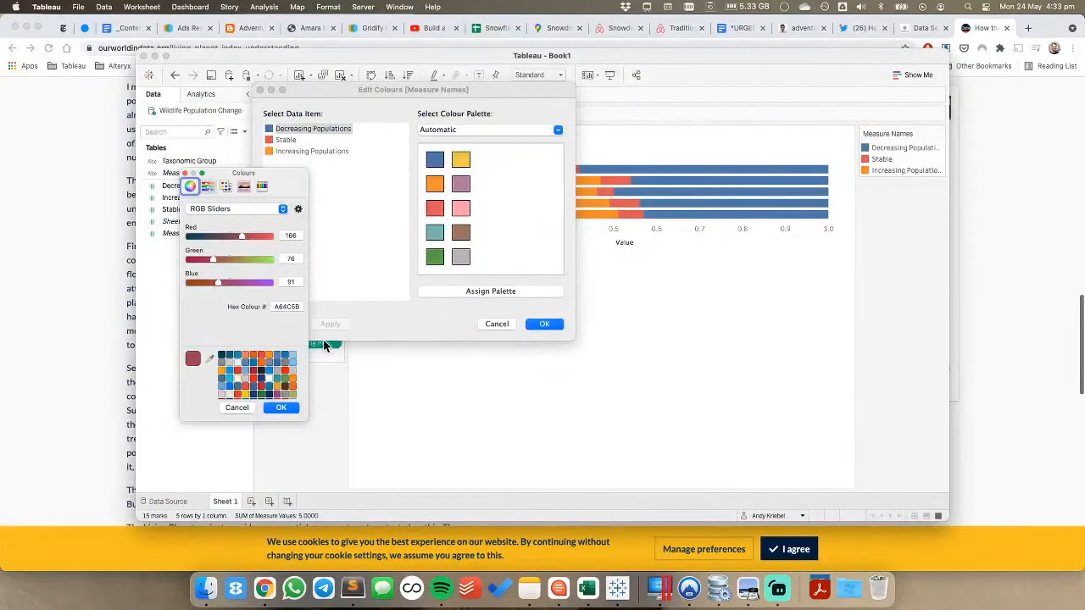
left_click(281, 407)
Give Stable the orange sampled from the Stable segment of the reference chart in the browser
double_click(285, 140)
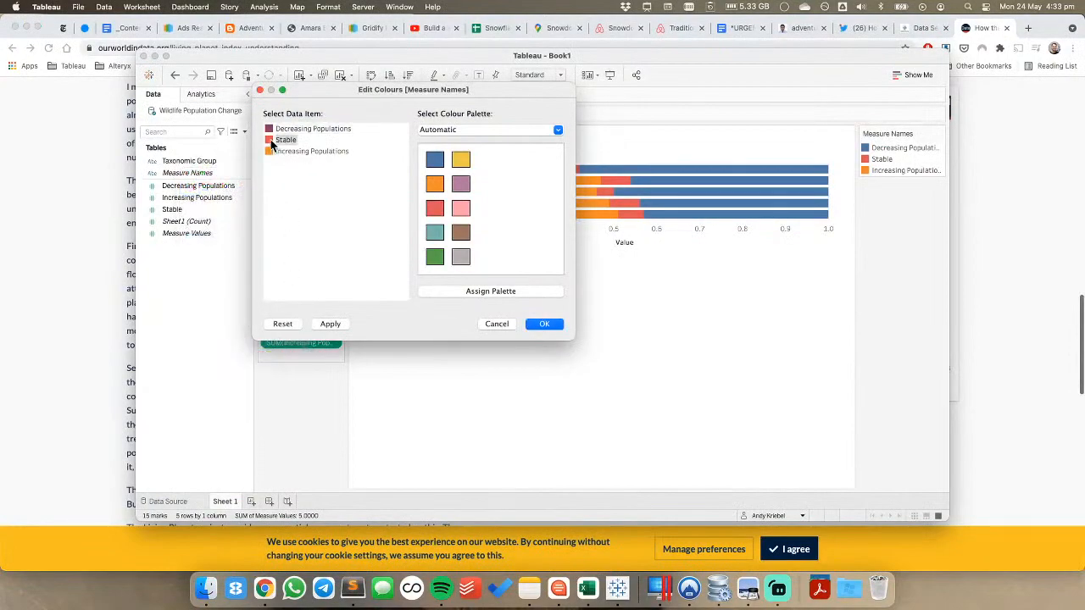
left_click(211, 359)
key("super+Tab")
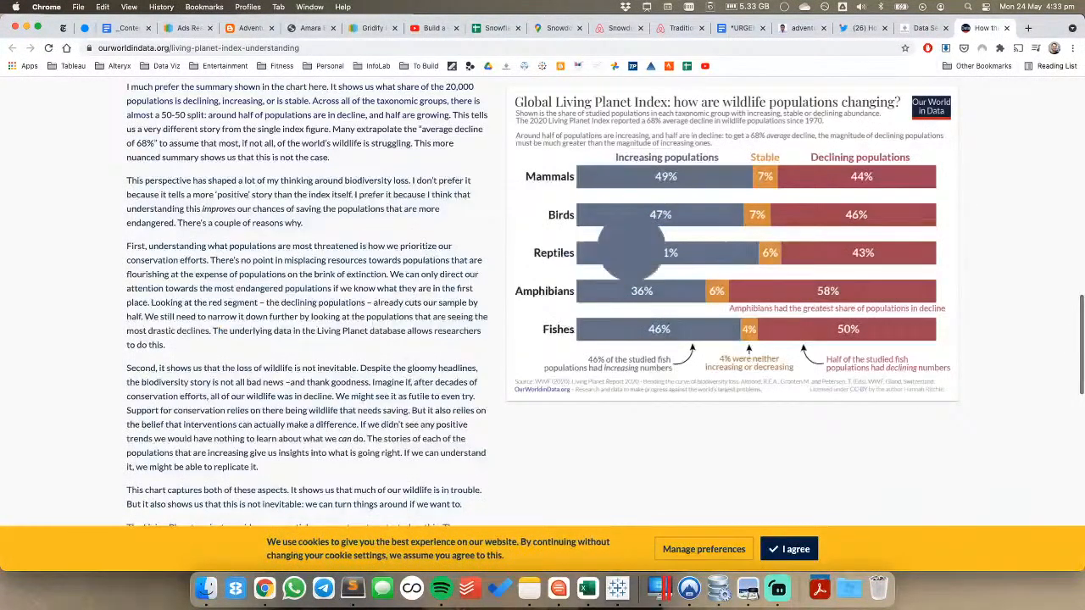
left_click(765, 208)
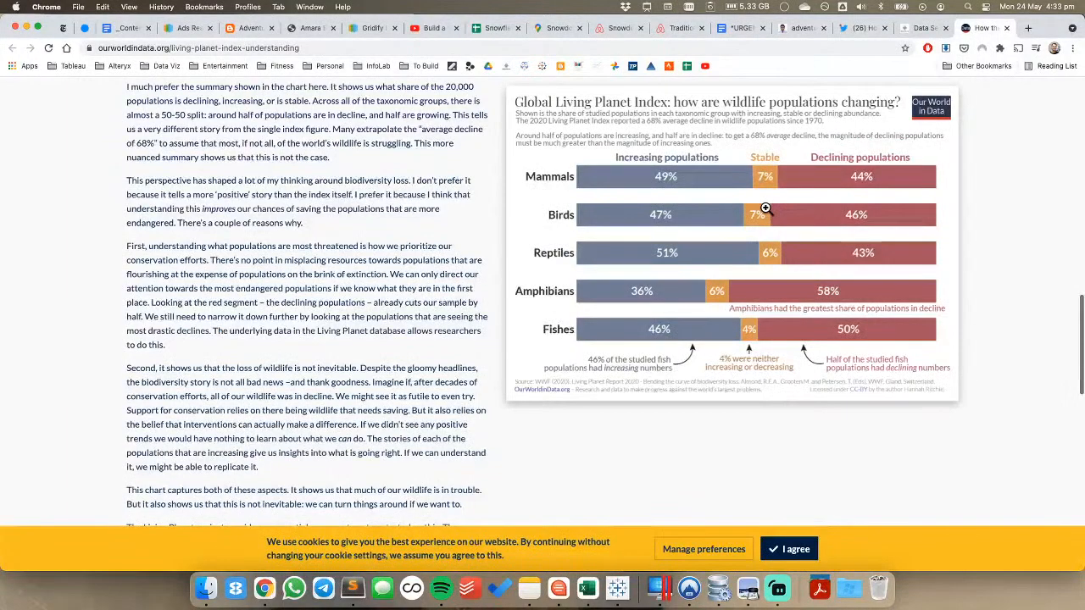
key("super+Tab")
left_click(281, 407)
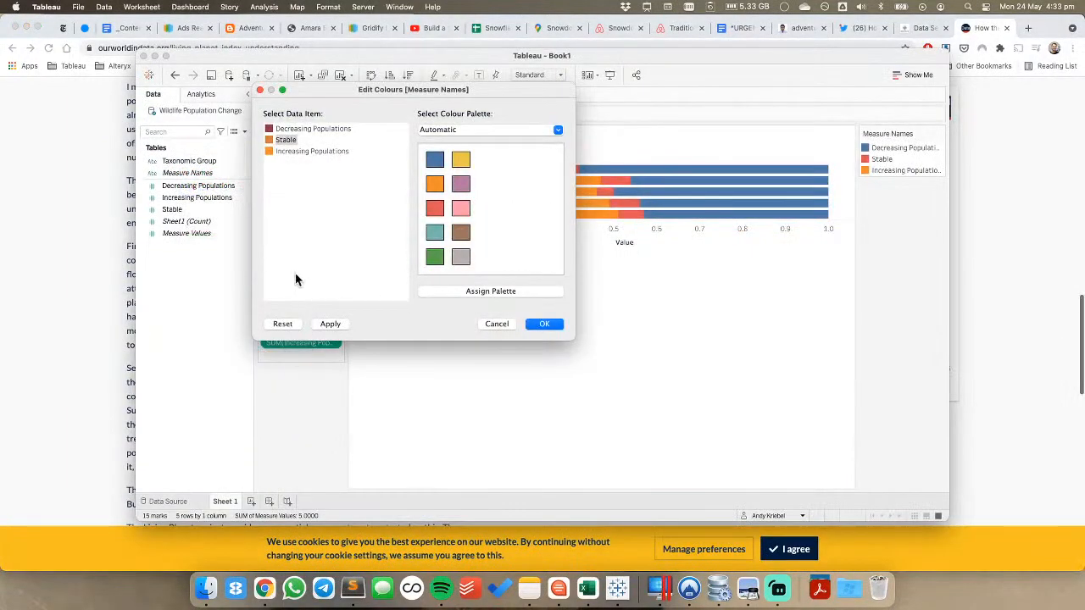
Give Increasing Populations the slate blue sampled from the reference chart, 6D7A92, and accept the edited colours
double_click(284, 150)
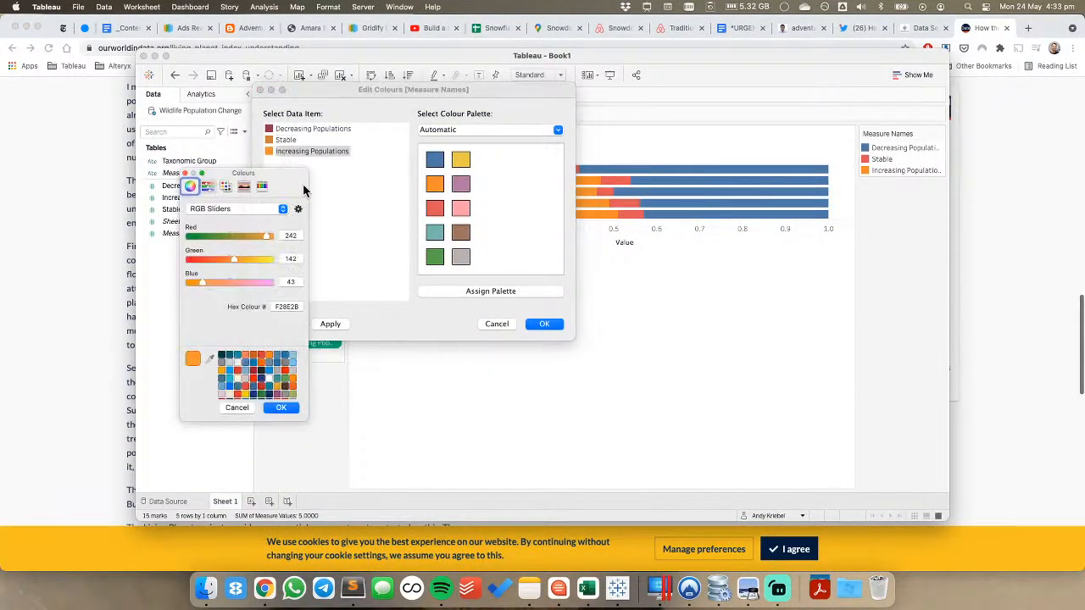
left_click(211, 360)
key("super+Tab")
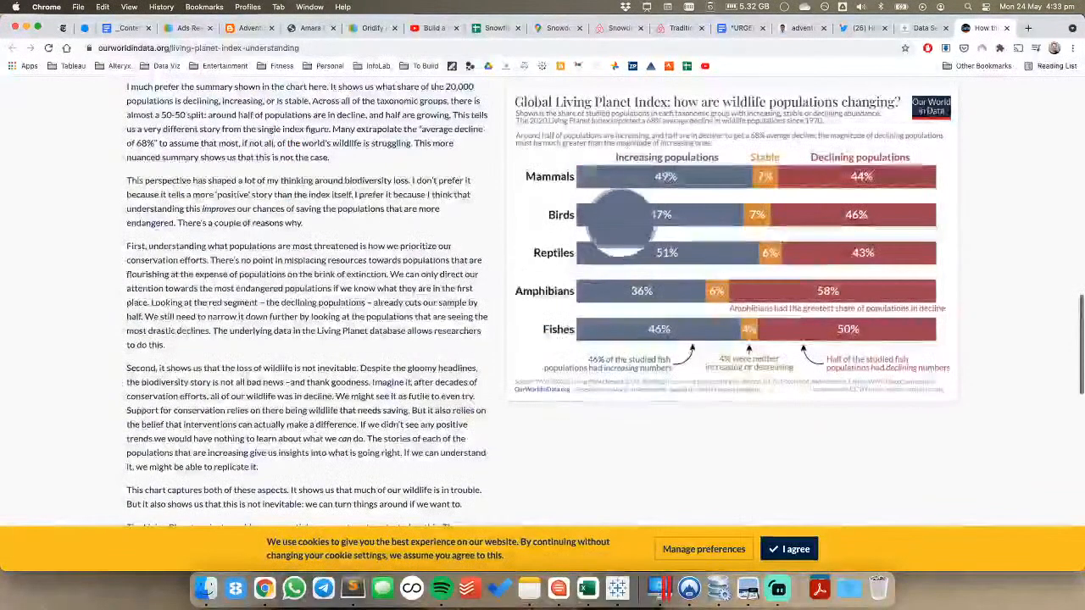
left_click(615, 218)
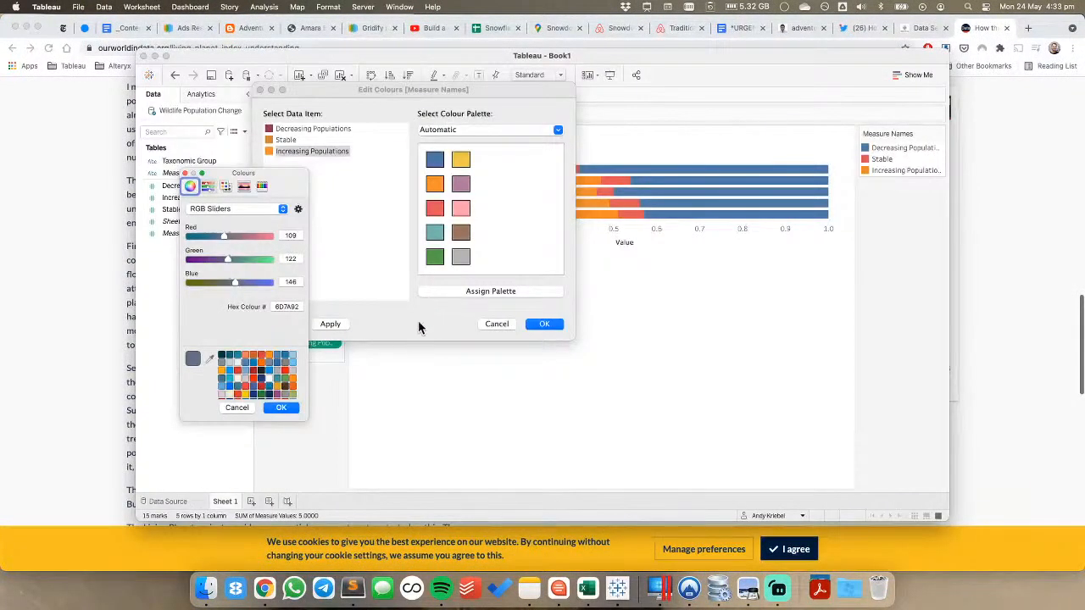
left_click(282, 408)
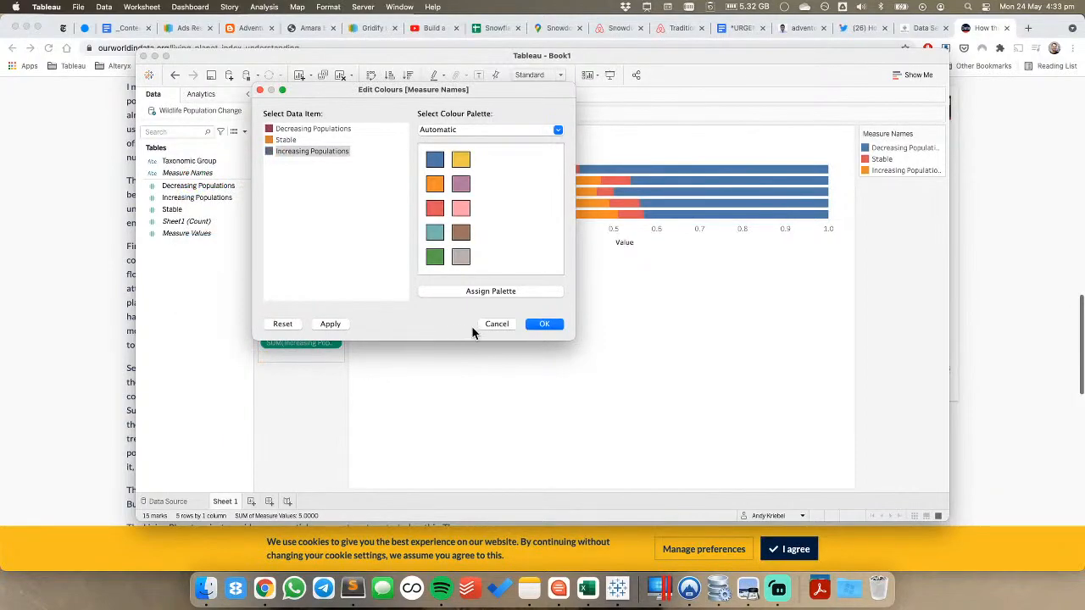
left_click(543, 326)
Compare the bars with the reference chart and reduce the opacity of the mark colours to 82%
key("super+Tab")
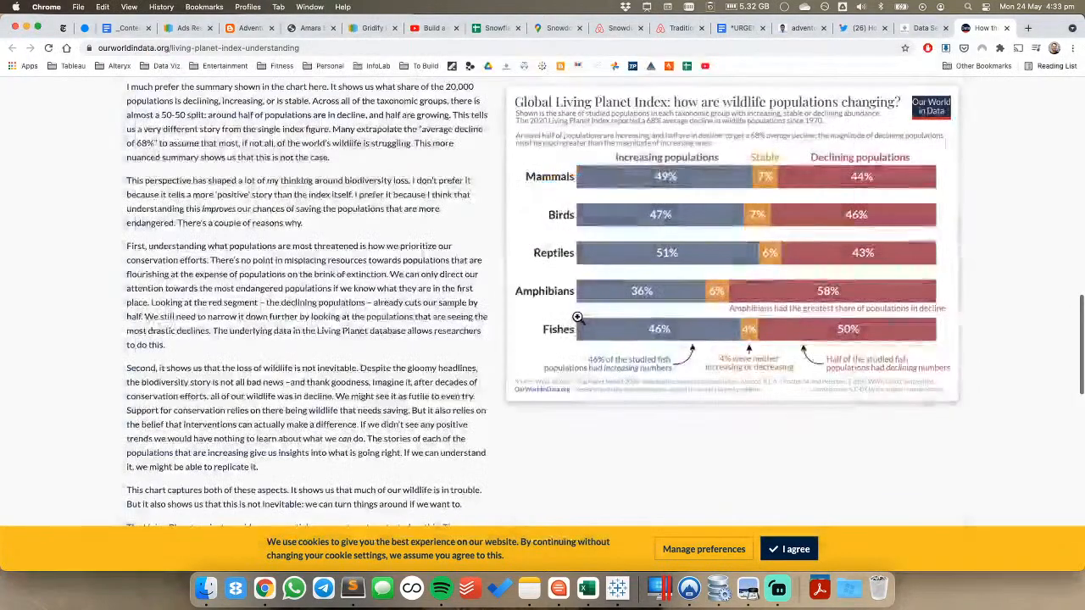
key("super+Tab")
left_click(301, 220)
left_click(278, 222)
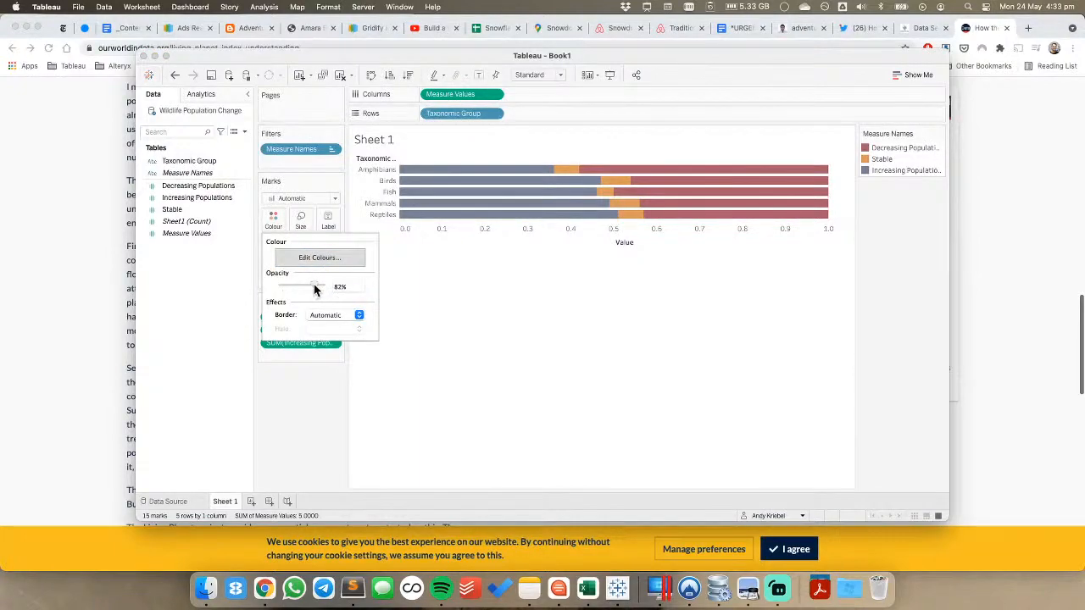
left_click(474, 299)
Switch to Chrome and enlarge the Global Living Planet Index chart on the Our World in Data page
key("super+Tab")
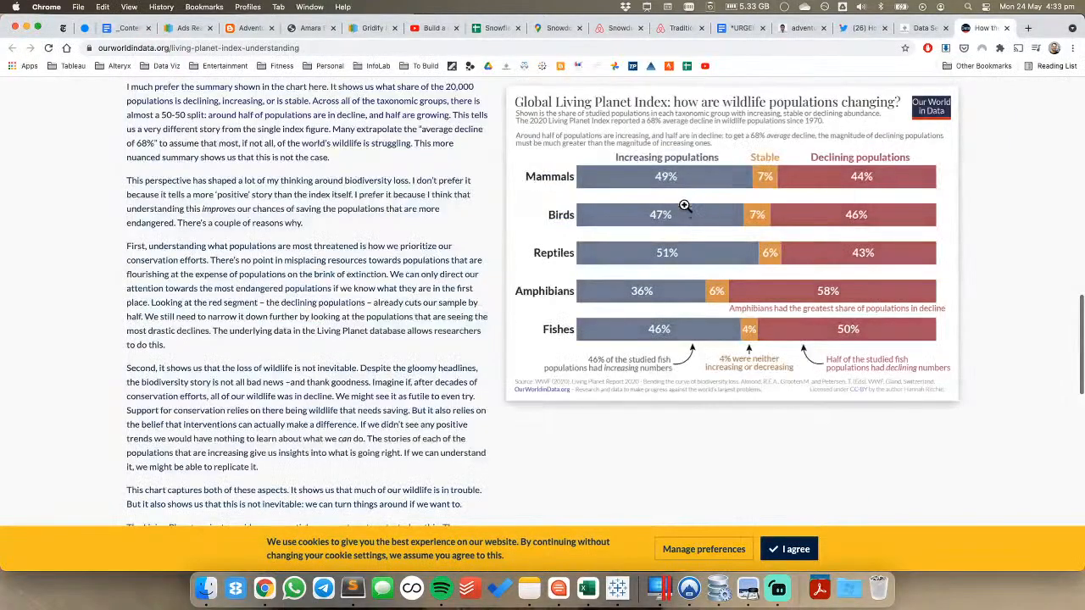
left_click(684, 203)
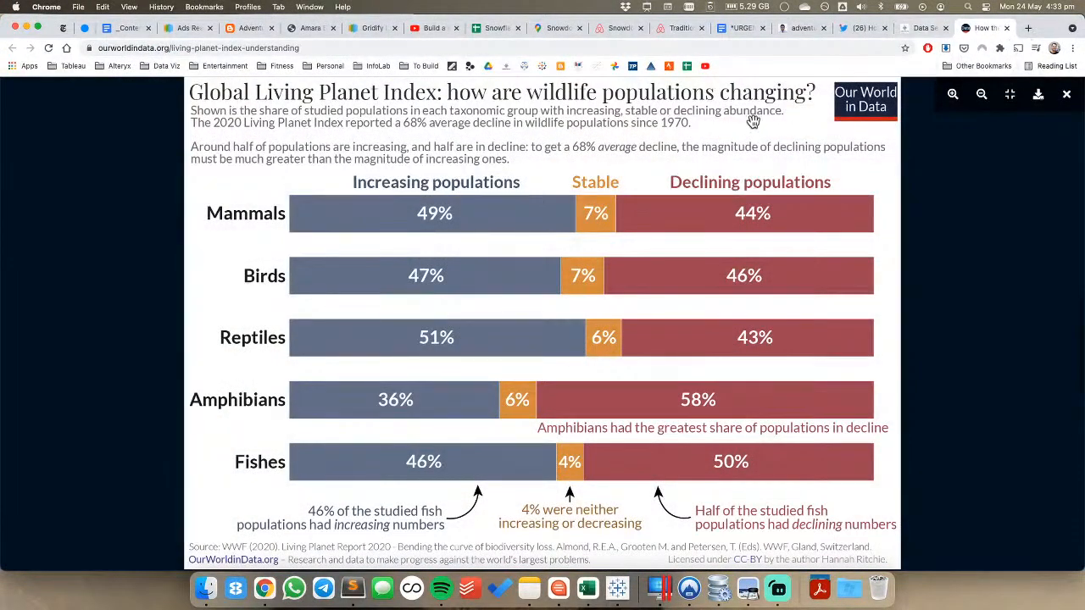
right_click(720, 139)
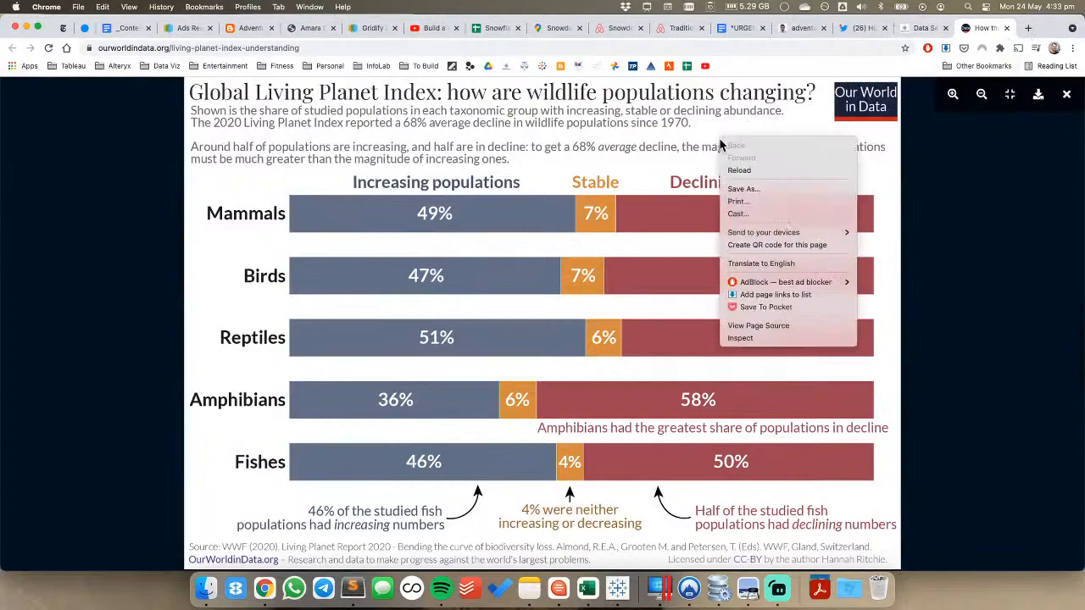
left_click(749, 189)
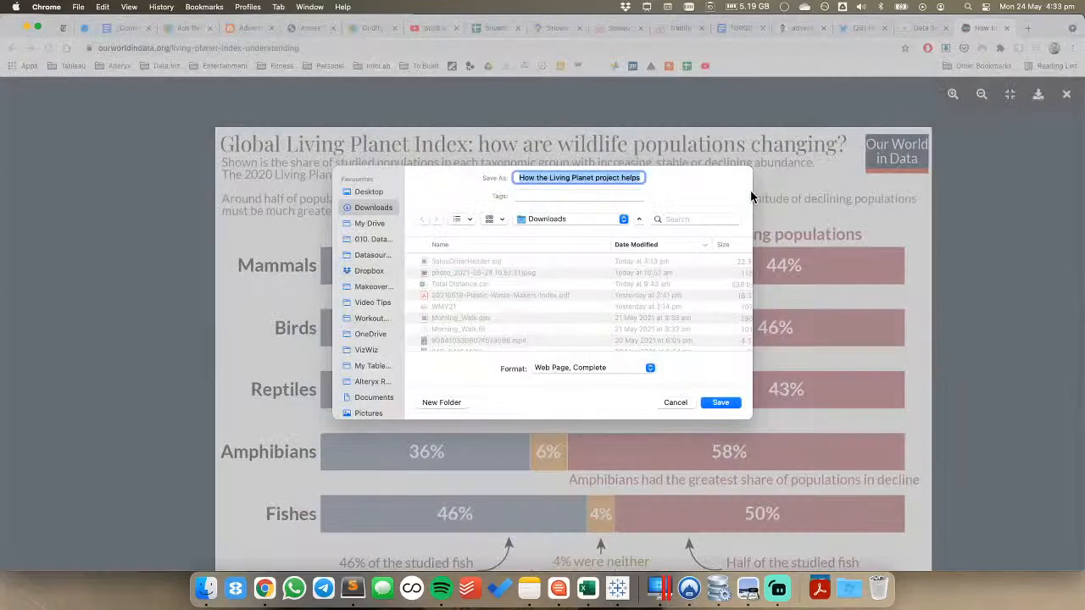
left_click(673, 404)
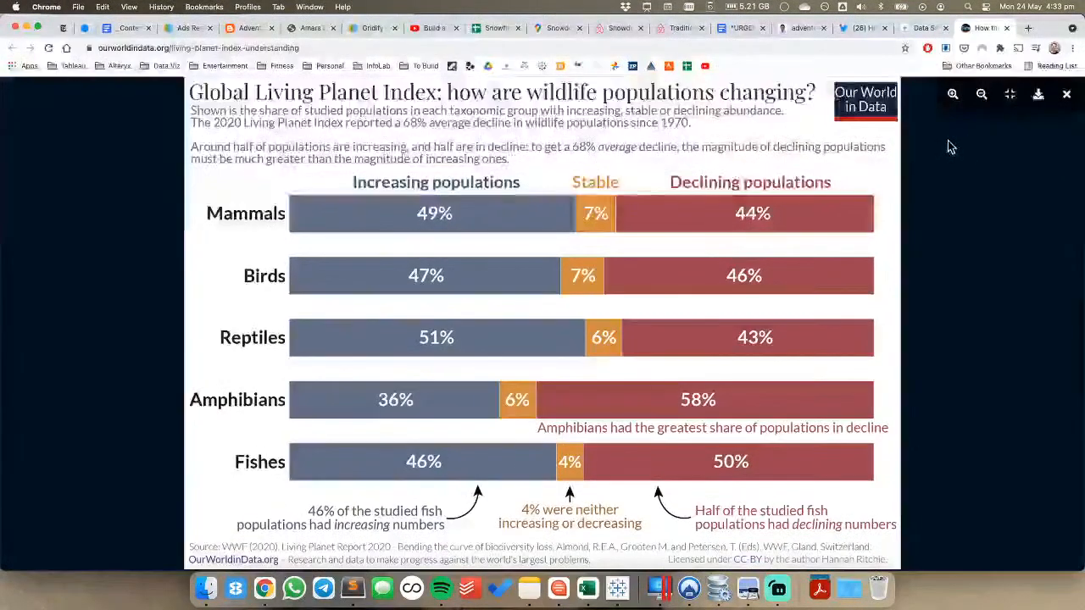
Capture a screenshot of the chart's Mammals bar together with the Increasing, Stable and Declining populations headings
key("super+shift+4")
left_click_drag(276, 170, 884, 245)
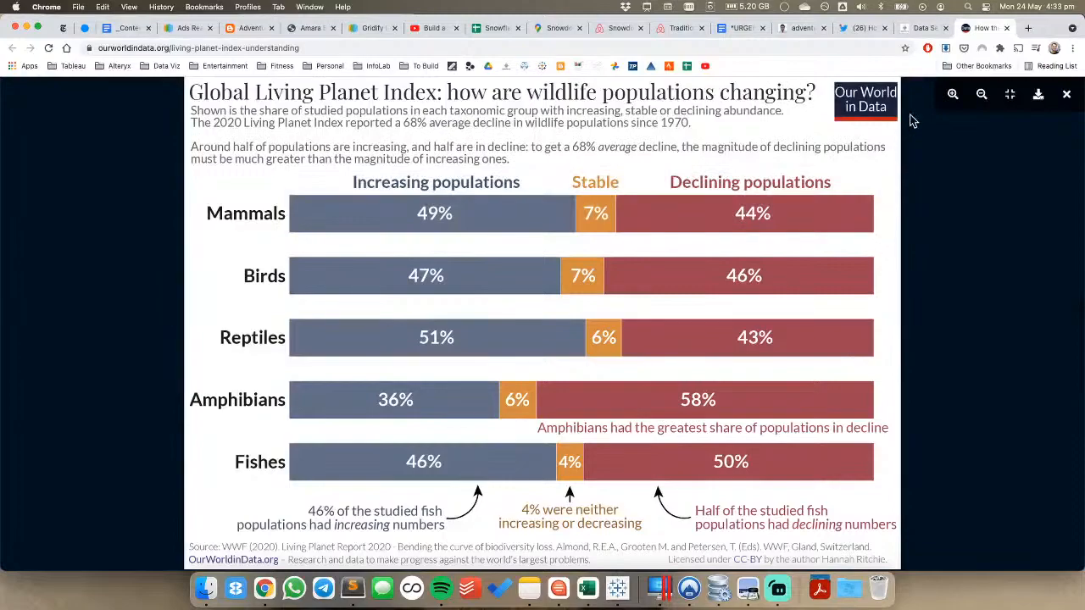
key("super+shift+4")
left_click_drag(287, 173, 885, 242)
Open the Coolors site in a new tab from the Design bookmarks in the Data Viz folder
key("super+t")
left_click(70, 68)
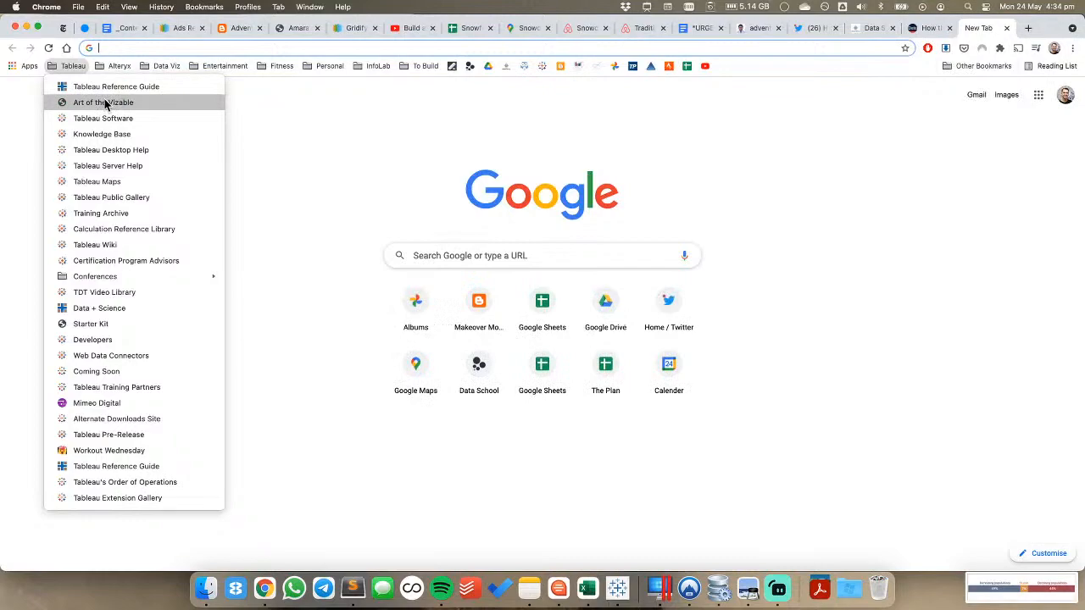
mouse_move(175, 68)
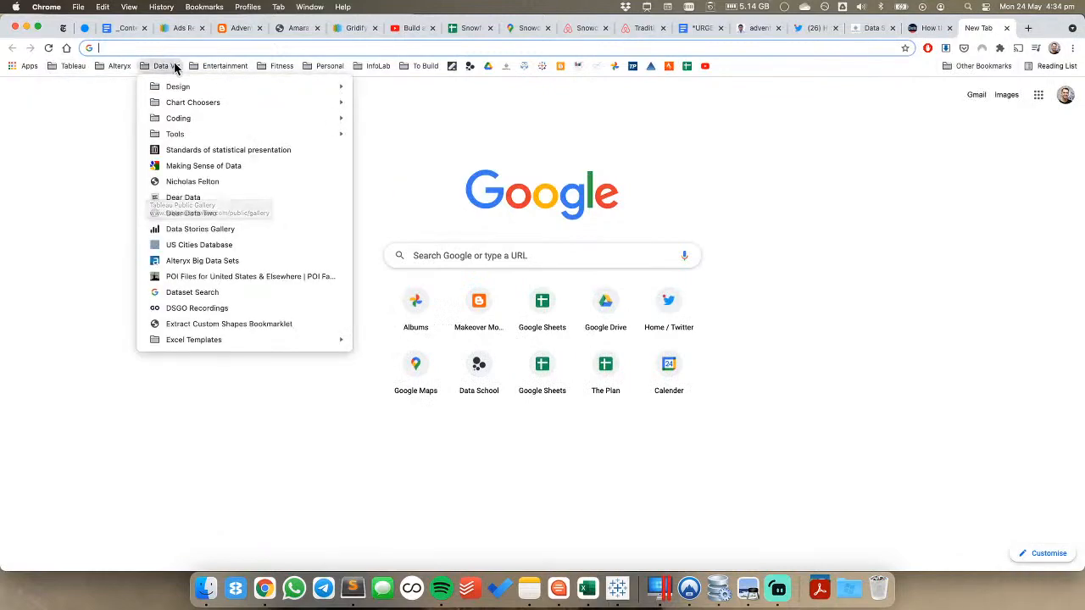
mouse_move(182, 86)
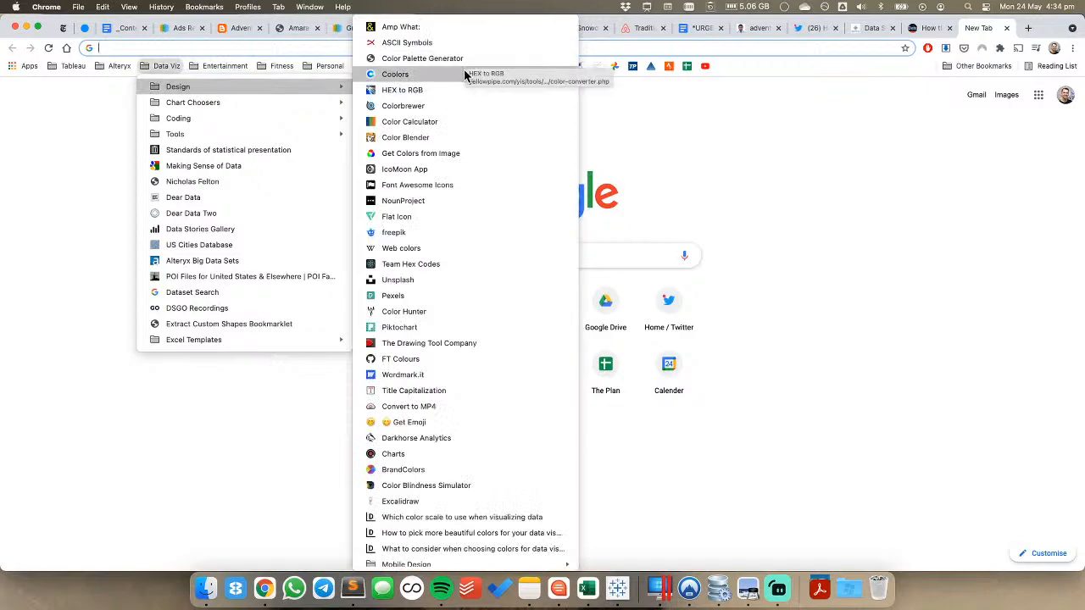
left_click(465, 75)
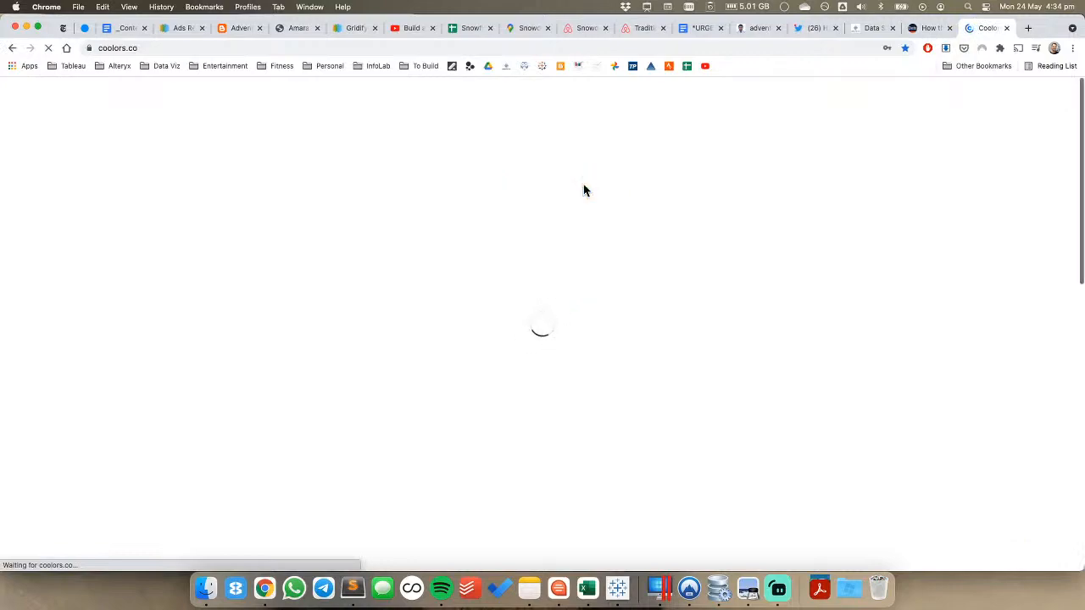
Open the Color Palette Generator in another new tab from the Data Viz Design bookmarks
left_click(1029, 28)
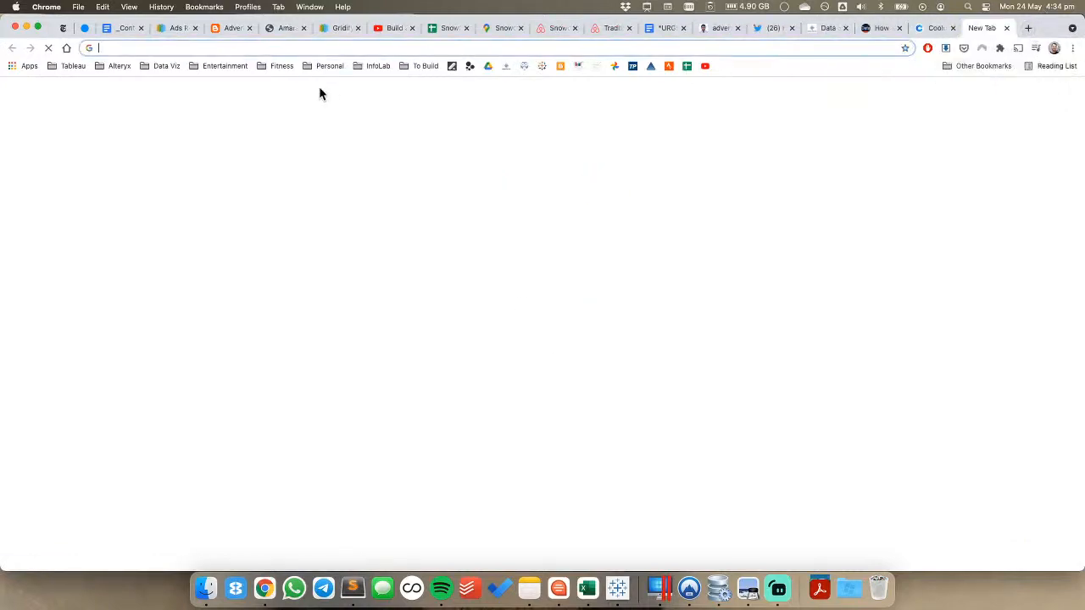
left_click(168, 68)
mouse_move(174, 88)
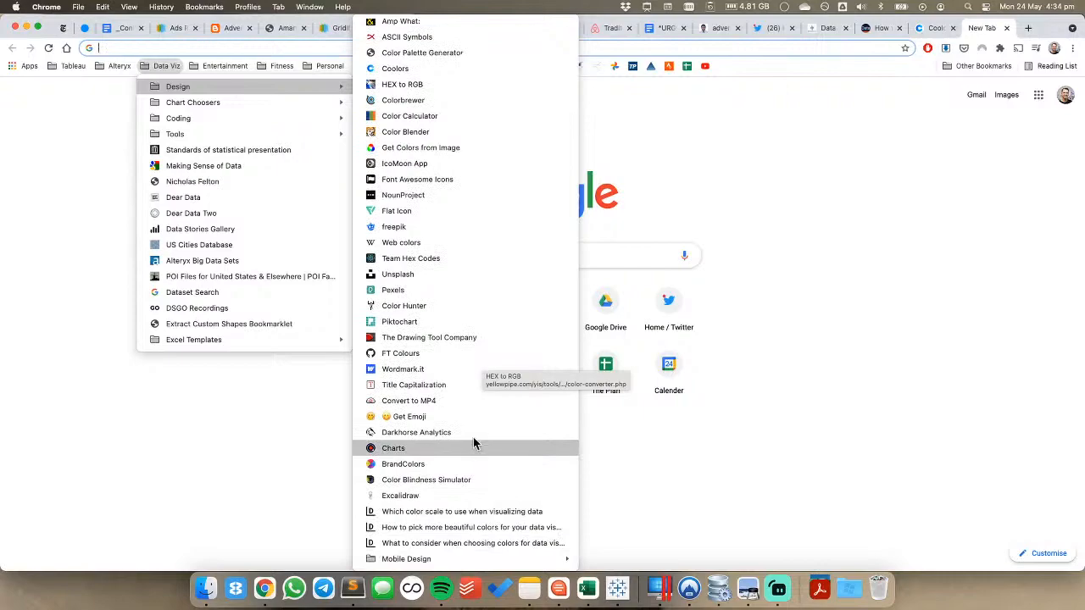
left_click(433, 52)
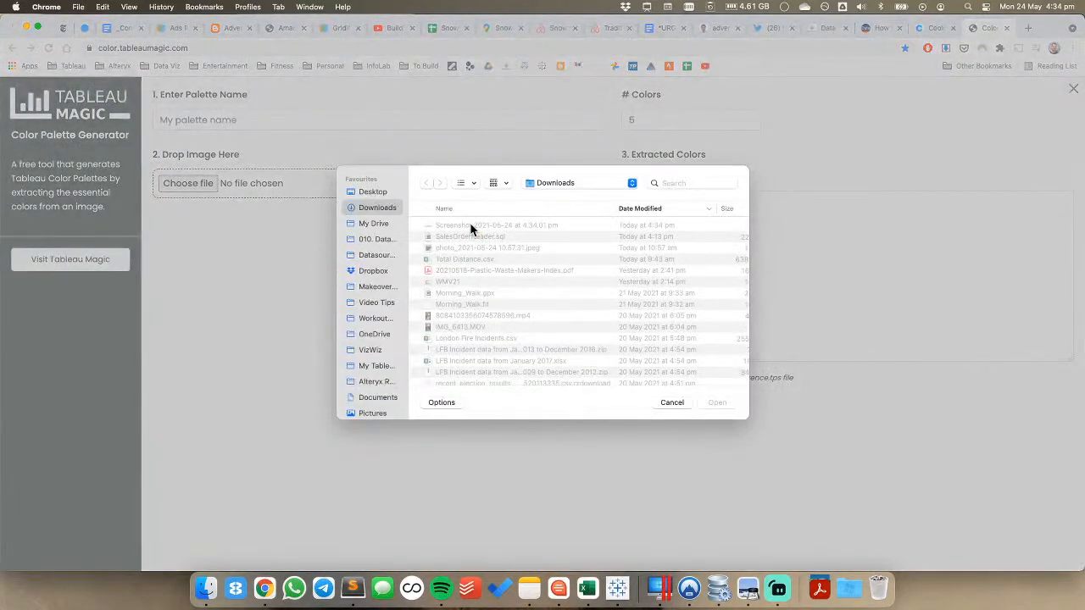
Load the newest chart screenshot from Downloads into the palette generator and set the number of colors to 3
left_click(471, 225)
left_click(714, 403)
left_click(646, 119)
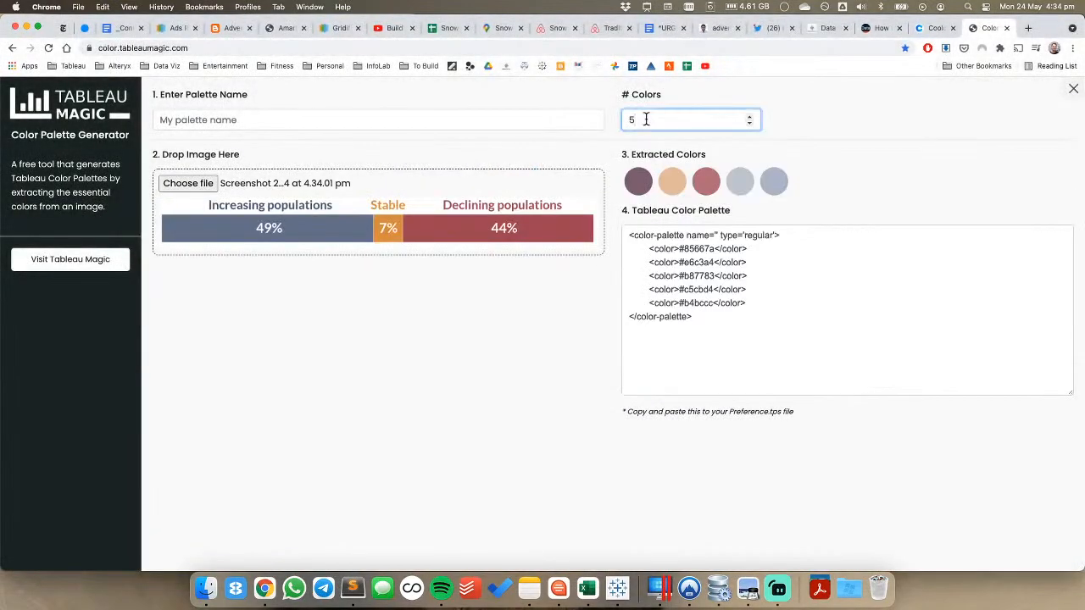
key("Tab")
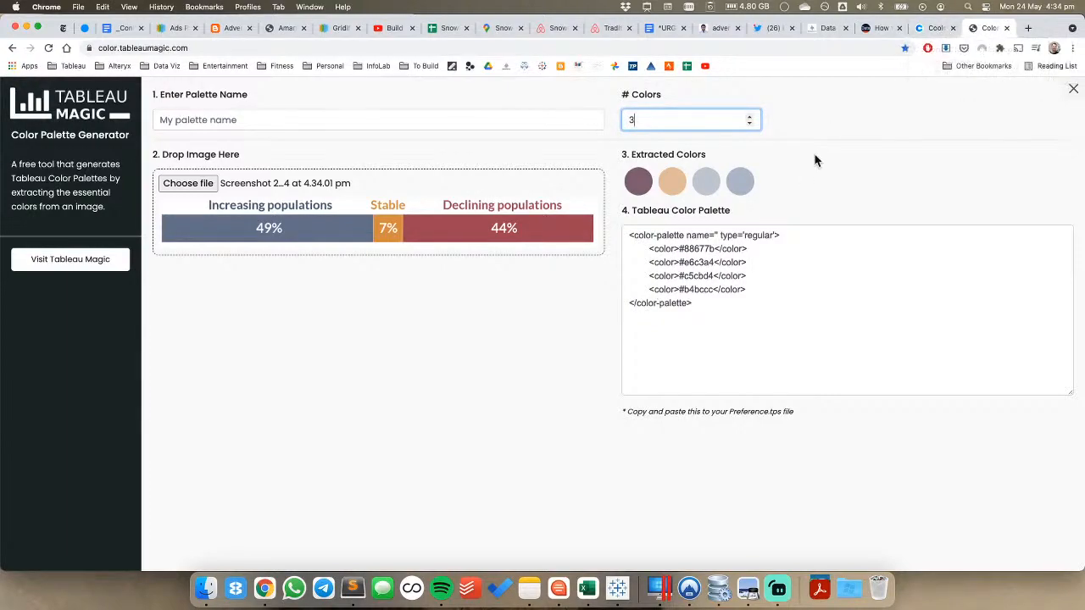
Switch to the Coolors site and start its palette generator
left_click(935, 30)
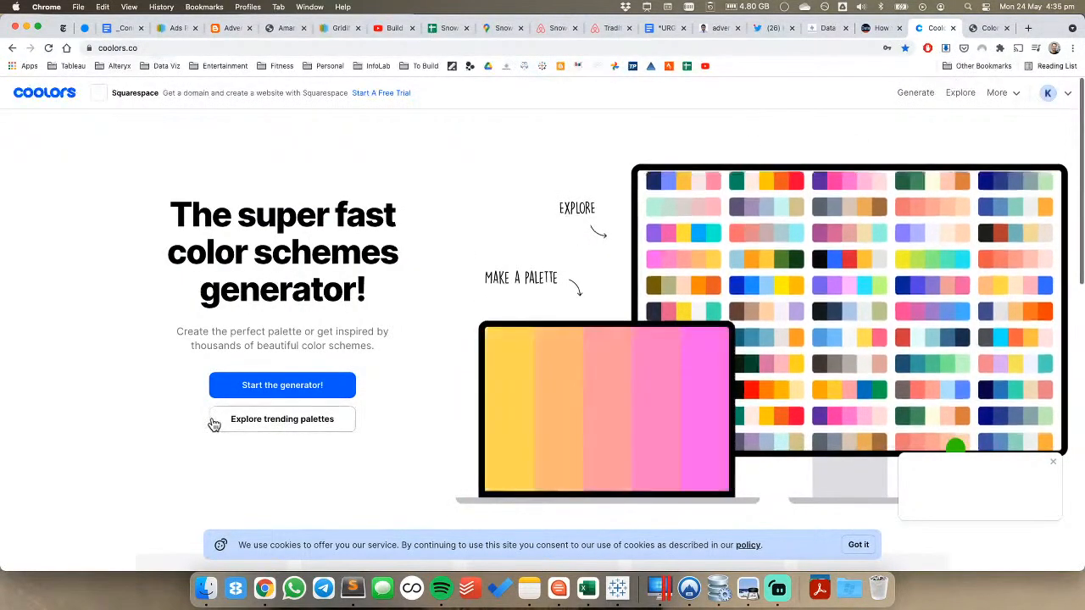
left_click(276, 381)
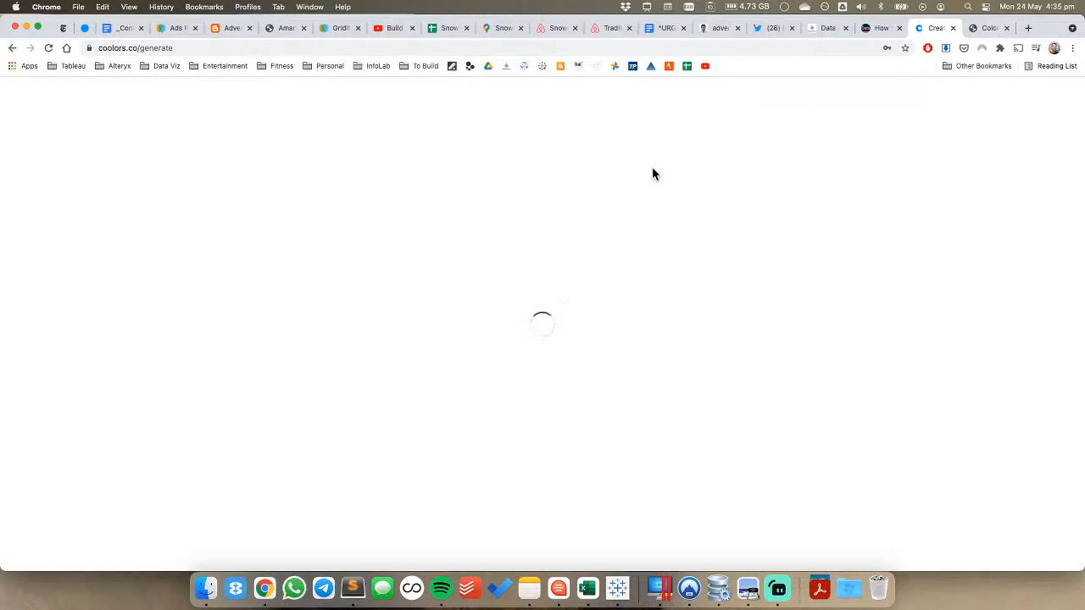
Compare the first hex code extracted in the Color Palette Generator with the stacked bars in Tableau
key("ctrl+Tab")
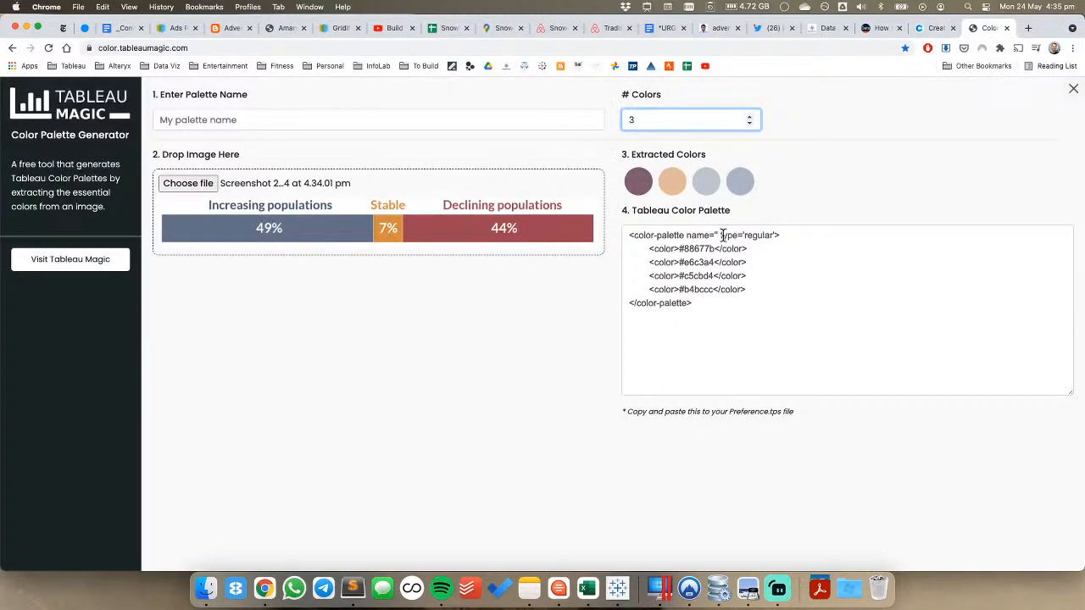
double_click(693, 250)
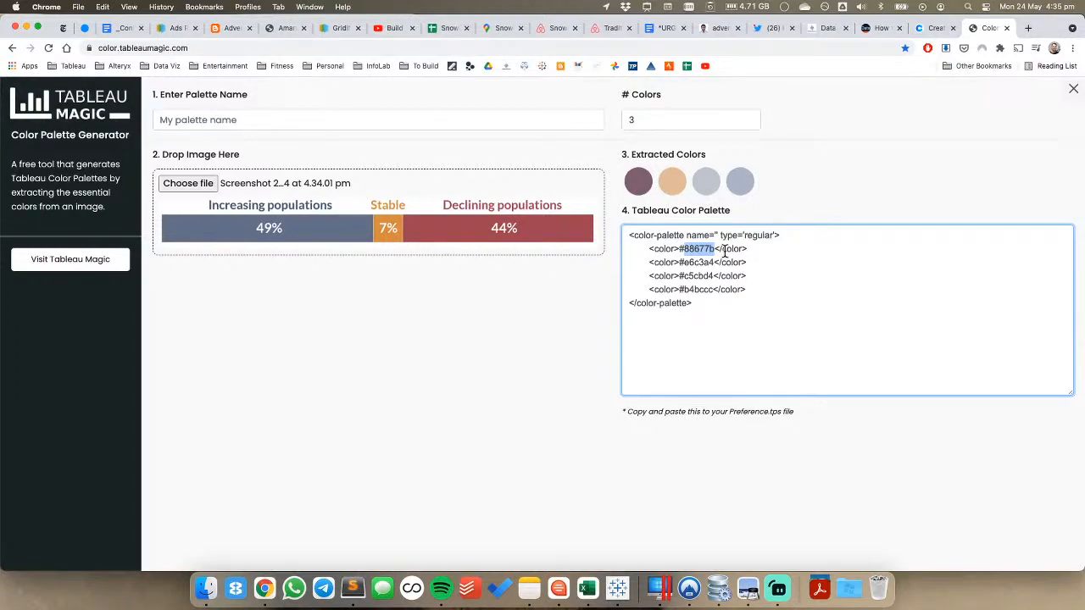
key("super+Tab")
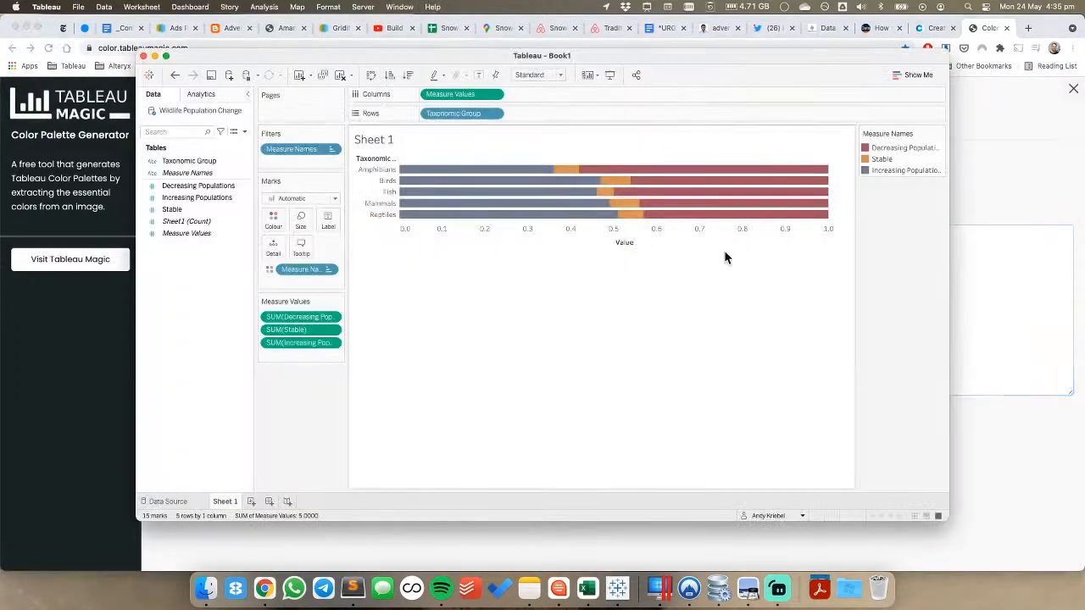
key("super+Tab")
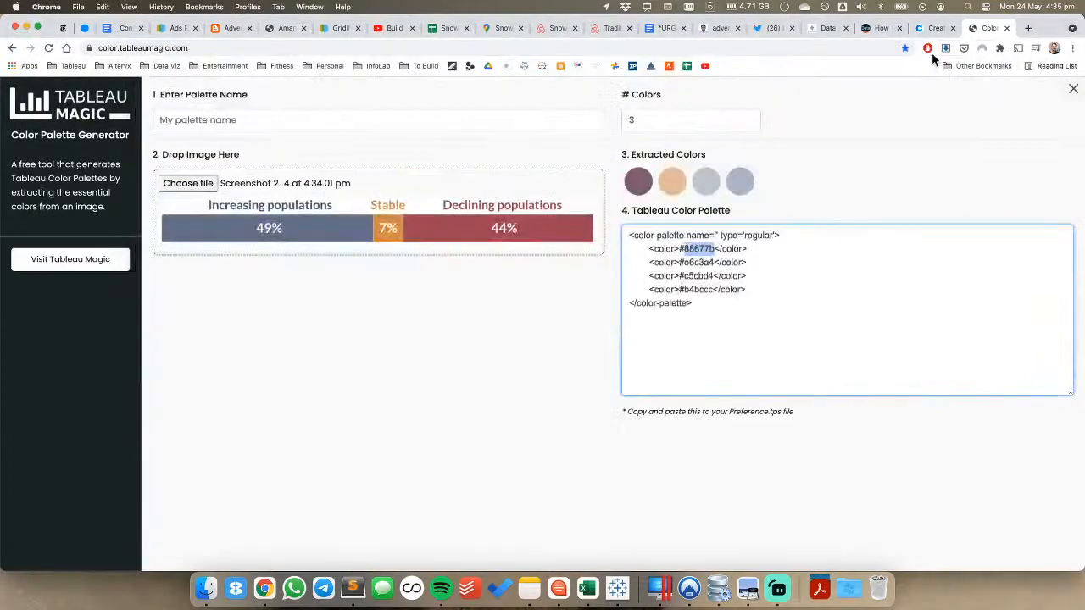
Load the newest chart screenshot from Downloads into the Coolors image picker
left_click(933, 28)
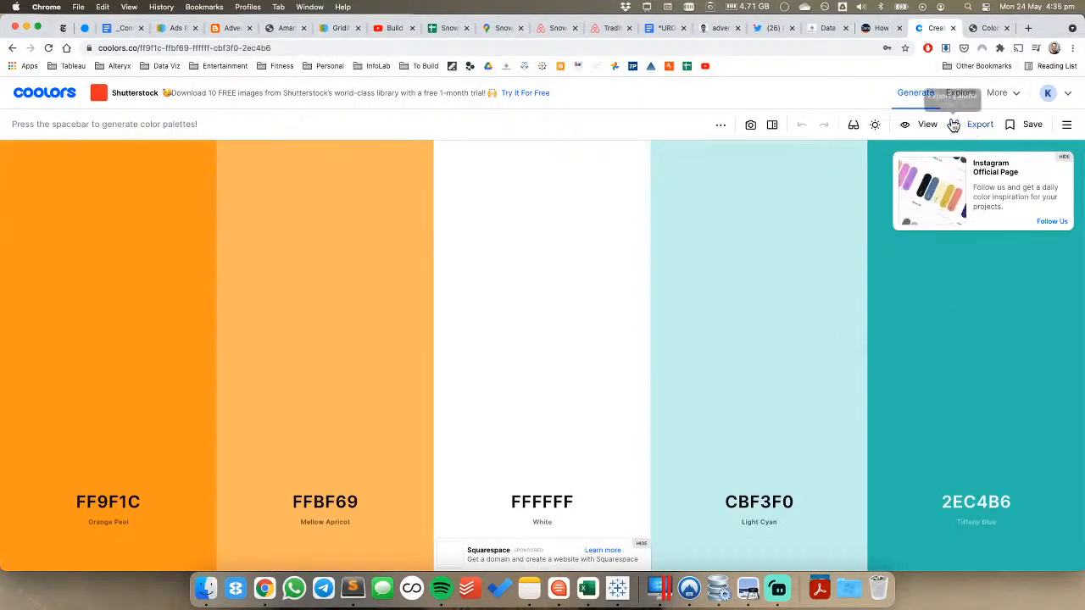
left_click(753, 128)
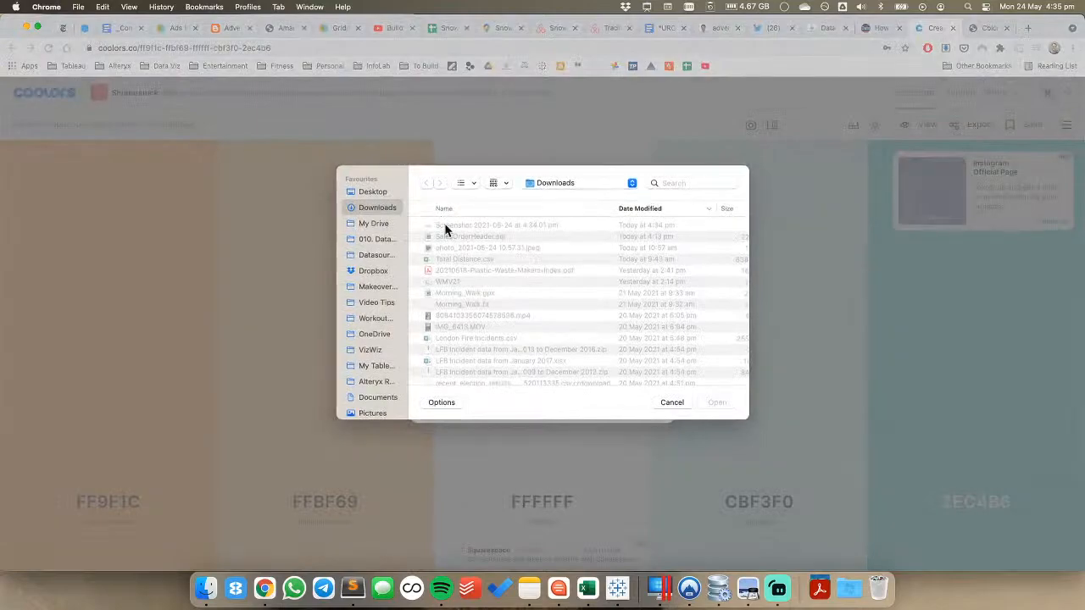
left_click(447, 225)
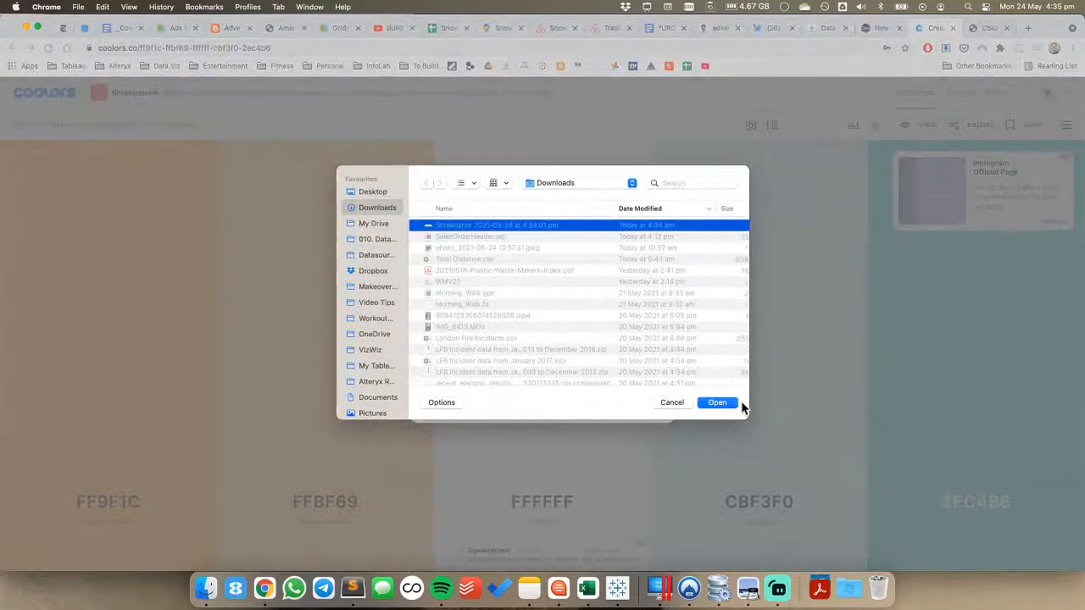
left_click(717, 403)
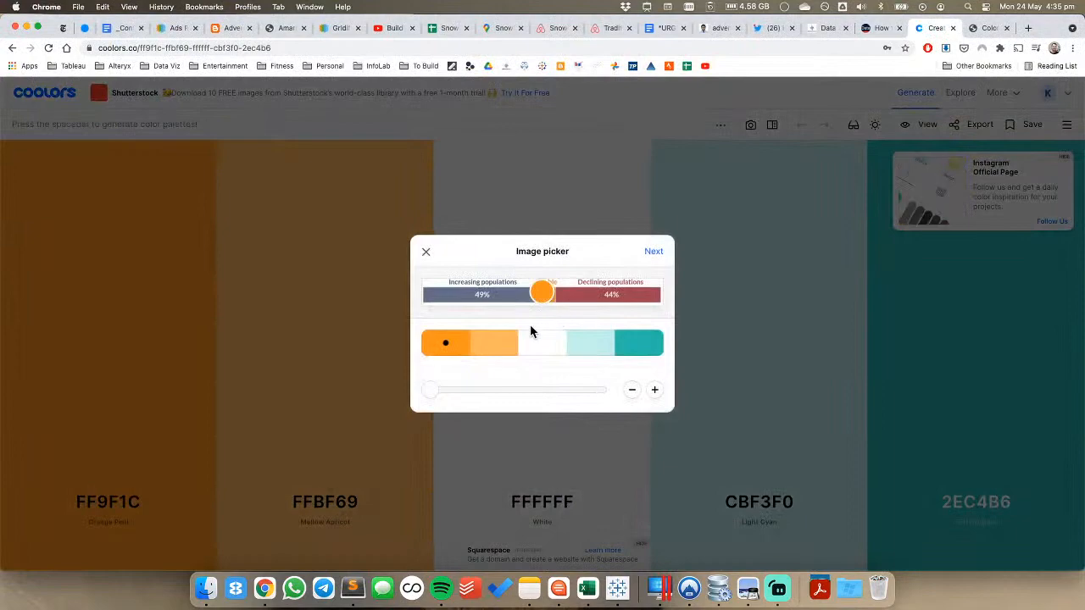
Sample the screenshot's orange, slate and red bar segments as the first three palette colors and open the palette in the generator
mouse_move(553, 299)
left_mouse_down()
mouse_move(584, 285)
mouse_move(551, 297)
mouse_move(512, 293)
mouse_move(573, 292)
left_mouse_up()
left_click(498, 345)
left_click(546, 346)
left_click(653, 252)
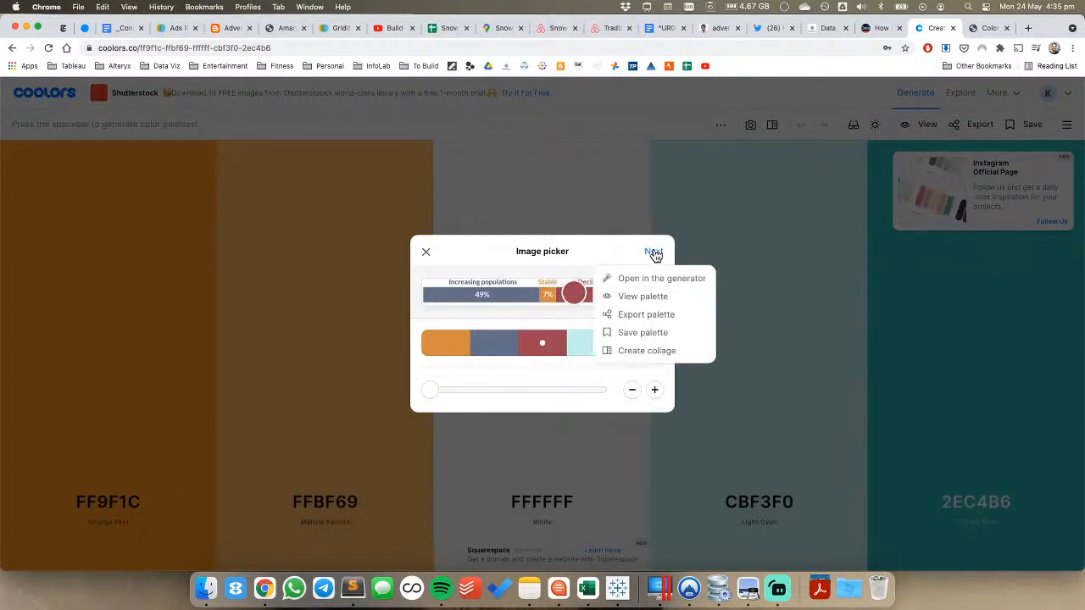
left_click(657, 280)
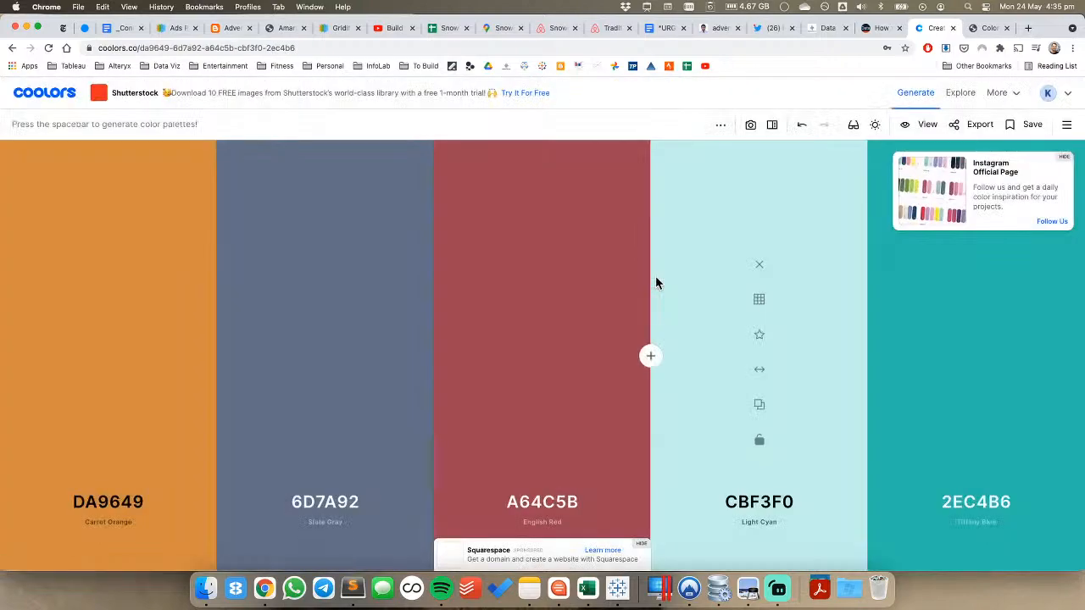
Copy the slate color's hex 6D7A92 from Coolors and set it as the Increasing Populations colour in Tableau
left_click(290, 509)
key("super+c")
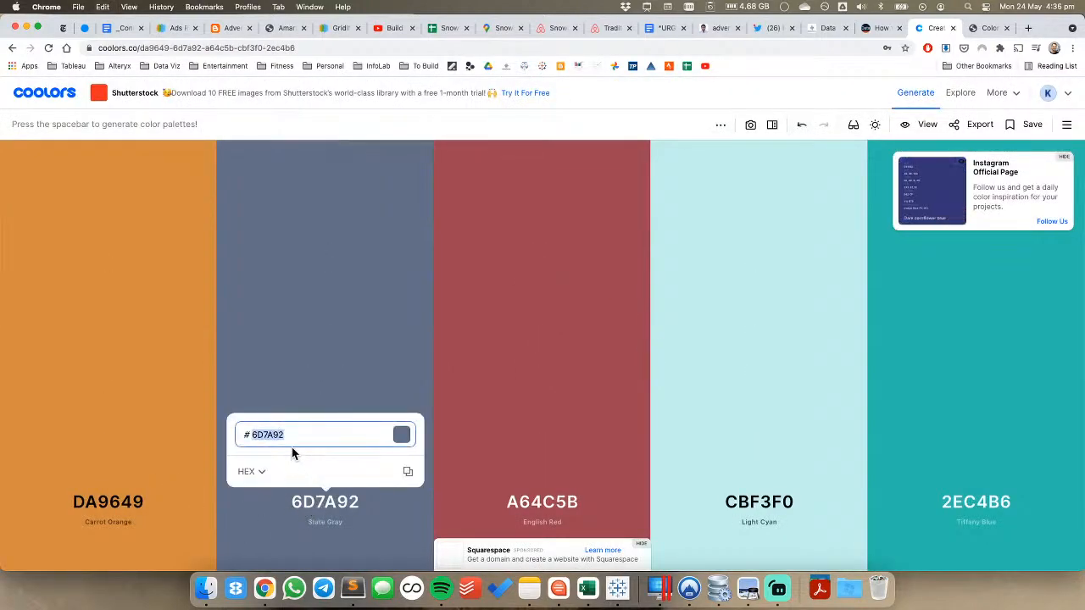
key("super+Tab")
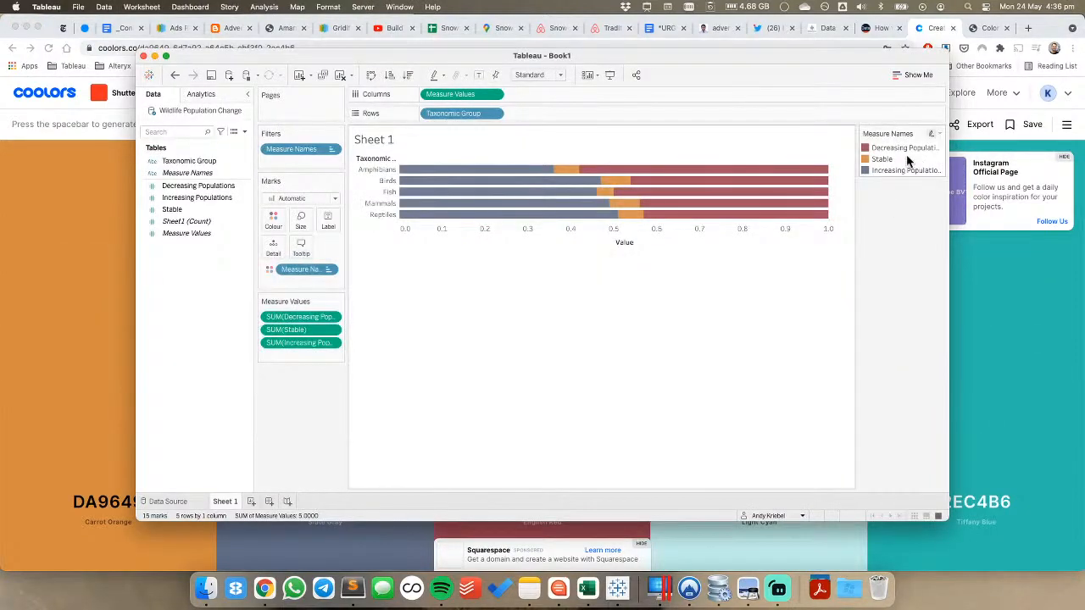
double_click(913, 154)
double_click(445, 224)
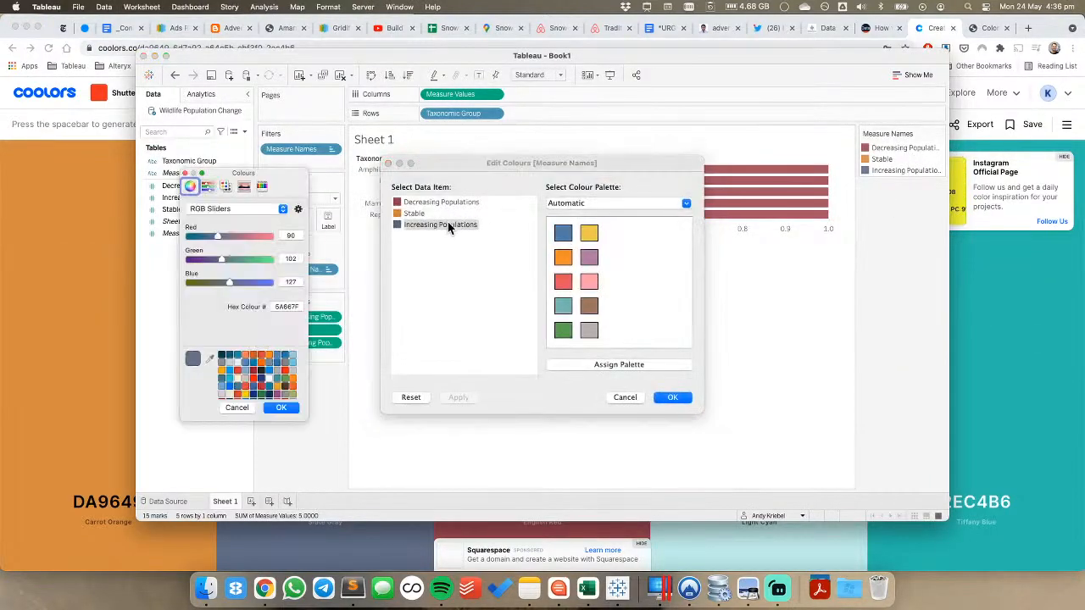
double_click(285, 307)
key("super+v")
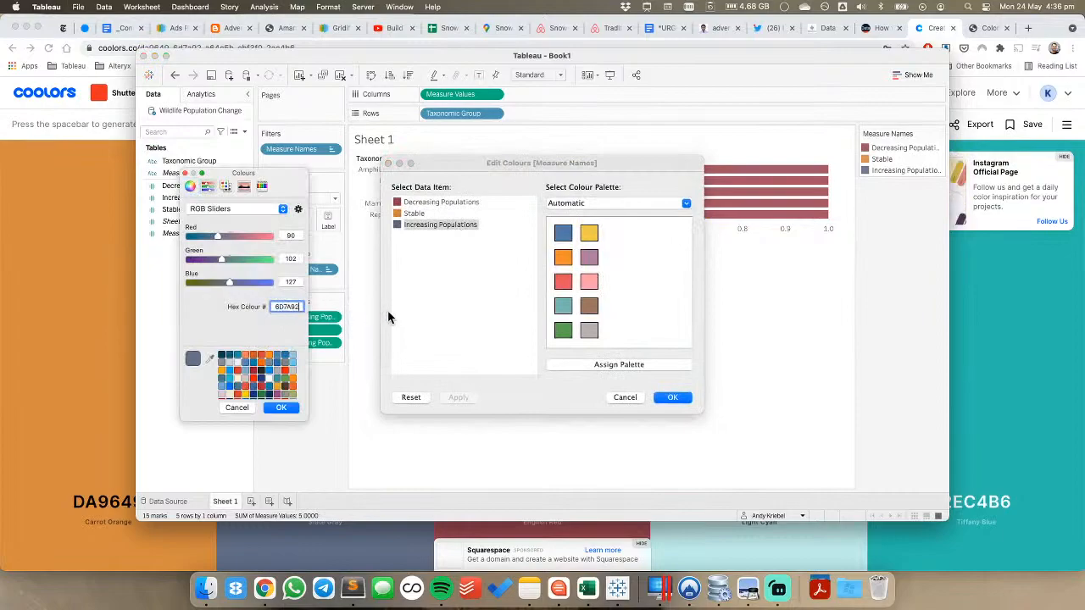
left_click(281, 408)
Copy the orange hex DA9649 from Coolors and set it as the Stable colour in Tableau
key("super+Tab")
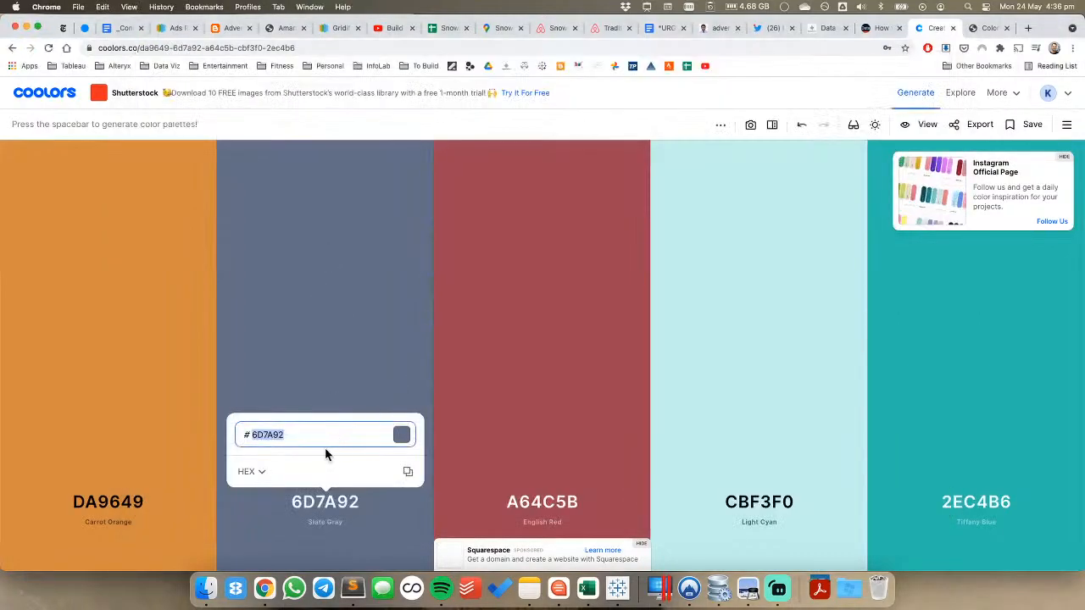
left_click(102, 504)
key("super+c")
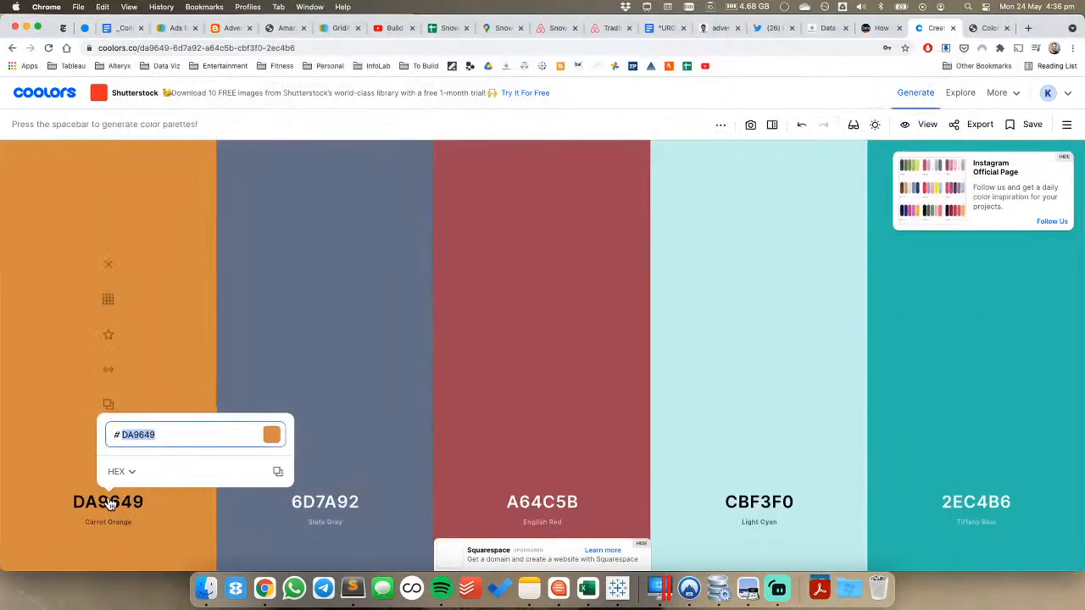
key("super+Tab")
left_click(413, 215)
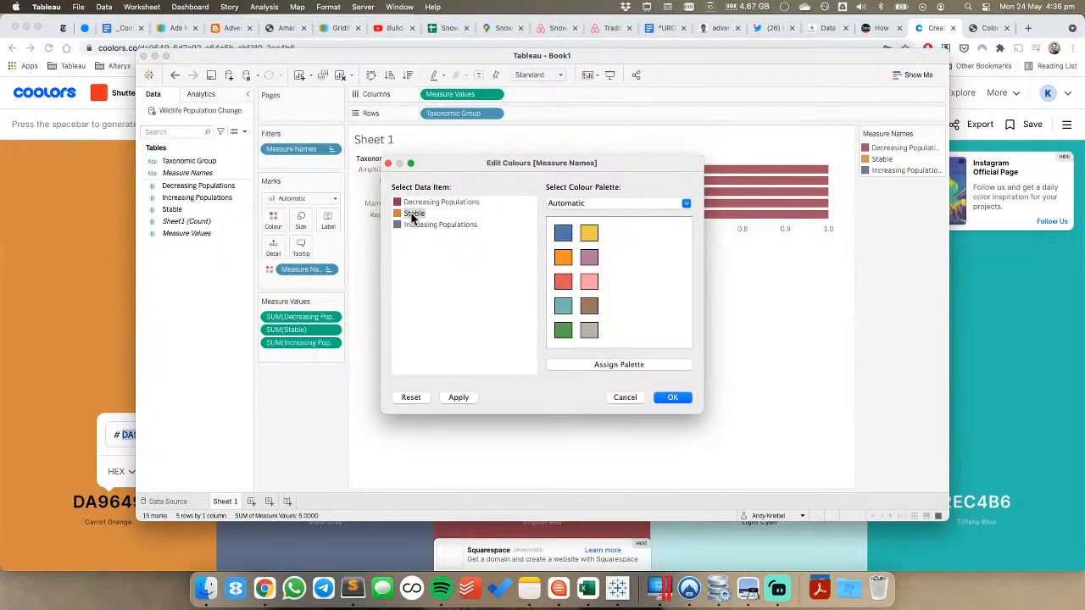
double_click(413, 215)
double_click(286, 306)
key("super+v")
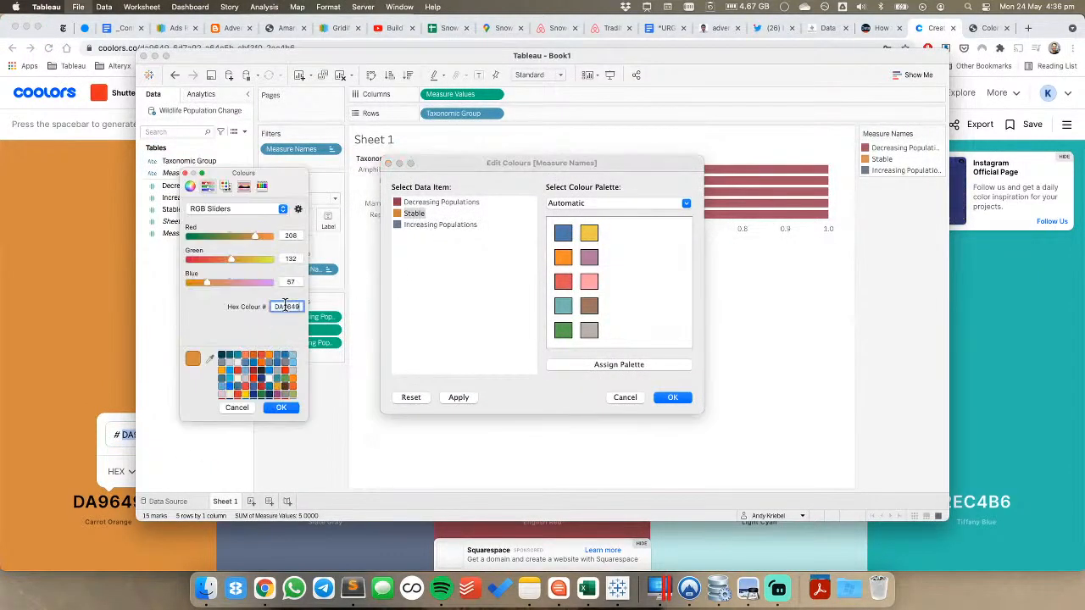
left_click(284, 407)
Copy the red hex A64C5B from Coolors, set it as the Decreasing Populations colour in Tableau and accept the colour edits
key("super+Tab")
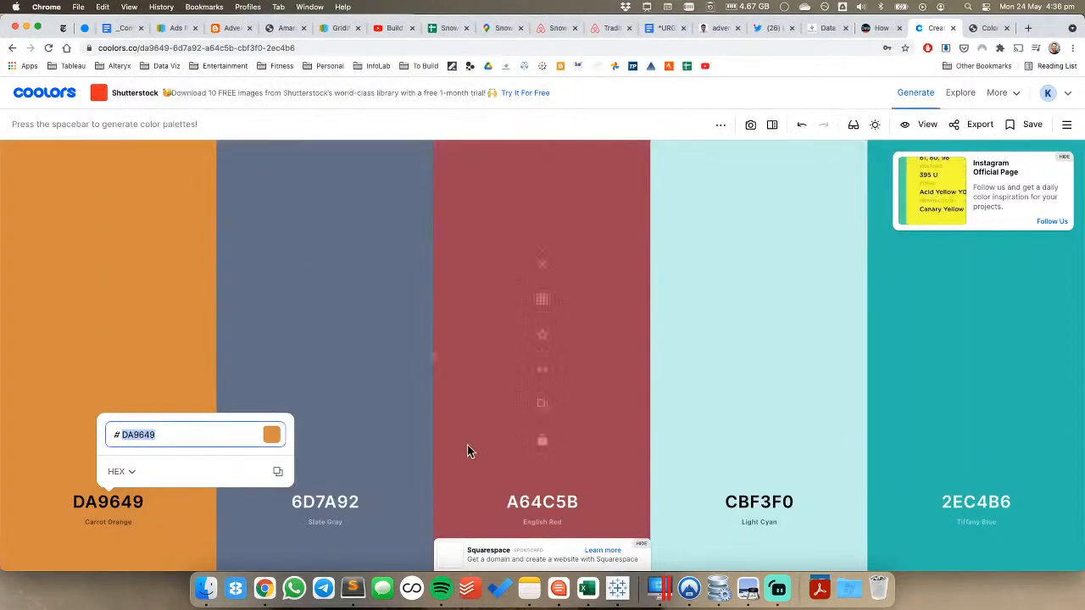
left_click(534, 502)
key("super+c")
key("super+Tab")
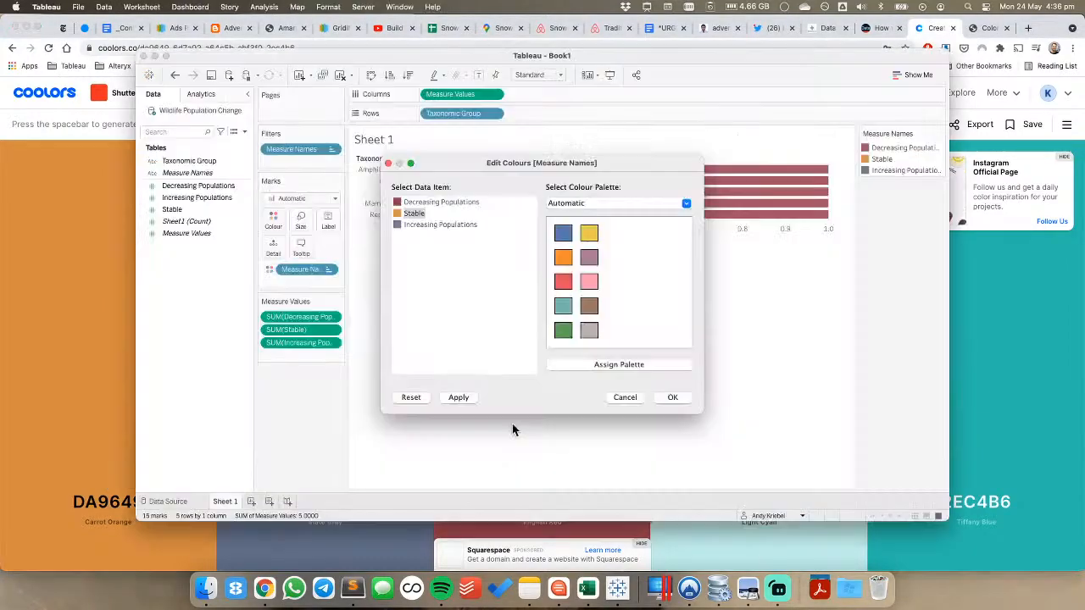
double_click(445, 204)
double_click(287, 306)
key("super+v")
key("Return")
left_click(280, 408)
left_click(679, 396)
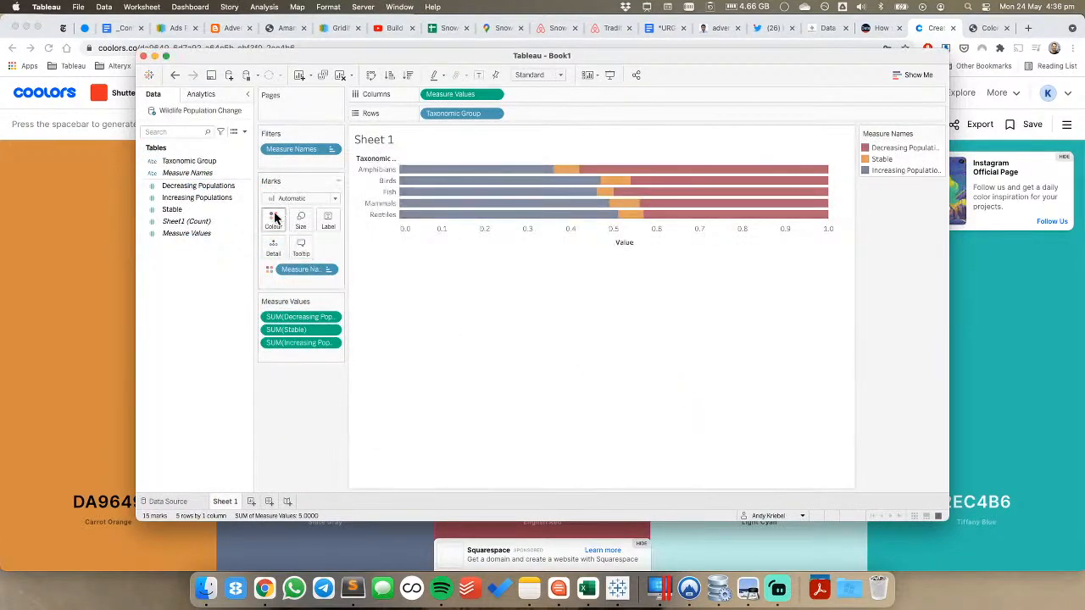
left_click(274, 219)
left_click(541, 316)
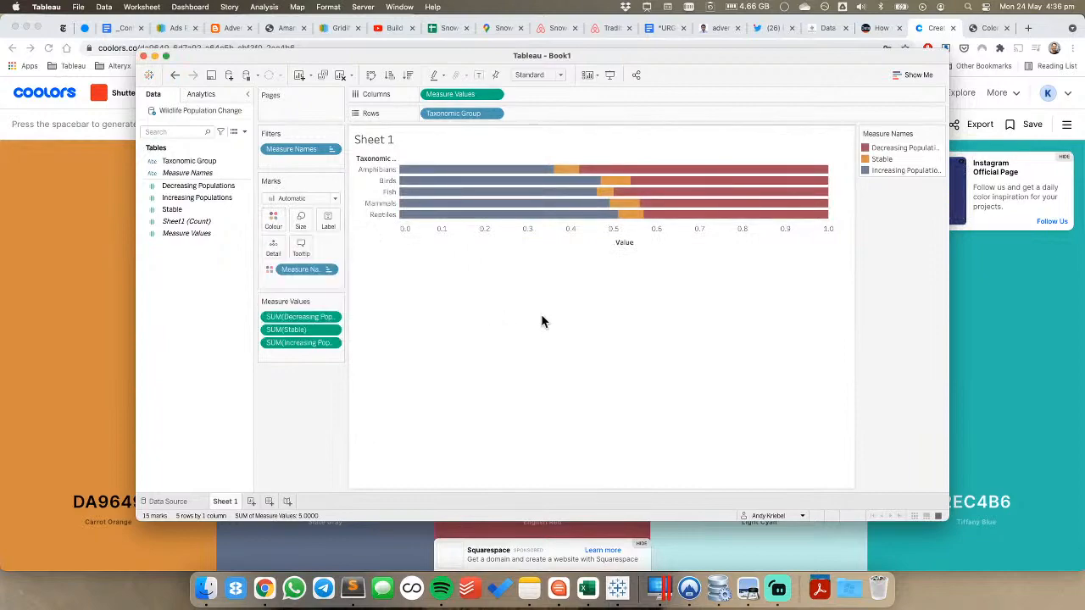
Review the colors extracted in the Color Palette Generator and return to the Coolors palette
left_click(937, 30)
left_click(985, 30)
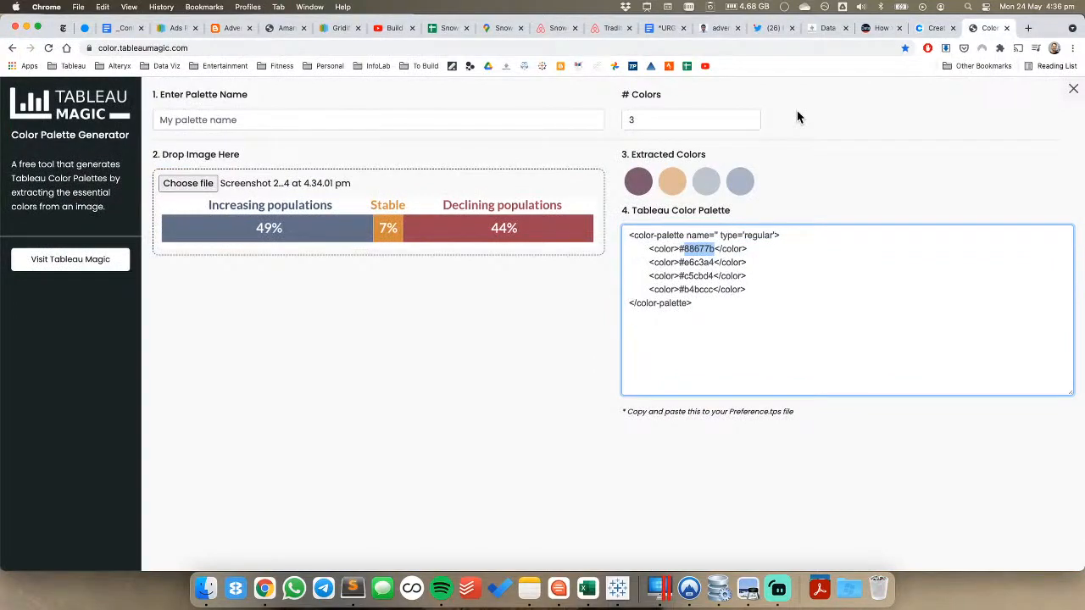
left_click(923, 30)
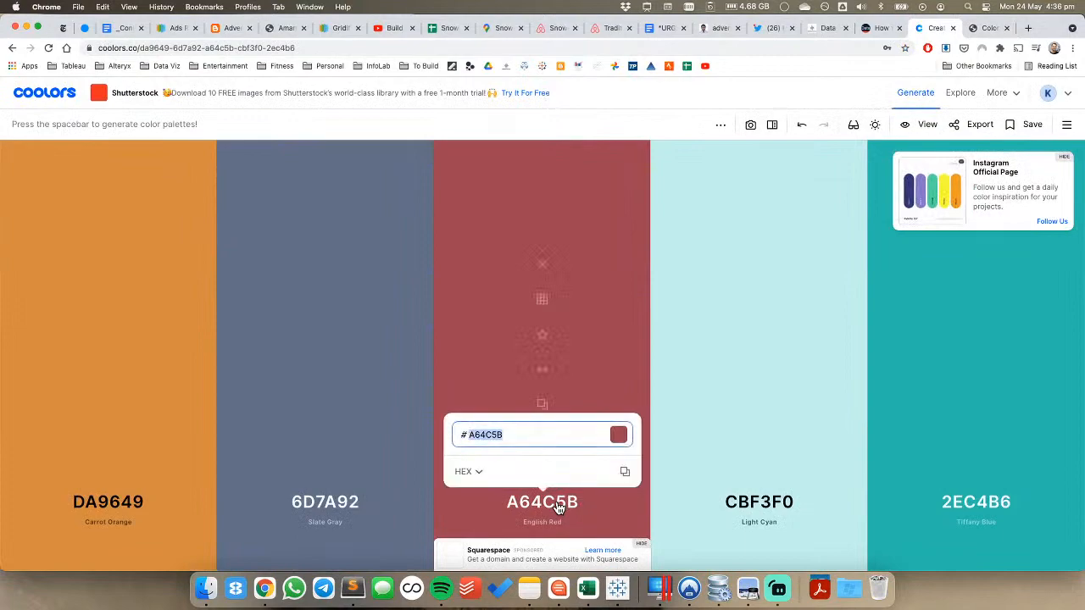
Lock the orange, slate and red colors in the Coolors palette and generate new companion colors three times
left_click(604, 510)
left_click(542, 440)
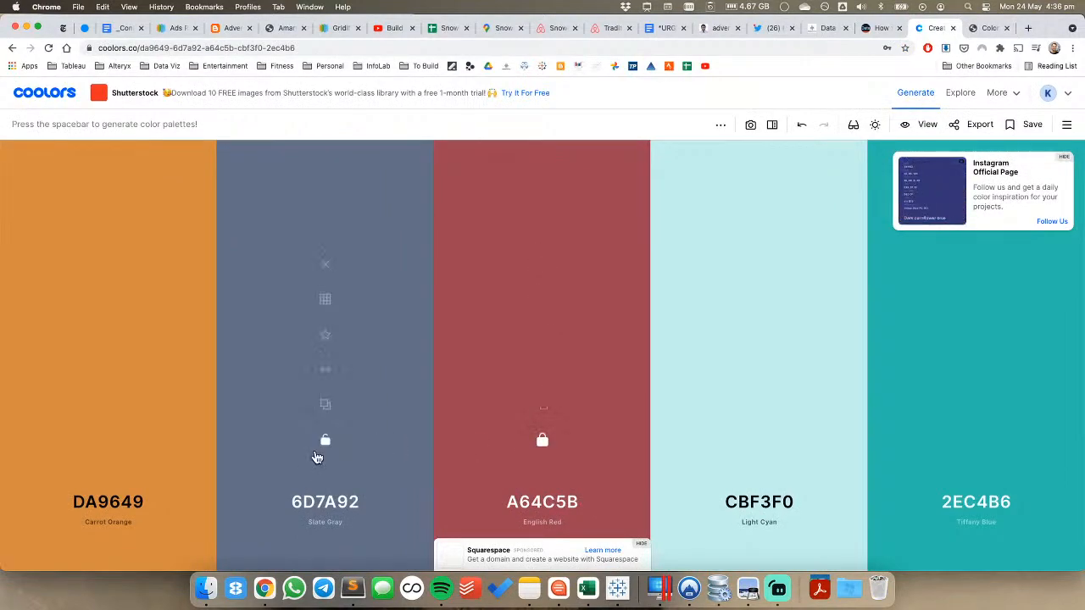
left_click(325, 441)
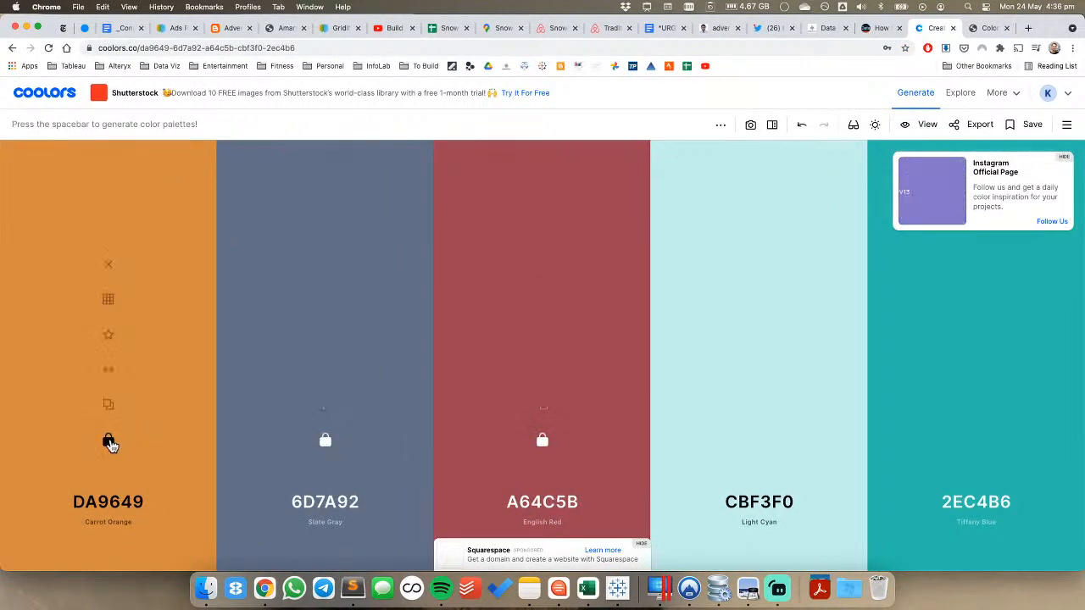
left_click(108, 441)
key("space")
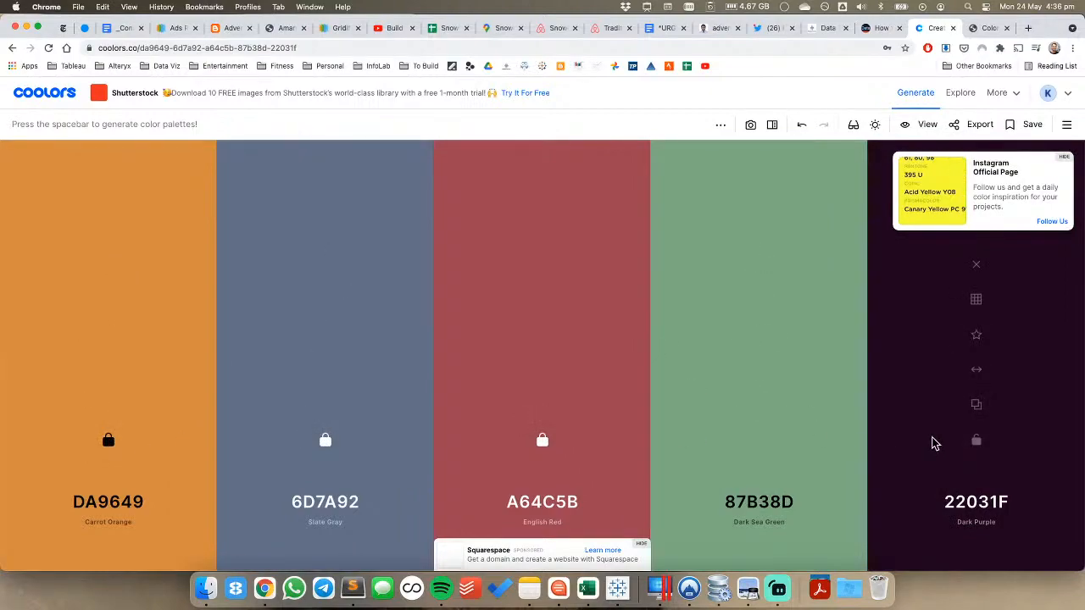
key("space")
key("space")
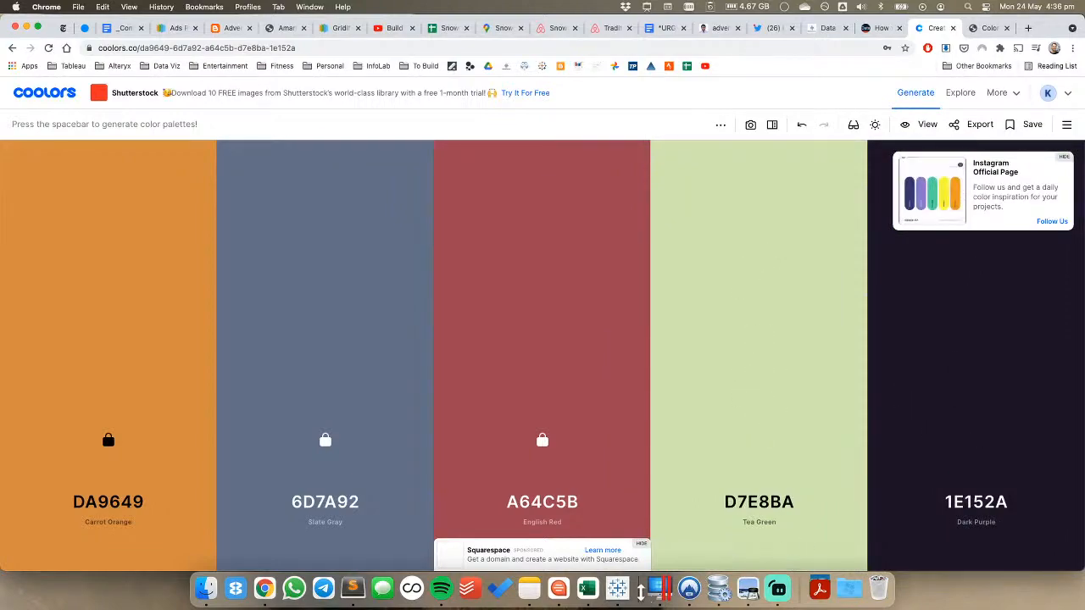
Switch to Tableau and fit the sheet to Entire View
left_click(616, 594)
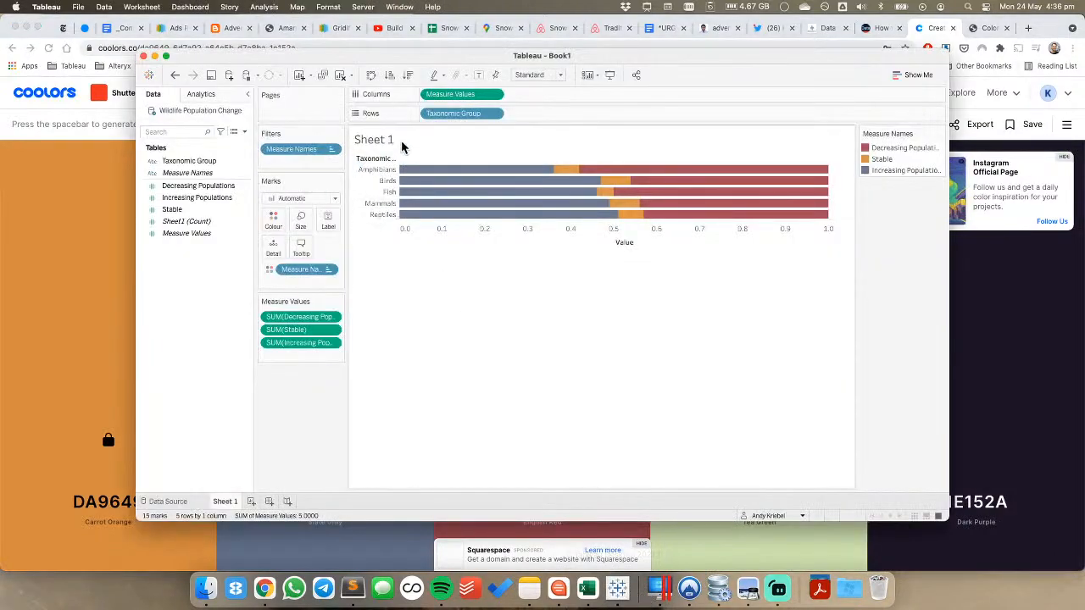
left_click(529, 76)
left_click(533, 117)
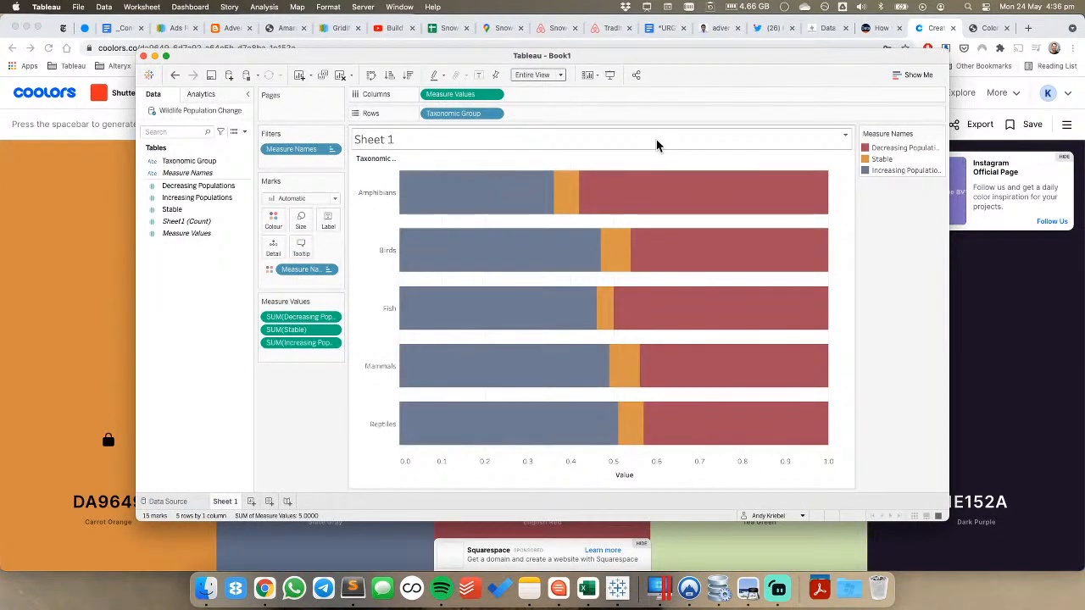
left_click(546, 75)
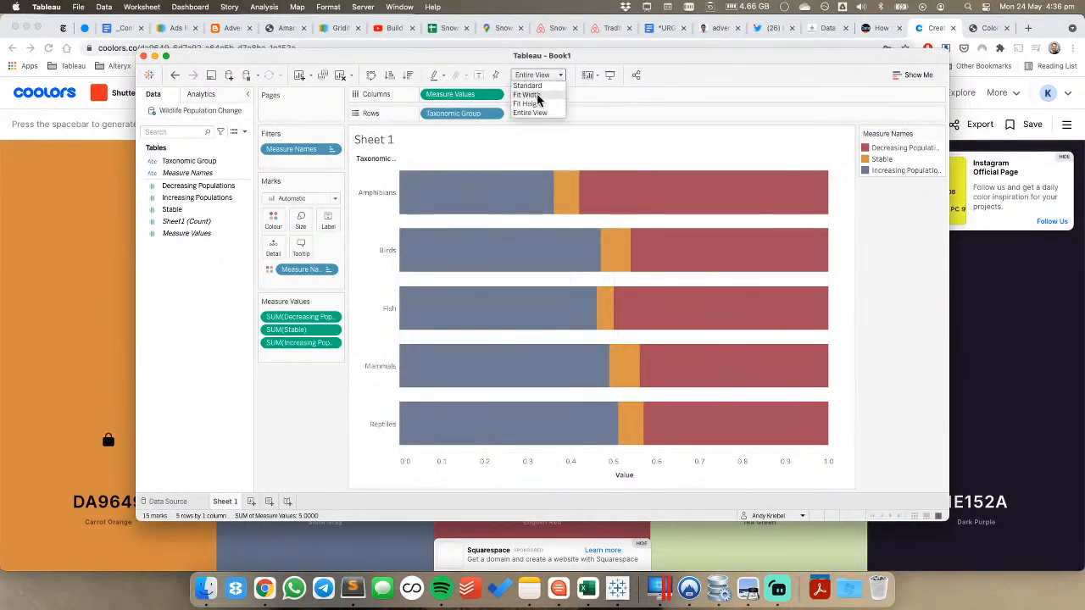
left_click(494, 56)
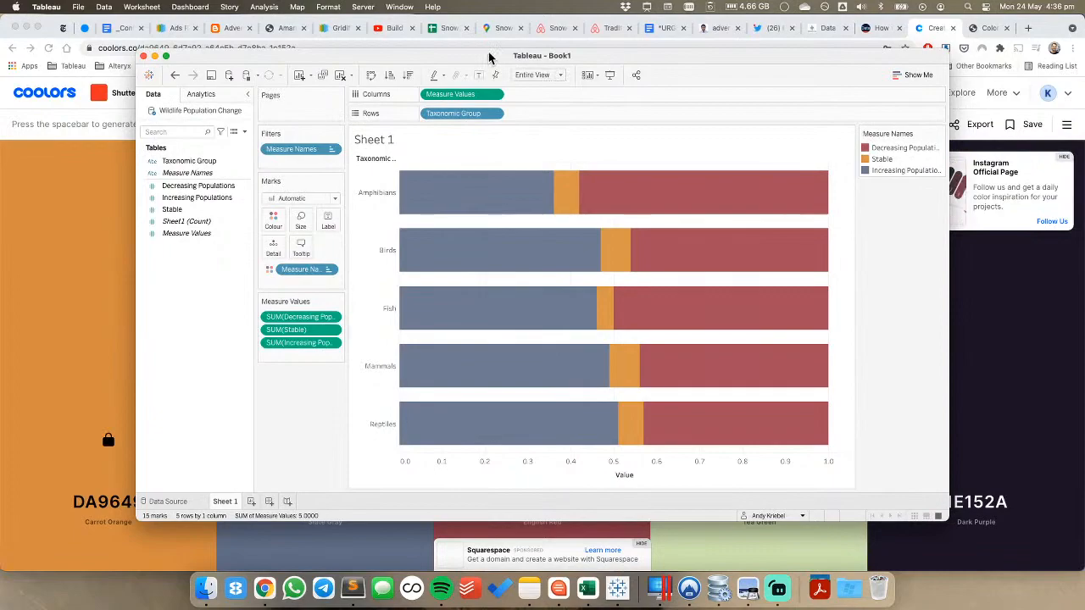
Maximize the Tableau window and set the sheet's fit to Fit Width
double_click(493, 56)
left_click(407, 41)
left_click(392, 61)
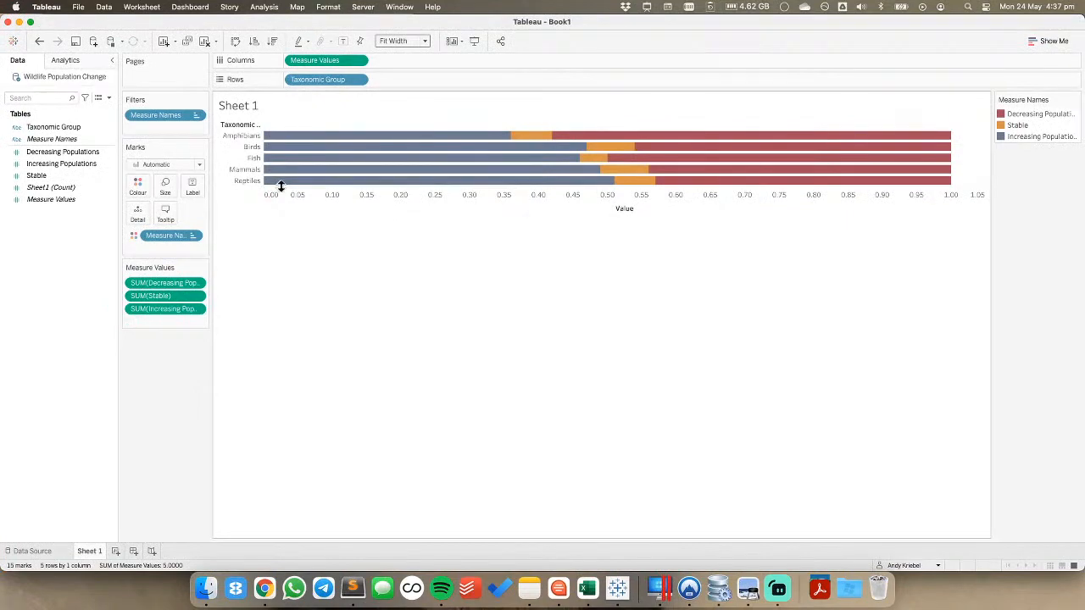
Increase the height of the bar rows and compare them with the Our World in Data chart in Chrome
key("super+Up")
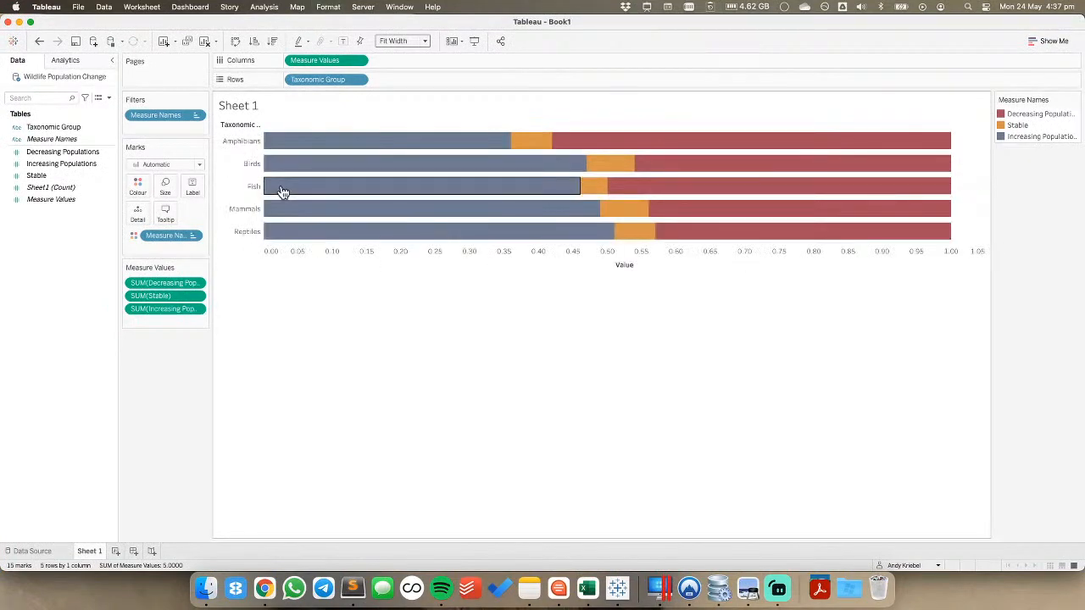
key("super+Up")
key("super+Tab")
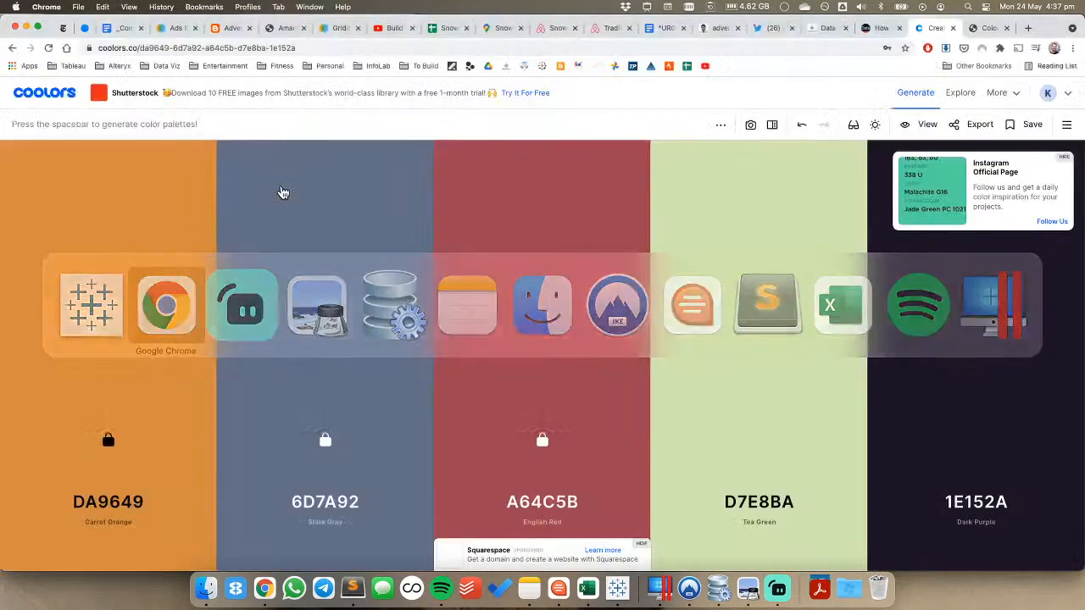
left_click(873, 32)
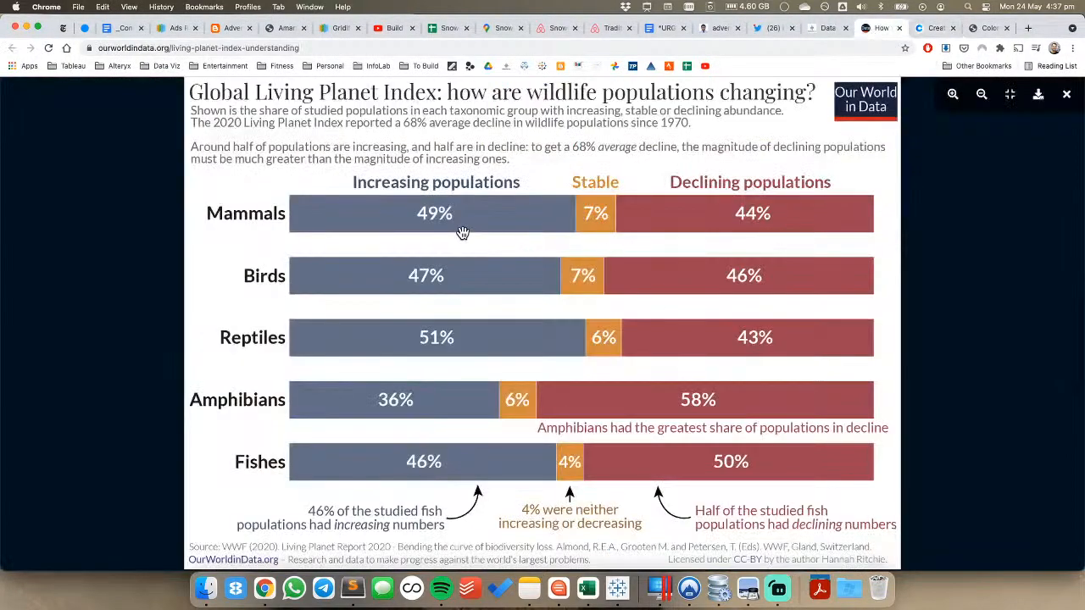
key("super+Tab")
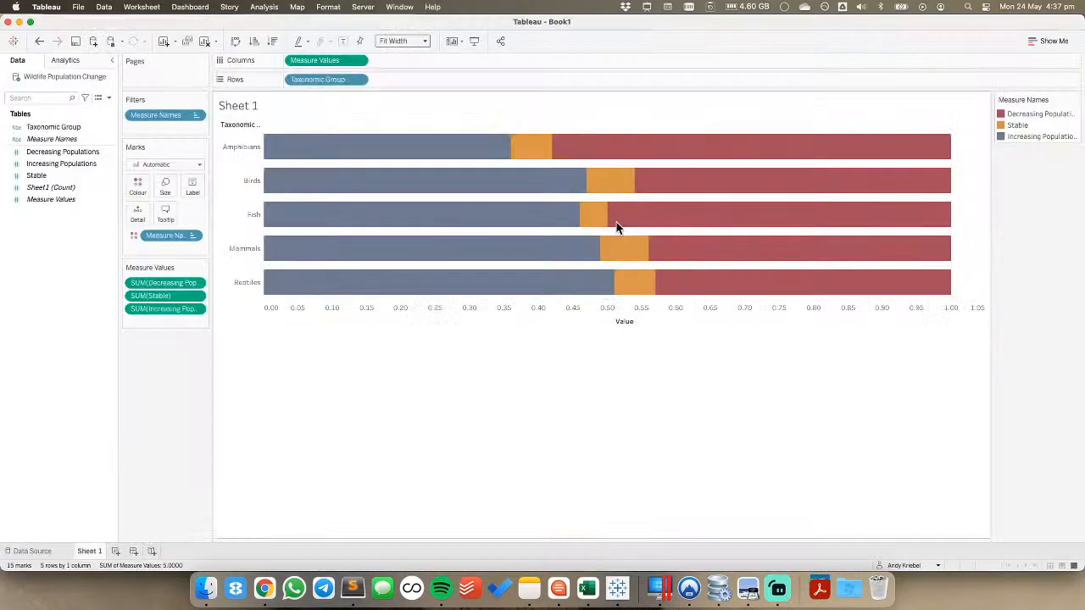
Show mark labels and set the default number format of Decreasing Populations, Increasing Populations, Stable and Measure Values to percentage with 0 decimal places
left_click(192, 188)
left_click(221, 213)
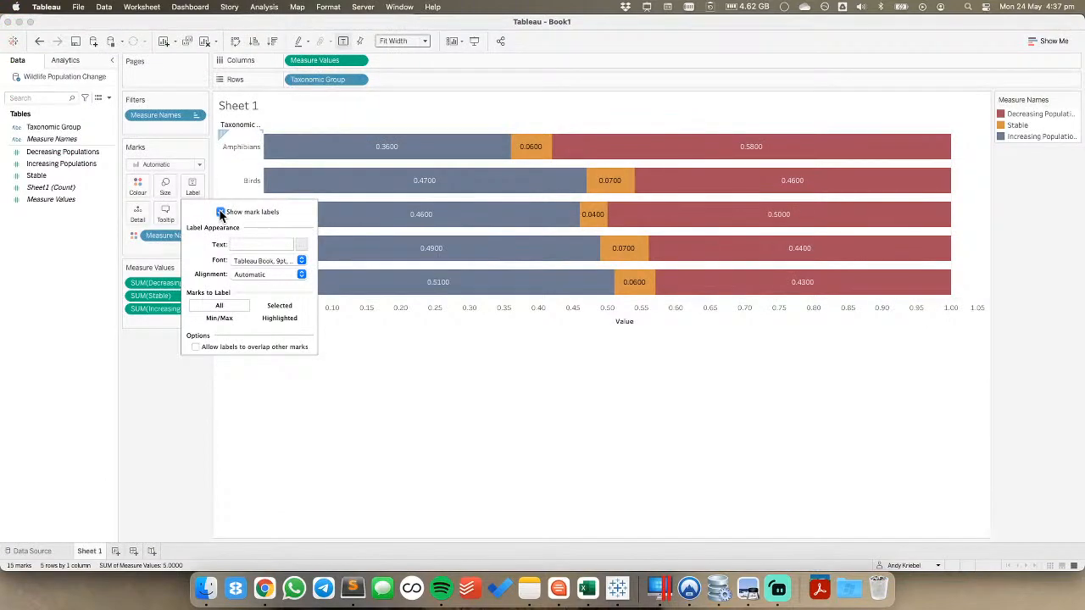
left_click(62, 152)
left_click(55, 175, "super")
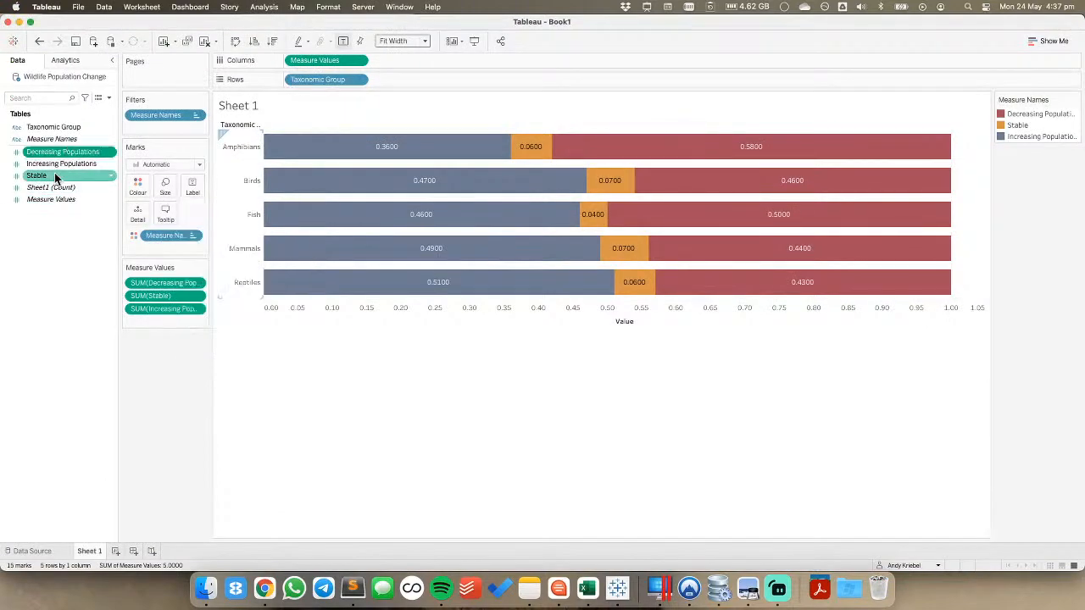
left_click(61, 163, "super")
left_click(55, 199, "super")
right_click(56, 198)
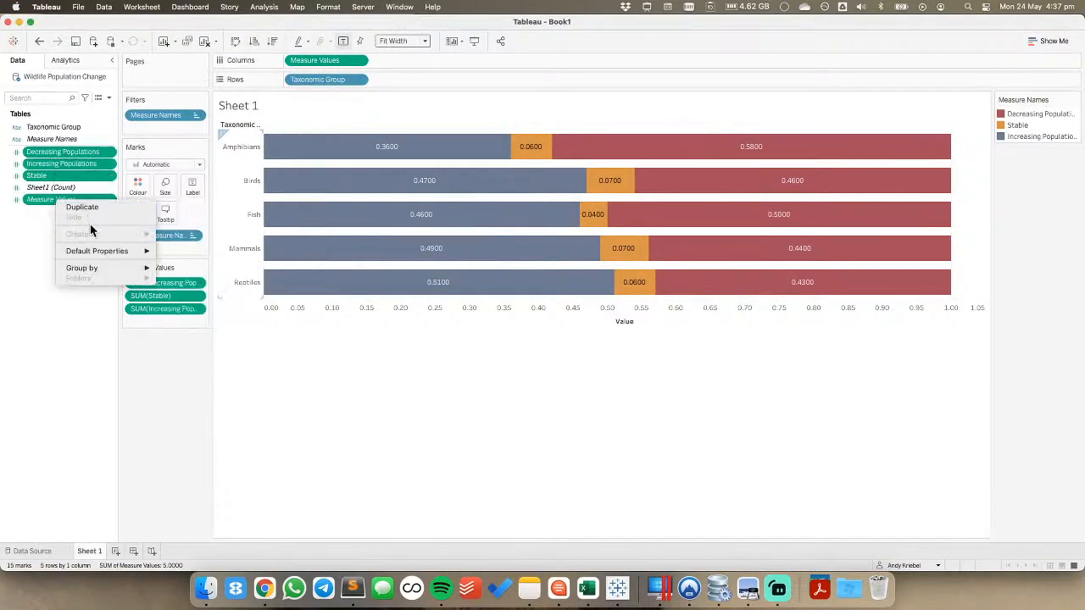
mouse_move(109, 252)
left_click(178, 252)
left_click(459, 290)
left_click(572, 252)
left_click(572, 252)
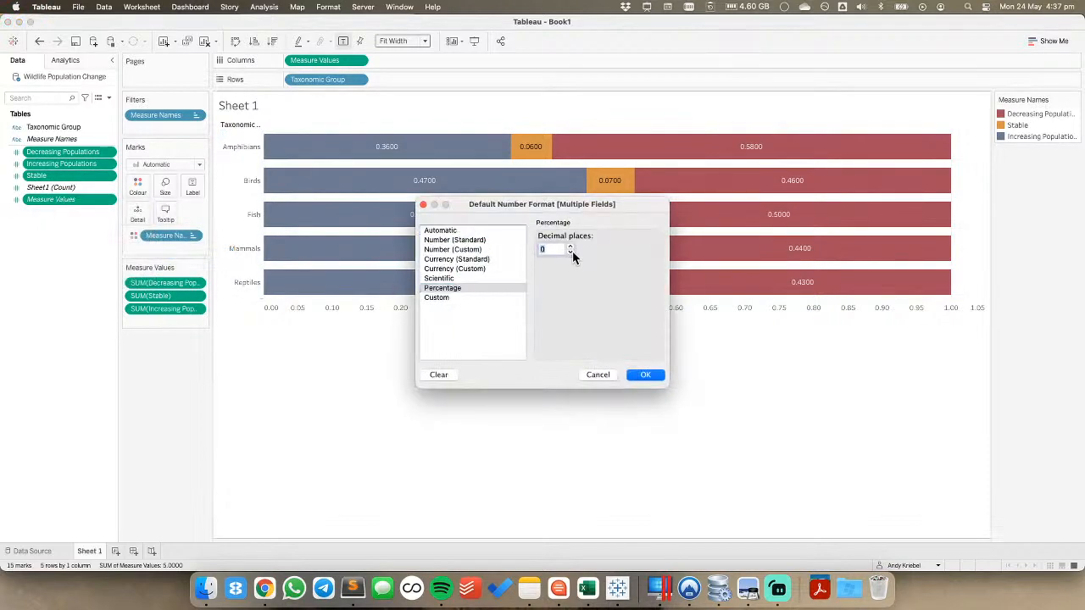
left_click(642, 374)
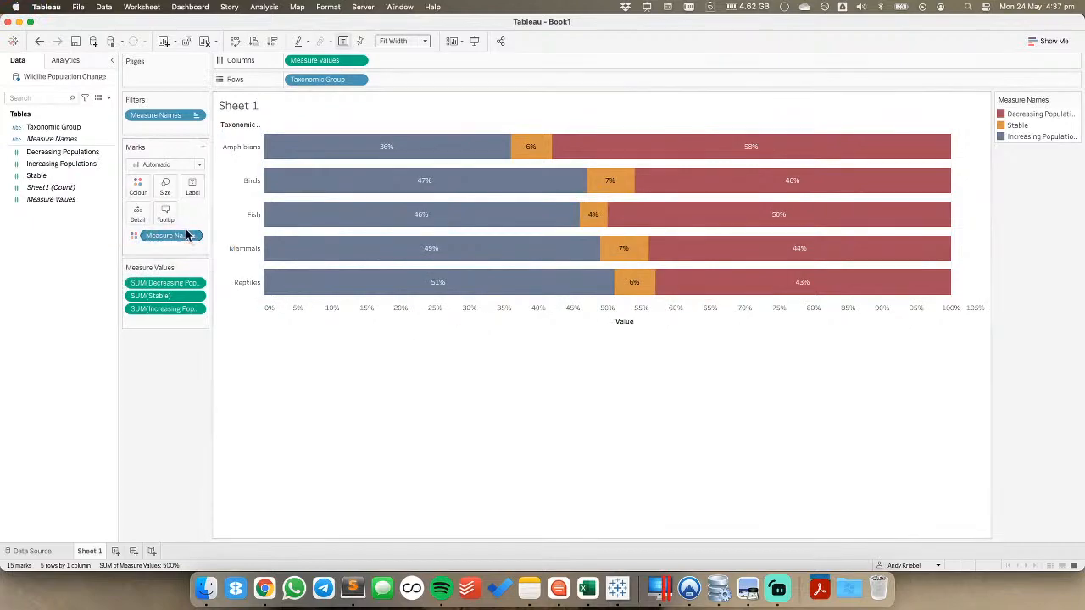
Set the mark labels' font to size 12 and bold
left_click(192, 185)
left_click(247, 260)
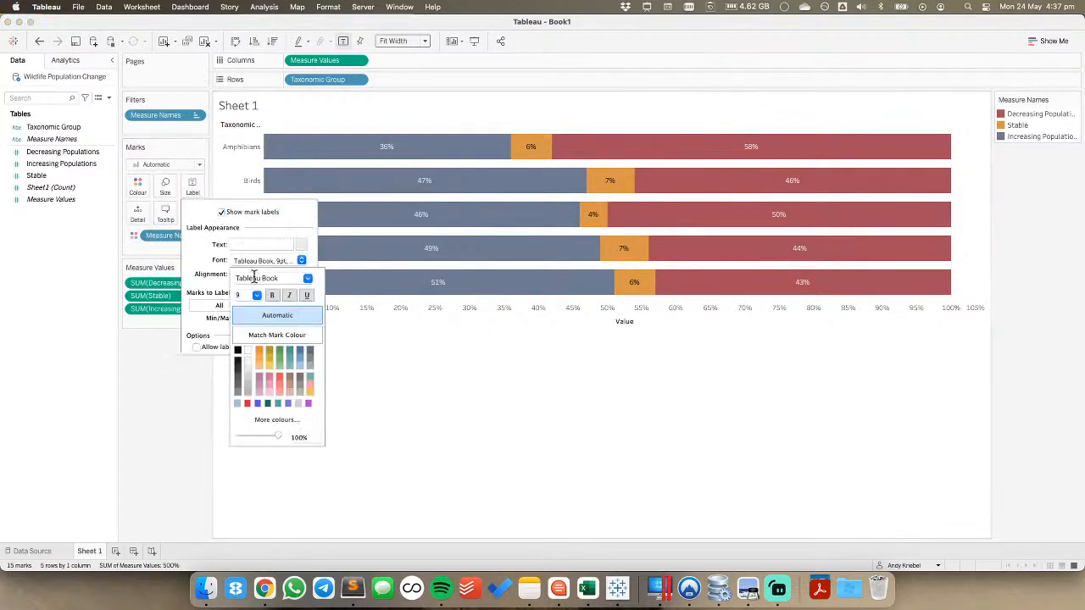
left_click(257, 295)
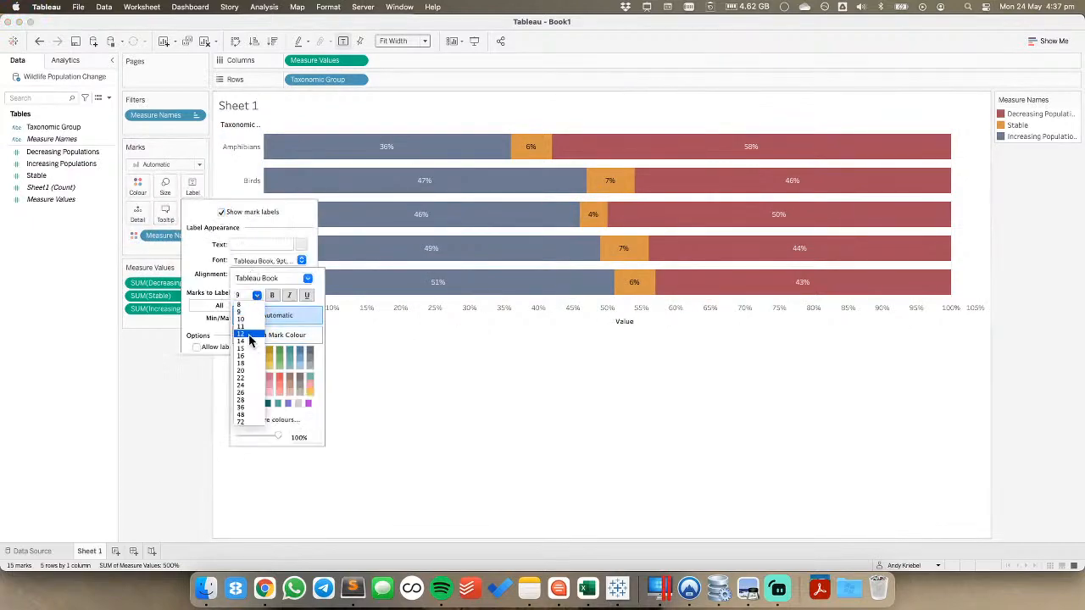
left_click(242, 334)
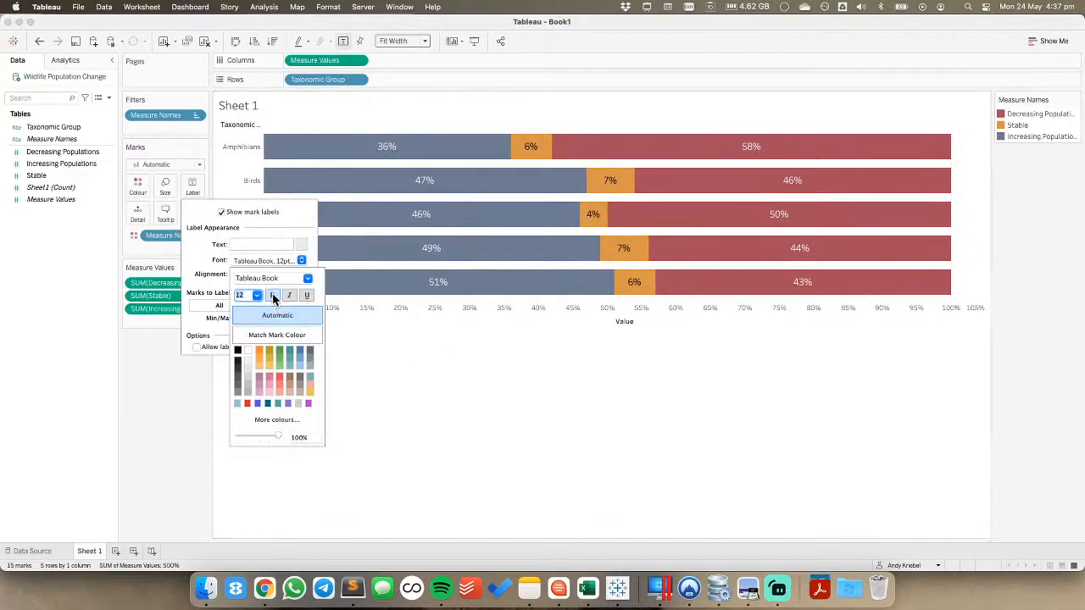
left_click(429, 357)
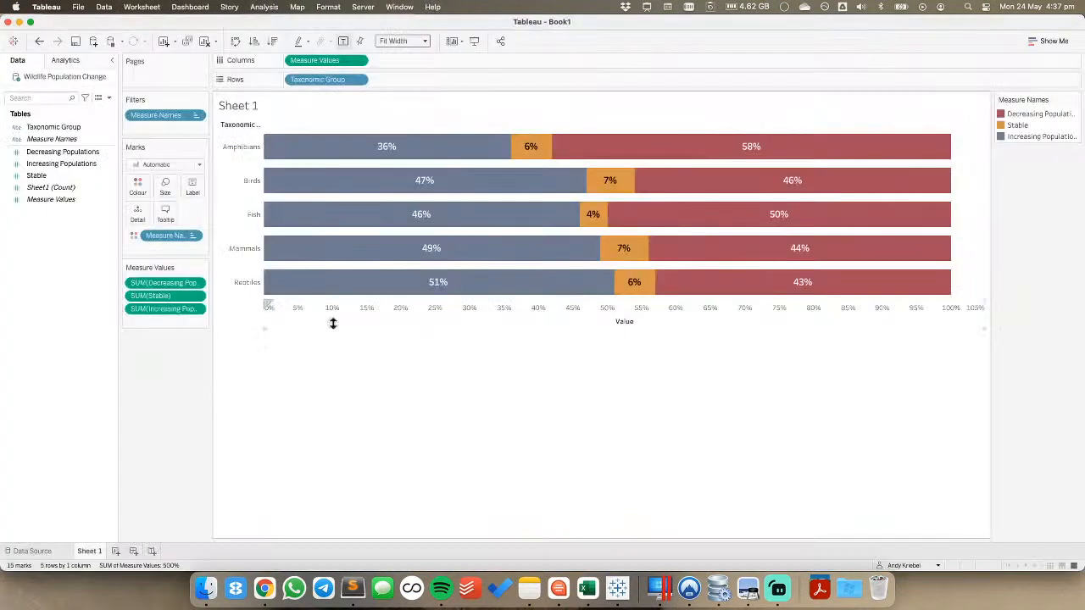
Set the mark labels' font colour to white and compare the labels with the original chart in Chrome
left_click(138, 188)
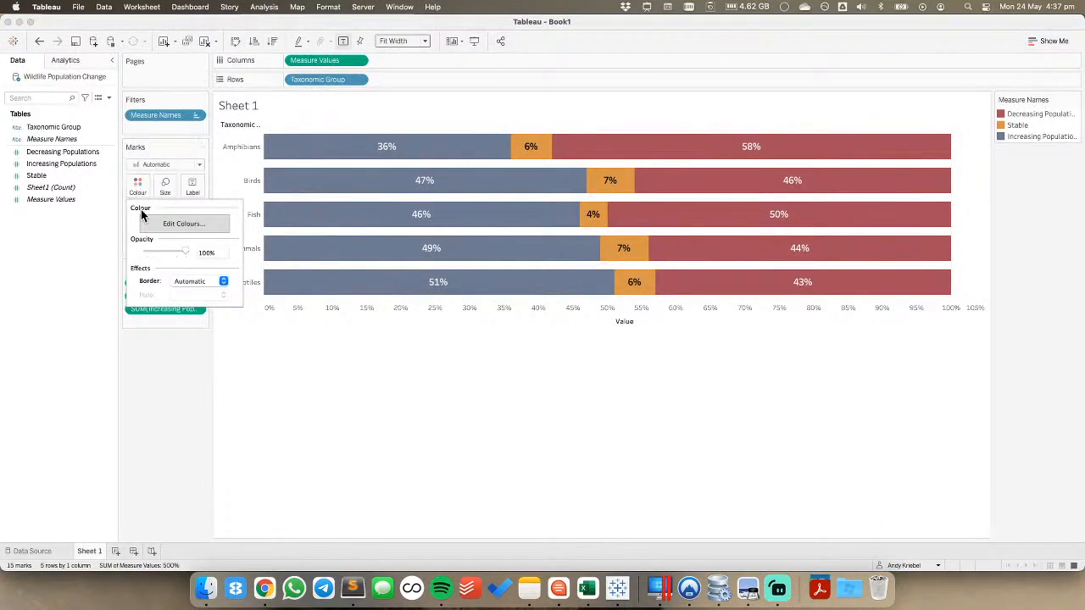
left_click(192, 185)
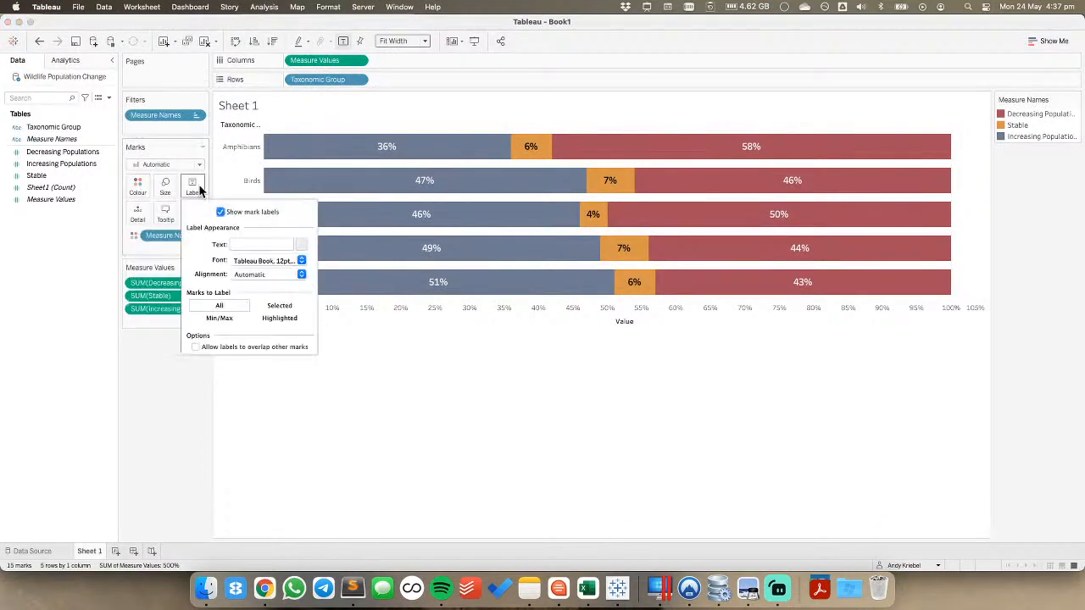
left_click(251, 264)
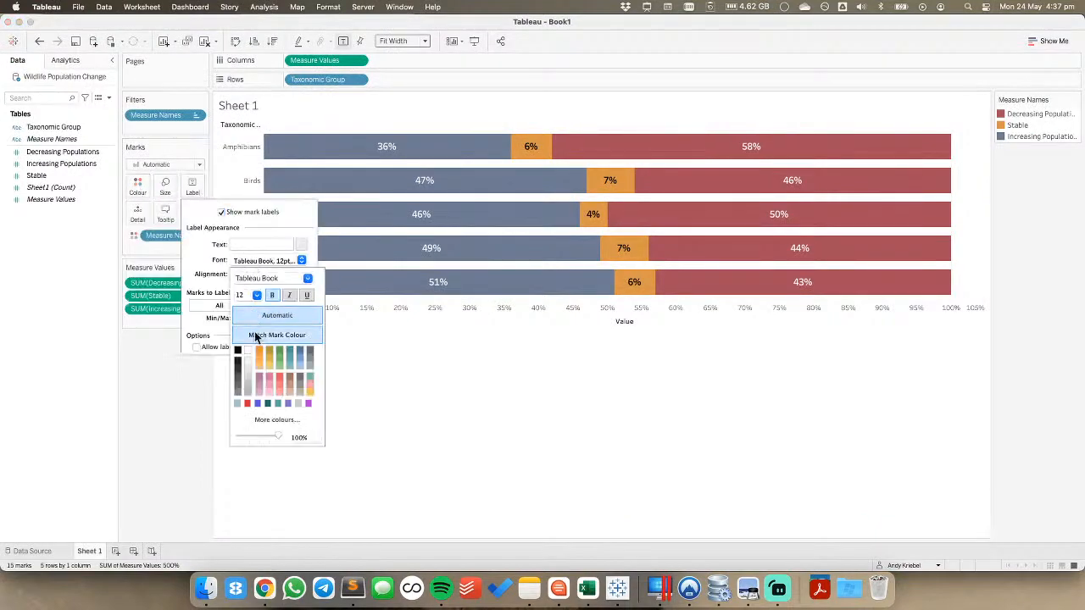
left_click(493, 369)
key("super+Tab")
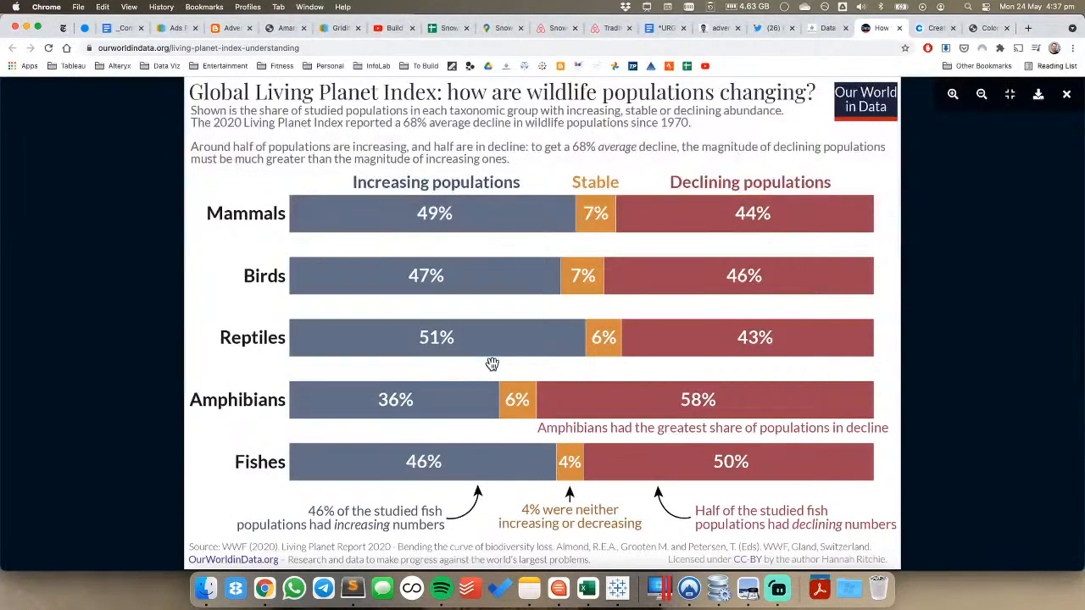
key("super+Tab")
left_click(192, 186)
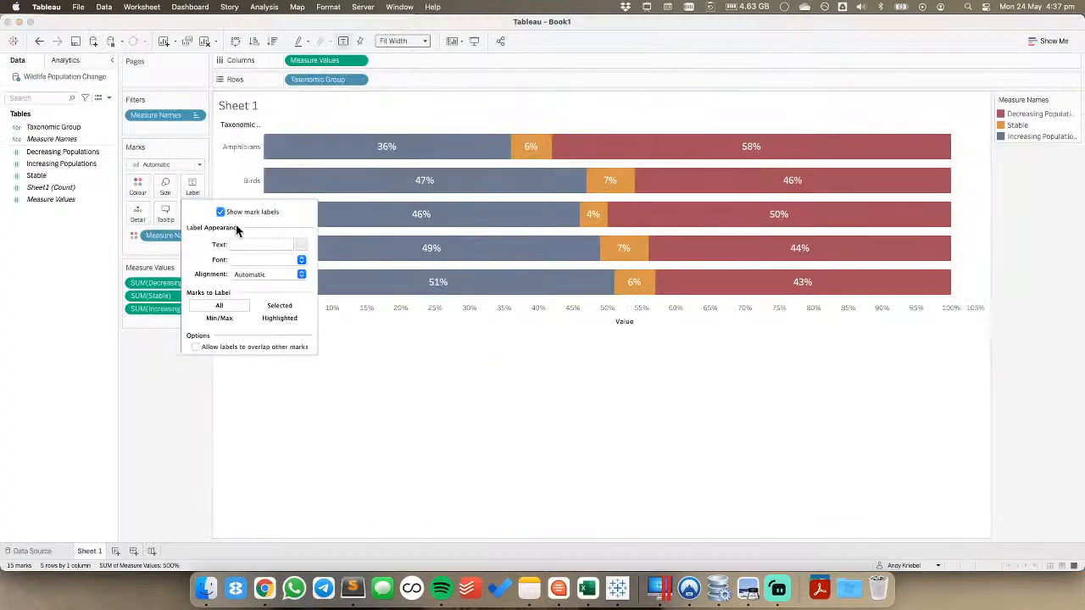
left_click(258, 263)
left_click(257, 296)
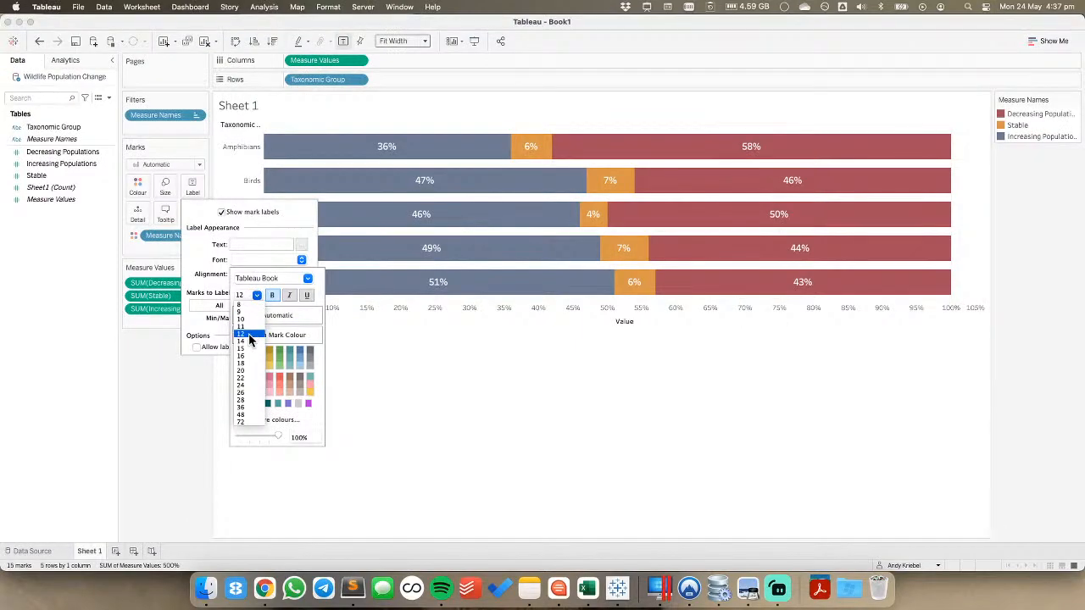
left_click(479, 350)
left_click(479, 350)
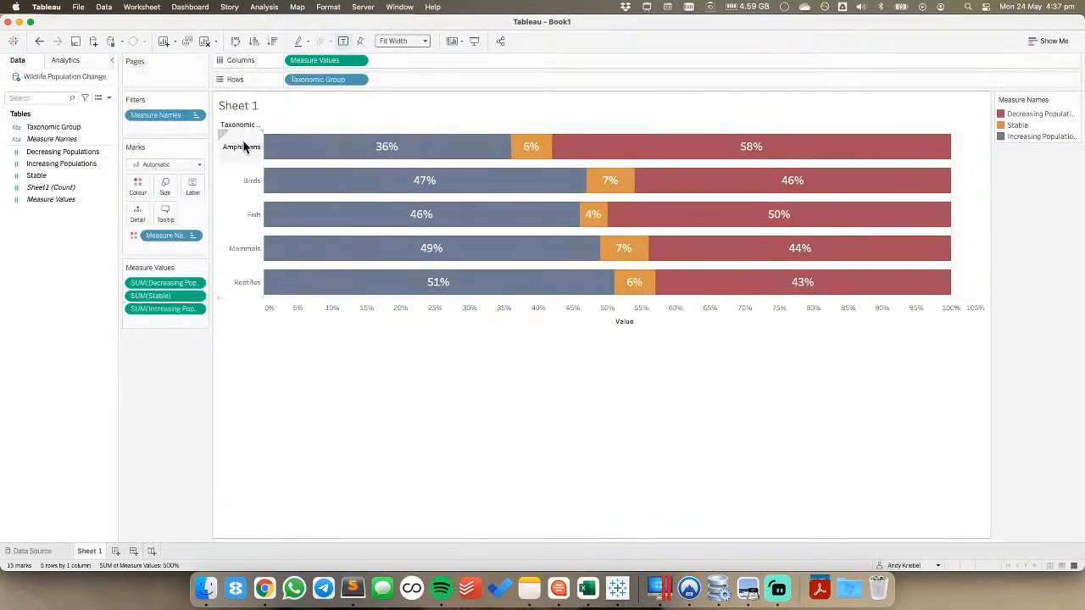
Set the Taxonomic Group header font size to 14 and compare the headers with the original chart in Chrome
right_click(243, 146)
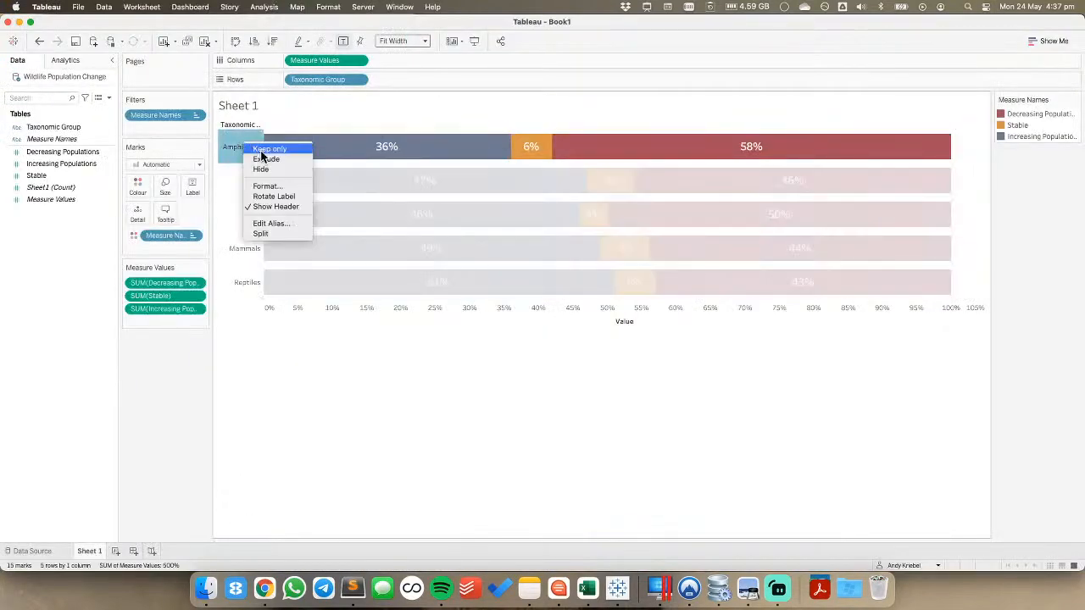
left_click(268, 186)
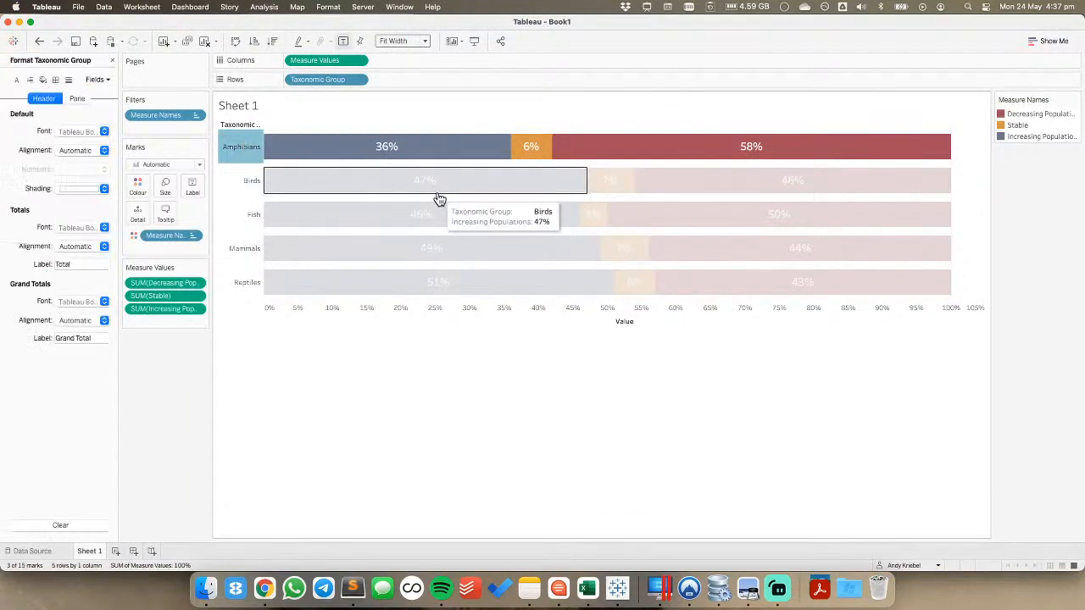
left_click(89, 133)
left_click(81, 166)
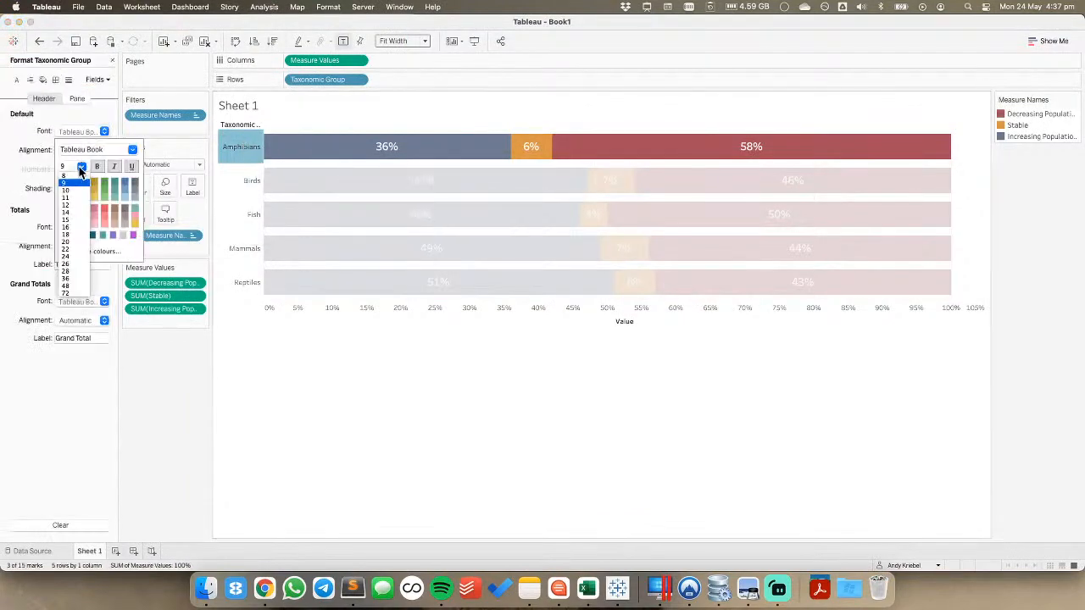
left_click(71, 216)
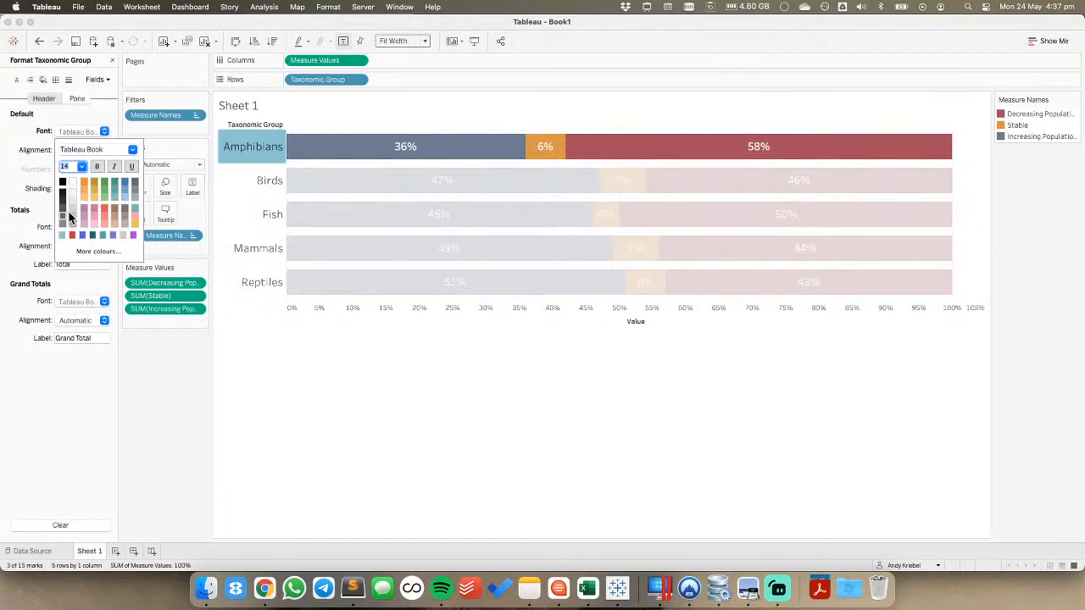
key("super+Tab")
key("super+Tab")
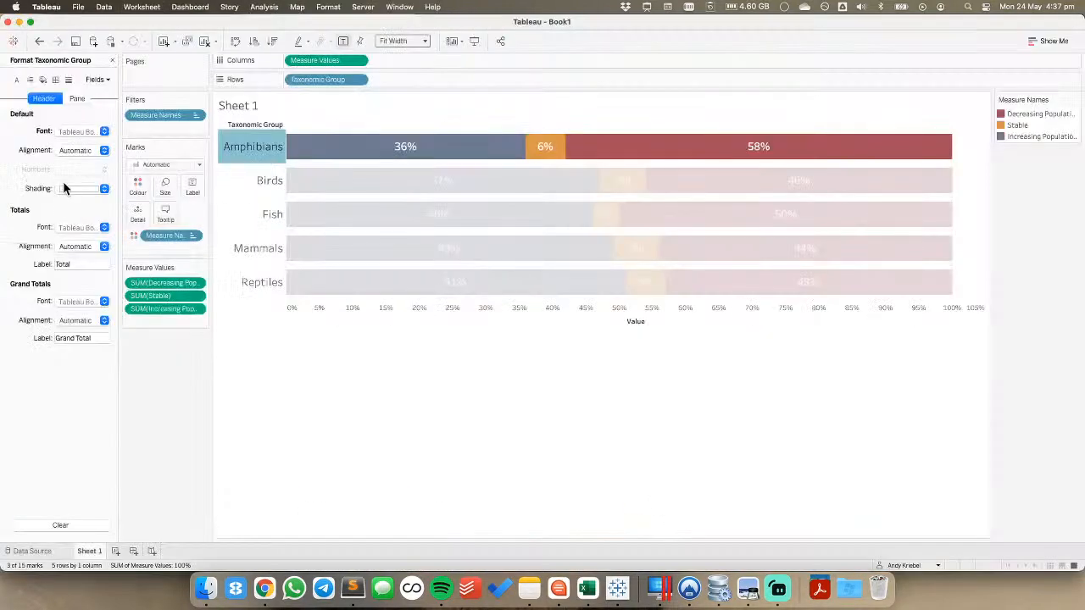
Set the Taxonomic Group header font to Tableau Semibold and hide the field label for rows
left_click(76, 131)
left_click(133, 150)
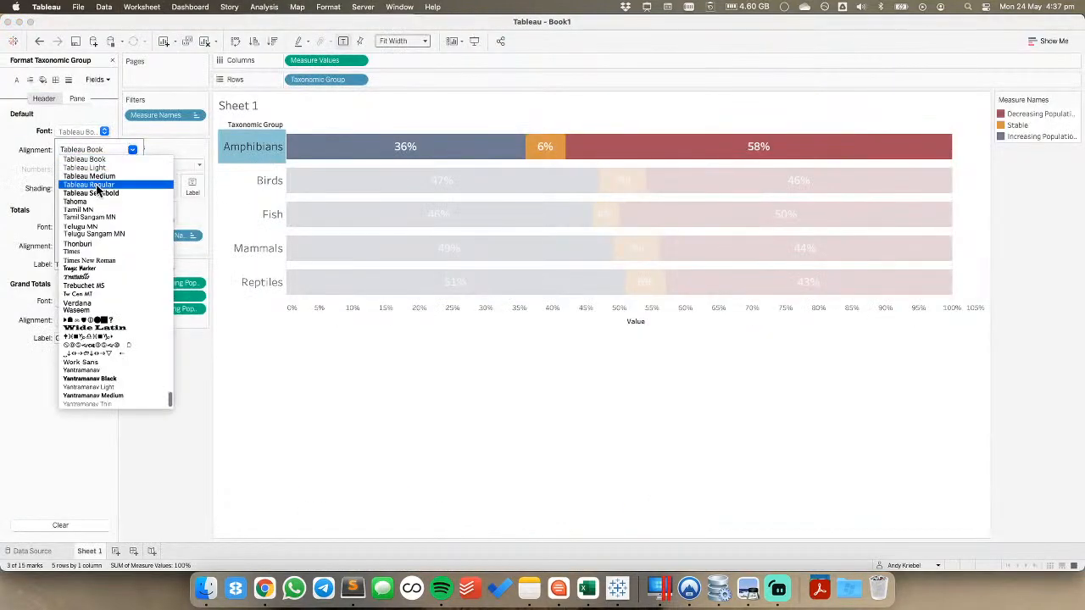
left_click(95, 189)
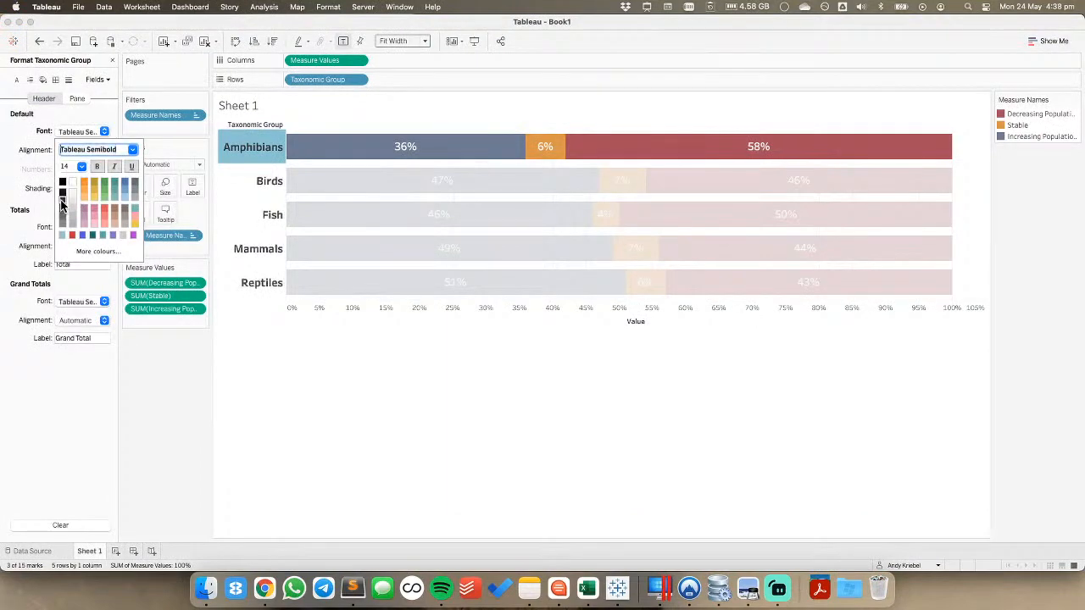
left_click(257, 346)
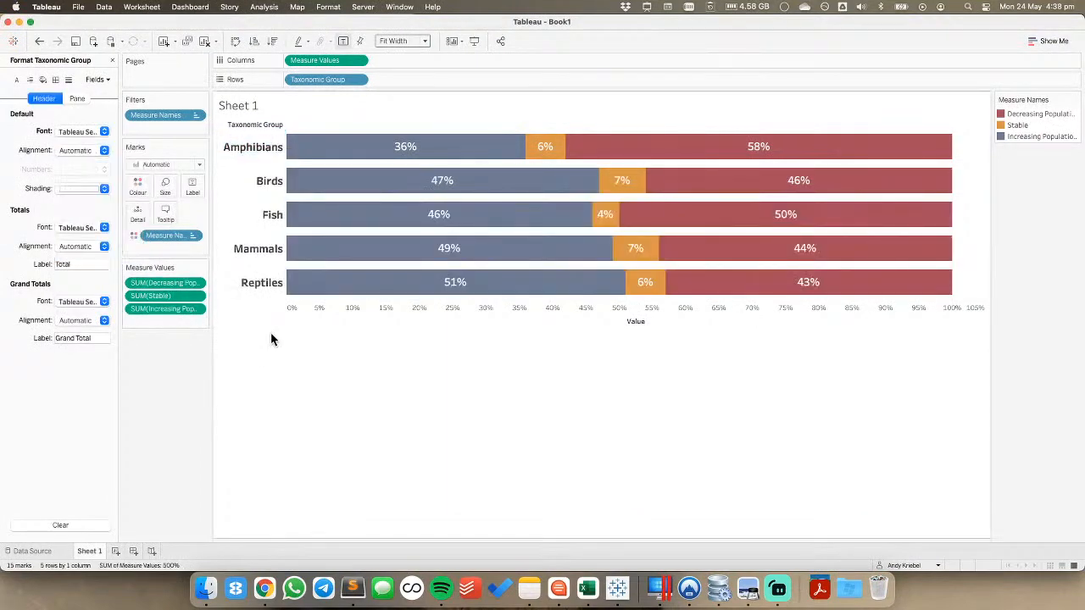
right_click(245, 127)
left_click(297, 229)
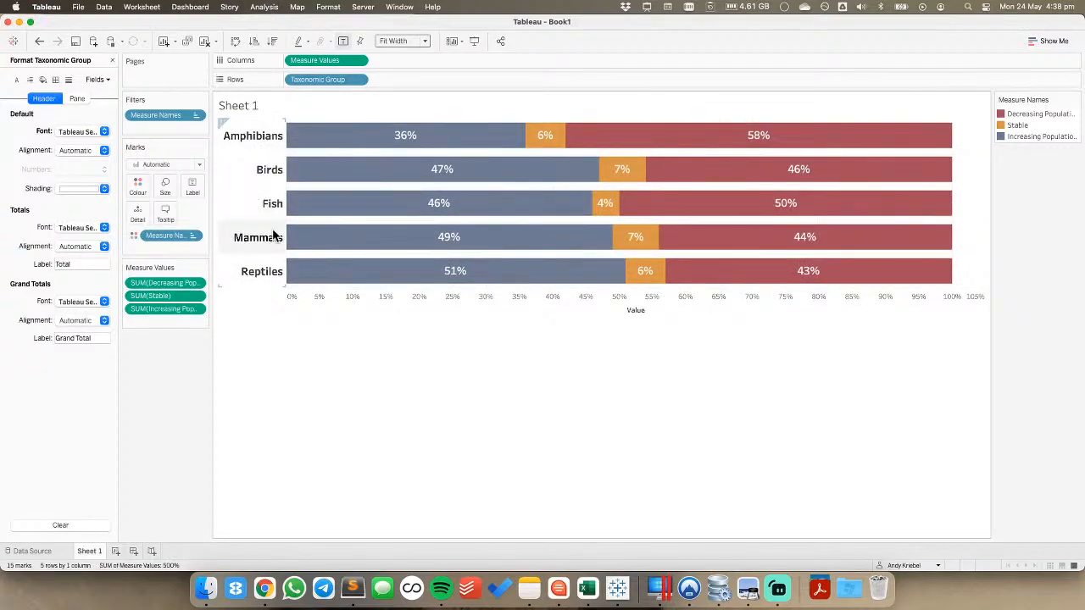
Compare the Tableau sheet with the original chart in Chrome, examining the row order and the coloured headings above the bars
key("super+Tab")
key("super+Tab")
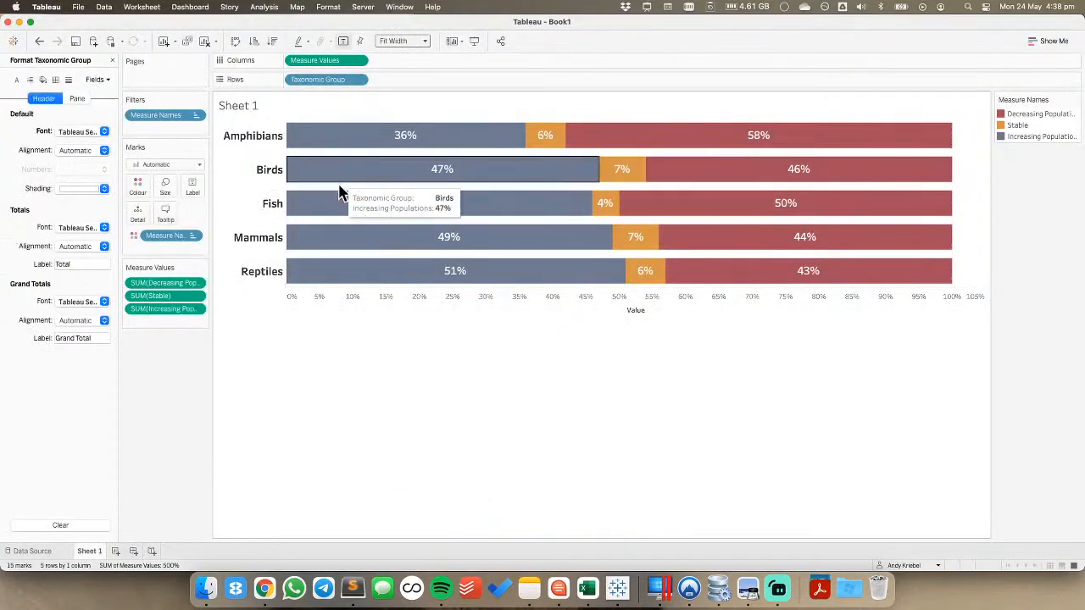
key("super+Tab")
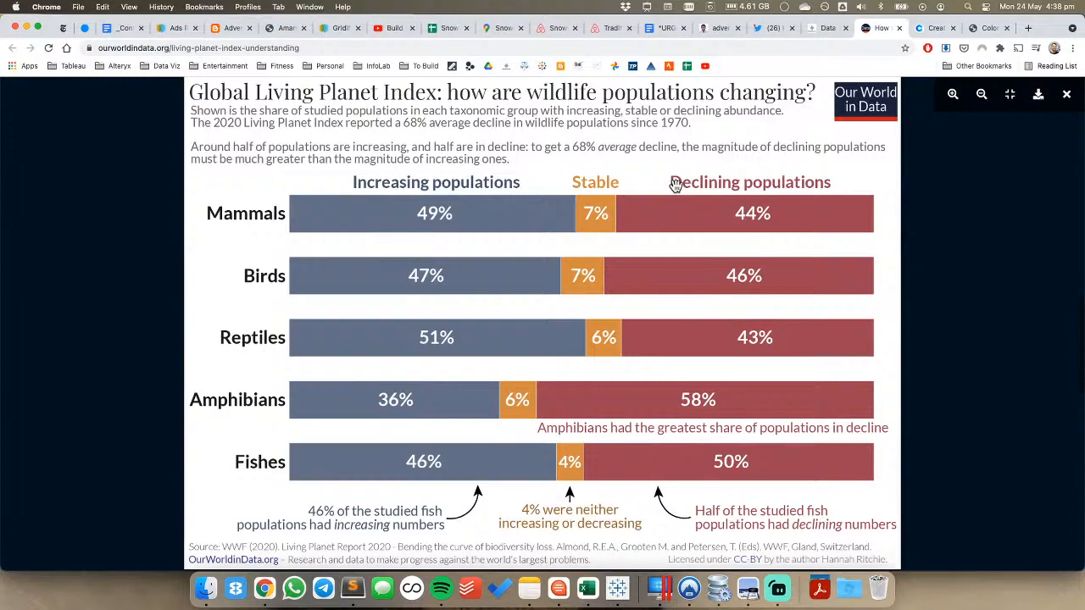
key("super+Tab")
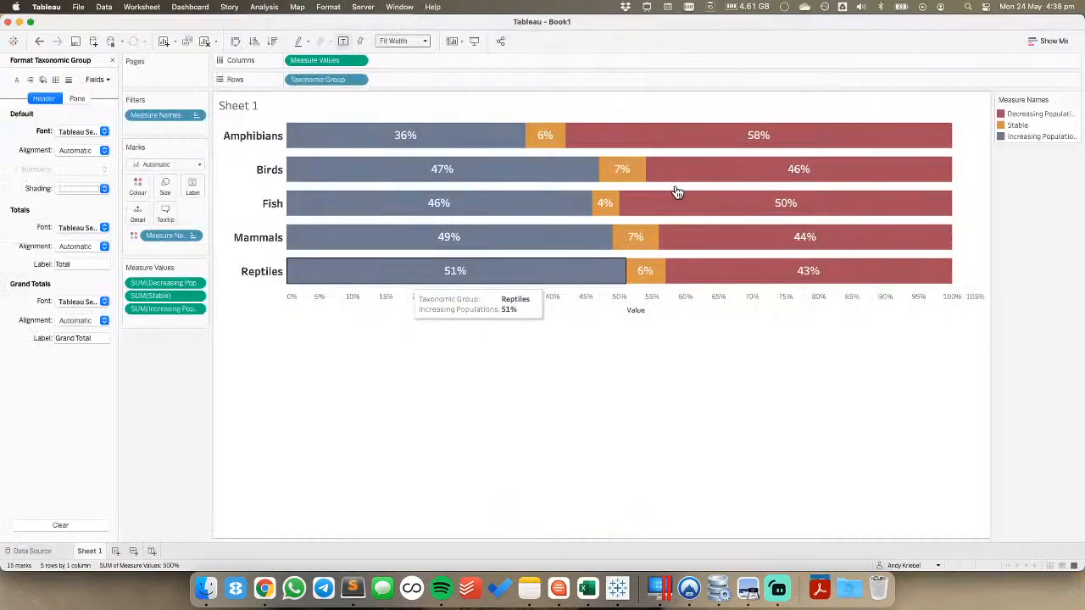
key("super+Tab")
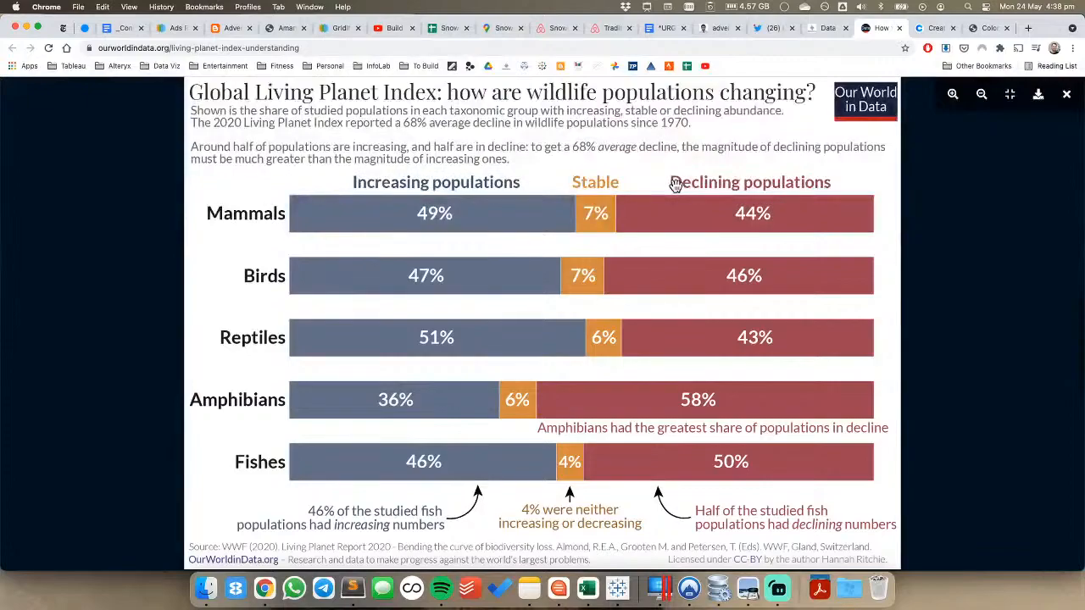
key("super+Tab")
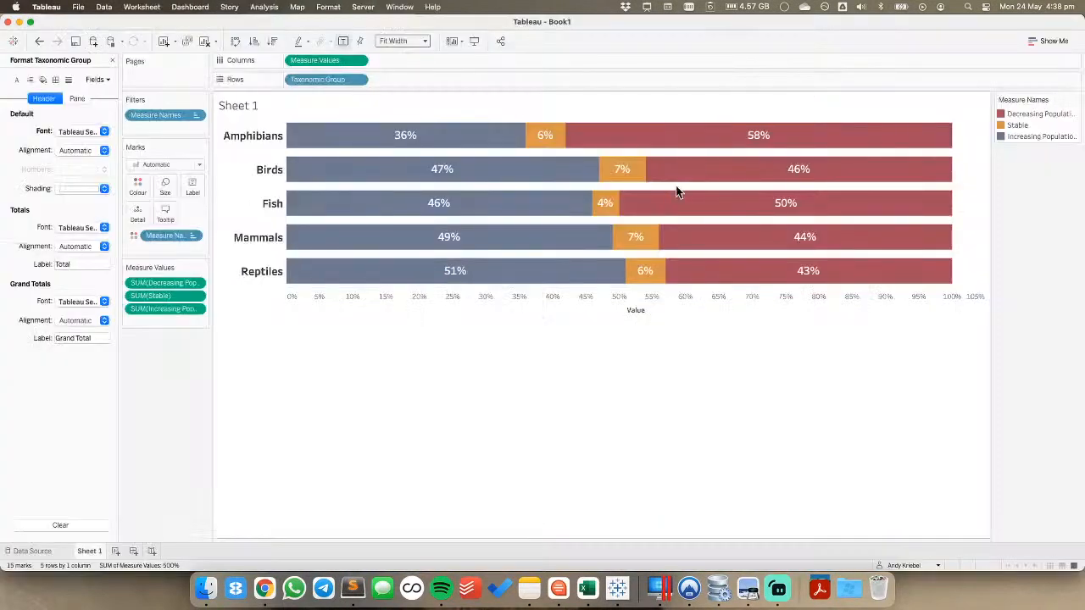
key("super+Tab")
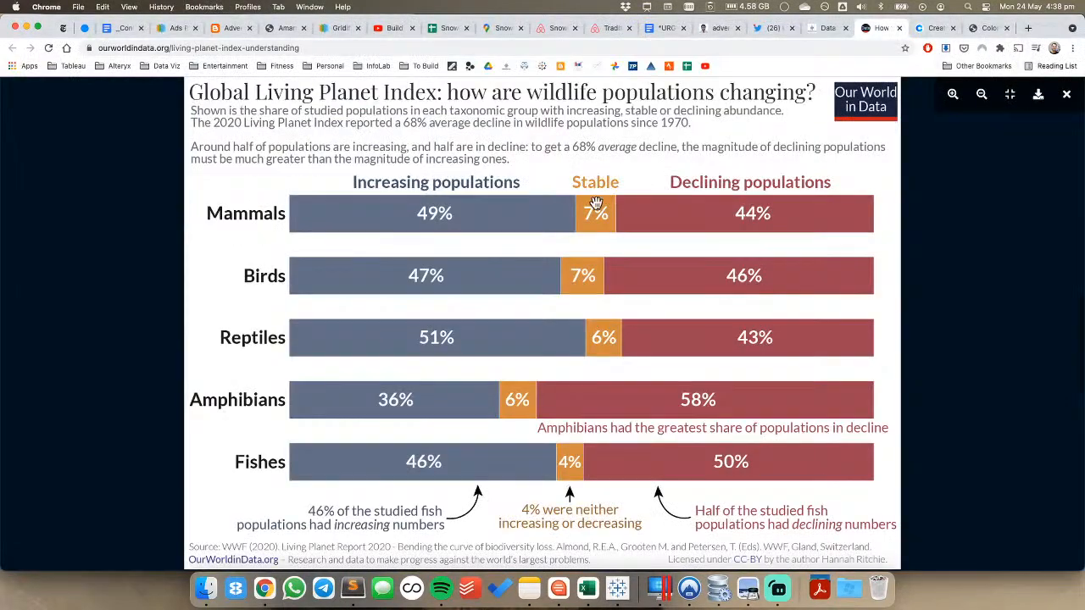
Switch back to Tableau, add column grand totals to the chart and place the Grand Total row above the other rows
key("super+Tab")
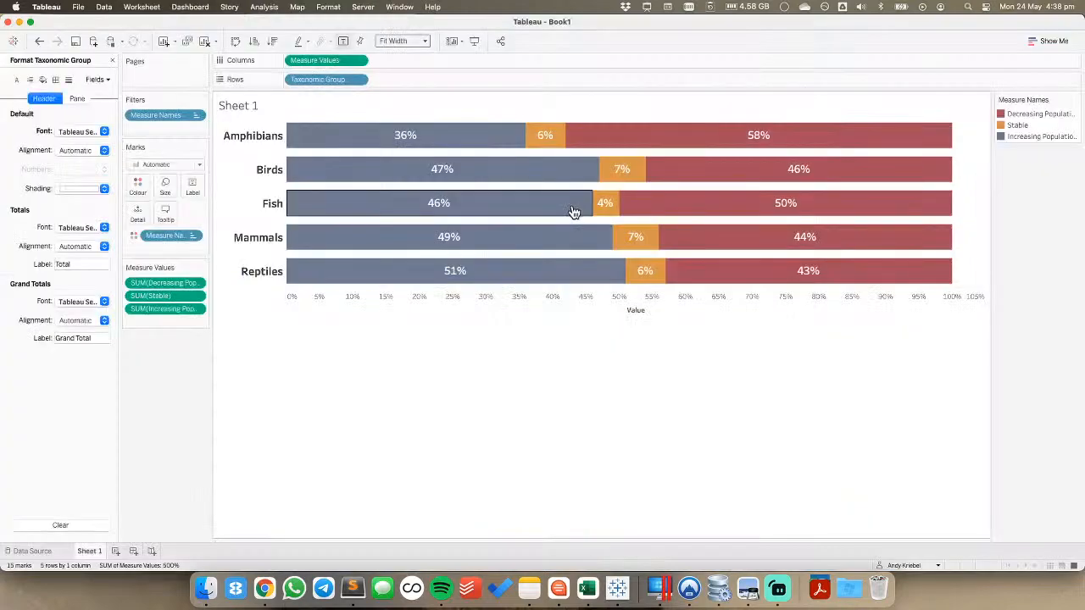
left_click(112, 62)
left_click(65, 60)
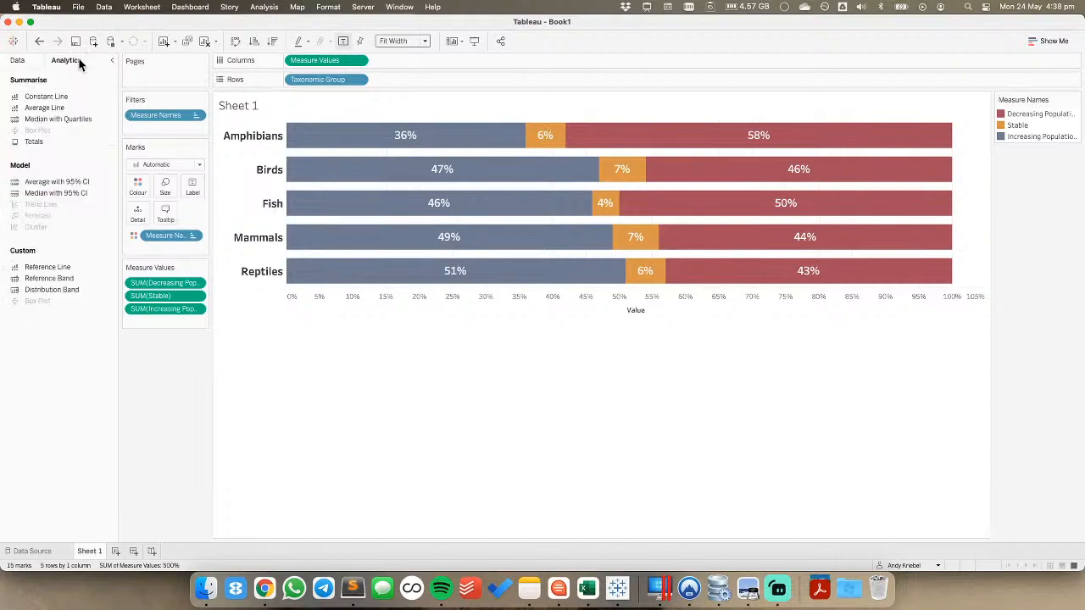
left_click_drag(34, 142, 386, 137)
right_click(264, 309)
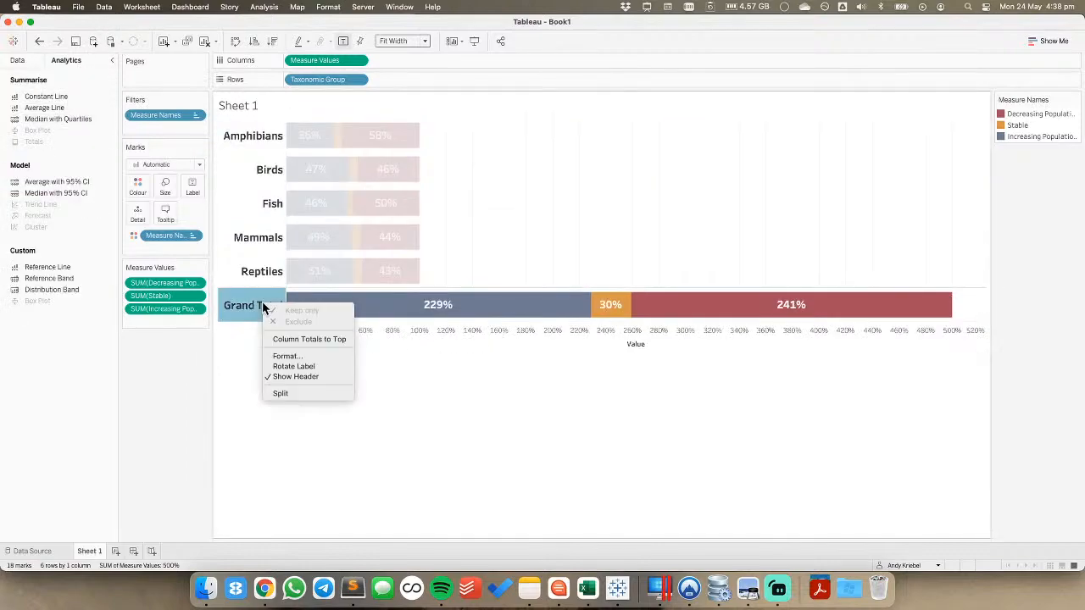
left_click(300, 340)
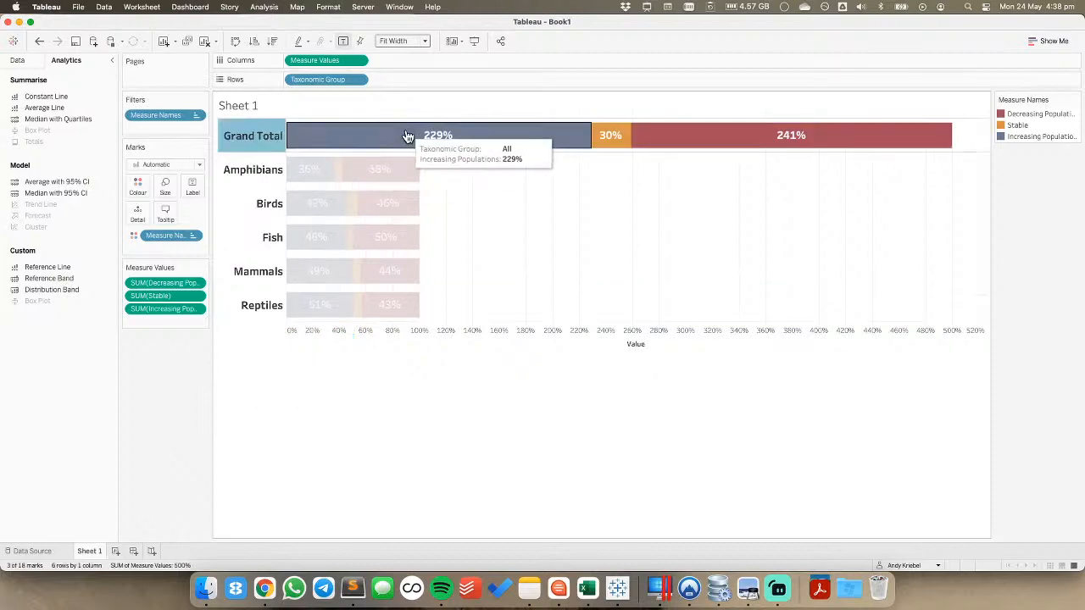
Hide the increasing, stable and decreasing bars in the Grand Total row by setting each total to Hide
left_click(458, 136)
left_click(529, 133)
left_click(539, 195)
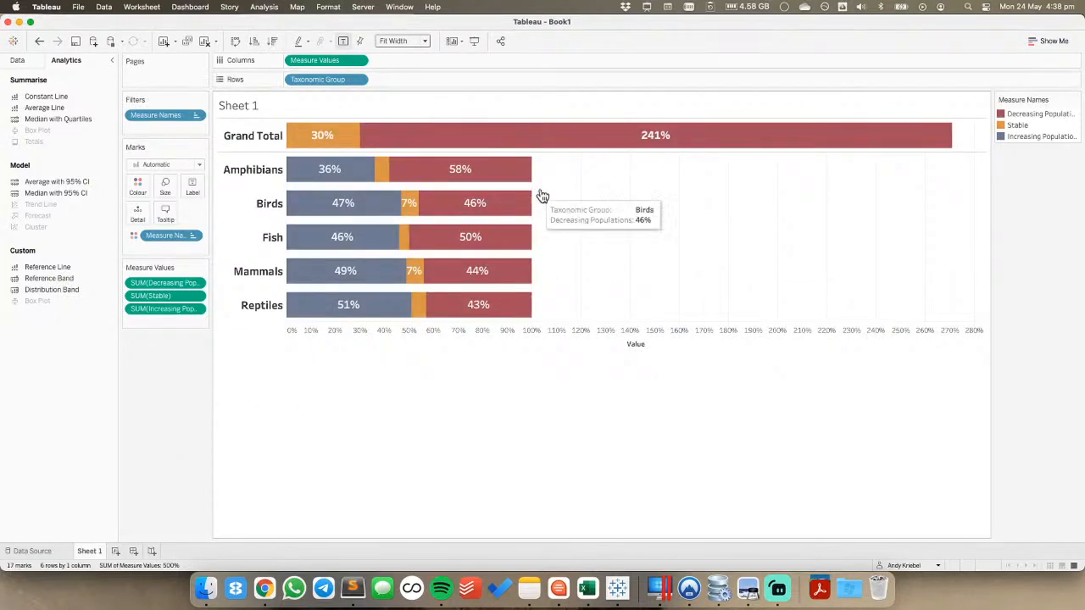
left_click(337, 140)
left_click(382, 144)
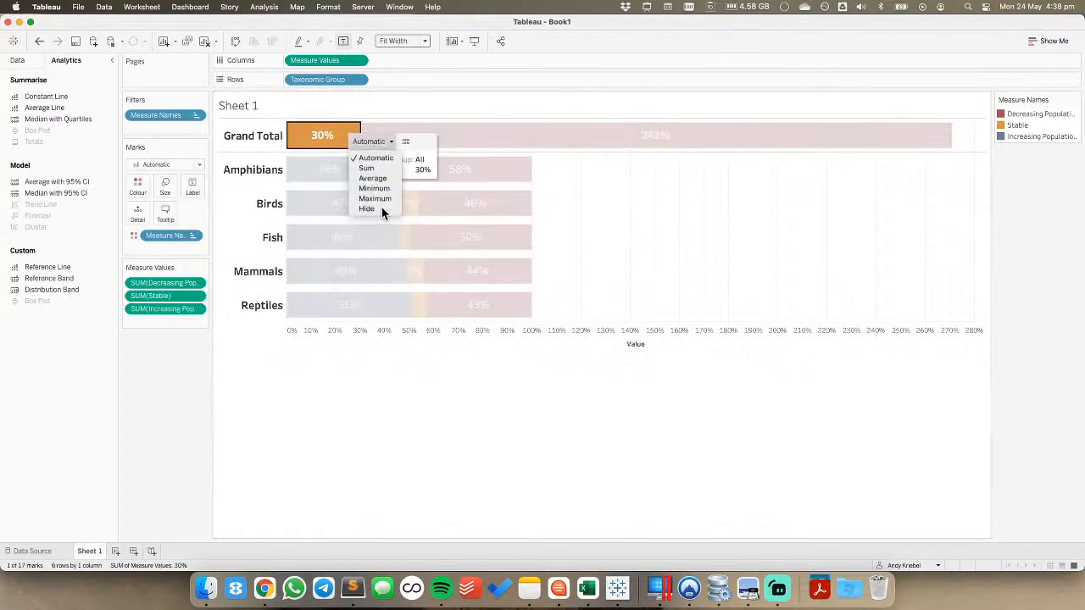
left_click(381, 208)
left_click(394, 140)
left_click(427, 135)
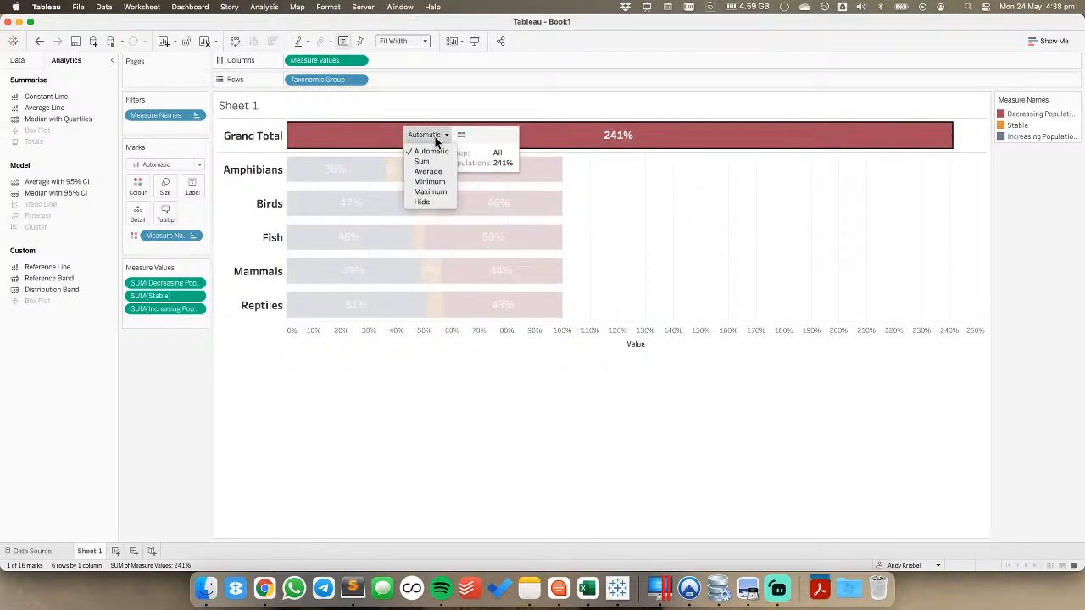
left_click(447, 203)
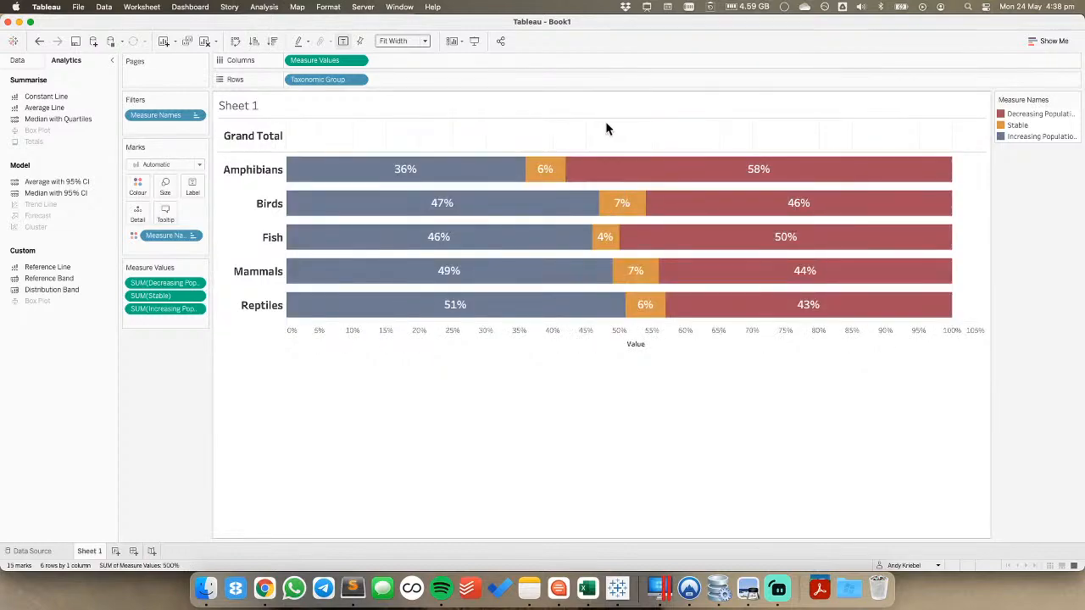
Blank out the Grand Total row's header label in the Taxonomic Group format settings
right_click(239, 139)
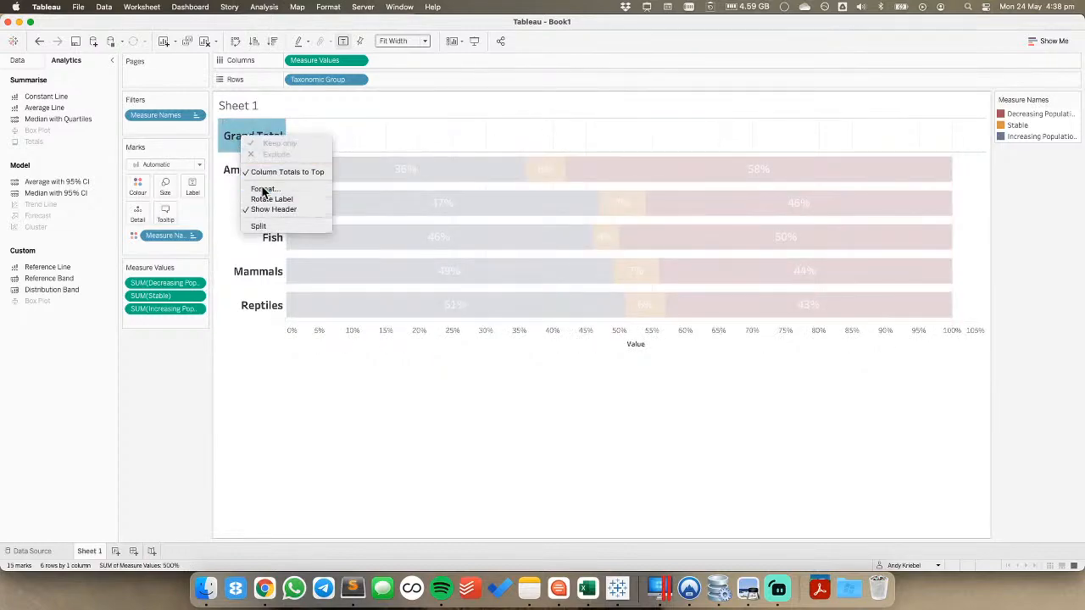
left_click(267, 190)
left_click_drag(105, 340, 5, 339)
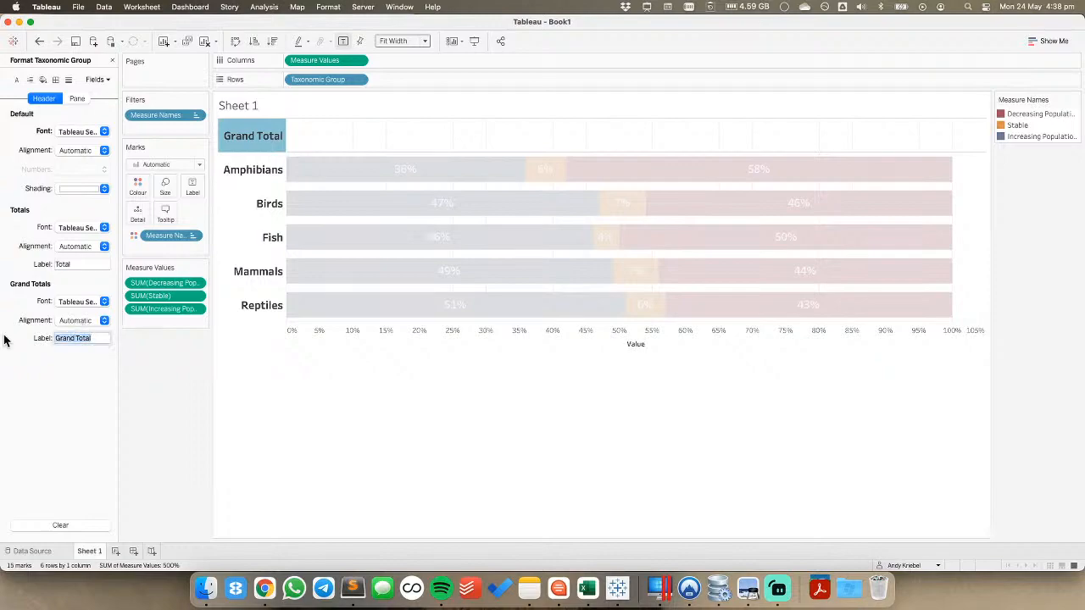
Set the Grand Total pane and header borders to None for the sheet
left_click(70, 82)
left_click(55, 80)
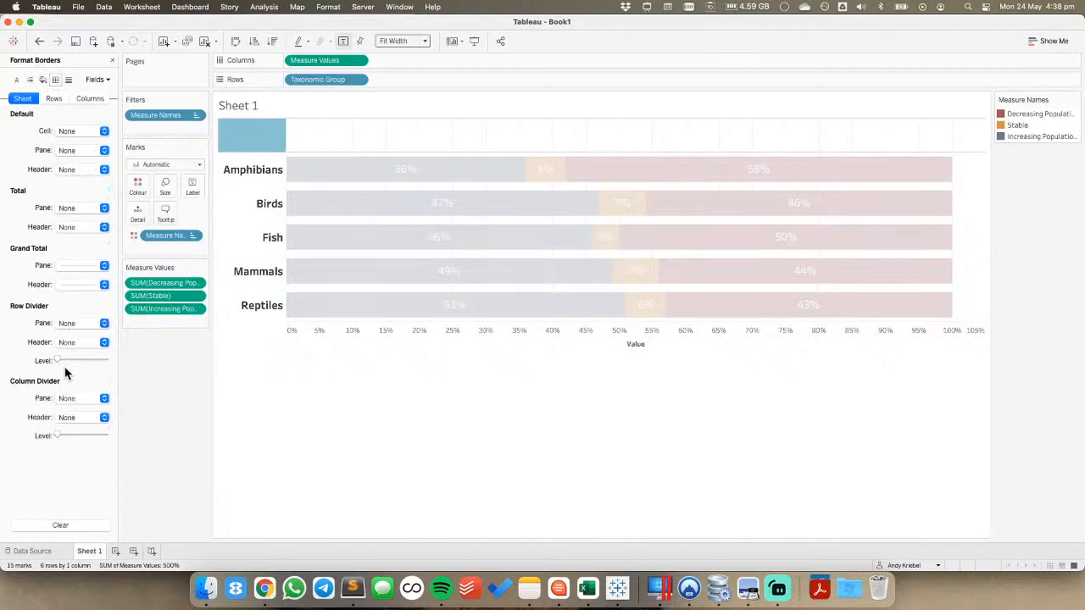
left_click(66, 268)
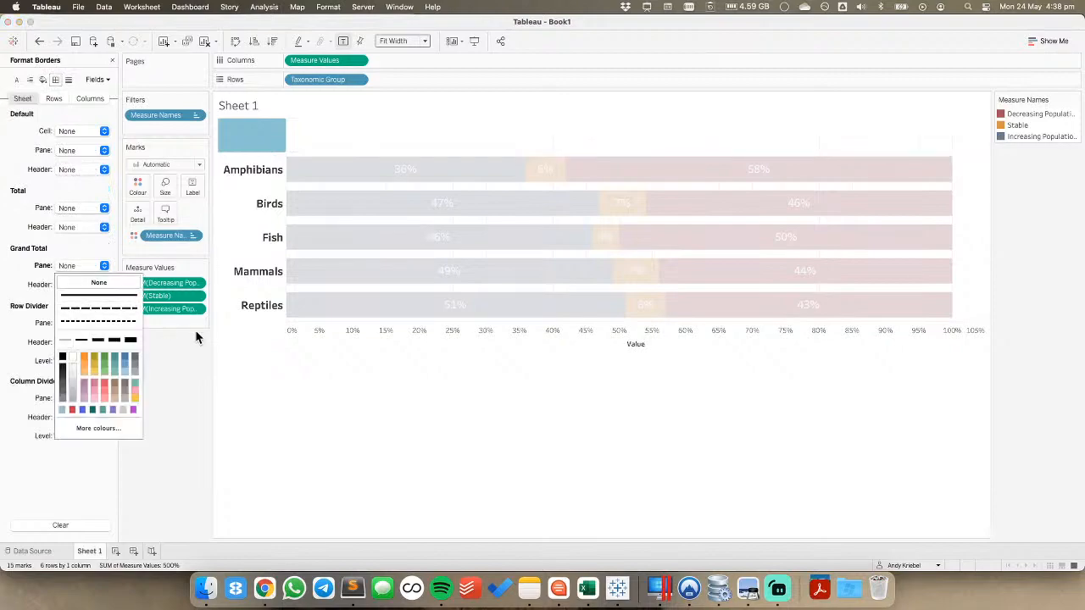
left_click(242, 365)
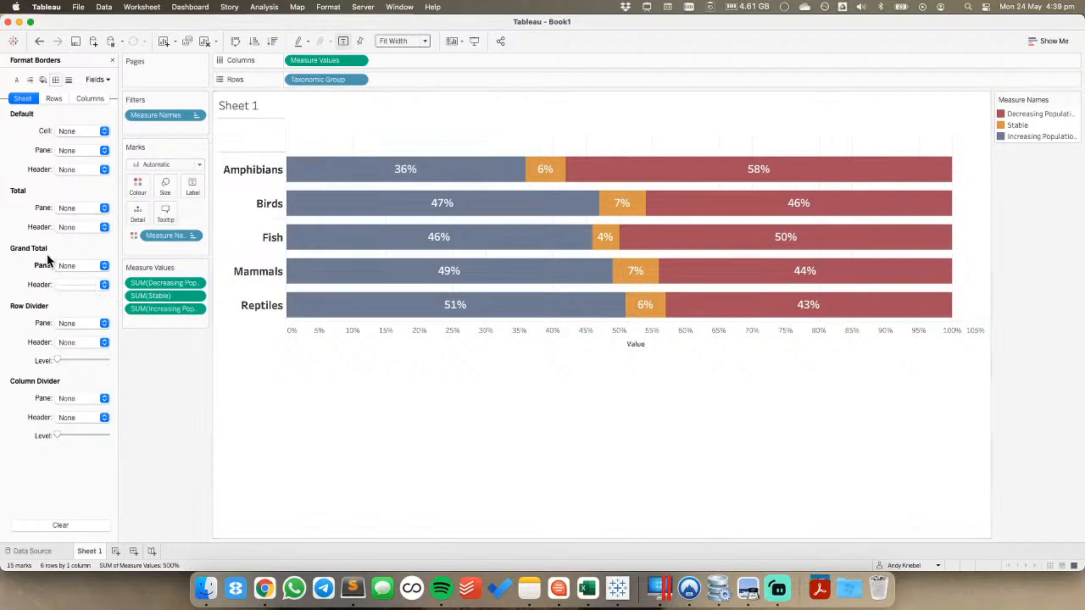
left_click(81, 285)
left_click(322, 382)
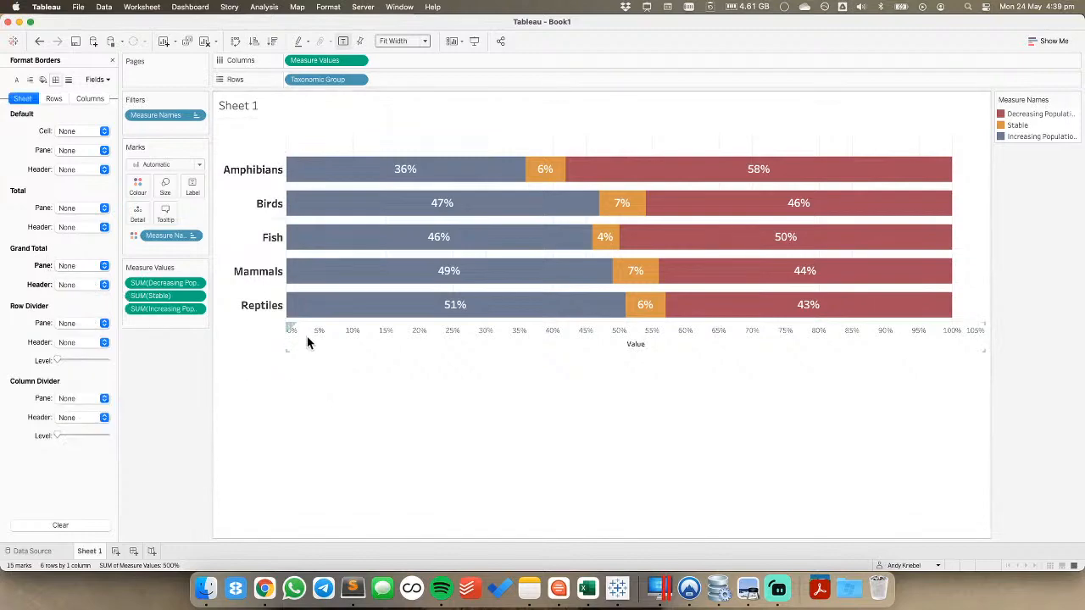
Add a mark annotation to the Amphibians increasing bar, replacing its default content with the text INCREASING POPULATIONS
mouse_move(402, 168)
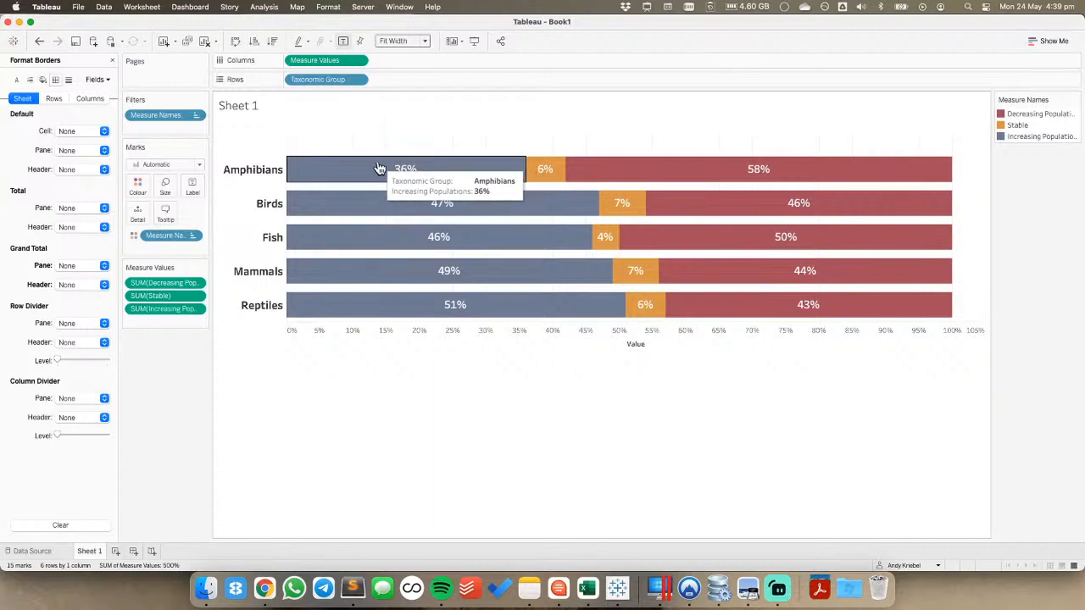
right_click(379, 168)
mouse_move(449, 256)
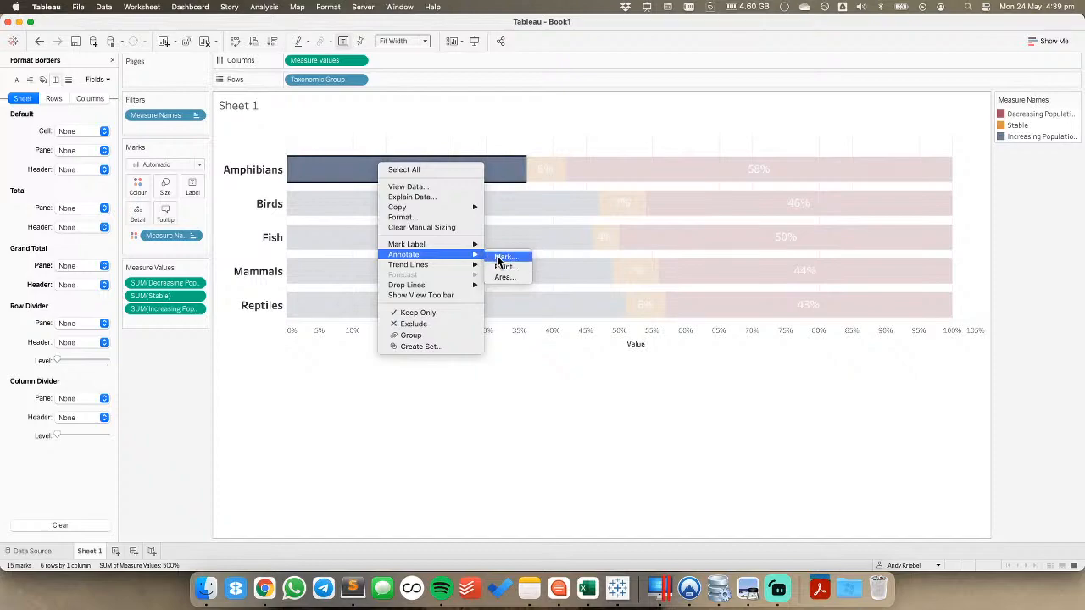
left_click(501, 257)
left_click_drag(537, 247, 438, 245)
key("BackSpace")
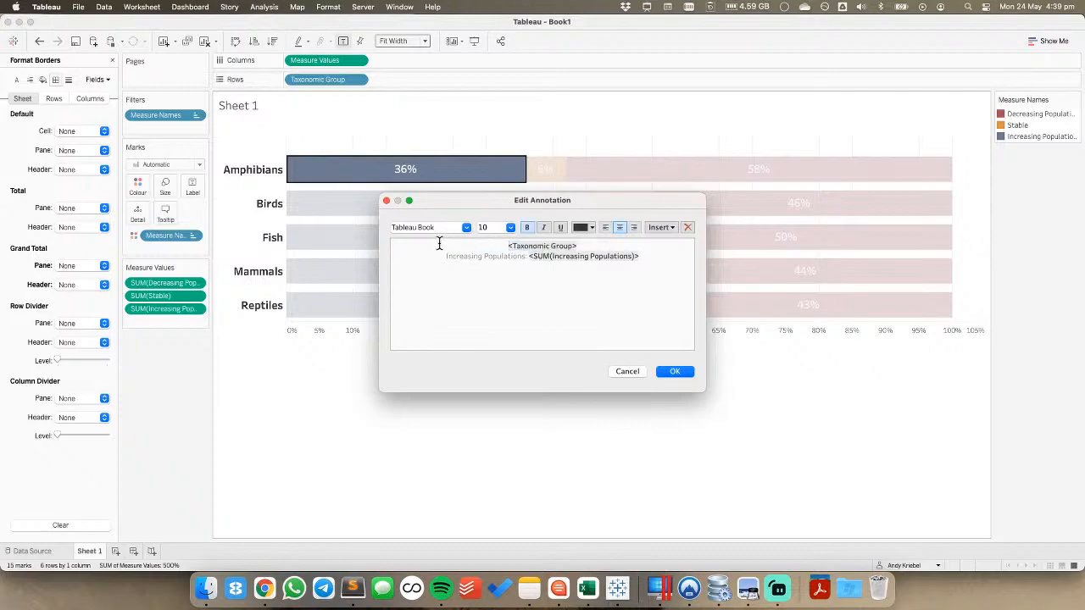
left_click_drag(595, 248, 695, 285)
key("BackSpace")
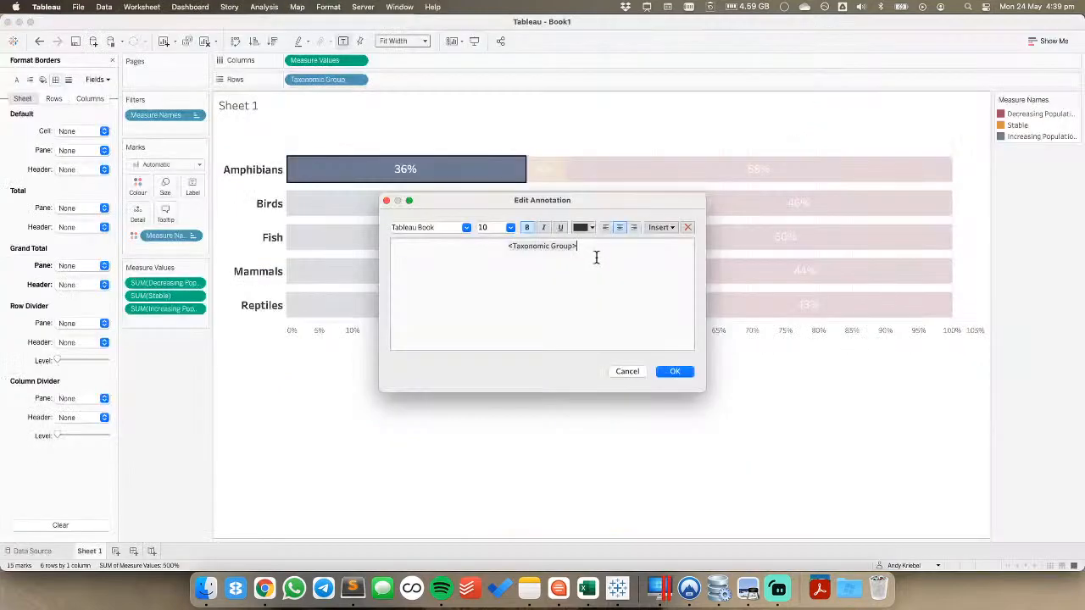
left_click_drag(596, 255, 509, 245)
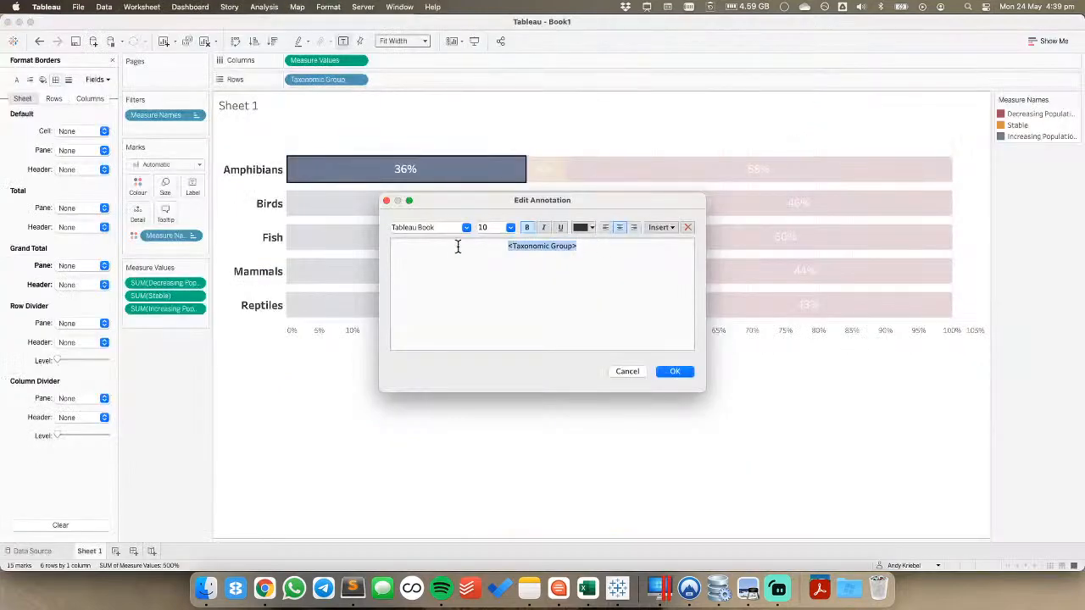
type("INCREASING POPULATIONS")
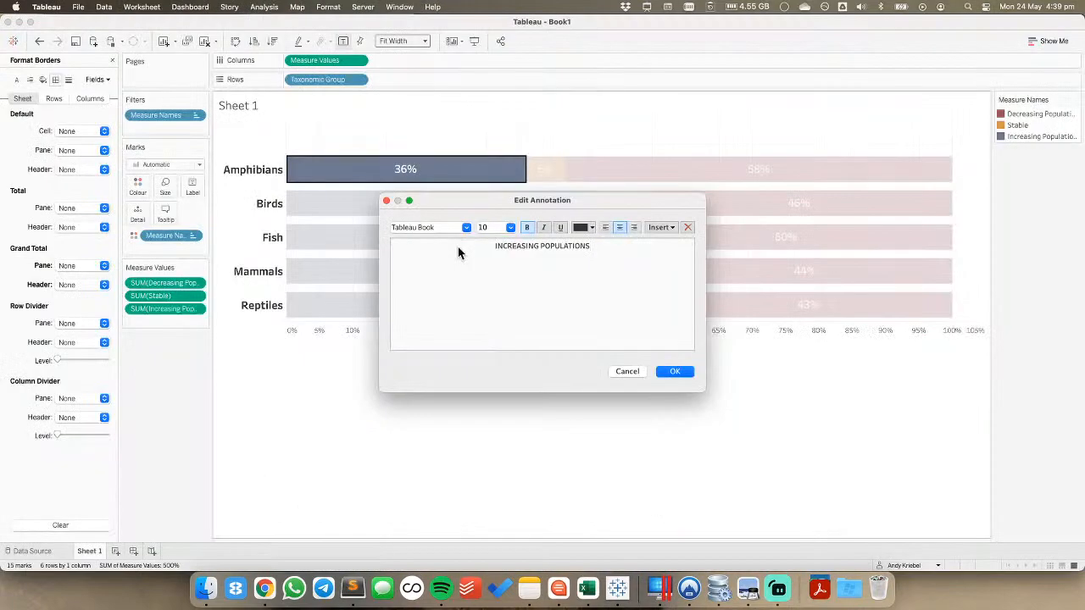
left_click_drag(497, 246, 592, 246)
left_click(579, 228)
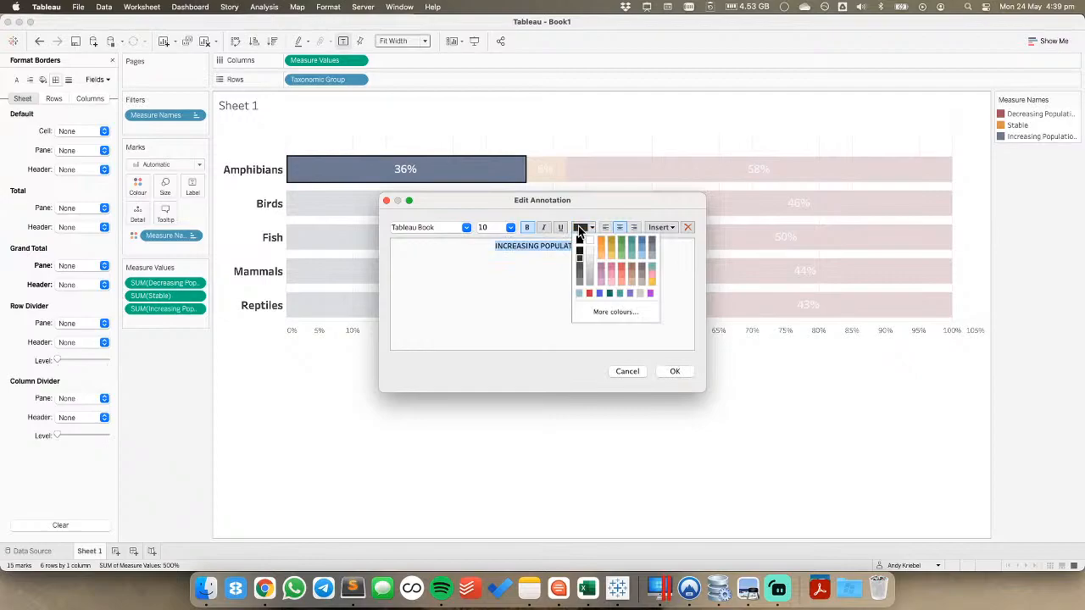
left_click(537, 284)
Copy the Slate Gray hex code 6D7A92 from the Coolors palette in Chrome and return to Tableau
key("super+Tab")
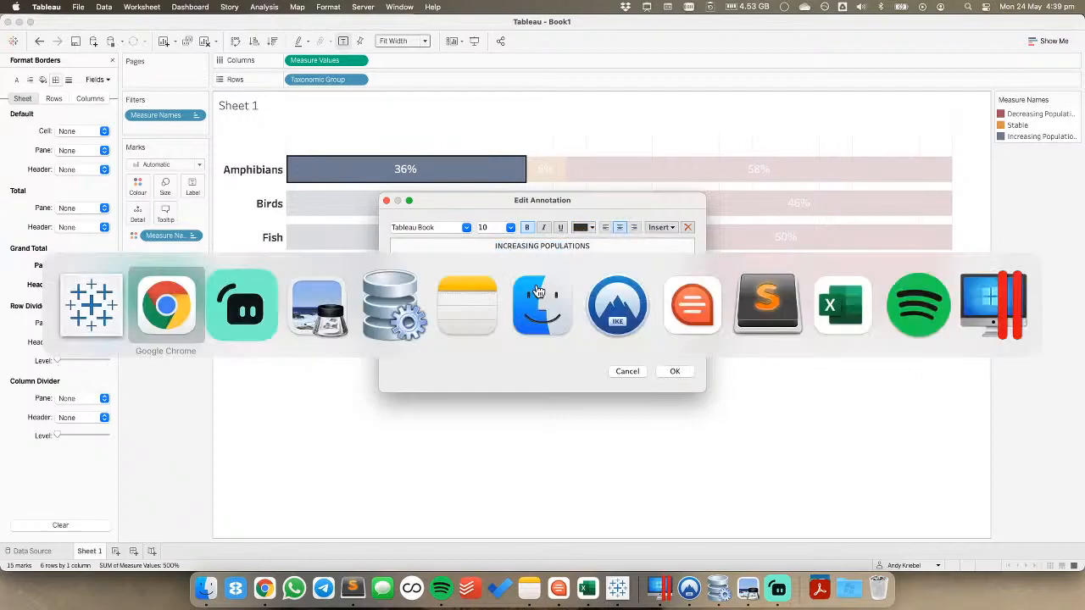
left_click(932, 29)
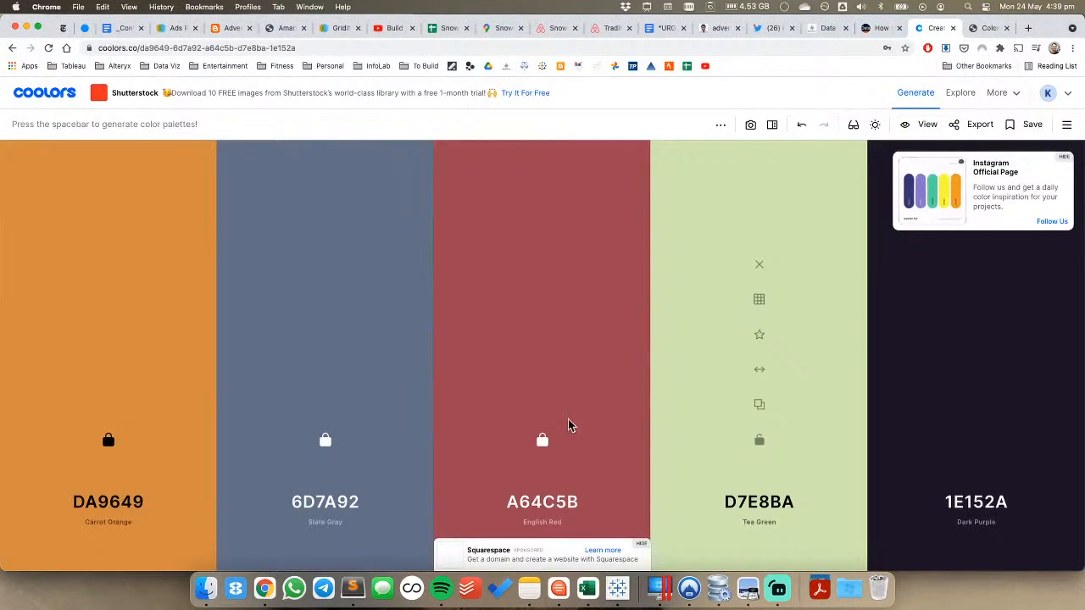
left_click(317, 504)
key("super+c")
key("super+Tab")
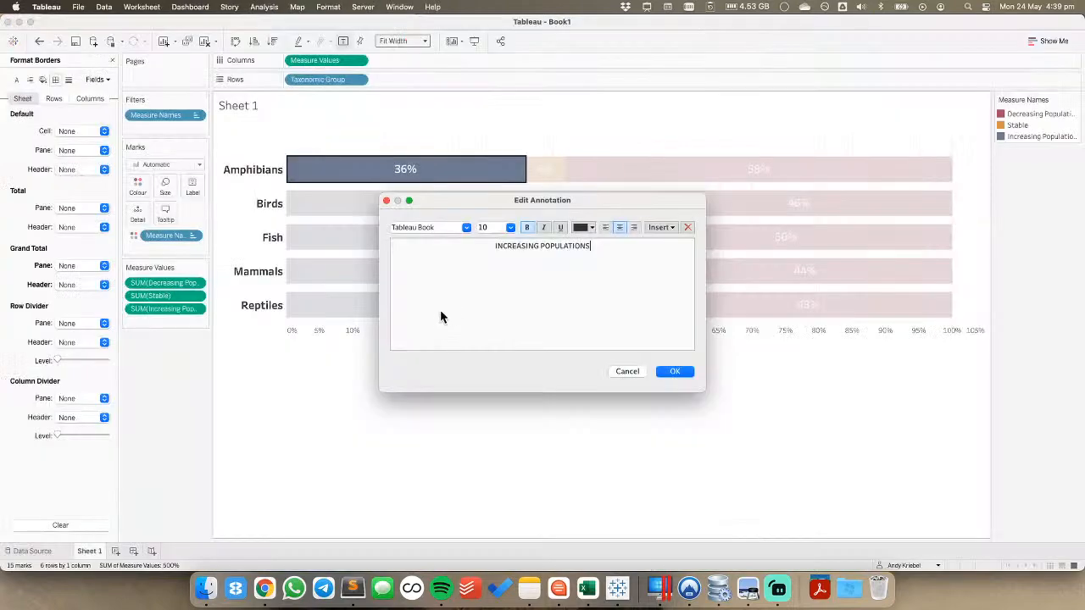
Set the INCREASING POPULATIONS annotation text to the custom colour 6D7A92
triple_click(588, 245)
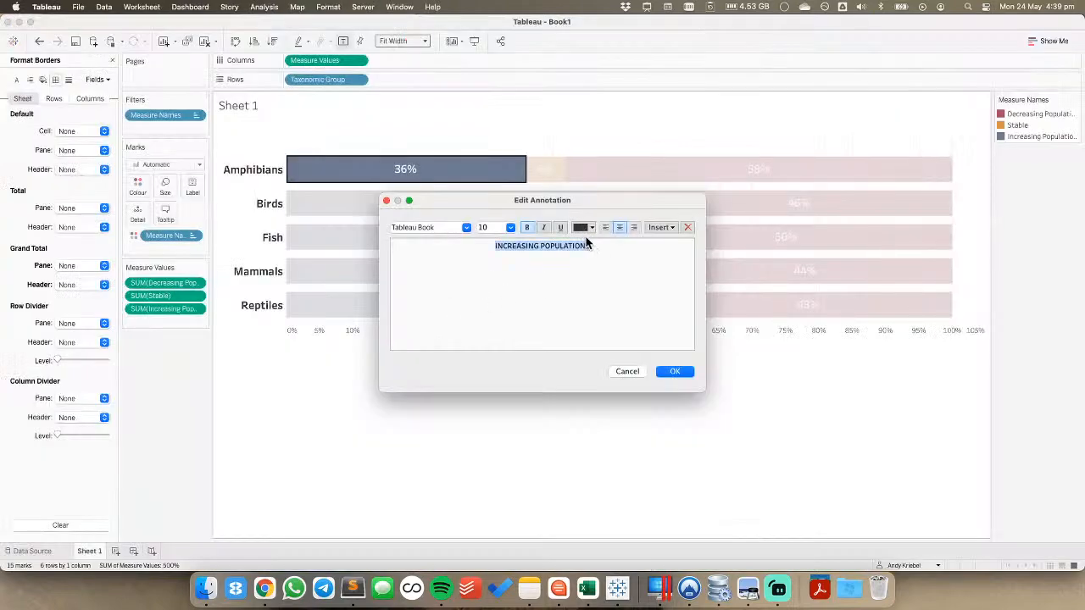
left_click(584, 227)
left_click(595, 311)
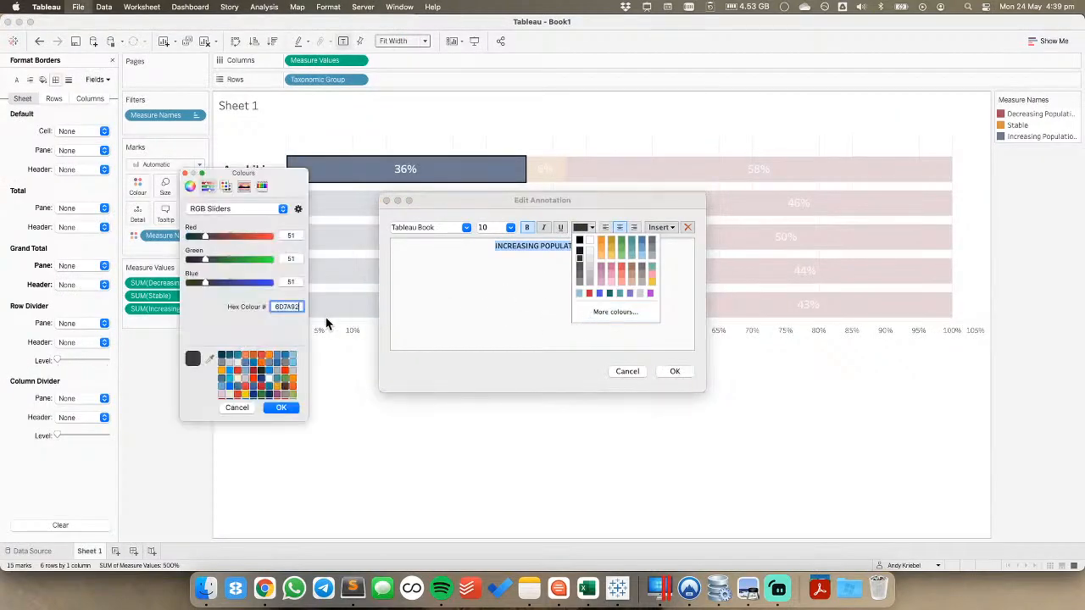
key("super+v")
key("Return")
left_click(279, 408)
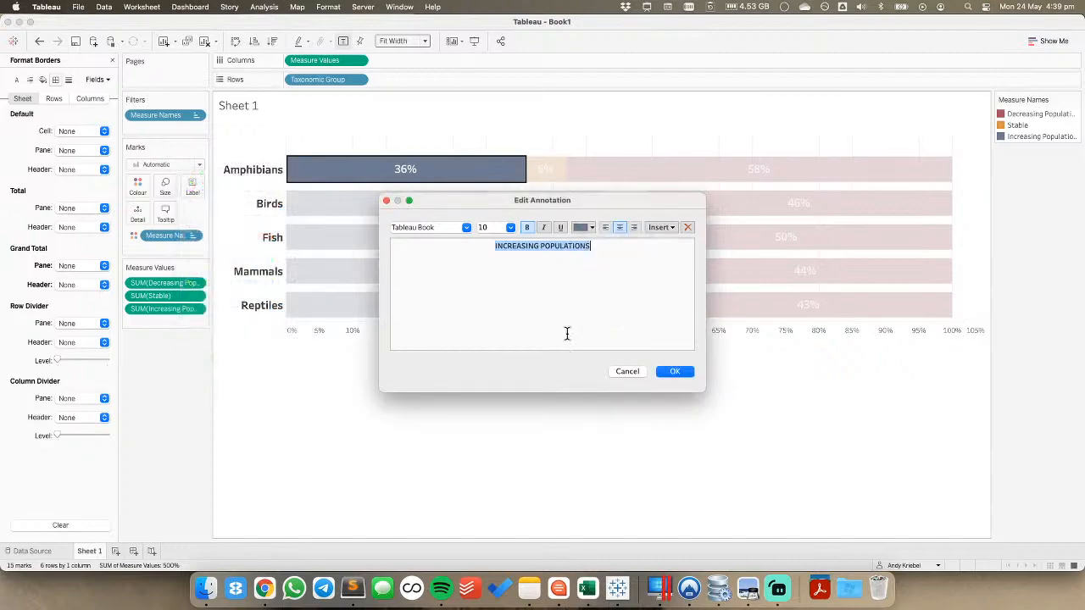
Check the heading size in the original chart in Chrome and set the annotation text's font size to 14
left_click(510, 227)
left_click(486, 272)
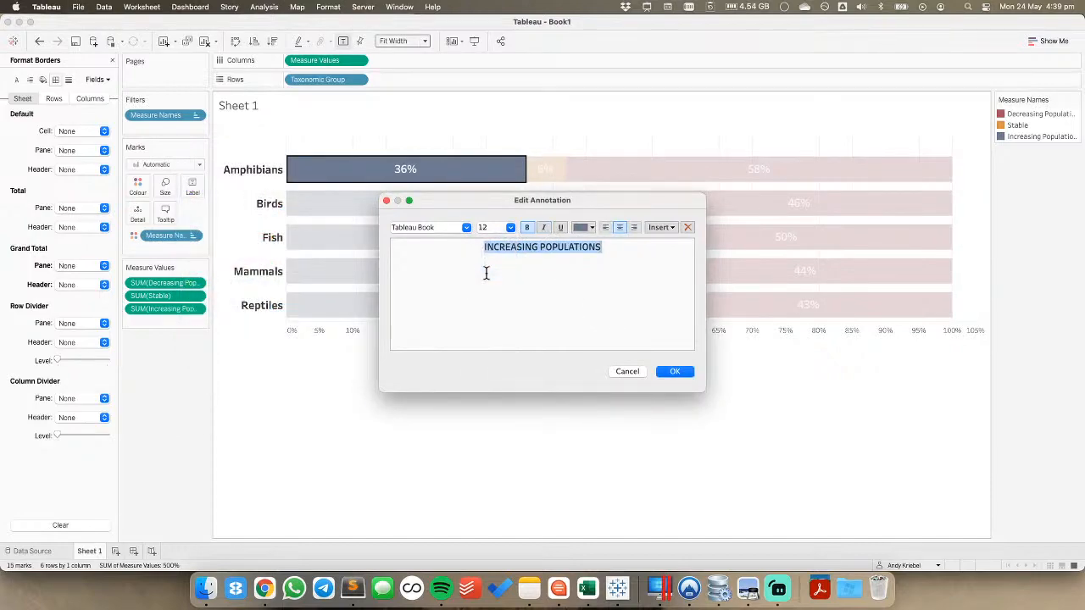
key("super+Tab")
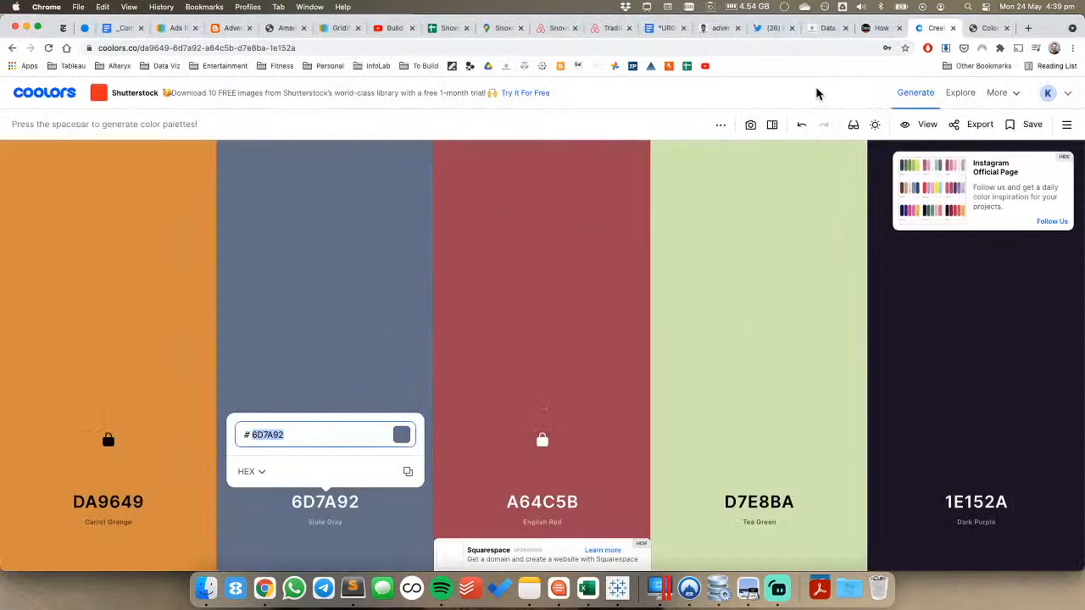
left_click(867, 30)
key("super+Tab")
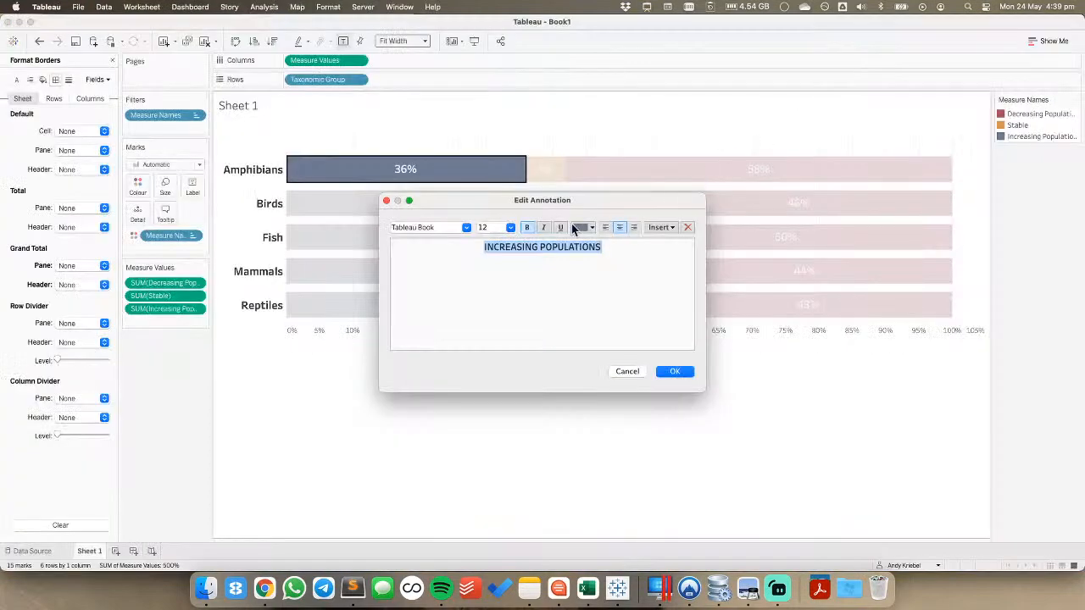
left_click(511, 228)
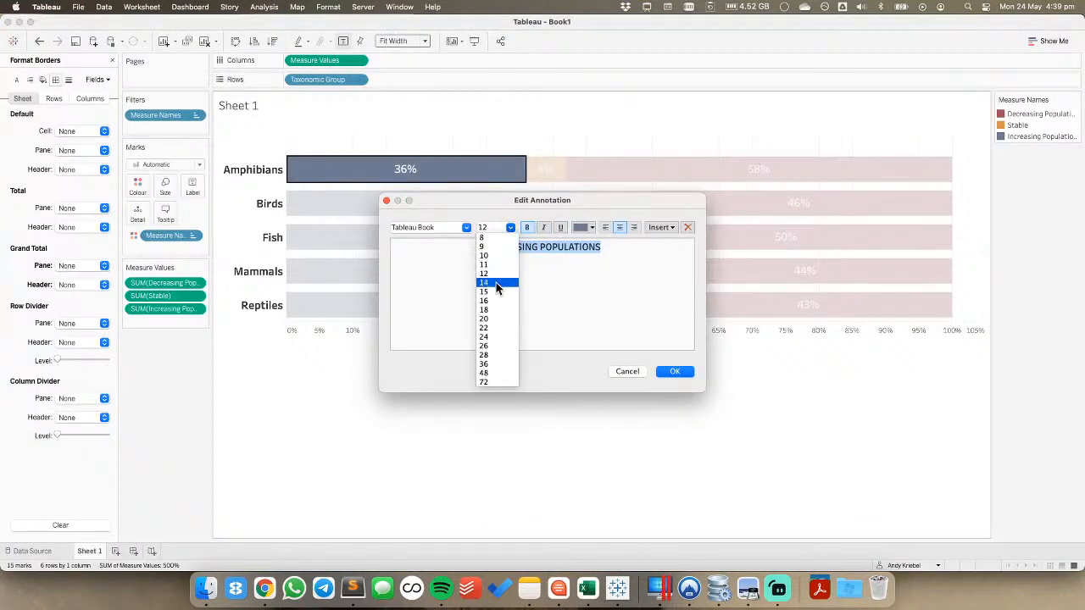
left_click(495, 282)
left_click(682, 375)
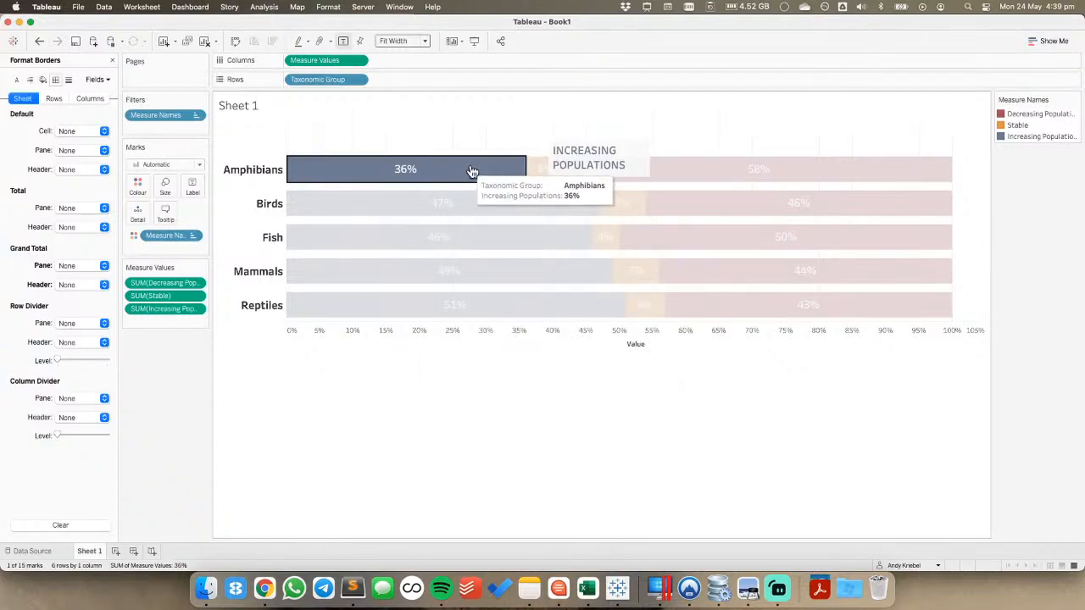
Move the annotation into the blank row above the Amphibians increasing bar and set its line to None
left_click_drag(596, 144, 401, 138)
right_click(422, 146)
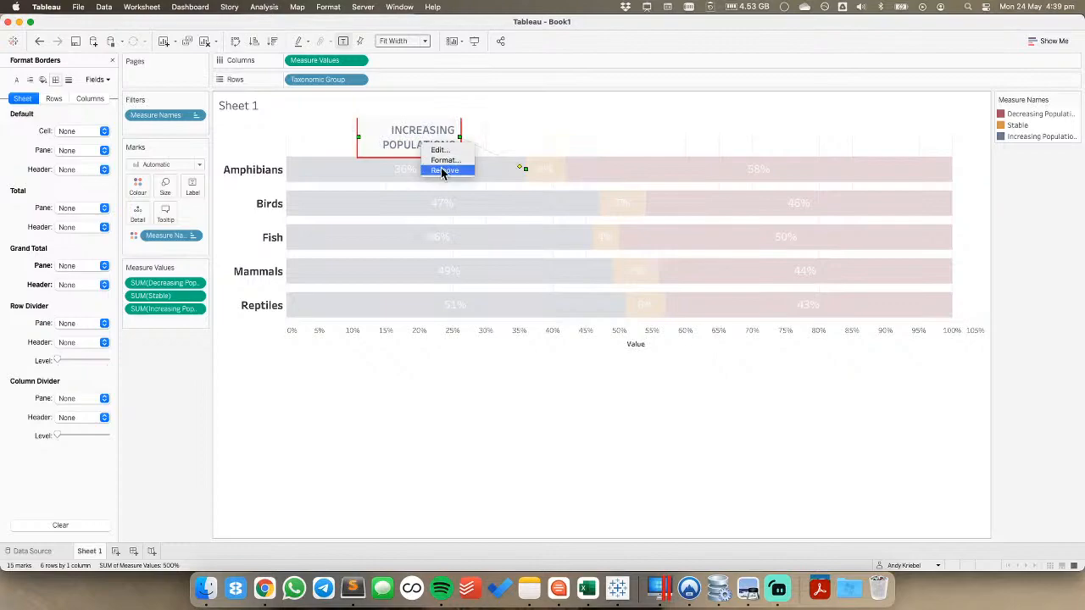
left_click(444, 160)
left_click(77, 194)
left_click(75, 211)
left_click(42, 233)
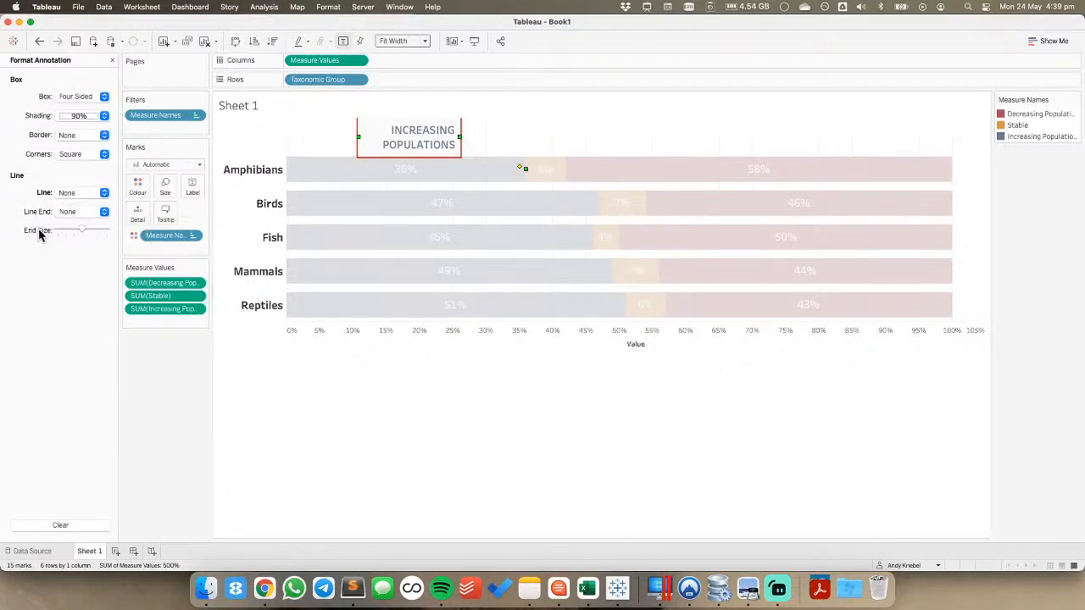
Set the annotation's box and shading to None
left_click(73, 97)
left_click(69, 115)
left_click(71, 118)
left_click(99, 134)
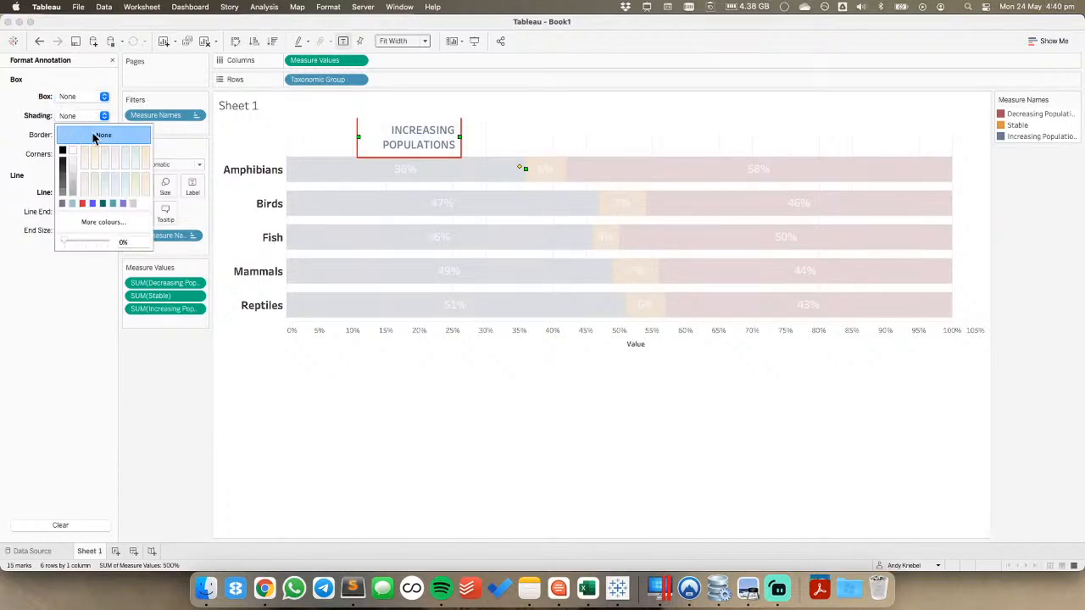
Stretch the INCREASING POPULATIONS annotation to span the full width of the Amphibians increasing bar
left_click(363, 142)
left_click_drag(356, 136, 286, 136)
left_click_drag(460, 136, 526, 135)
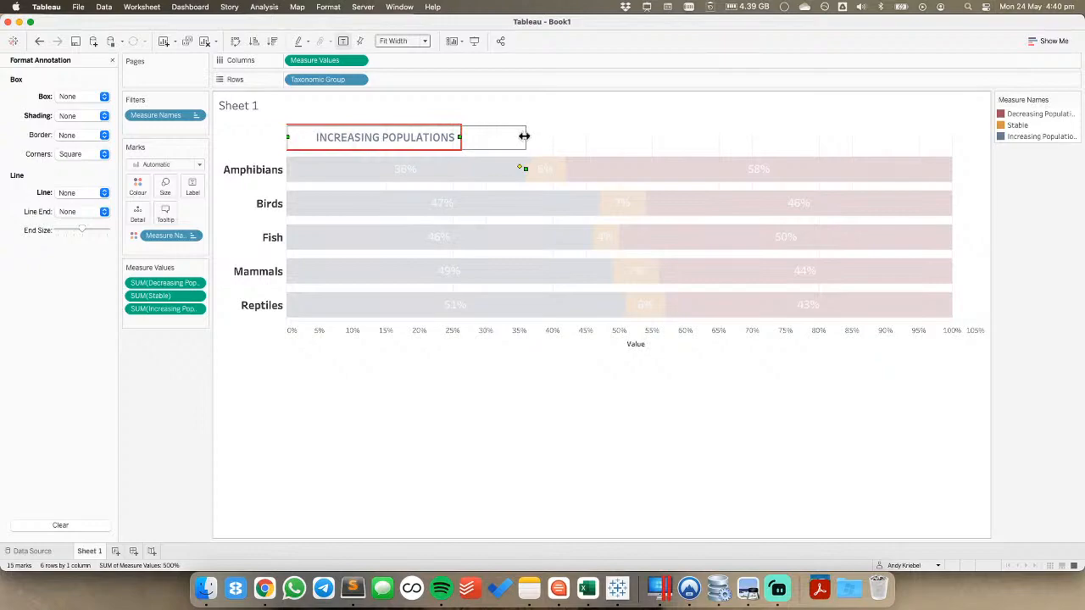
left_click_drag(523, 135, 526, 136)
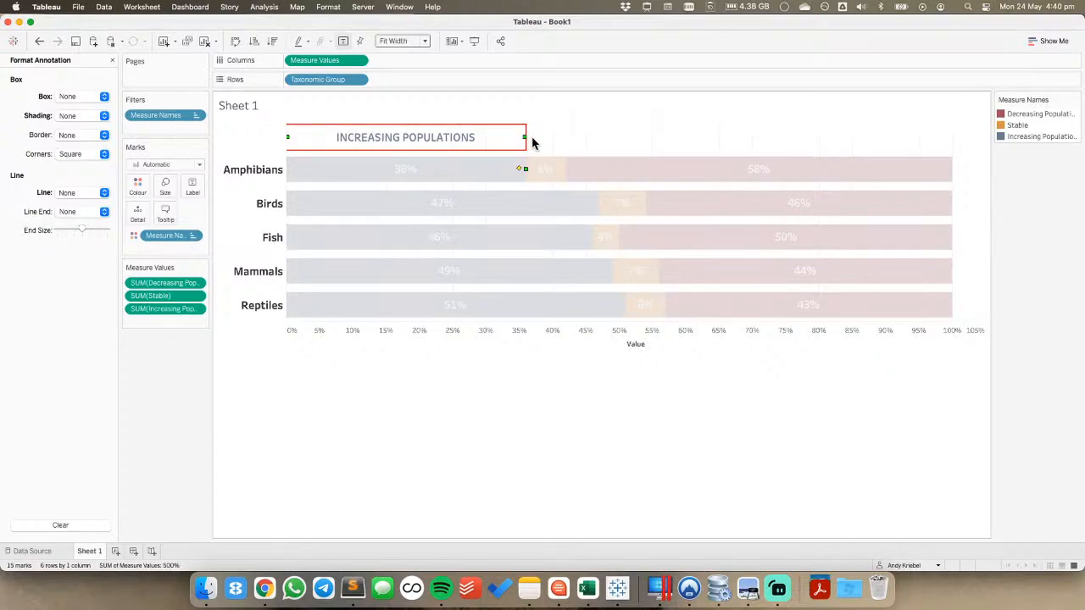
left_click(462, 428)
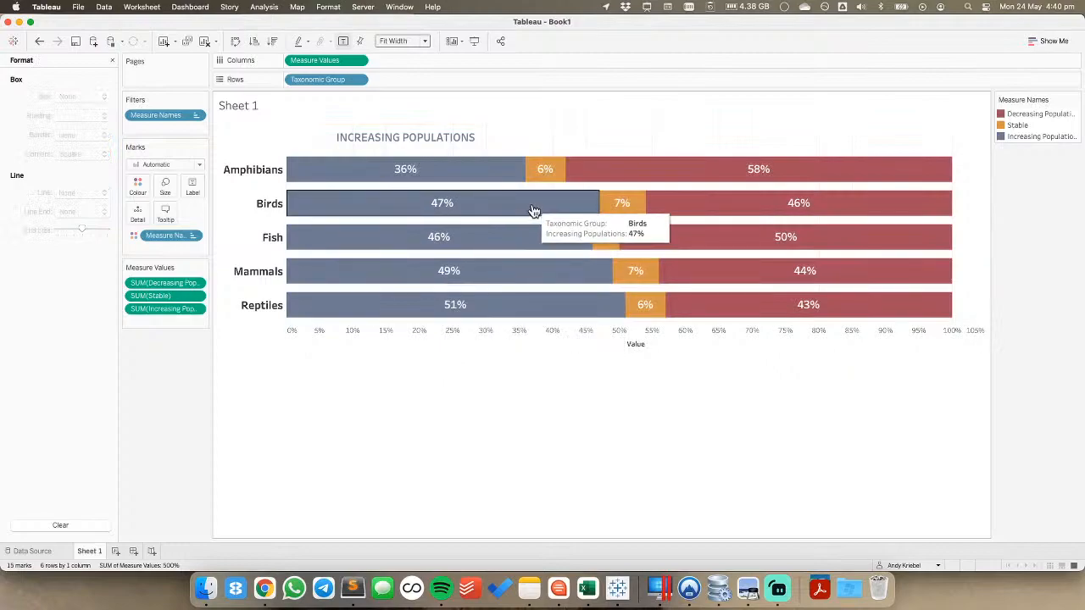
Check the heading wording in the original chart and add a bold mark annotation reading DECLINING POPULATIONS to the Amphibians decreasing bar
key("super+Tab")
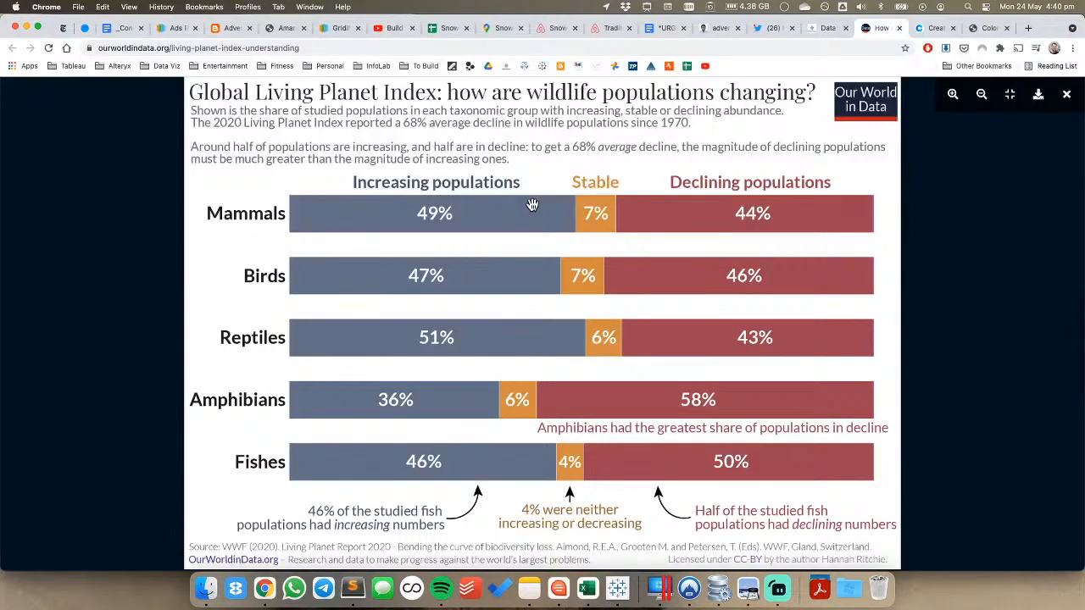
key("super+Tab")
right_click(626, 167)
mouse_move(687, 254)
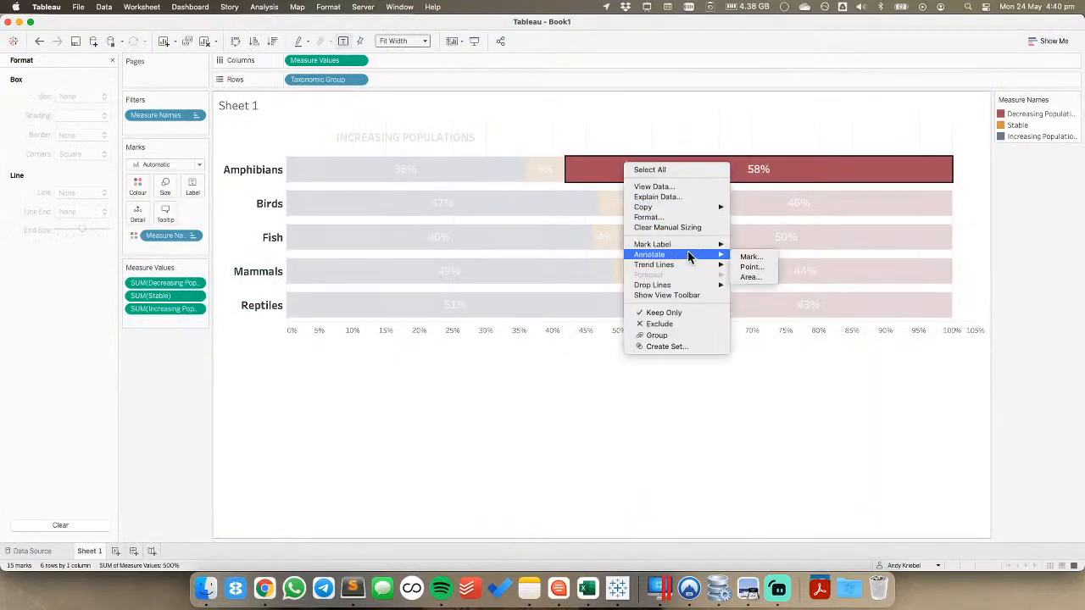
left_click(749, 256)
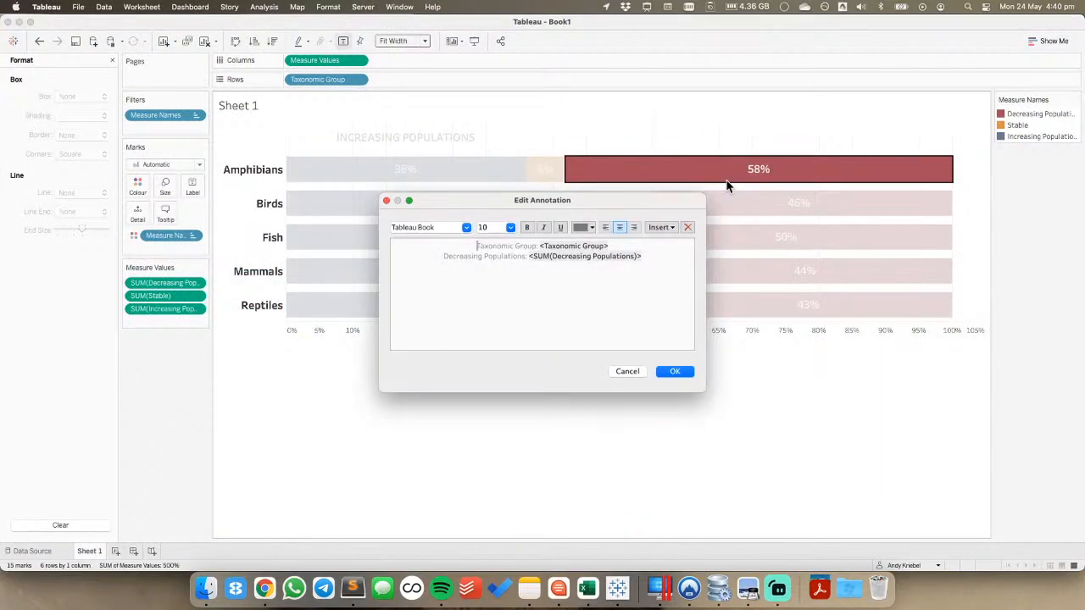
key("super+a")
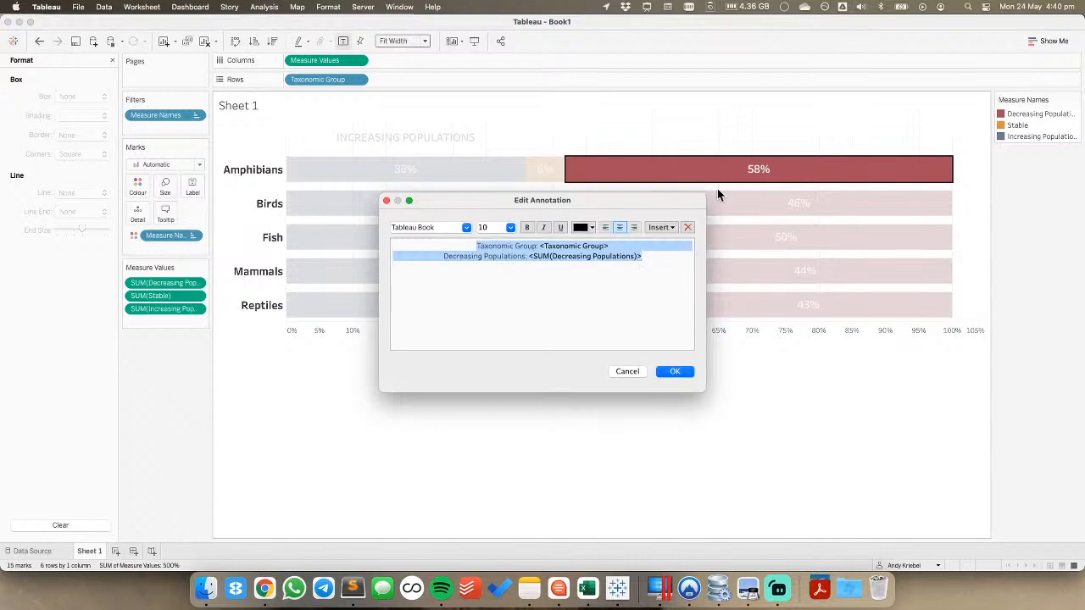
key("super+b")
type("DECLINING")
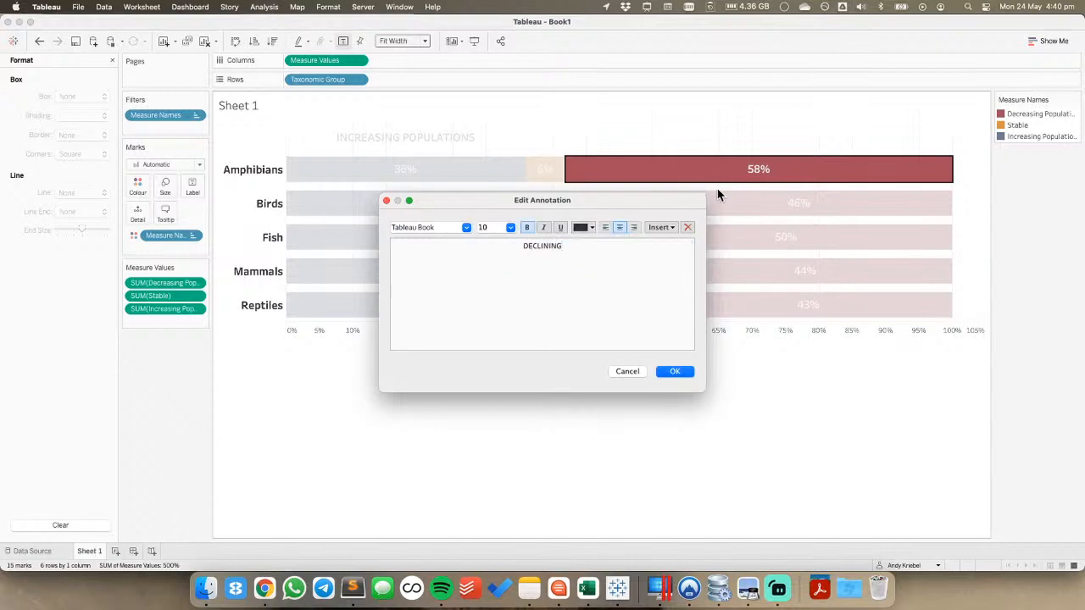
type(" POPULATIONS")
Set the font size of the DECLINING POPULATIONS annotation text to 14
key("super+a")
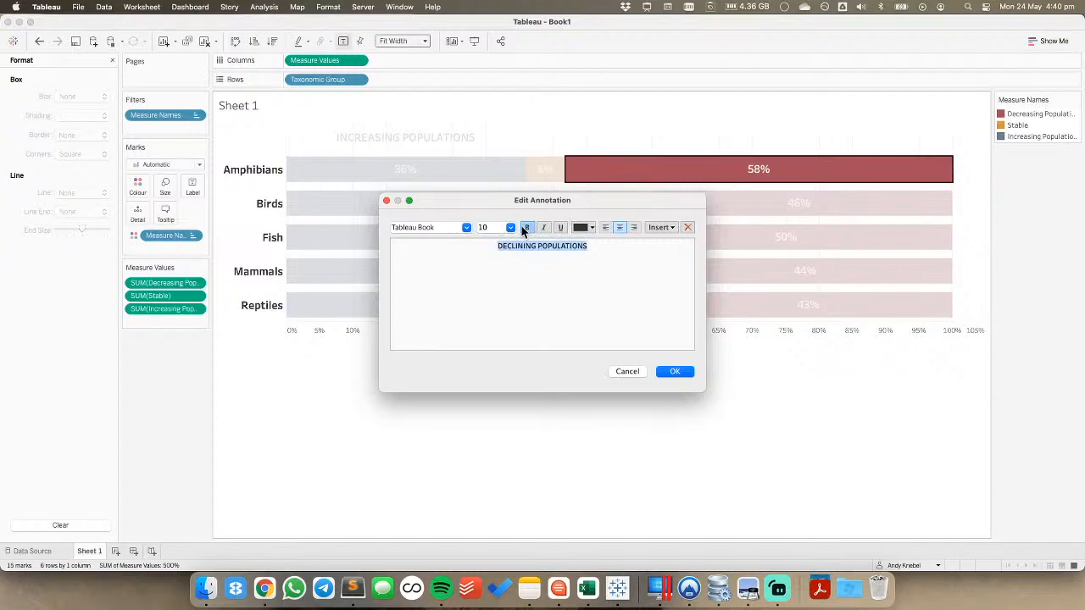
left_click(510, 229)
left_click(496, 274)
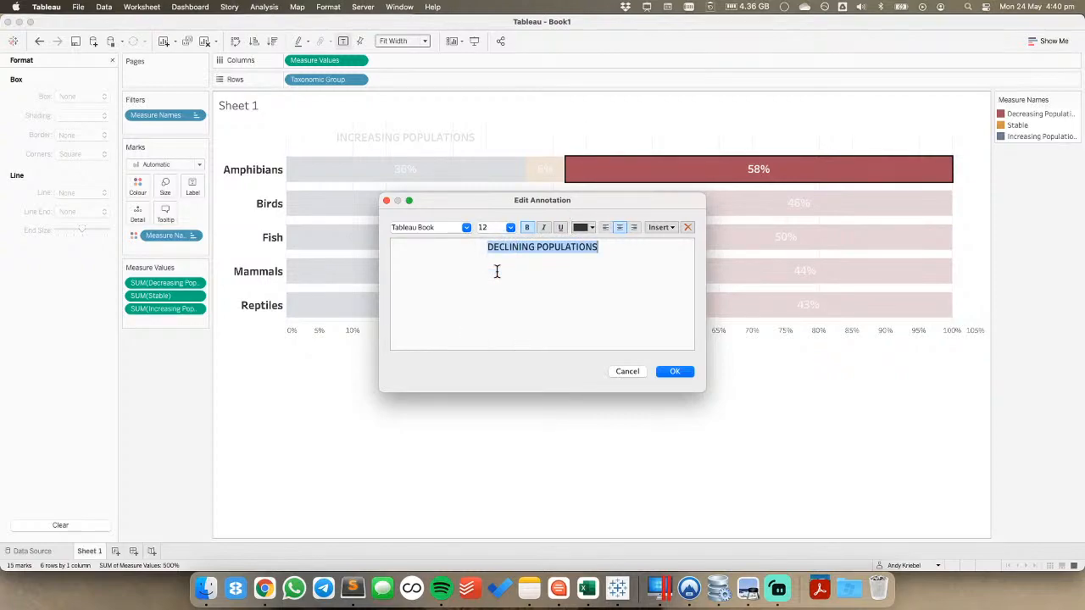
left_click(510, 228)
left_click(496, 281)
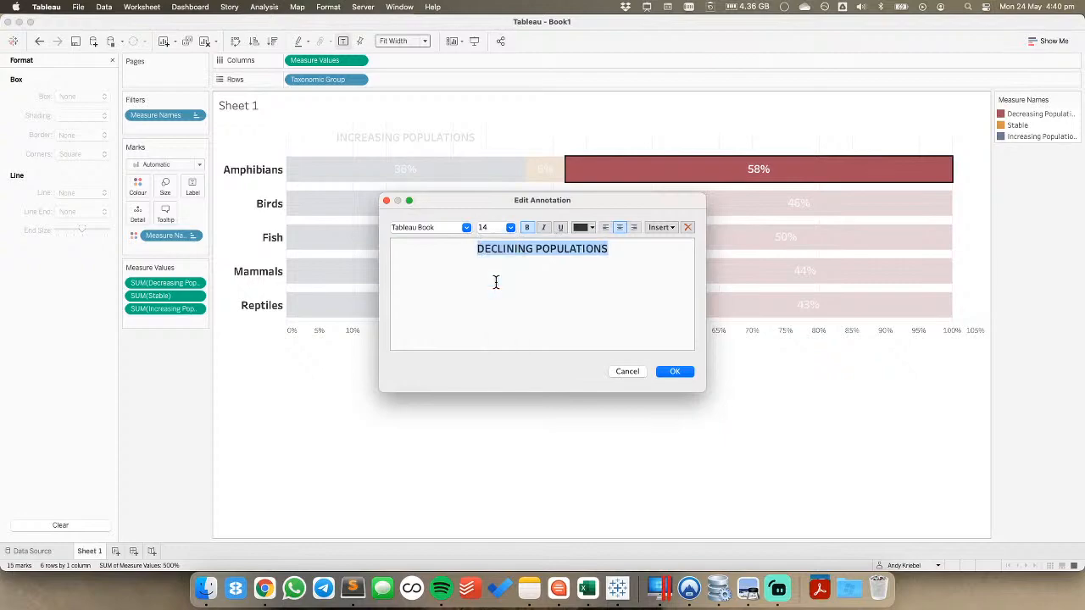
Copy the red hex code A64C5B from the Coolors palette in Chrome and return to Tableau
key("super+Tab")
key("super+Tab")
key("super+Tab")
left_click(936, 28)
left_click(538, 502)
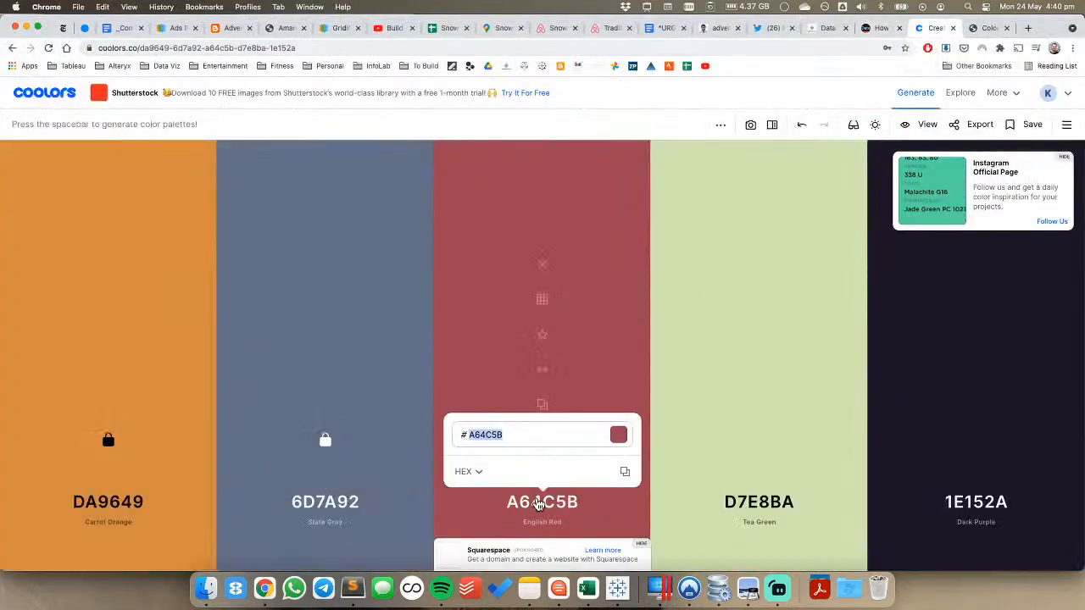
key("super+c")
key("super+Tab")
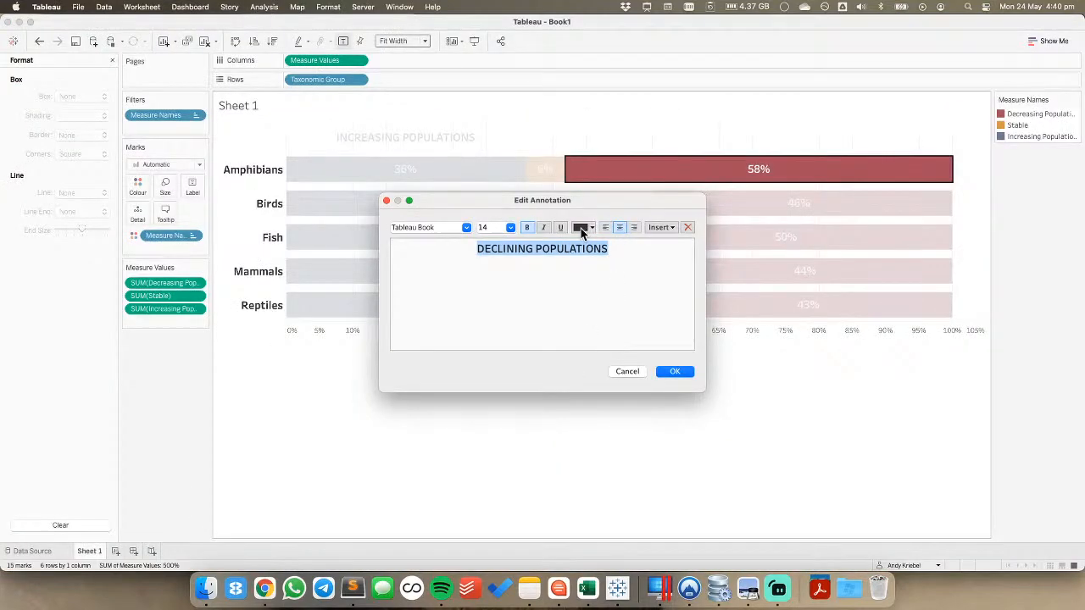
Set the DECLINING POPULATIONS annotation text to the custom colour A64C5B
left_click(581, 228)
left_click(596, 314)
double_click(287, 307)
key("super+v")
left_click(280, 408)
left_click(669, 372)
Fit the DECLINING POPULATIONS annotation above the full width of the Amphibians decreasing bar and set its box, shading and line to None
left_click_drag(922, 161, 599, 132)
left_click_drag(664, 136, 951, 136)
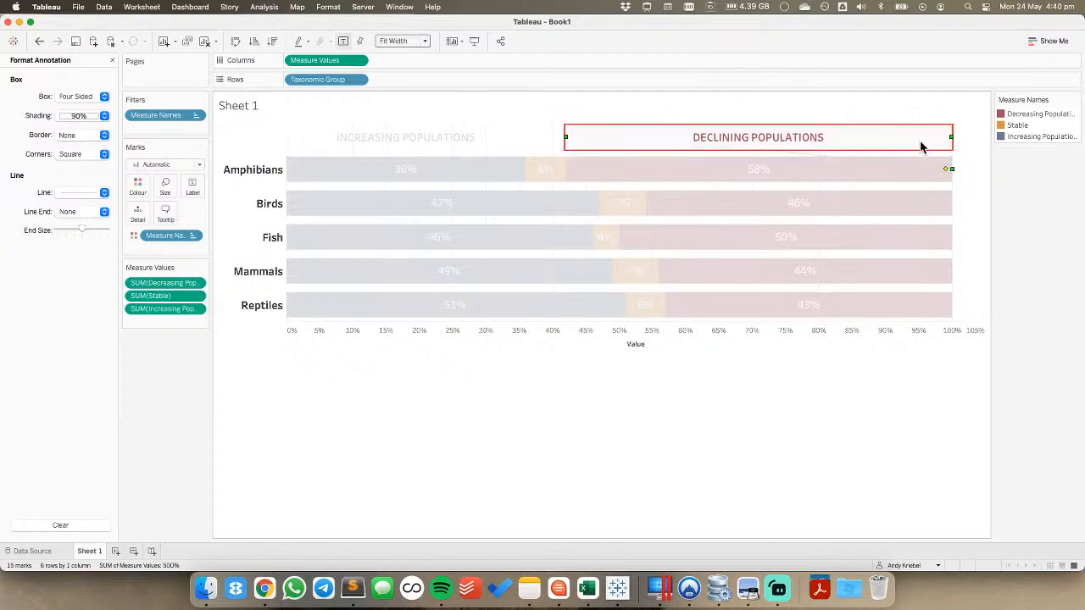
left_click(87, 99)
left_click(77, 118)
left_click(80, 115)
left_click(73, 133)
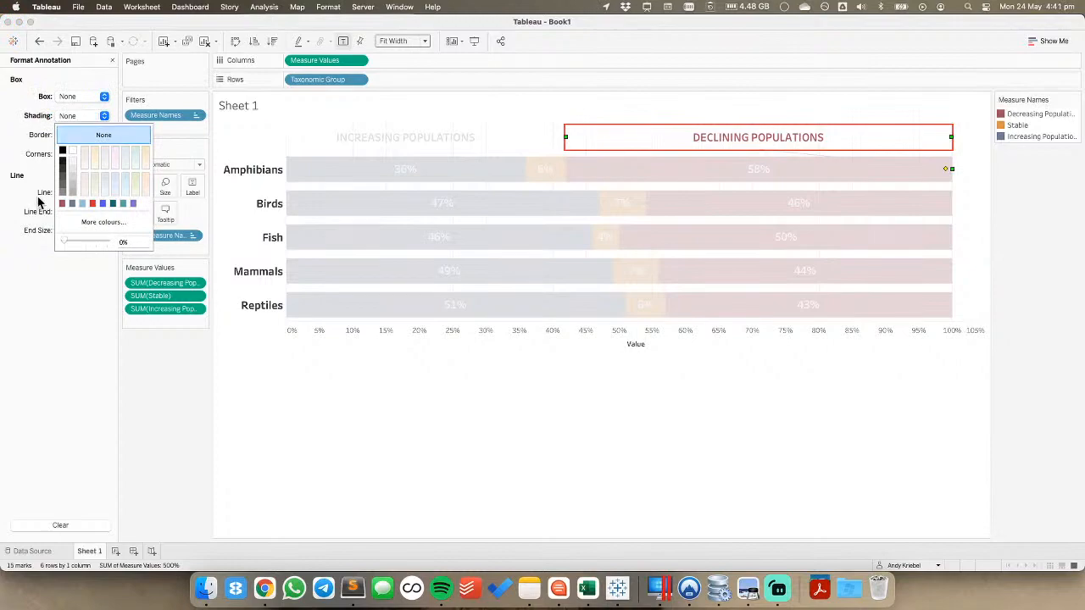
left_click(72, 193)
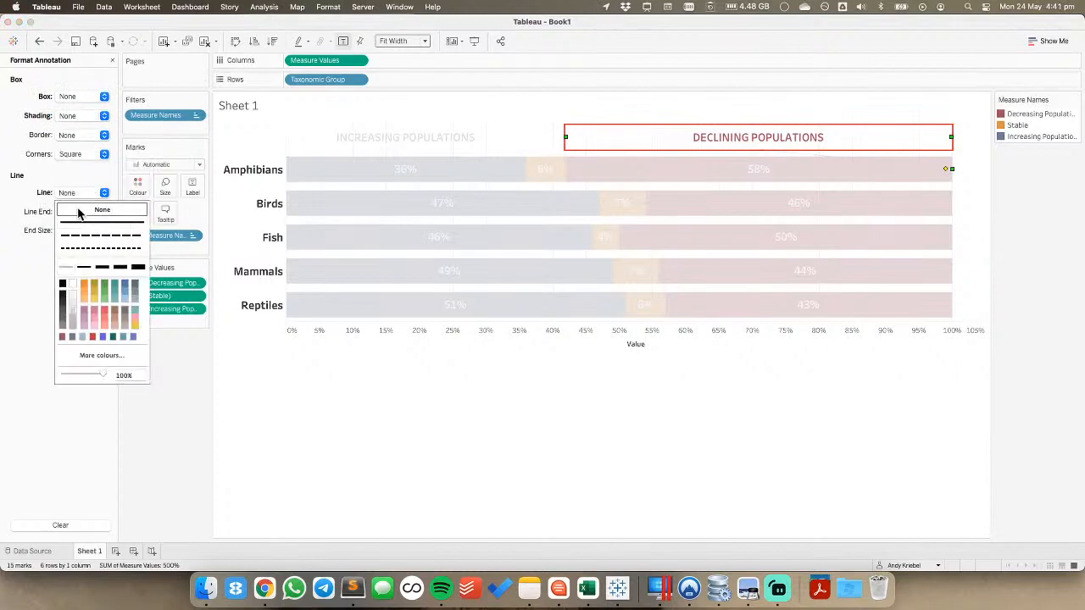
left_click(503, 379)
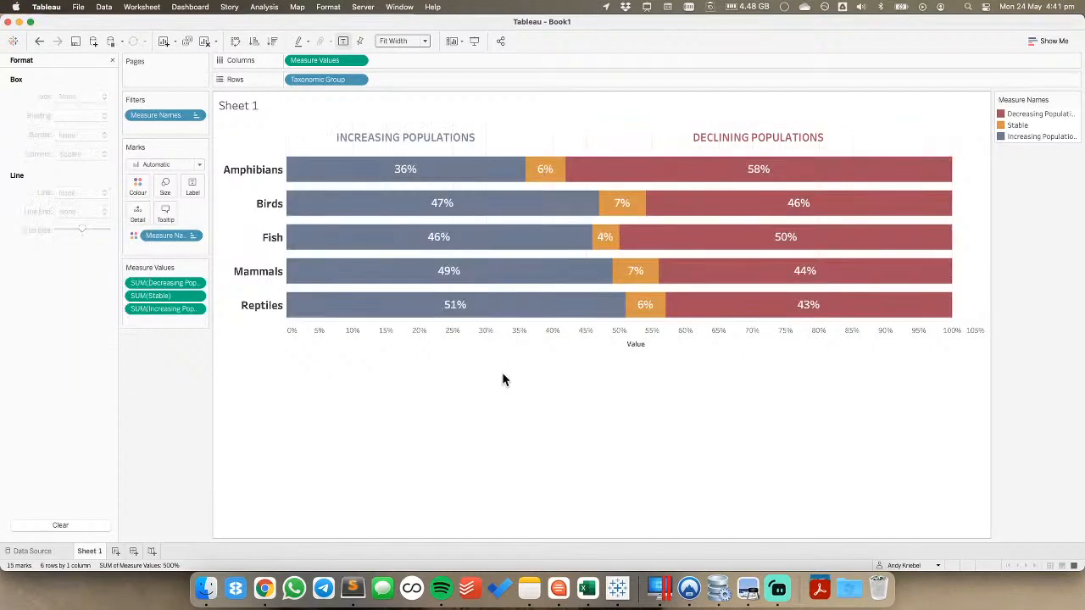
Copy the orange hex code DA9649 from the Coolors palette in Chrome and check the Stable heading in the original chart
key("super+Tab")
left_click(95, 499)
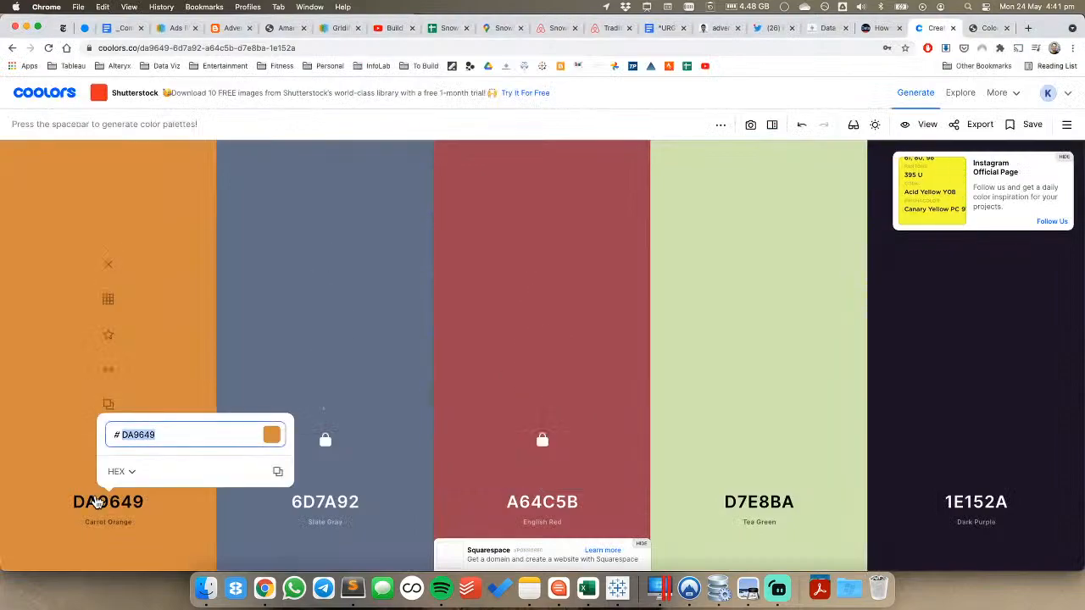
left_click(883, 29)
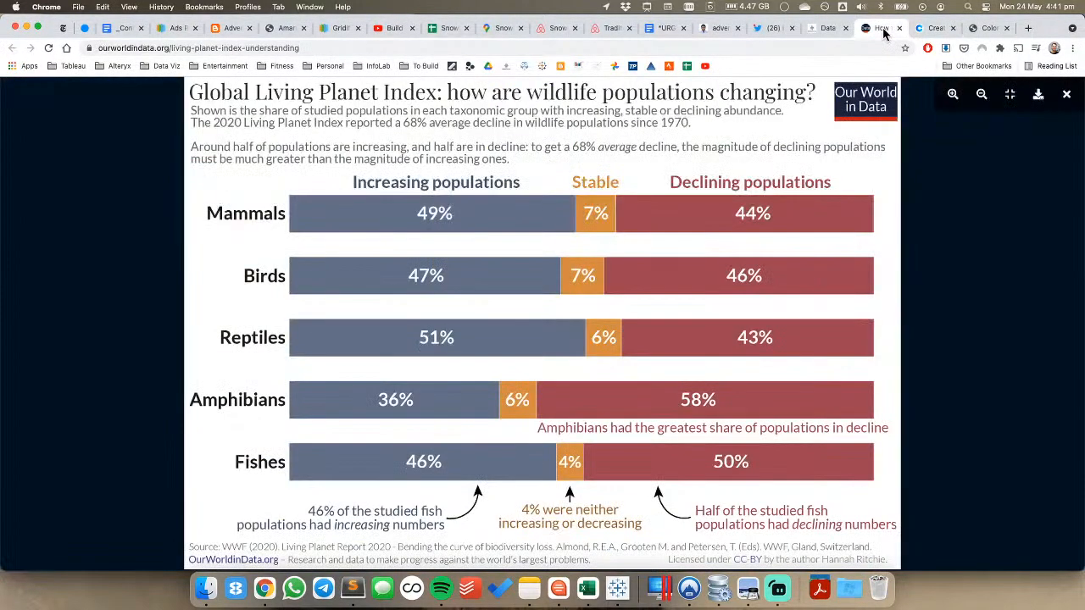
key("super+Tab")
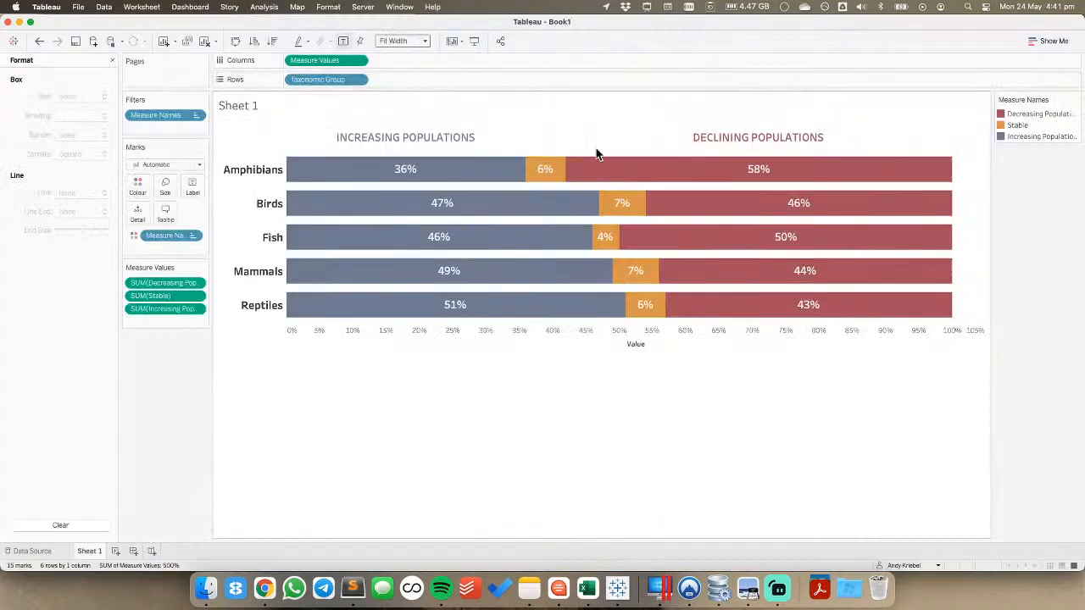
right_click(542, 165)
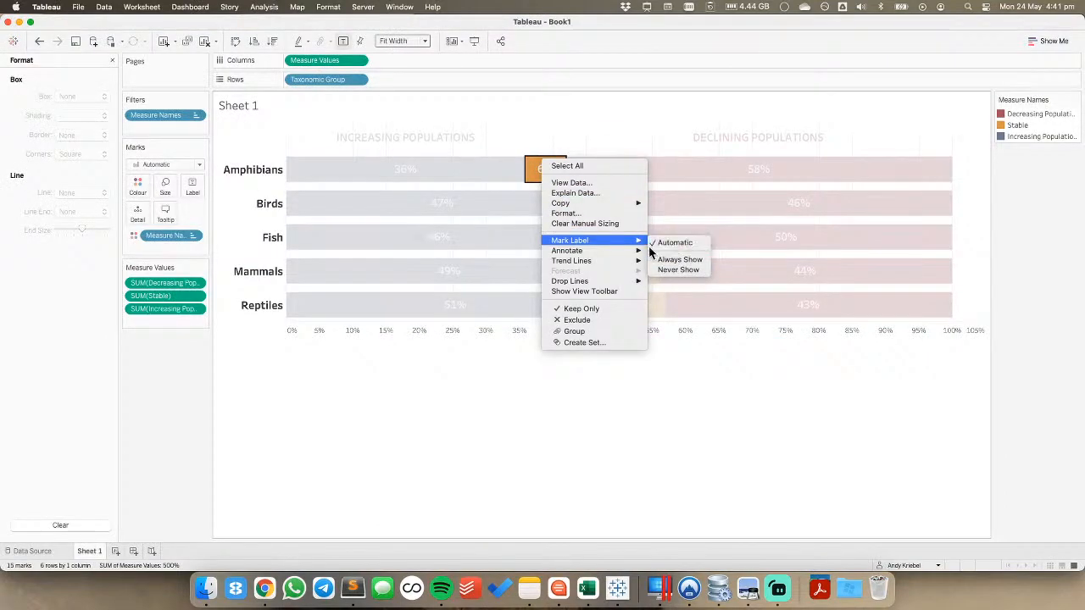
mouse_move(632, 251)
left_click(667, 263)
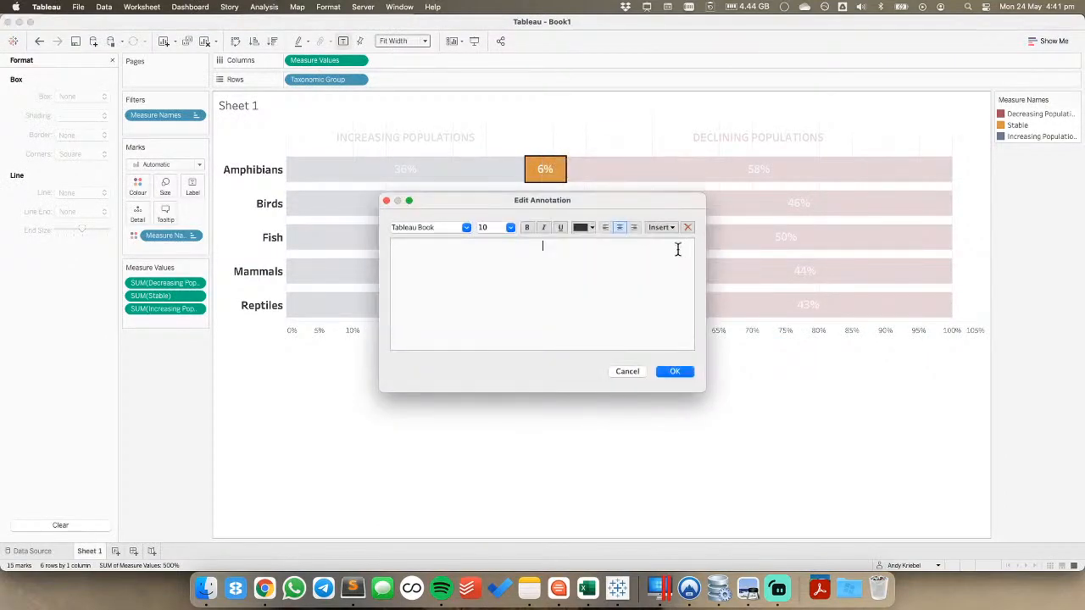
left_click(627, 371)
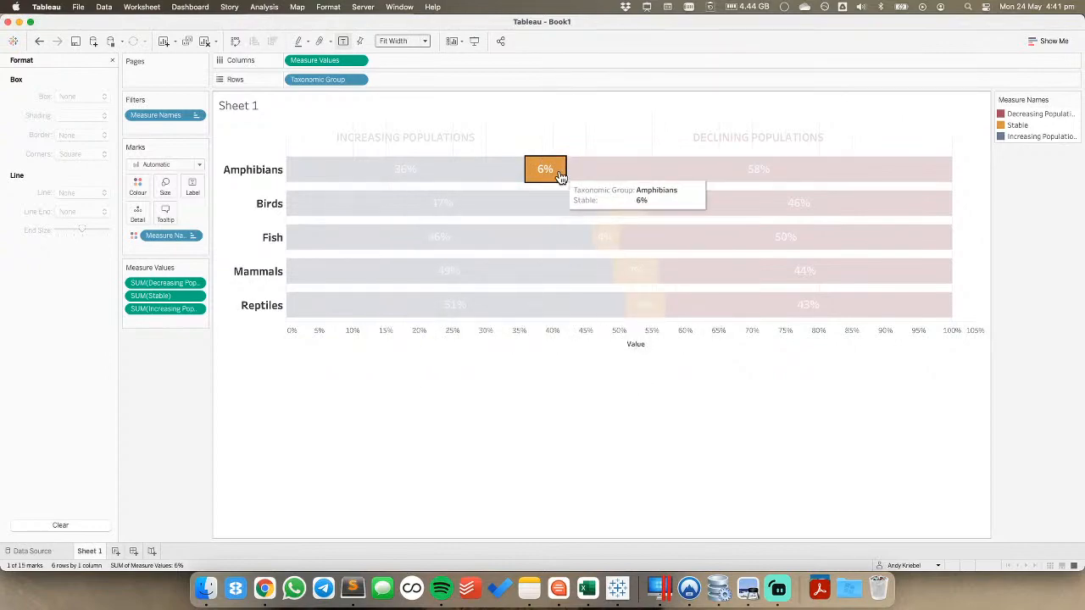
right_click(560, 173)
mouse_move(645, 262)
left_click(687, 259)
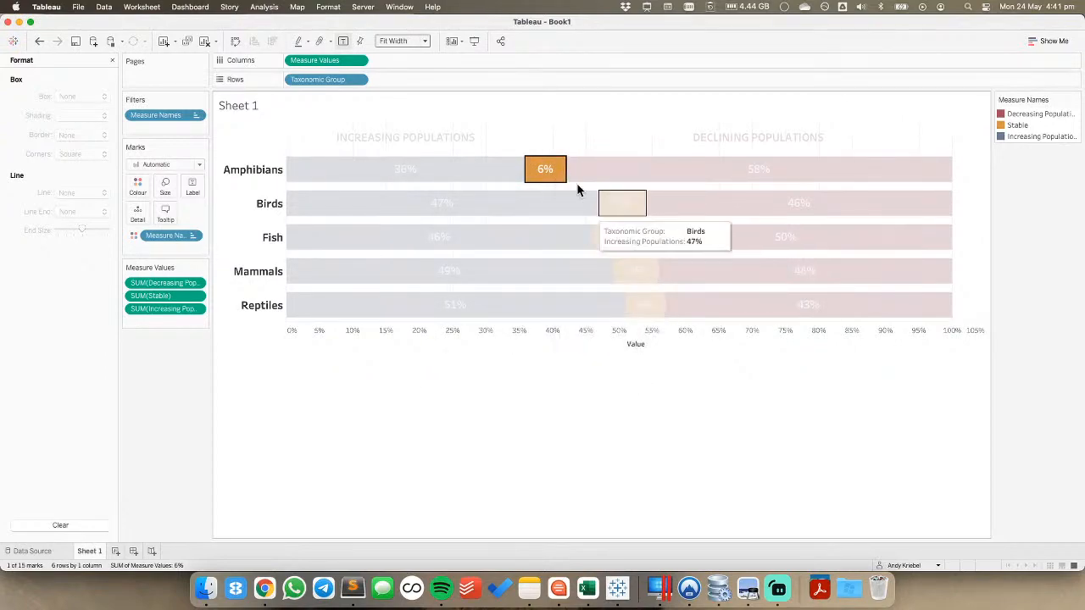
Add a mark annotation to the Amphibians stable bar reading STABLE in bold at font size 14
right_click(561, 174)
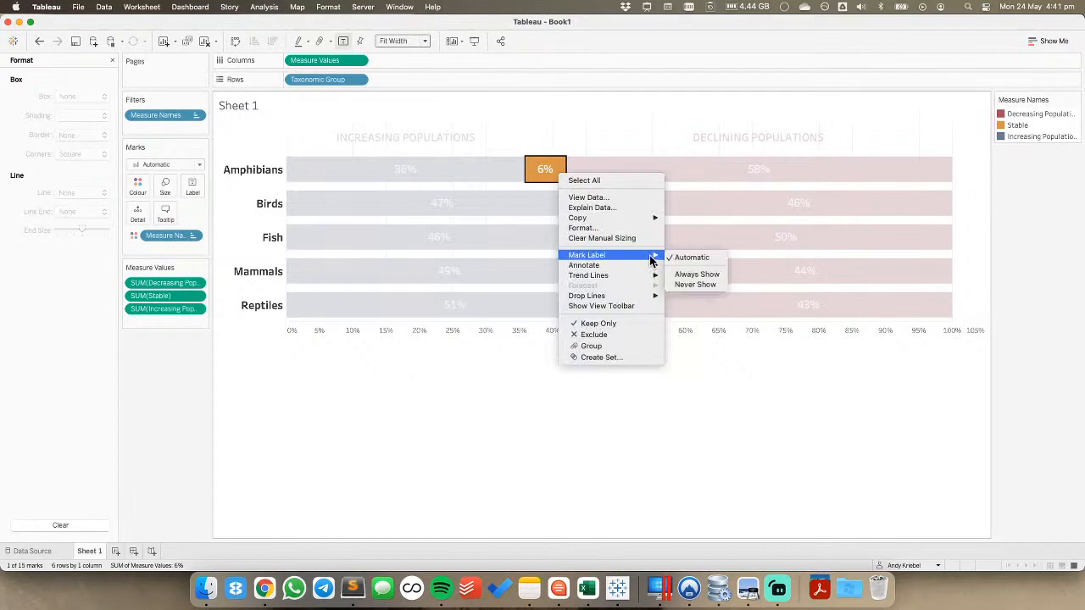
left_click(697, 268)
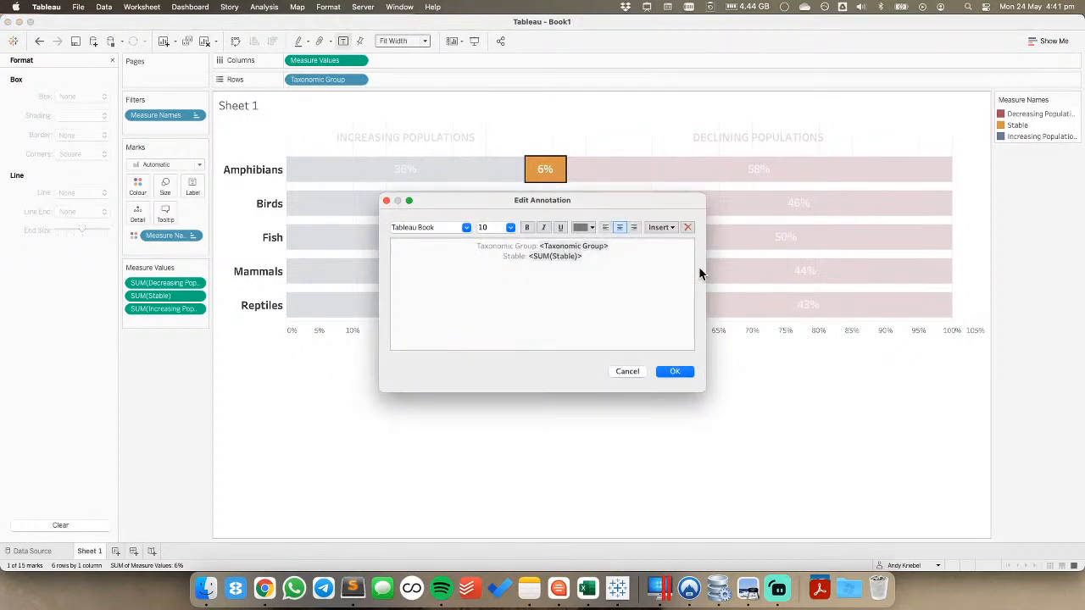
key("super+a")
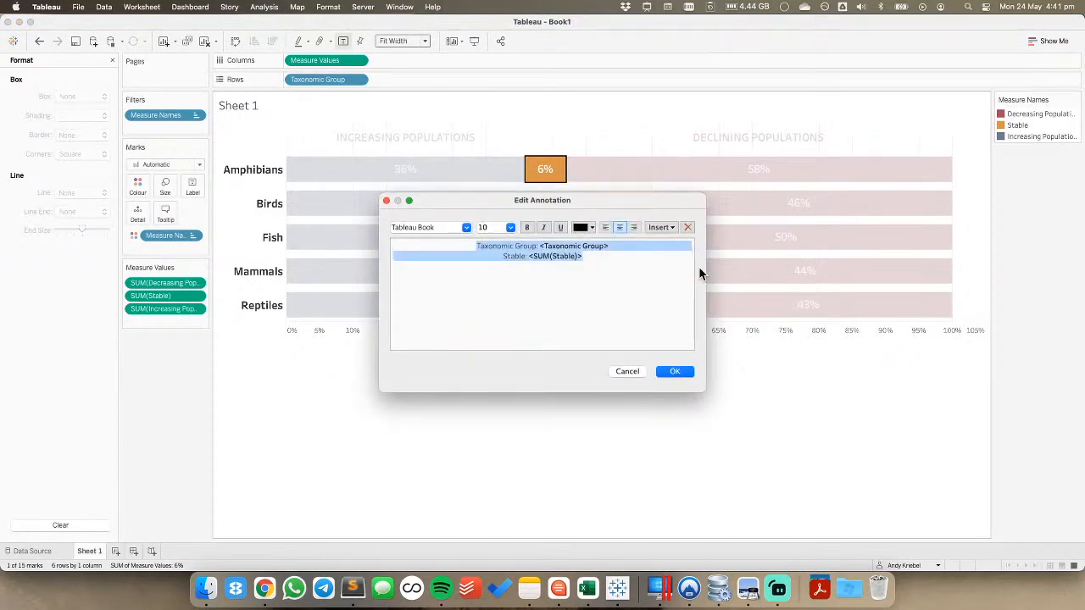
left_click(509, 227)
left_click(502, 275)
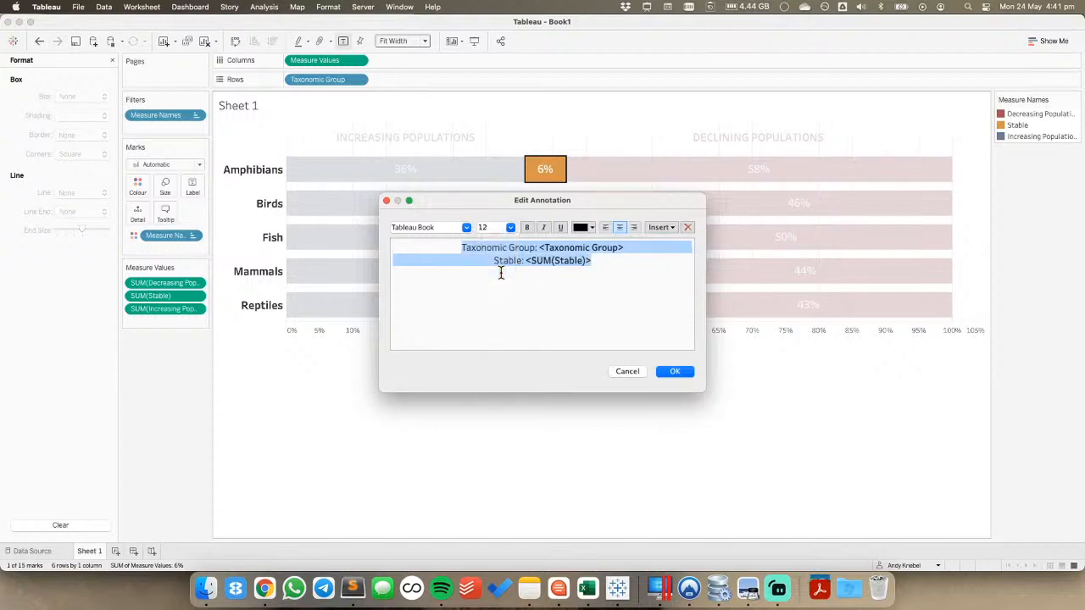
key("super+b")
type("STABLE")
key("super+a")
left_click(511, 227)
left_click(497, 282)
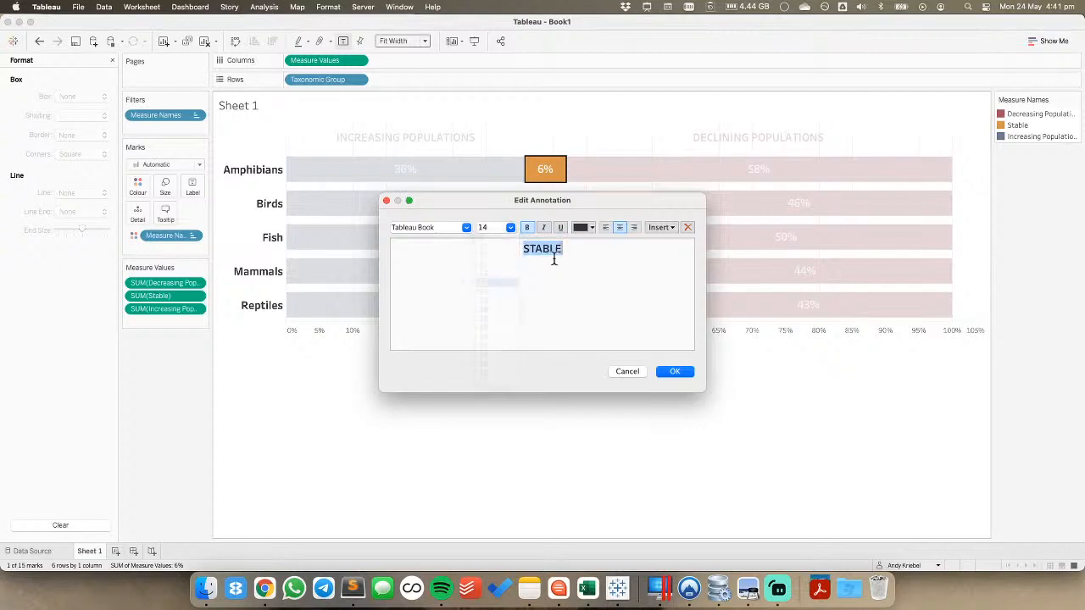
Set the STABLE annotation text to the custom colour DA9649
left_click(588, 226)
left_click(588, 311)
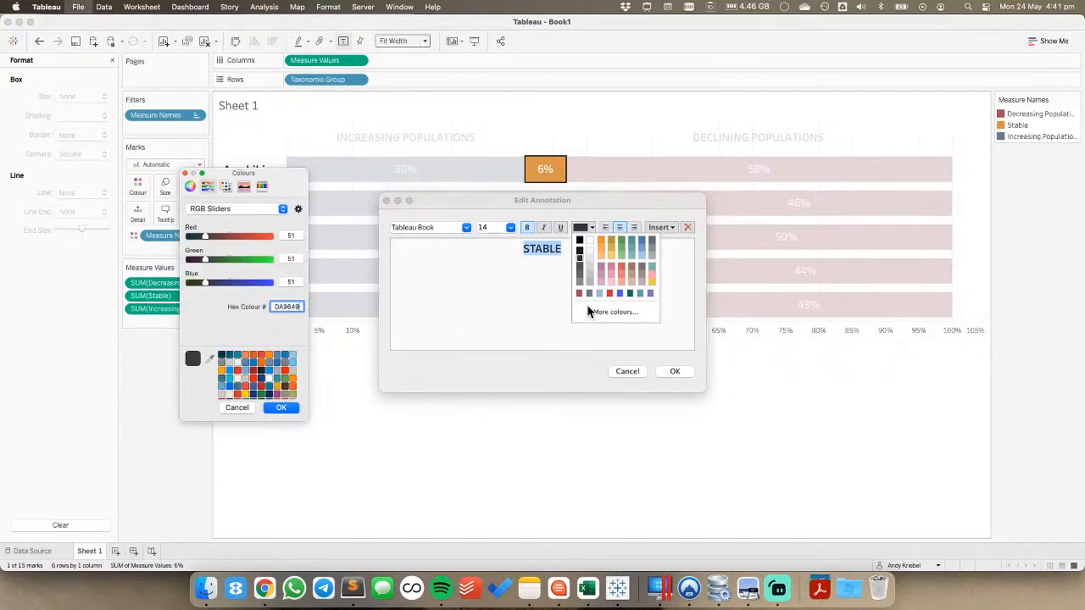
key("Return")
left_click(282, 408)
left_click(675, 371)
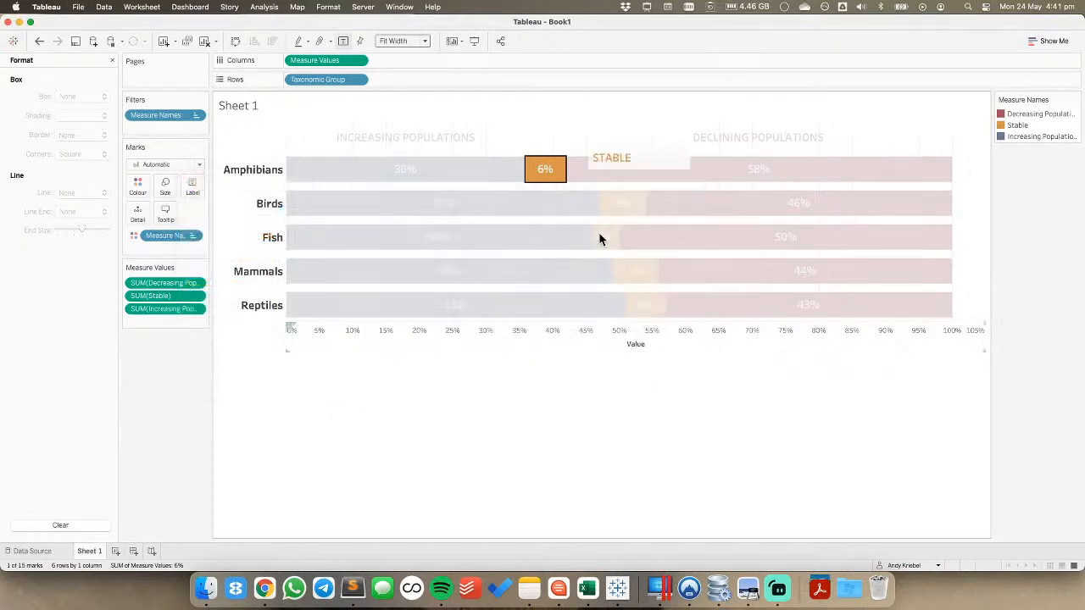
Move the STABLE annotation above the Amphibians stable bar and set its box, shading and line to None
left_click_drag(628, 160, 541, 143)
left_click(85, 96)
left_click(80, 107)
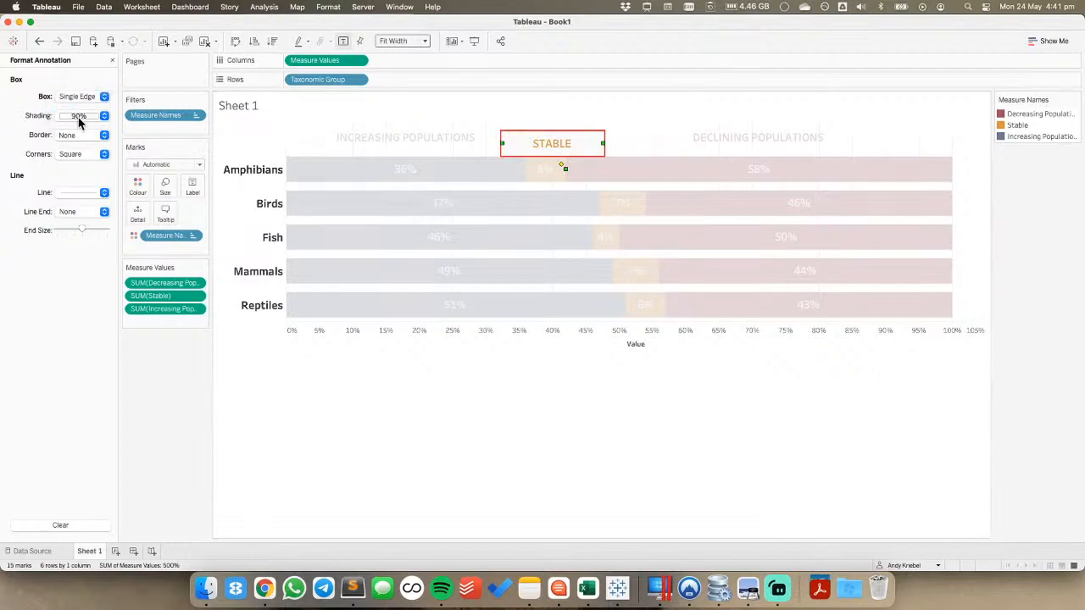
left_click(79, 115)
left_click(80, 129)
left_click(80, 98)
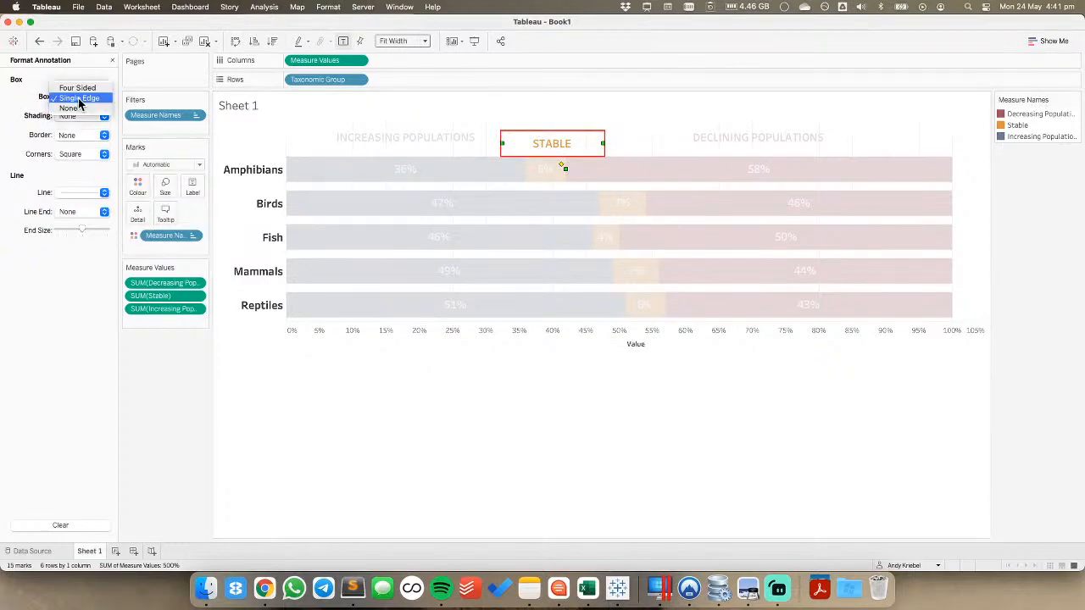
left_click(77, 109)
left_click(76, 193)
left_click(81, 209)
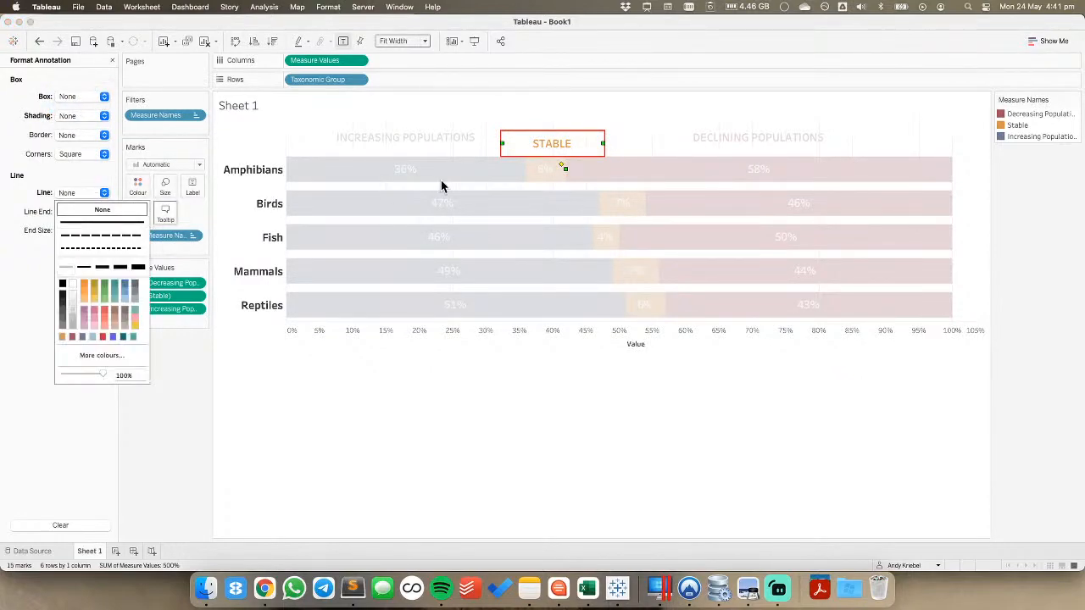
Narrow the STABLE annotation box and centre it above the orange Amphibians bar segment
left_click(502, 145)
left_click_drag(501, 143, 525, 144)
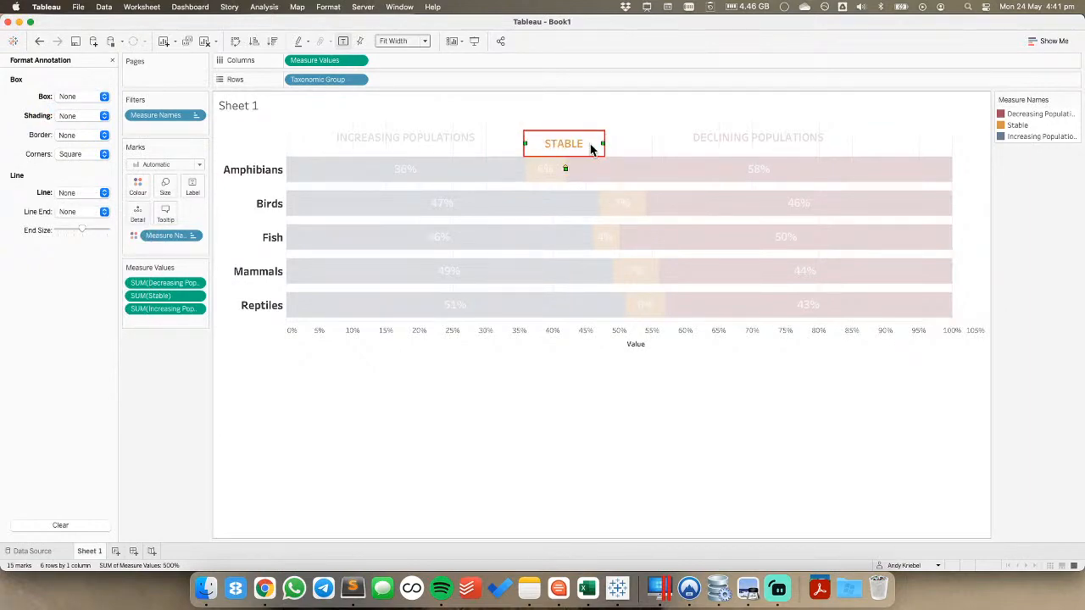
left_click_drag(603, 142, 587, 143)
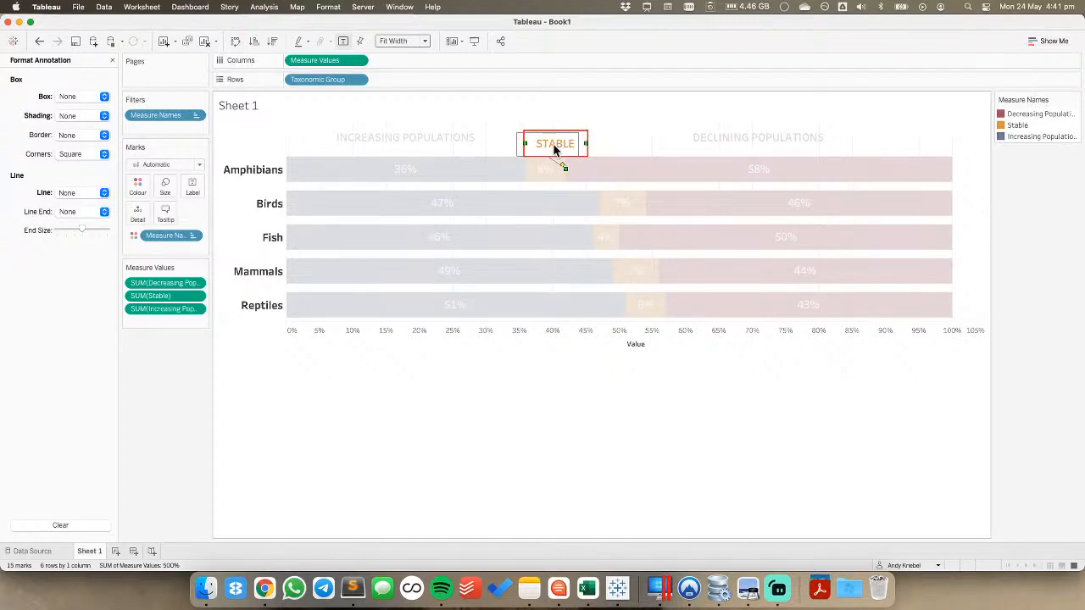
left_click_drag(555, 150, 546, 168)
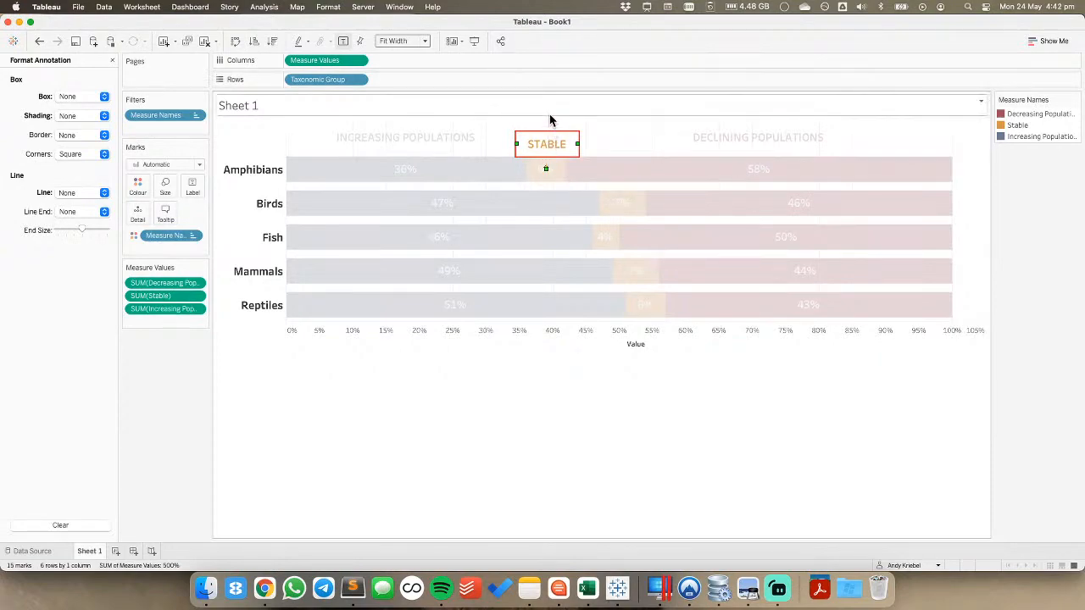
left_click_drag(549, 148, 553, 144)
Lower the DECLINING POPULATIONS and INCREASING POPULATIONS annotations to line up with the STABLE heading
left_click(727, 147)
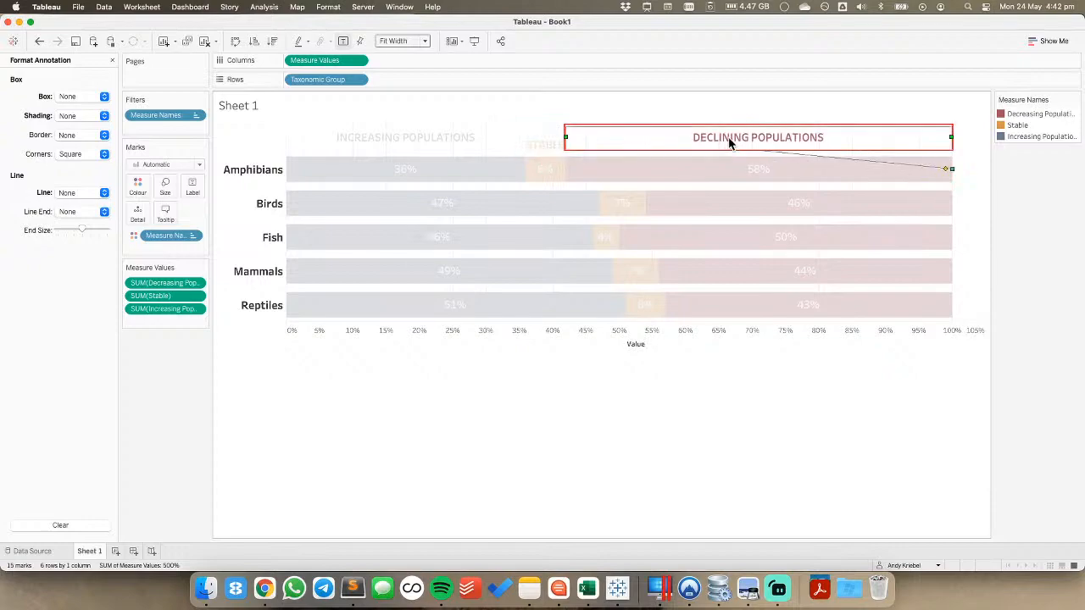
left_click_drag(728, 143, 728, 144)
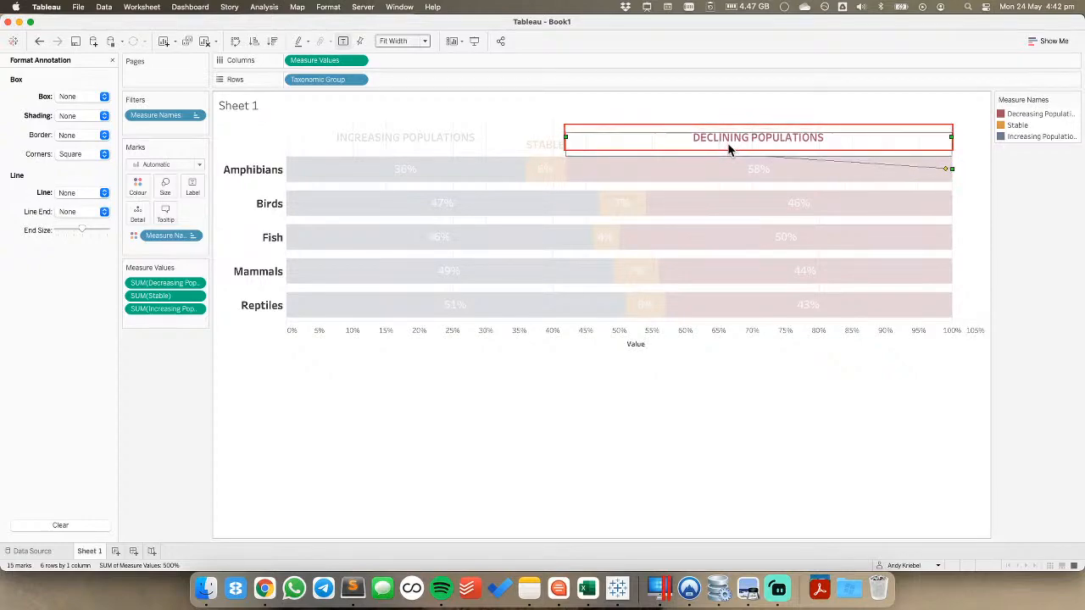
left_click(429, 137)
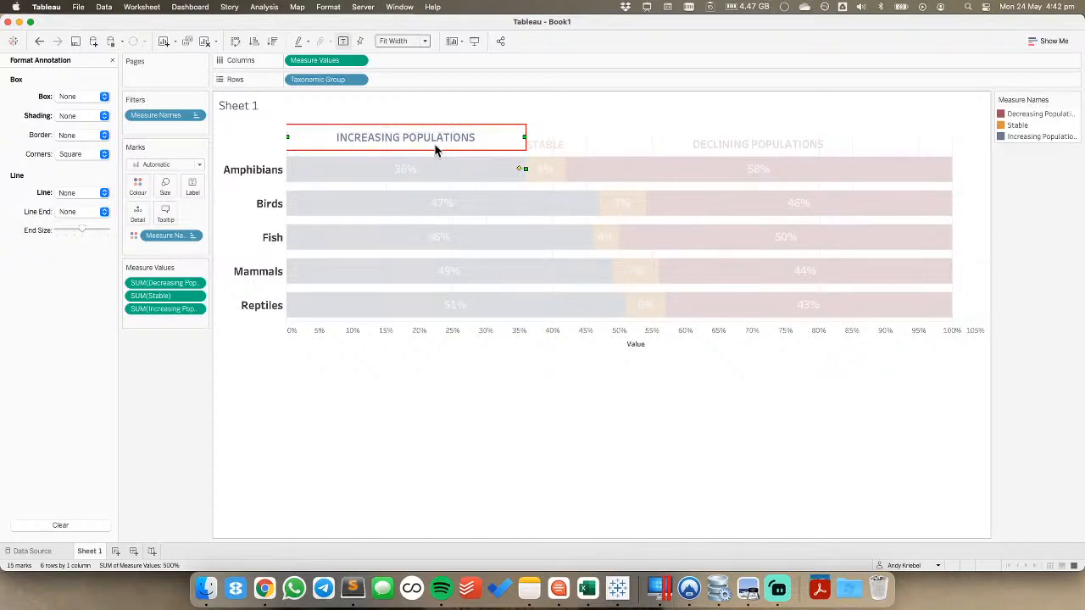
left_click(619, 144)
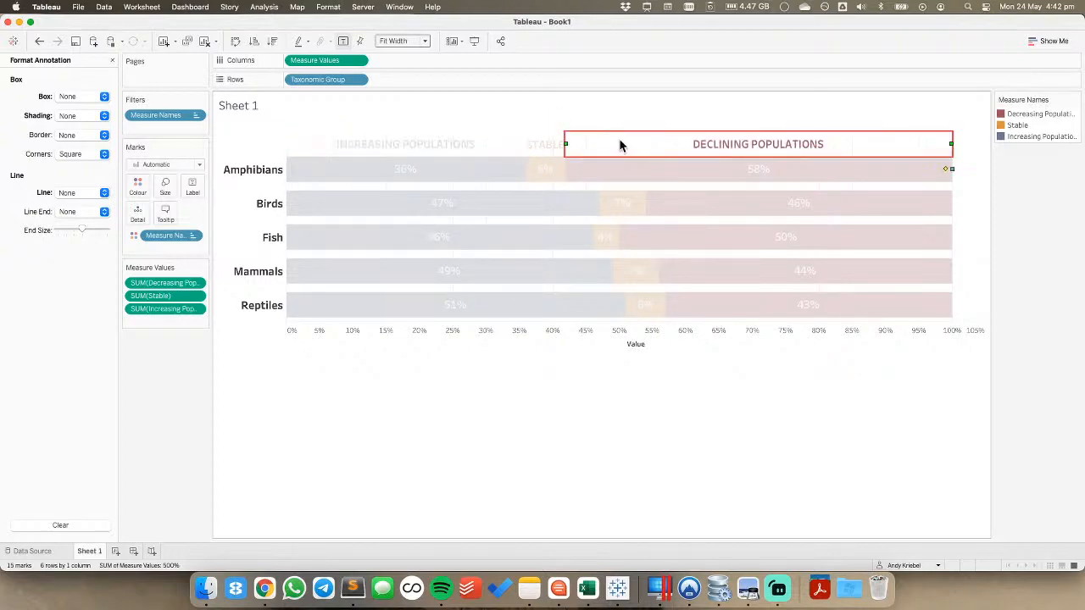
left_click(528, 132)
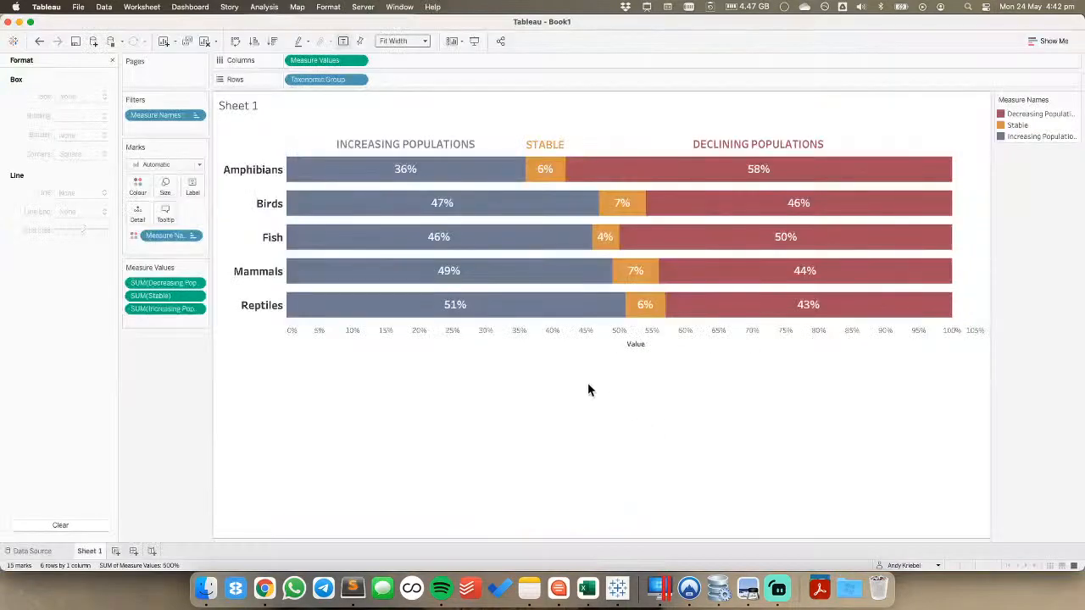
Hide the Value axis header beneath the bars
right_click(546, 332)
left_click(595, 388)
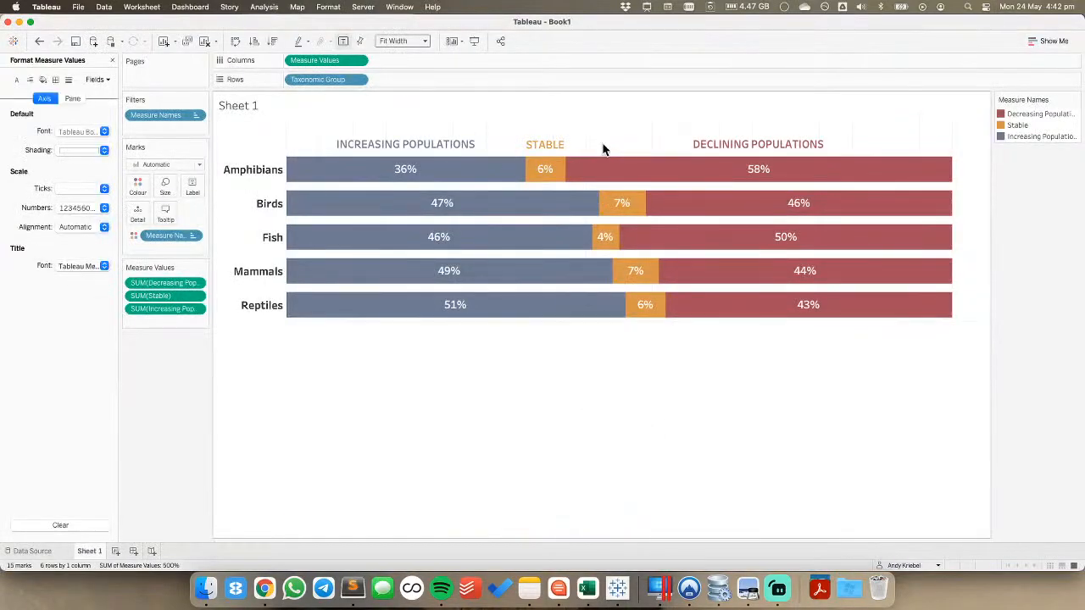
right_click(602, 147)
key("Down")
key("Down")
key("Return")
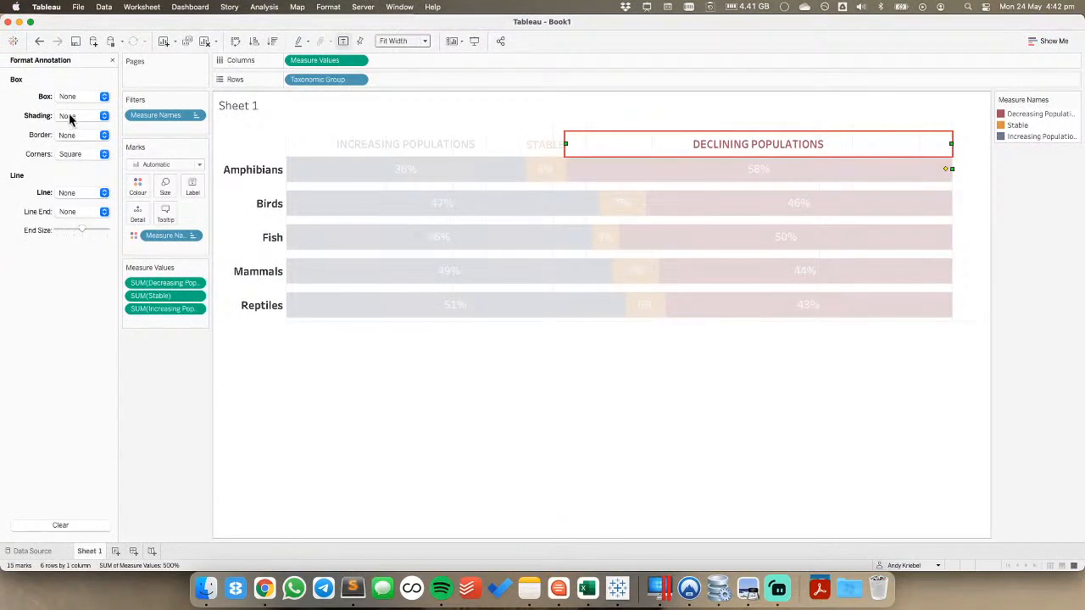
left_click(112, 60)
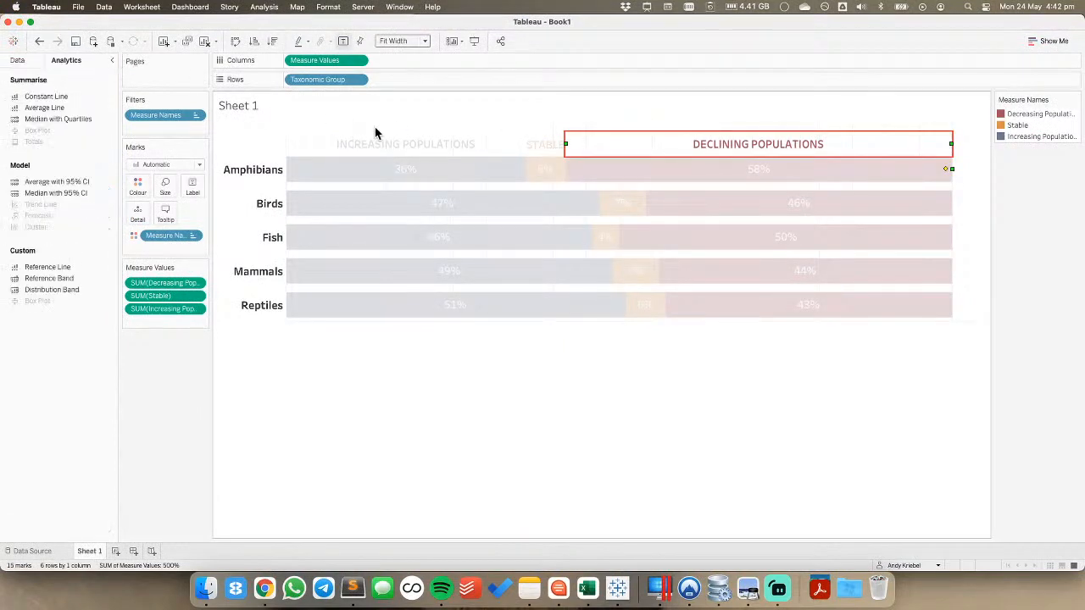
left_click(293, 146)
left_click(488, 126)
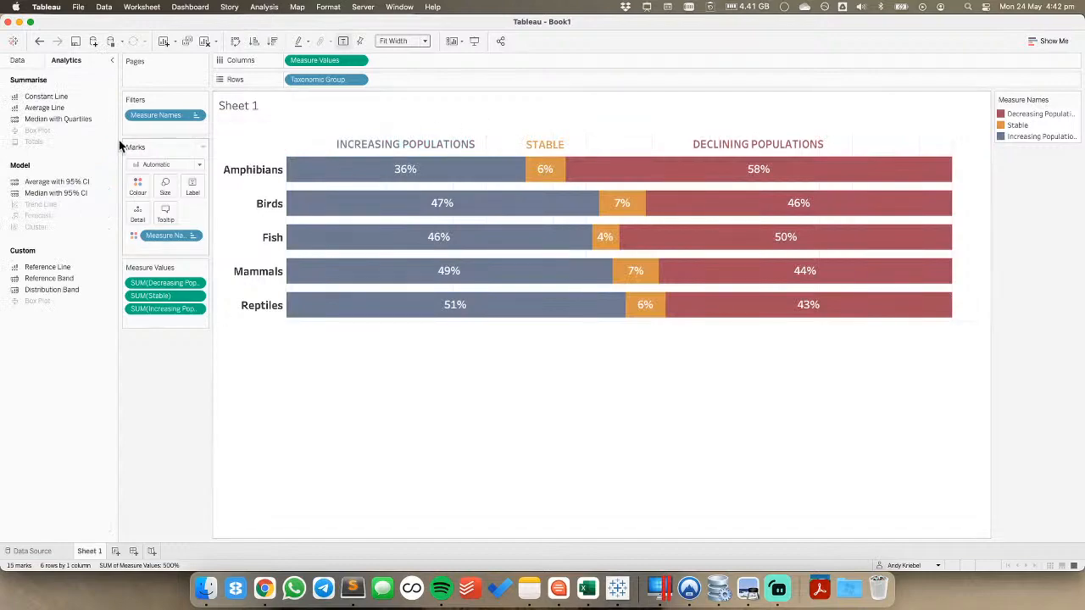
Set the worksheet's grid lines, zero lines and axis rulers to None
left_click(328, 7)
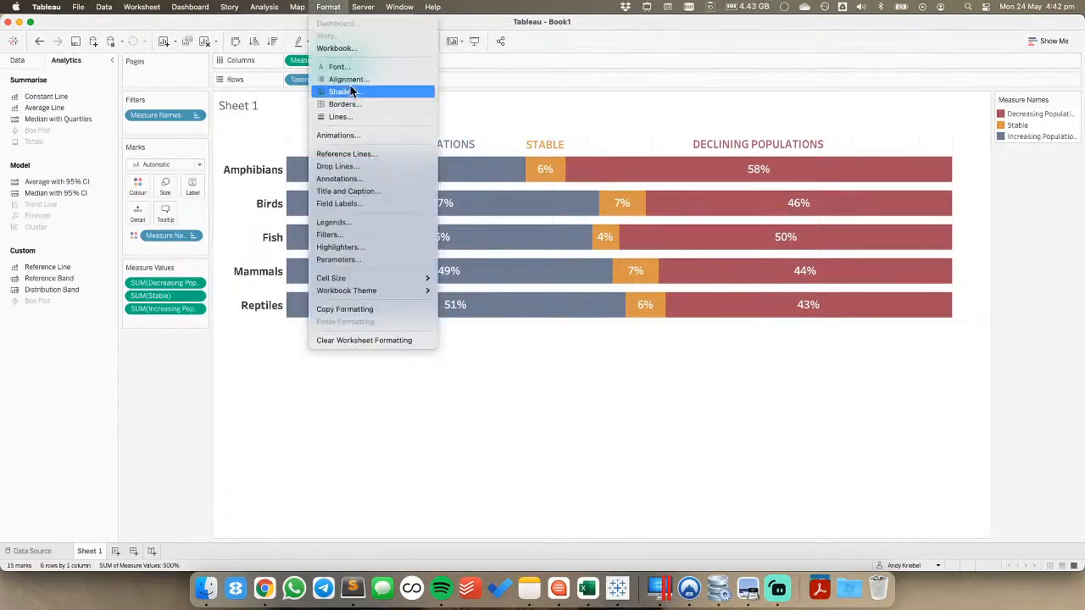
left_click(339, 116)
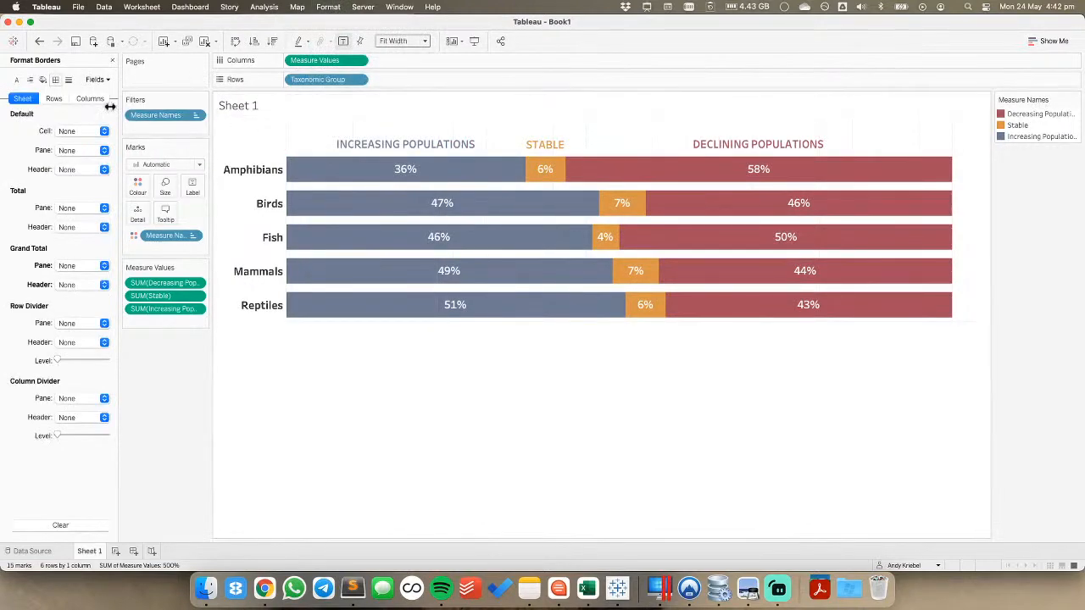
left_click(66, 134)
left_click(73, 161)
left_click(74, 151)
left_click(34, 155)
left_click(71, 152)
left_click(73, 167)
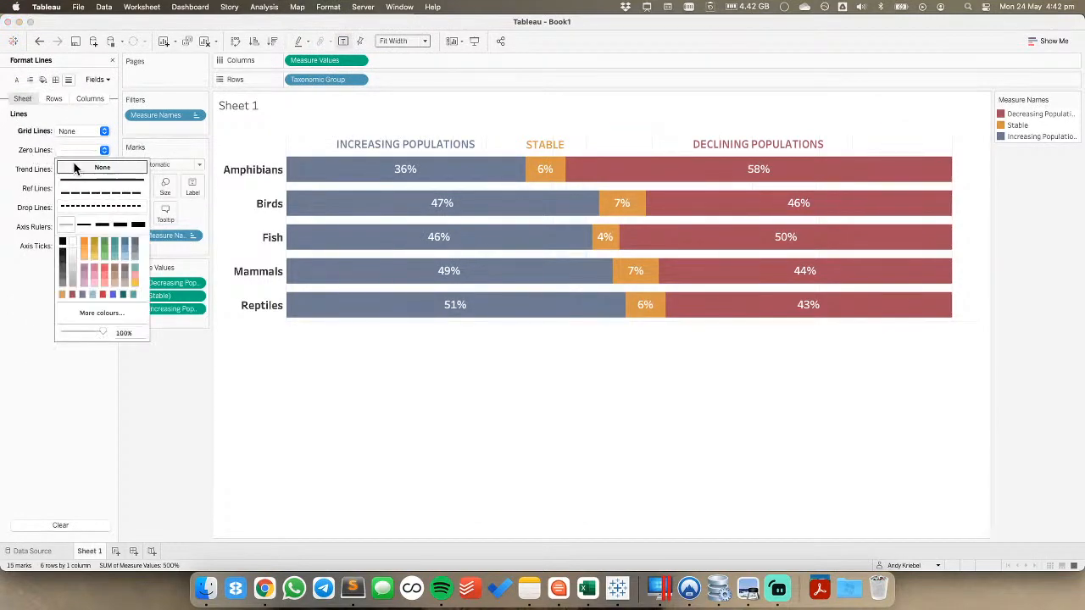
left_click(66, 227)
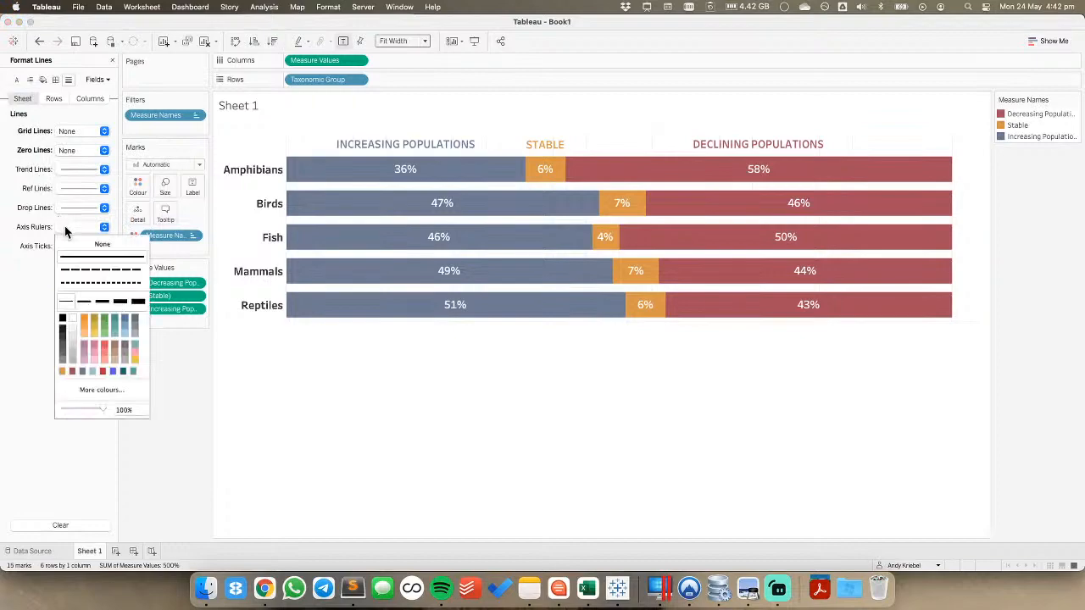
left_click(102, 245)
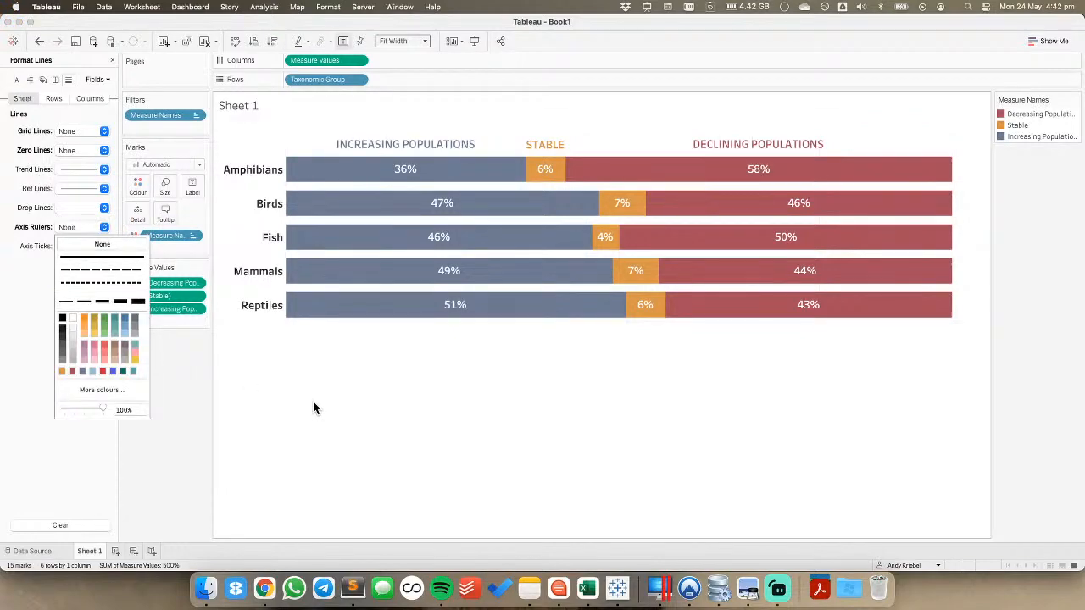
Change the Taxonomic Group row labels to the Tableau Medium font
left_click(246, 171)
right_click(250, 172)
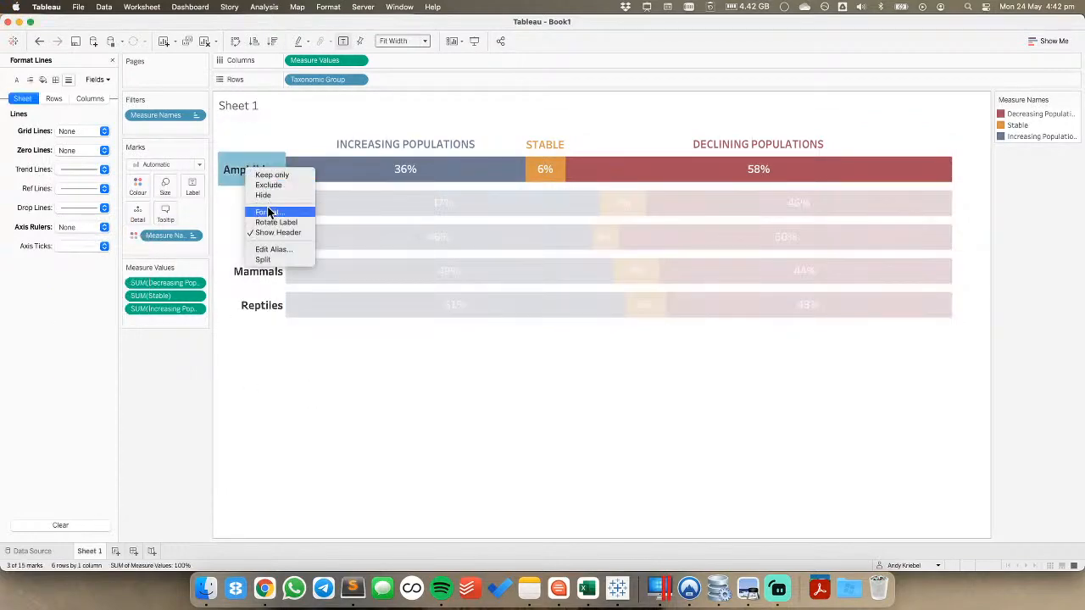
left_click(262, 211)
left_click(79, 133)
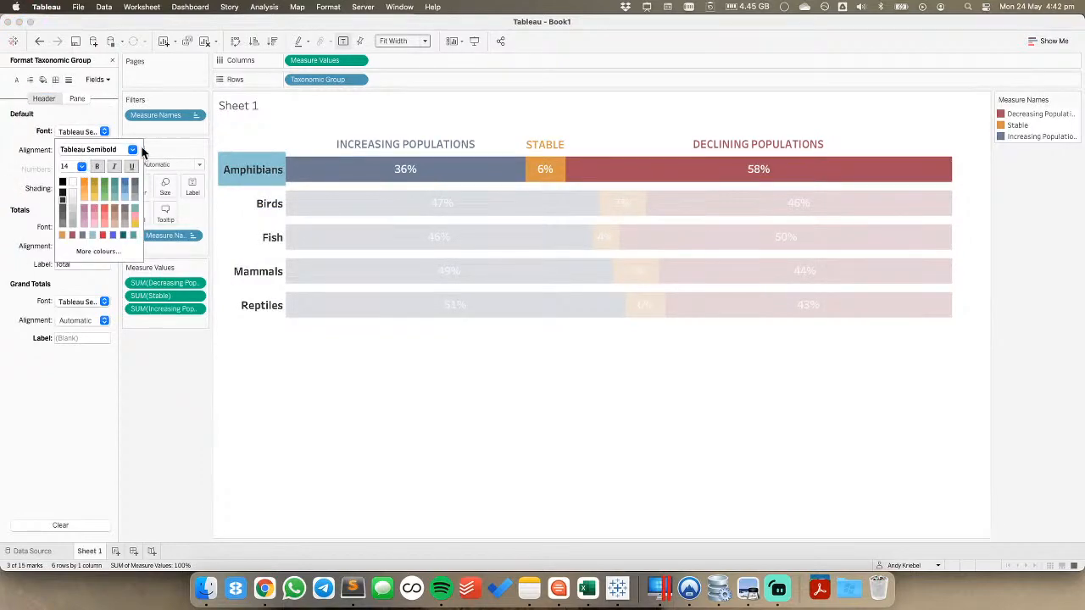
left_click(133, 150)
scroll(108, 189, "up", 1)
scroll(103, 169, "up", 1)
left_click(103, 169)
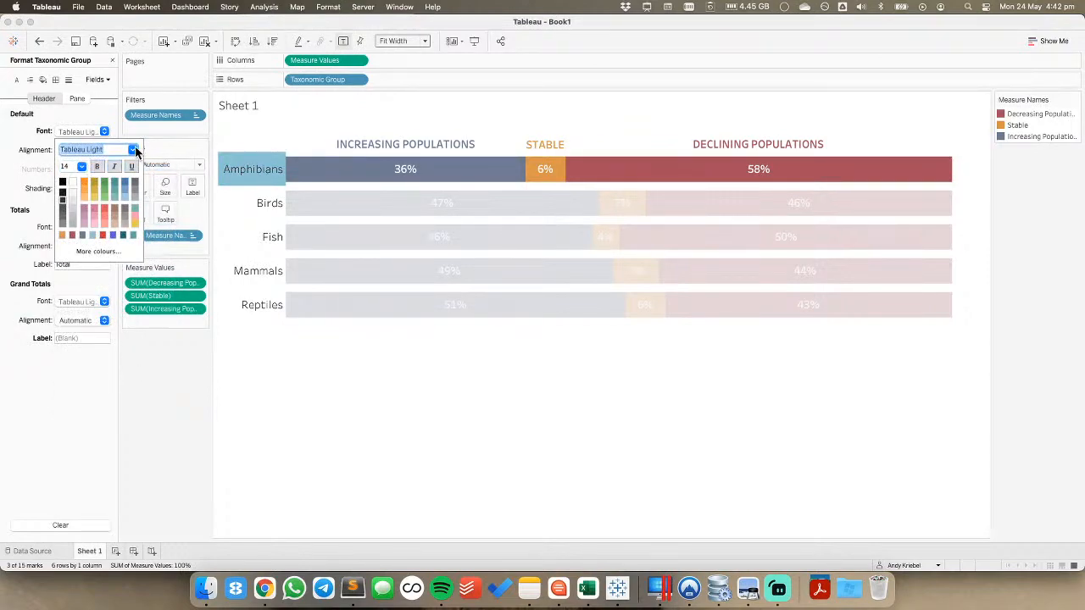
left_click(133, 150)
left_click(127, 170)
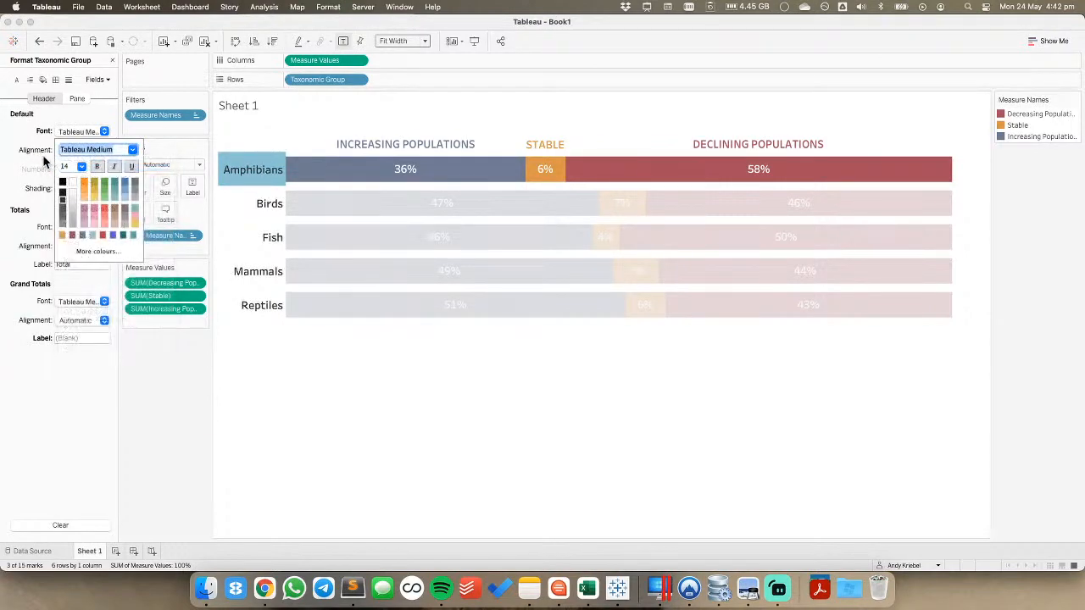
left_click(43, 155)
key("Escape")
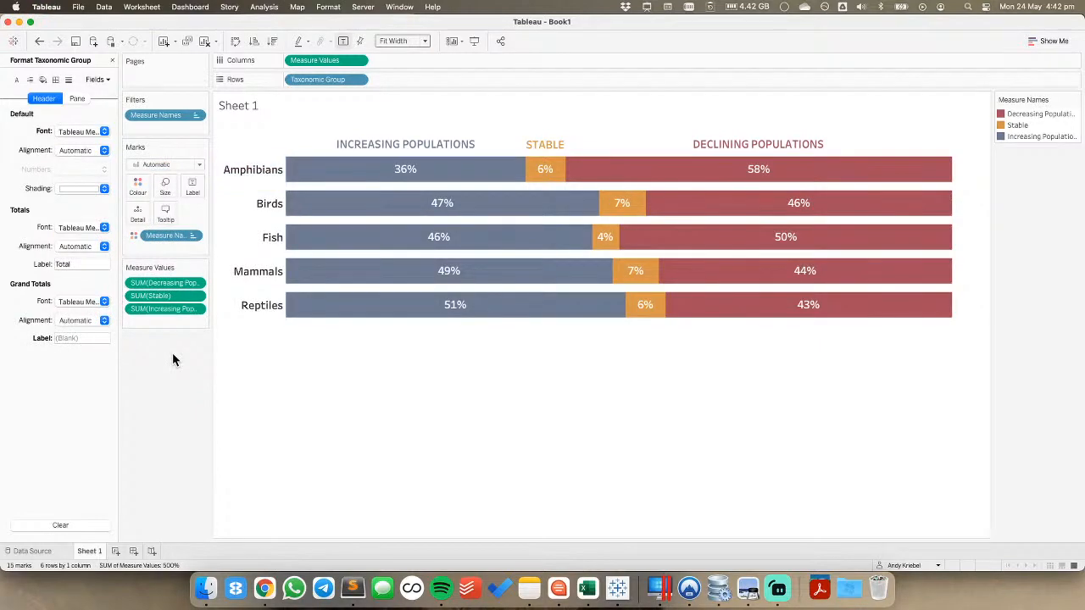
Check the bar spacing of the original chart in Chrome and increase the row height of the Tableau chart
key("super+Tab")
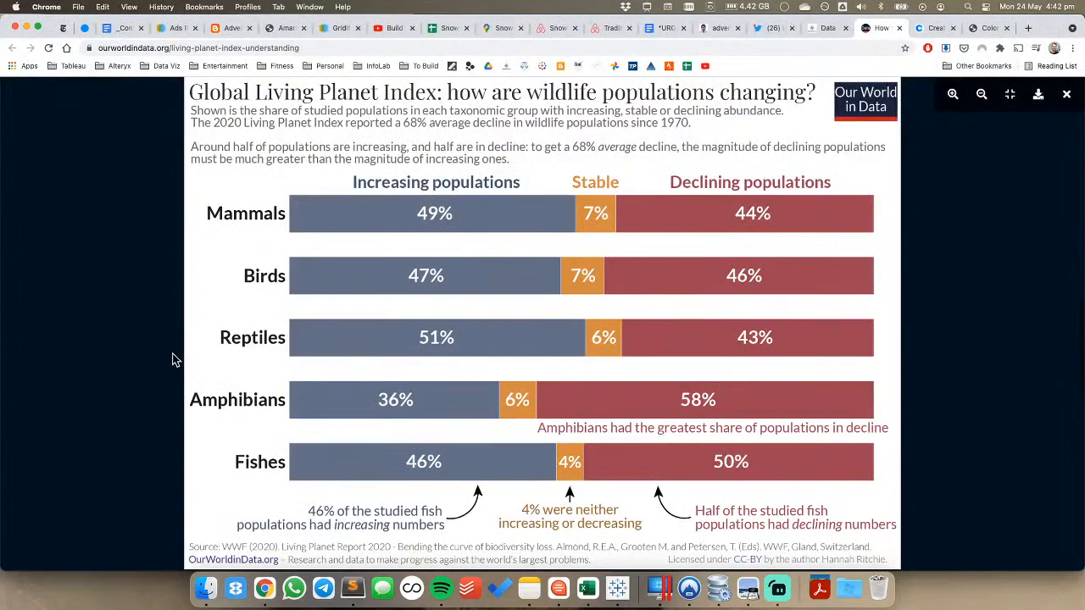
left_click(257, 290)
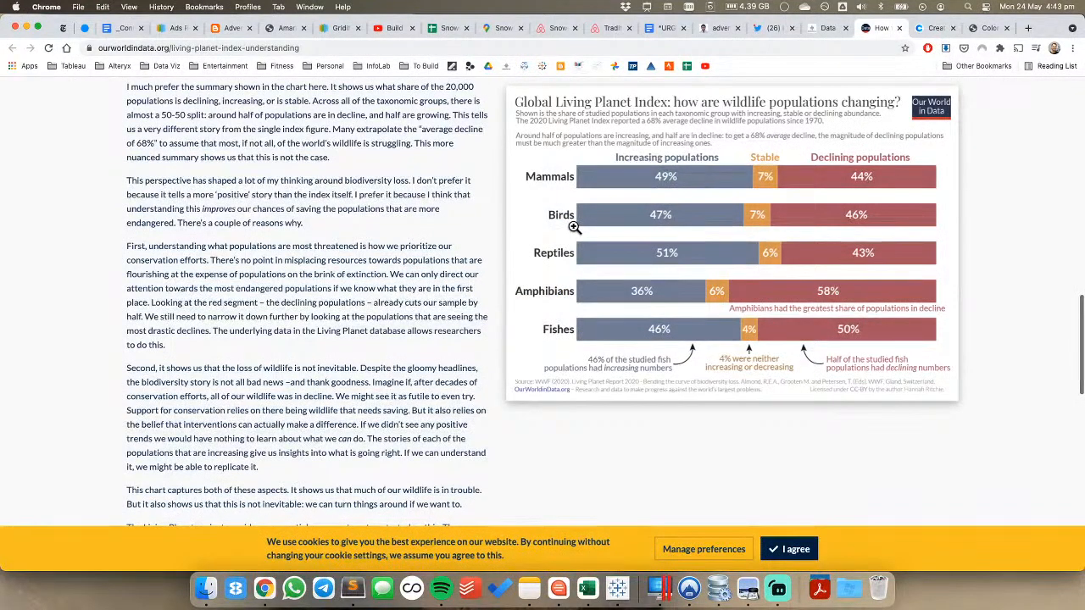
key("super+Tab")
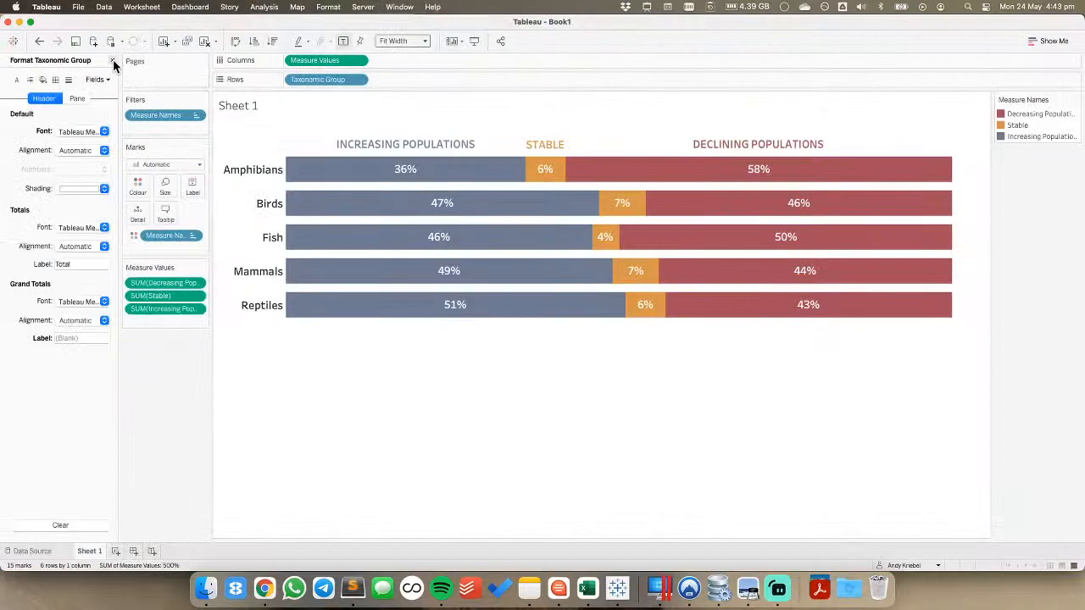
key("super+Tab")
key("super+Tab")
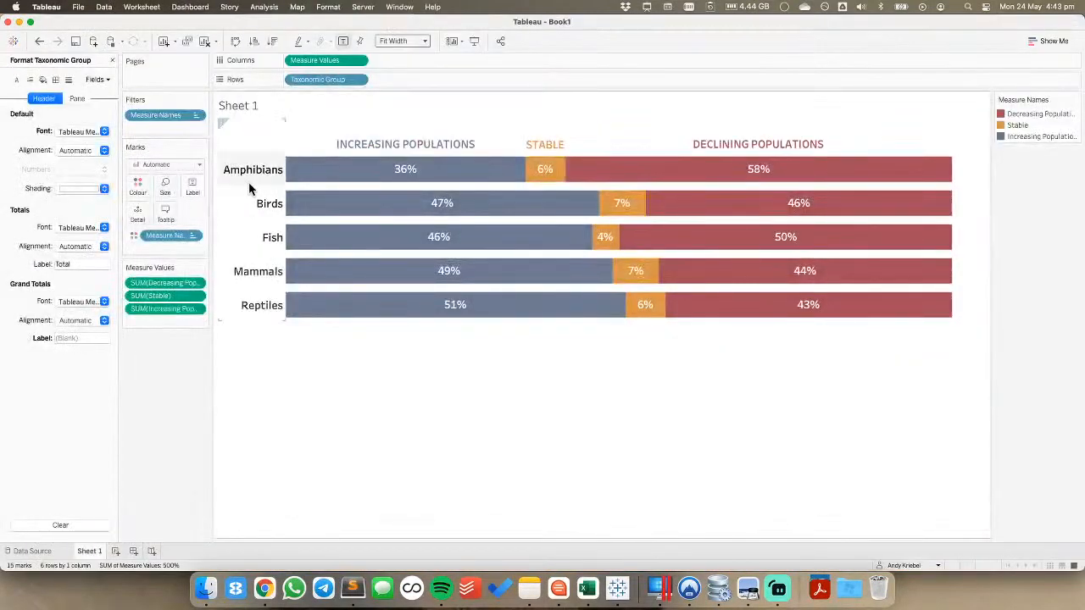
left_click_drag(250, 187, 249, 196)
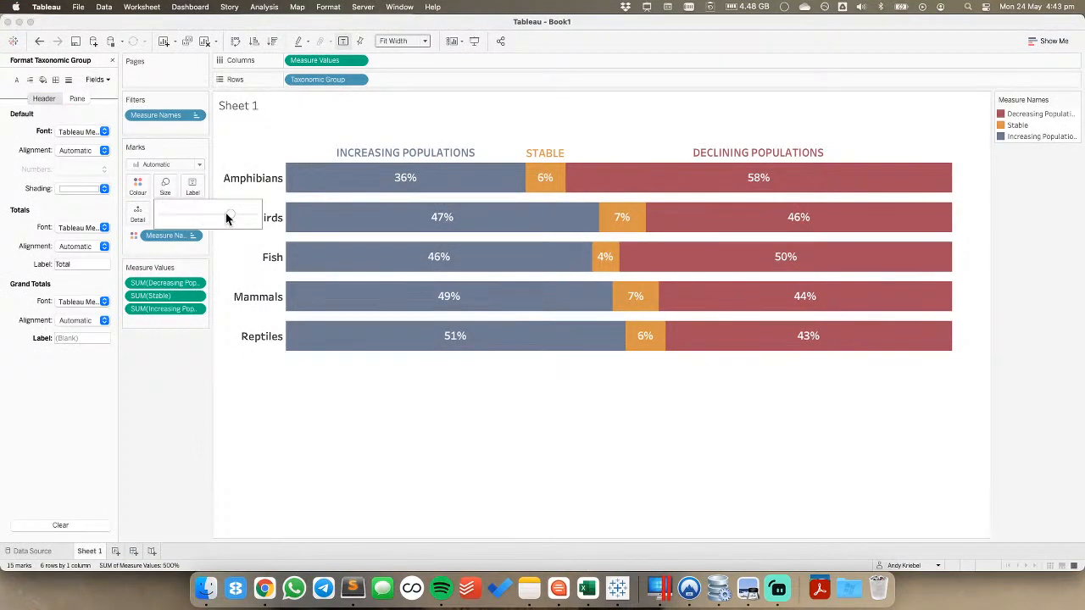
Make the bars slightly thinner, comparing their thickness with the original chart in Chrome
left_click_drag(222, 217, 227, 218)
key("super+Tab")
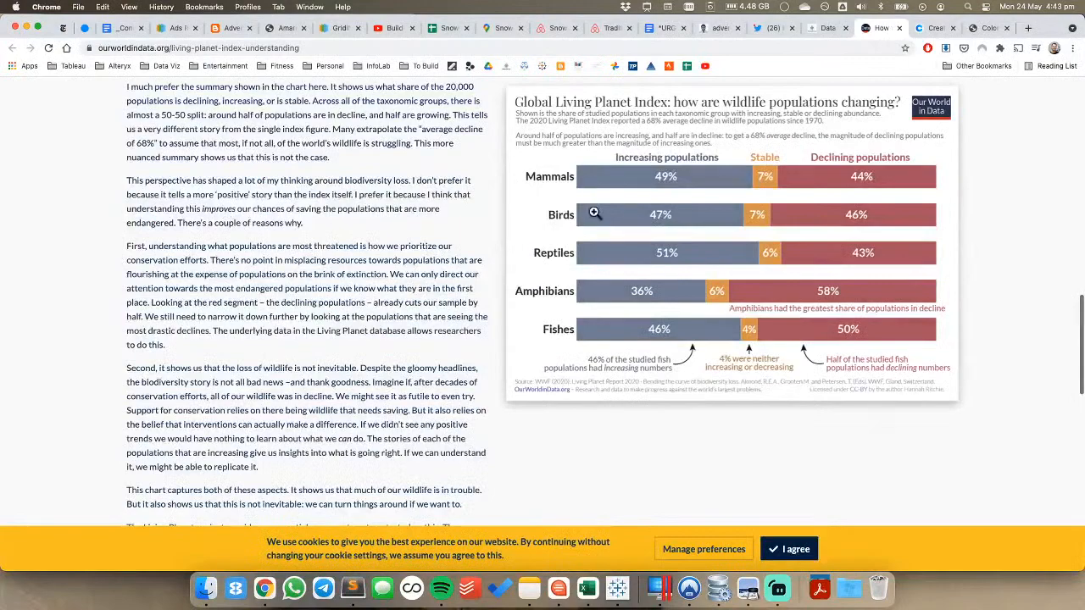
key("super+Tab")
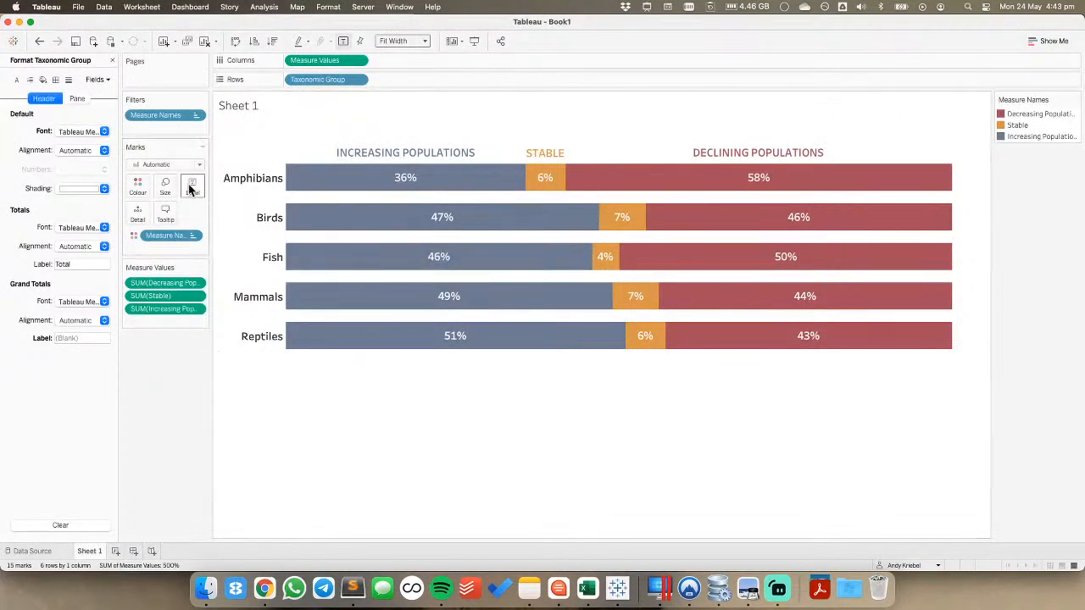
left_click(166, 187)
left_click_drag(222, 218, 218, 218)
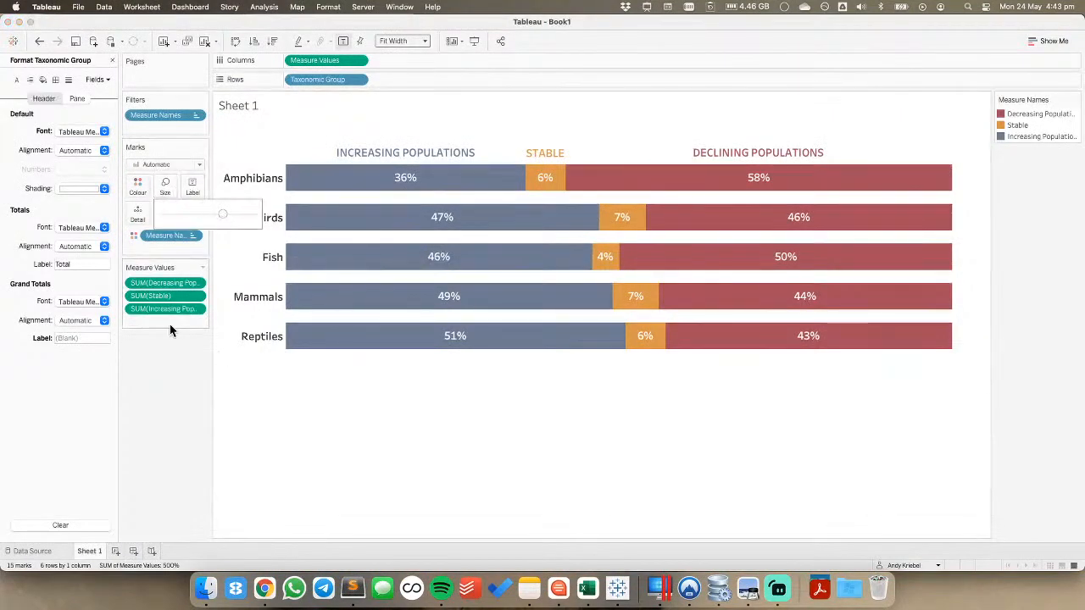
left_click(111, 61)
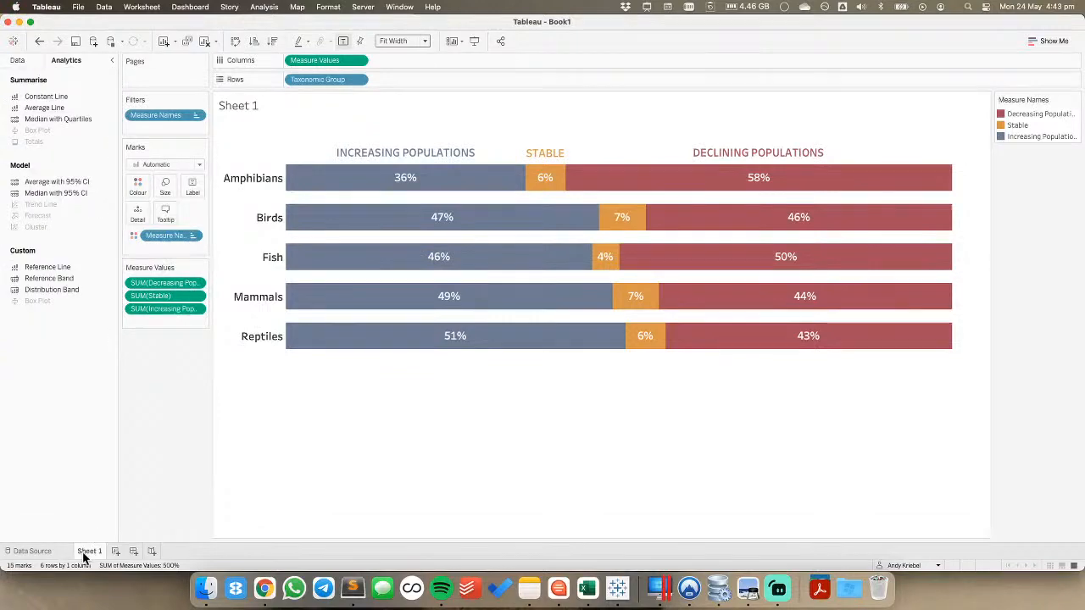
Rename the worksheet as ORIGINAL and add a new worksheet
type("ORIGINAL")
key("Return")
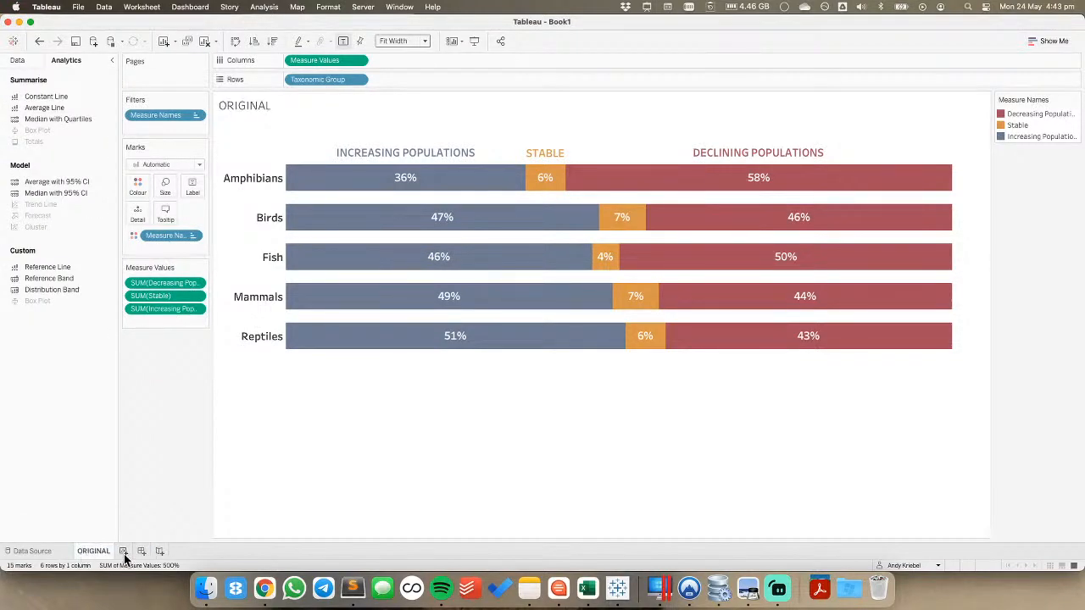
left_click(123, 551)
Plot the decreasing, increasing and stable Measure Values as columns, with Taxonomic Group and Measure Names as rows
left_click(63, 129)
left_click_drag(64, 131, 231, 174)
left_click_drag(76, 153, 328, 65)
left_click_drag(61, 163, 379, 203)
left_click_drag(239, 200, 246, 203)
left_click_drag(56, 170, 156, 311)
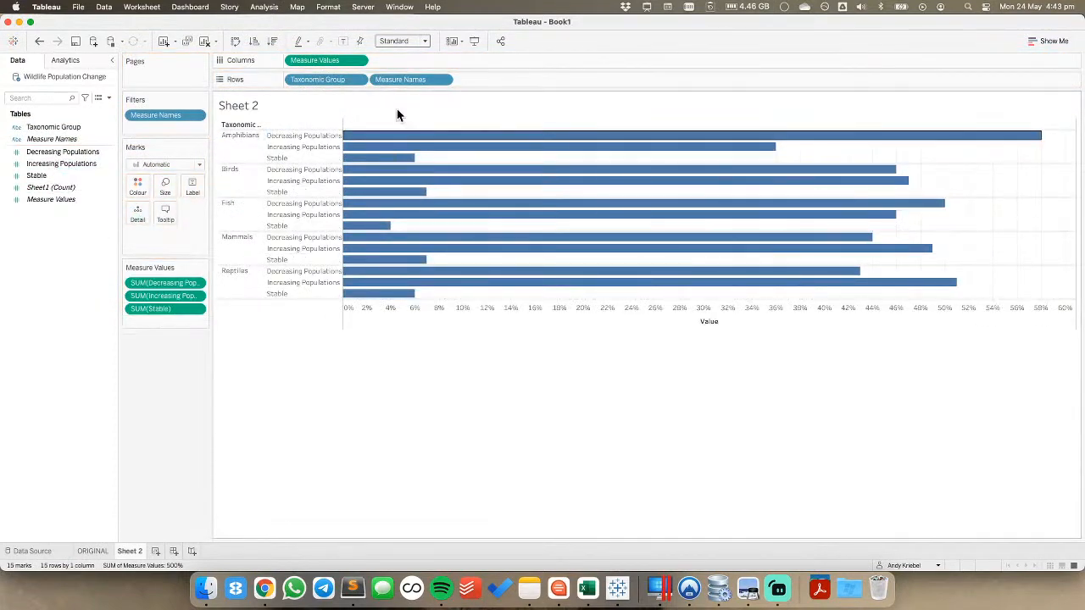
Move Measure Names from the rows to the marks' detail and change the mark type to Circle
left_click_drag(396, 78, 156, 240)
left_click(164, 166)
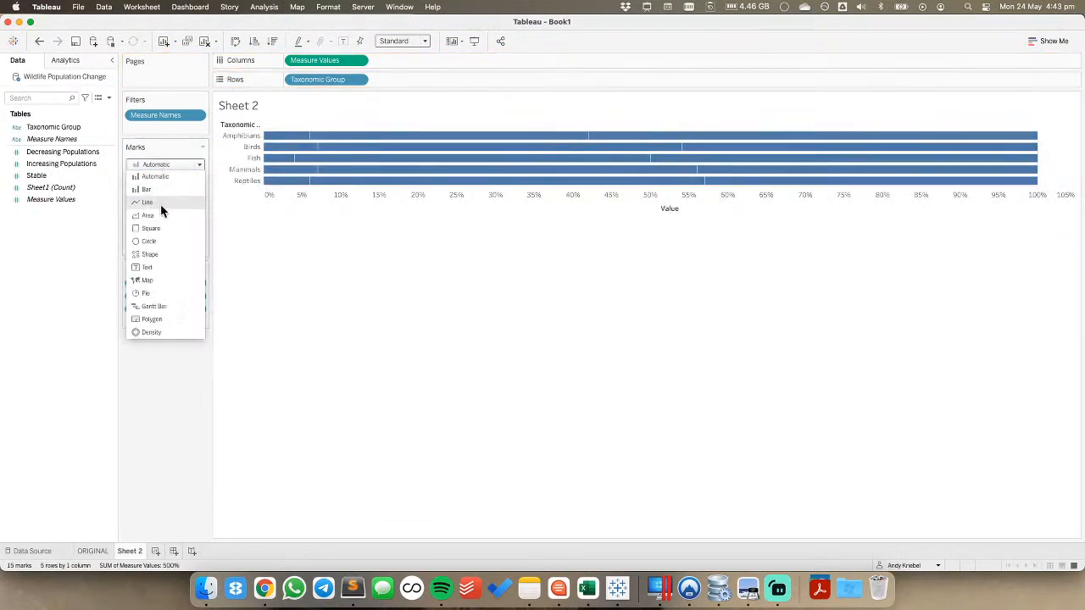
left_click(156, 241)
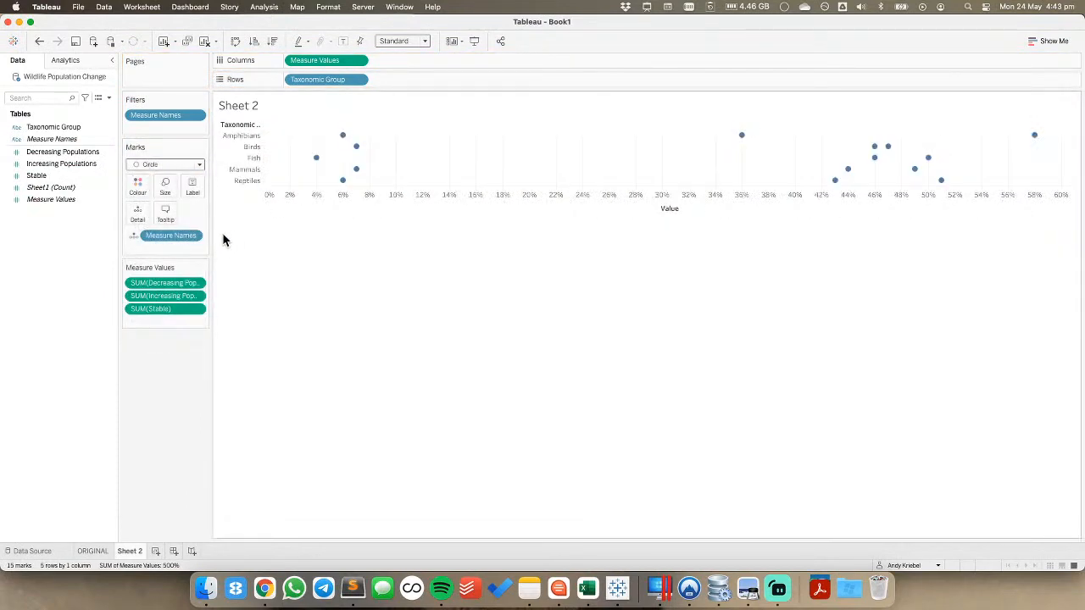
Colour the circles by Measure Names and enlarge the chart's rows and circles
left_click(134, 235)
left_click(161, 250)
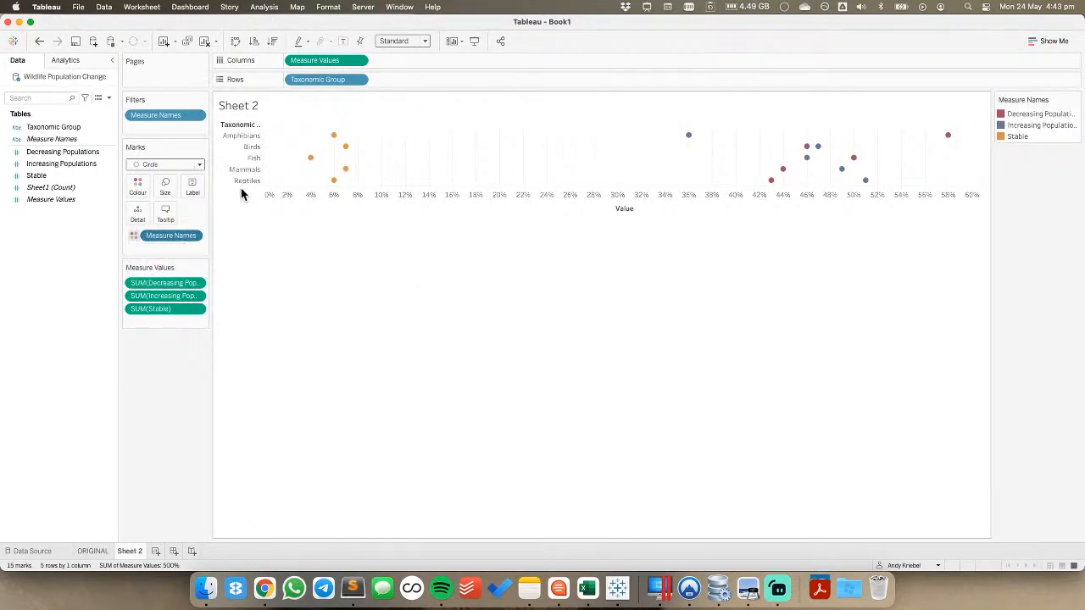
key("super+Up")
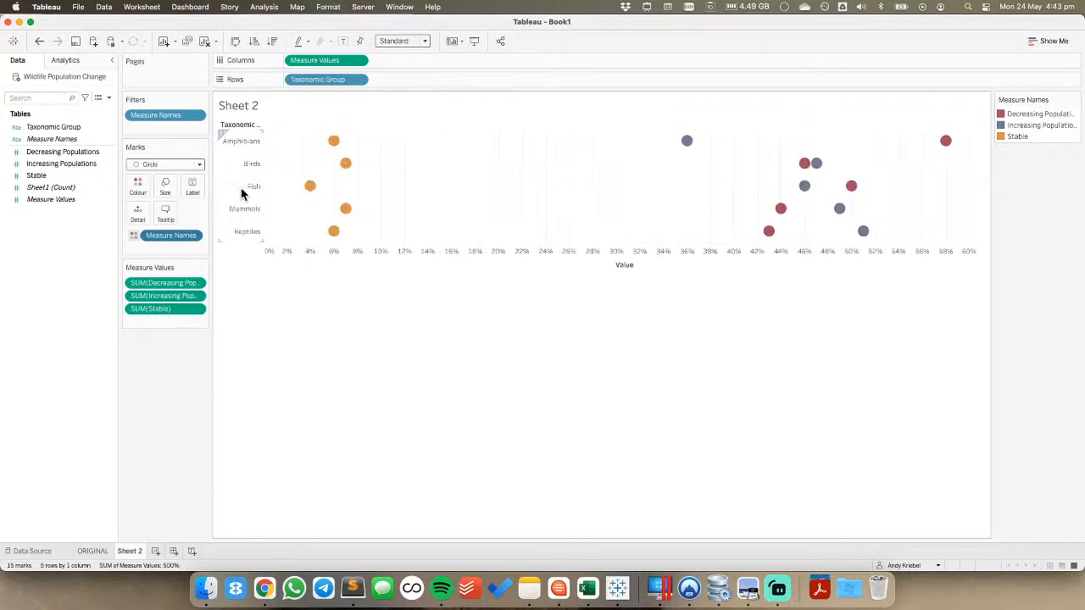
key("super+Up")
Show mark labels on the circles, aligned to the middle centre
left_click(192, 187)
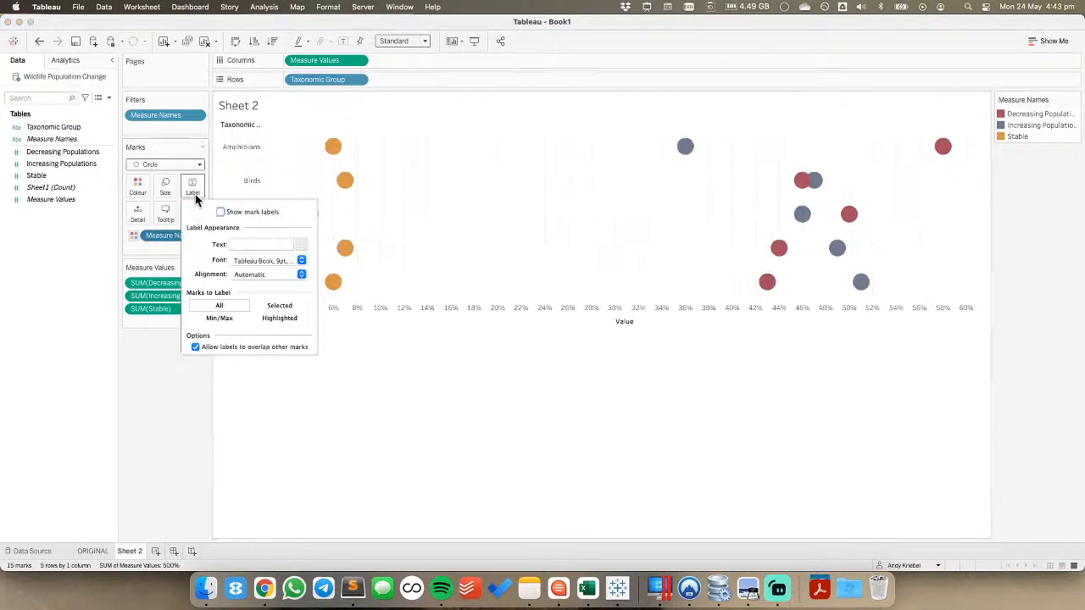
left_click(220, 212)
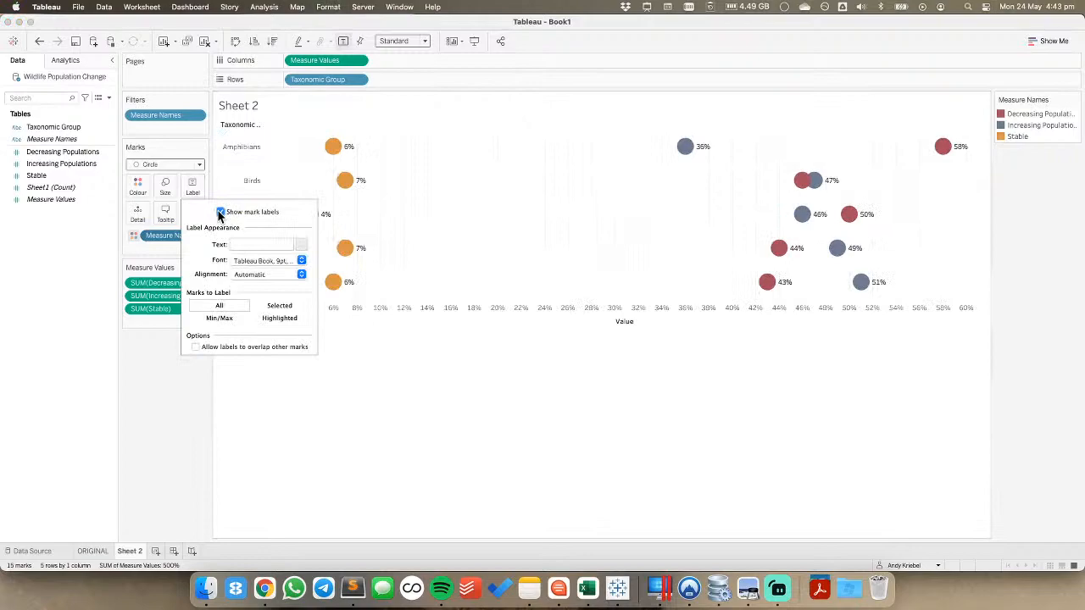
left_click(270, 261)
left_click(205, 277)
left_click(259, 279)
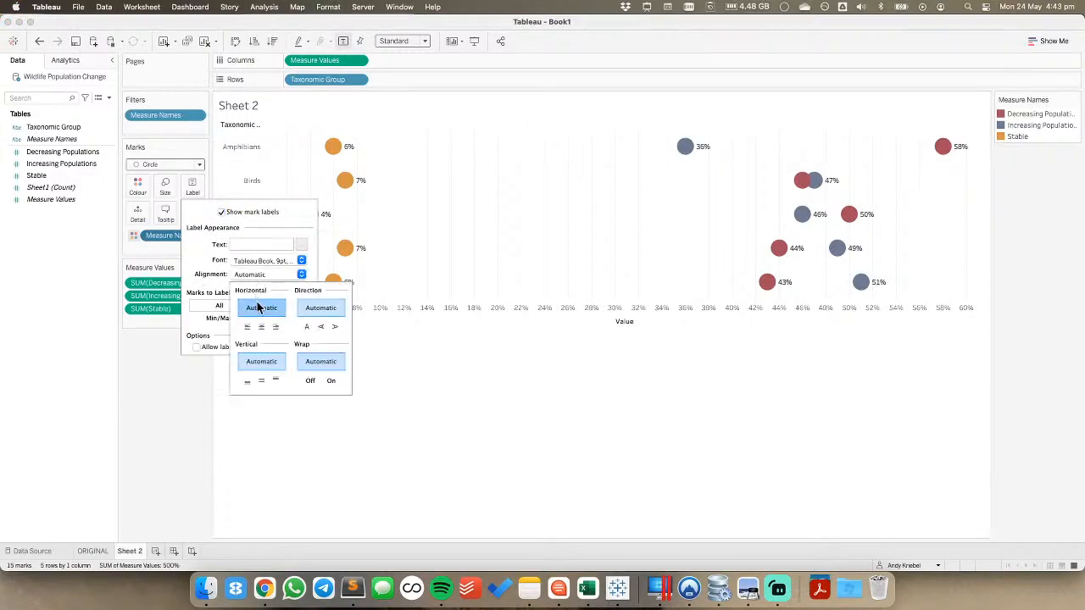
left_click(260, 382)
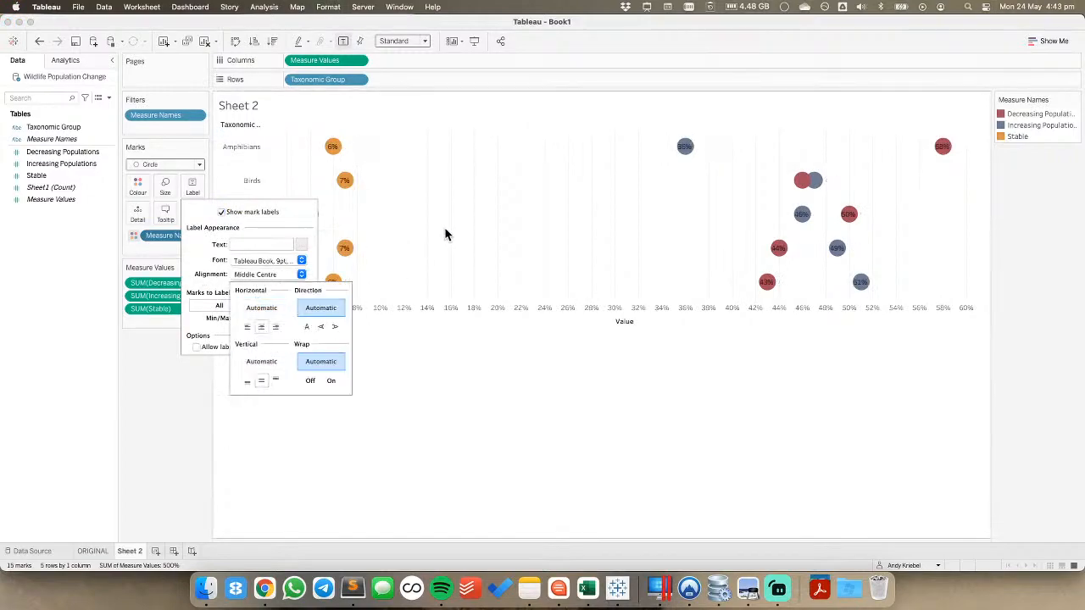
Set the mark labels' font colour to white and enlarge the circles slightly
left_click(217, 266)
left_click(251, 261)
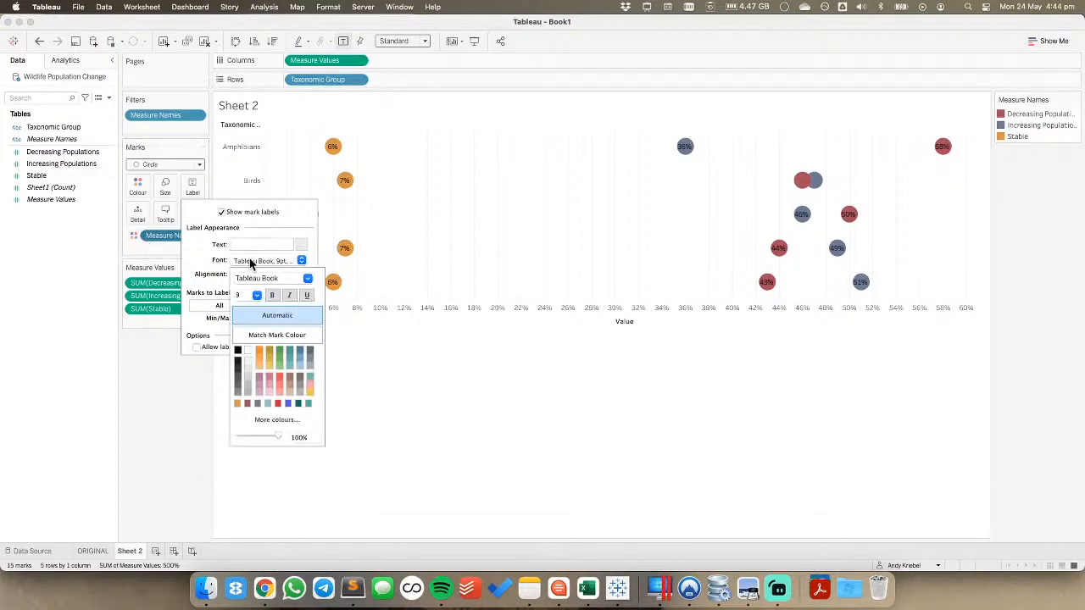
left_click(248, 351)
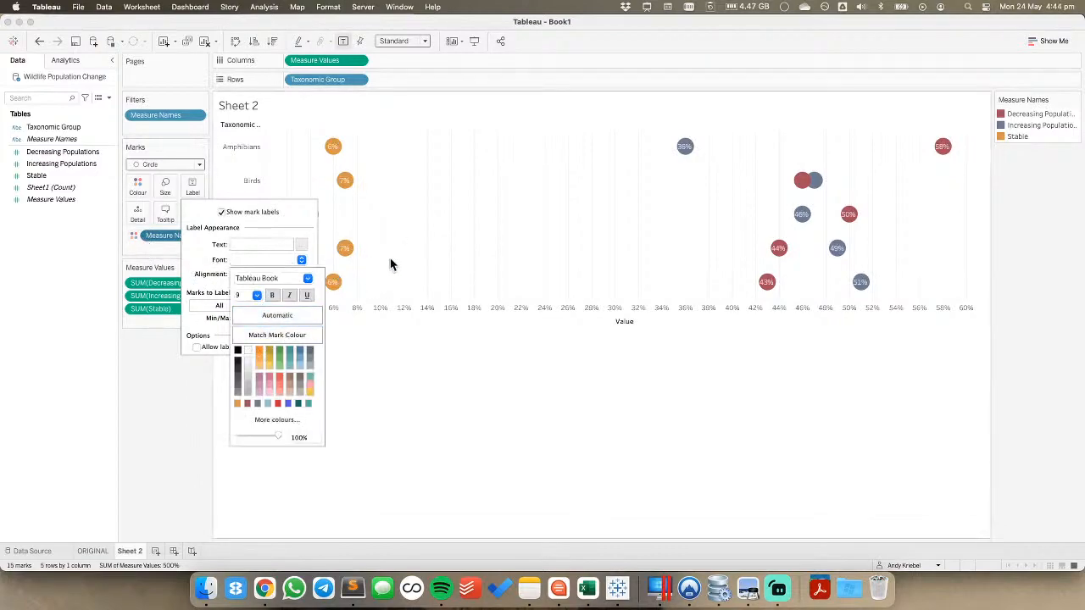
left_click(390, 264)
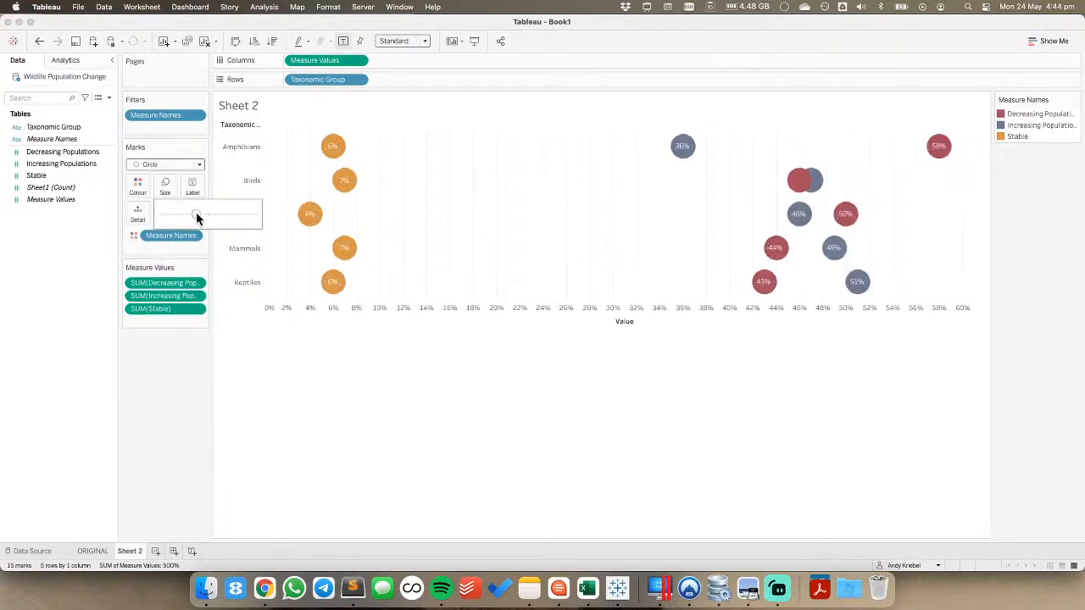
Allow the circles' labels to overlap other marks
left_click(191, 185)
left_click(196, 347)
left_click(602, 192)
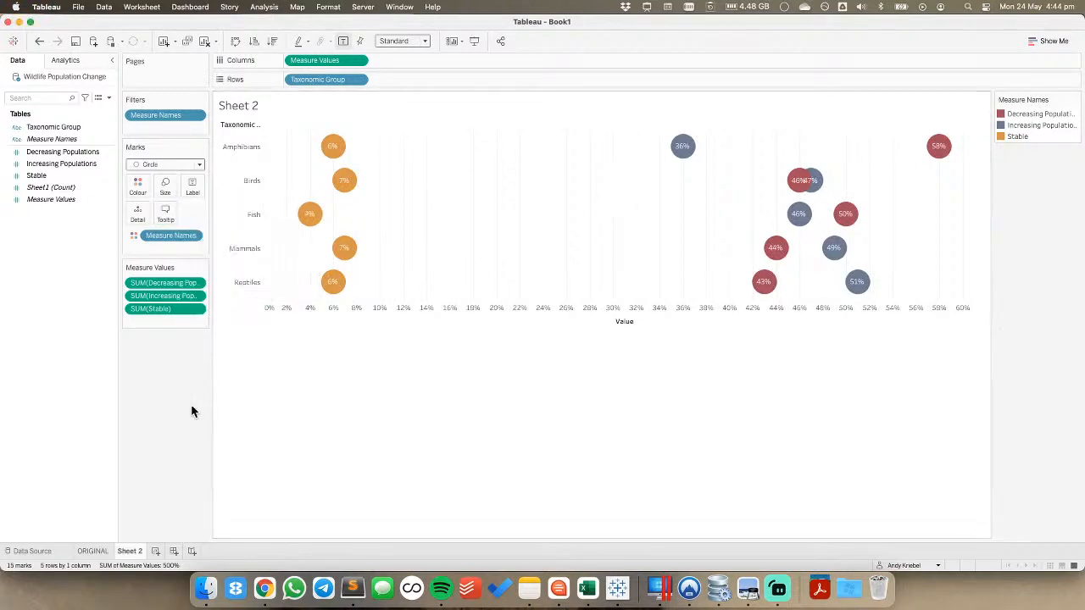
Rename the worksheet as DOT PLOT and duplicate it
double_click(129, 551)
type("DOT PLOT")
key("Return")
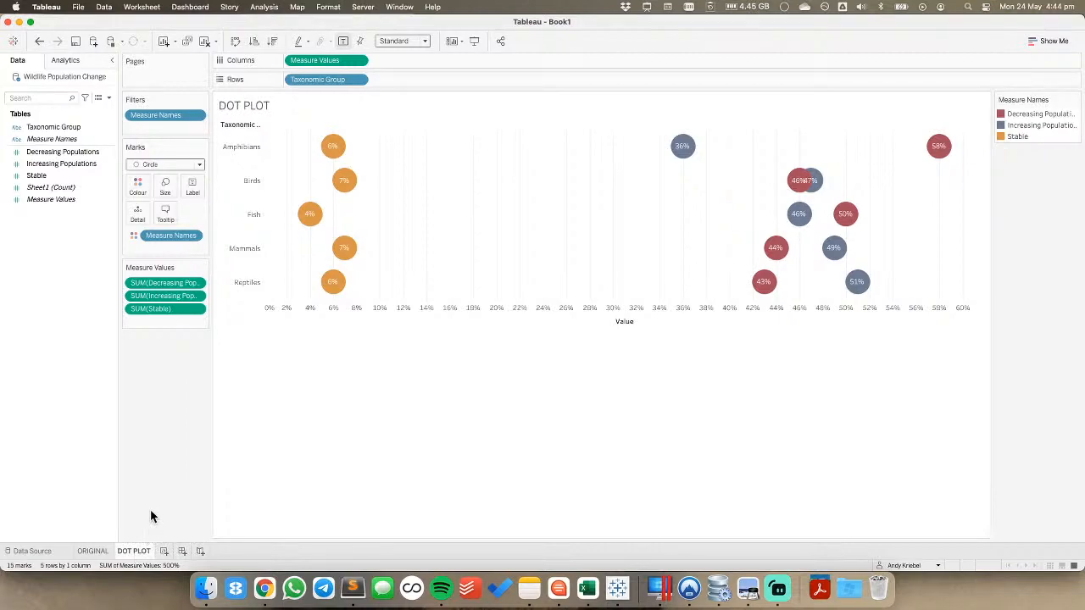
right_click(144, 551)
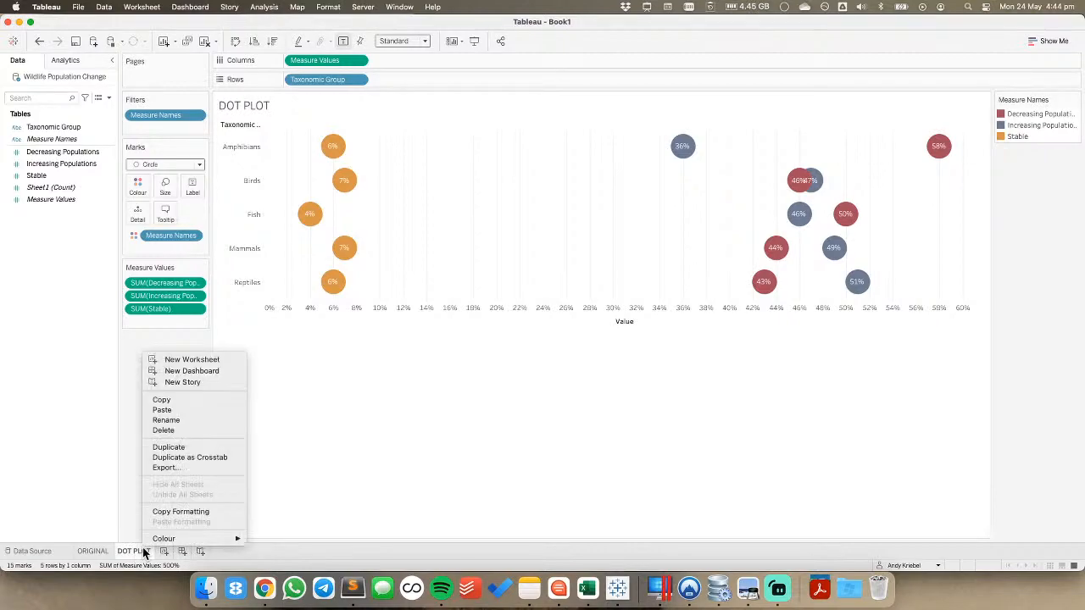
left_click(169, 447)
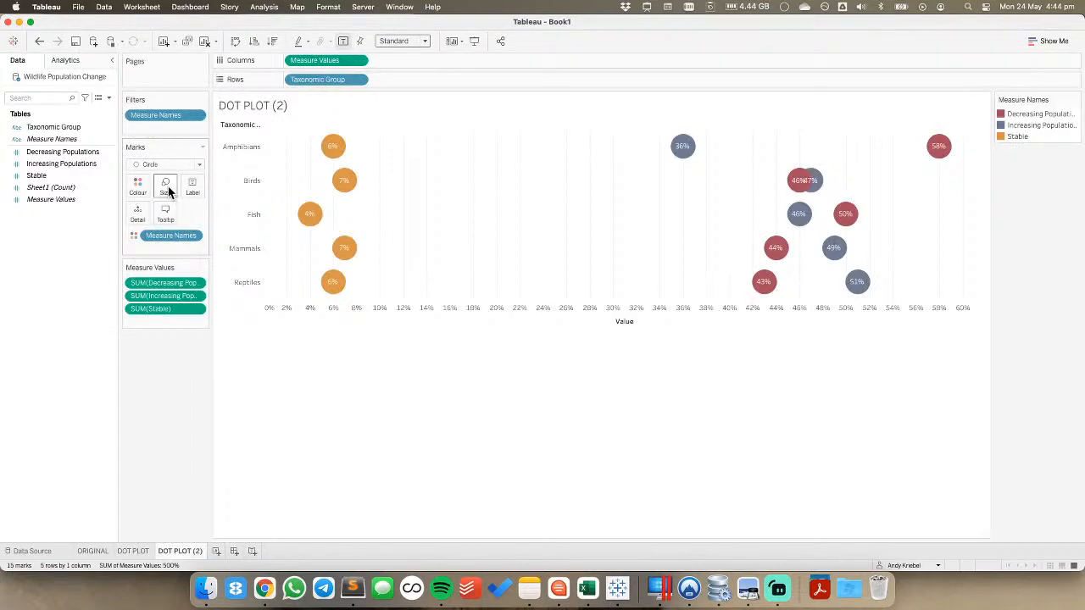
Shrink the circles on the duplicated sheet and hide their mark labels
mouse_move(194, 220)
left_mouse_down()
mouse_move(172, 217)
mouse_move(186, 218)
left_mouse_up()
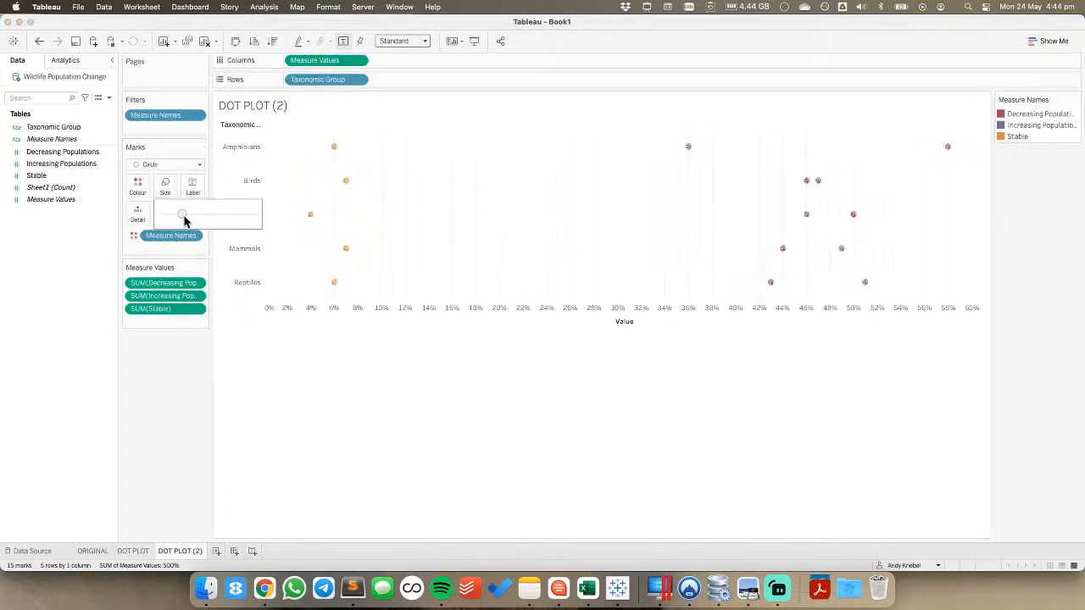
left_click(193, 188)
left_click(220, 212)
left_click(184, 382)
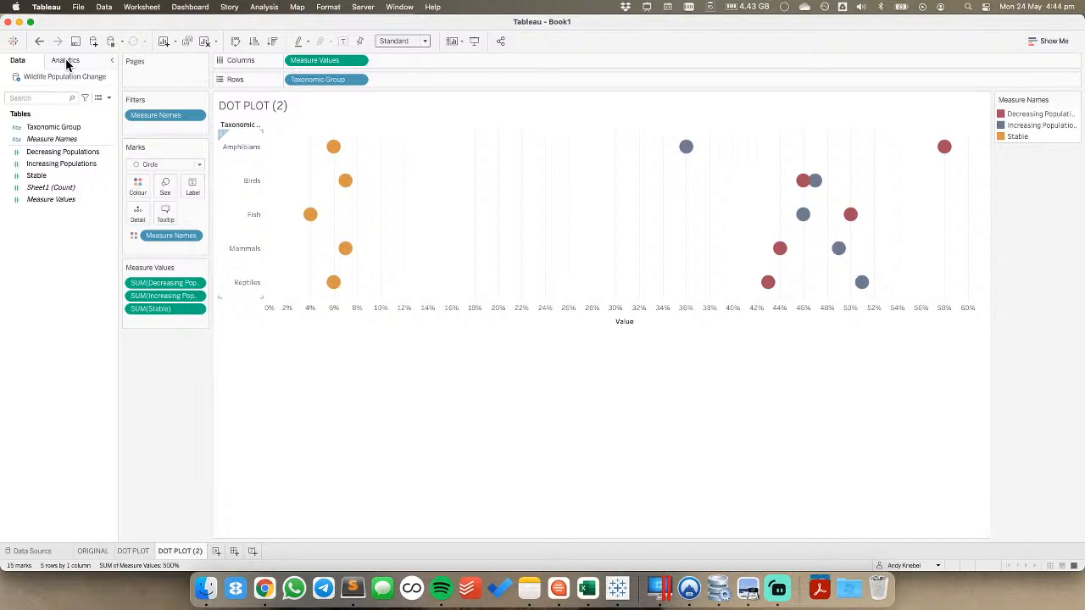
Add a second copy of Measure Values to the columns and show it as lines, with Measure Names as the path
left_click_drag(313, 60, 392, 60)
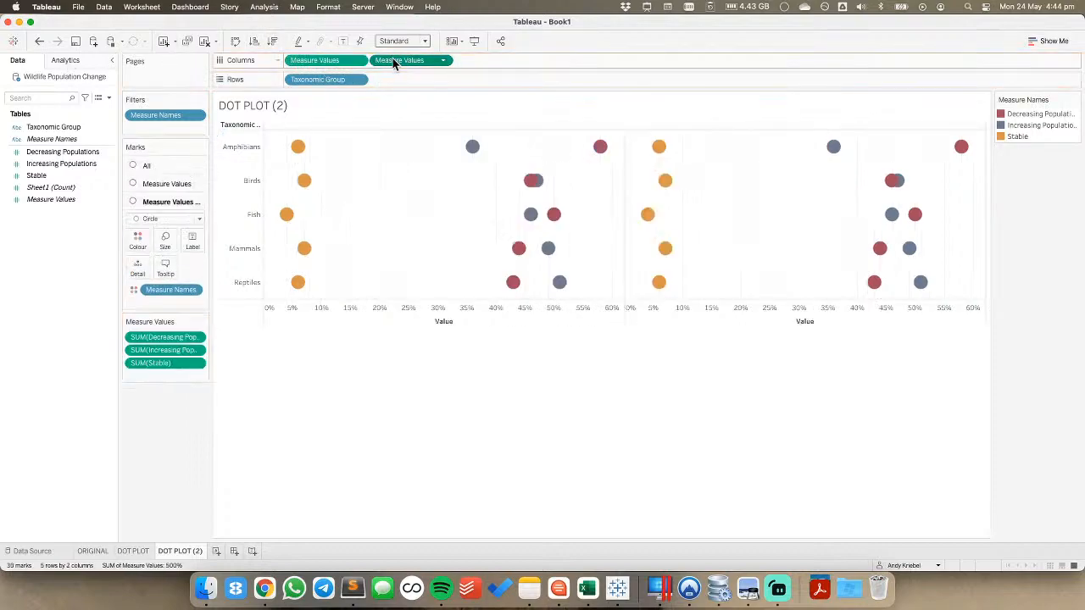
left_click(146, 220)
left_click(147, 257)
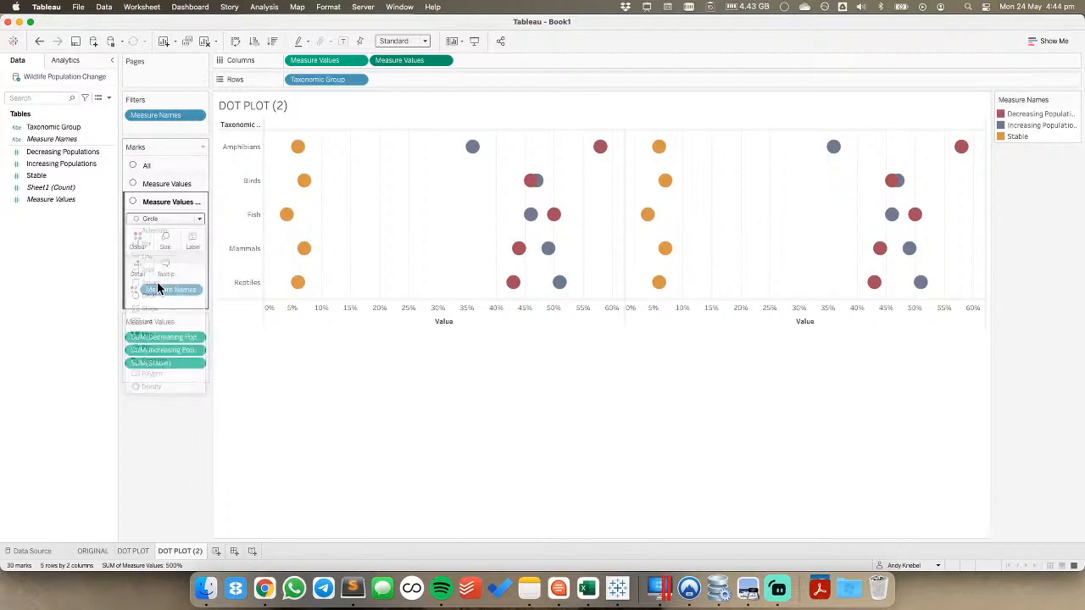
left_click_drag(161, 289, 193, 268)
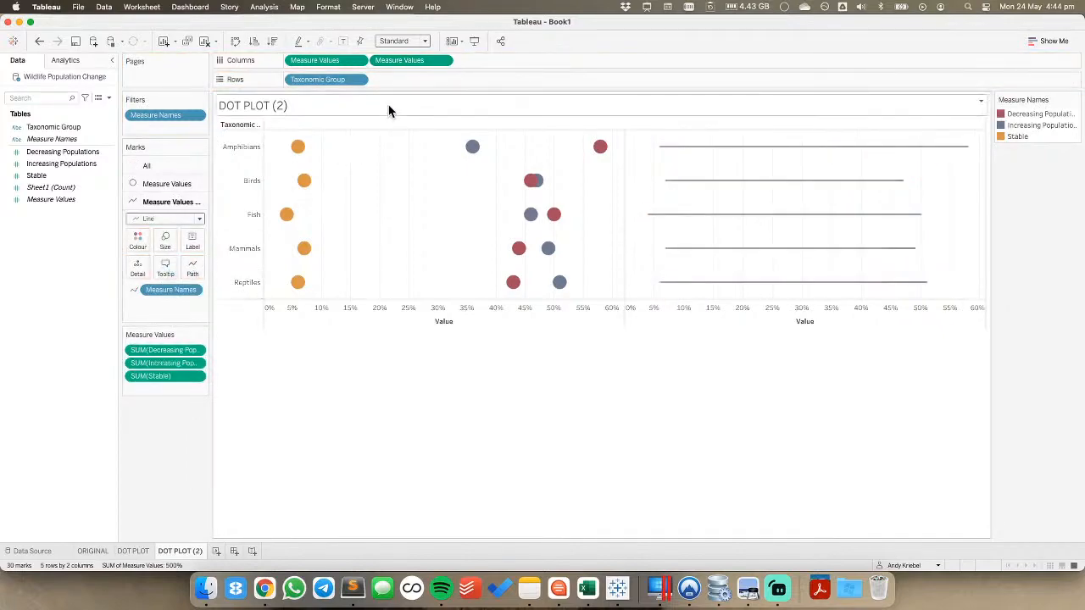
Combine the two Measure Values into a synchronised dual axis, with the circles in front of the lines
left_click(447, 61)
left_click(413, 183)
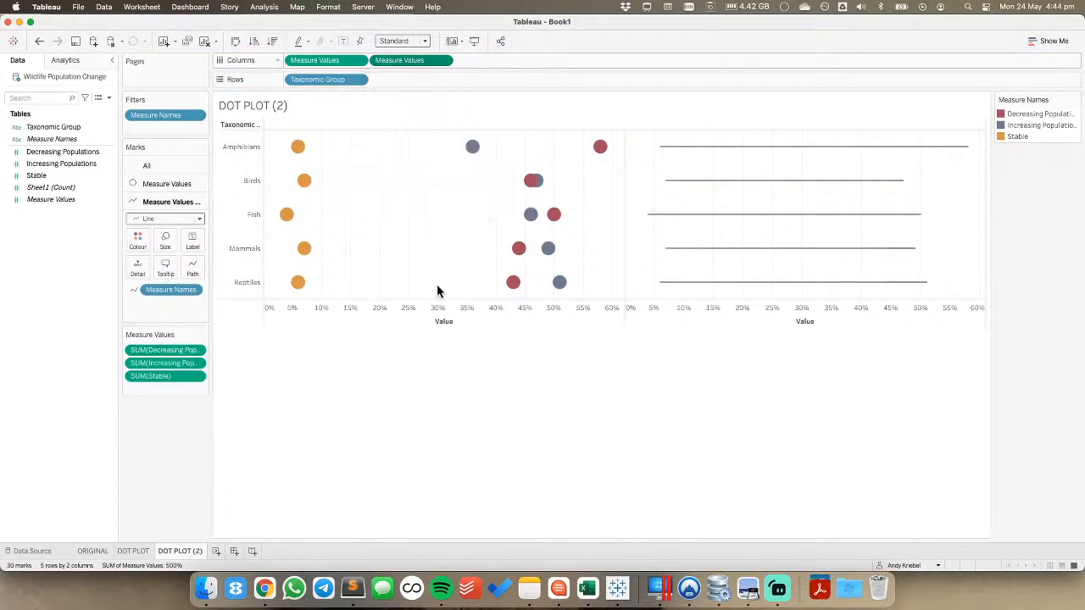
right_click(430, 335)
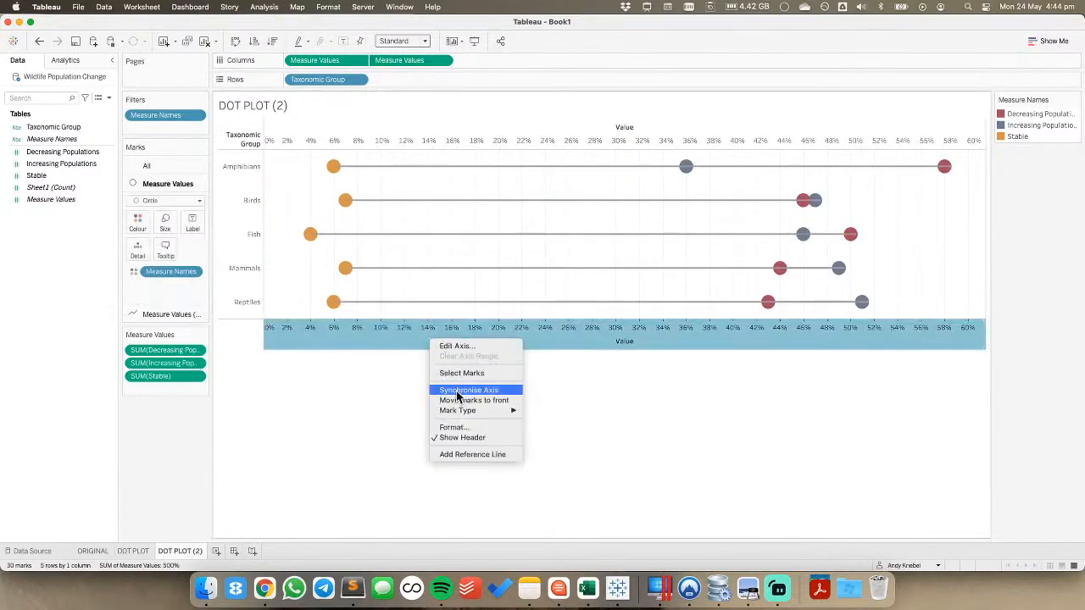
left_click(462, 391)
right_click(406, 331)
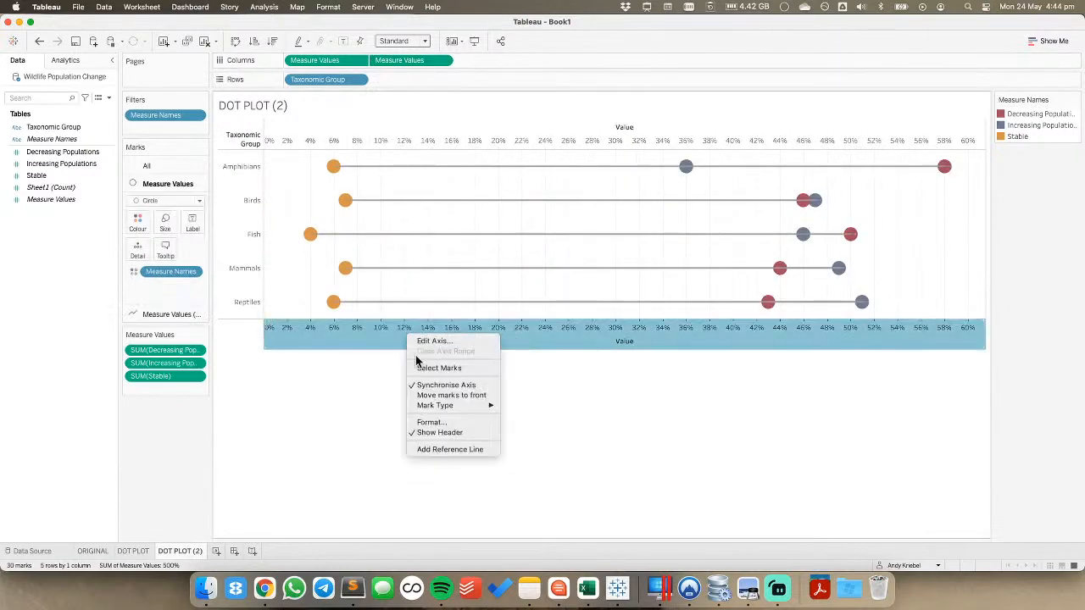
left_click(434, 396)
left_click(294, 196)
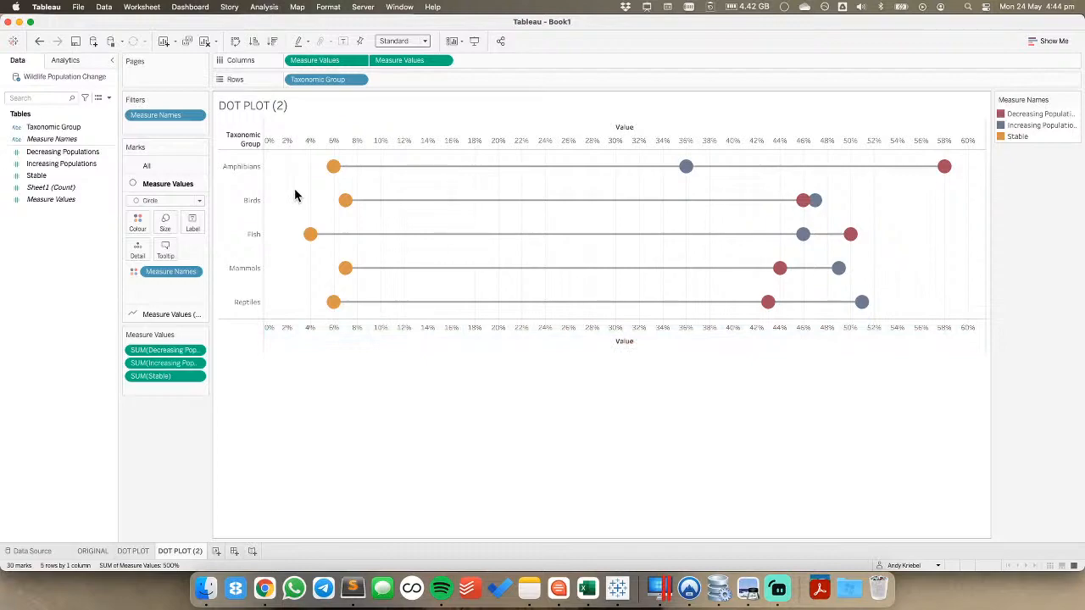
Rename the DOT PLOT (2) worksheet as BARBELL and duplicate it
left_click(142, 552)
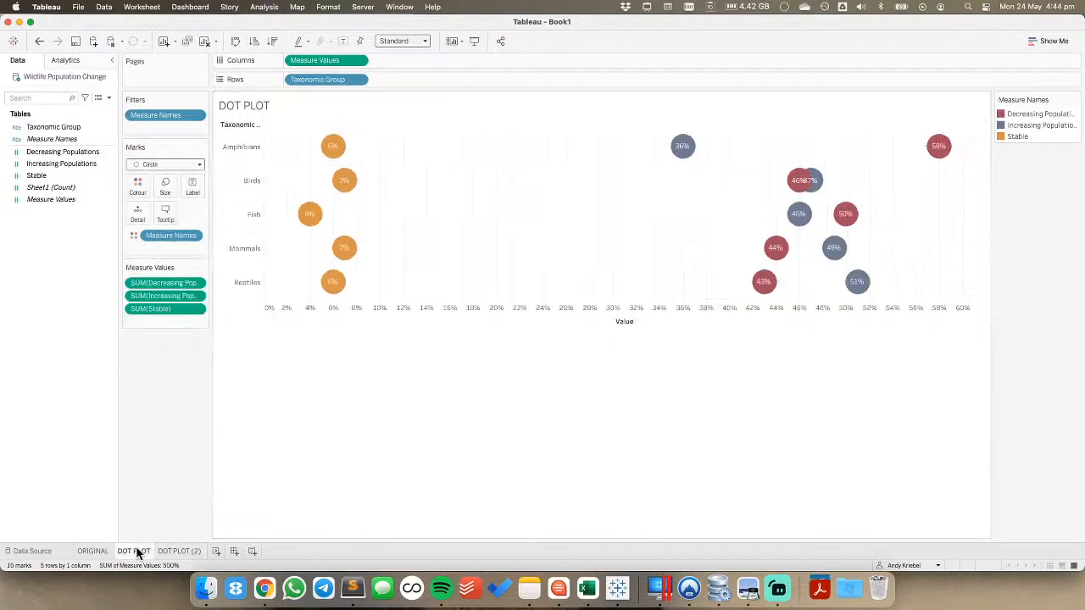
left_click(185, 552)
double_click(185, 552)
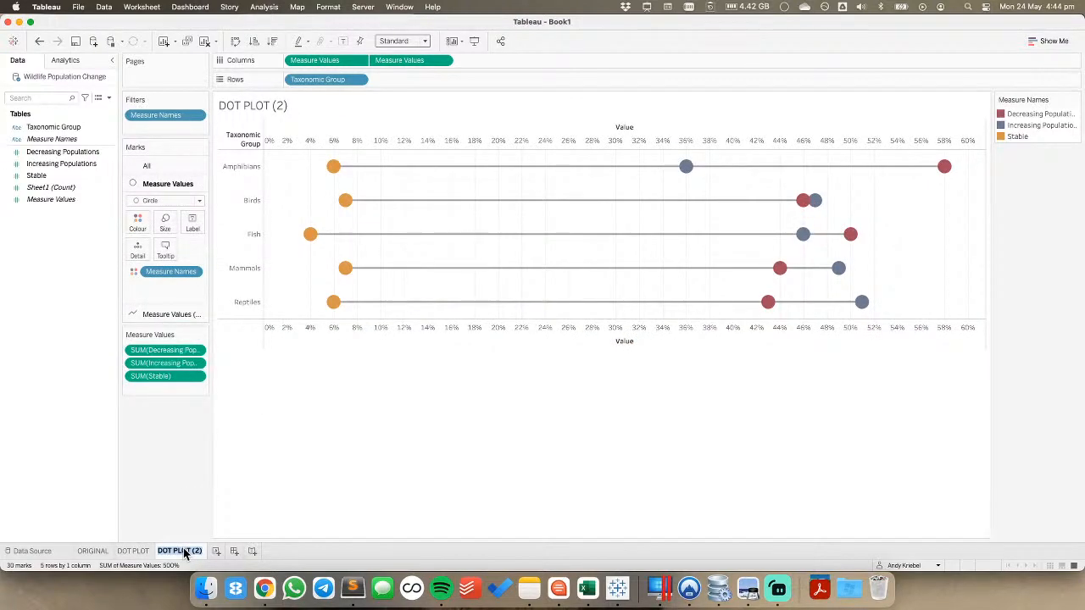
type("BAR")
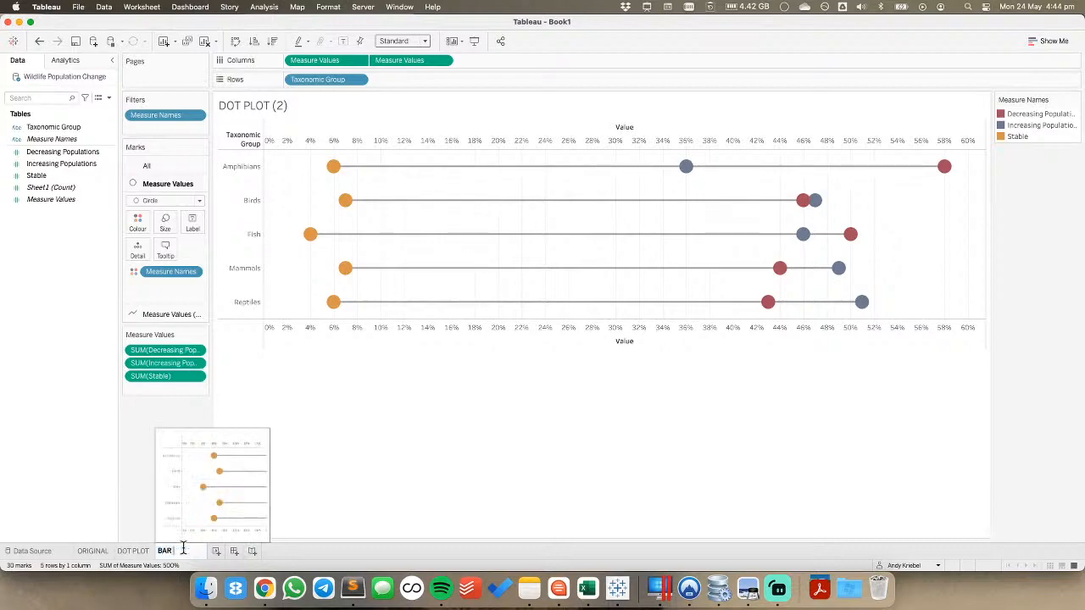
key("Return")
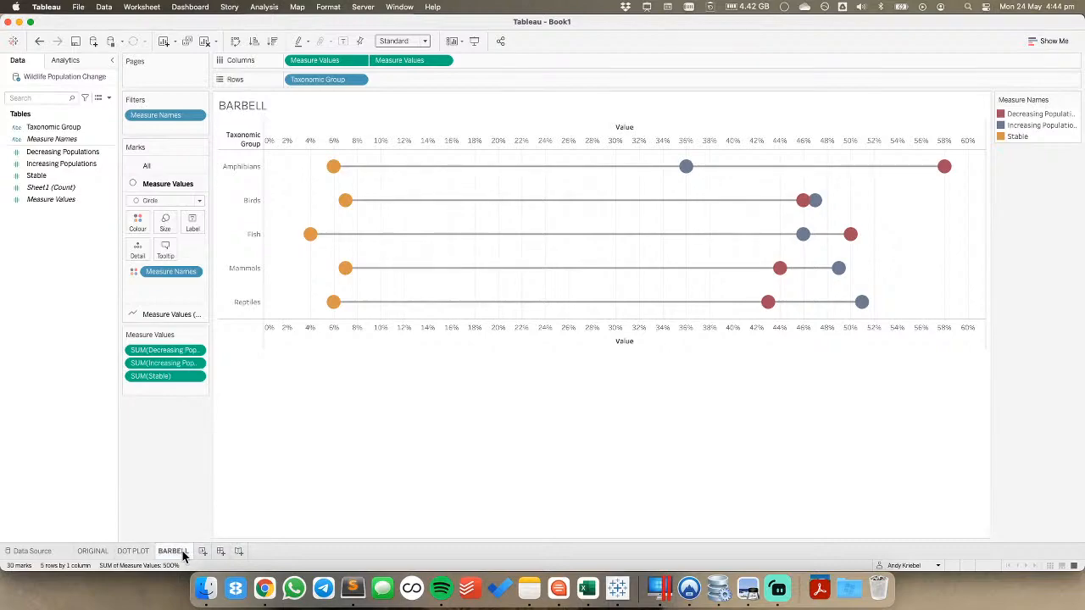
right_click(182, 551)
left_click(226, 452)
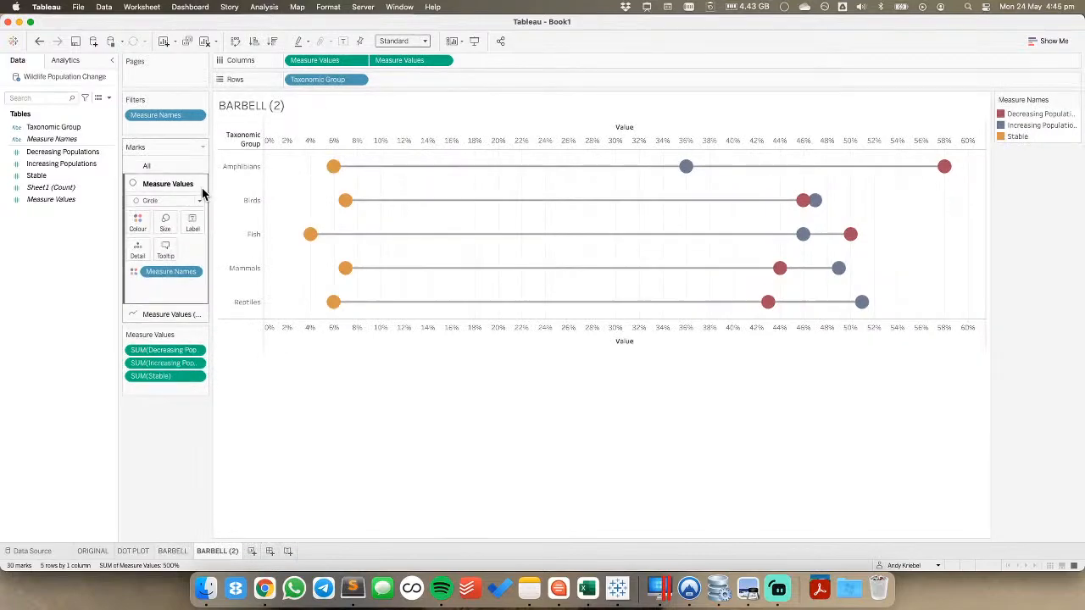
Thicken the connecting lines on the duplicated barbell sheet to nearly the maximum size
left_click(164, 314)
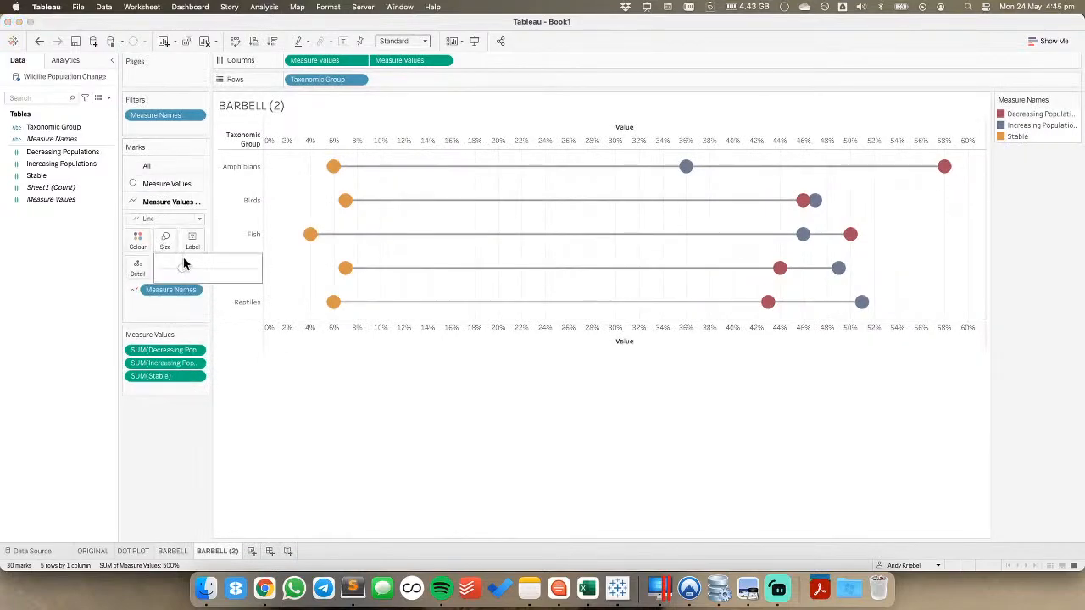
left_click_drag(196, 271, 246, 271)
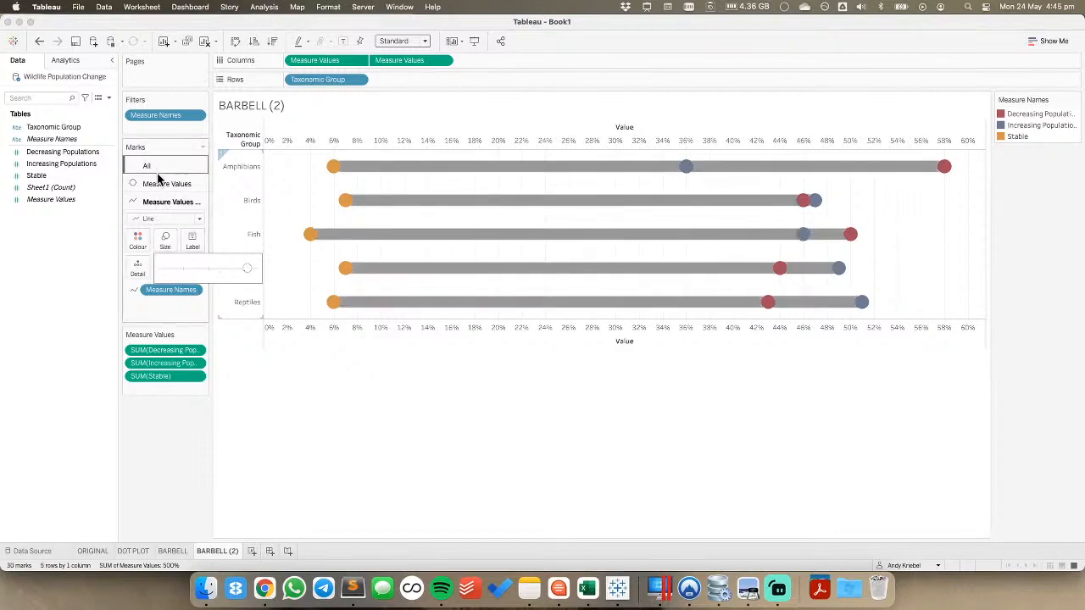
left_click_drag(247, 269, 251, 272)
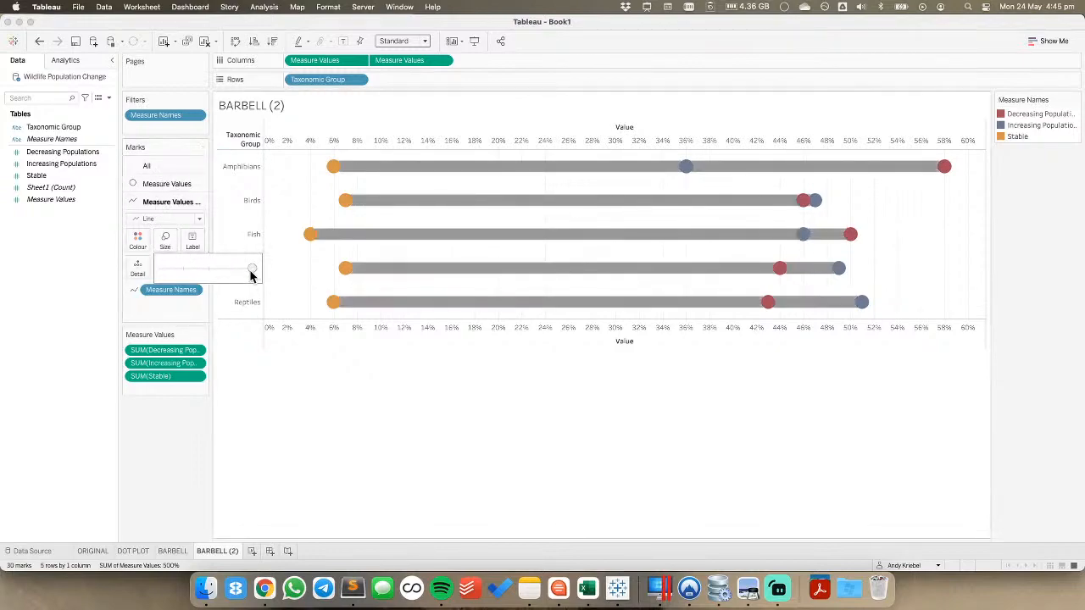
Shrink the circles to fit inside the thick lines and give them a white border
left_click(172, 184)
left_click(165, 222)
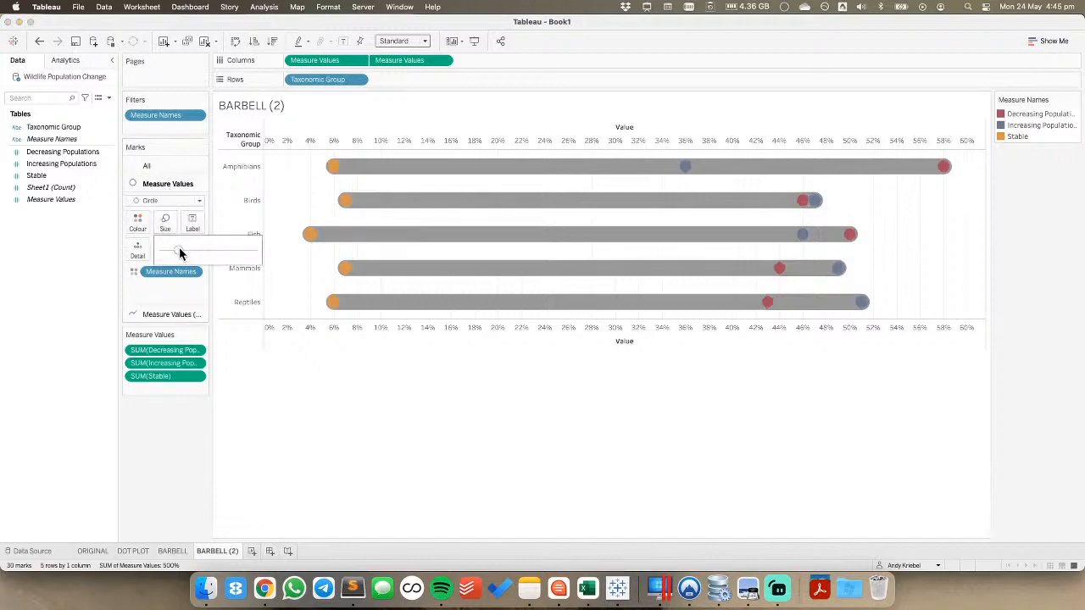
left_click(138, 222)
left_click(185, 317)
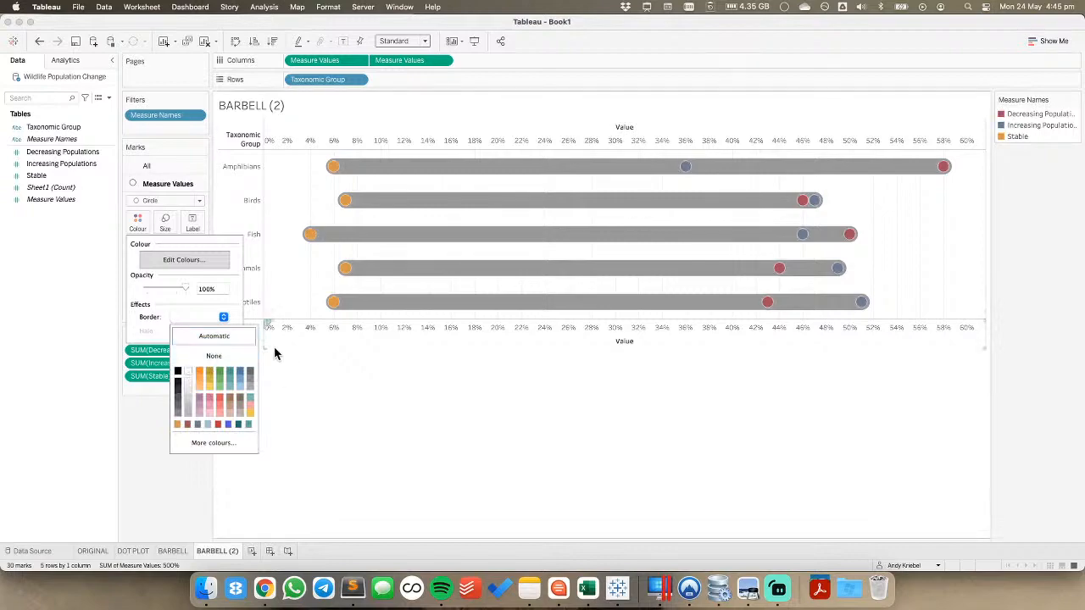
left_click(156, 178)
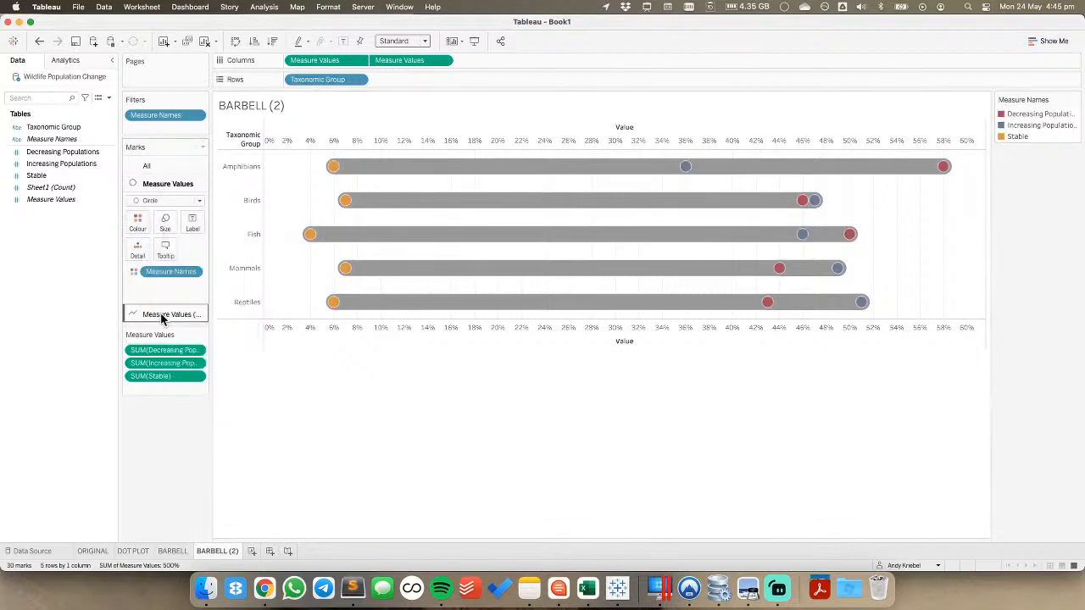
Colour the thick connecting lines light grey
left_click(157, 314)
left_click(136, 242)
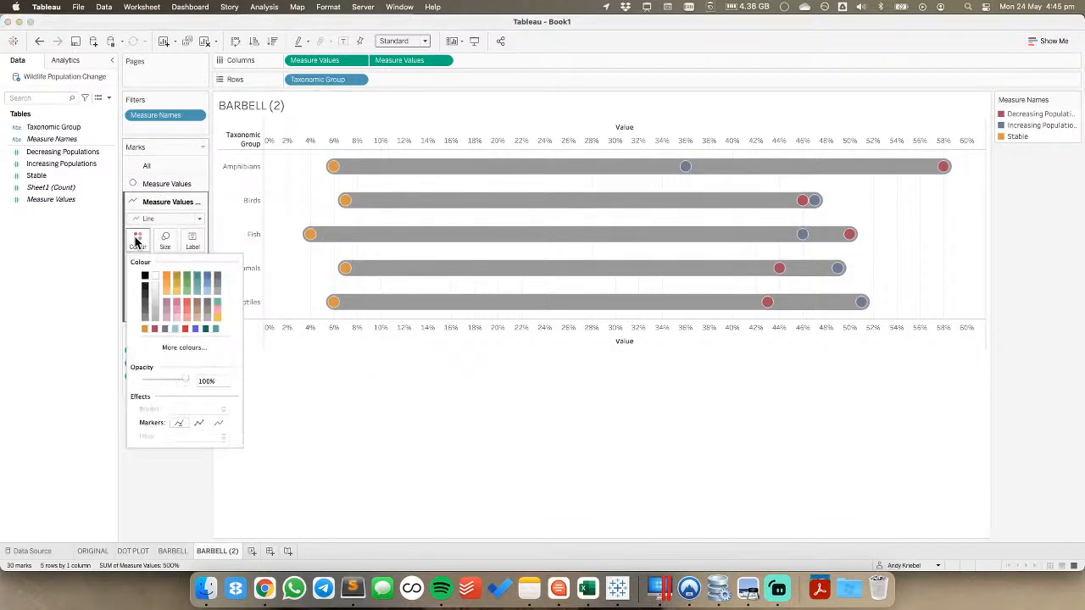
left_click(155, 297)
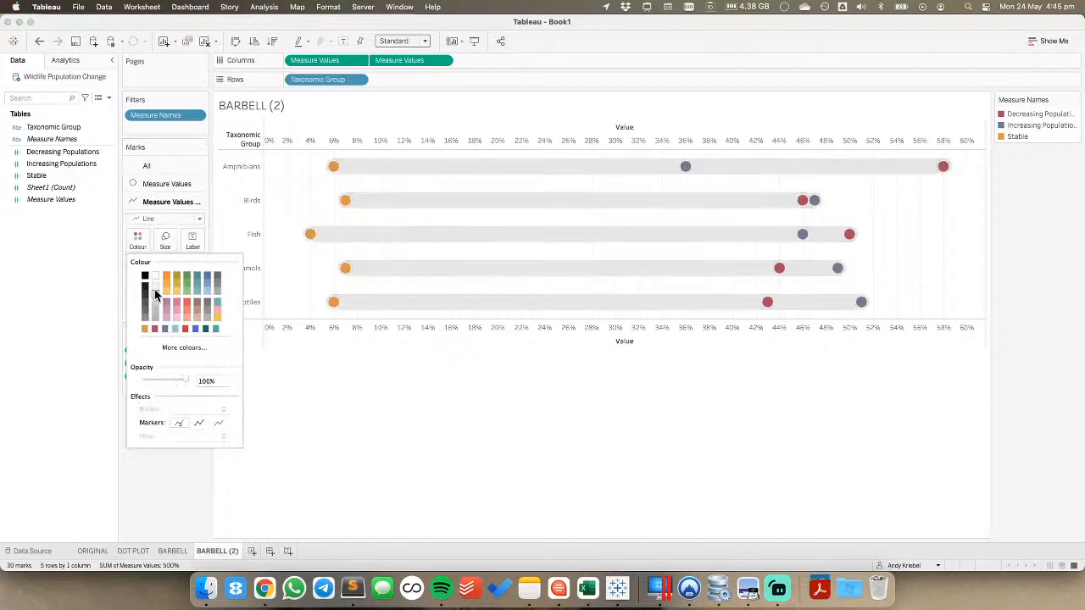
Colour the thick connecting lines a slightly darker grey and rename the worksheet PEAS IN A POD
left_click(155, 304)
left_click(310, 357)
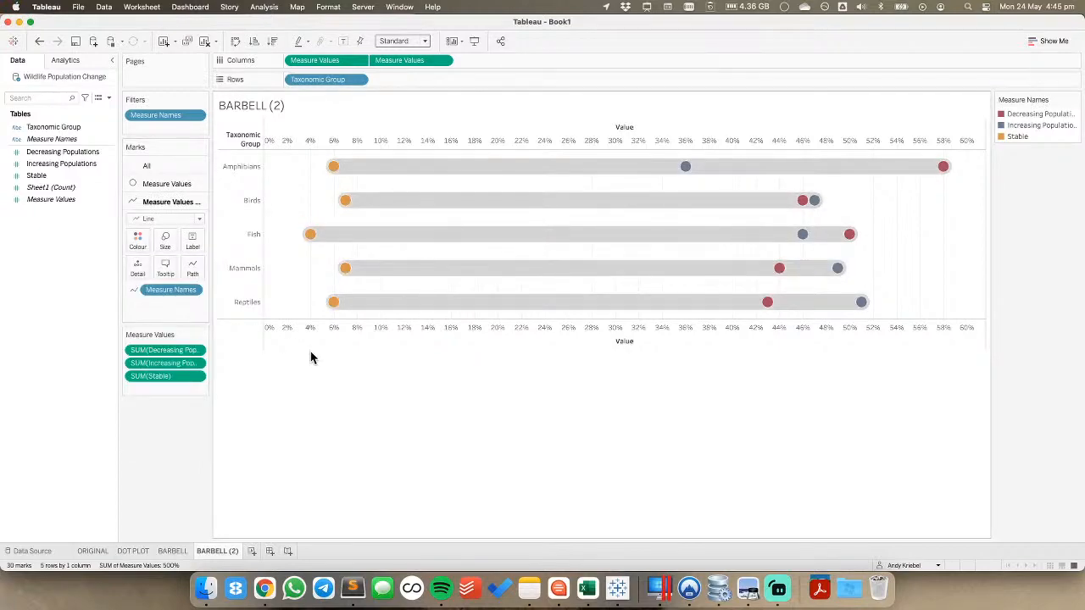
double_click(211, 551)
type("P")
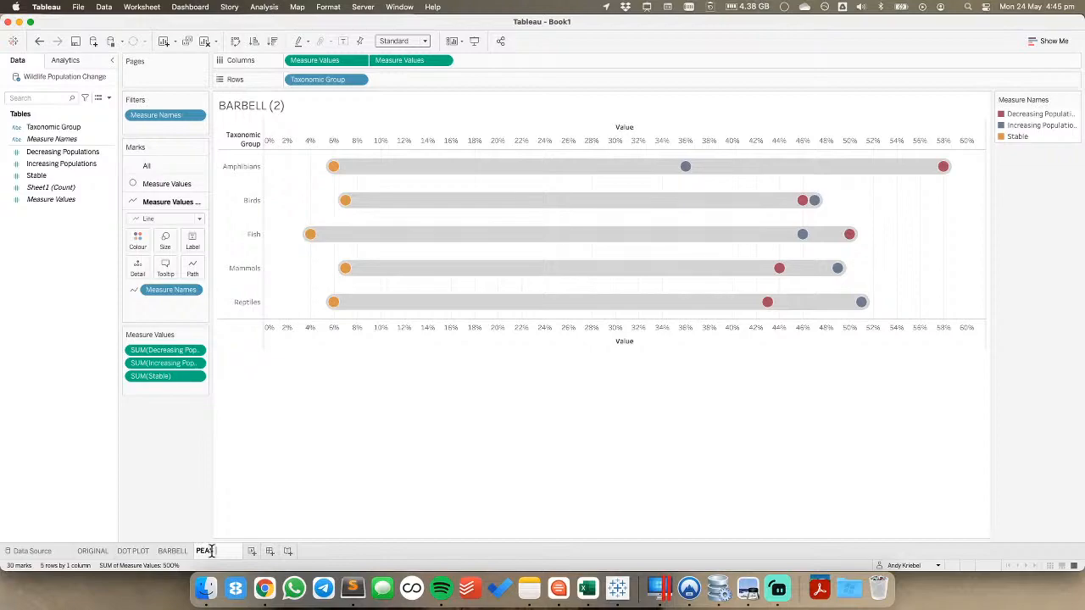
type("EAS IN A POD")
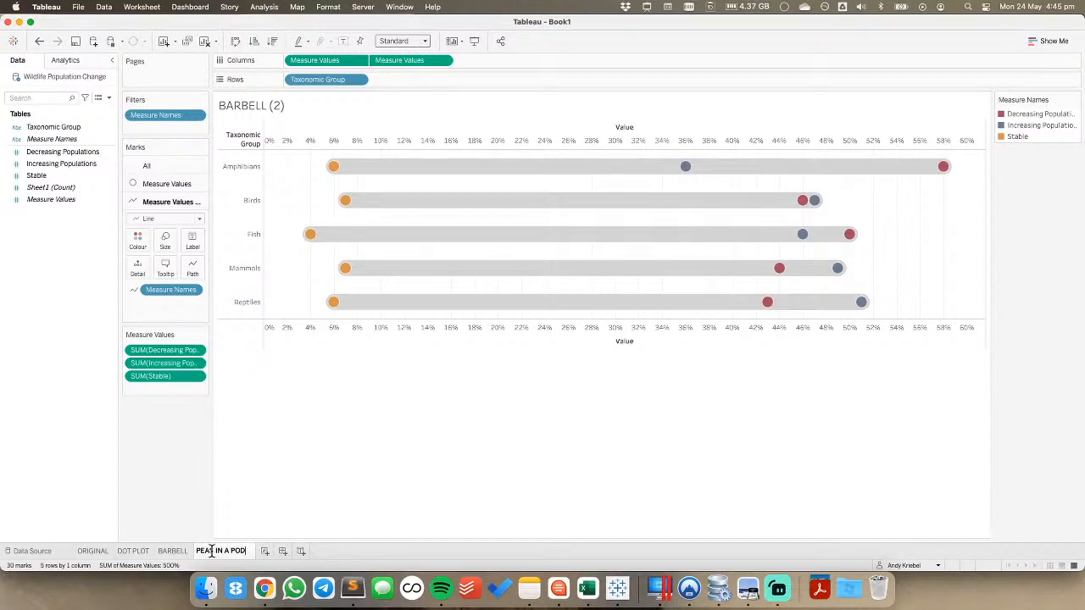
key("Return")
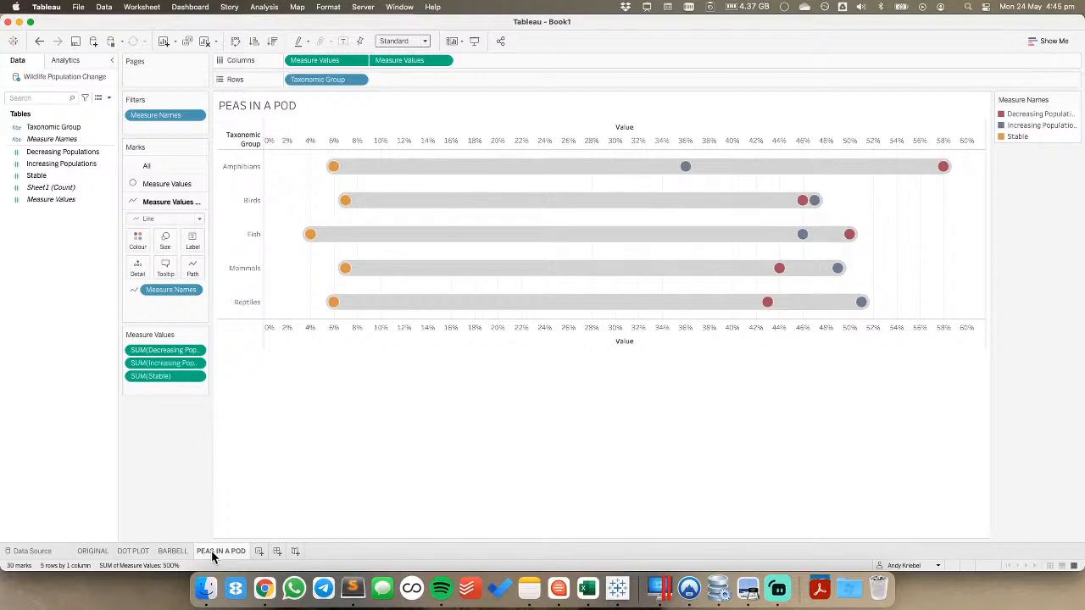
Add a new worksheet and plot Decreasing Populations and Increasing Populations together on one shared vertical axis
left_click(260, 552)
left_click_drag(77, 126, 93, 242)
mouse_move(58, 154)
left_mouse_down()
mouse_move(305, 104)
mouse_move(328, 89)
left_mouse_up()
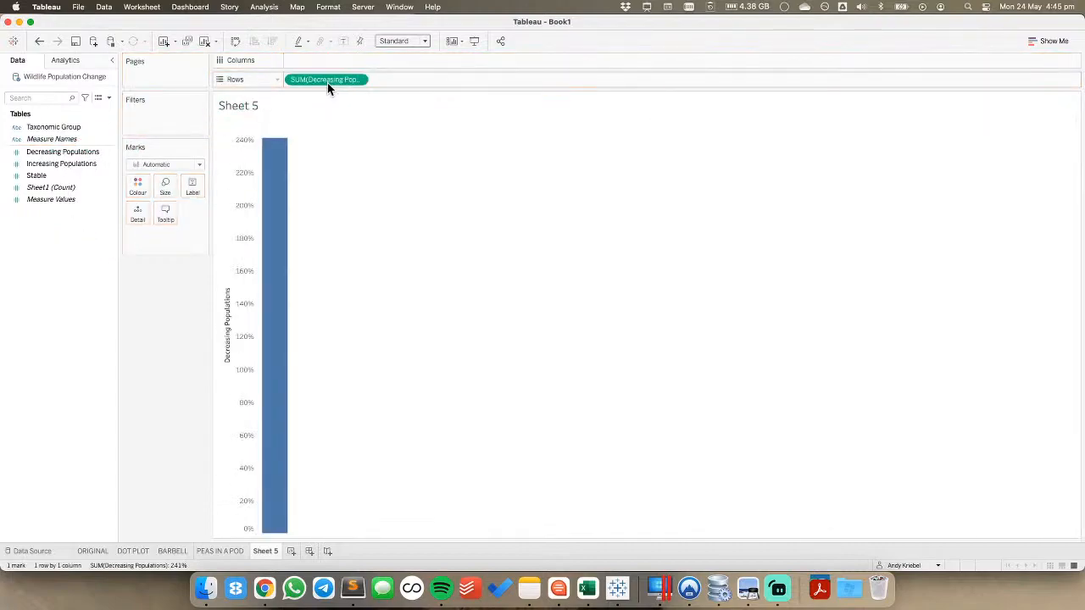
left_click_drag(61, 164, 60, 163)
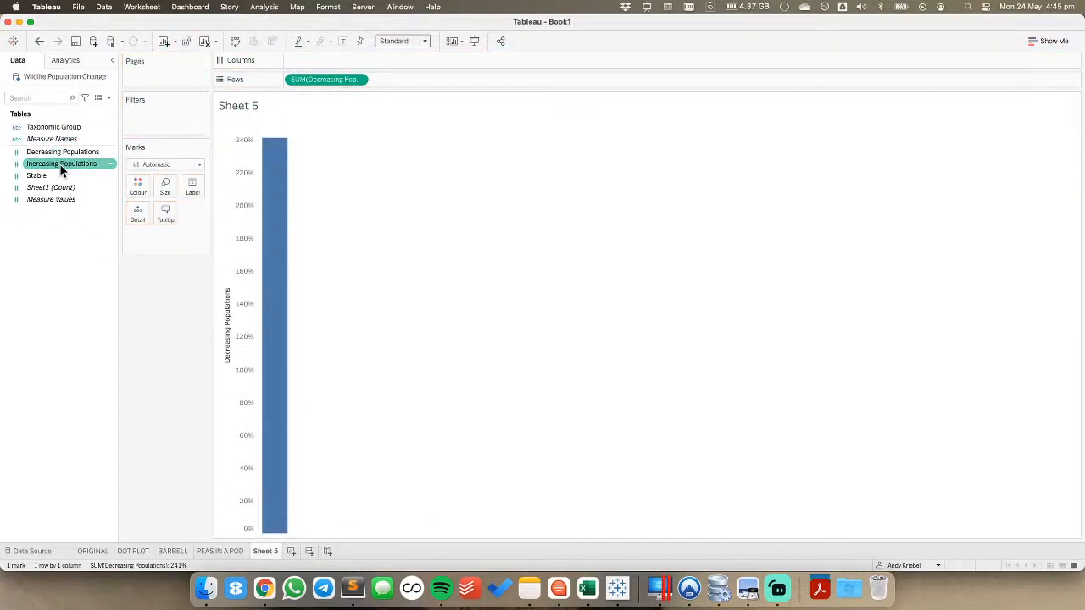
left_click(60, 165)
left_click_drag(60, 169, 230, 229)
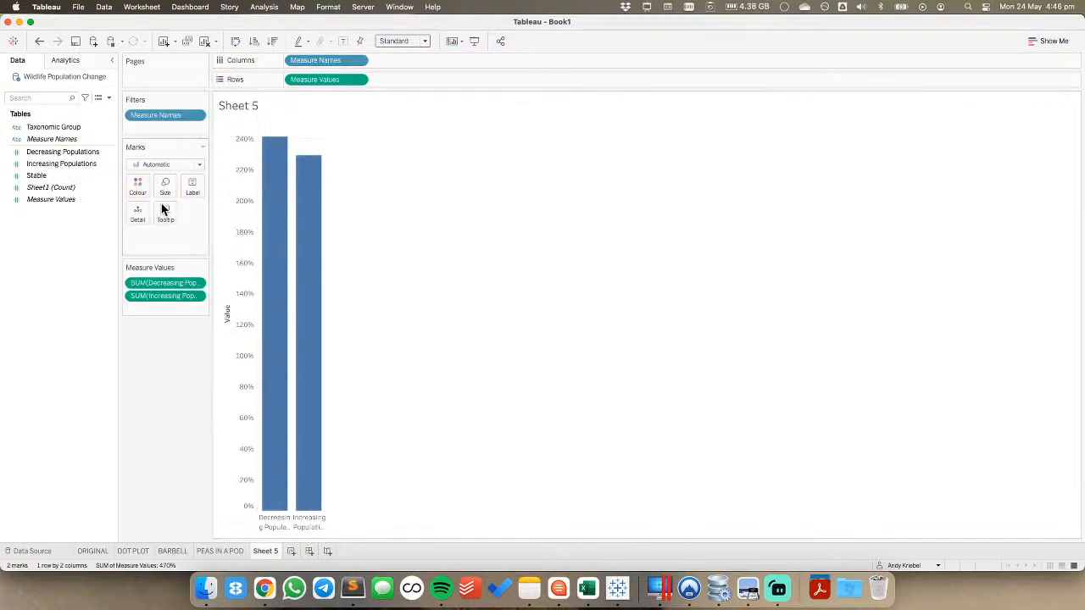
Change the bars to a line chart with a separate line for each Taxonomic Group
left_click(132, 163)
left_click(143, 200)
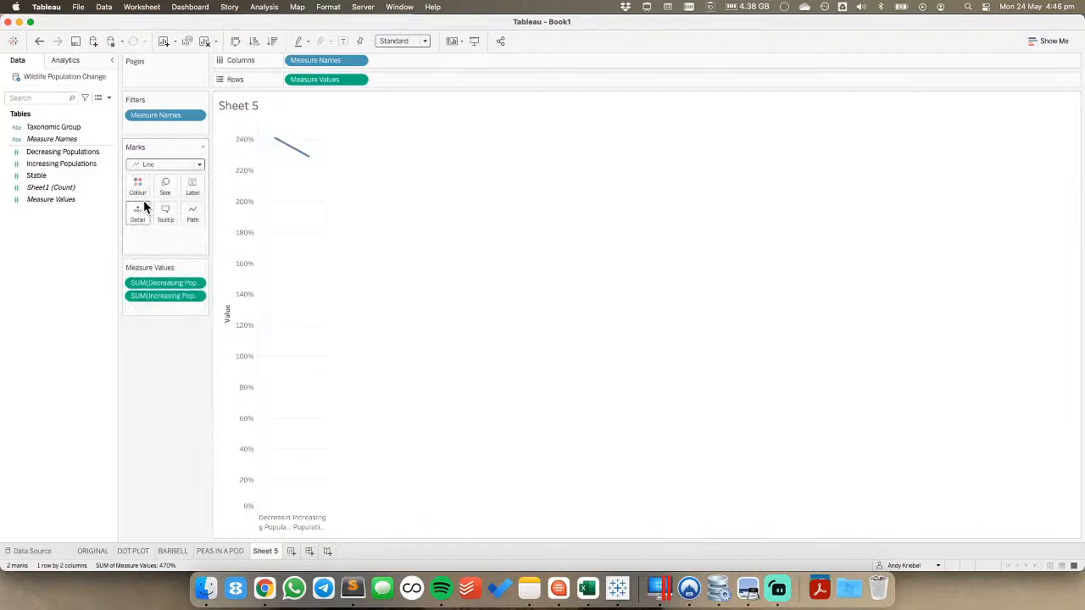
left_click_drag(55, 128, 138, 214)
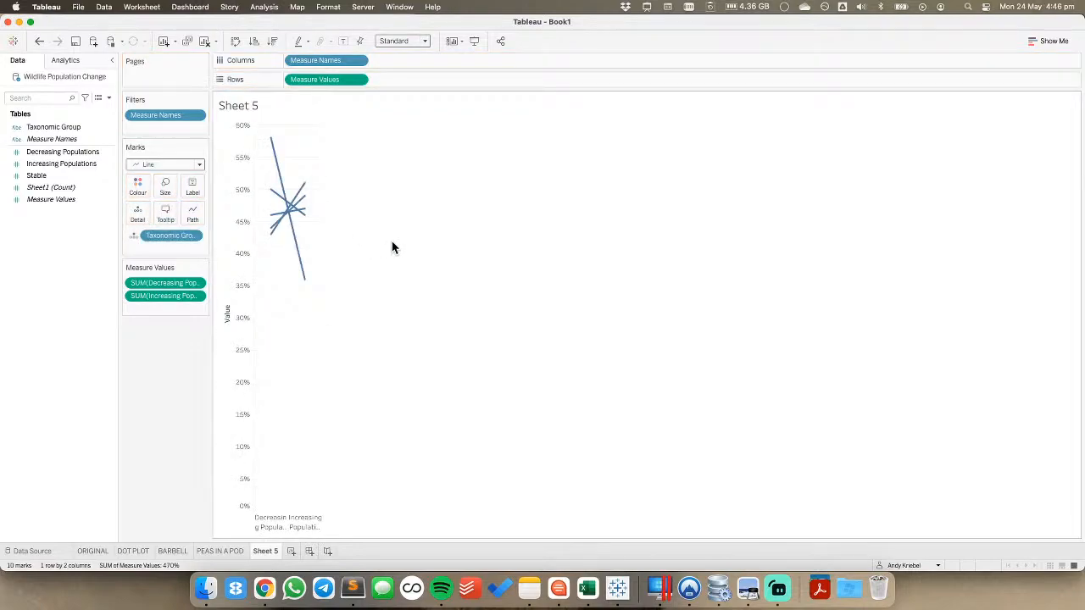
Widen the slope chart and reorder its measures so Increasing Populations comes before Decreasing Populations
key("super+Right")
key("super+Right")
key("super+Right")
key("super+Right")
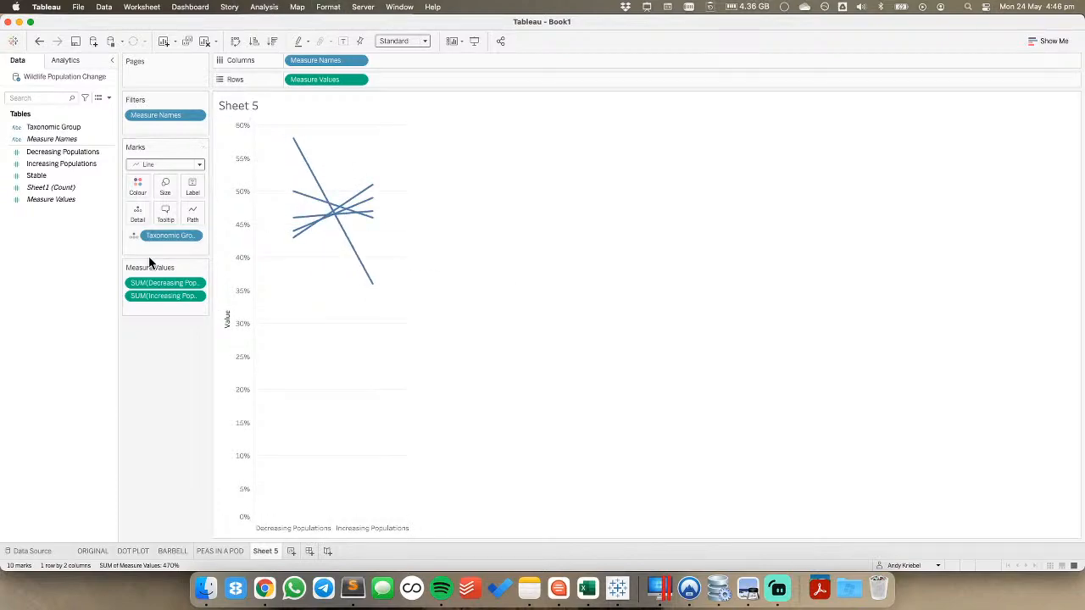
left_click_drag(150, 282, 155, 310)
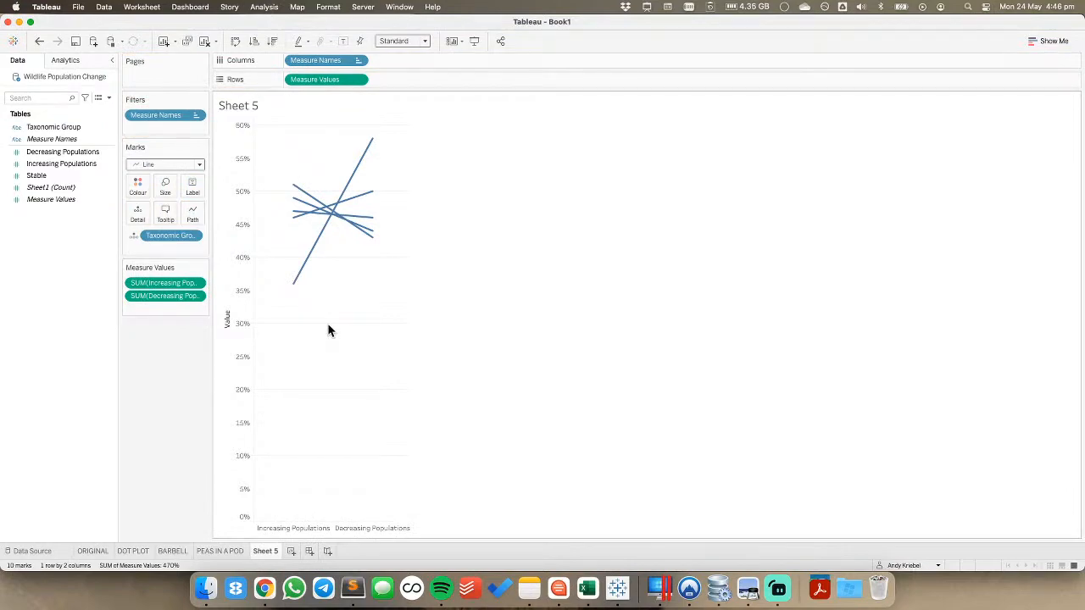
Create a calculated field INCREASE > DECREASE testing whether Increasing Populations exceeds Decreasing Populations, and colour the lines by it
right_click(38, 245)
left_click(61, 250)
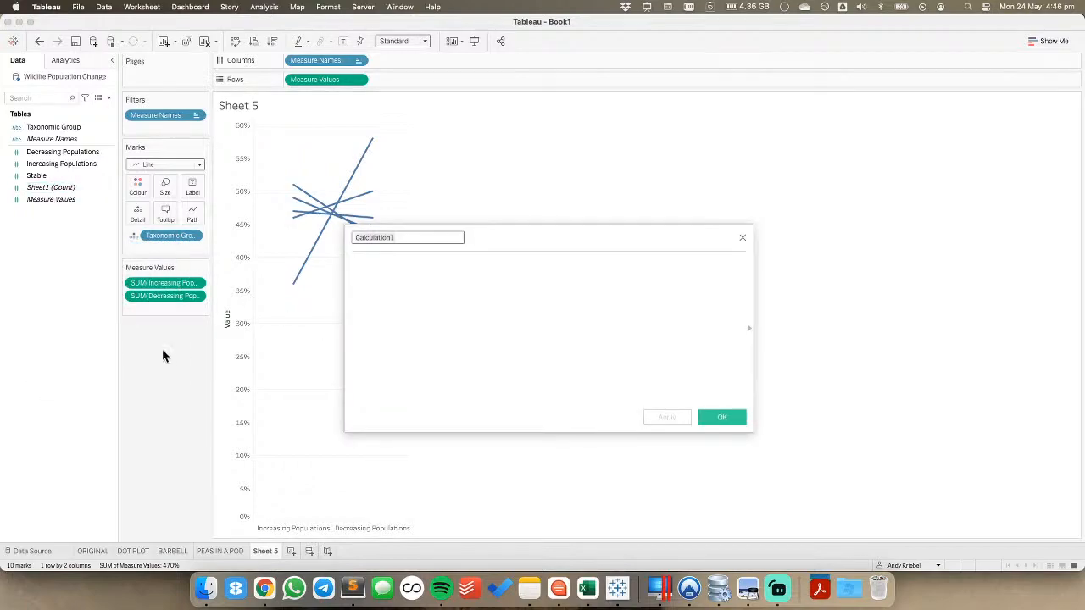
type("INCREASE > DECREASE")
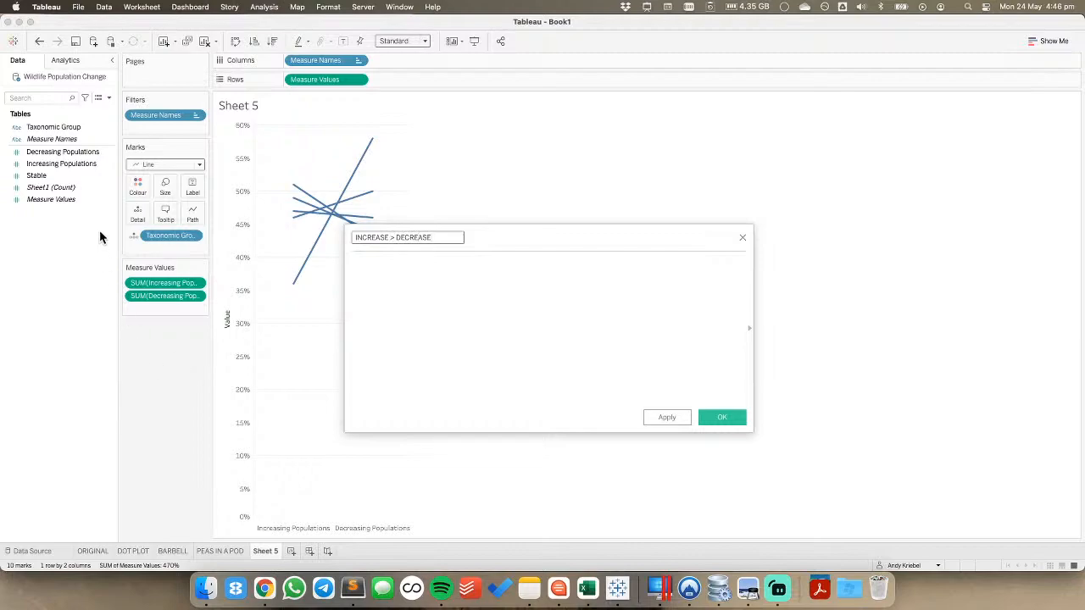
left_click_drag(76, 164, 540, 323)
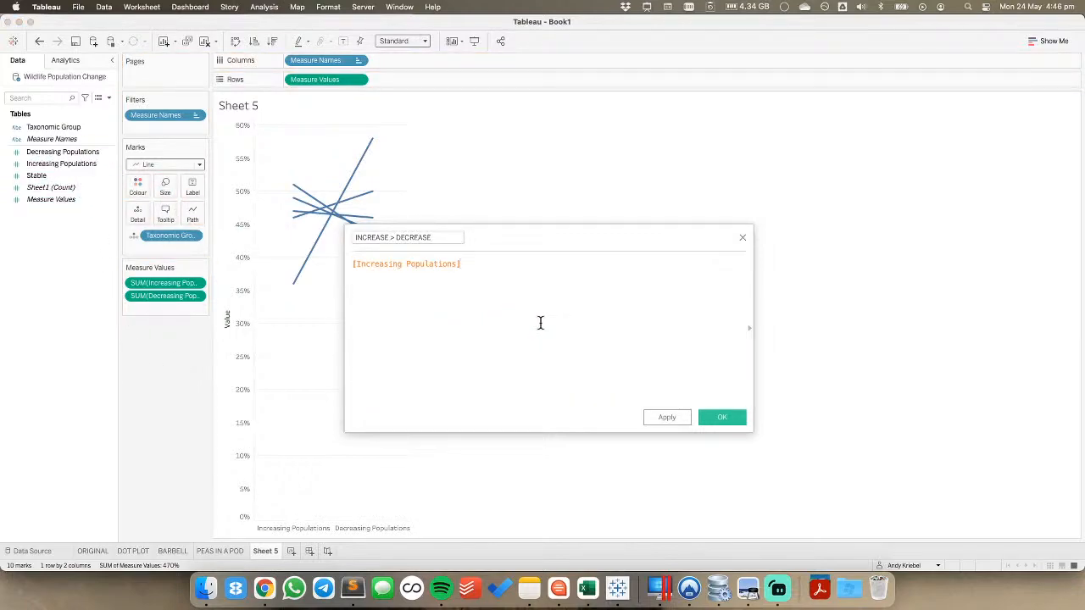
left_click_drag(65, 152, 674, 293)
left_click(730, 419)
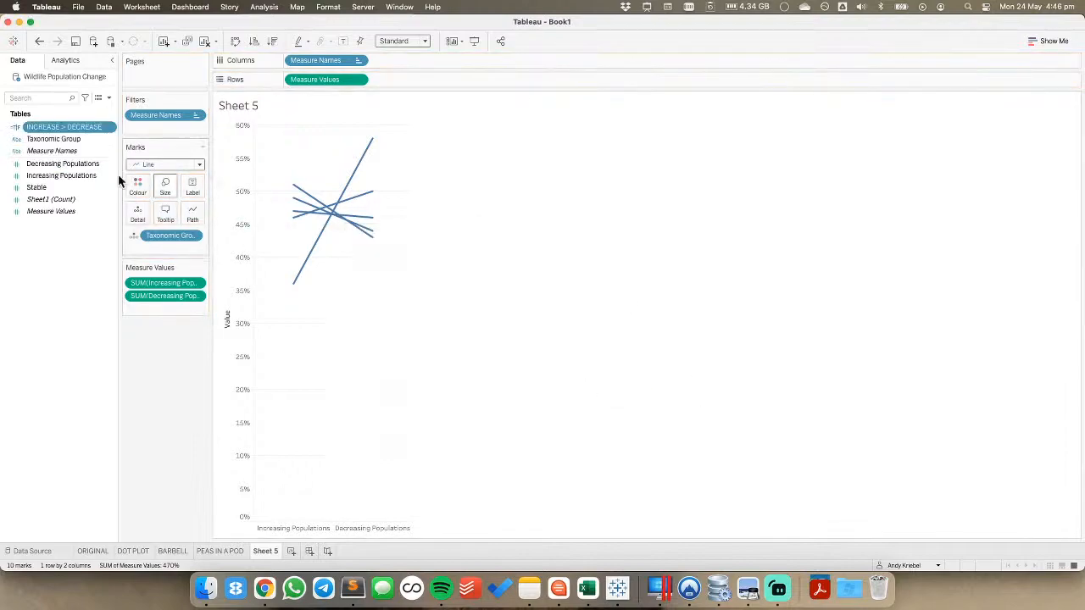
left_click_drag(59, 136, 168, 235)
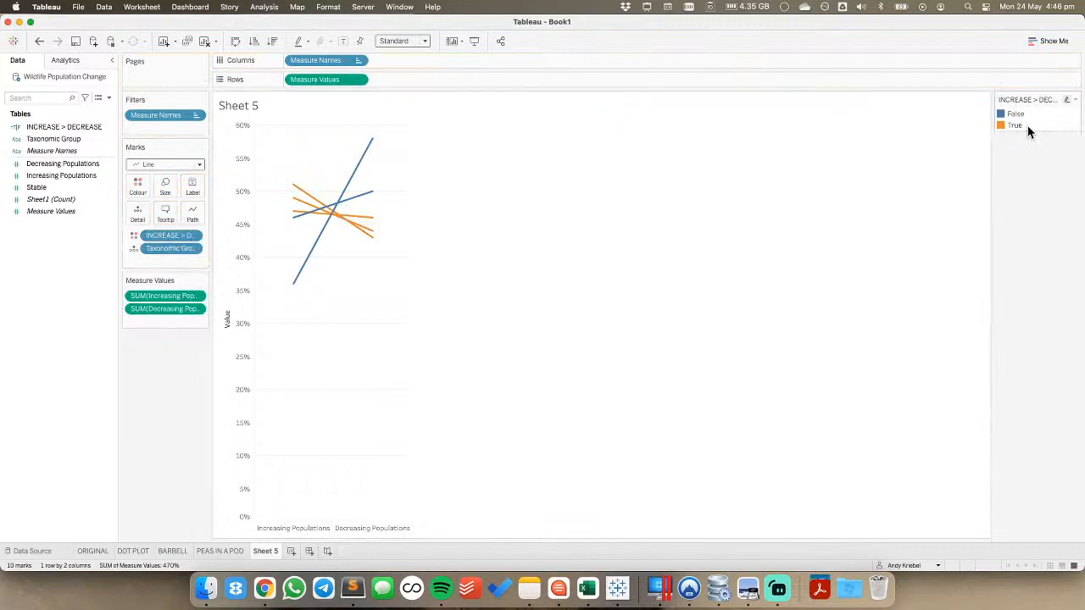
Open the custom colour of the True item for editing, and copy the slate gray hex code 6D7A92 from the Coolors palette in Chrome
double_click(1028, 125)
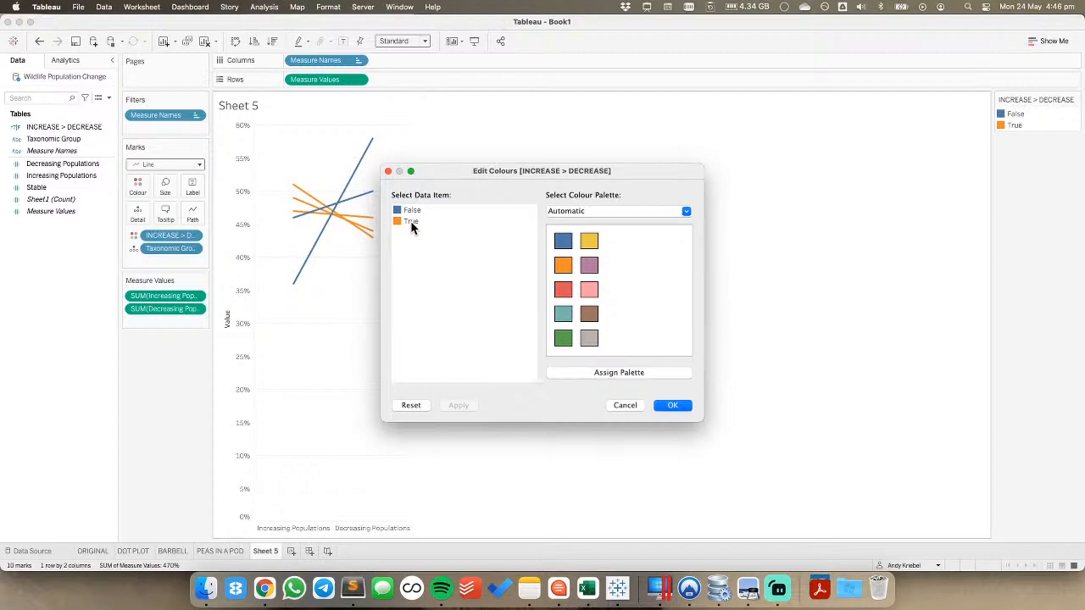
left_click(623, 211)
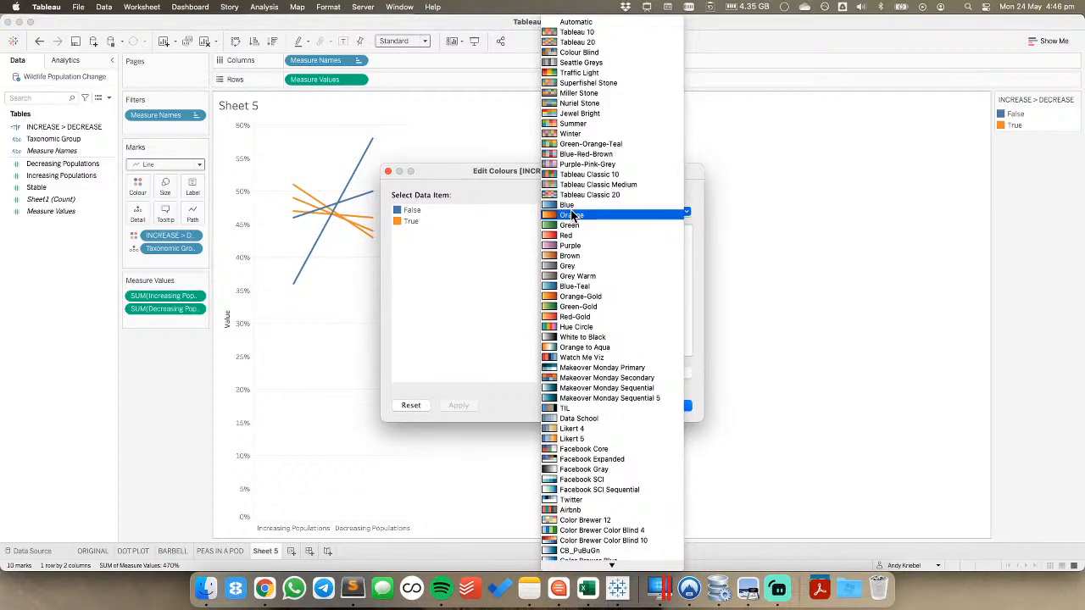
left_click(455, 232)
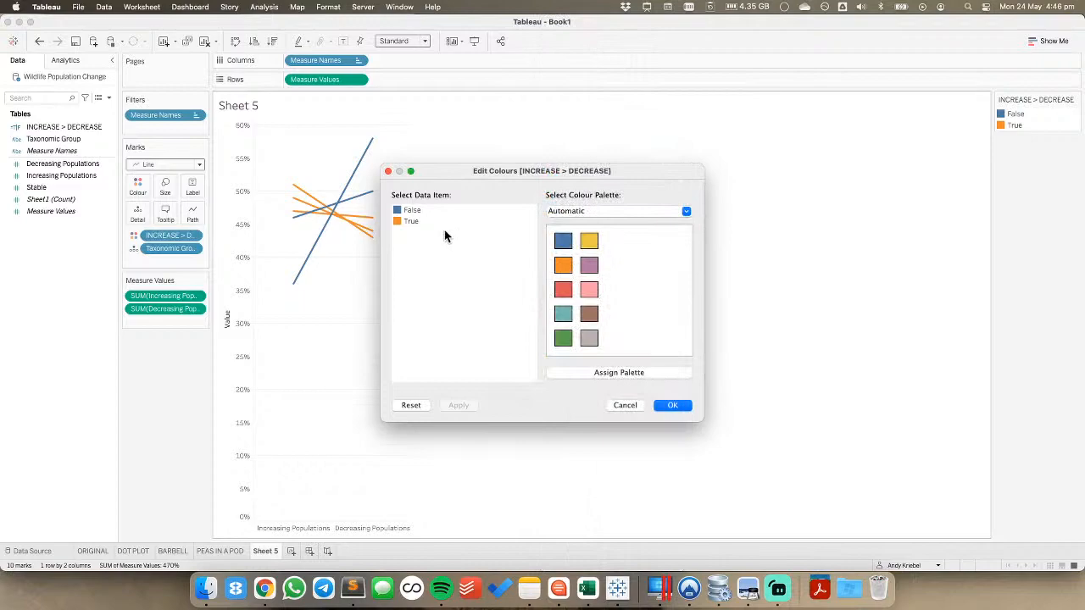
double_click(407, 222)
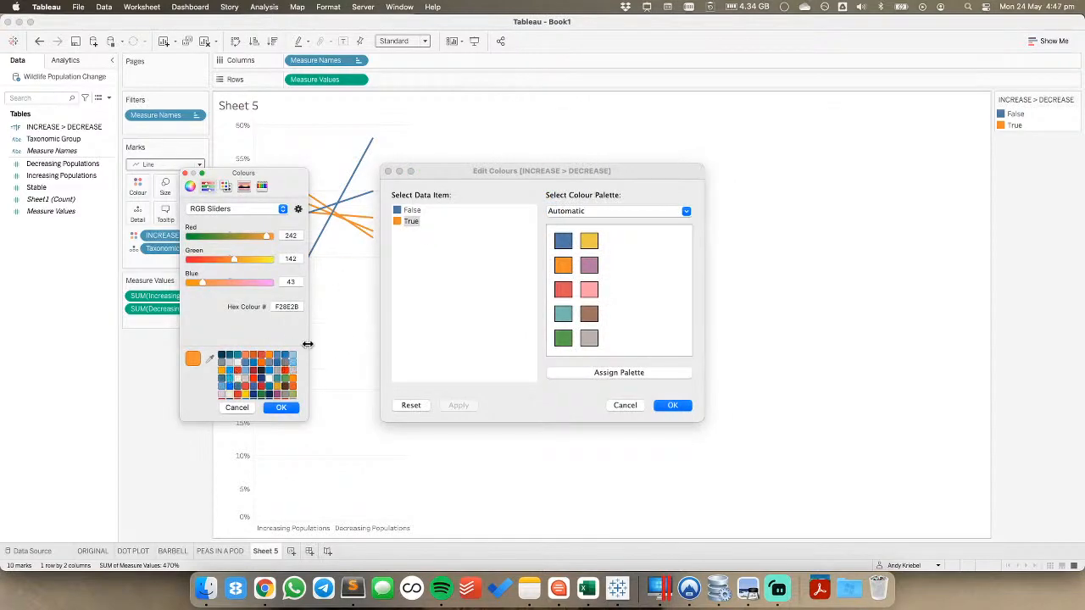
key("super+Tab")
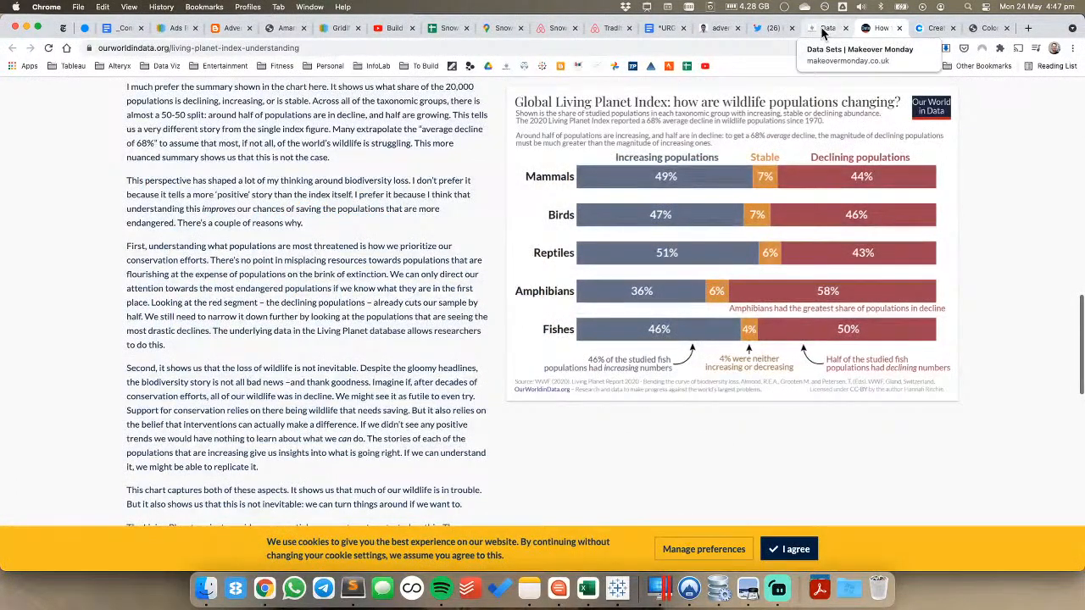
left_click(935, 28)
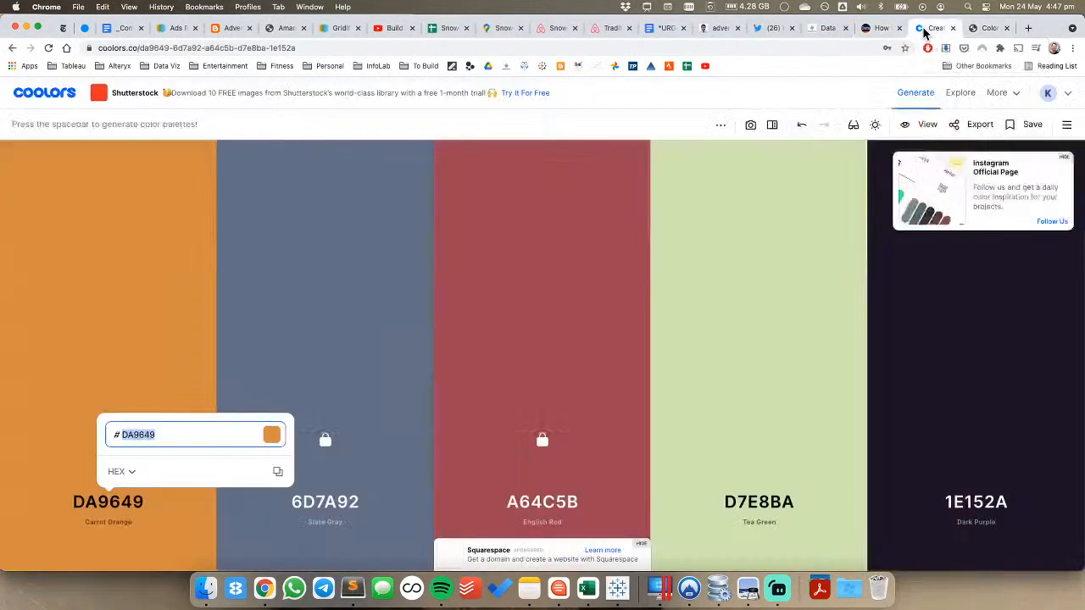
left_click(327, 505)
key("super+c")
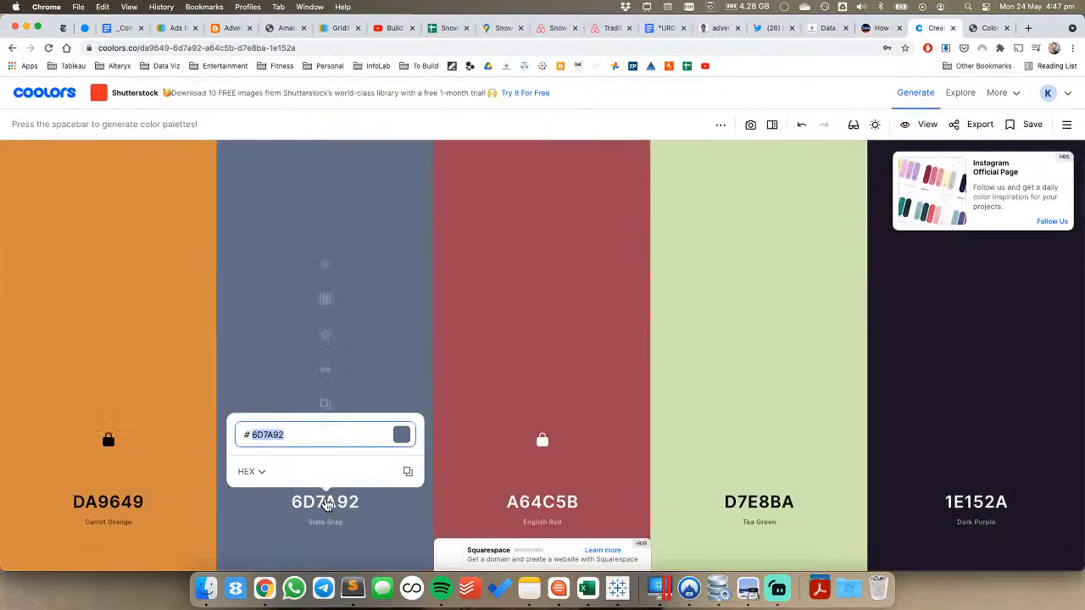
Switch back to Tableau and set the True item's colour to hex 6D7A92
key("super+Tab")
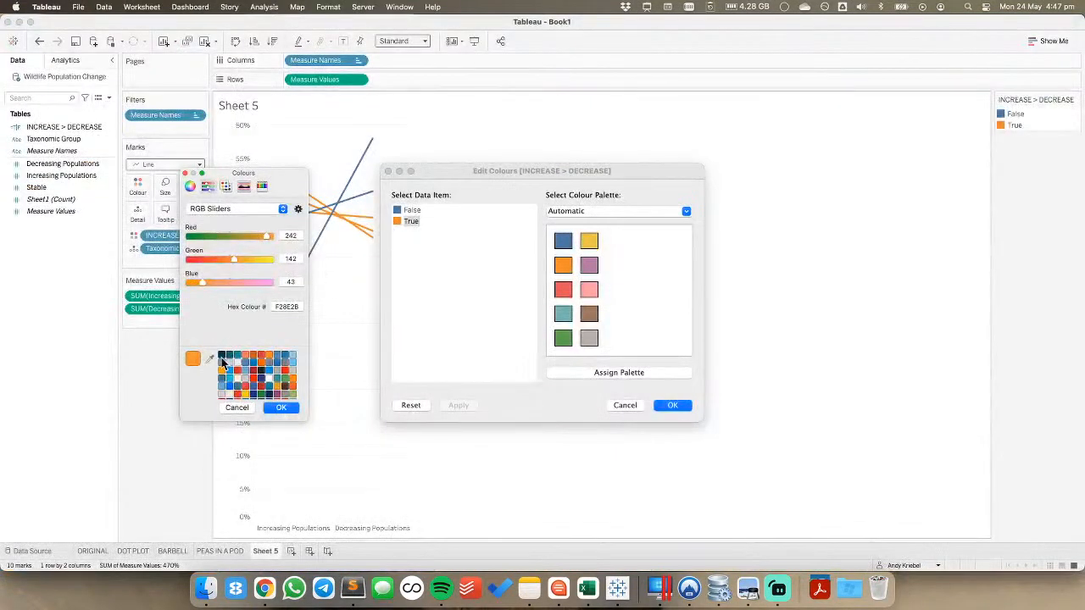
double_click(285, 307)
key("super+v")
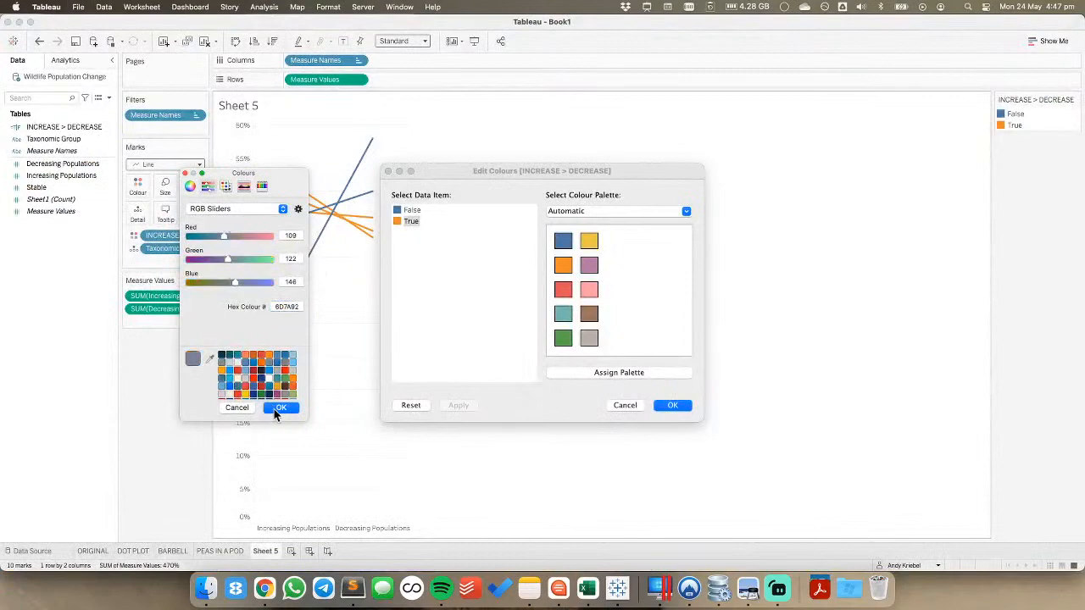
left_click(276, 411)
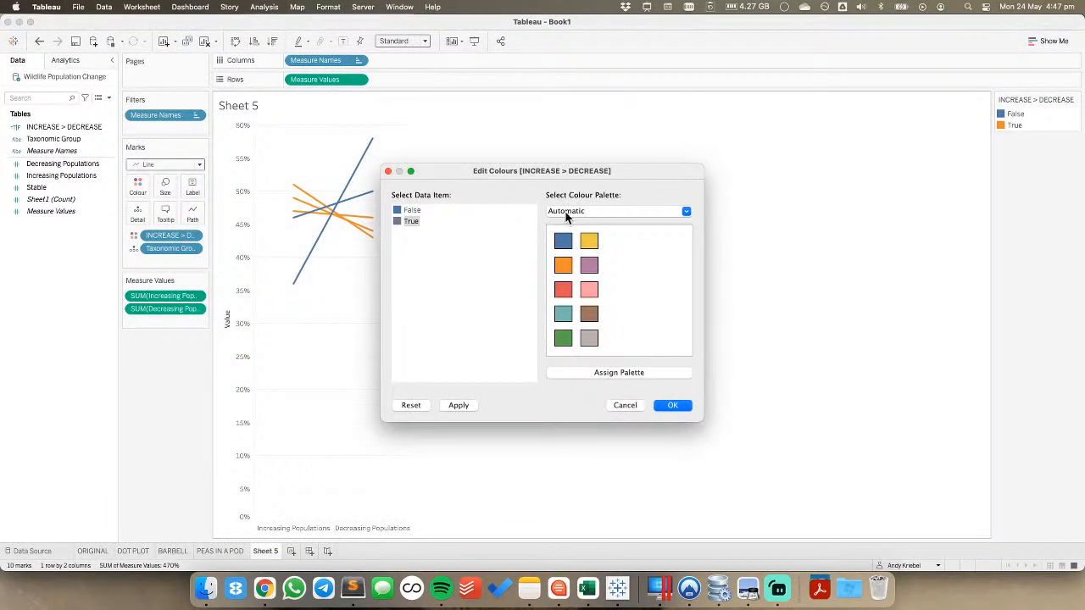
Assign False a light grey from the Seattle Greys palette, apply the colours, and move True above False in the legend
left_click(568, 213)
left_click(573, 73)
left_click(412, 210)
left_click(570, 208)
scroll(581, 184, "up", 2)
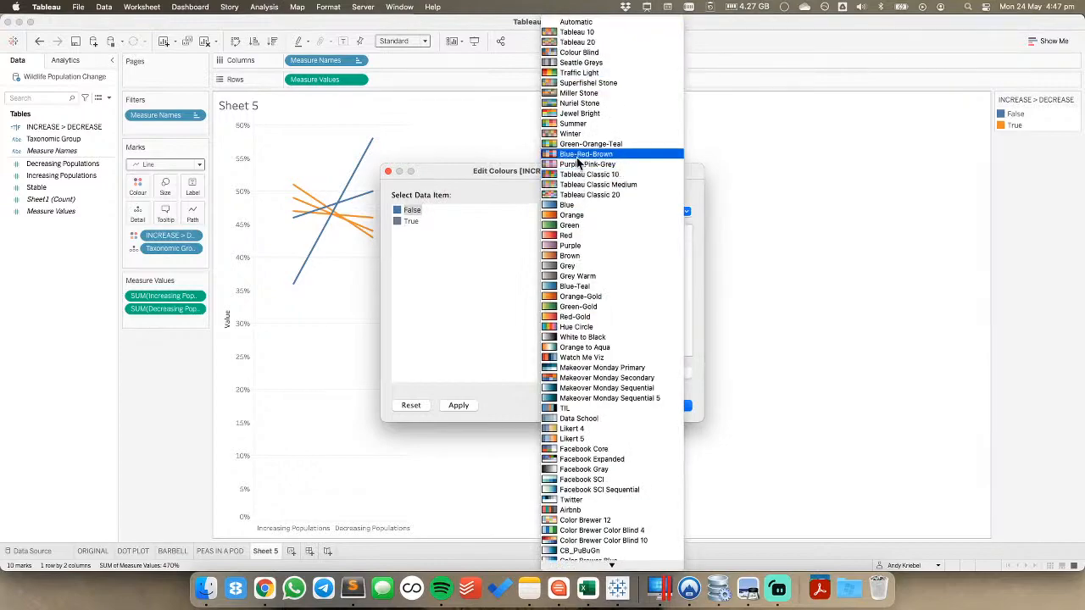
left_click(570, 62)
left_click(563, 314)
left_click(669, 405)
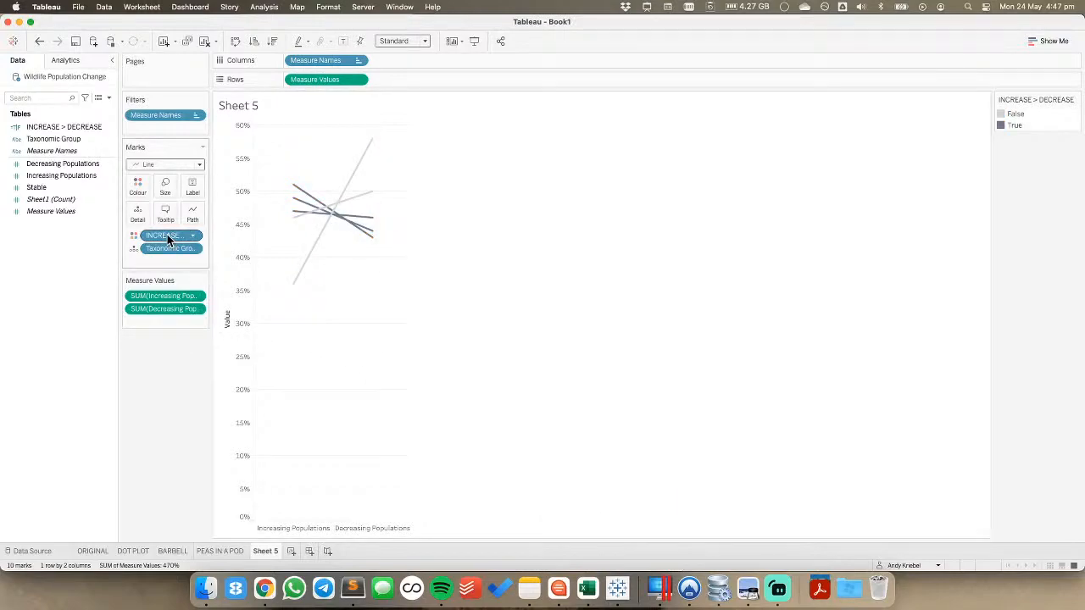
left_click(1015, 124)
left_click_drag(1015, 108, 1019, 111)
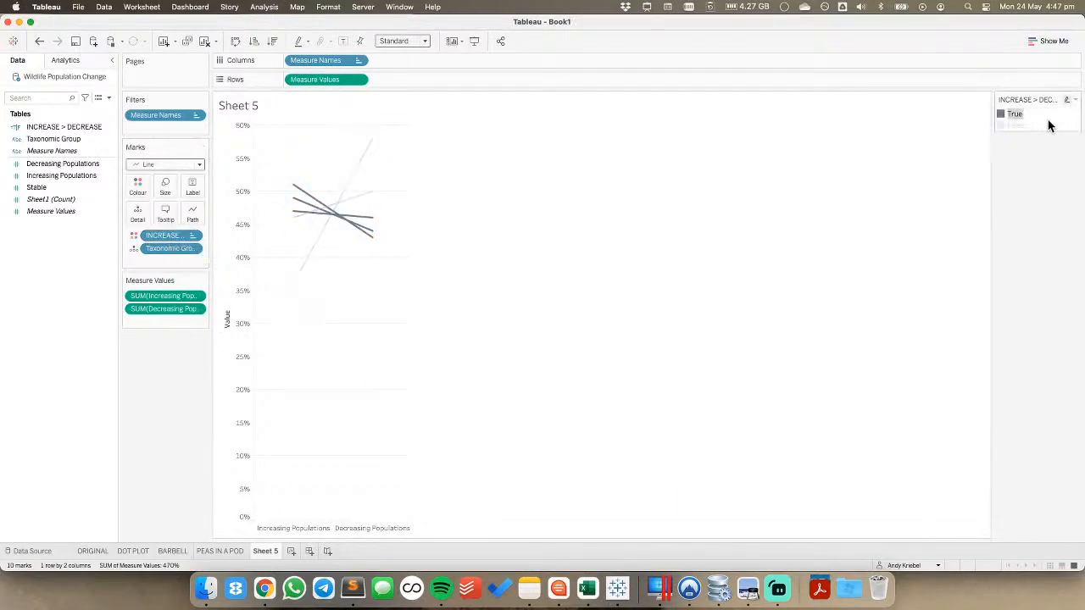
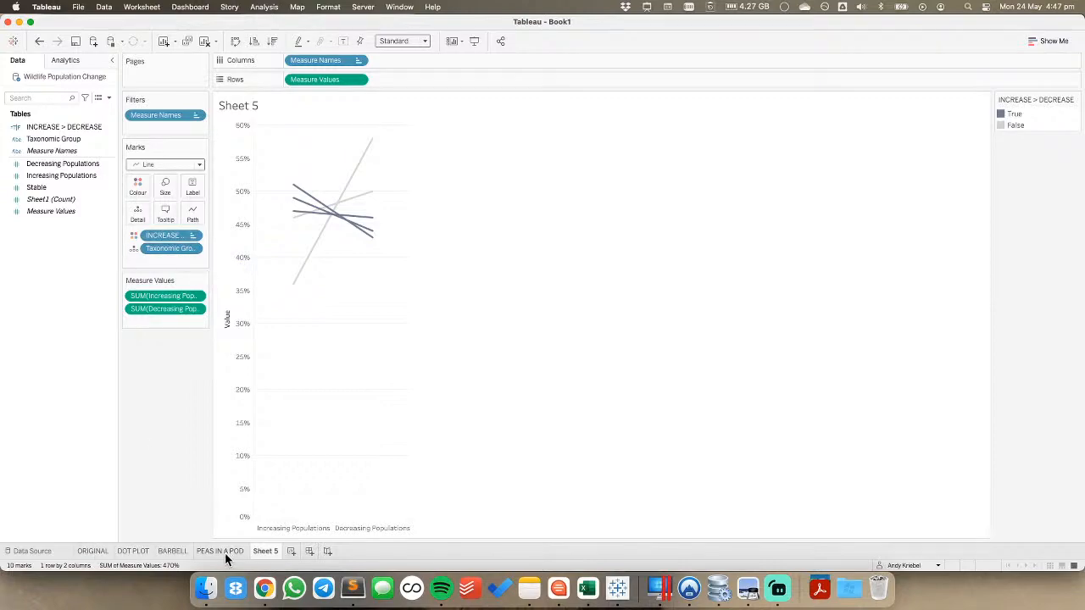
Check the increasing populations bars on the ORIGINAL sheet, and rename Sheet 5 as SLOPE GRAPH
left_click(93, 551)
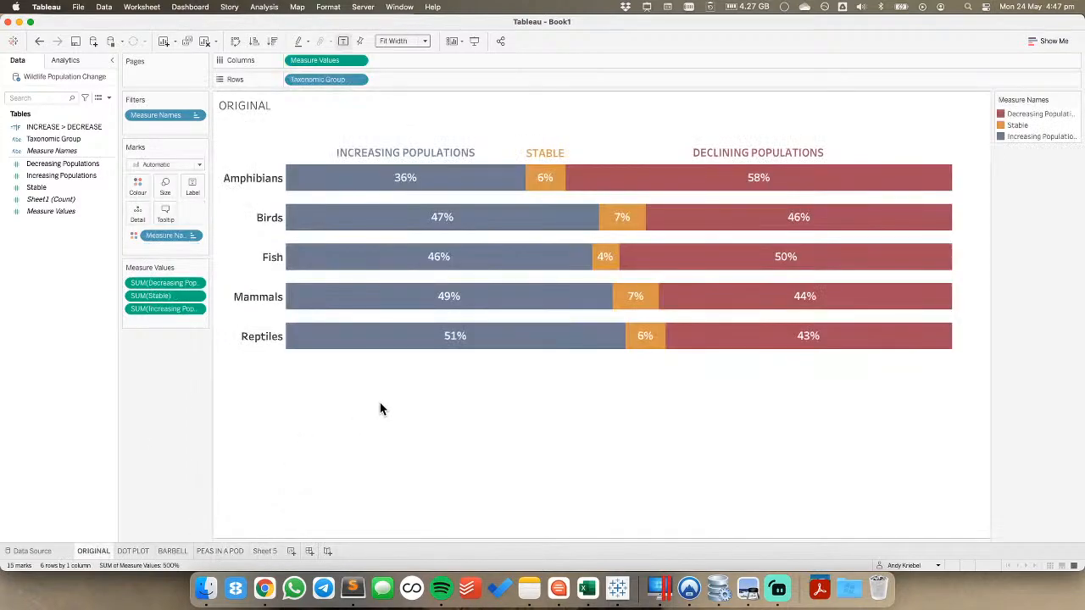
mouse_move(432, 181)
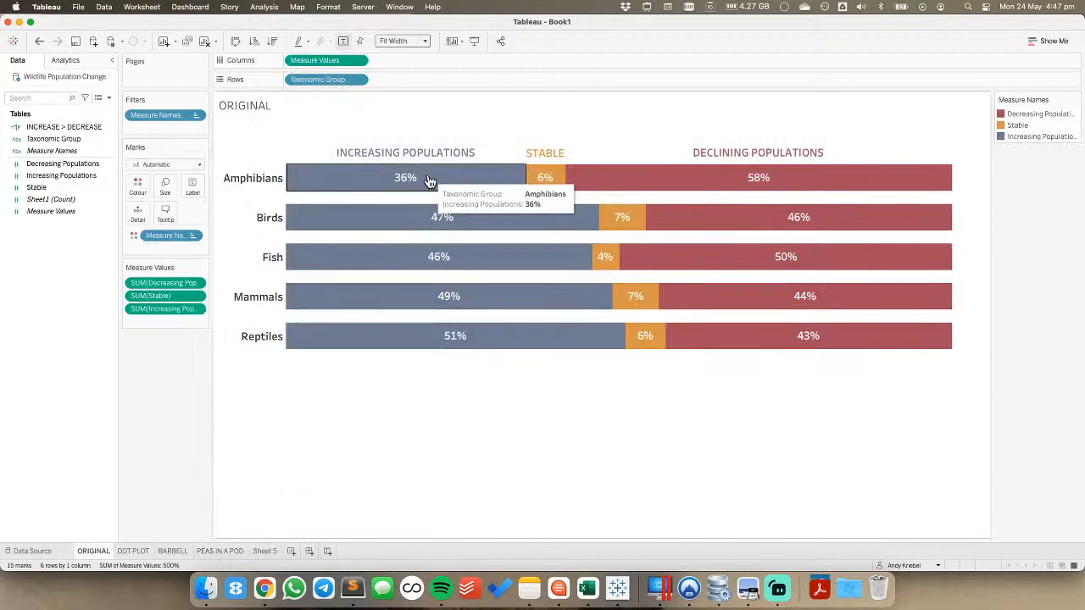
mouse_move(512, 331)
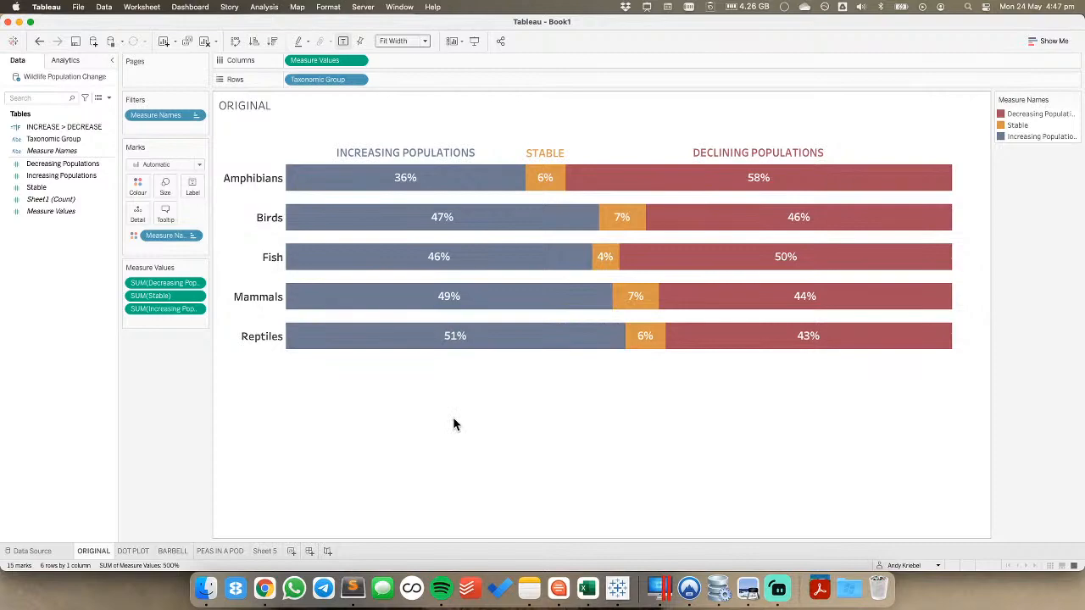
left_click(262, 550)
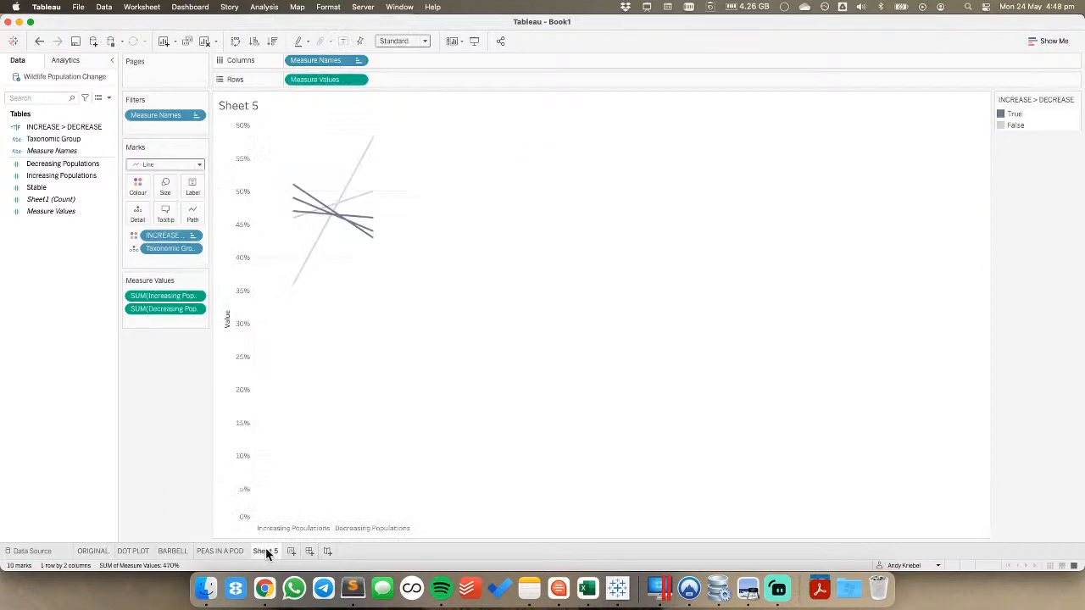
type("SLOPE GRAPH")
key("Return")
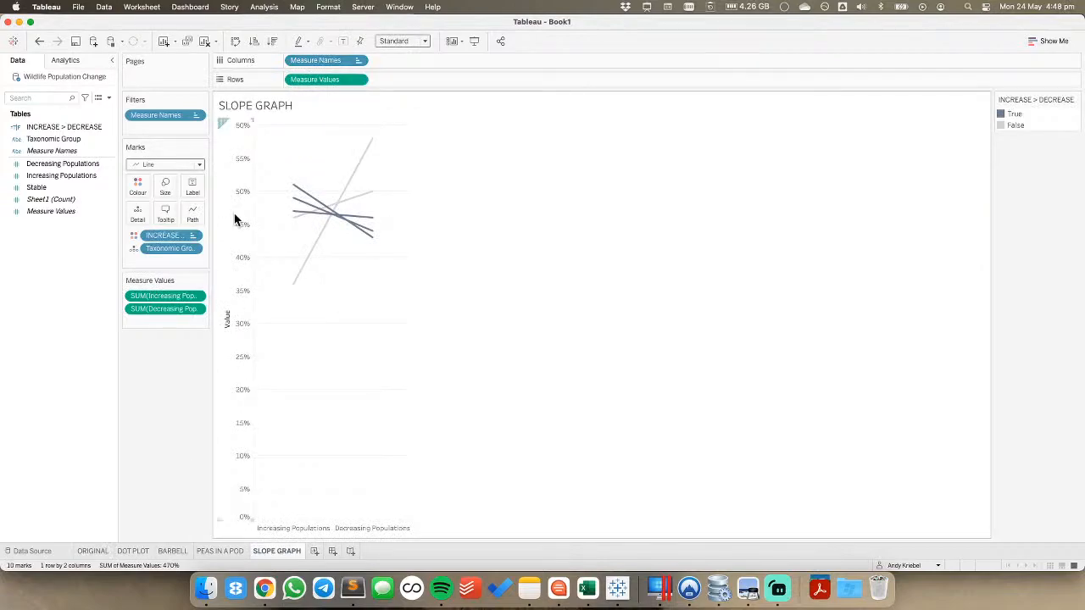
Replace the slope graph's title text with "3 OF 5 TAXONOMIC GROUPS ARE"
double_click(258, 107)
key("super+a")
type("4 OF THE 6")
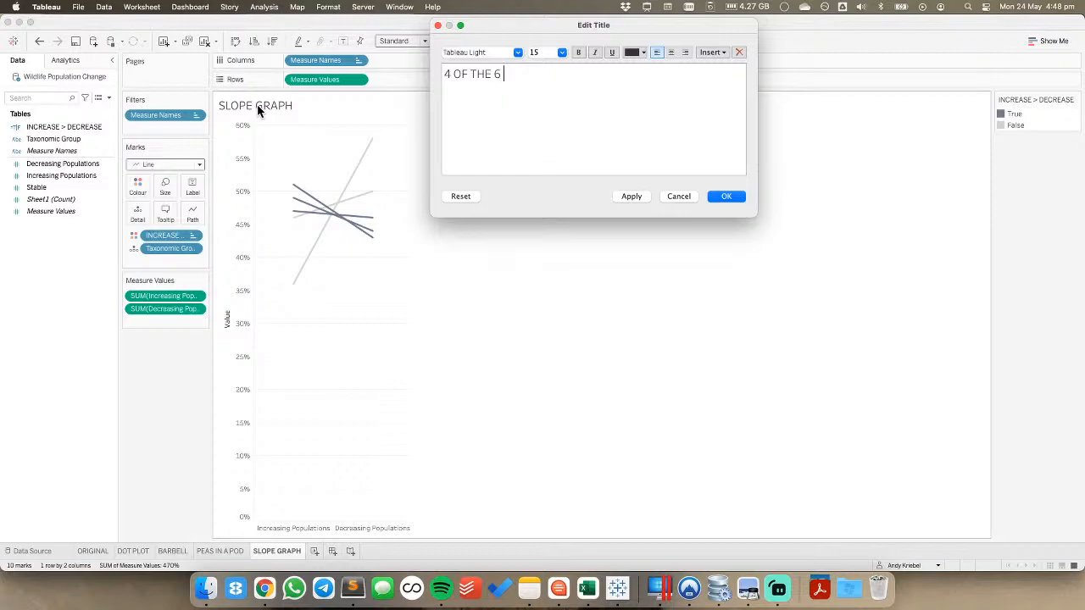
key("BackSpace")
key("BackSpace")
key("BackSpace")
key("BackSpace")
key("BackSpace")
key("BackSpace")
key("BackSpace")
key("BackSpace")
type("3 OF 5 TAXONOMIC GROUPS ARE")
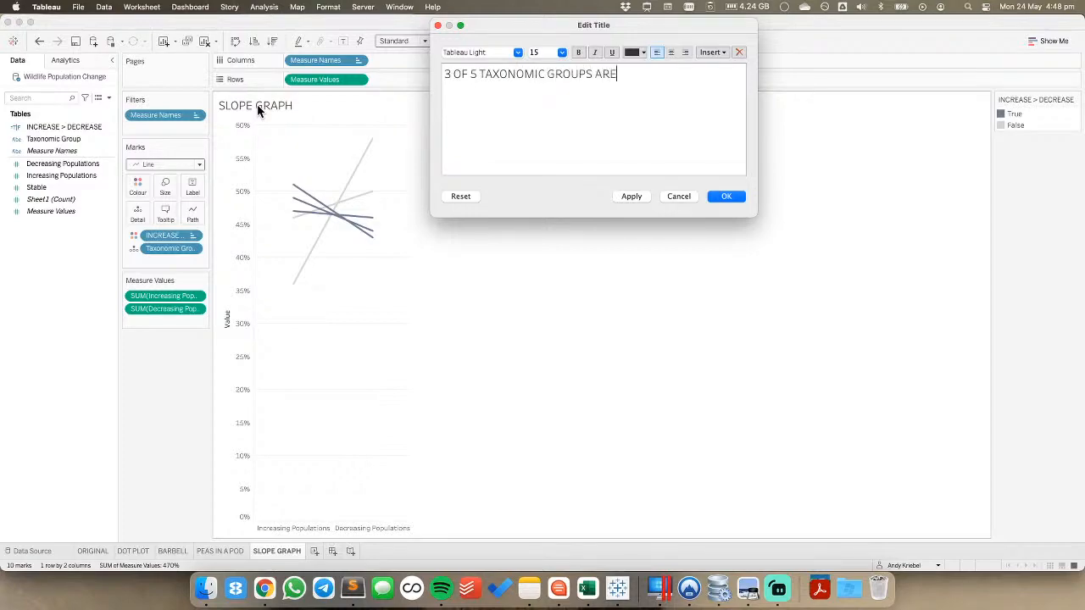
Continue the title with "INCREASING IN POPULATION FASTER THAN THEY ARE DECREASING IN POPULATION"
type(" INCREASING ON")
key("BackSpace")
key("BackSpace")
key("BackSpace")
type("IN POPULATIONS")
key("BackSpace")
type("FASTER THAN THE")
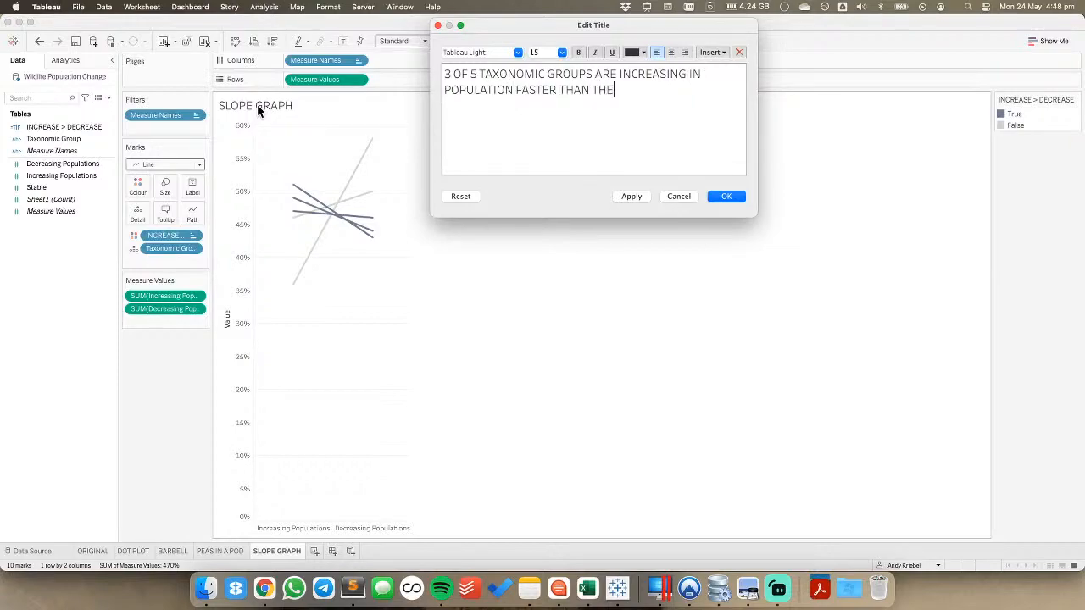
type("Y ARE DECREASING IN POPULATION")
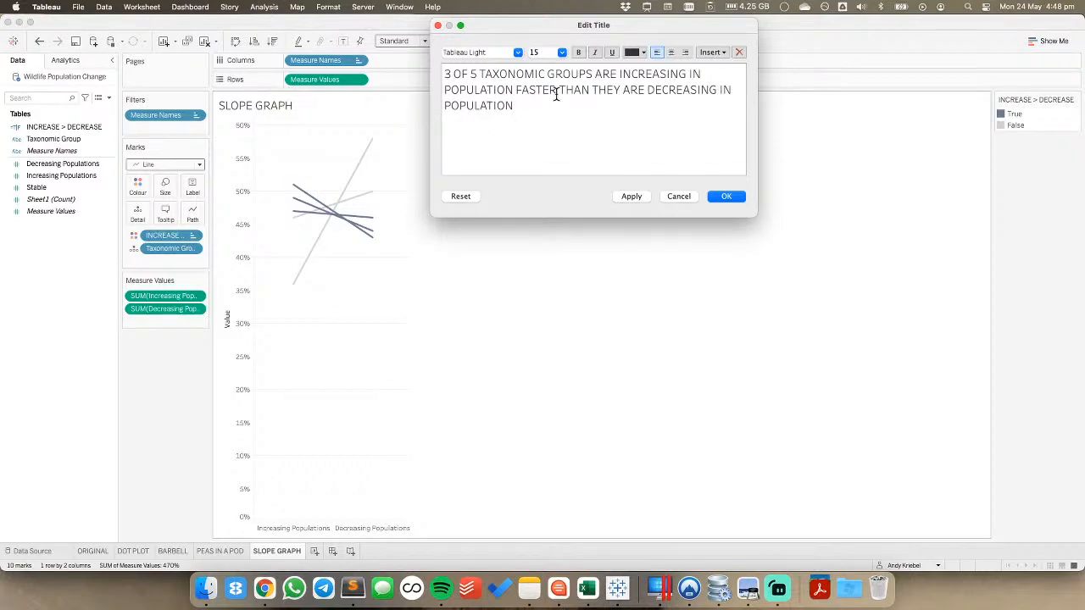
Consult the Our World in Data wildlife chart in Chrome, and replace "ARE" after "GROUPS" in the Tableau title with "THE MAGNITUDE OF"
key("super+Tab")
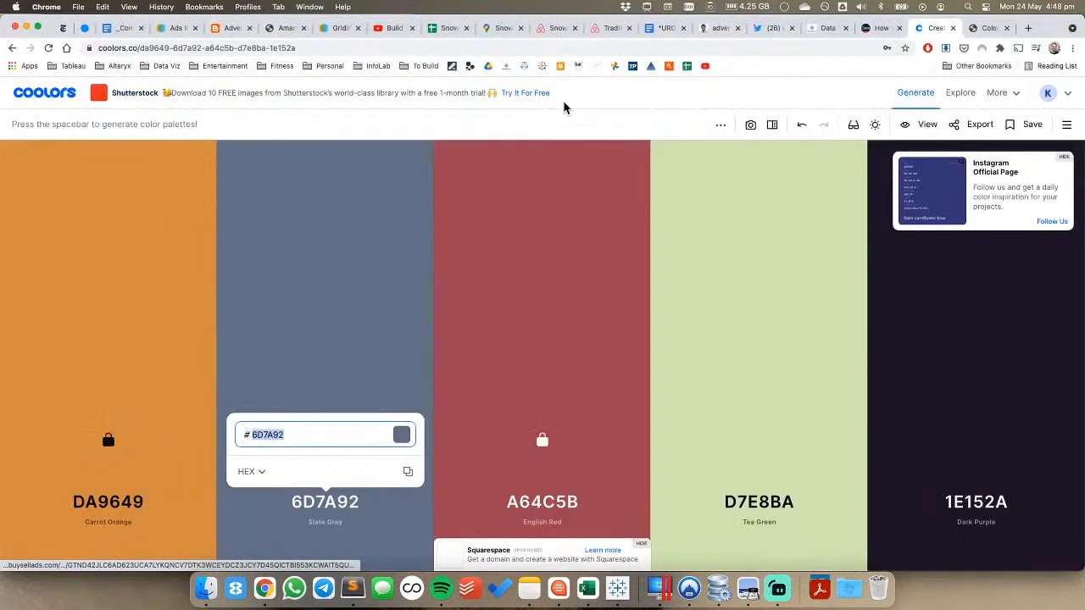
left_click(881, 29)
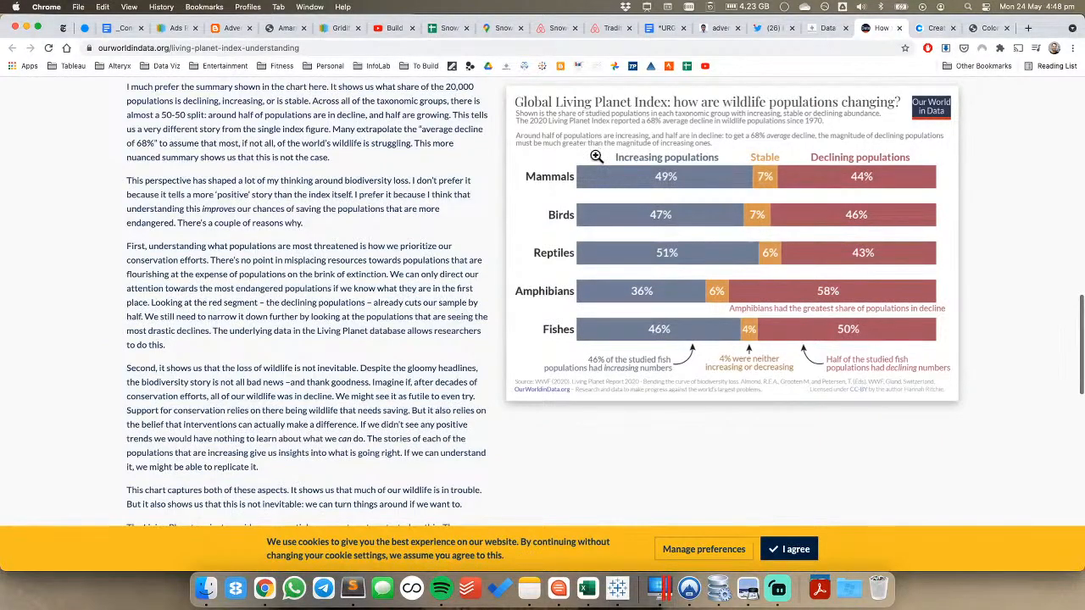
key("super+Tab")
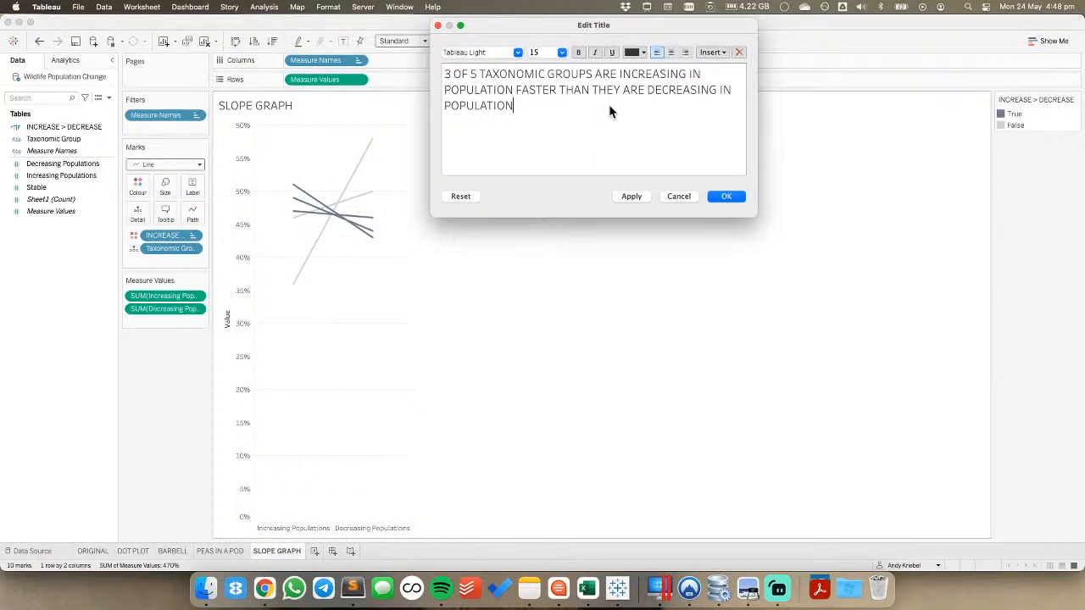
key("super+Tab")
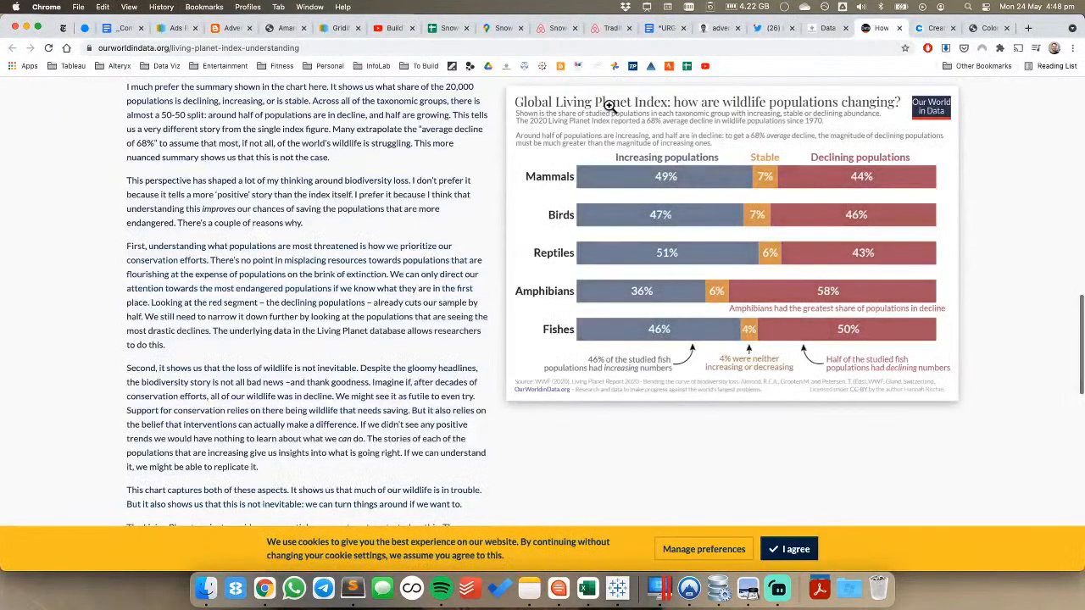
key("super+Tab")
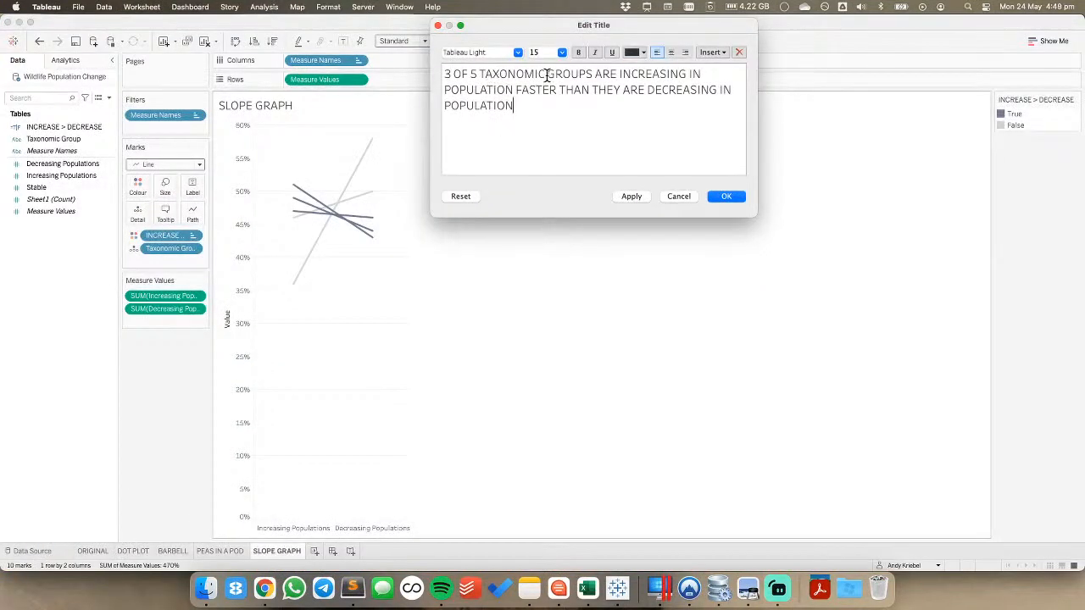
left_click(596, 74)
type("THE M")
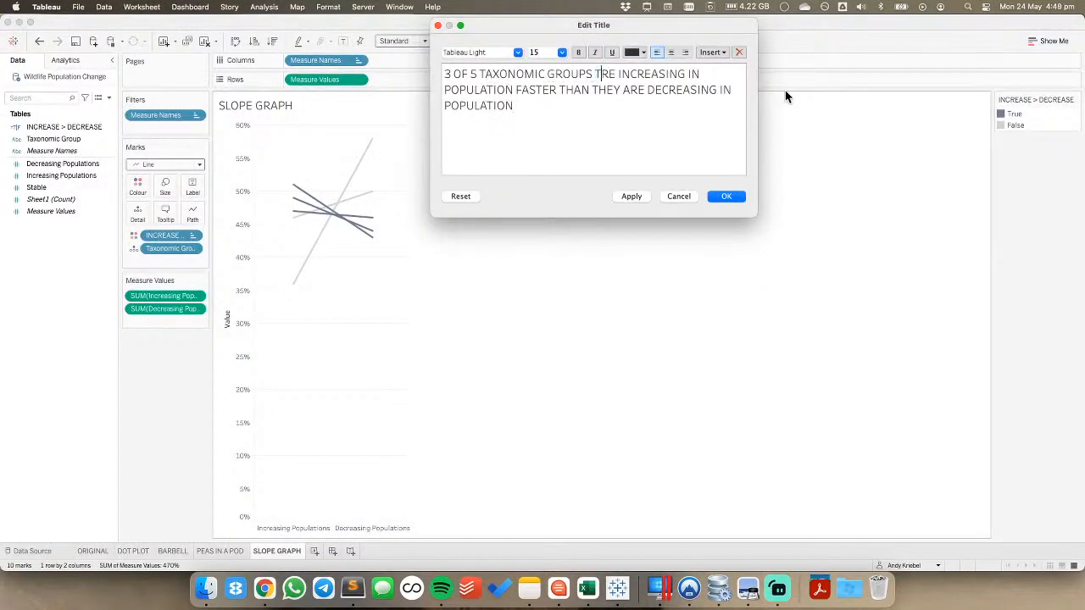
type("AGNITUDE OF")
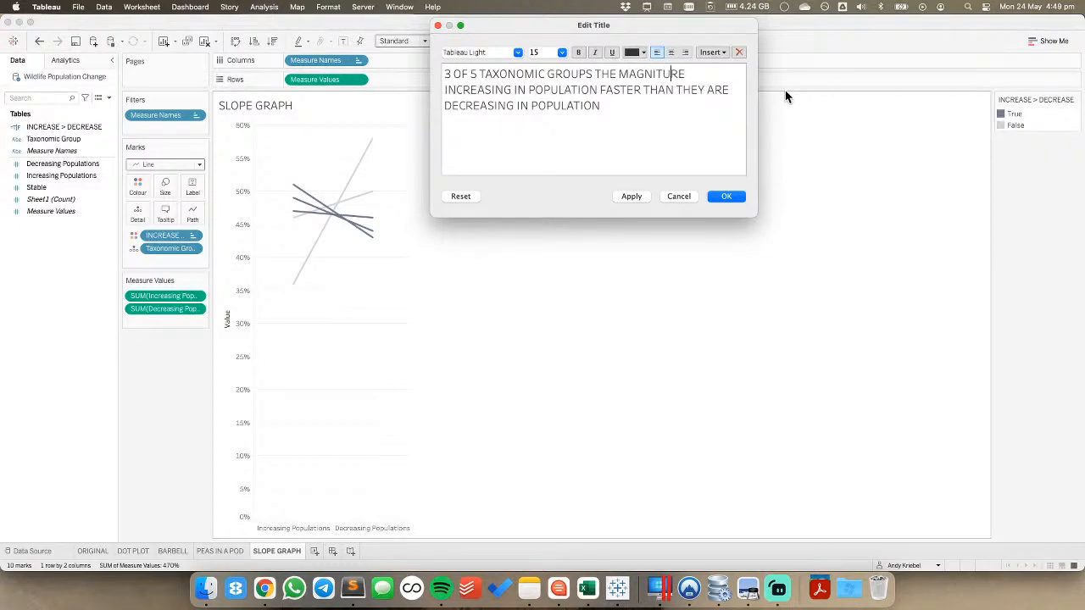
key("Delete")
key("shift+Right")
key("shift+Right")
key("shift+Right")
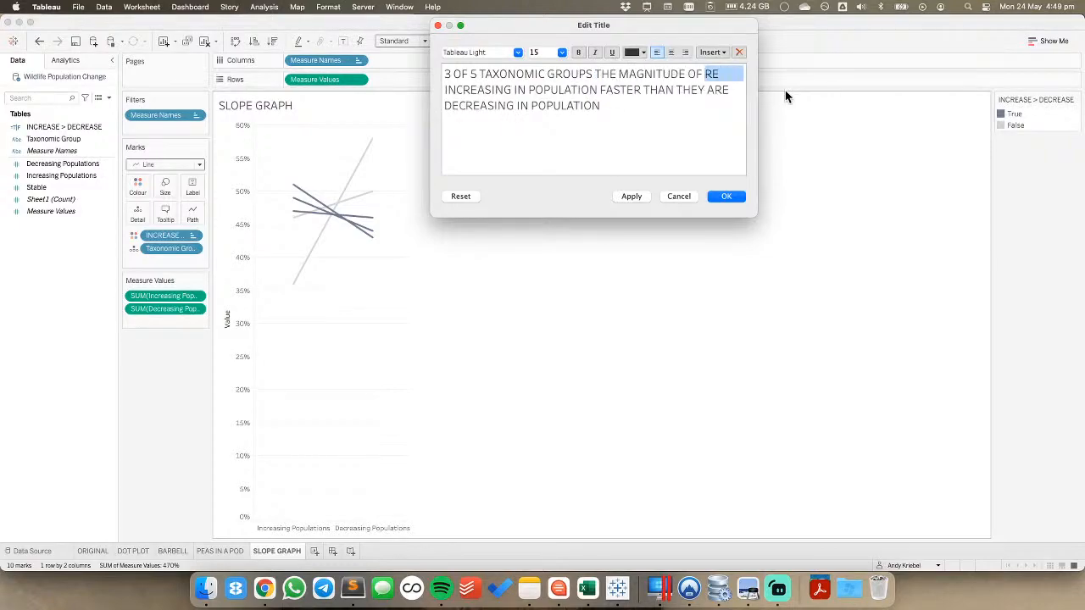
key("Delete")
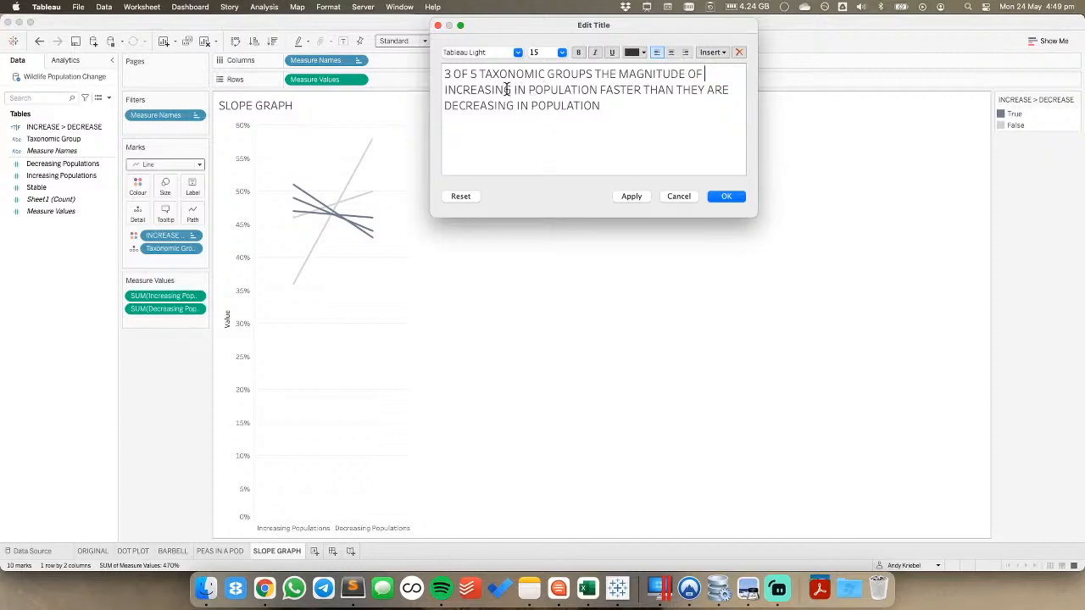
Reword the rest of the title as "INCREASE IS LARGER THAN THE MAGNITUDE OF DECREASING" and apply it
left_click_drag(491, 90, 729, 89)
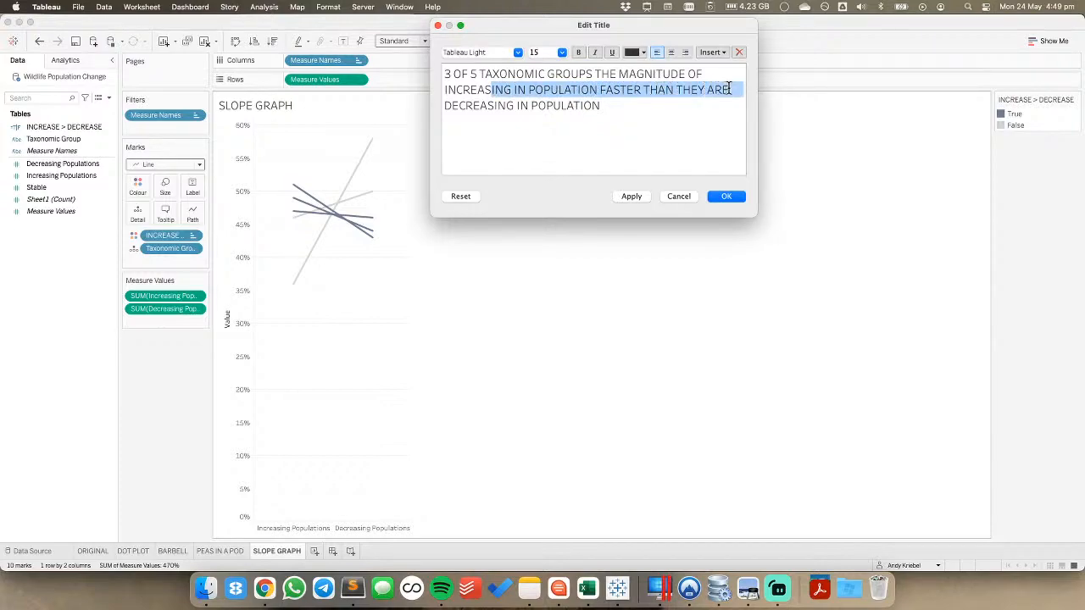
type("E IS LARGER T")
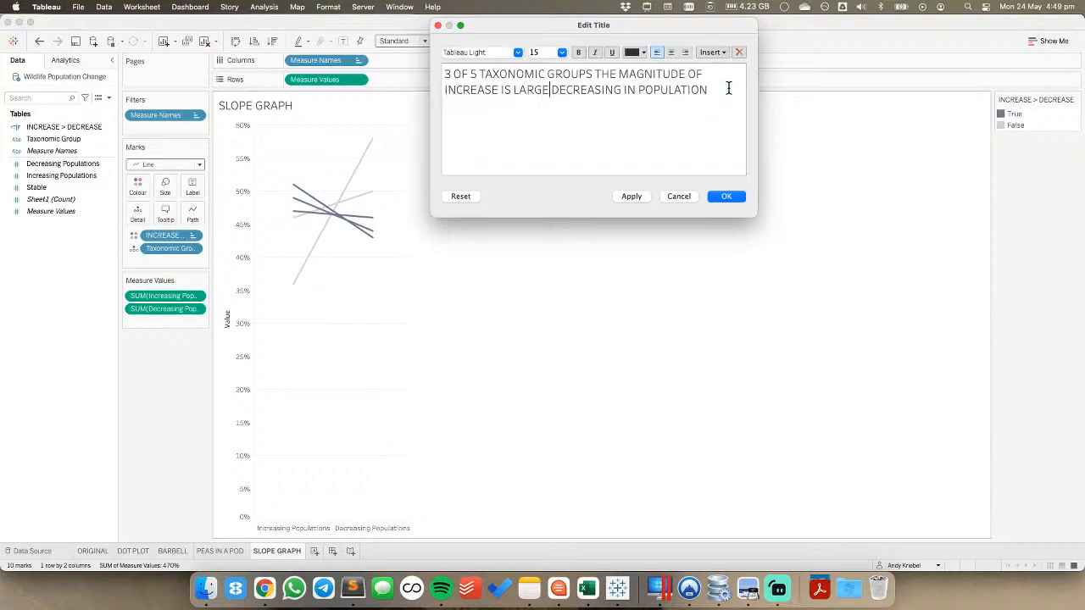
type("HAN THE M")
type("A ")
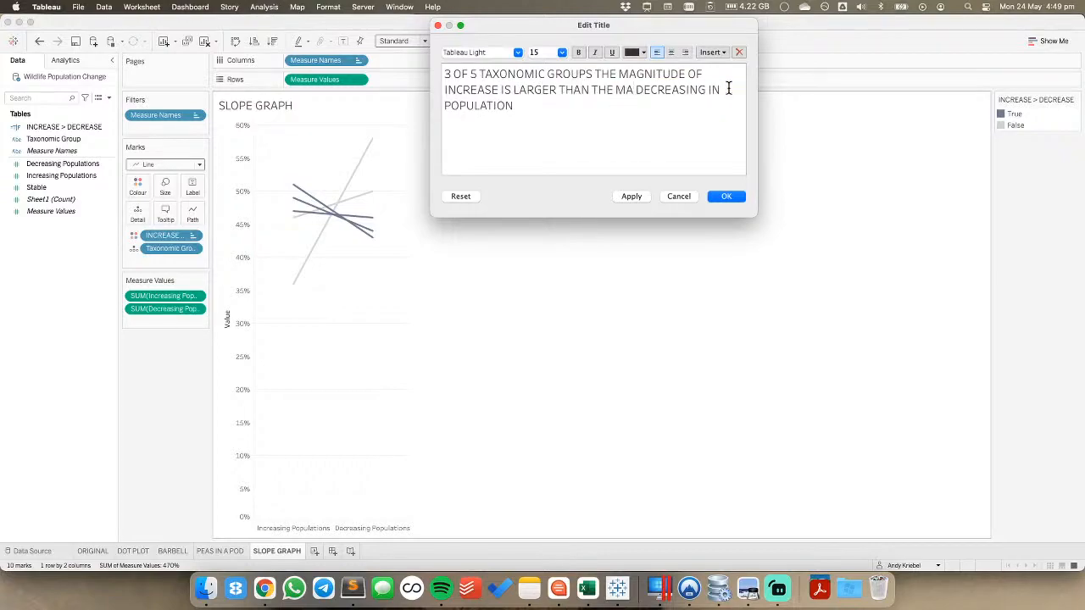
type("GNITUDE")
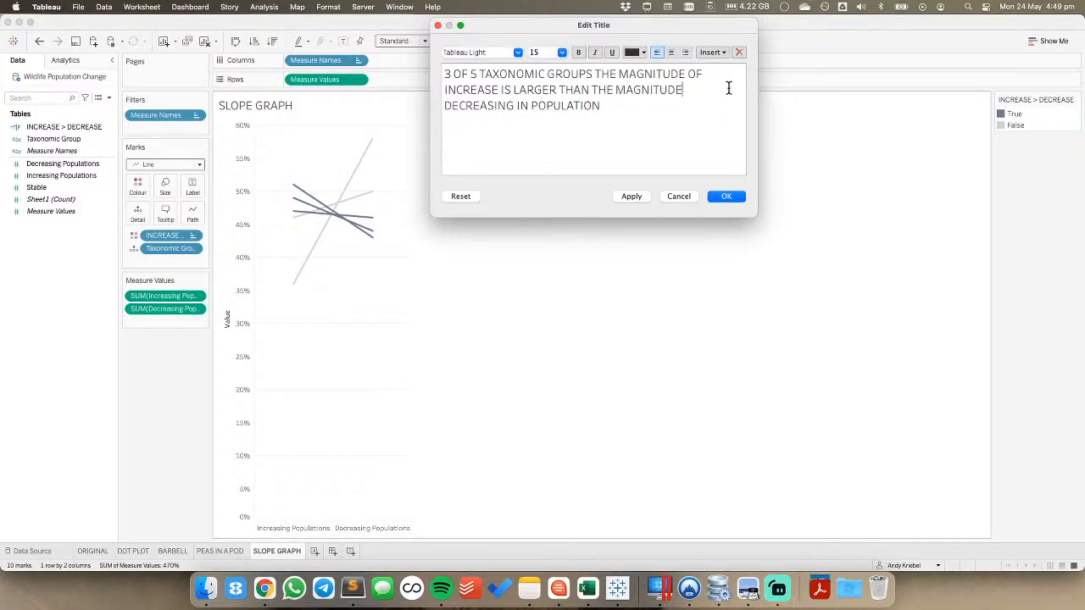
type(" OF")
left_click_drag(516, 105, 622, 105)
key("BackSpace")
left_click(725, 197)
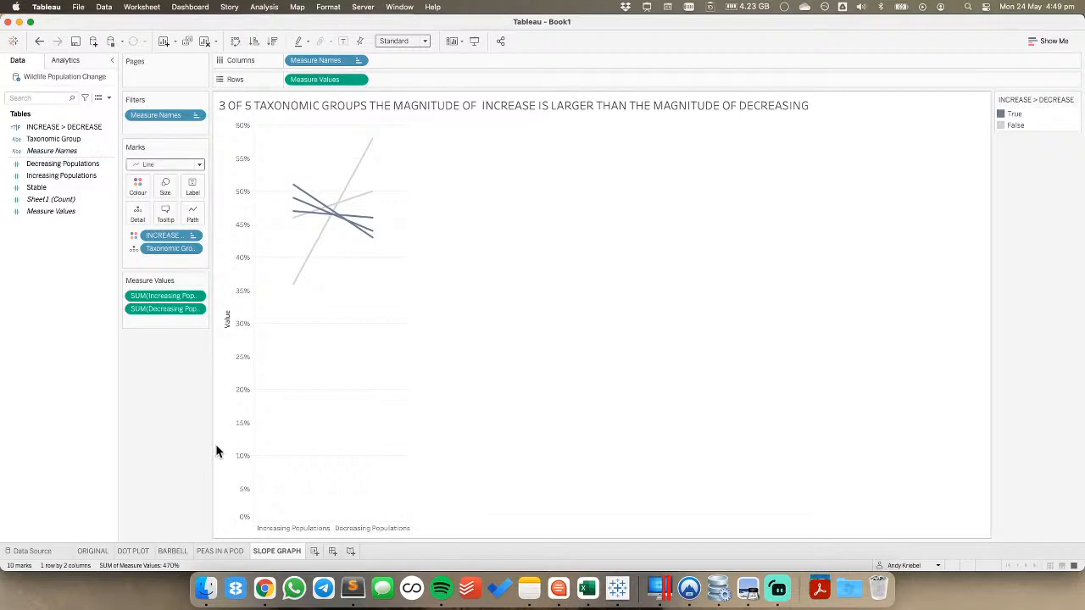
Review the charts on the PEAS IN A POD, BARBELL, DOT PLOT and ORIGINAL sheets
left_click(220, 551)
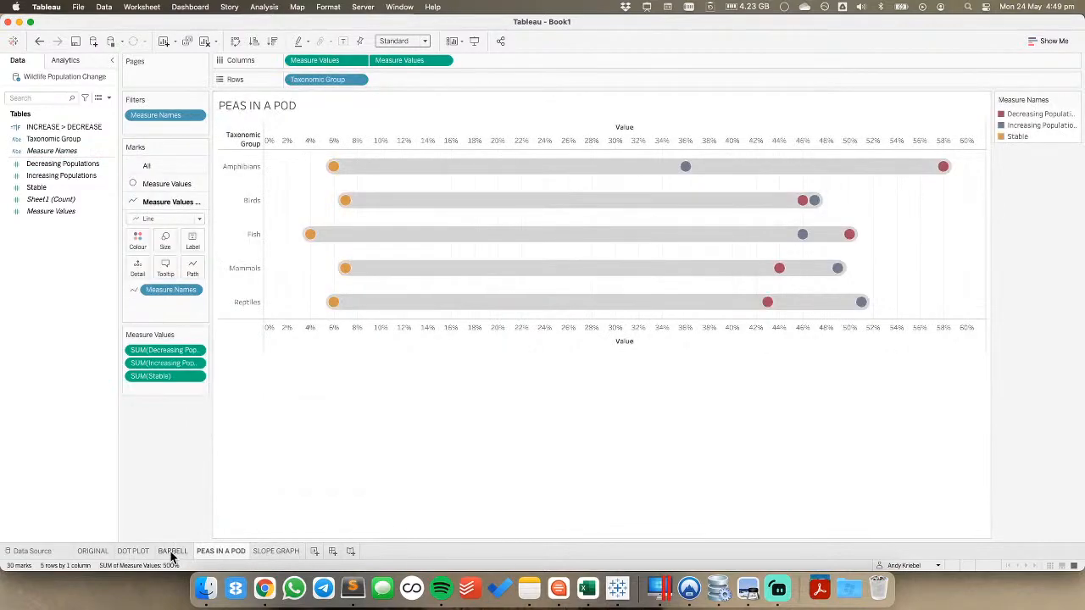
left_click(172, 552)
left_click(143, 552)
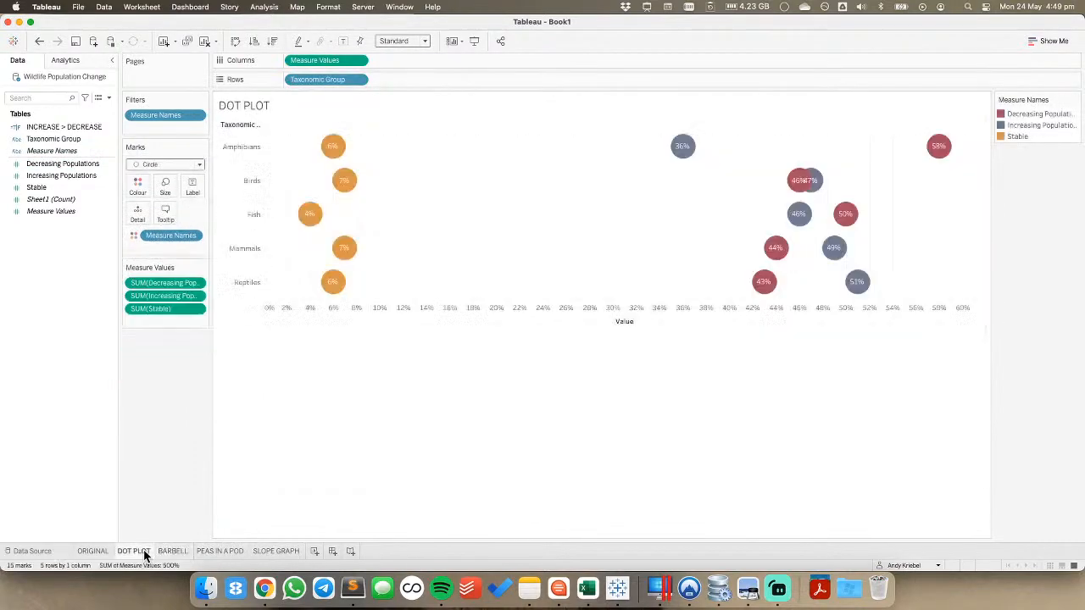
left_click(90, 552)
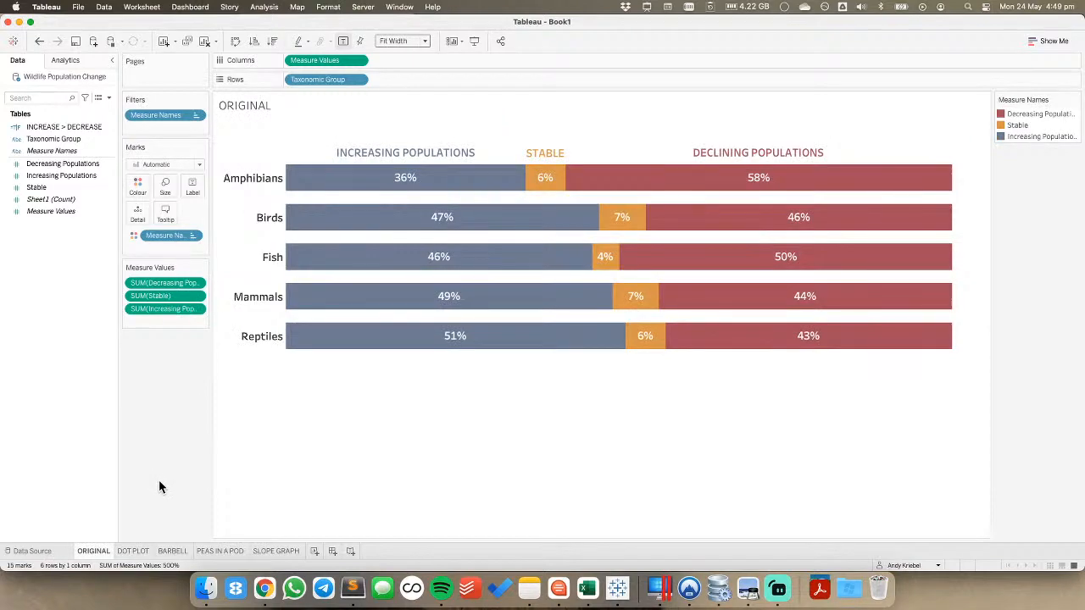
Create a new worksheet and plot Increasing Populations, Decreasing Populations and Stable as vertical bars on one shared value axis
left_click(313, 552)
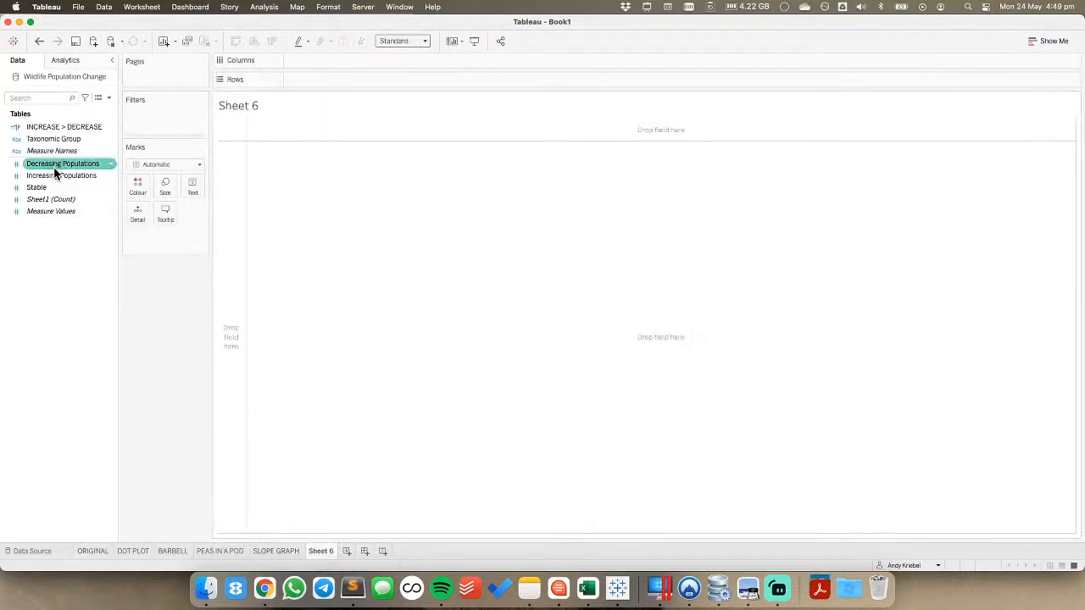
left_click_drag(54, 176, 344, 78)
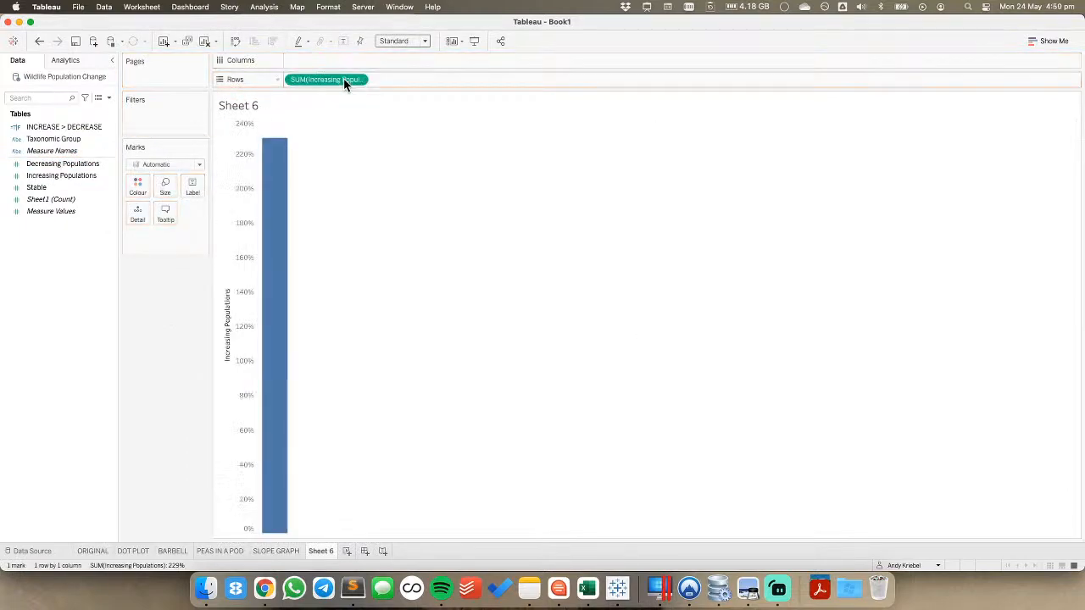
left_click(69, 169)
left_click_drag(73, 170, 227, 223)
left_click_drag(59, 187, 245, 248)
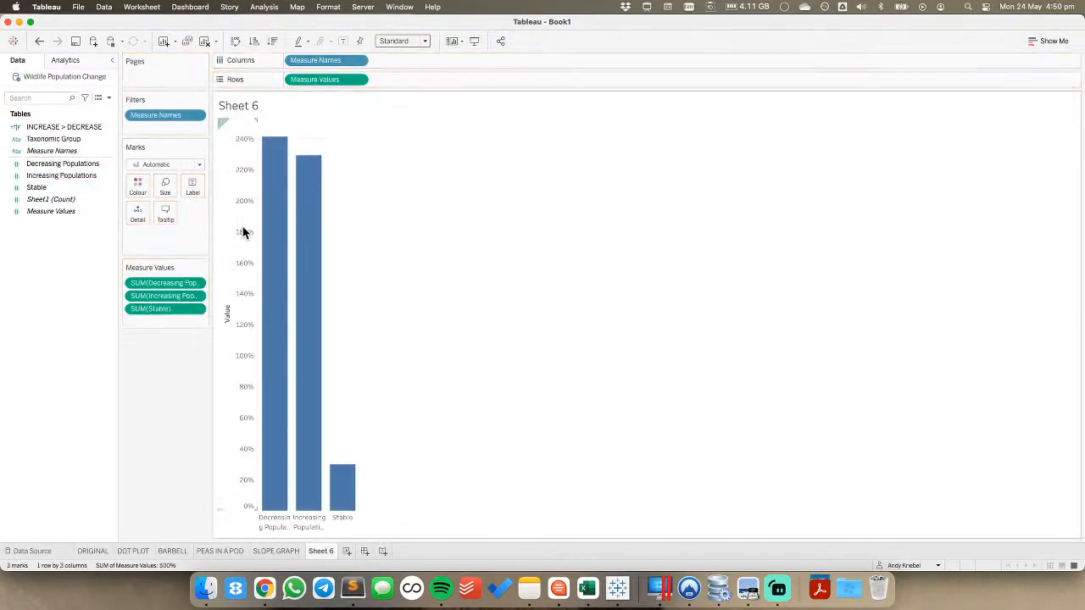
Order the measures as Increasing Populations, Stable, Decreasing Populations, and colour the bars by Taxonomic Group
left_click_drag(171, 307, 165, 279)
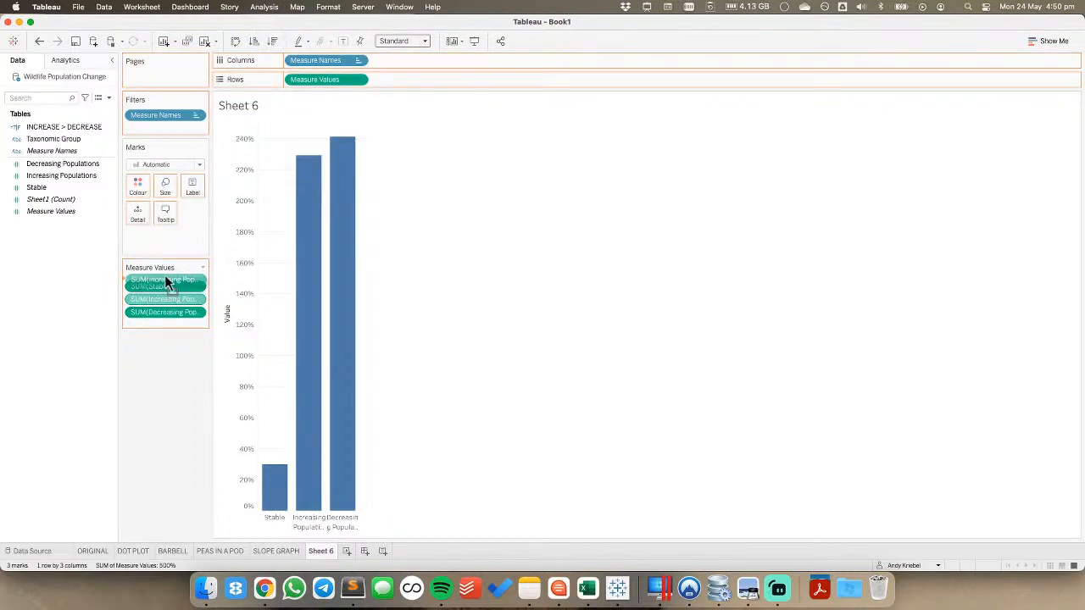
left_click(47, 142)
left_click_drag(46, 144, 138, 190)
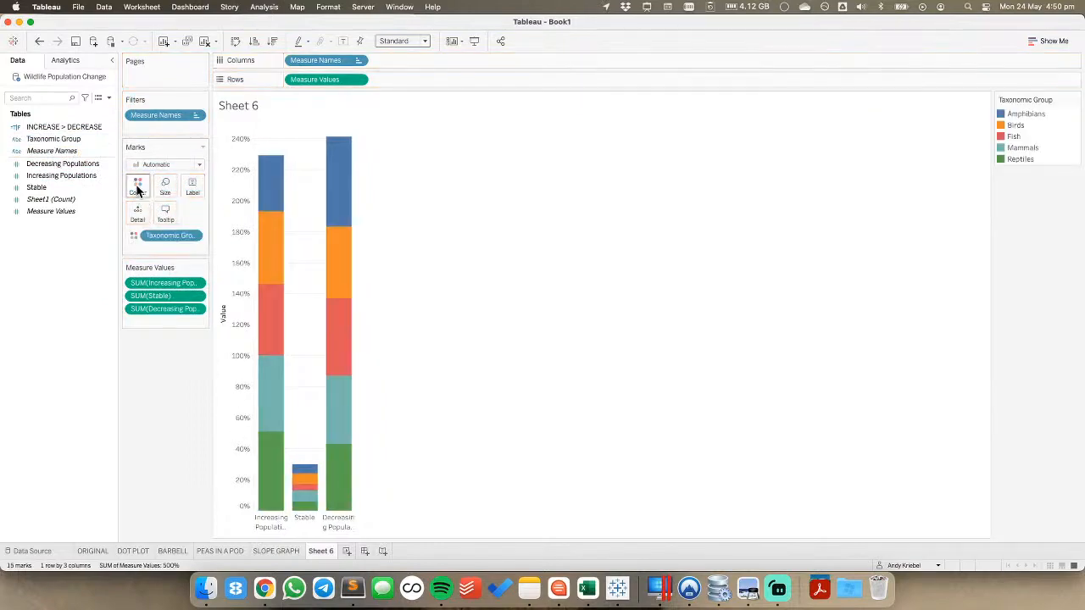
left_click(157, 165)
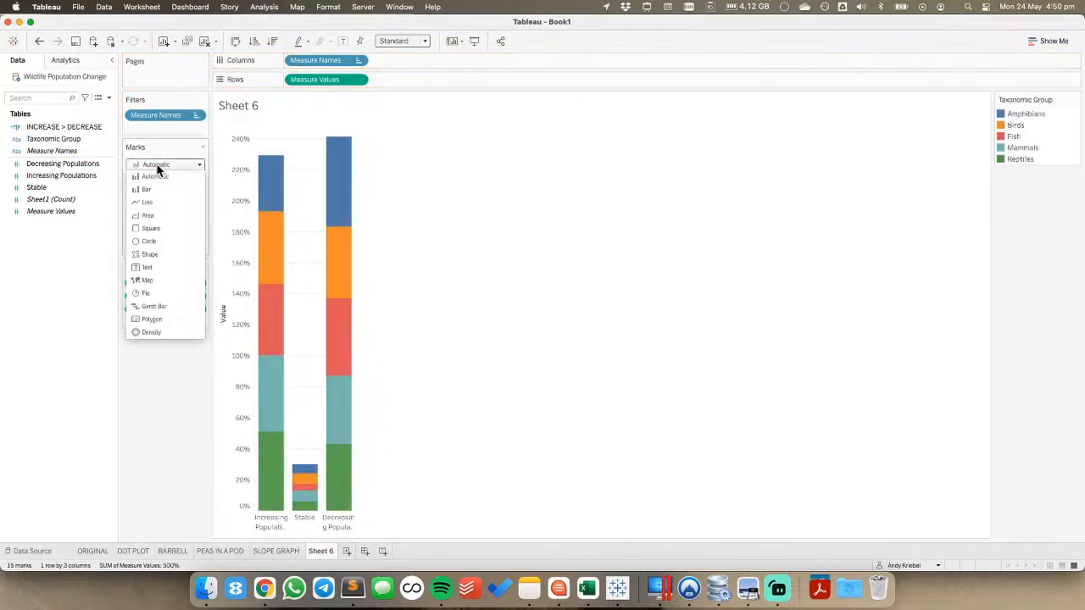
left_click(433, 106)
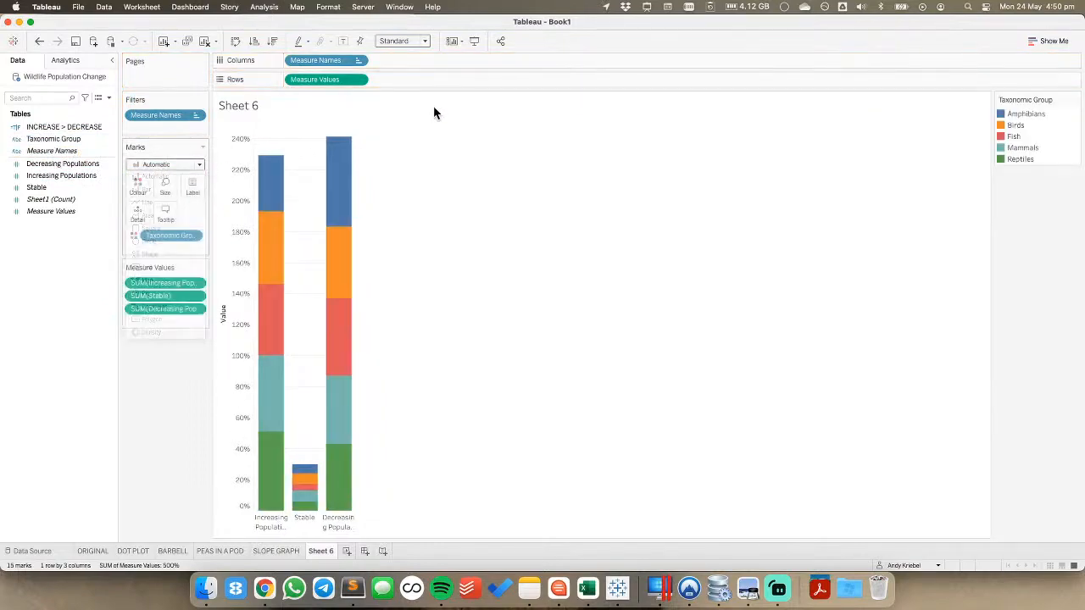
Apply a Rank quick table calculation to the Increasing Populations measure and compute it using Taxonomic Group
left_click(197, 283)
mouse_move(212, 412)
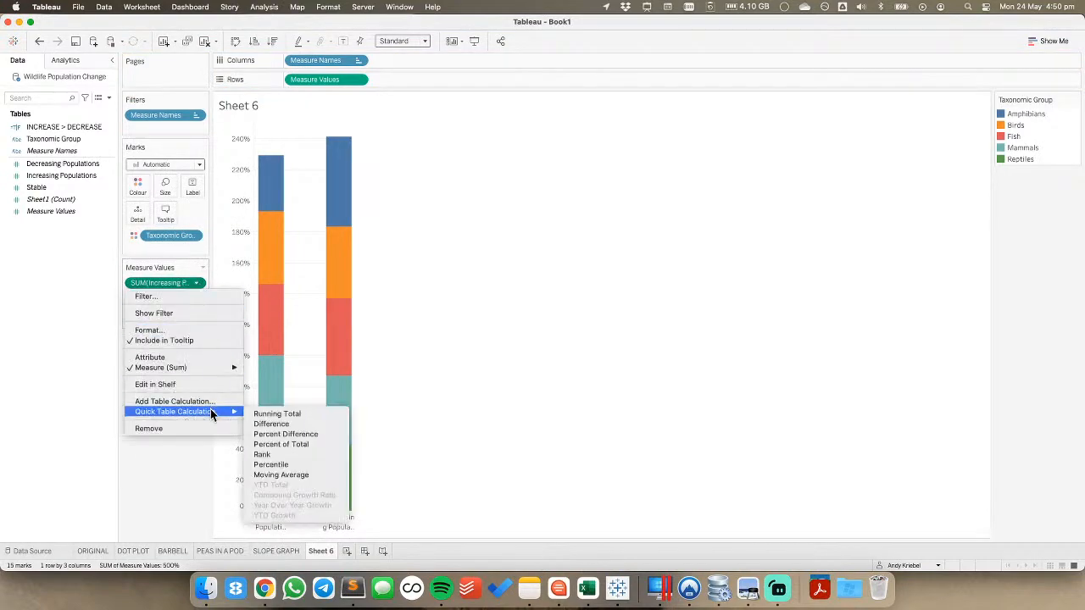
left_click(272, 453)
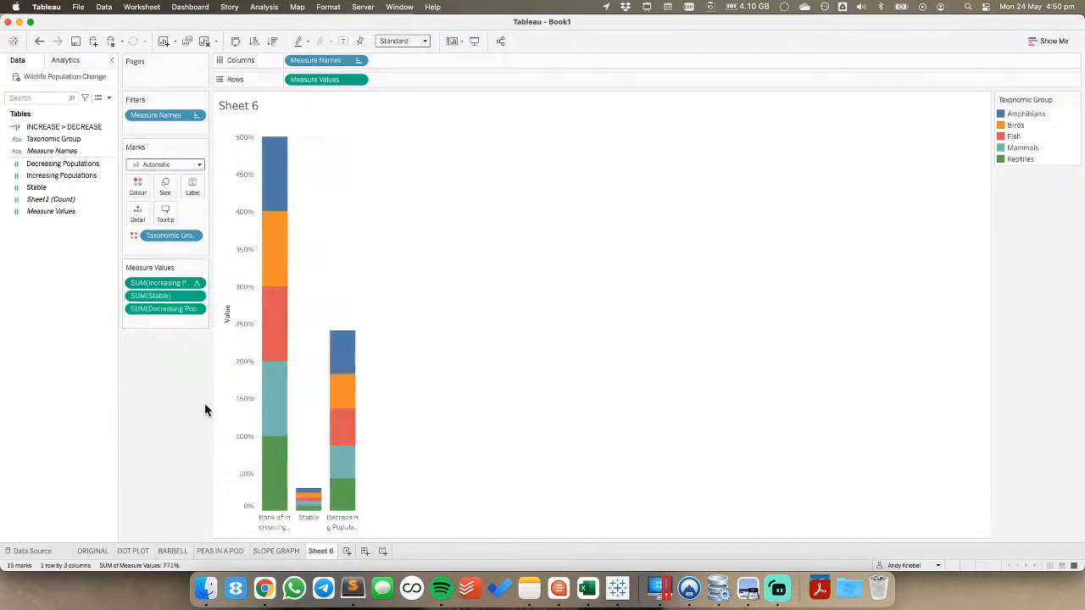
left_click(198, 283)
mouse_move(188, 401)
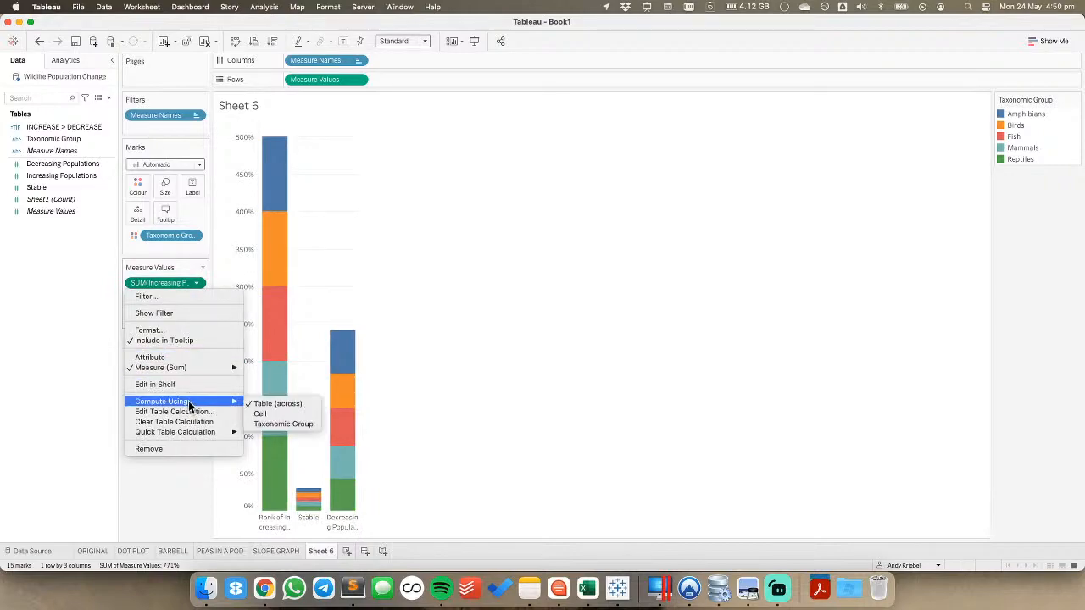
left_click(281, 424)
Apply a Rank quick table calculation to the Stable measure and compute it using Taxonomic Group
left_click(197, 296)
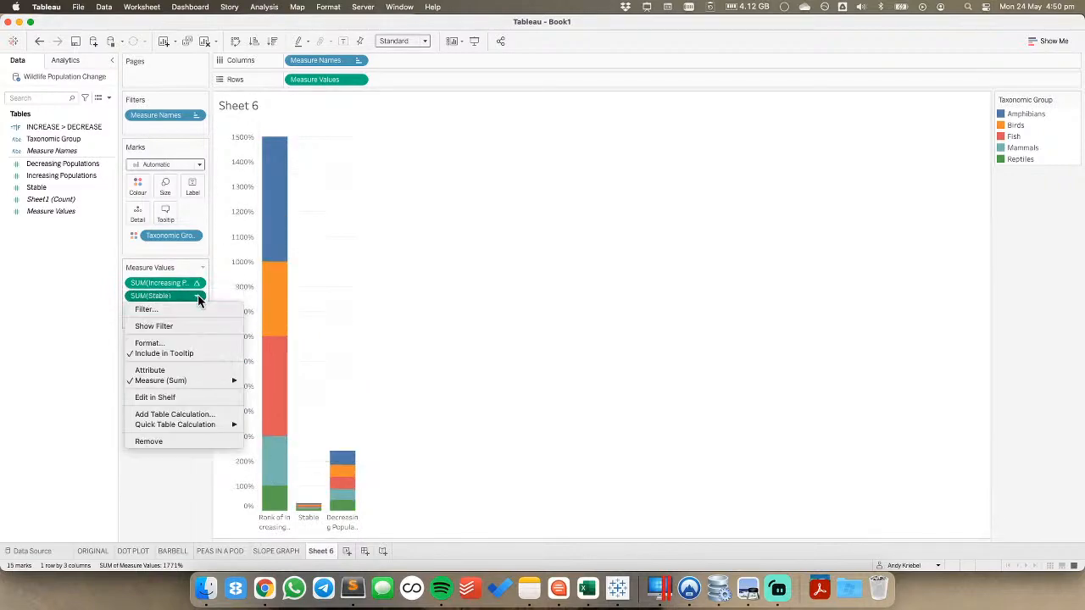
mouse_move(229, 424)
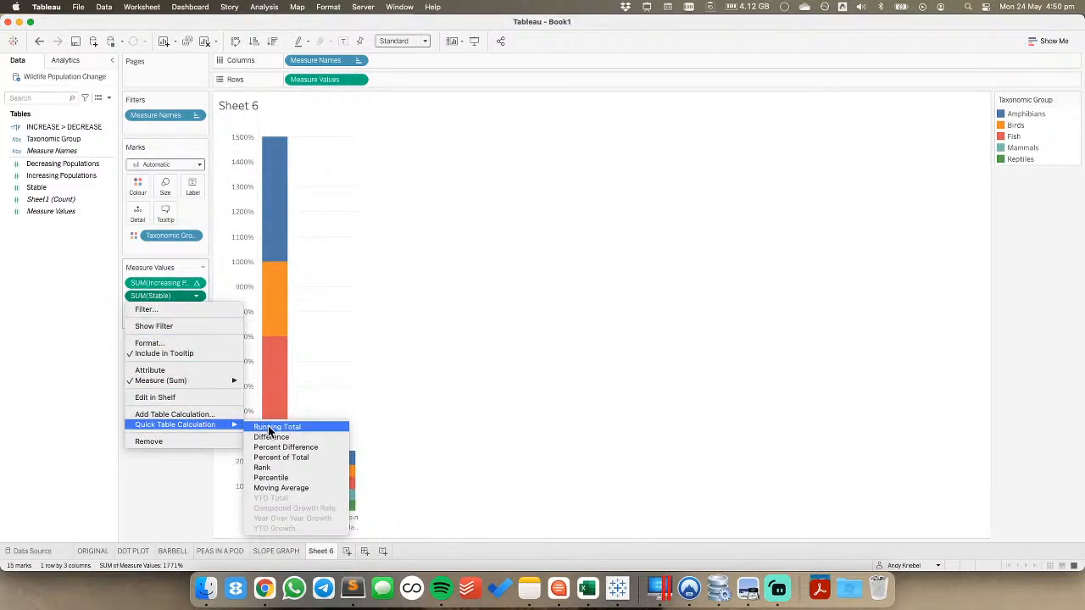
left_click(267, 476)
left_click(197, 298)
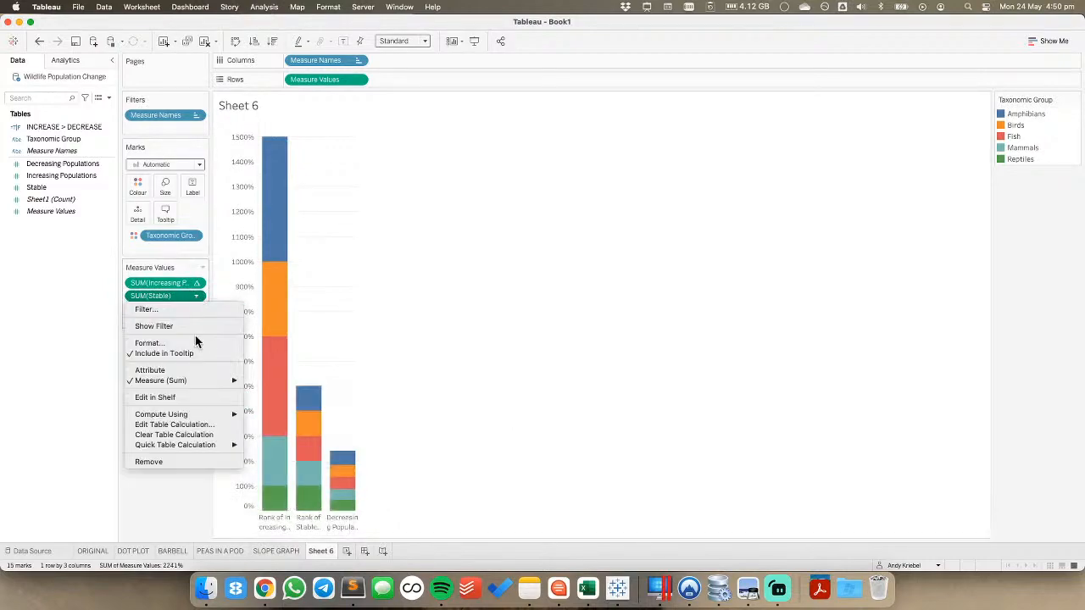
mouse_move(195, 414)
left_click(274, 436)
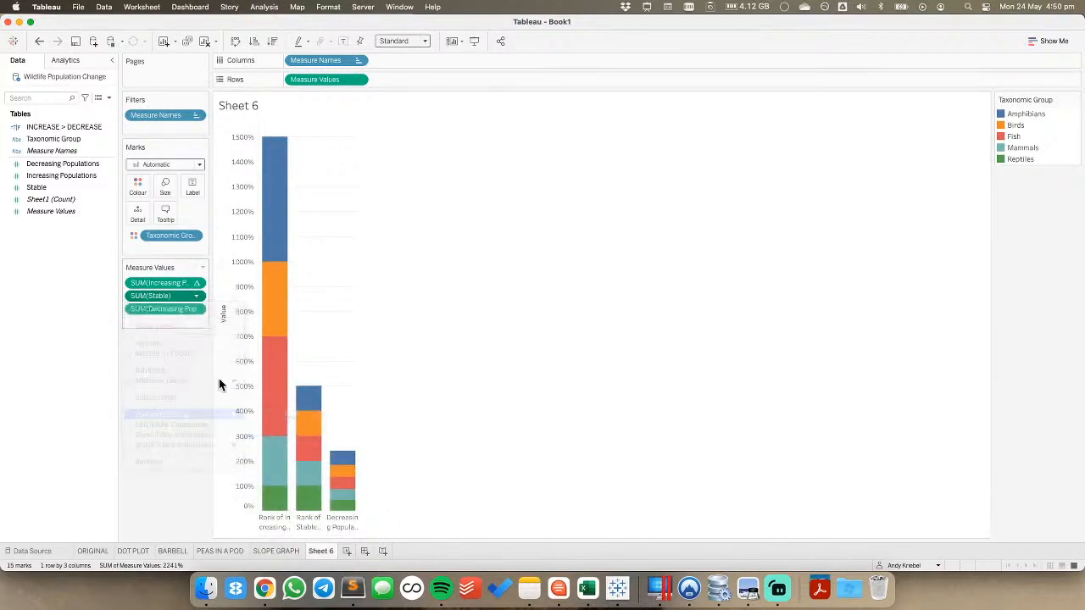
Apply a Rank quick table calculation to the Decreasing Populations measure and compute it using Taxonomic Group
left_click(197, 309)
mouse_move(203, 437)
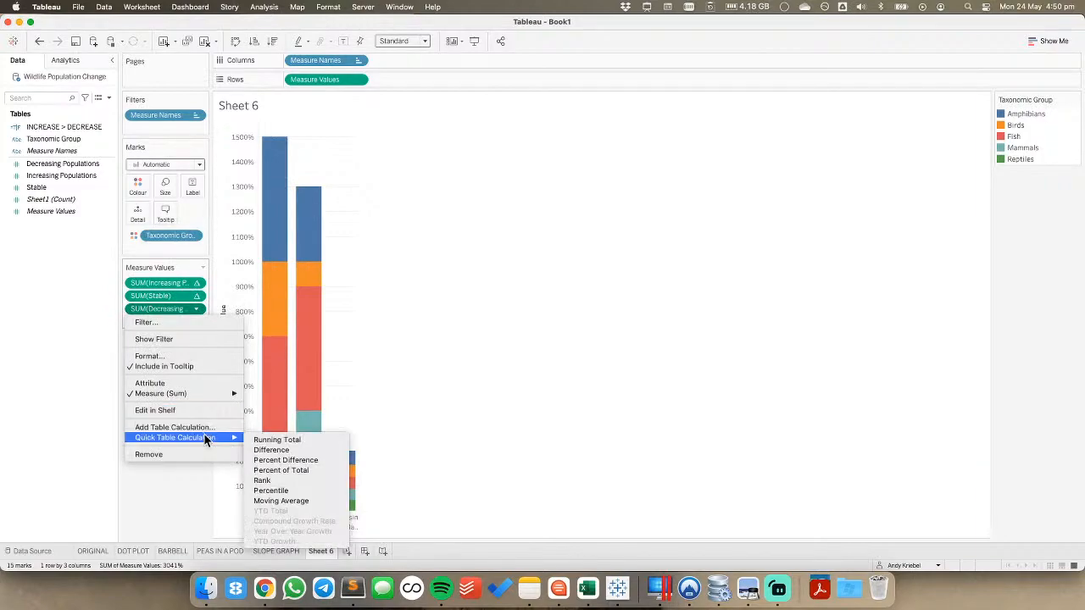
left_click(265, 480)
left_click(196, 308)
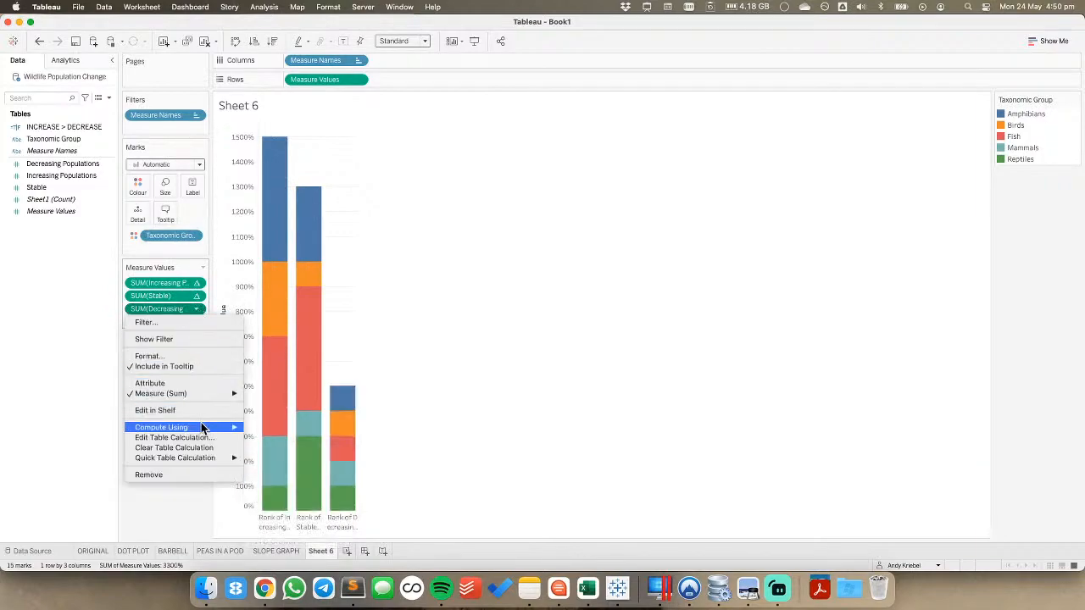
mouse_move(212, 428)
left_click(267, 453)
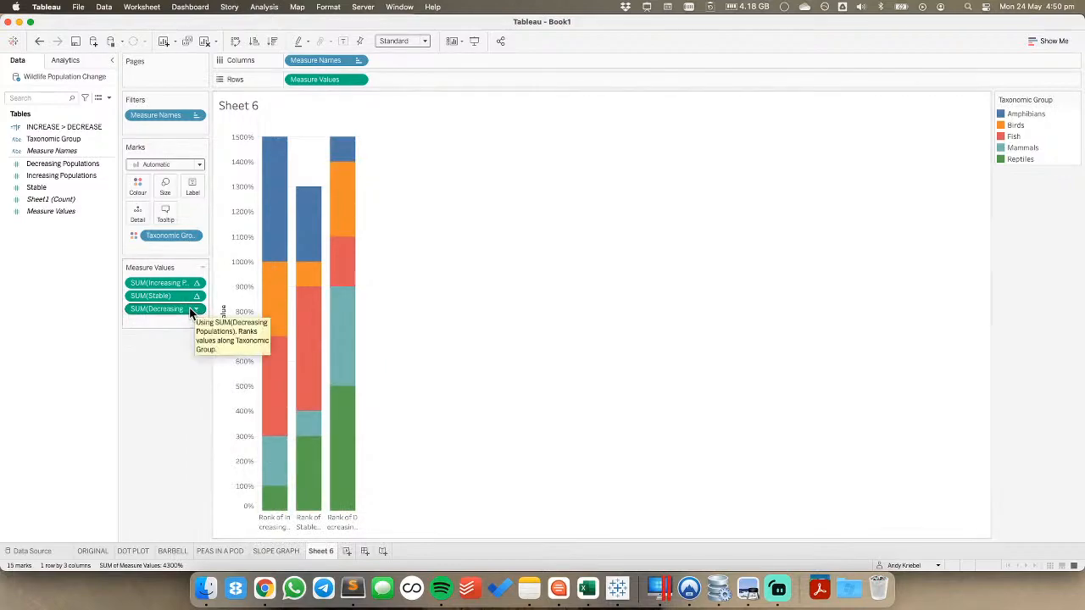
Try excluding Taxonomic Group from the specific dimensions of the Increasing Populations rank calculation
left_click(195, 283)
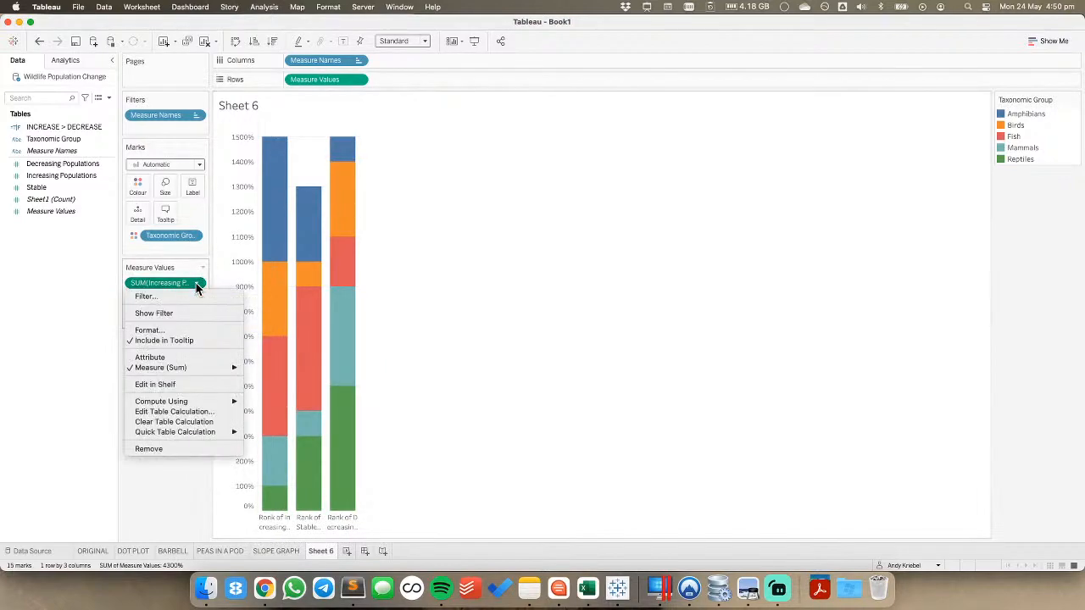
left_click(176, 411)
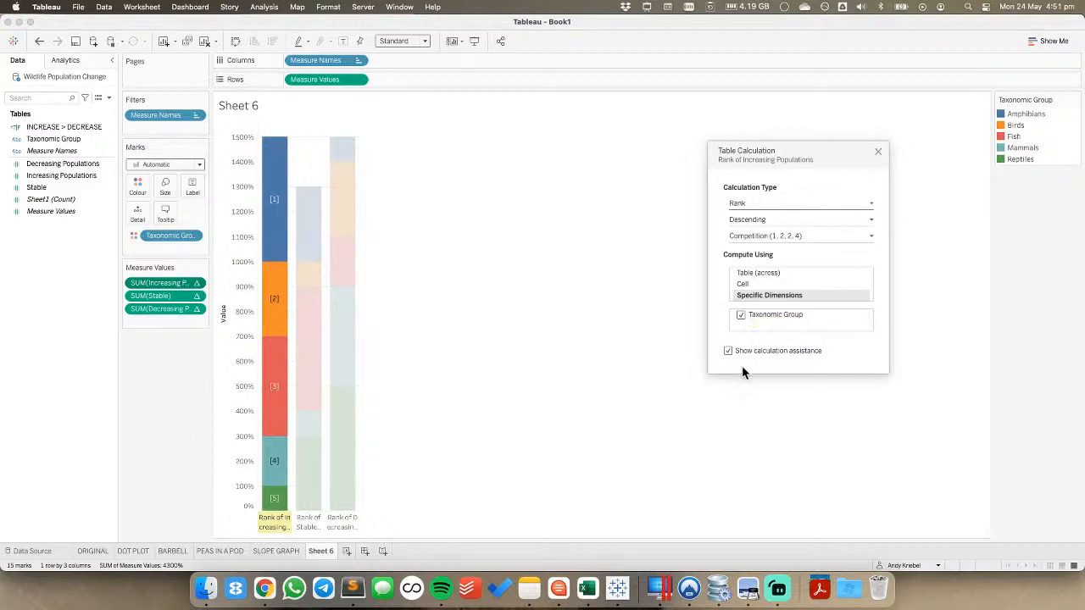
left_click(741, 317)
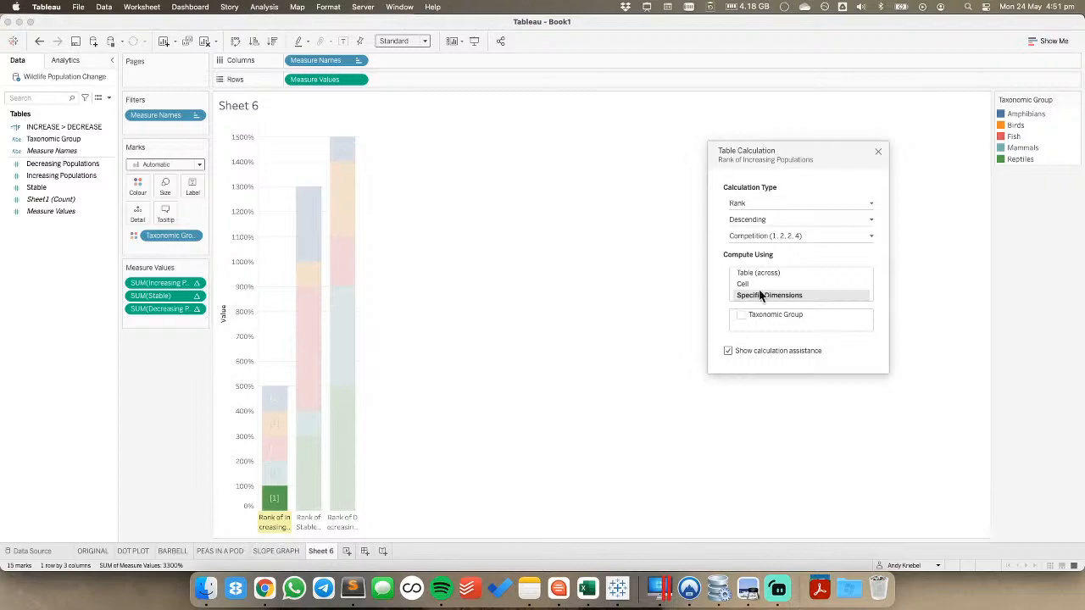
left_click(879, 151)
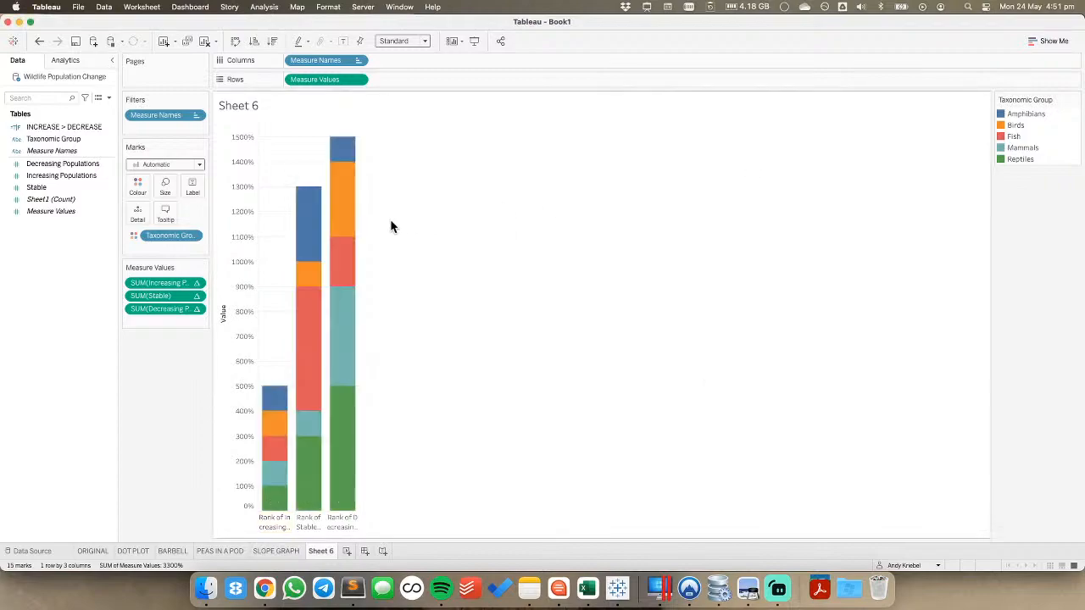
Try excluding Taxonomic Group from the specific dimensions of the Stable and Decreasing Populations rank calculations
left_click(196, 295)
left_click(190, 425)
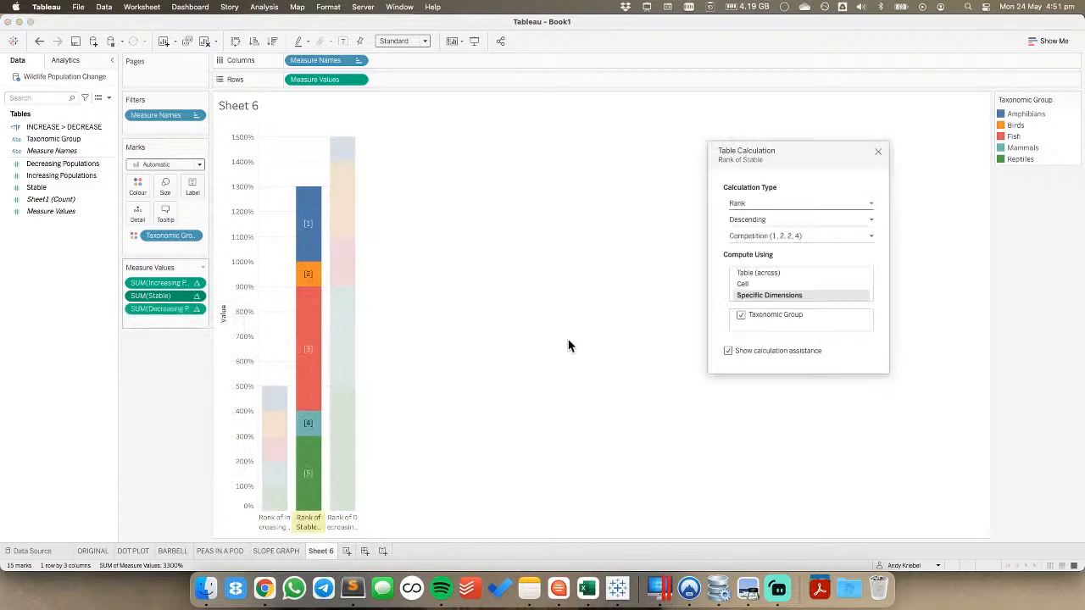
left_click(742, 315)
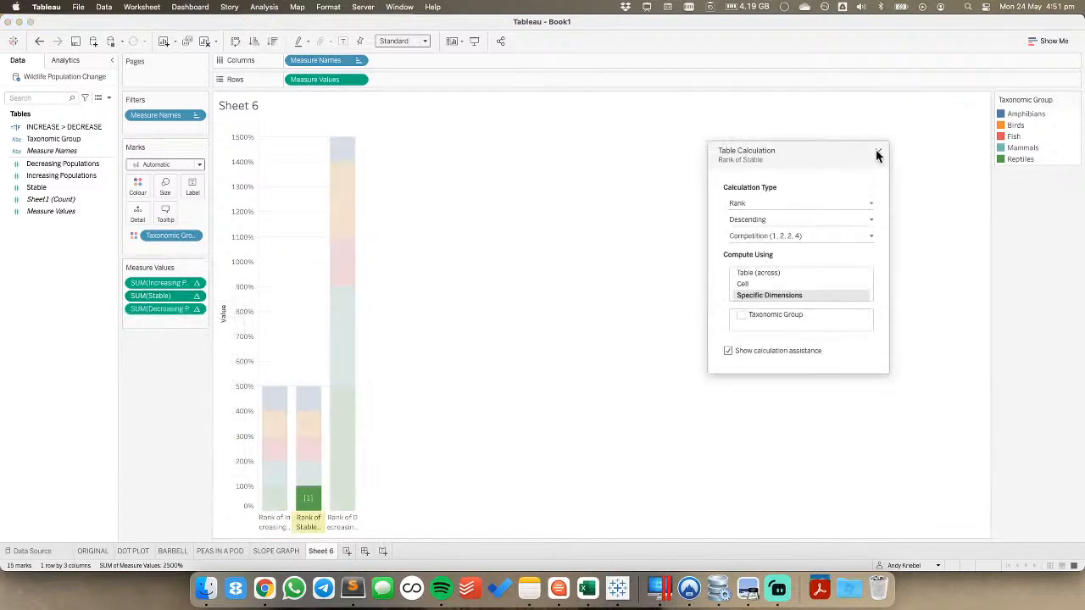
left_click(877, 150)
left_click(194, 309)
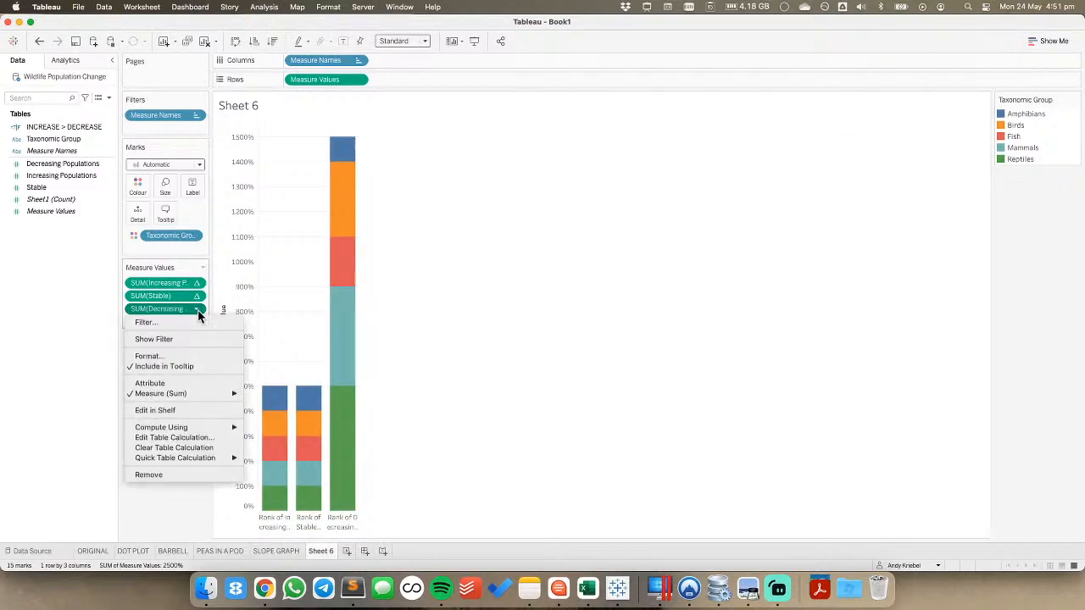
left_click(178, 437)
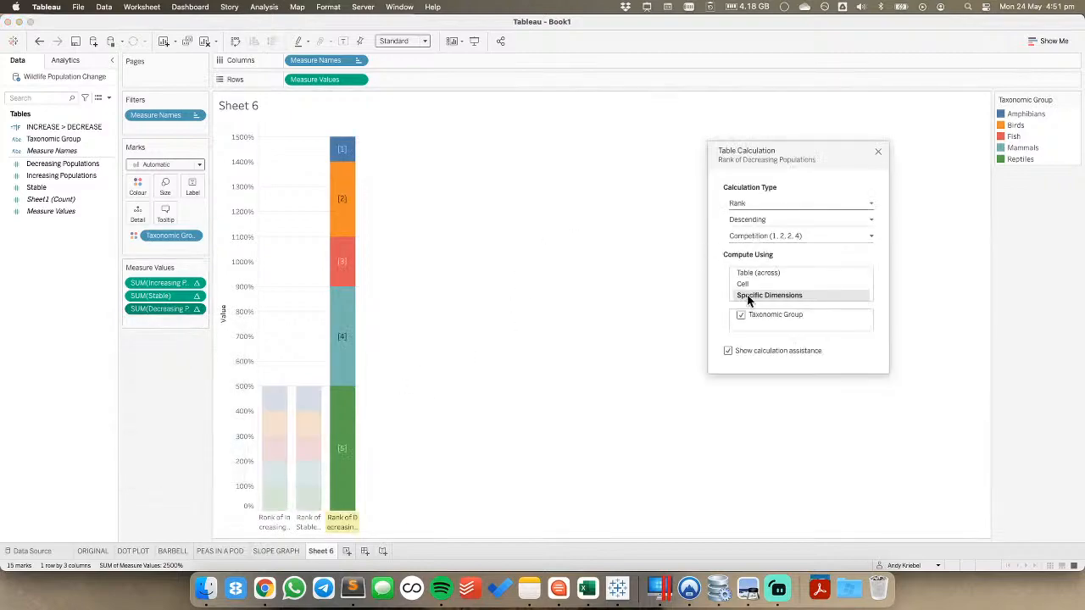
left_click(742, 315)
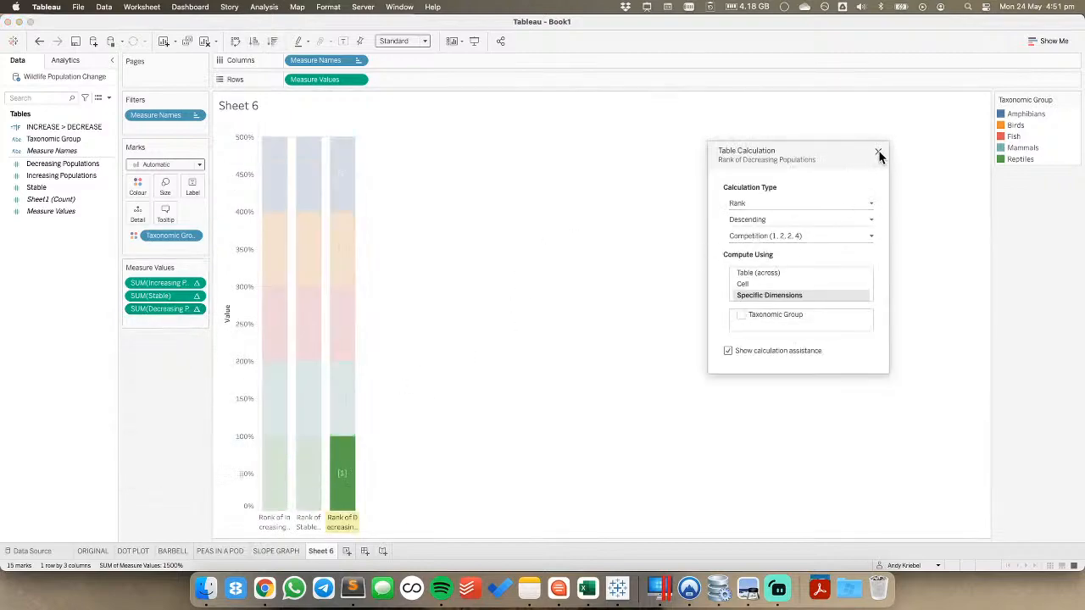
left_click(877, 148)
mouse_move(268, 190)
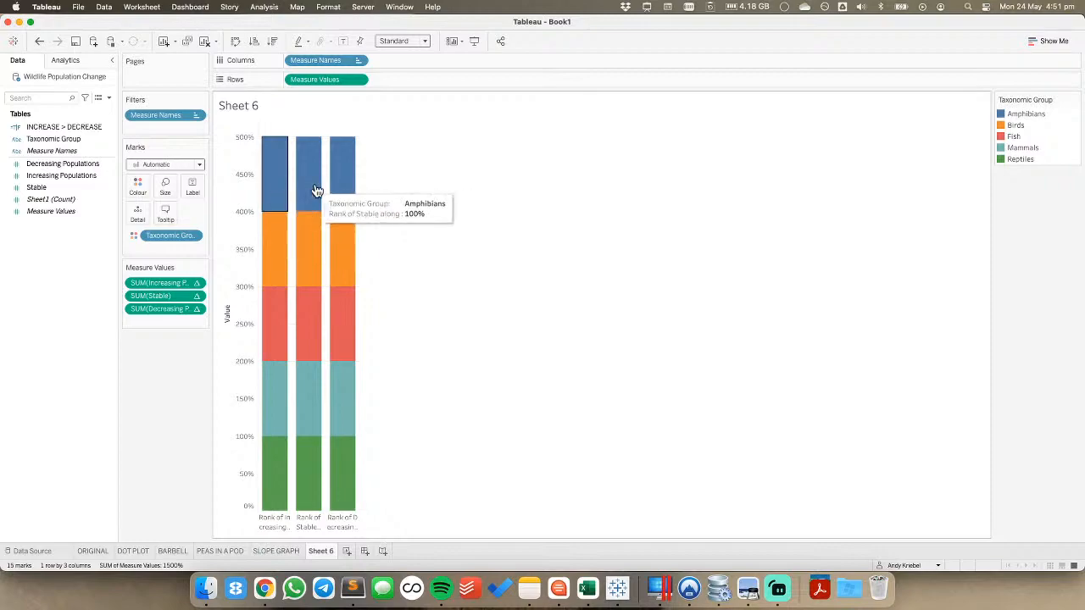
Change the mark type to Line and compute the Increasing, Stable and Decreasing Populations ranks using Taxonomic Group
left_click(154, 166)
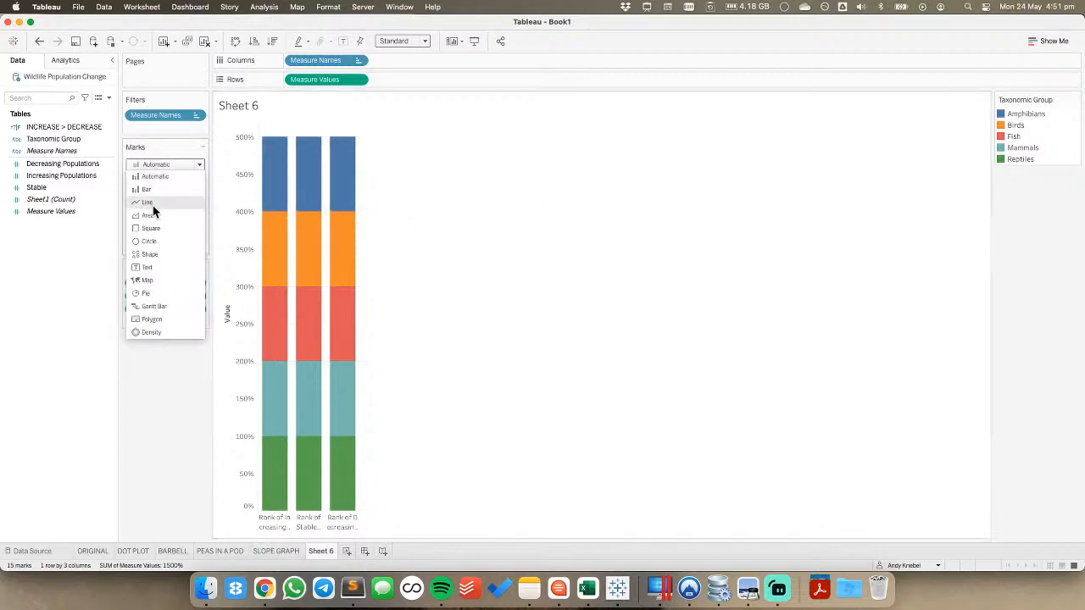
left_click(152, 204)
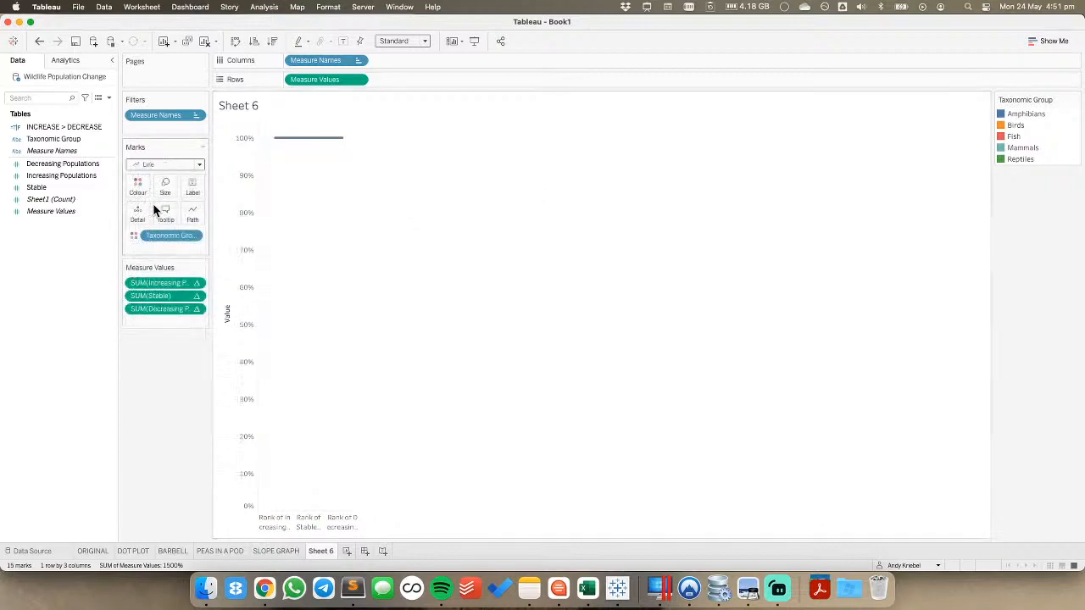
left_click(197, 284)
mouse_move(222, 402)
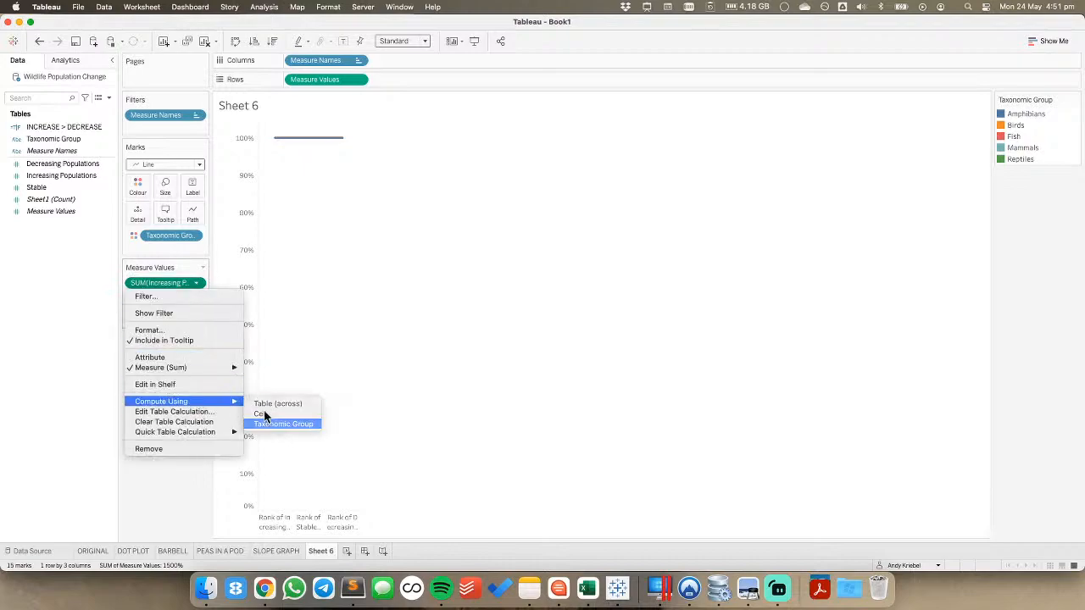
left_click(273, 424)
left_click(197, 296)
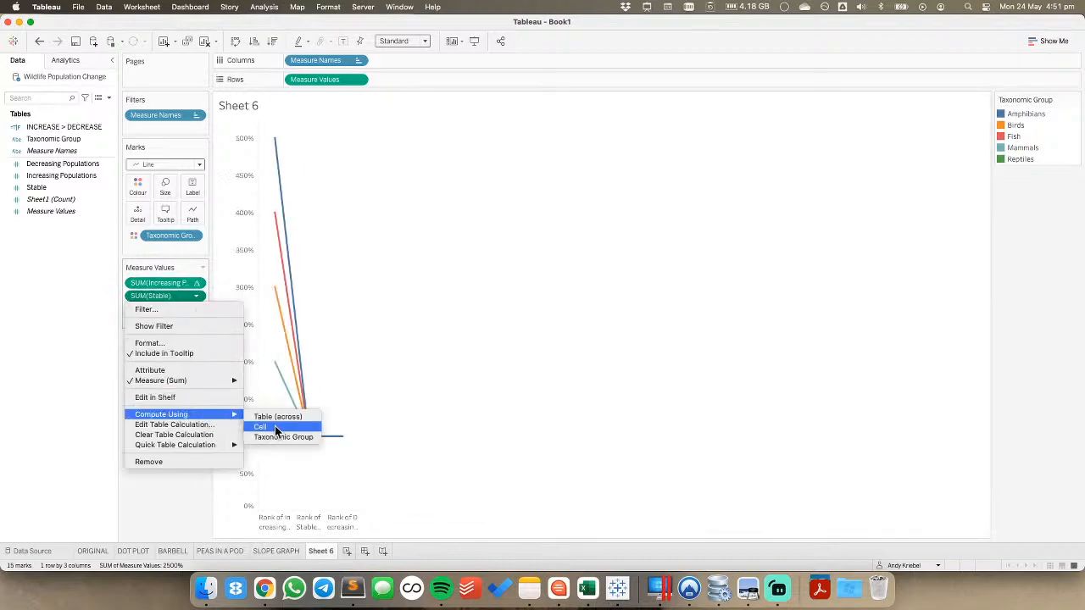
left_click(275, 436)
left_click(196, 309)
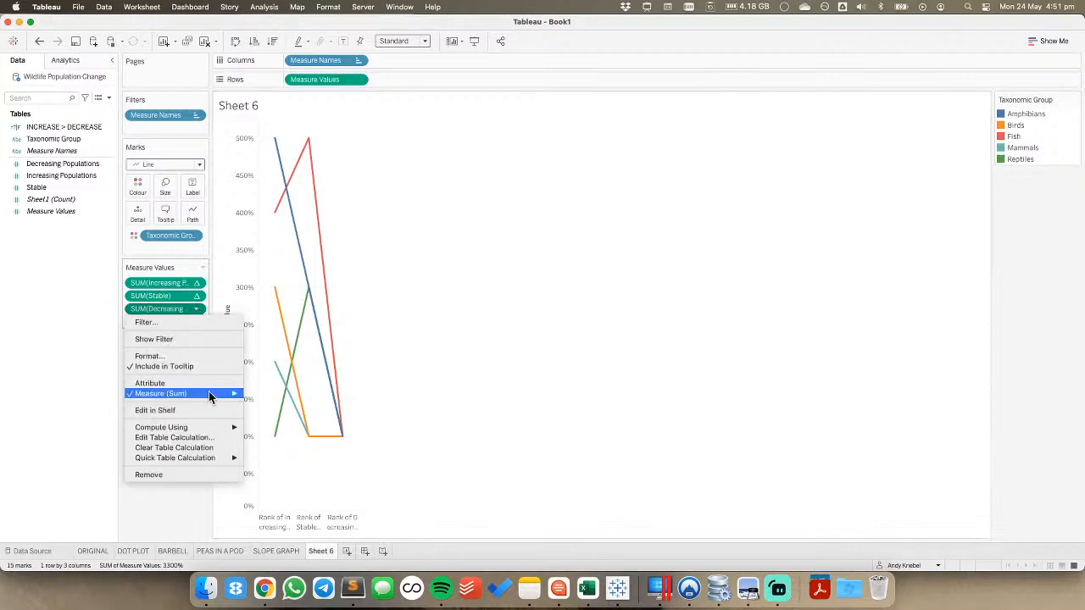
left_click(270, 447)
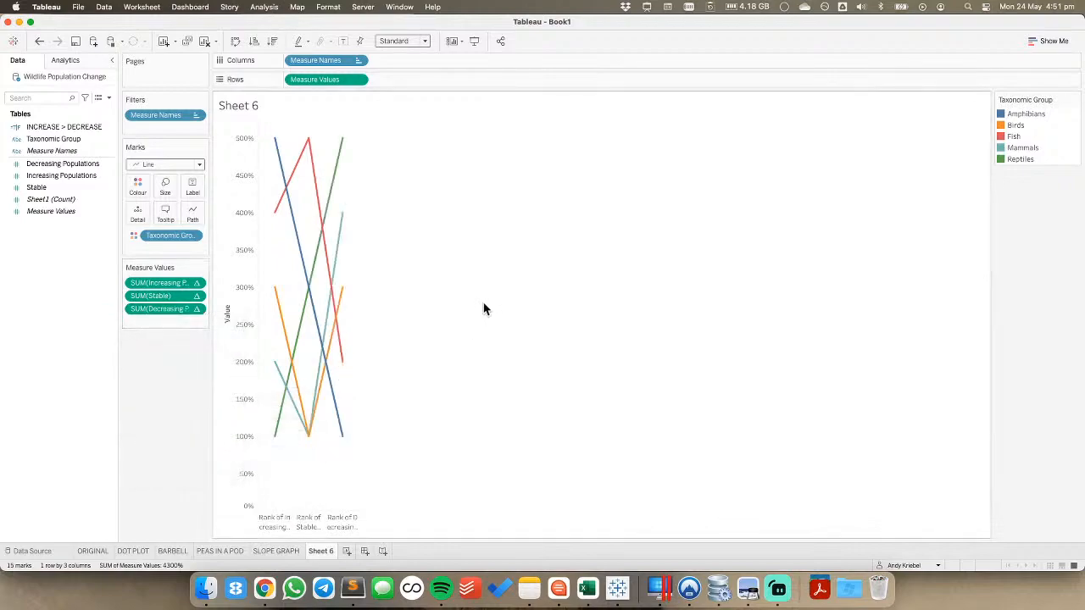
Set the default number format of Measure Values to a plain, non-percentage number format
right_click(44, 212)
mouse_move(70, 262)
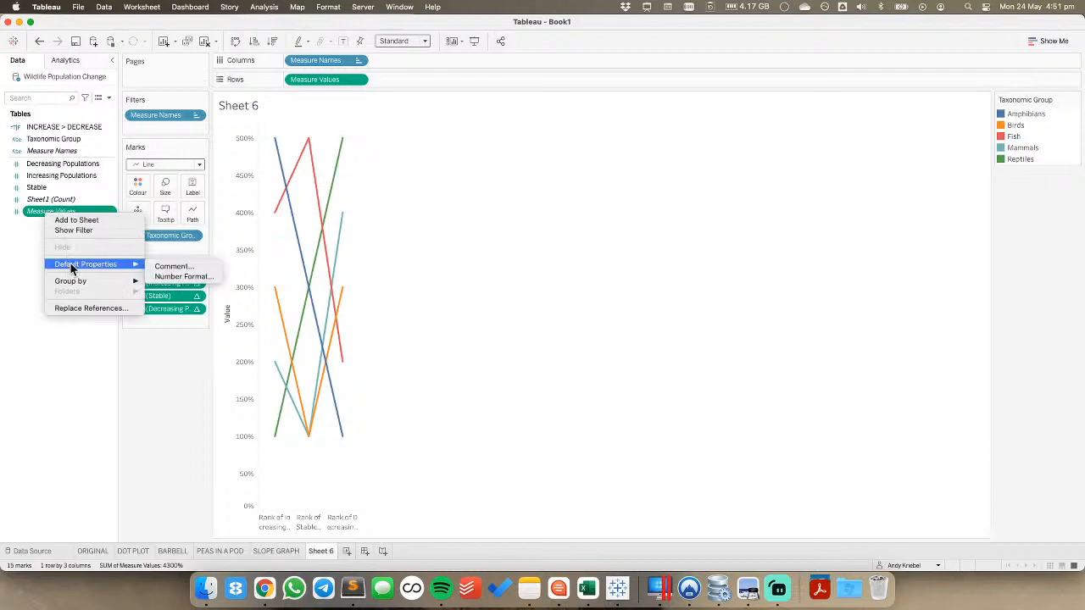
left_click(188, 277)
left_click(475, 231)
left_click(645, 375)
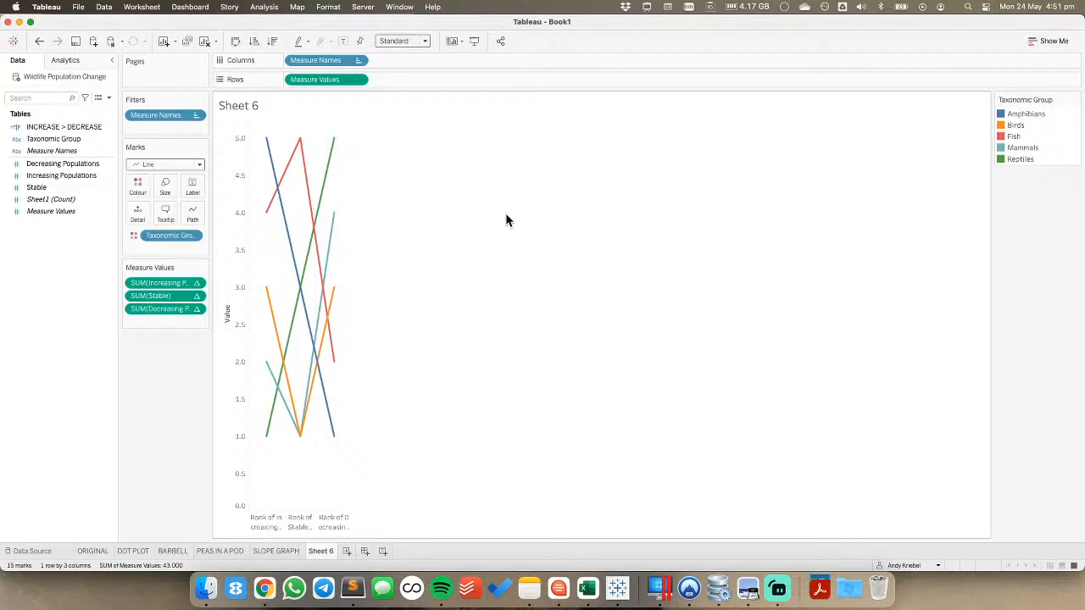
Widen the three rank columns of the line chart so their full headers fit
key("super+Right")
key("super+Right")
key("super+Right")
key("super+Right")
key("super+Right")
key("super+Right")
key("super+Right")
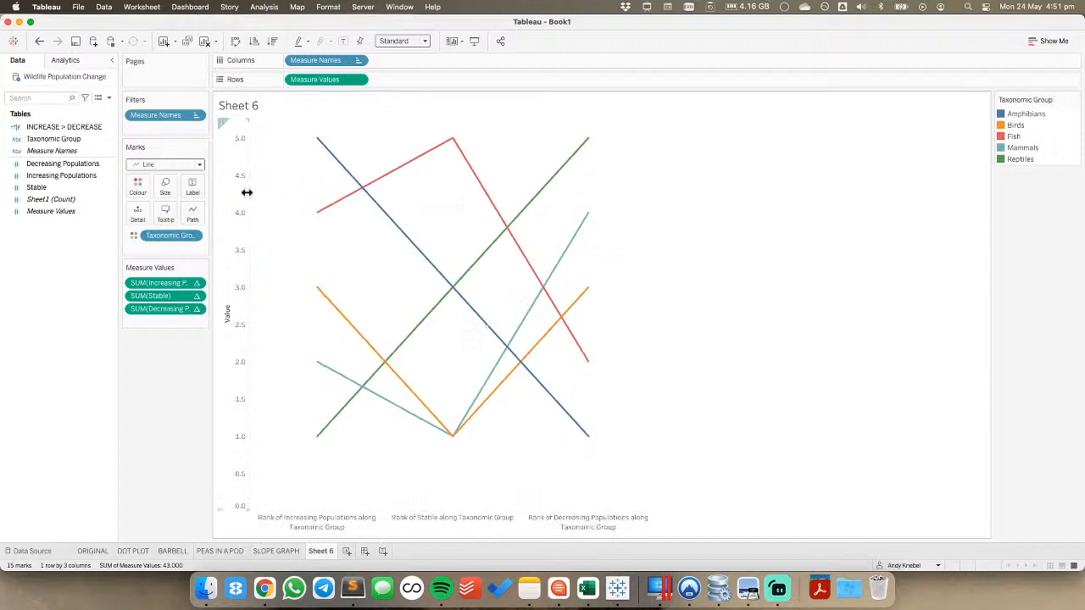
Reverse the scale of the Value axis
right_click(239, 197)
left_click(251, 200)
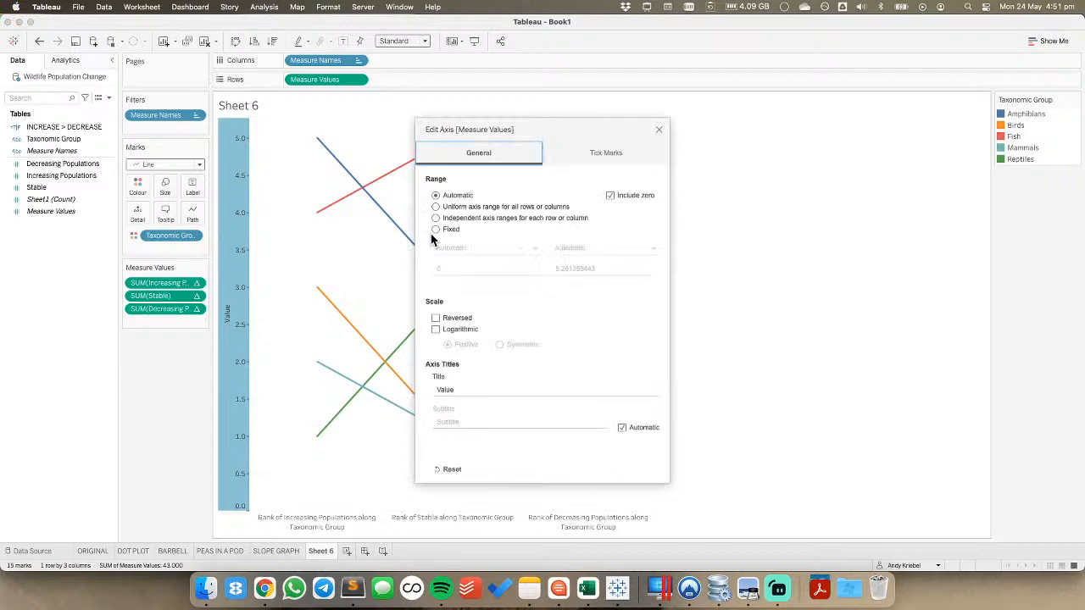
left_click(435, 318)
left_click(659, 131)
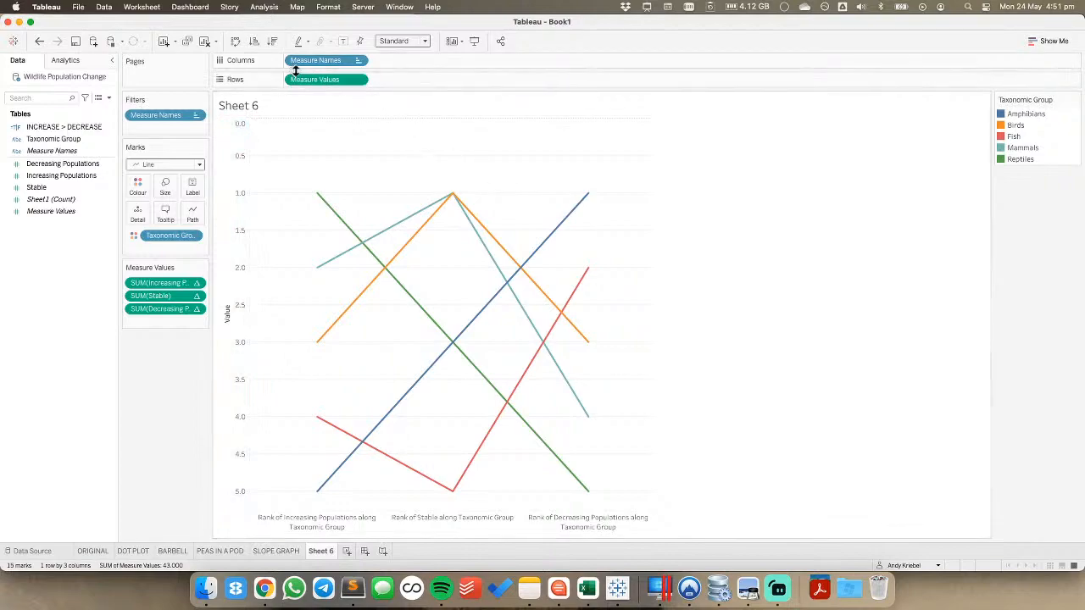
Duplicate Measure Values on Rows and show the second copy as smaller circle marks
left_click_drag(313, 81, 395, 78)
left_click(167, 216)
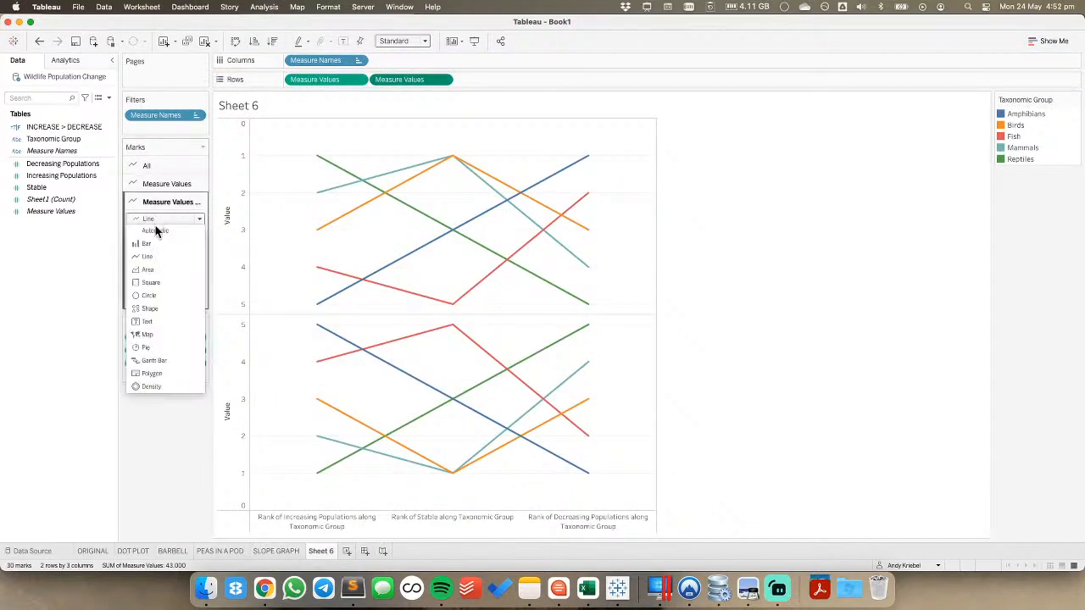
left_click(158, 294)
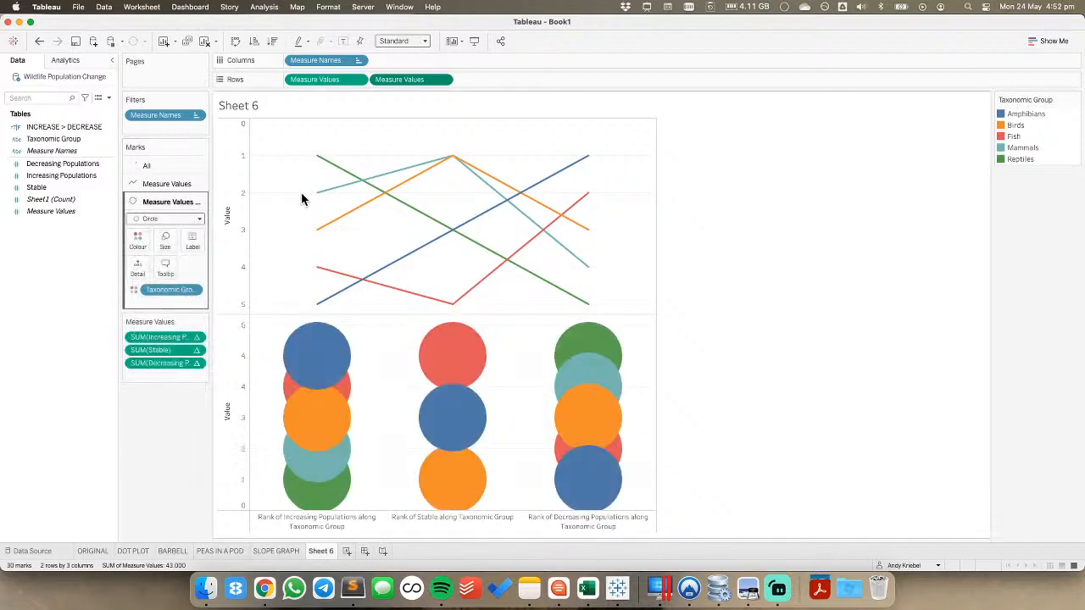
left_click(164, 241)
left_click_drag(189, 273, 163, 272)
Combine the line and circle charts on a dual axis and synchronize the two Value axes
left_click(443, 78)
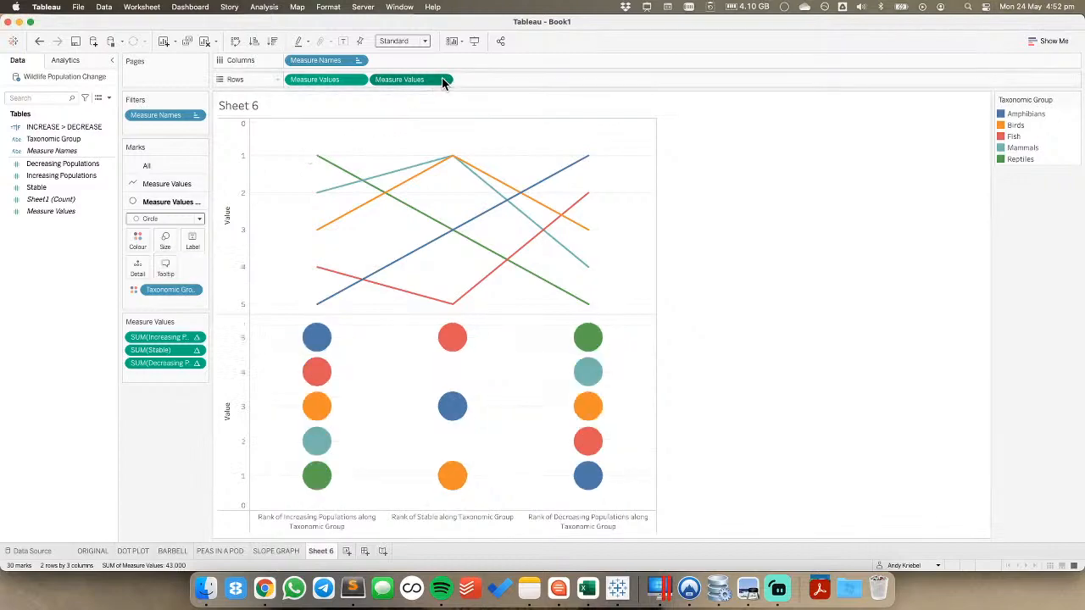
left_click(426, 201)
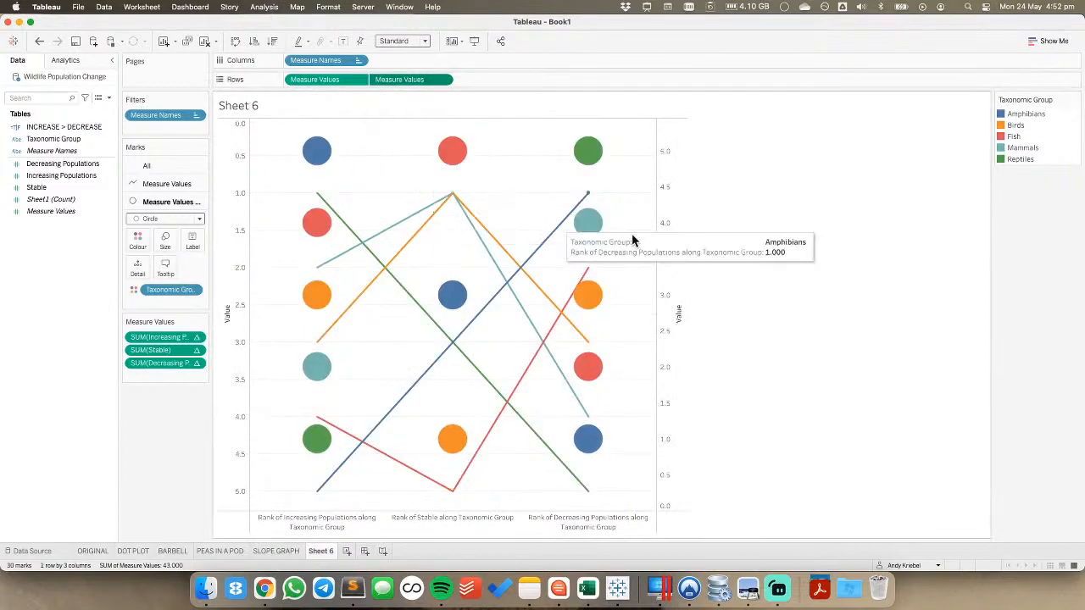
right_click(673, 235)
left_click(704, 287)
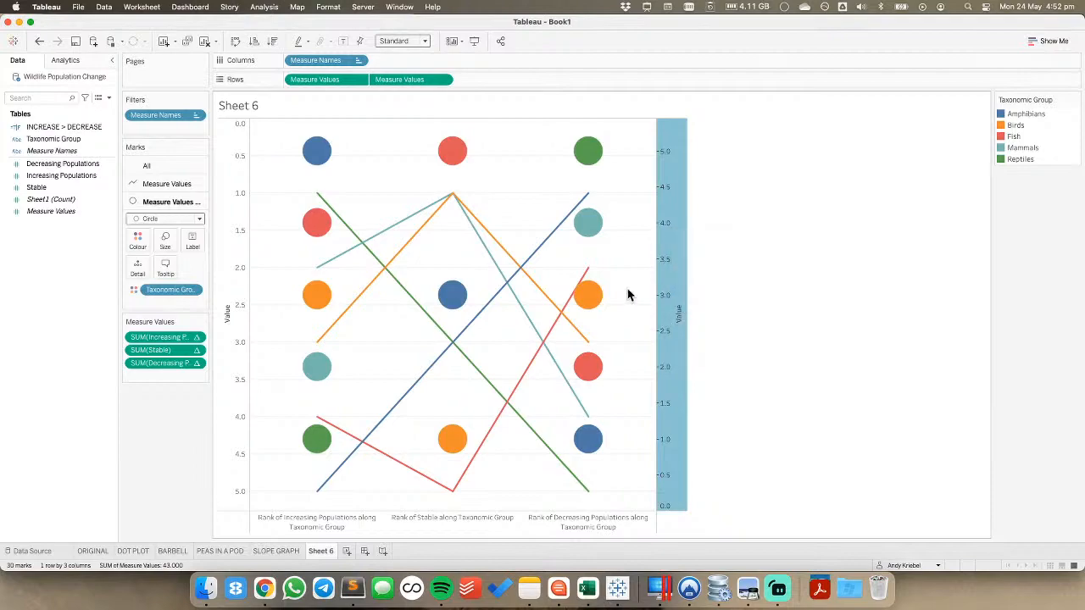
left_click(390, 174)
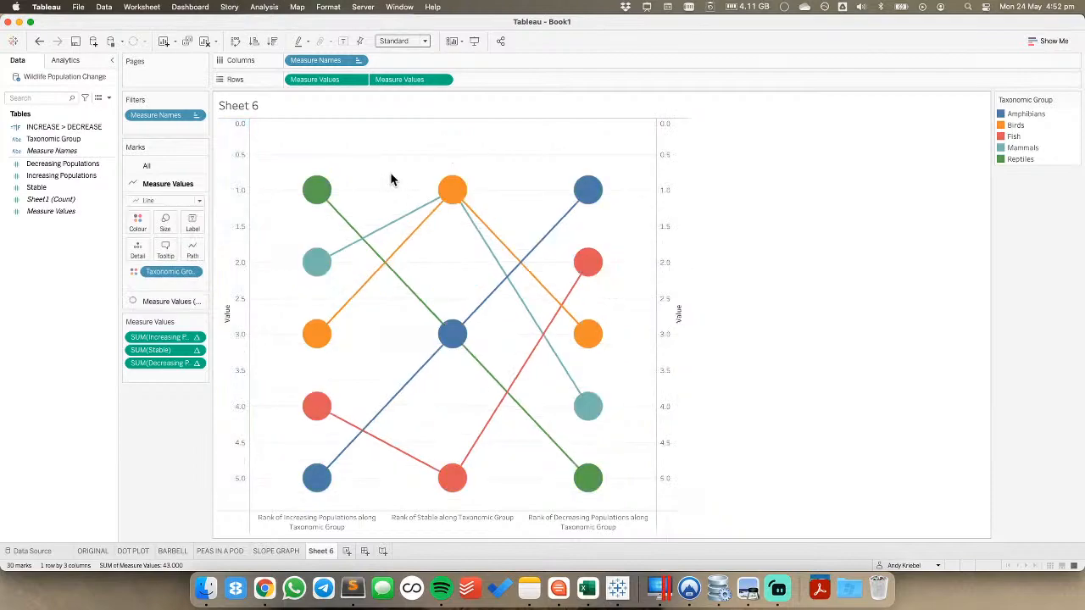
Shrink the circle marks to small dots at the ends of the lines
left_click(162, 301)
left_click(165, 241)
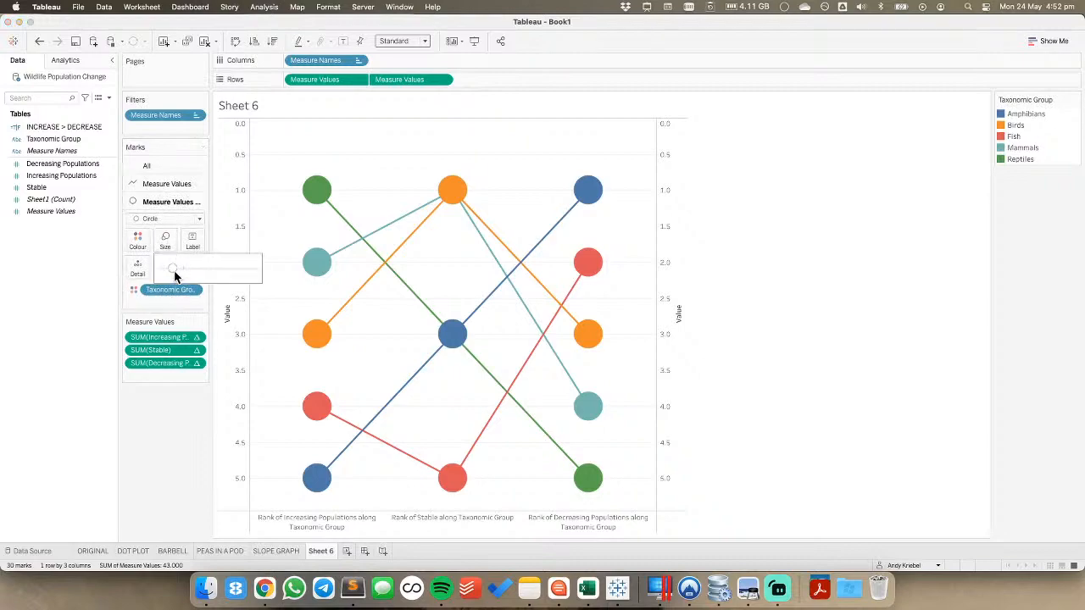
left_click_drag(178, 269, 168, 274)
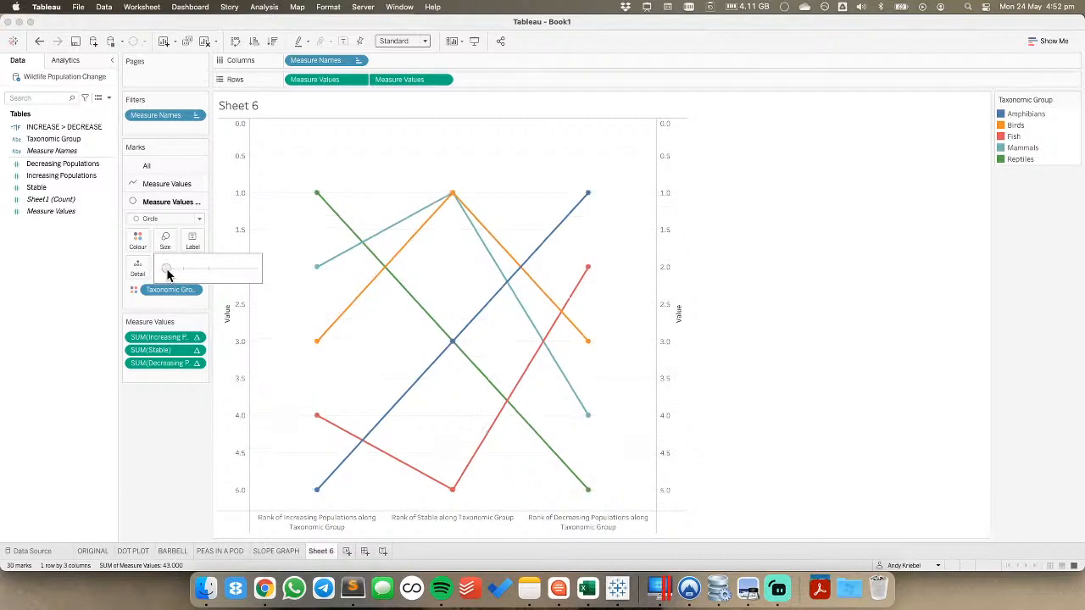
Thicken the line marks to about the width of the dots, undoing any excess size change
left_click(165, 183)
left_click(166, 226)
left_click_drag(199, 251, 245, 255)
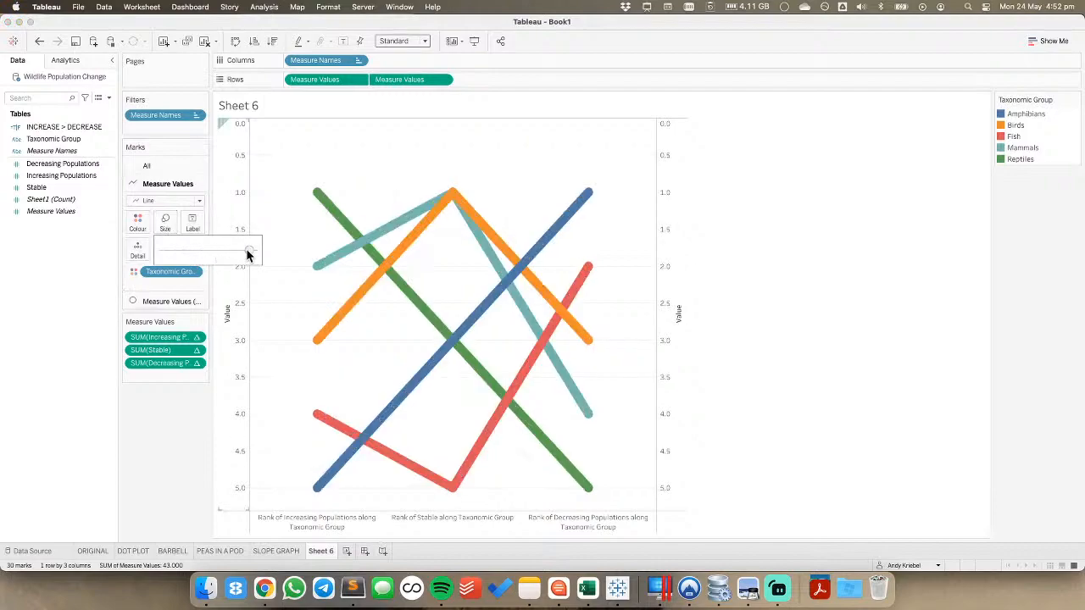
left_click(166, 301)
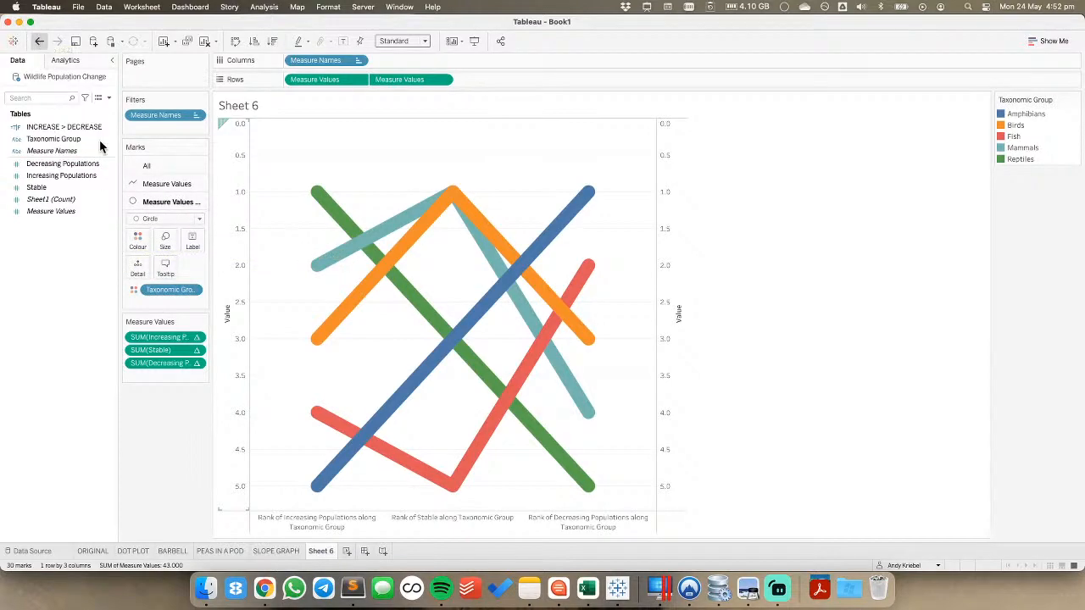
key("super+z")
Move Taxonomic Group from Colour to Detail for the line marks and fit the chart to Entire View
left_click_drag(154, 269, 137, 250)
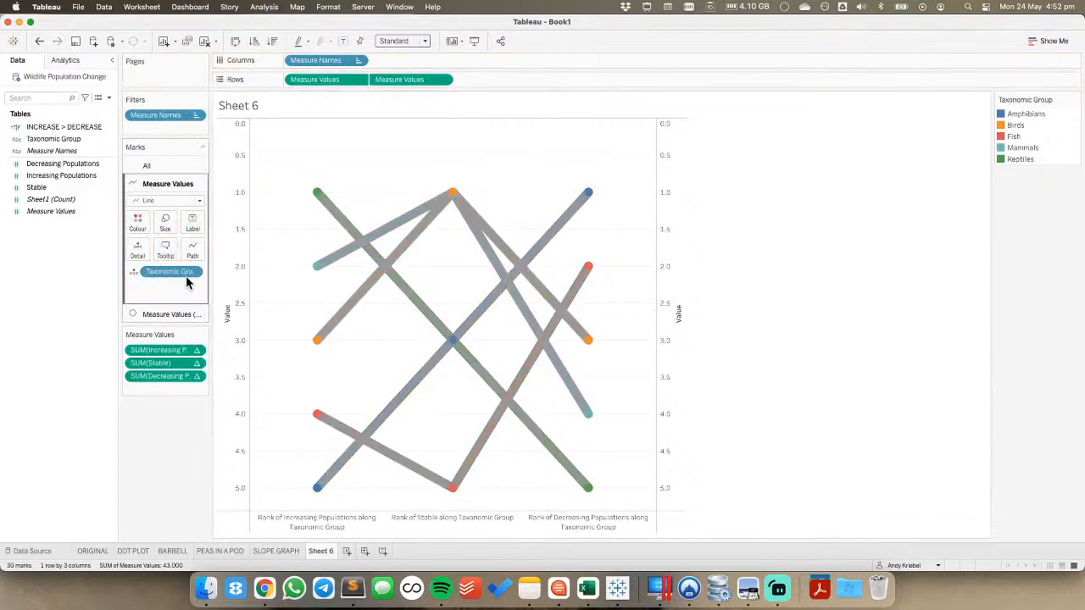
left_click(392, 40)
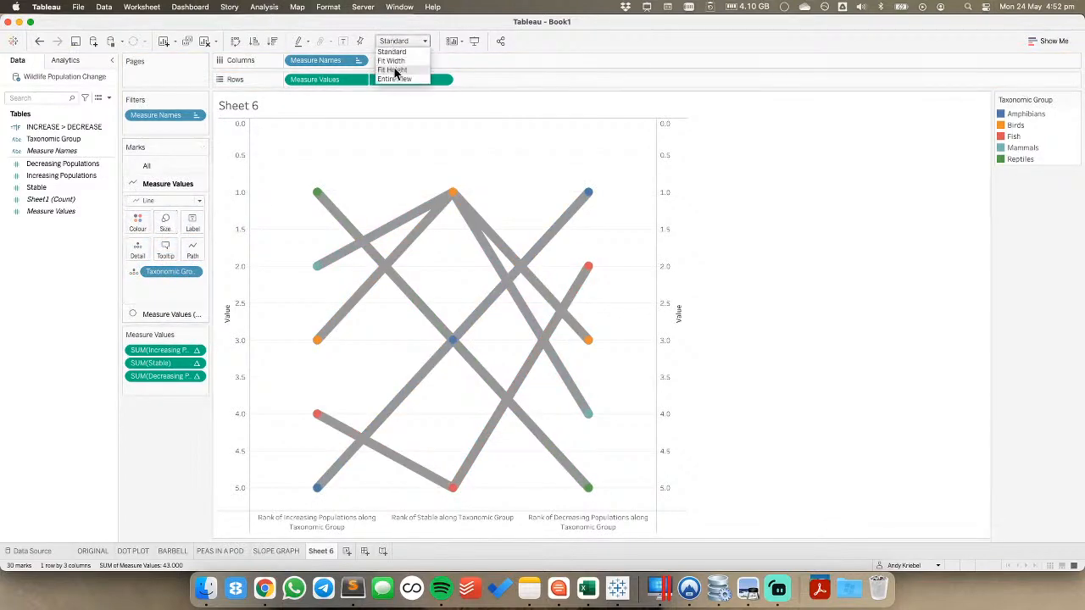
left_click(395, 87)
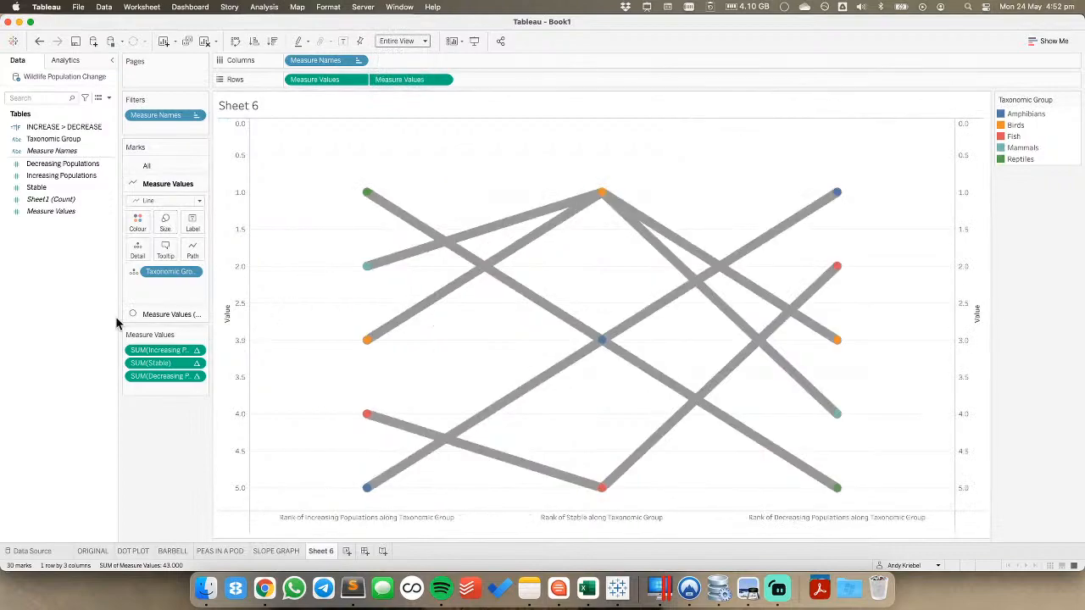
Make the lines slightly thicker than the dots and colour them light grey
left_click(166, 222)
left_click_drag(243, 253, 247, 253)
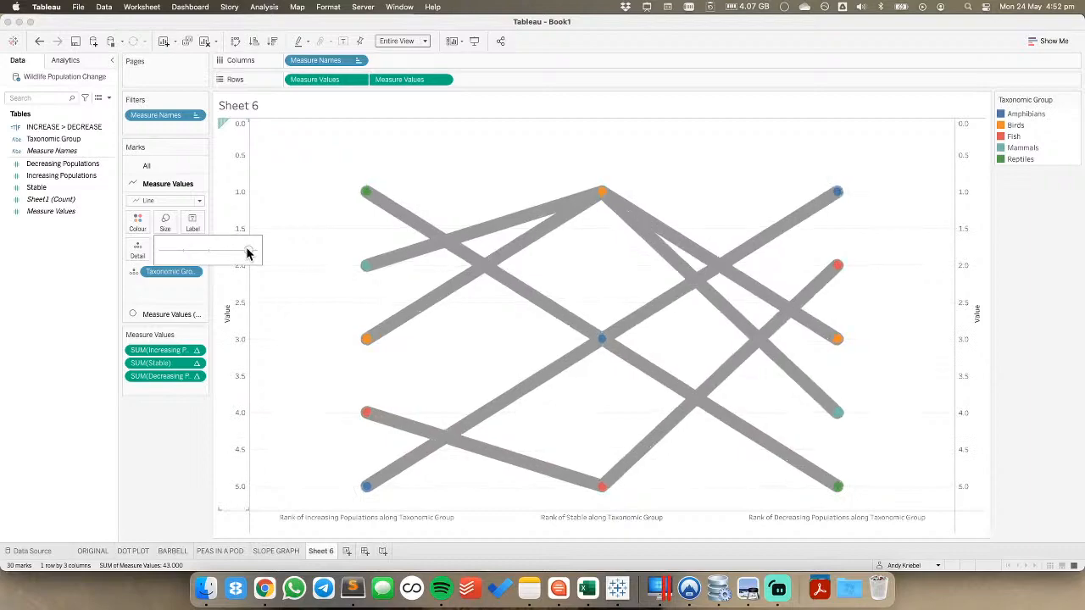
left_click(157, 314)
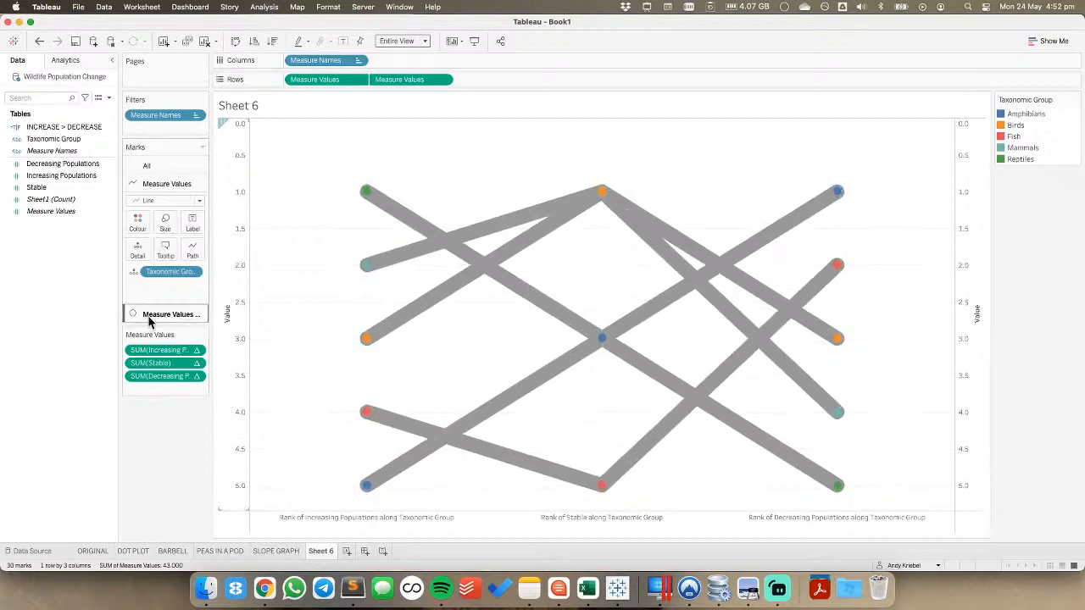
left_click(161, 183)
left_click(138, 222)
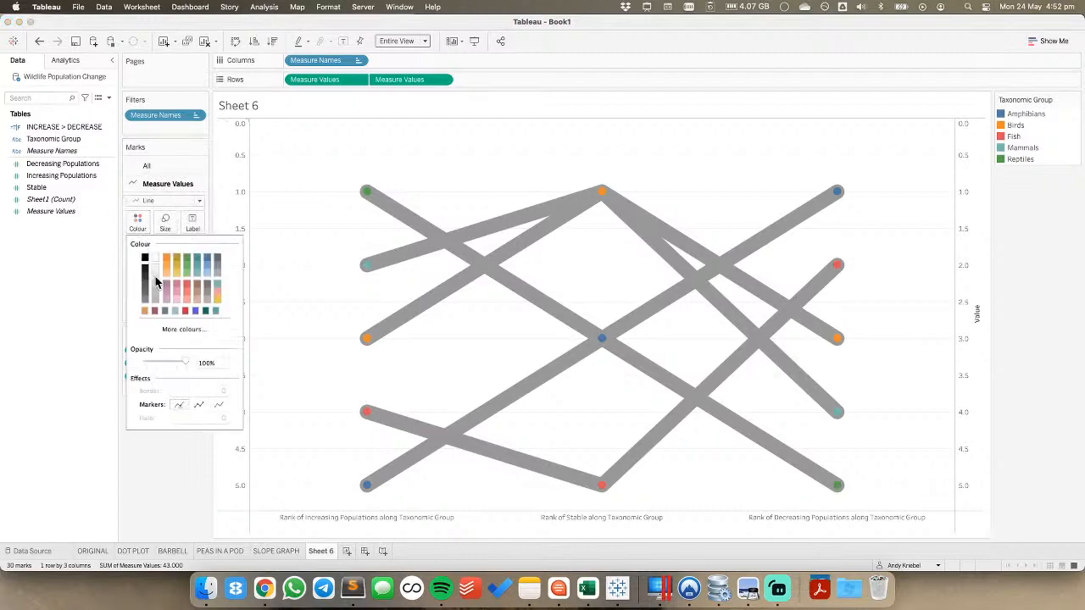
left_click(153, 279)
left_click(302, 192)
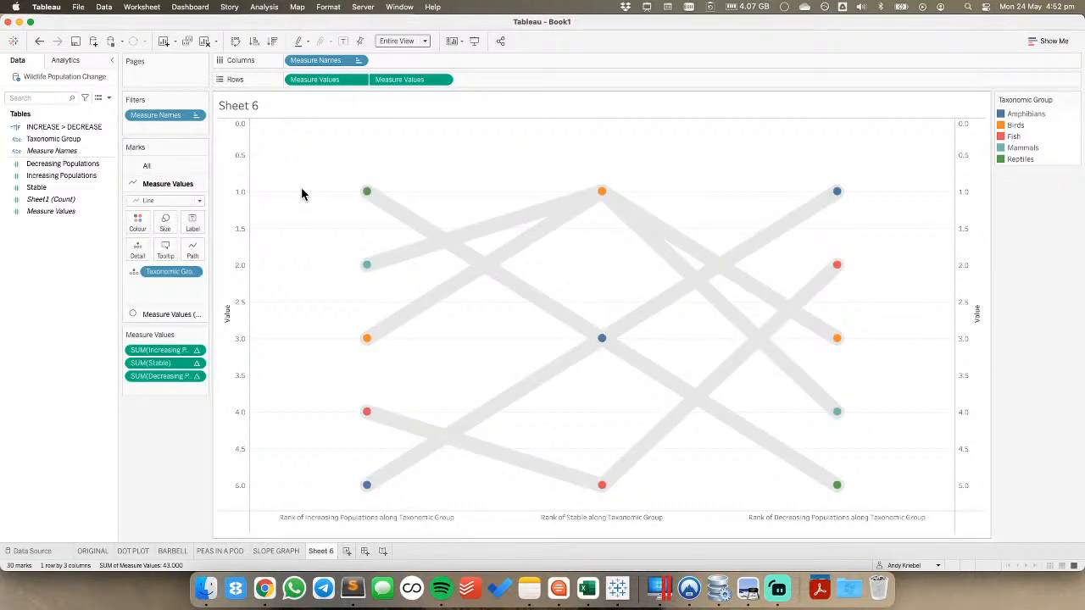
Add a black border to the circle marks
left_click(148, 314)
left_click(139, 241)
left_click(223, 334)
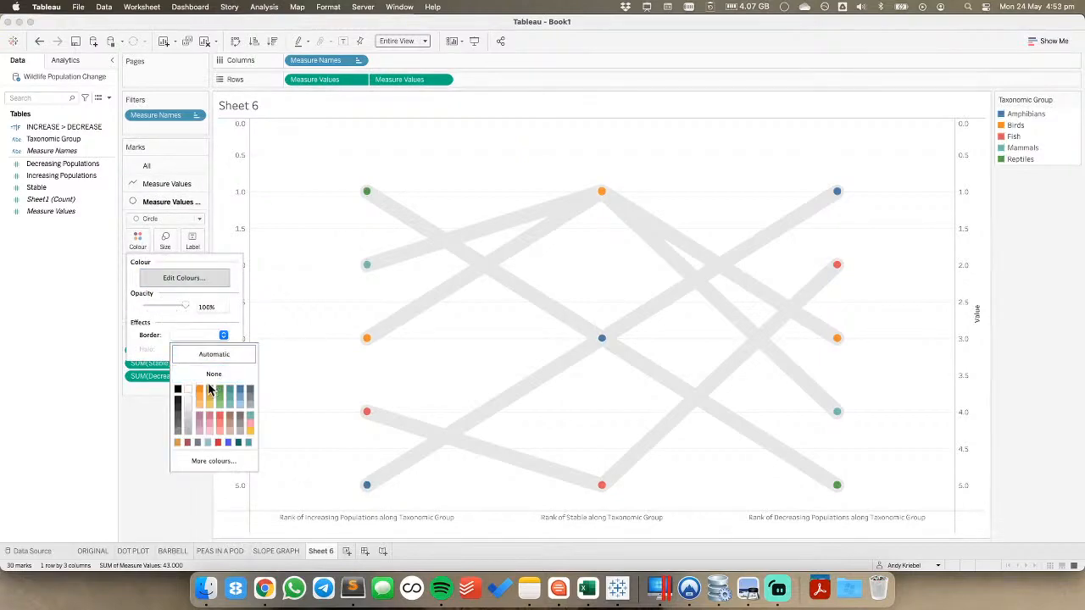
left_click(178, 390)
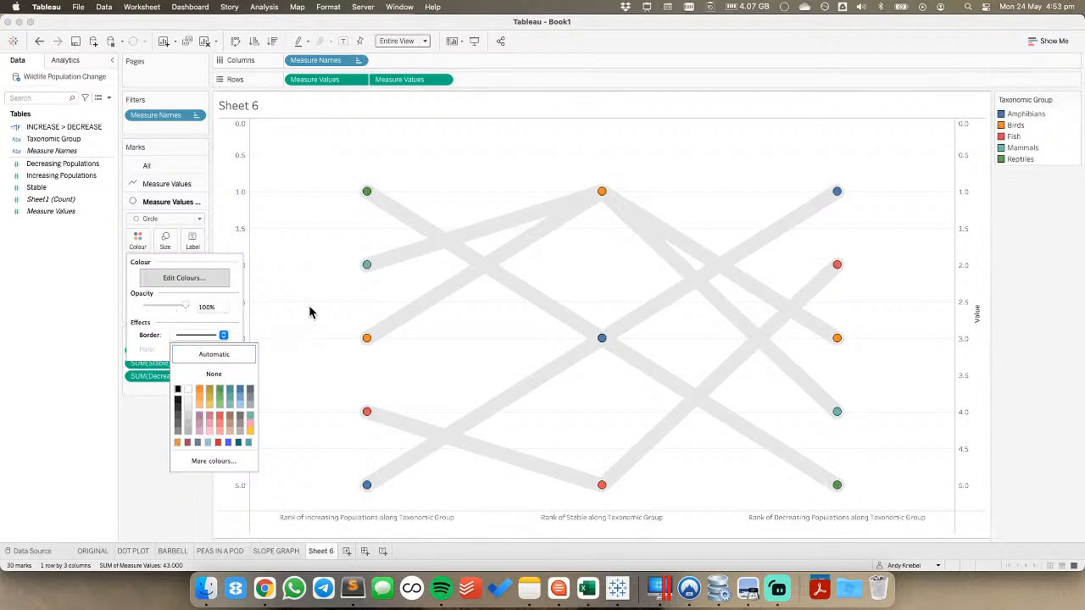
left_click(310, 312)
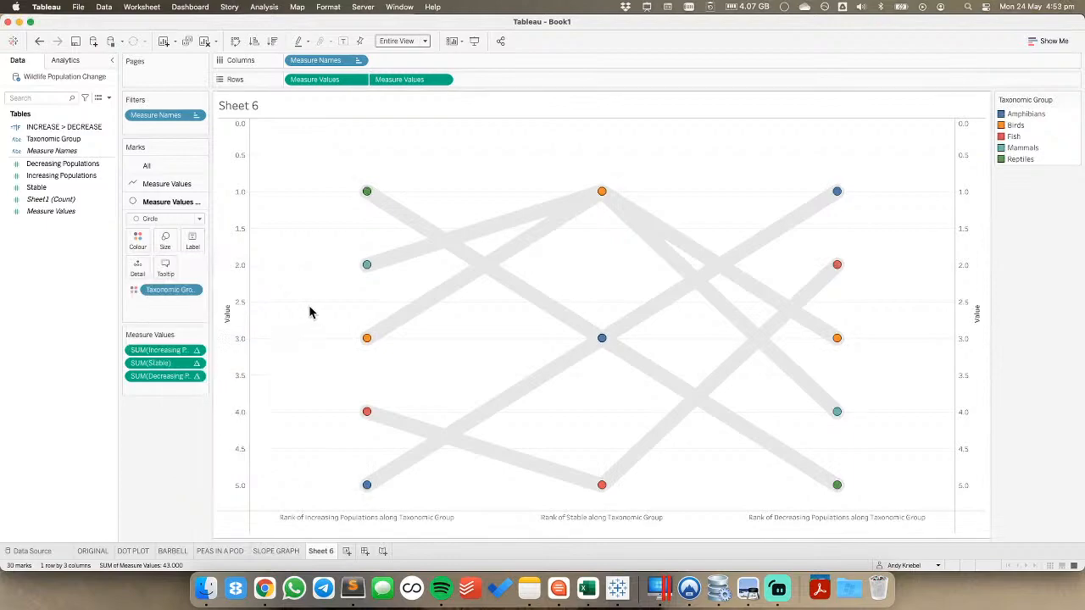
Rename the sheet as BUMP CHART
left_click(329, 547)
type("BUMP CHART")
key("Return")
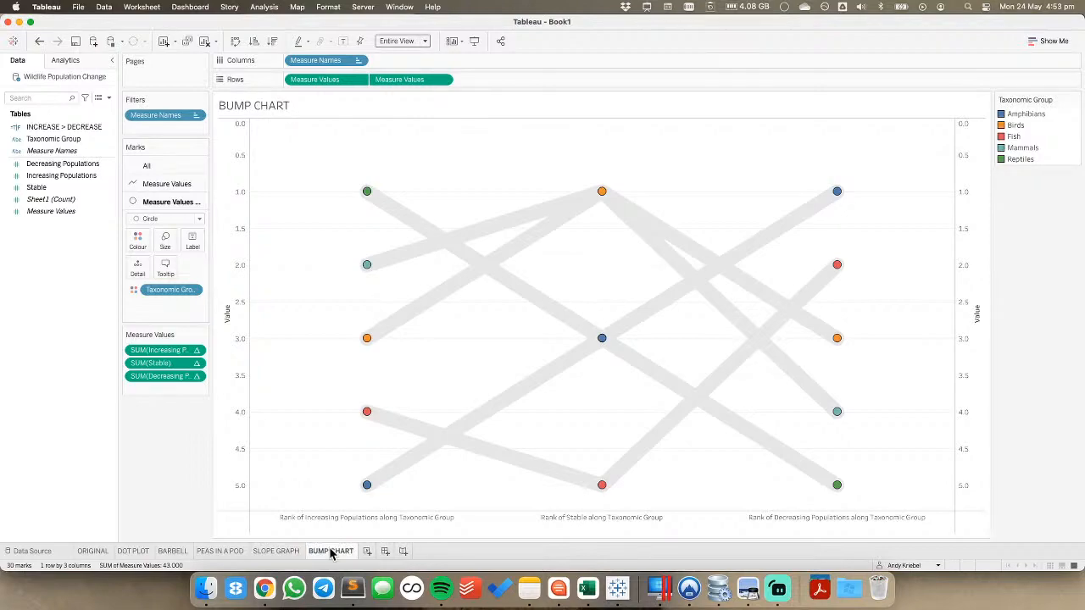
Switch to Chrome and open The Data Visualisation Catalogue from the chart chooser bookmarks in a new tab
left_click(265, 589)
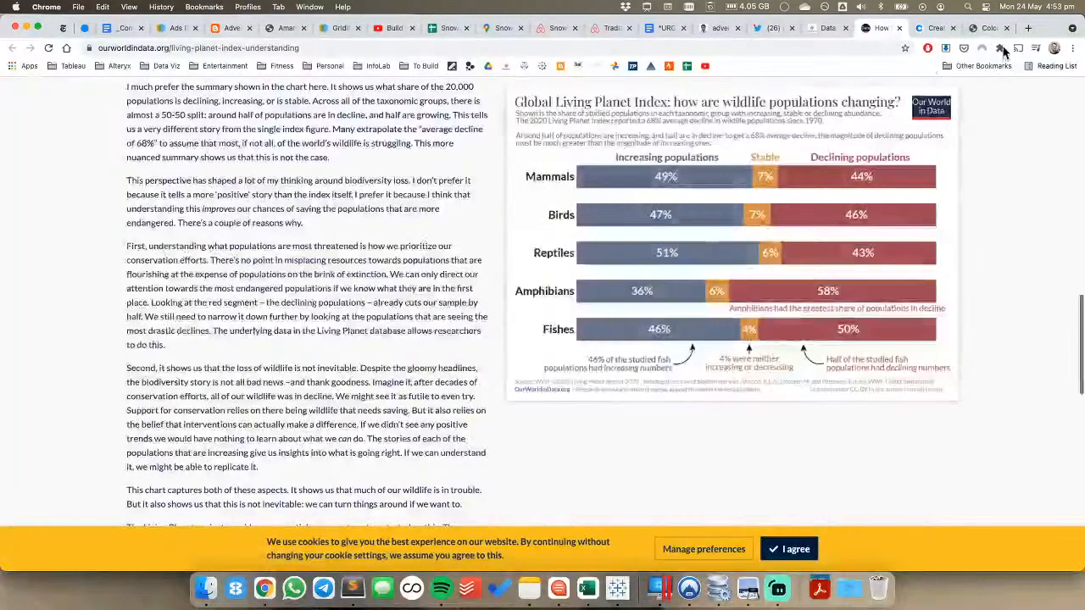
left_click(1029, 29)
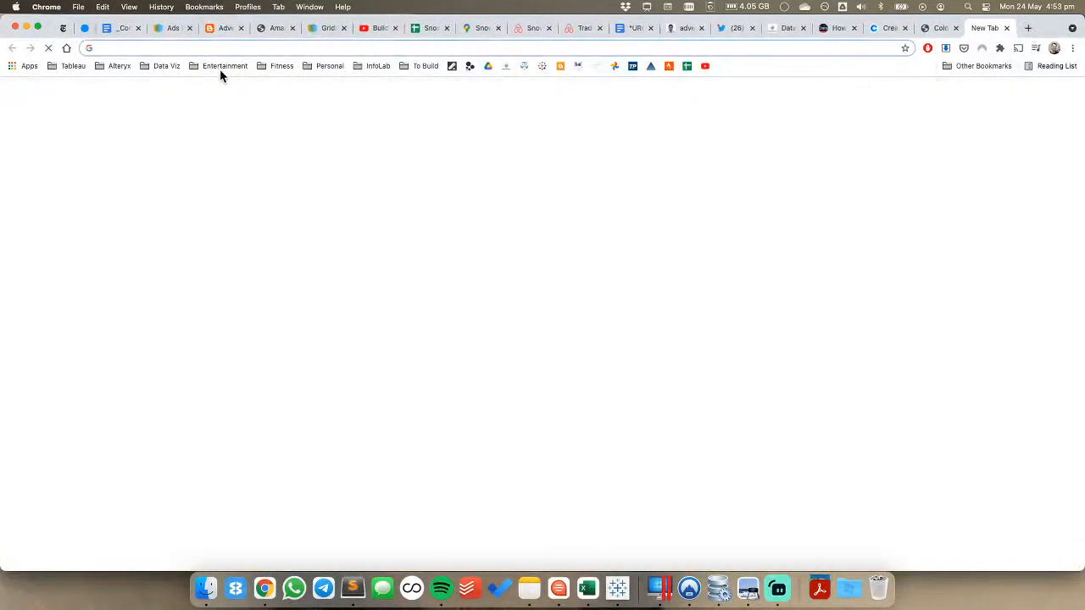
left_click(154, 68)
mouse_move(175, 86)
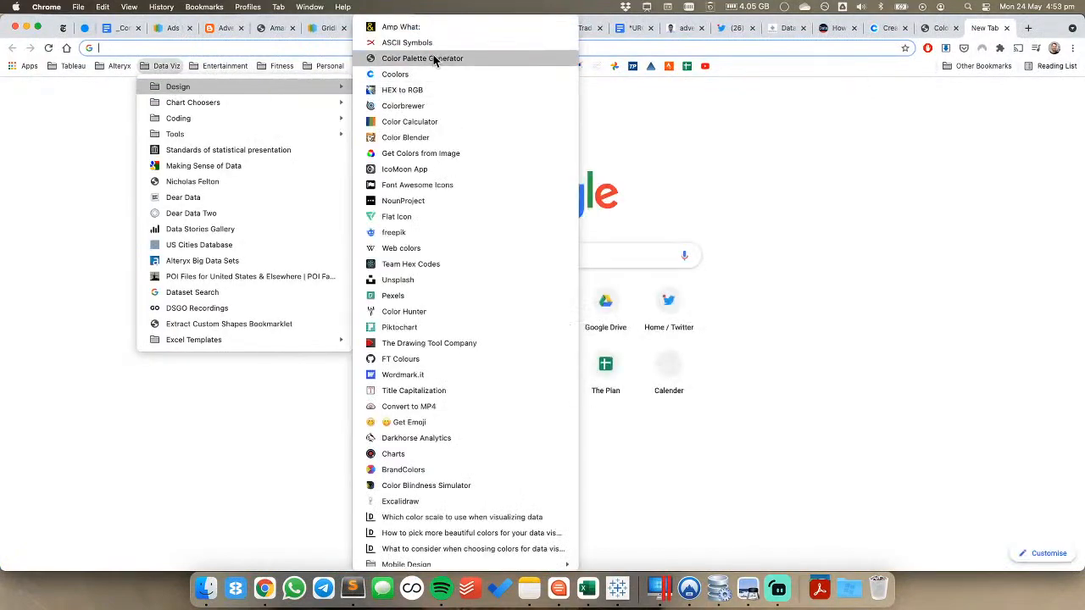
mouse_move(297, 105)
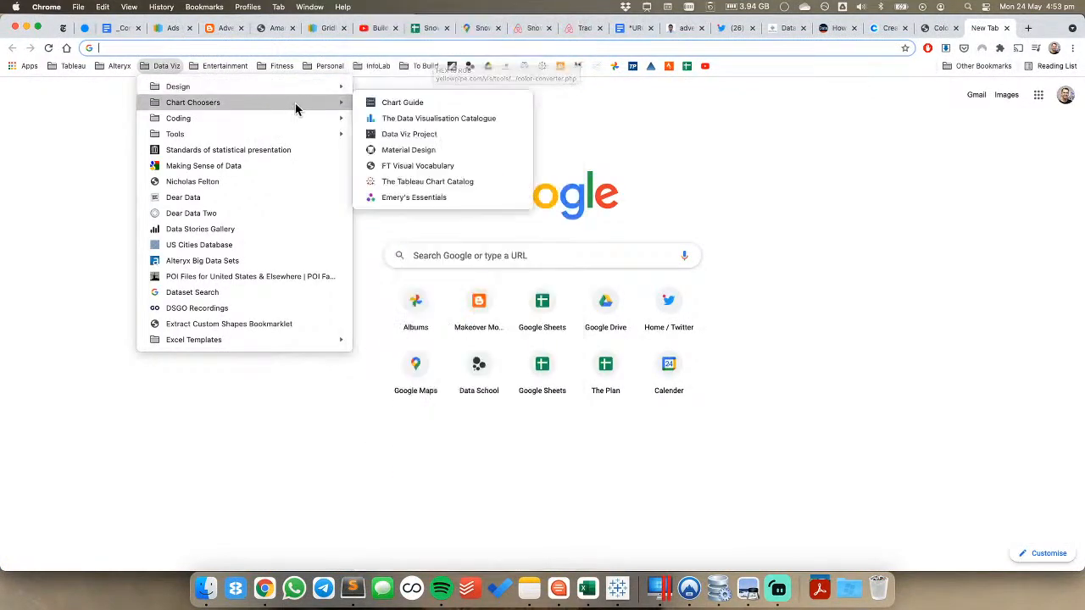
left_click(428, 119)
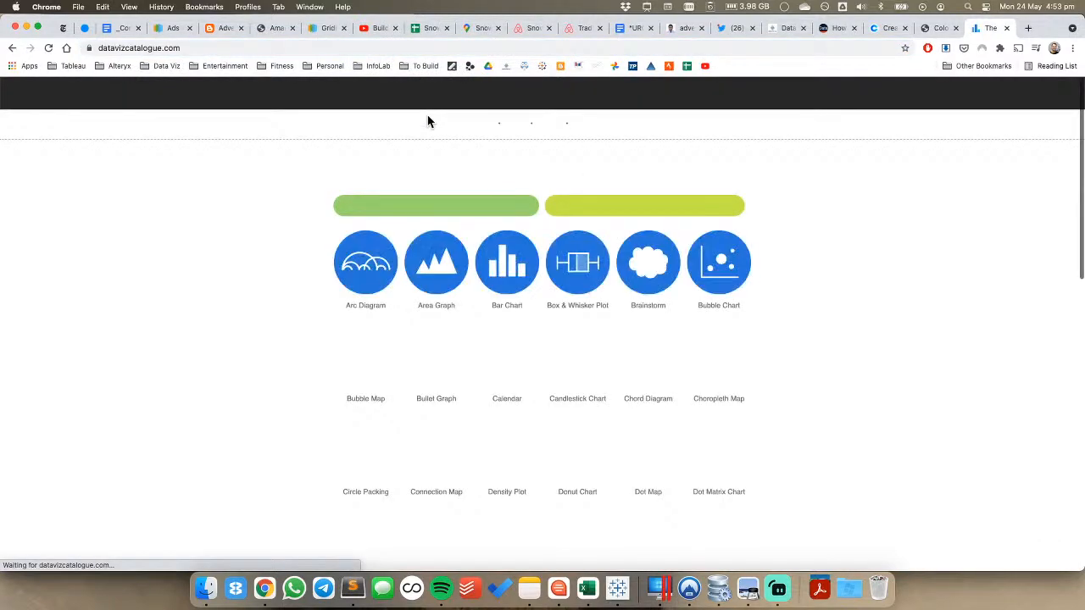
Browse the catalogue by function and examine the chart types for Comparisons
left_click(458, 207)
left_click(380, 309)
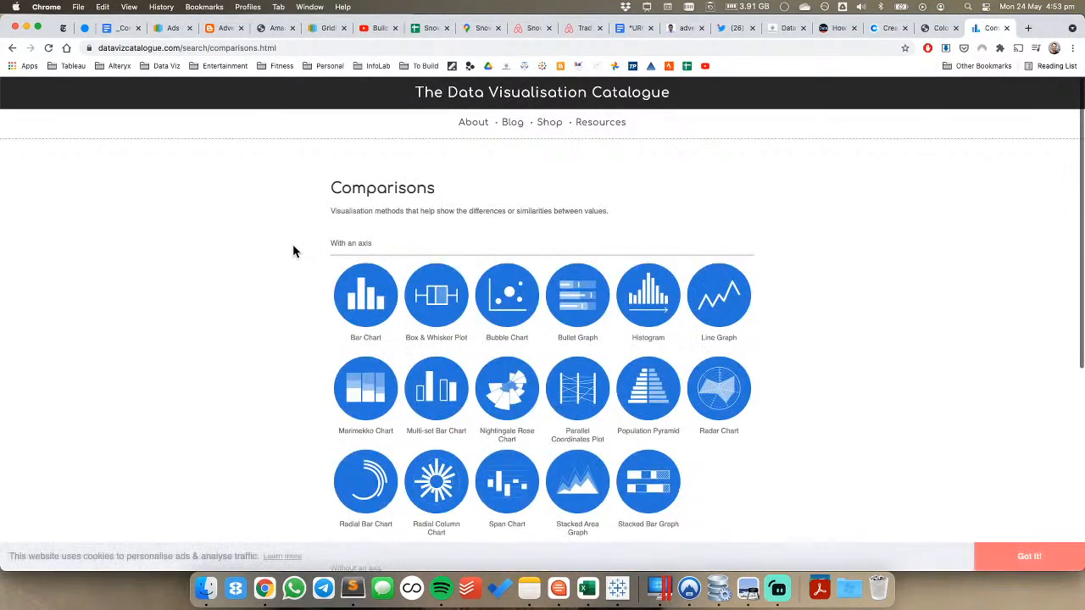
scroll(290, 246, "down", 2)
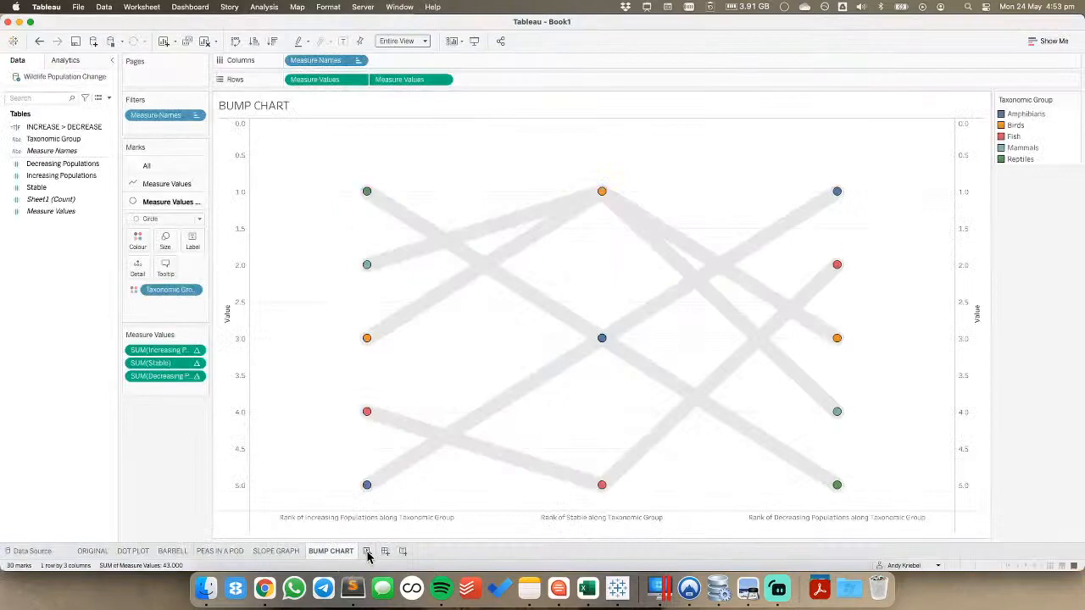
Return to Tableau and create a new worksheet with Taxonomic Group on Columns and Increasing Populations on Rows
left_click(367, 552)
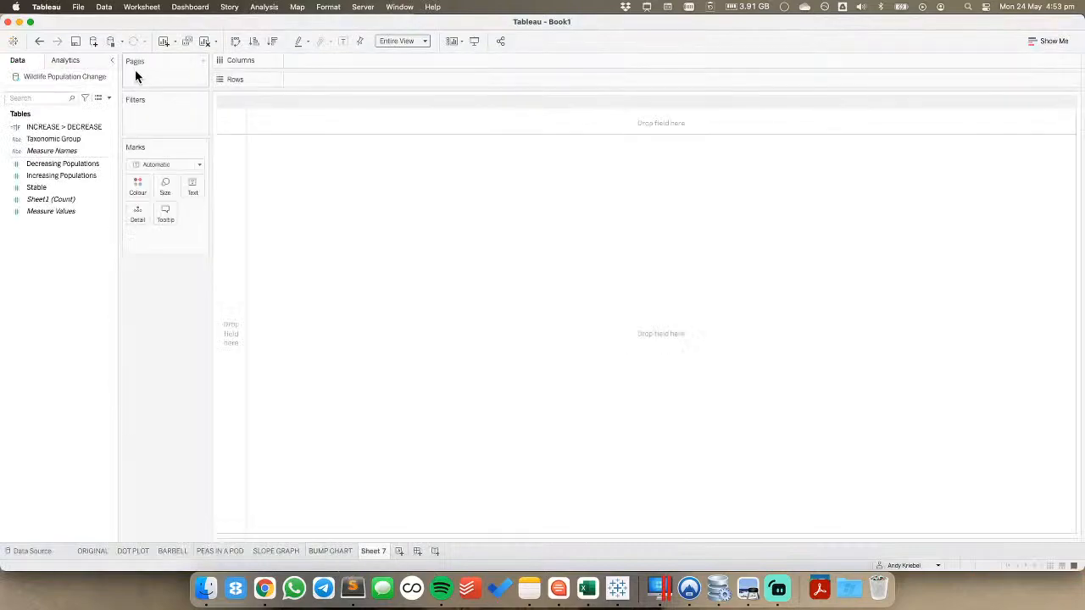
left_click(81, 127)
left_click_drag(67, 139, 352, 59)
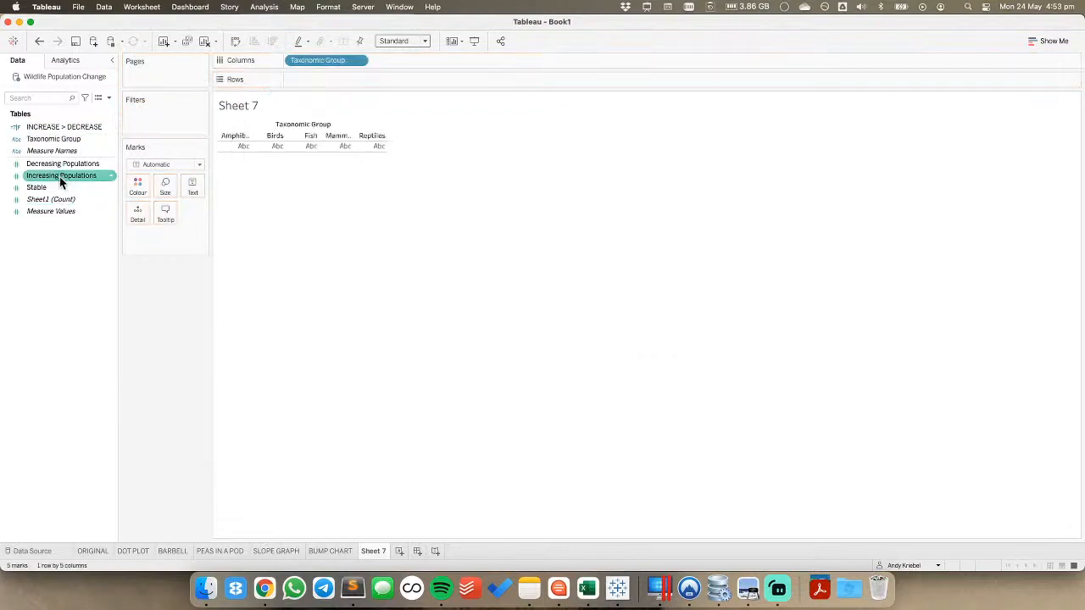
left_click_drag(25, 178, 318, 83)
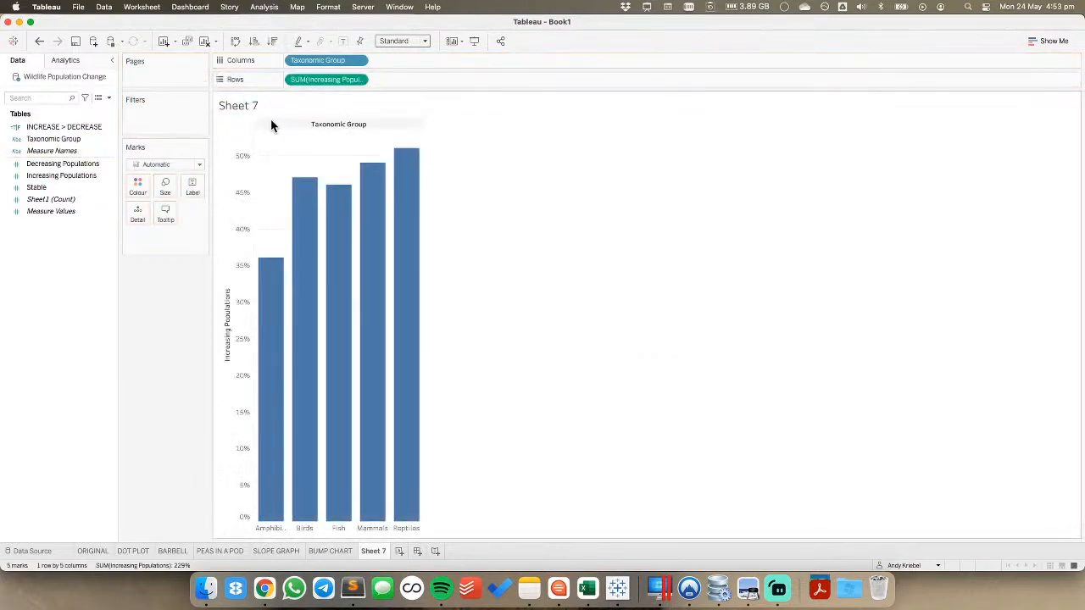
Swap rows and columns and plot Decreasing, Increasing and Stable populations together as Measure Values, split by Measure Names within each group
left_click(236, 42)
left_click_drag(70, 176, 332, 169)
left_click_drag(469, 79, 166, 305)
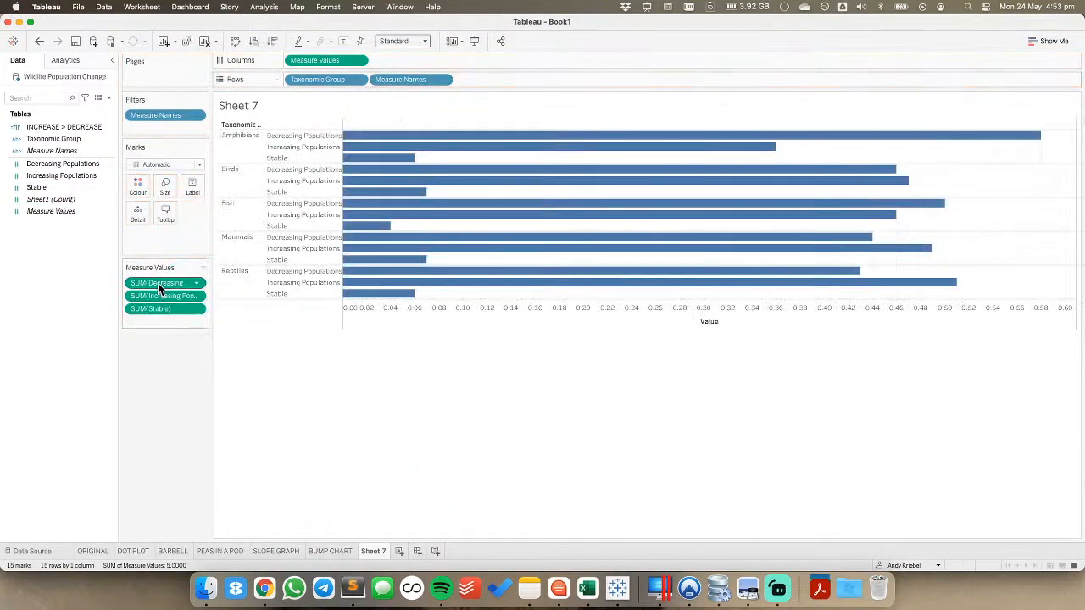
Colour the bars by Measure Names and order the measures as Increasing Populations, Stable, Decreasing Populations
left_click_drag(61, 150, 138, 189)
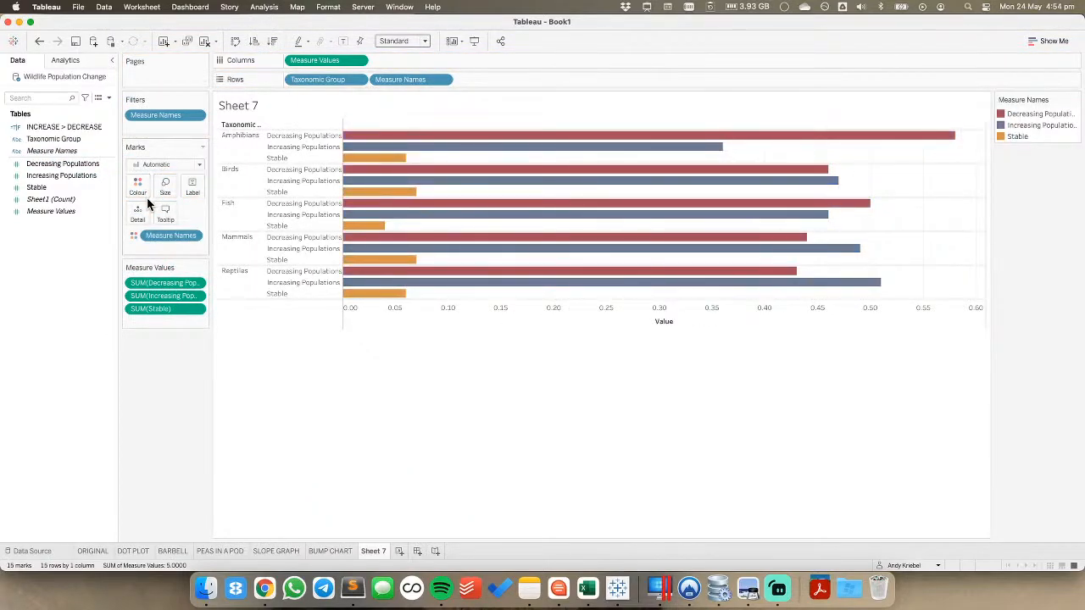
left_click_drag(162, 283, 151, 273)
left_click_drag(153, 315, 155, 297)
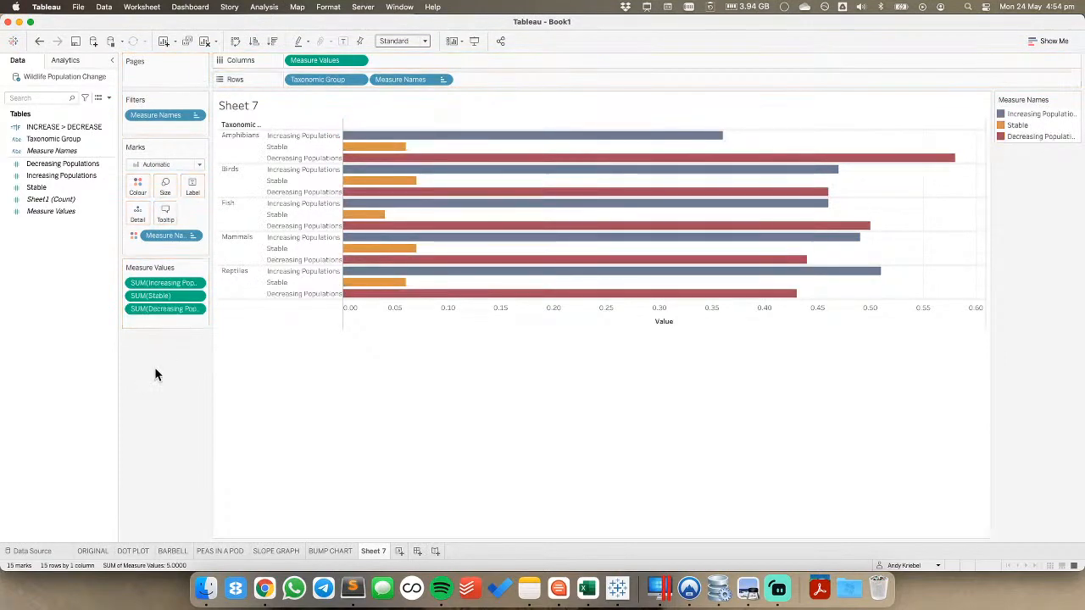
Fit the bar chart to Entire View and show value labels on the bars
left_click(407, 41)
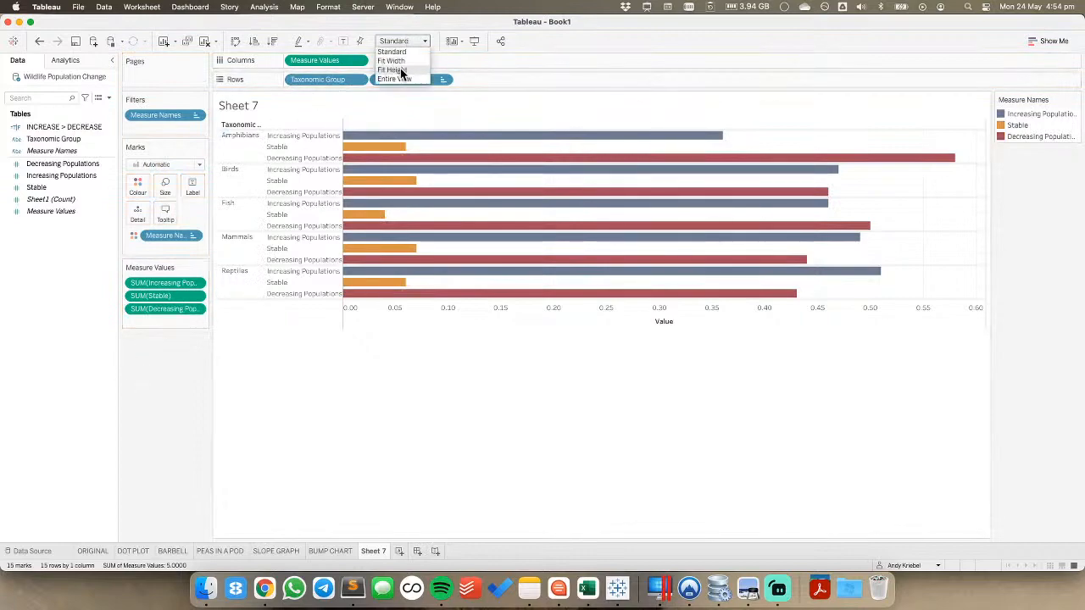
left_click(395, 79)
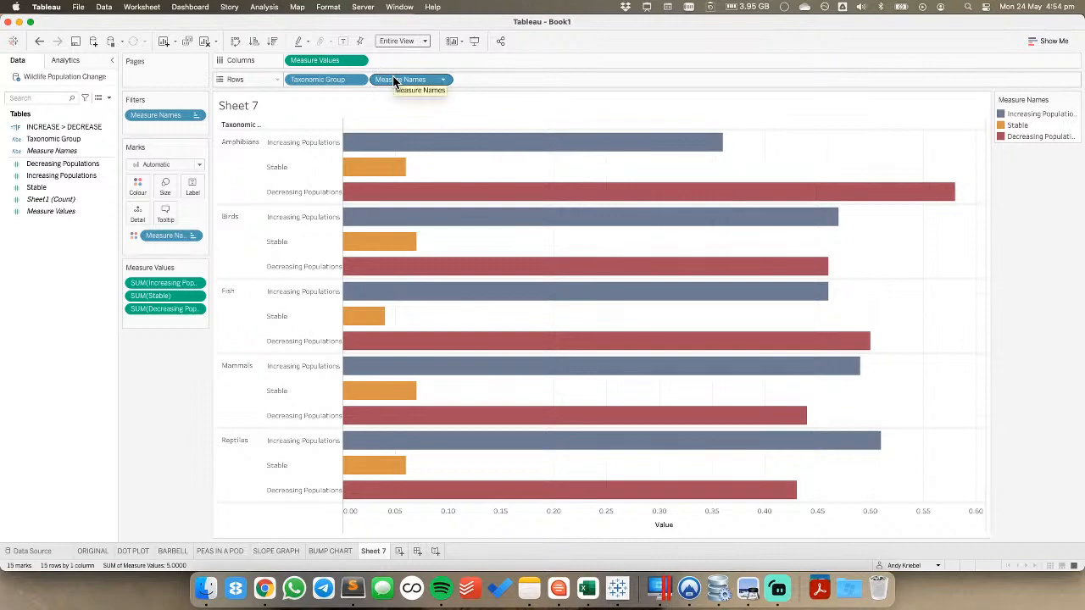
left_click(193, 186)
left_click(220, 212)
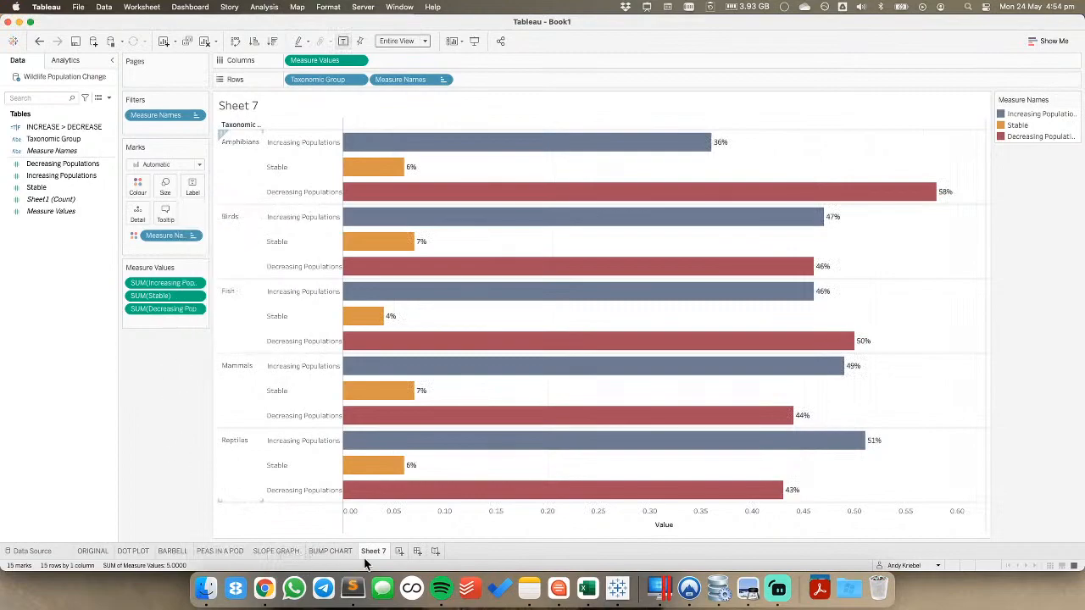
Name the sheet BAR CHART and make a duplicate of it without the Stable measure
type("BAR CHART")
key("Return")
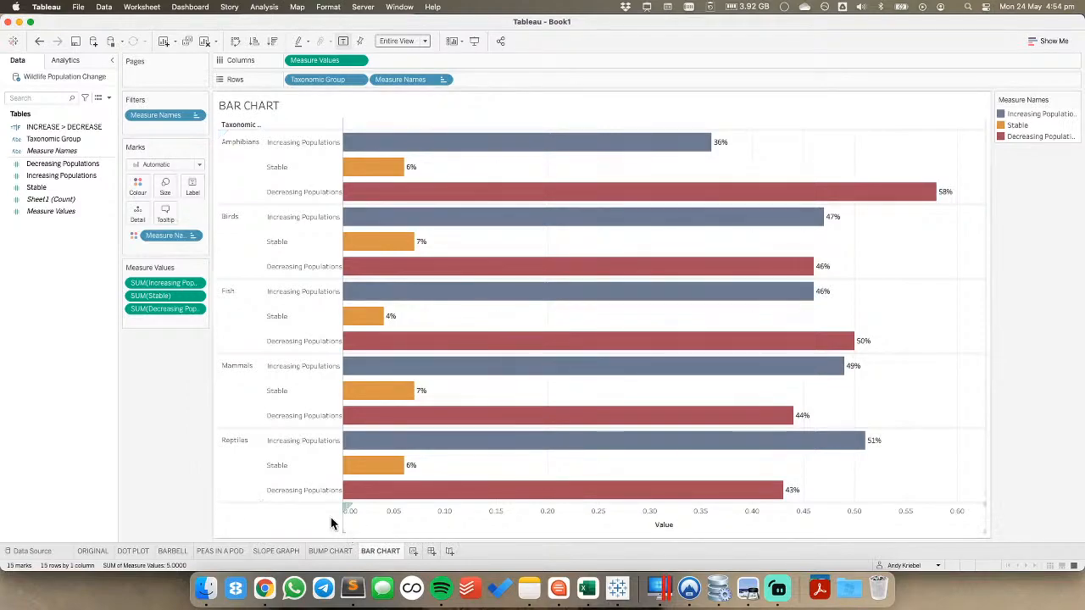
right_click(394, 552)
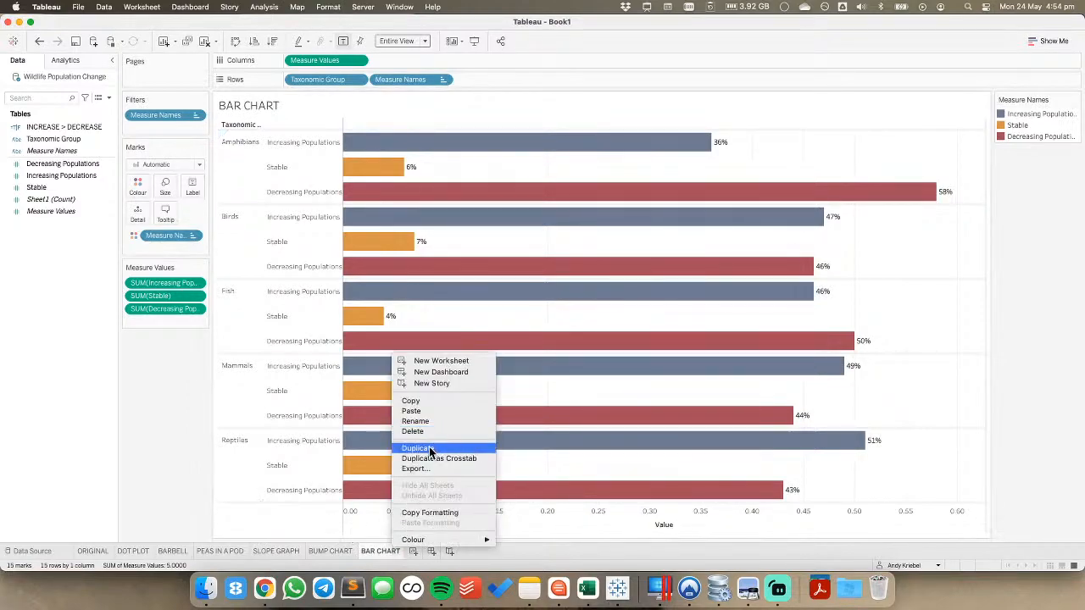
left_click(423, 448)
left_click_drag(165, 298, 167, 393)
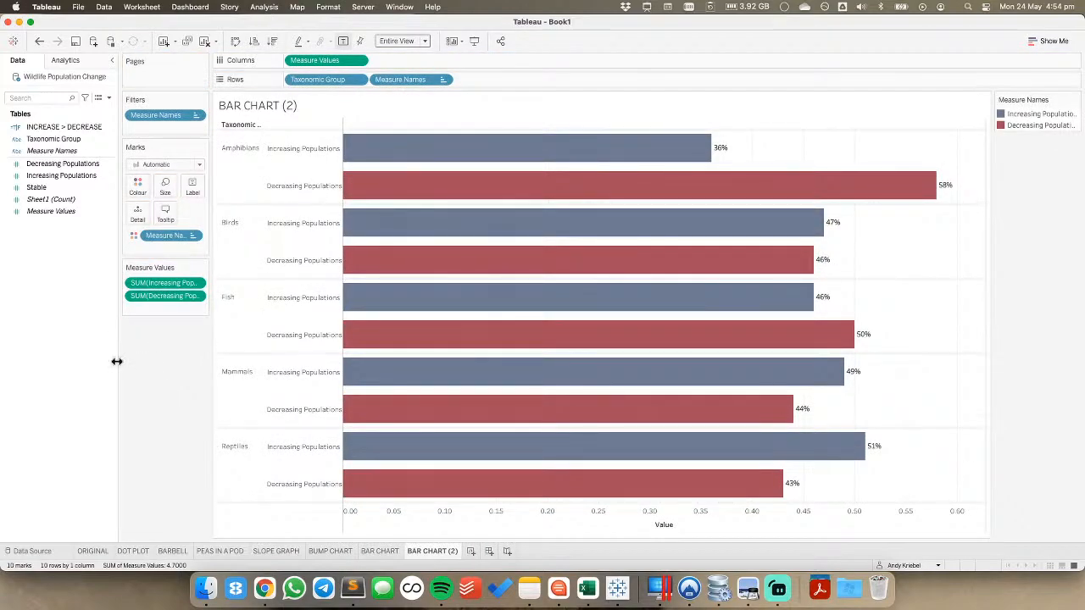
Create a calculated field DECREASE VS INCREASE that subtracts Increasing Populations from Decreasing Populations
right_click(59, 268)
left_click(81, 273)
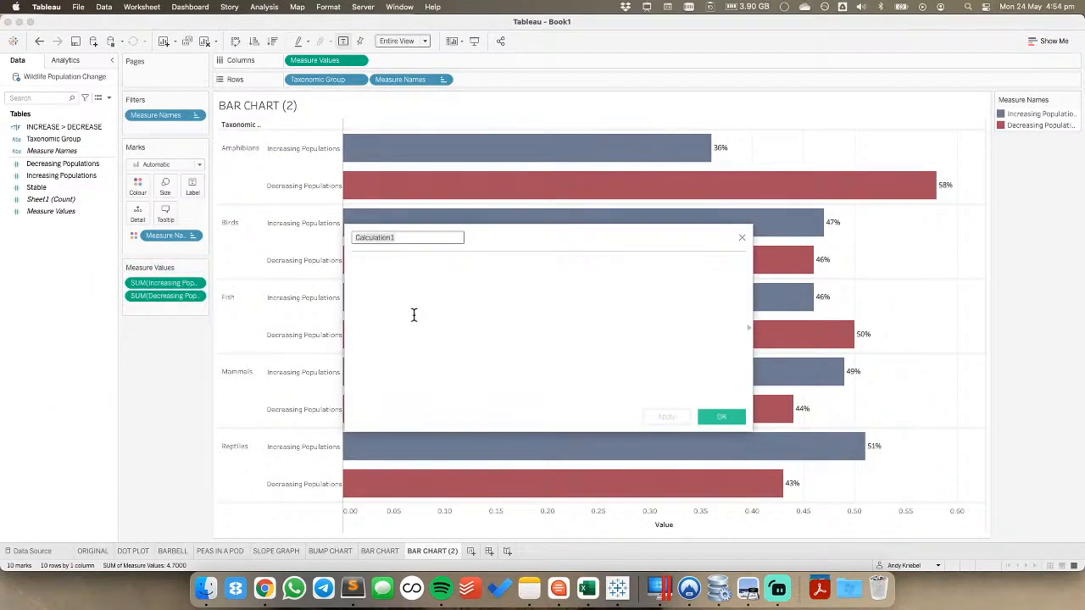
type("INC")
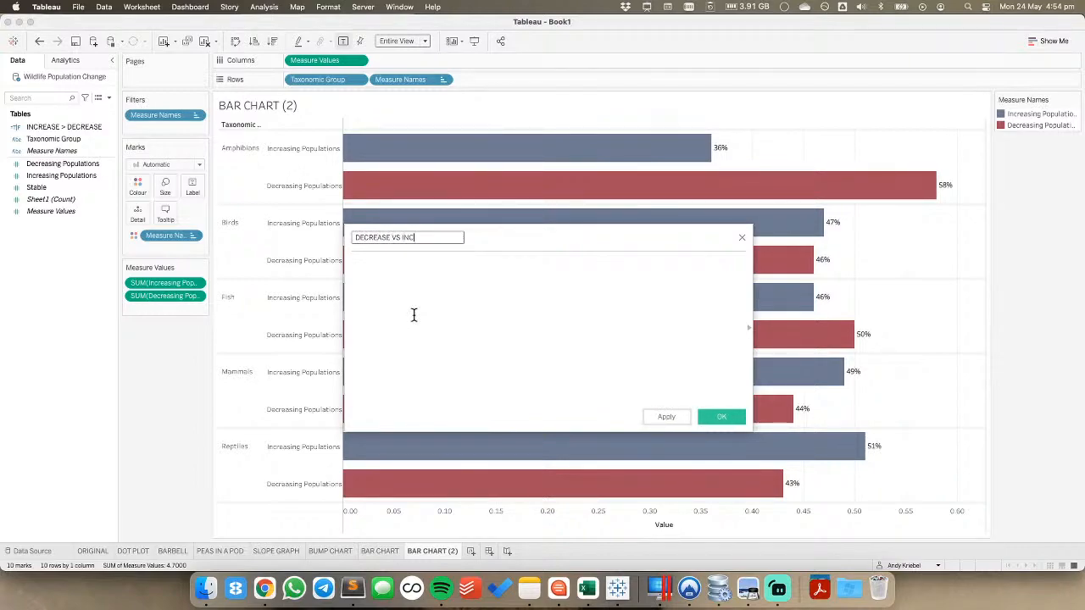
type("EASE")
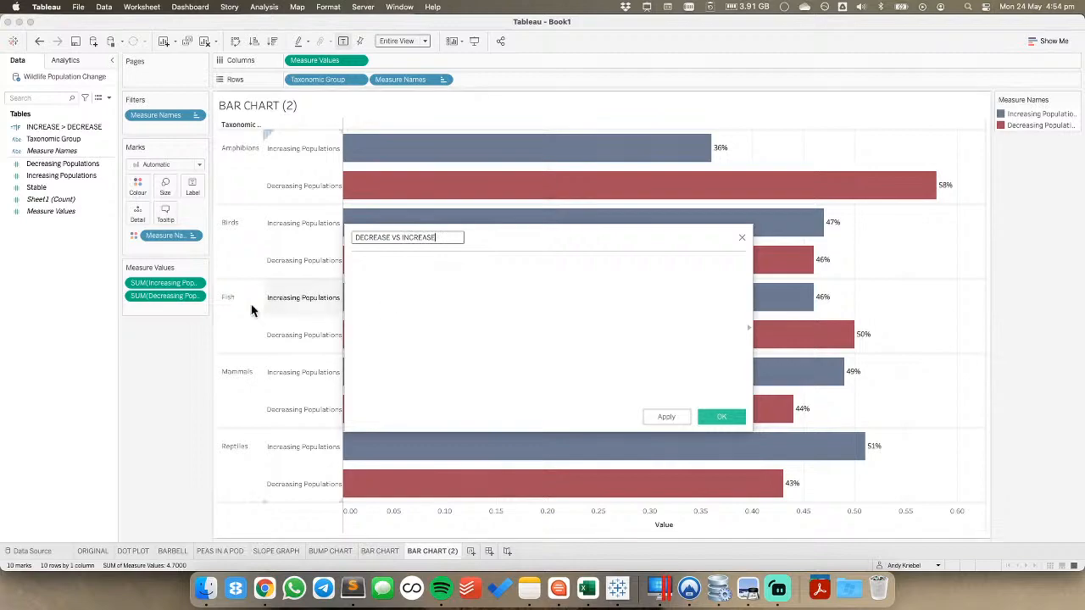
left_click_drag(66, 164, 632, 339)
type("-")
left_click(94, 180)
left_click_drag(93, 181, 718, 365)
left_click(728, 418)
Add DECREASE VS INCREASE as a synchronised dual axis and set the Measure Values marks to Bar
left_click_drag(85, 164, 603, 144)
right_click(577, 144)
left_click(608, 201)
left_click(157, 205)
left_click(162, 202)
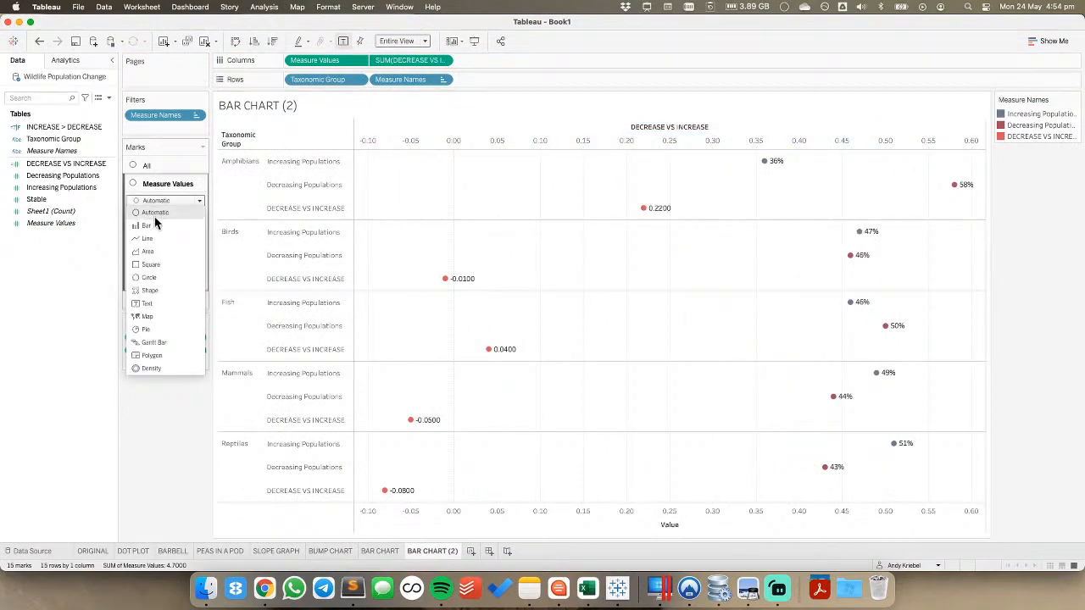
left_click(152, 220)
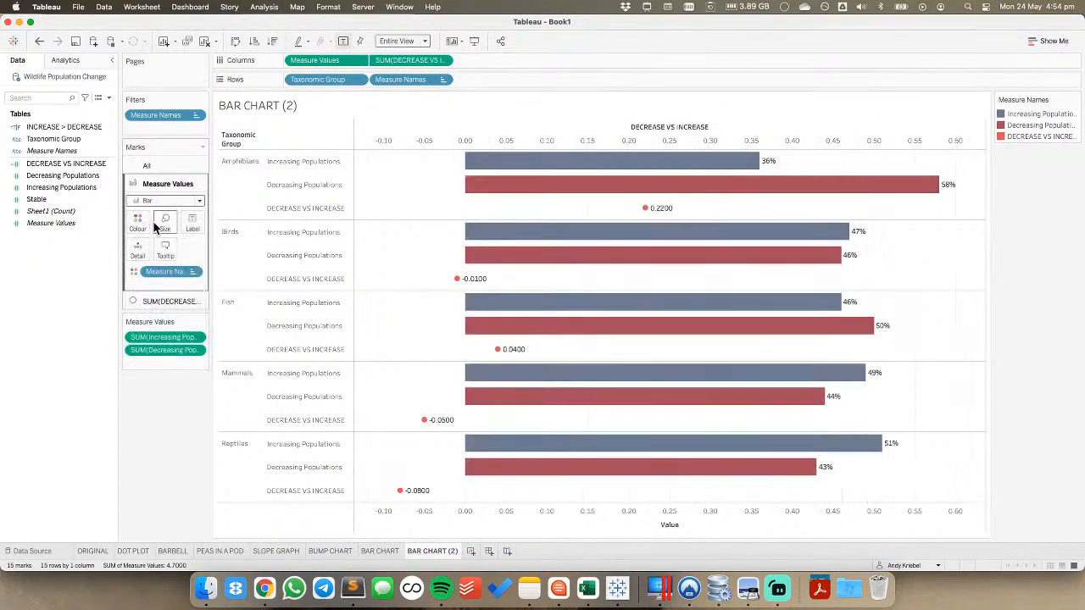
Turn off the labels for all marks in the dual-axis chart
left_click(195, 222)
left_click(171, 169)
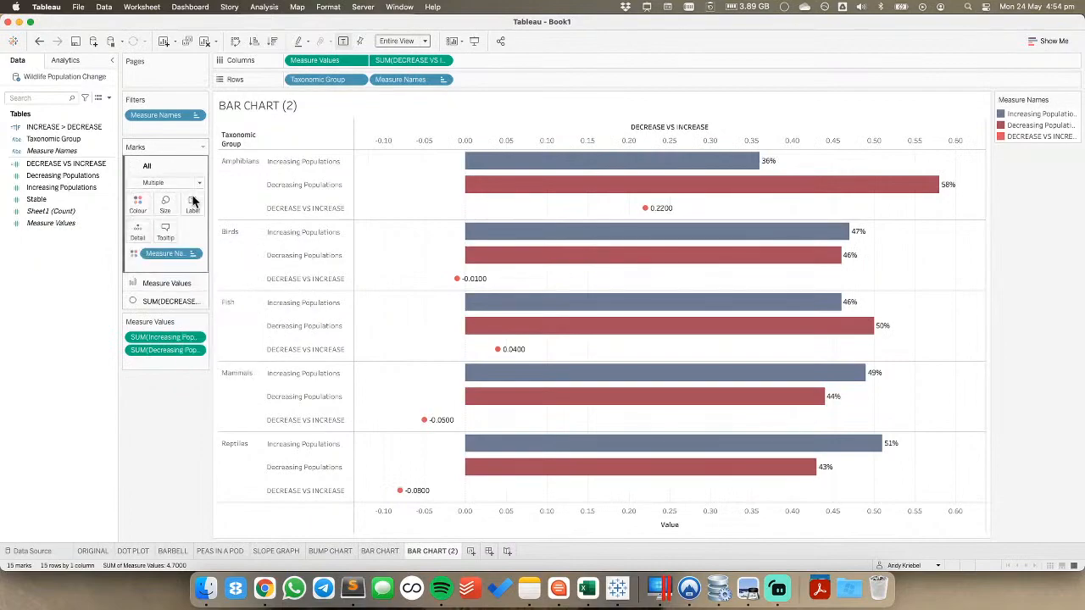
left_click(193, 203)
left_click(221, 229)
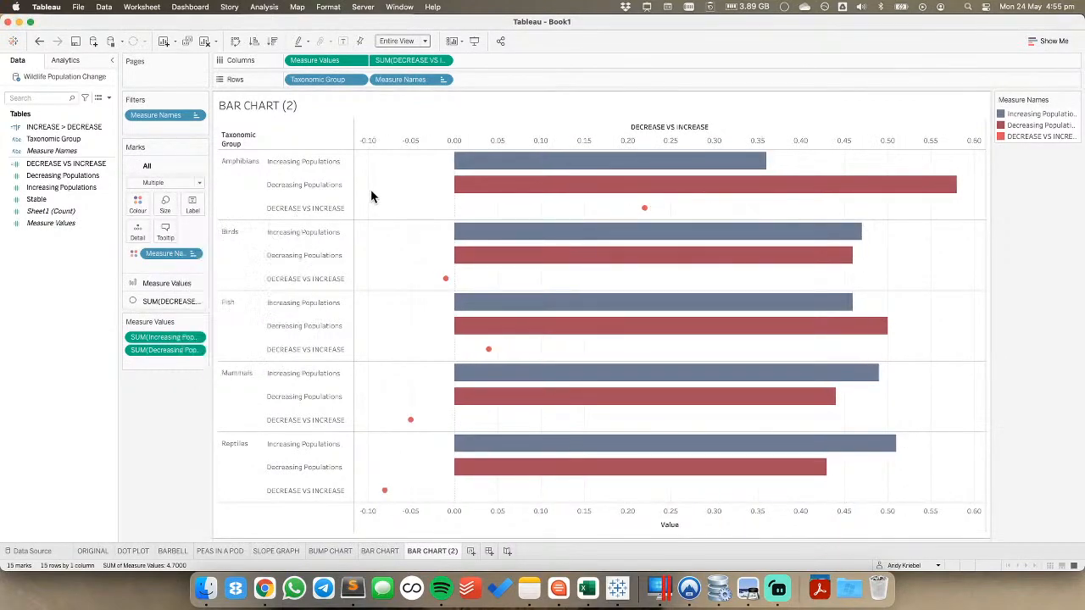
right_click(438, 142)
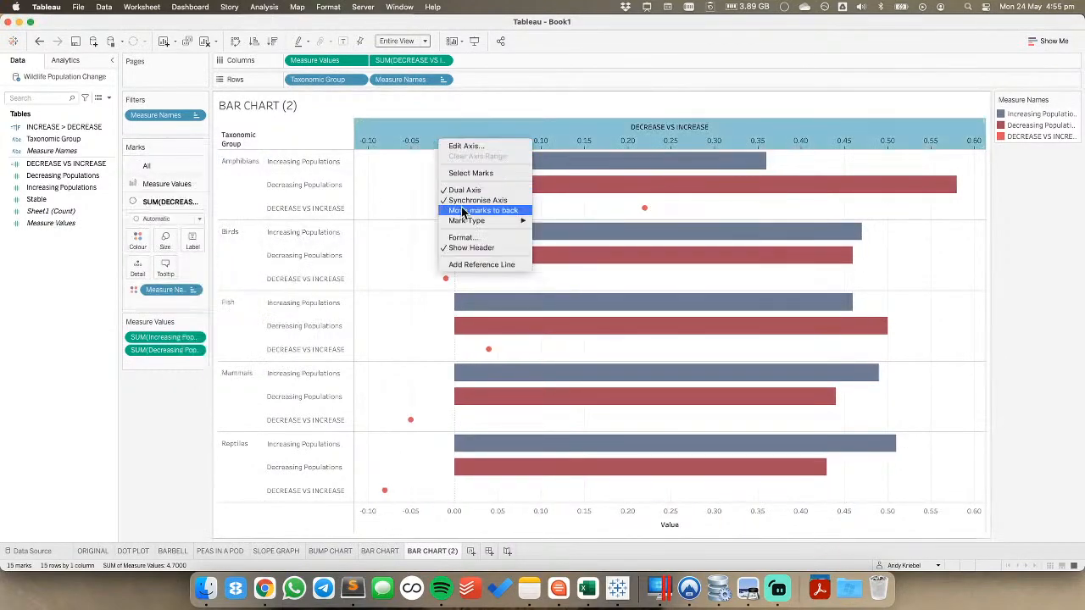
left_click(440, 207)
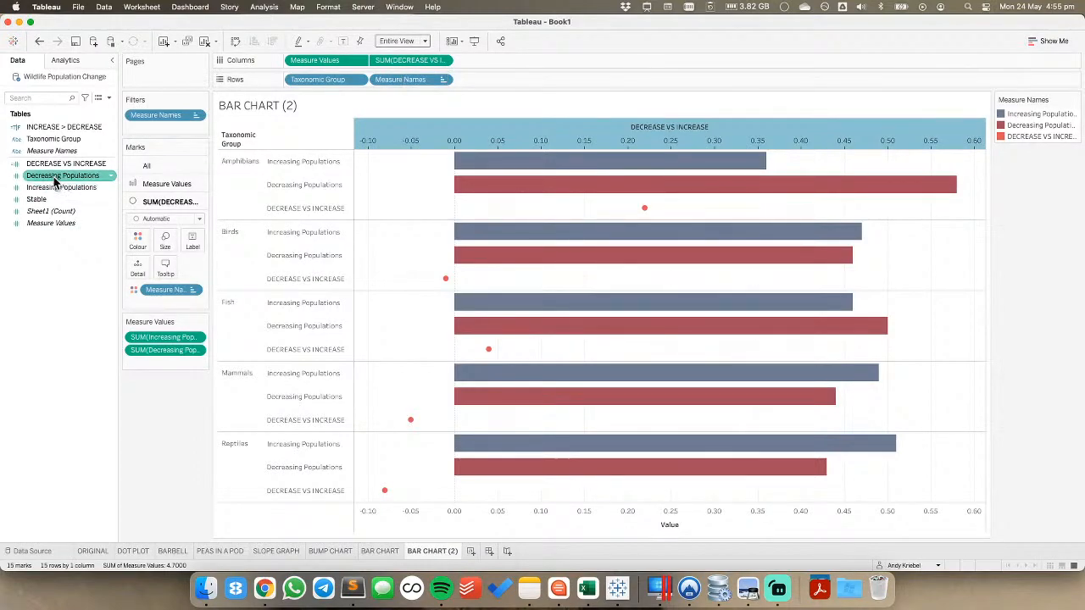
Duplicate the Decreasing Populations measure and put the copy on the second axis in place of DECREASE VS INCREASE
left_click_drag(55, 180, 408, 64)
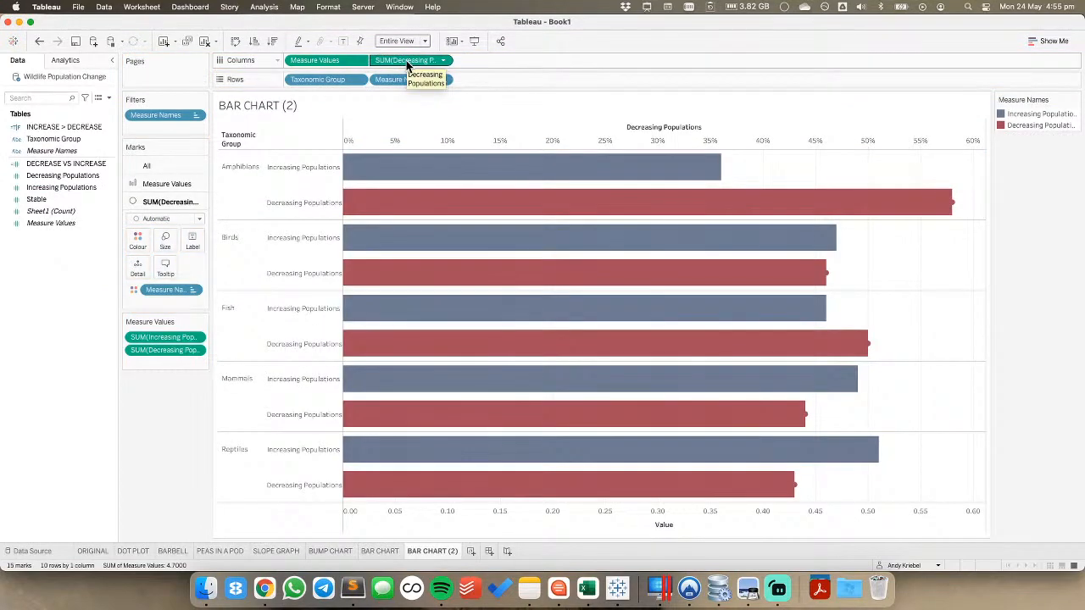
left_click(70, 179)
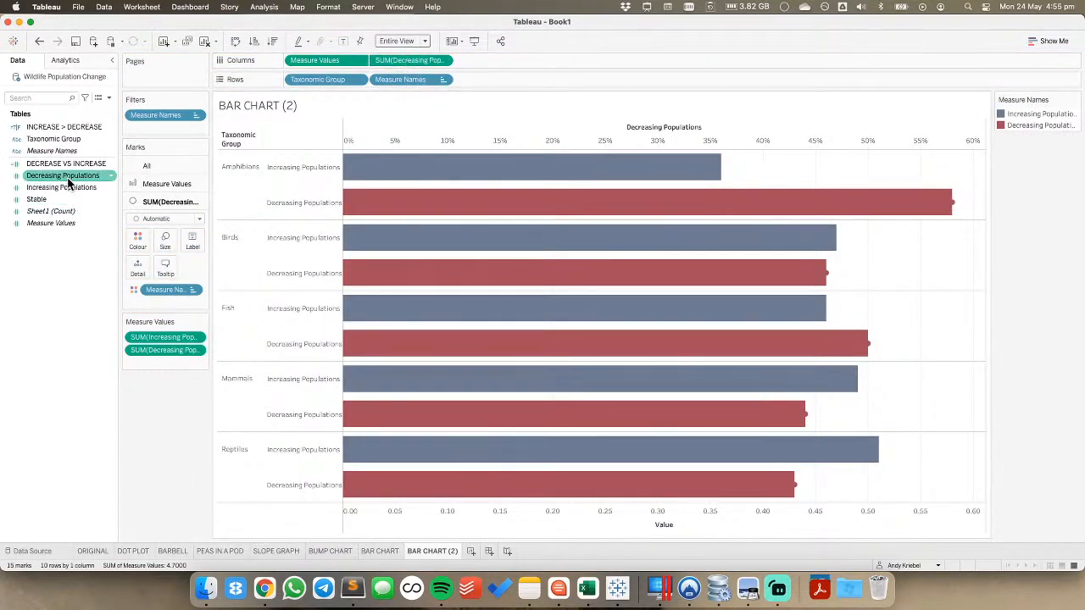
right_click(70, 181)
left_click(98, 212)
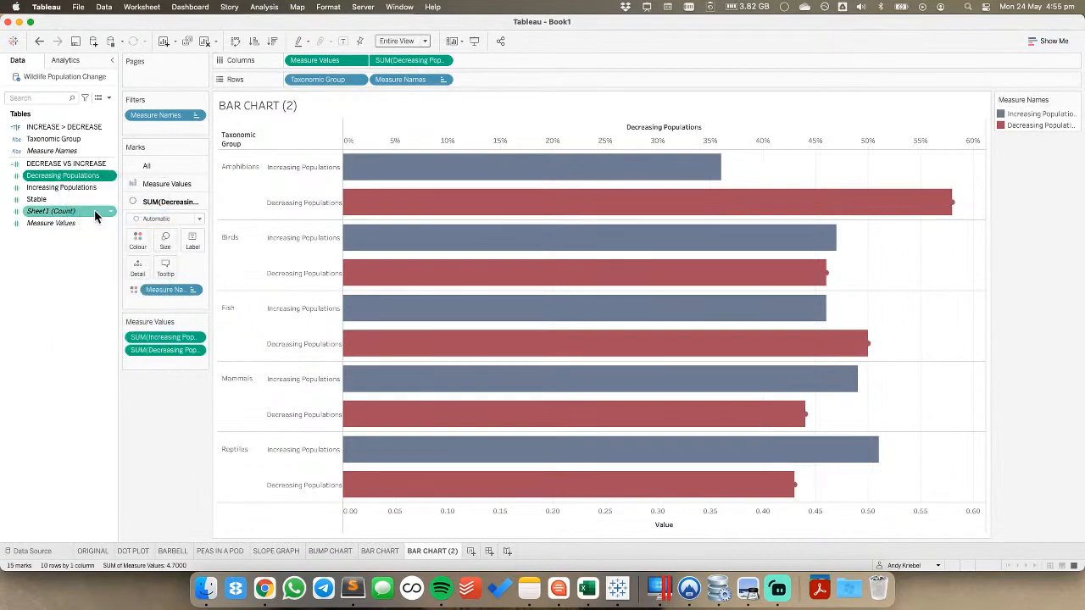
left_click_drag(61, 192, 410, 61)
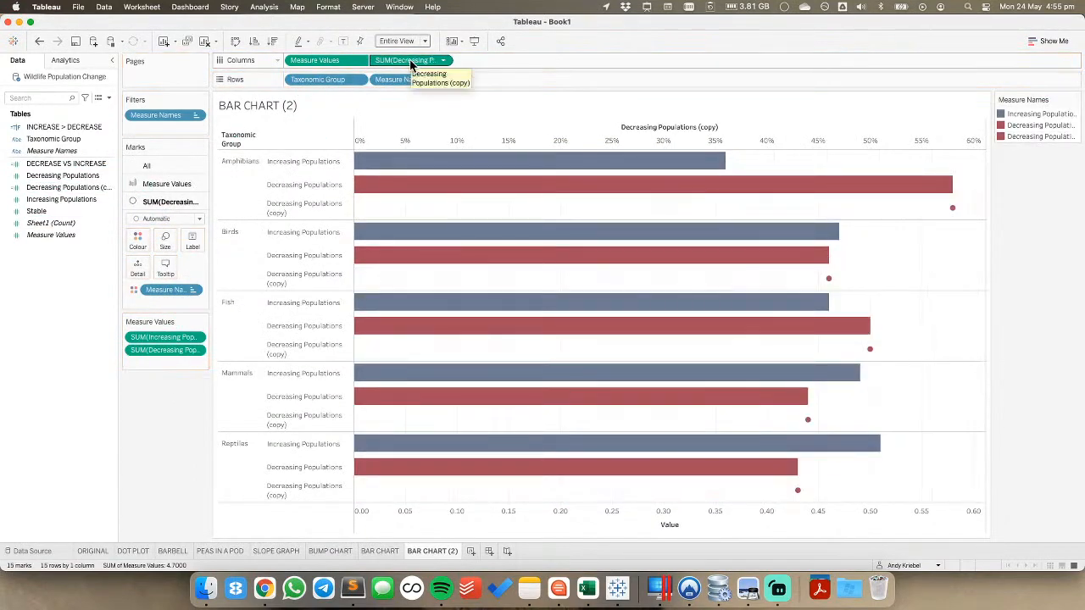
Change the second axis marks to Gantt Bar and size them by DECREASE VS INCREASE
left_click(158, 218)
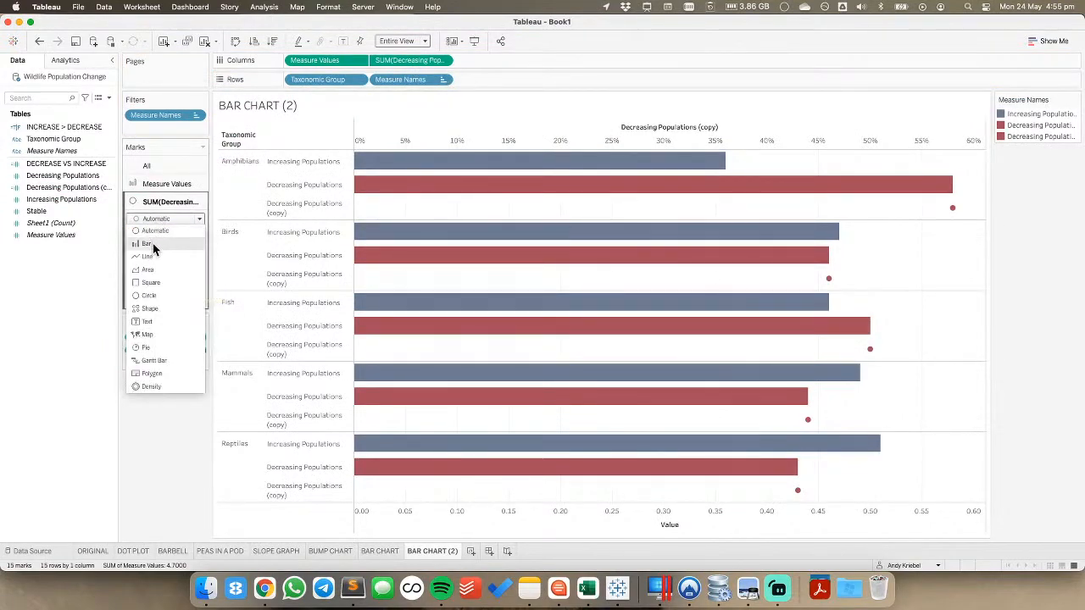
left_click(157, 357)
left_click_drag(62, 163, 165, 245)
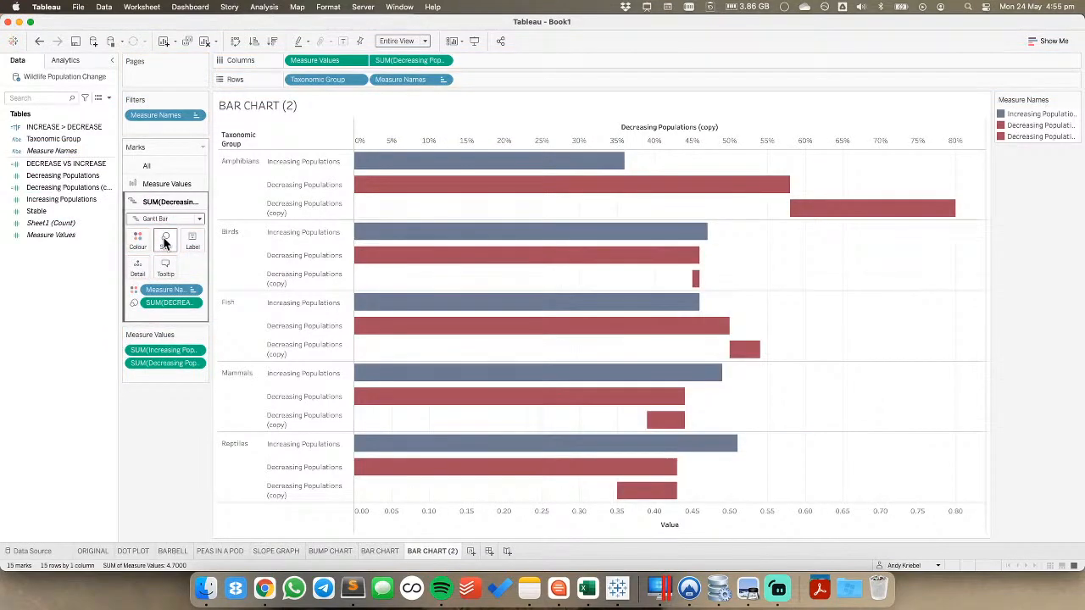
Duplicate the Increasing Populations measure and put the copy on the second axis in place of the Decreasing Populations copy
left_click(76, 200)
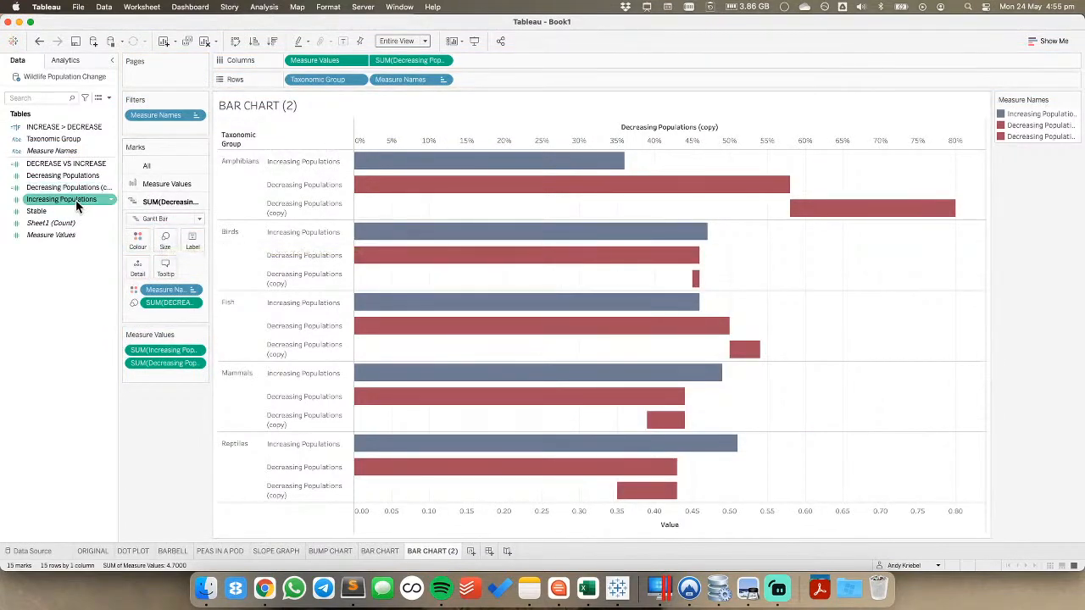
right_click(76, 200)
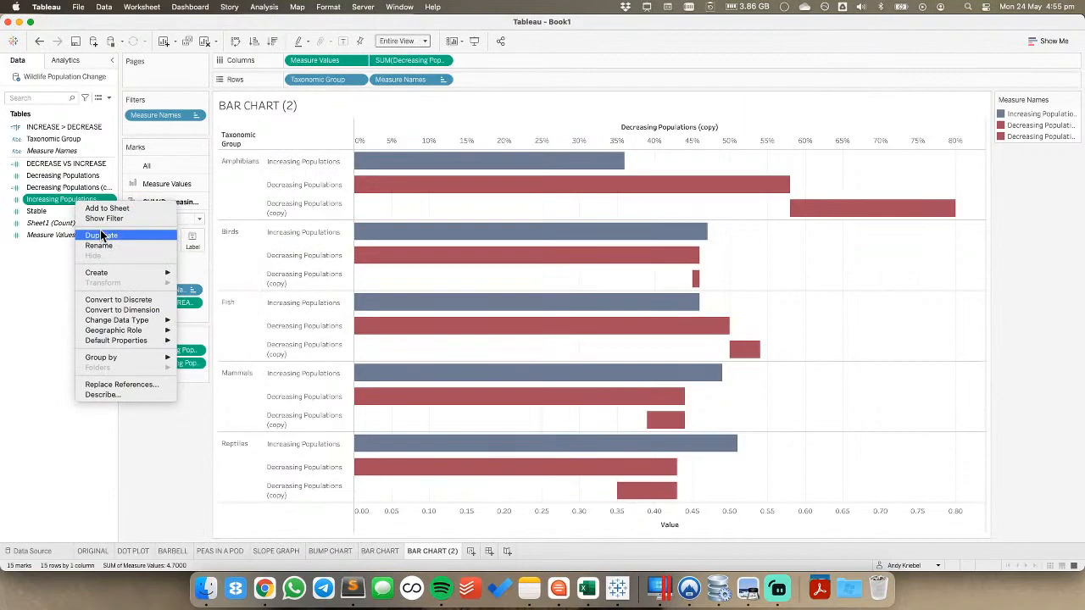
left_click(101, 235)
left_click_drag(58, 210, 411, 61)
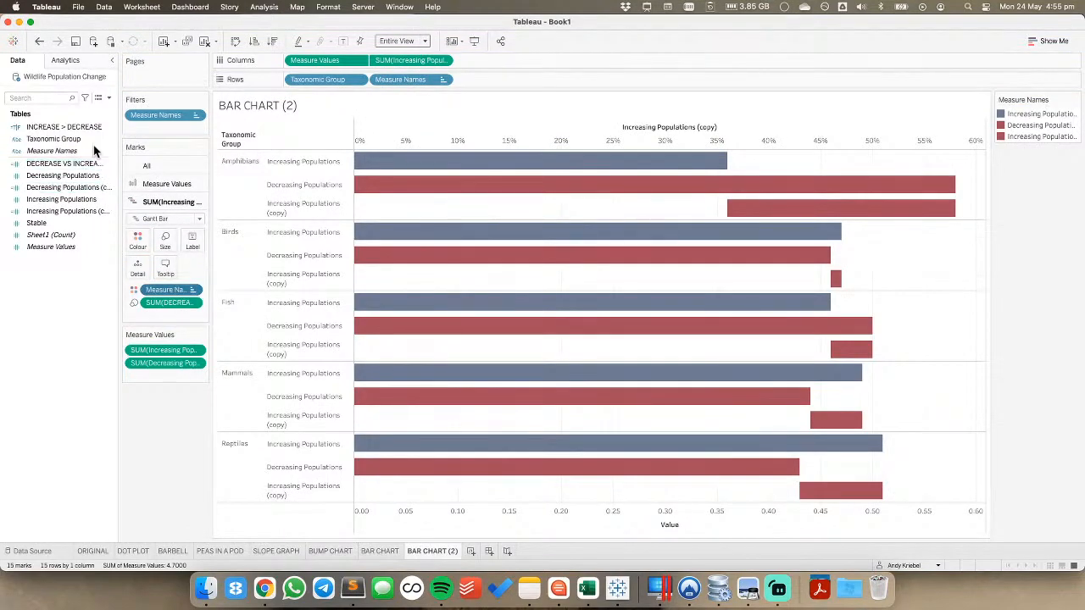
Colour the Gantt bars by INCREASE > DECREASE and shrink them to thin lines
left_click_drag(61, 127, 170, 289)
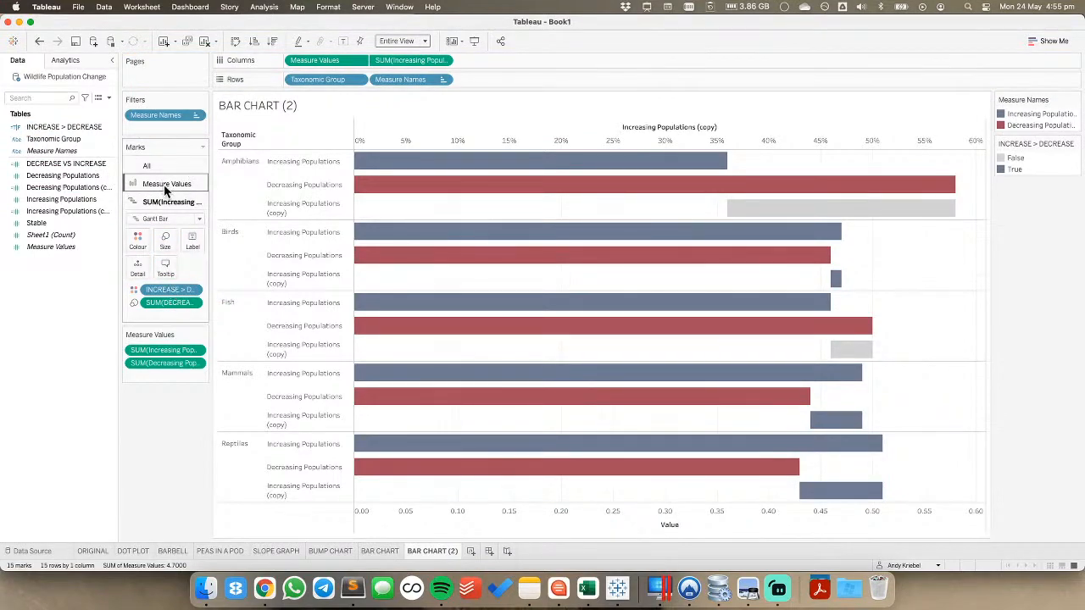
left_click(166, 245)
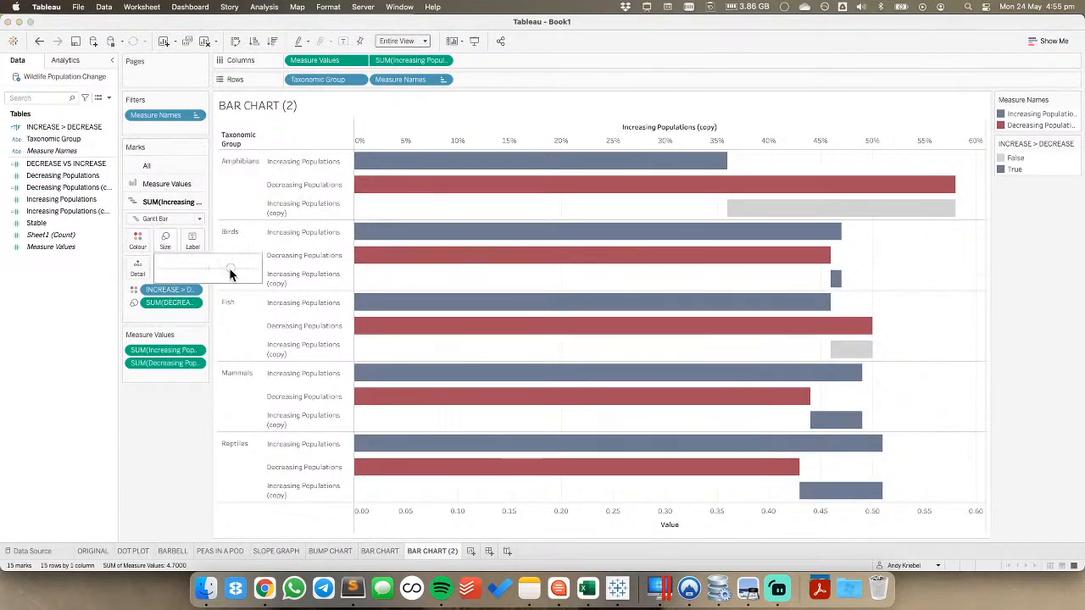
left_click_drag(210, 272, 176, 271)
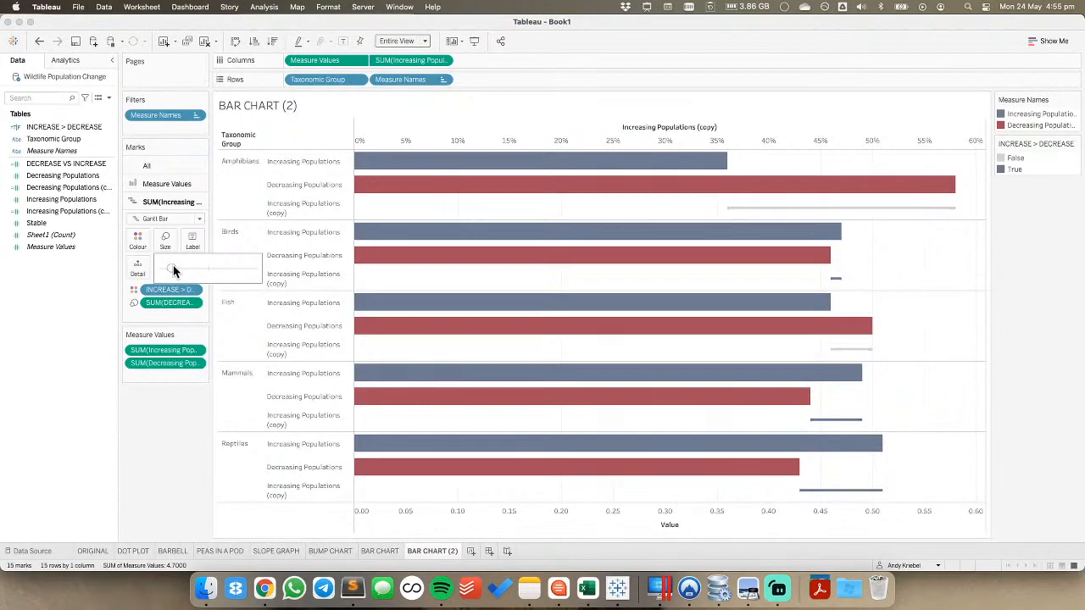
Open the INCREASE > DECREASE False colour for editing and copy the English Red hex code A64C5B from Coolors in Chrome
double_click(1045, 166)
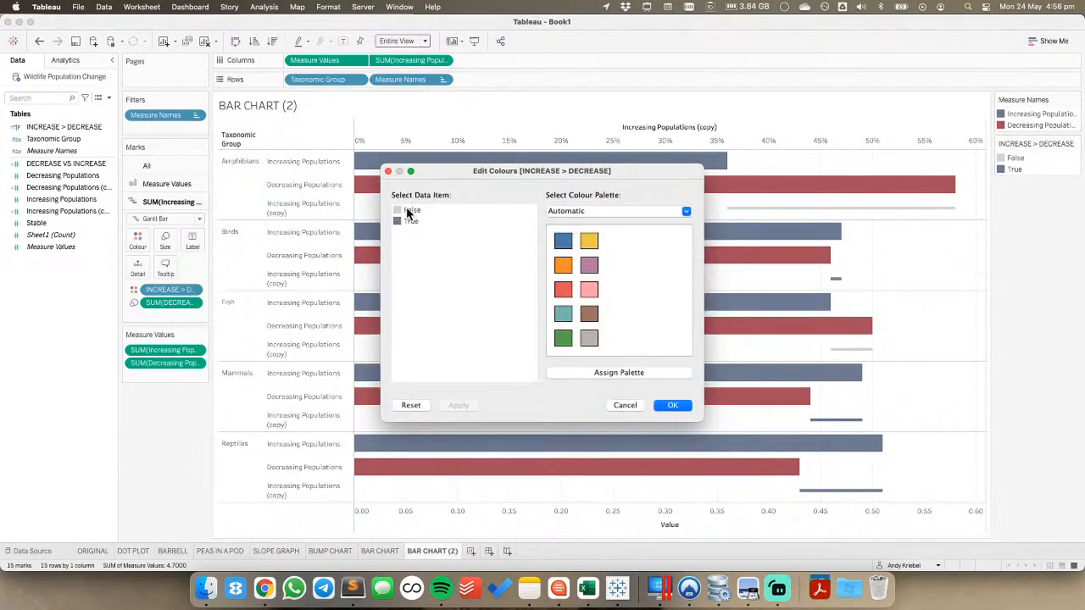
double_click(407, 212)
key("super+Tab")
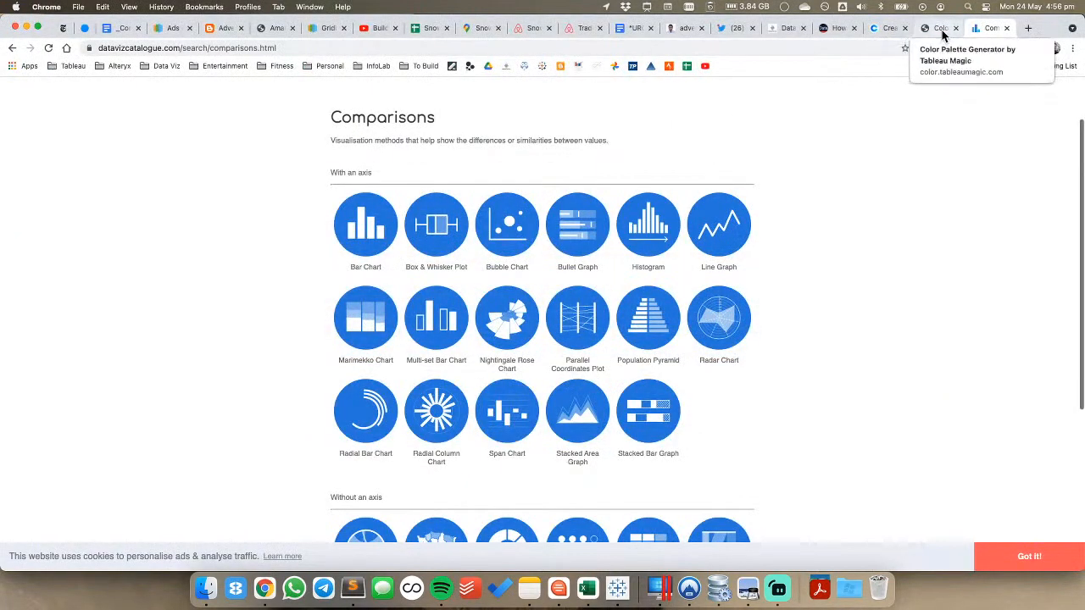
left_click(939, 28)
left_click(886, 28)
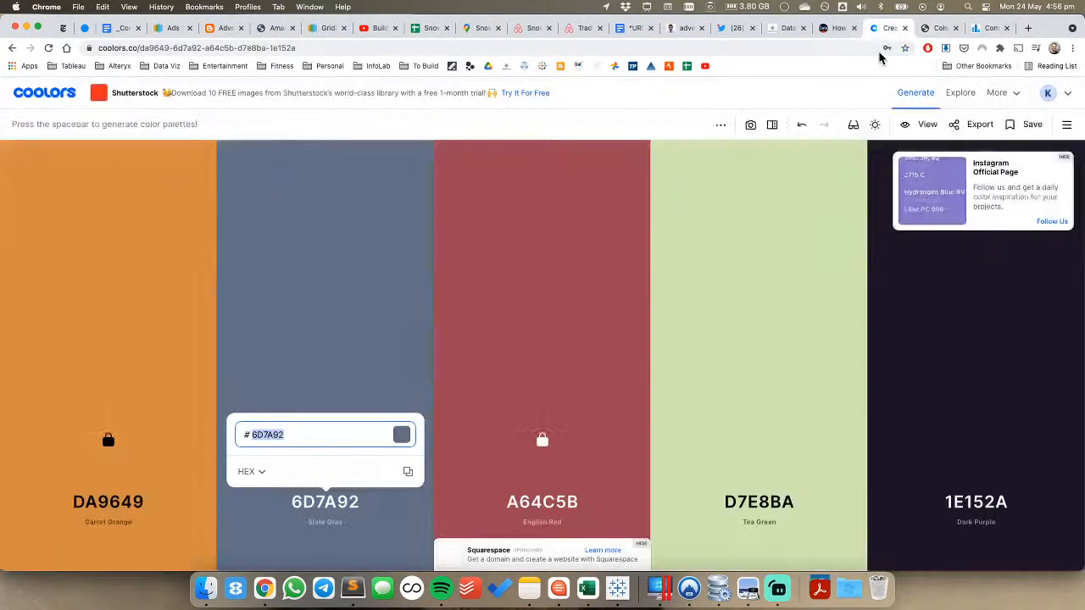
left_click(547, 503)
key("super+c")
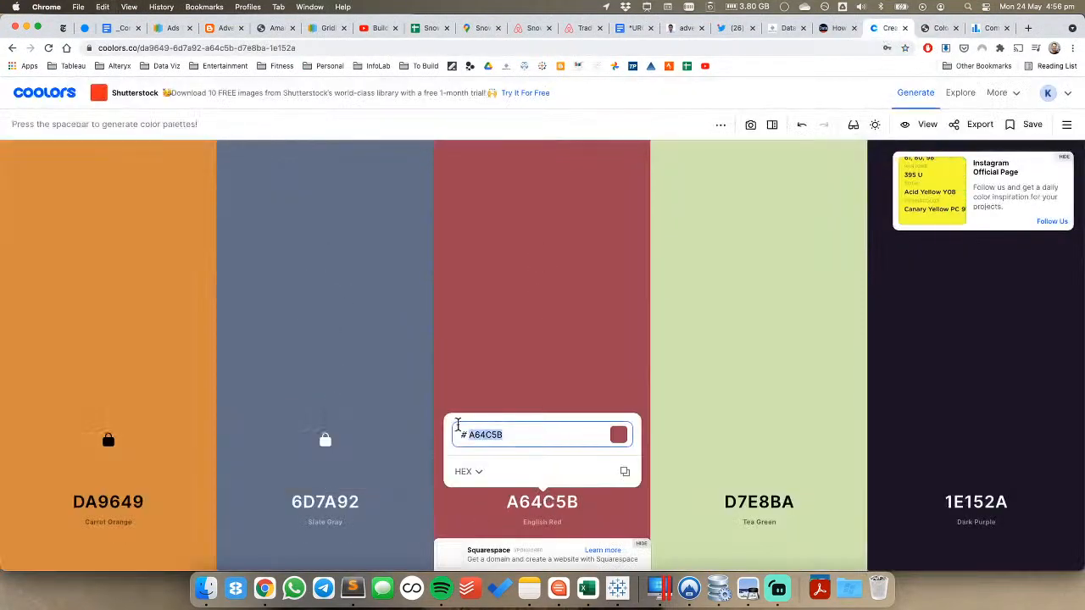
Return to Tableau and set the False colour of INCREASE > DECREASE to A64C5B
key("super+Tab")
key("super+v")
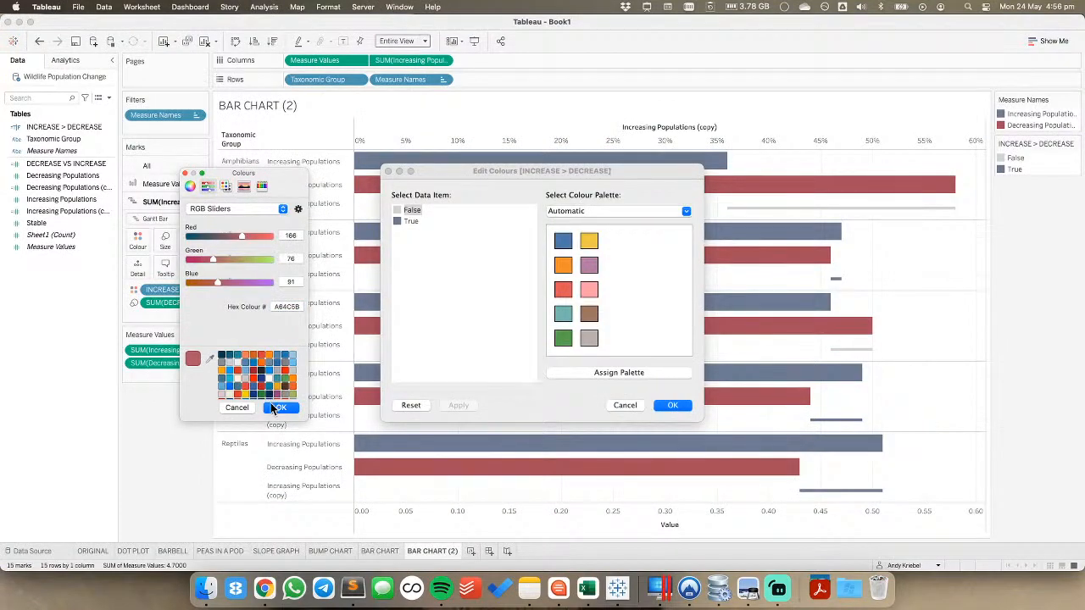
left_click(280, 407)
left_click(672, 405)
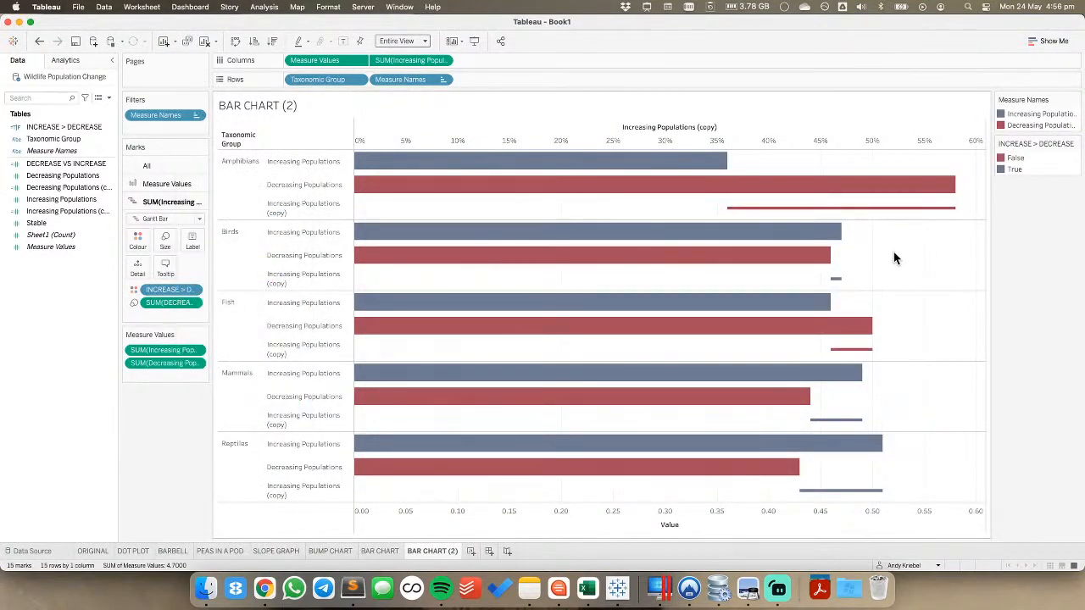
Hide the Measure Names row headers and the Increasing Populations (copy) axis header
left_click(443, 79)
left_click(415, 177)
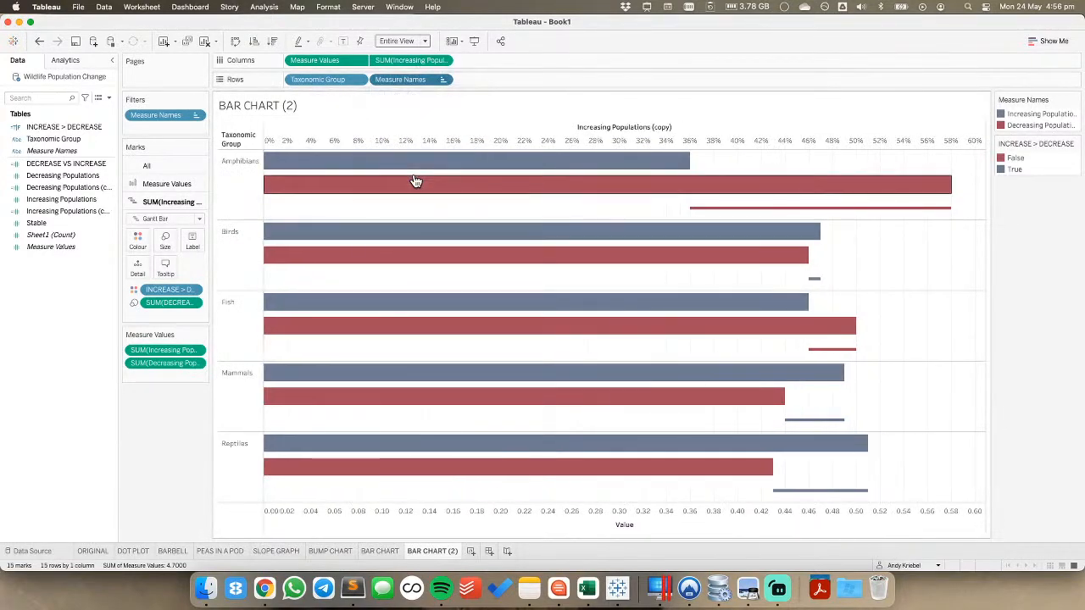
right_click(516, 135)
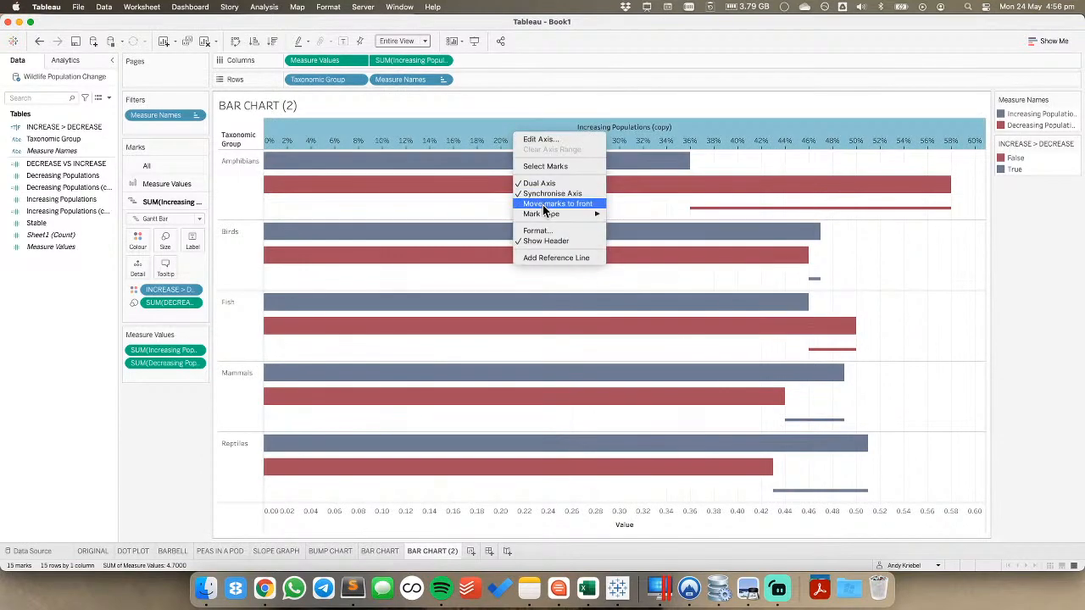
left_click(542, 241)
Exclude Increasing Populations (copy) and INCREASE > DECREASE from the Gantt bars' tooltip
left_click(443, 61)
left_click(441, 127)
mouse_move(721, 198)
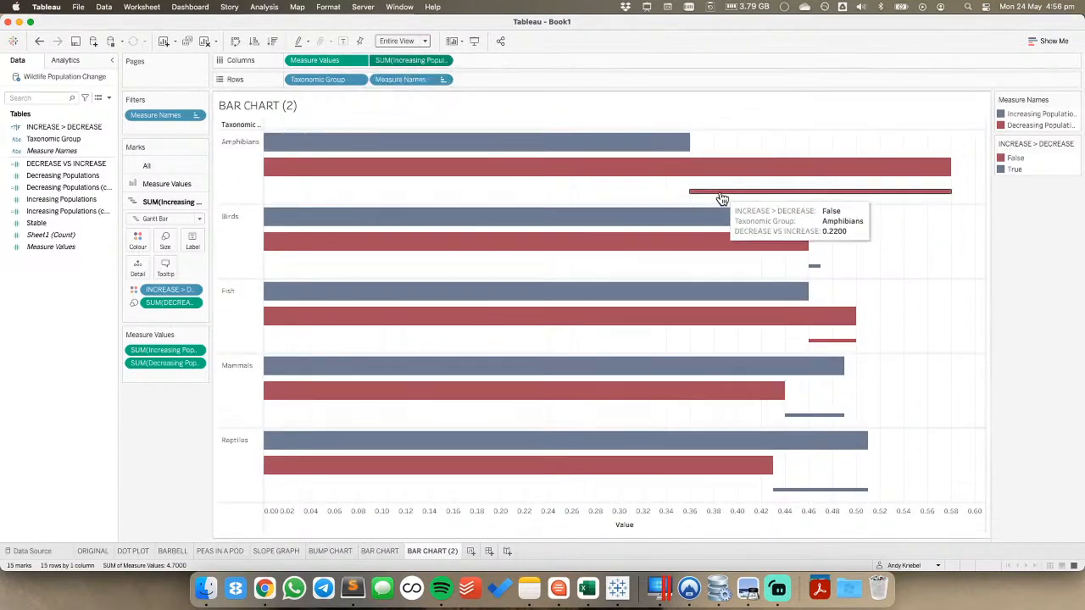
left_click(193, 290)
left_click(182, 366)
mouse_move(519, 153)
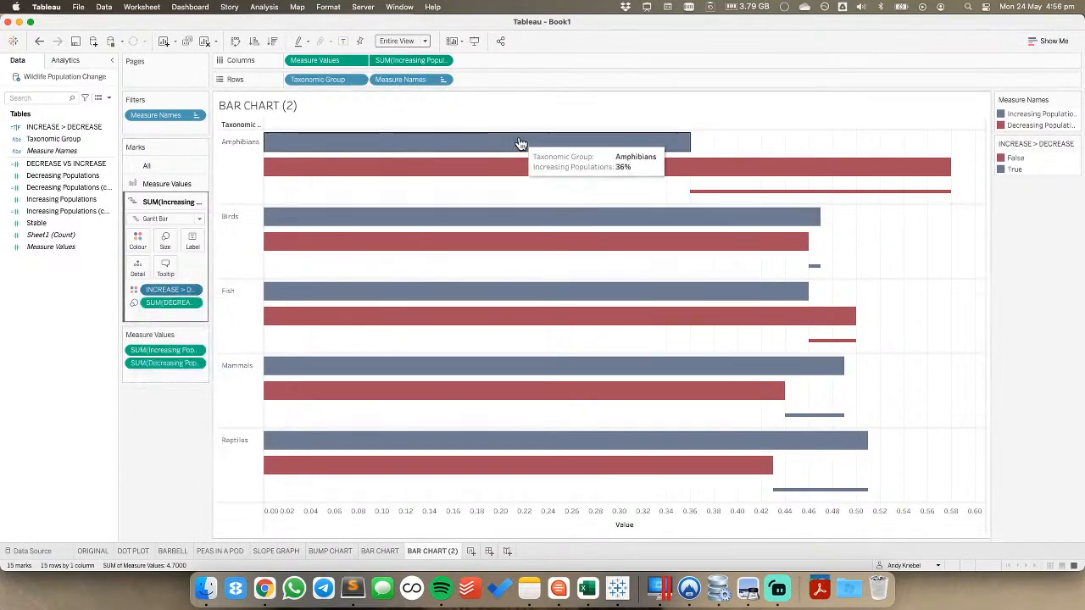
mouse_move(712, 194)
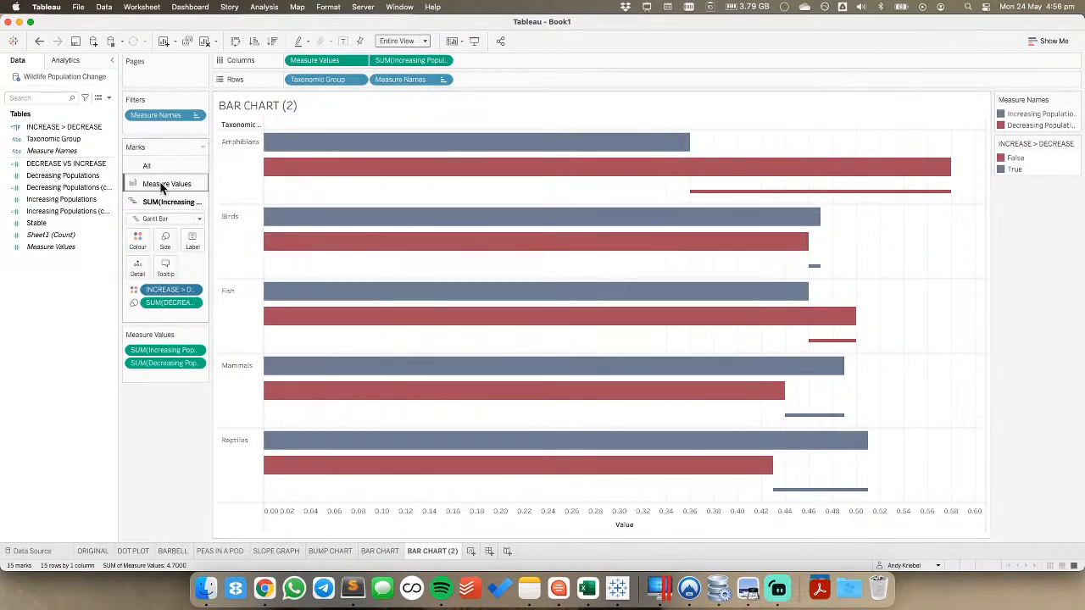
Rename the DECREASE VS INCREASE field as Difference
left_click(69, 163)
right_click(71, 164)
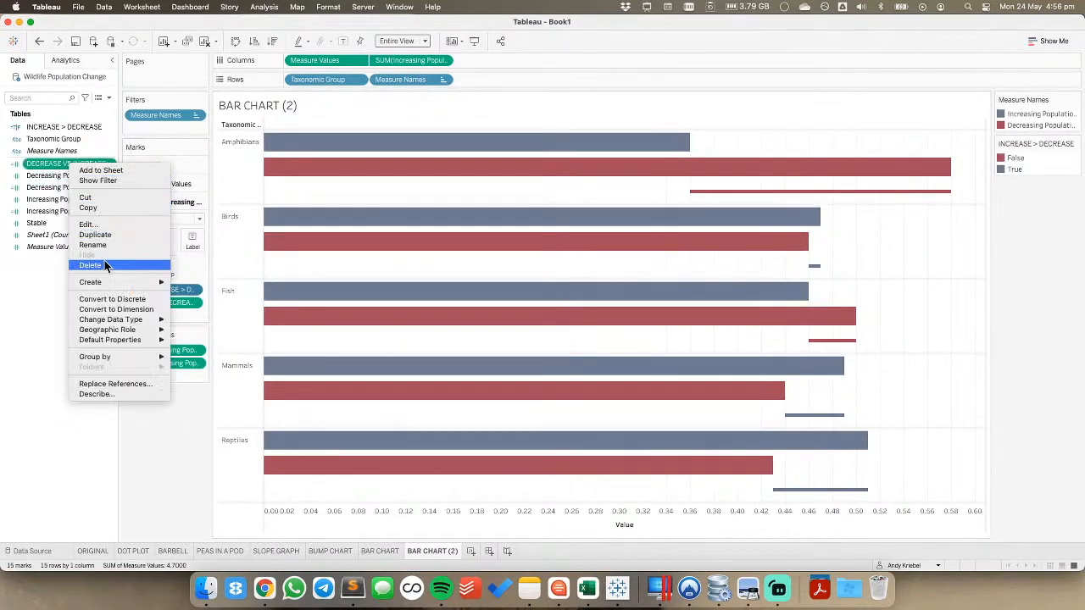
left_click(101, 245)
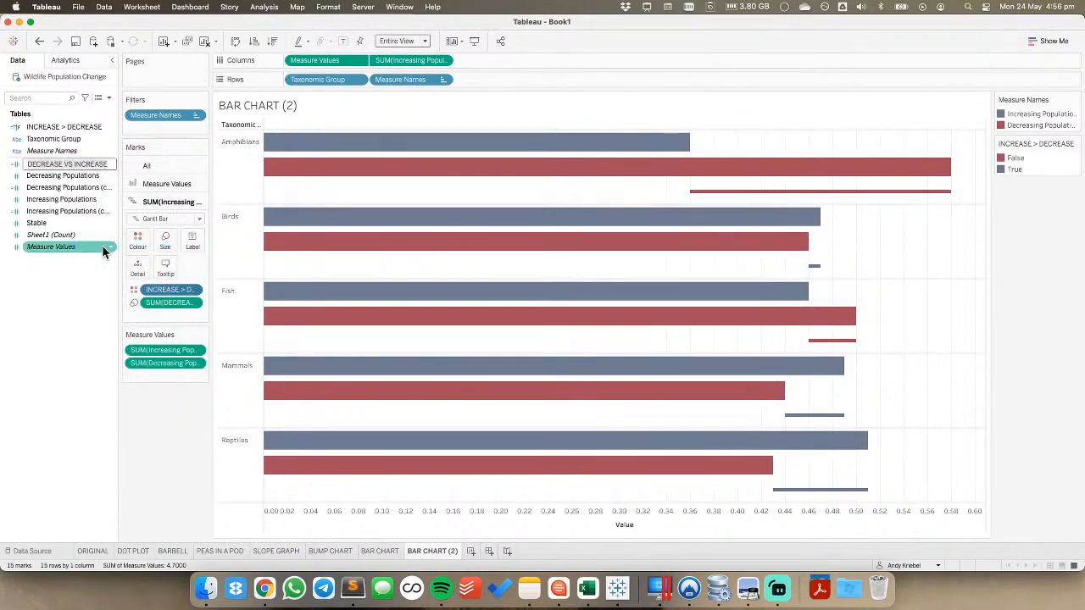
type("Difference")
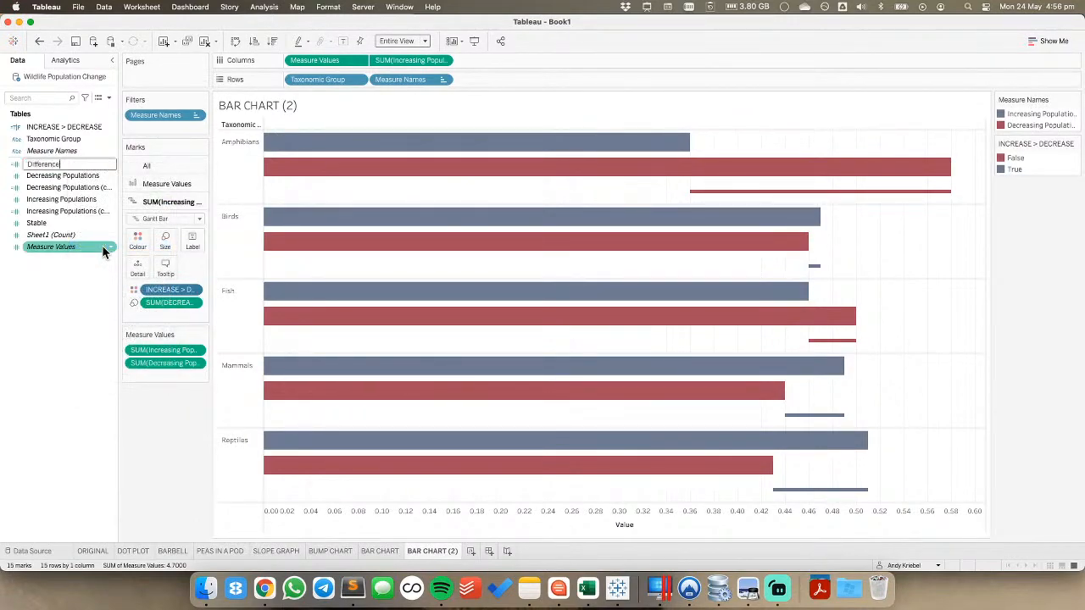
key("Return")
Change the default number format of the Difference field
right_click(72, 187)
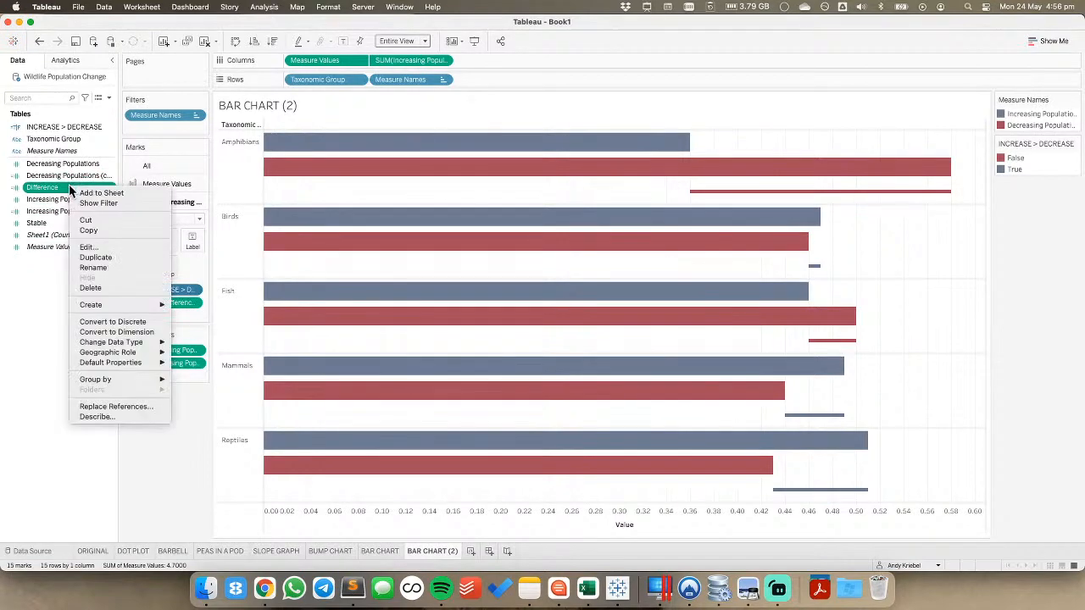
mouse_move(127, 362)
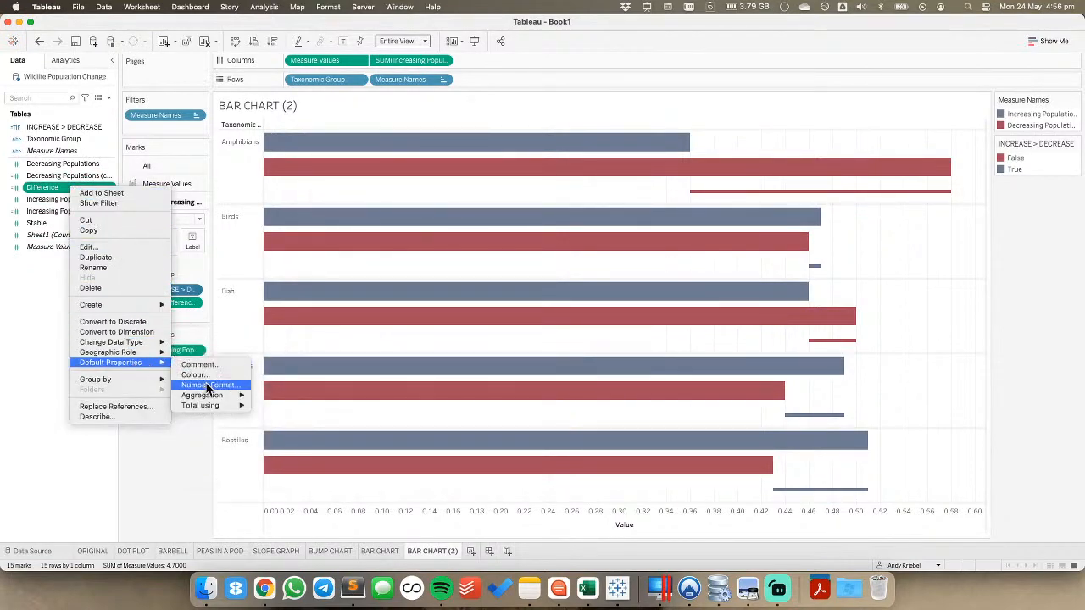
left_click(237, 385)
left_click(442, 288)
left_click(572, 252)
left_click(645, 375)
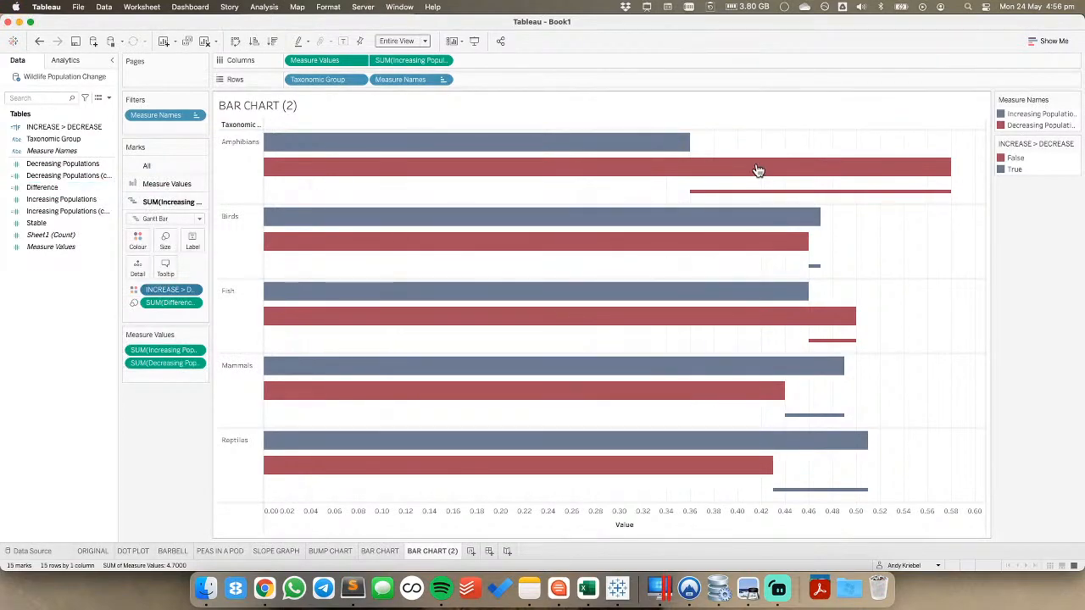
Rotate the Taxonomic Group row labels to vertical and hide the Taxonomic Group field label
mouse_move(667, 154)
right_click(246, 176)
left_click(283, 233)
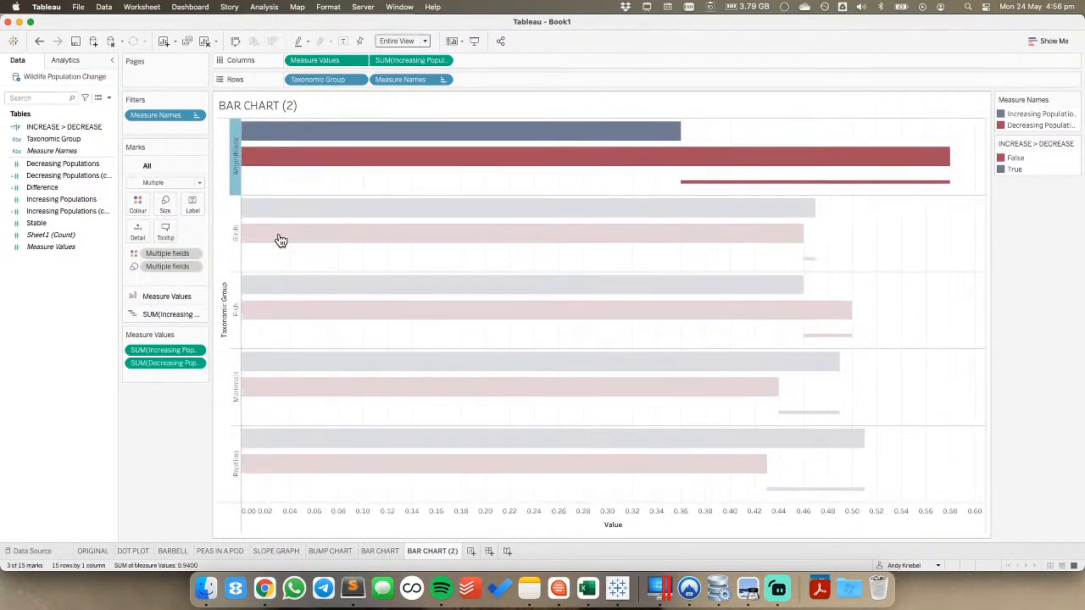
right_click(225, 303)
left_click(250, 318)
Set the Taxonomic Group header font size to 14 and widen the header column slightly to fit
right_click(227, 158)
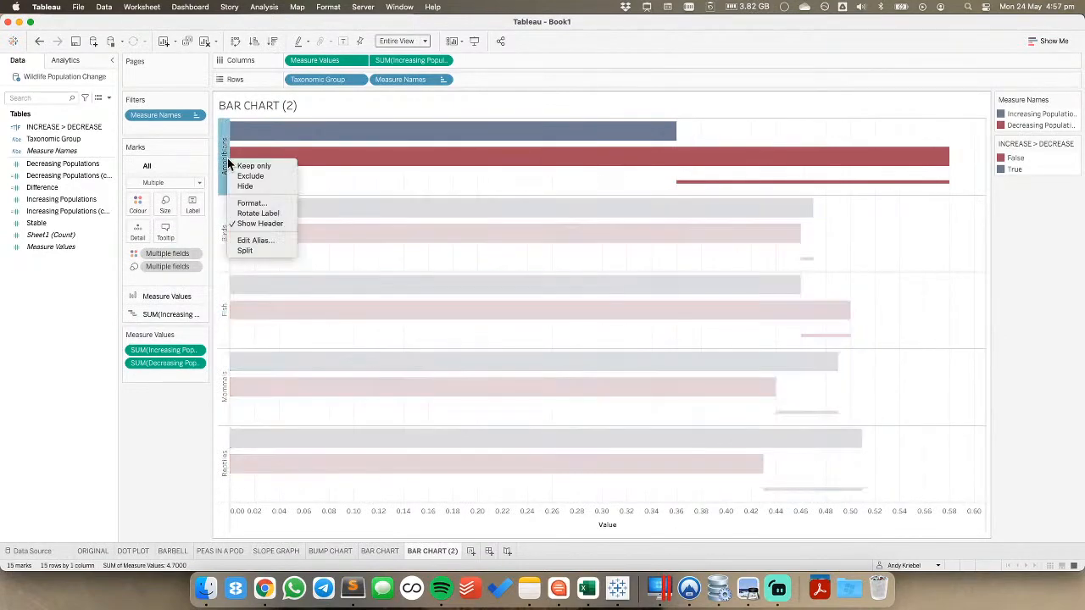
left_click(251, 204)
left_click(78, 132)
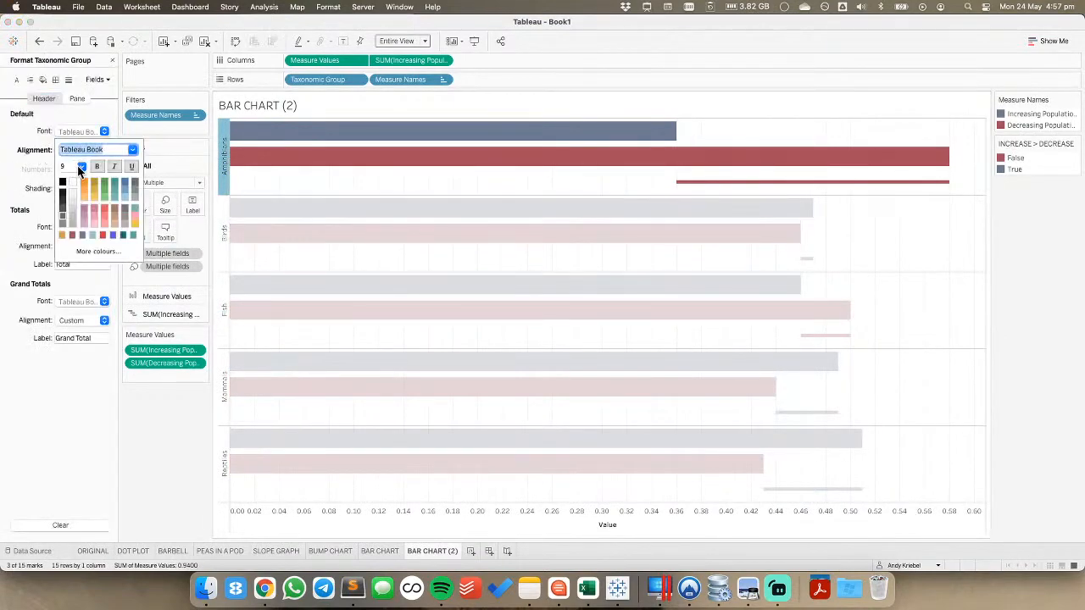
left_click(82, 167)
left_click(71, 217)
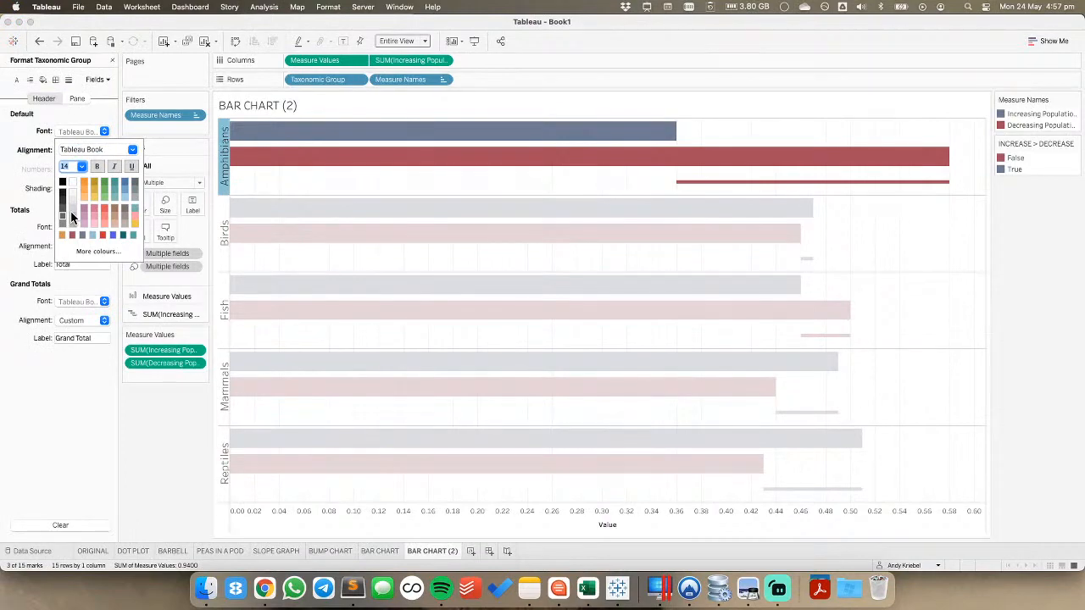
left_click(25, 201)
left_click_drag(227, 167, 241, 168)
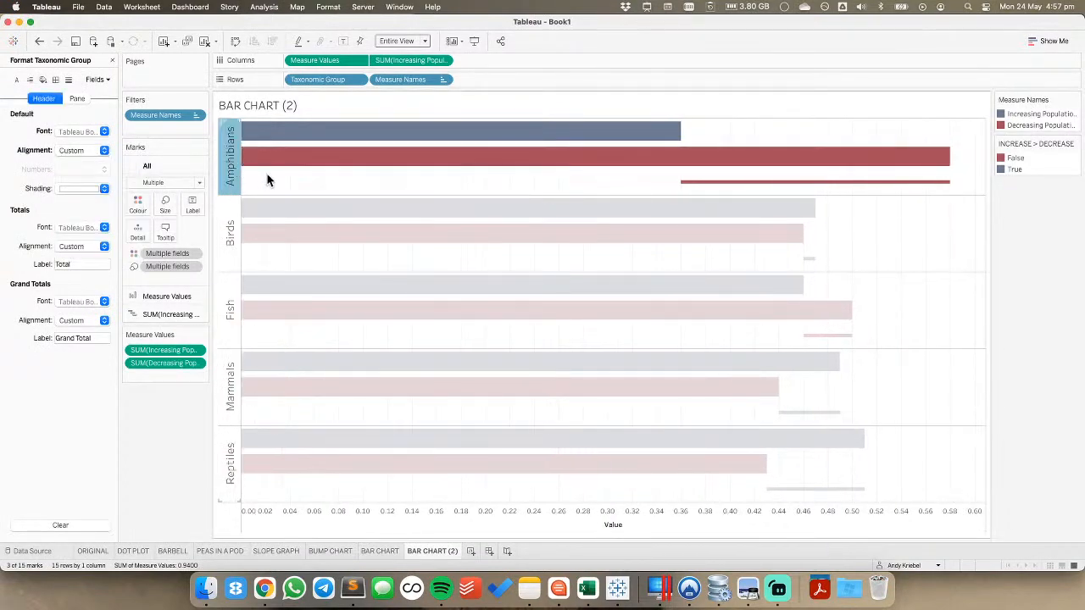
left_click(290, 184)
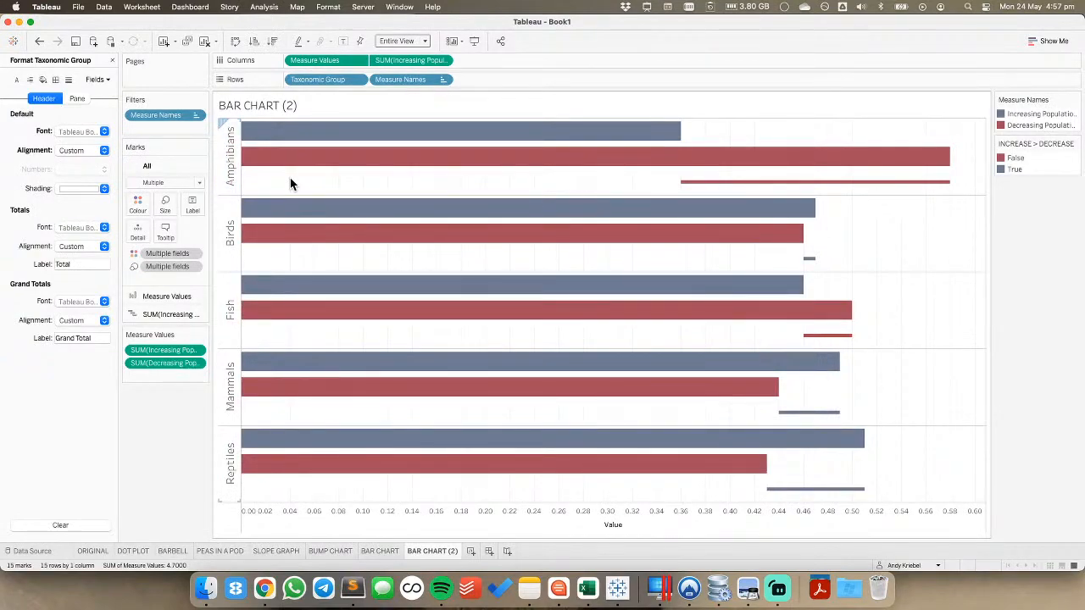
Set the worksheet's column divider borders to None for both pane and header
left_click(56, 80)
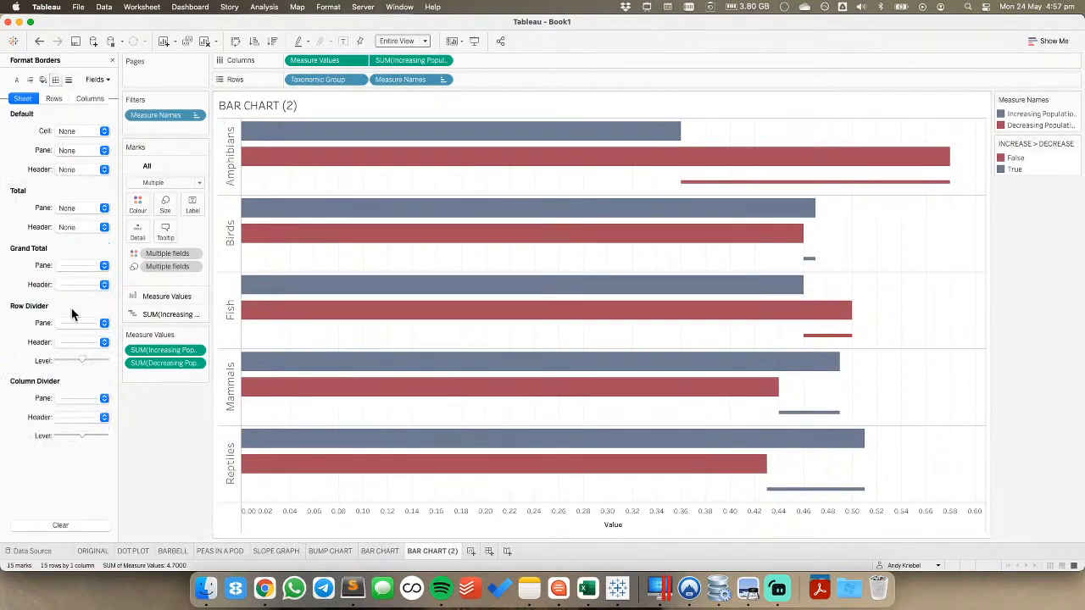
left_click(71, 266)
left_click(27, 277)
left_click(77, 399)
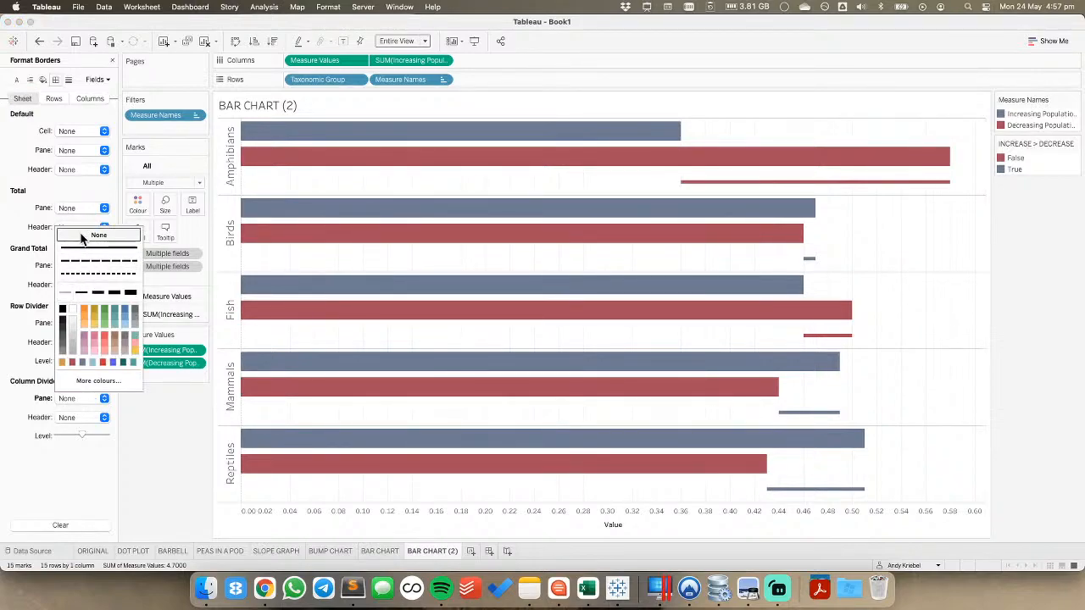
left_click(34, 222)
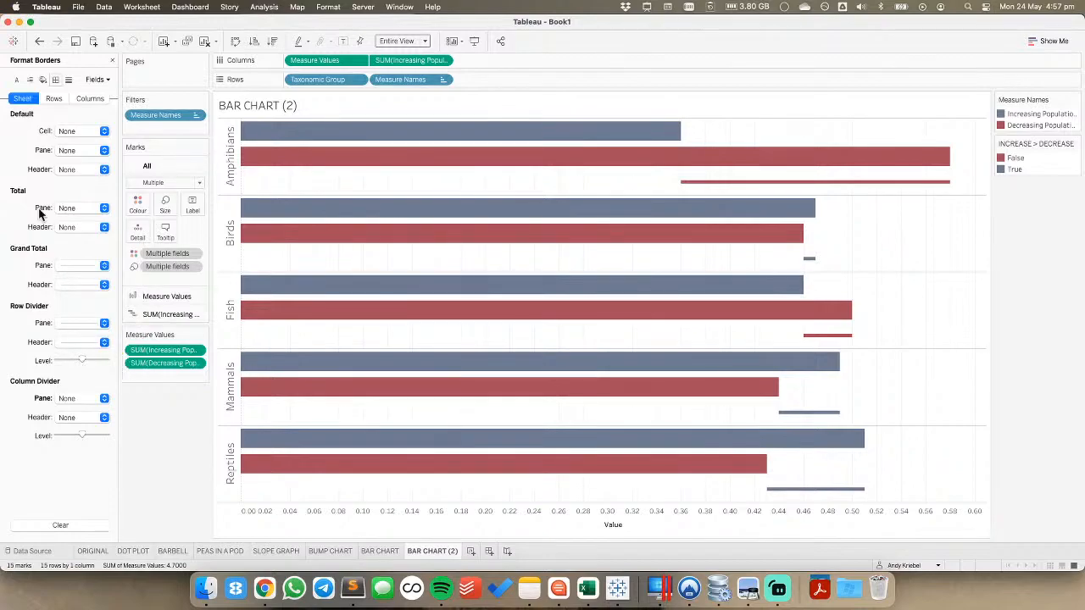
left_click(112, 61)
Label the Measure Values bars with Measure Names and align the labels horizontally to the left
left_click(151, 296)
left_click(68, 167)
left_click_drag(47, 151, 191, 222)
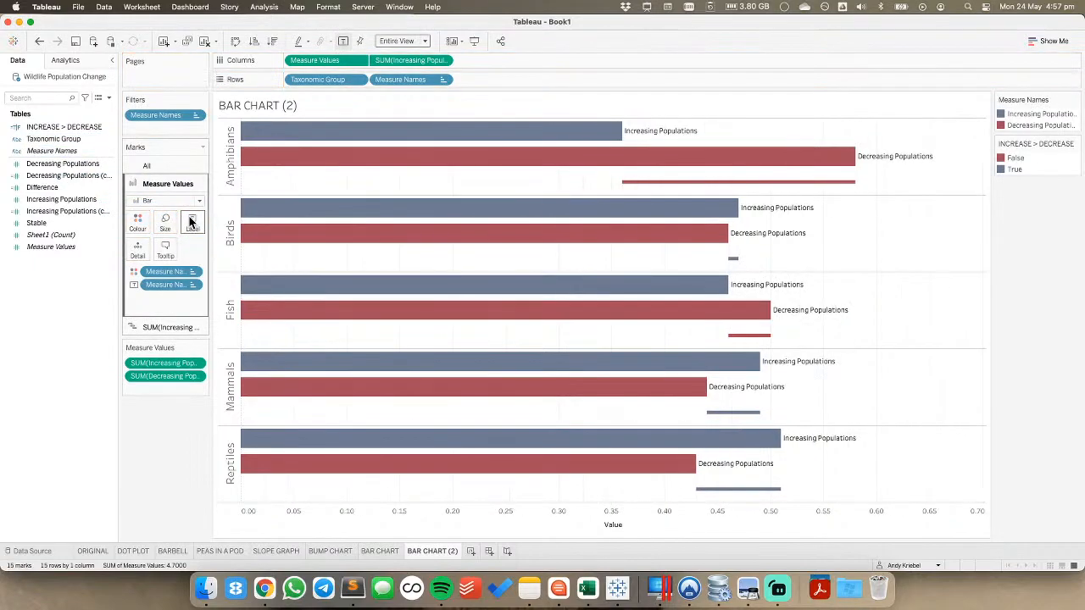
left_click(192, 224)
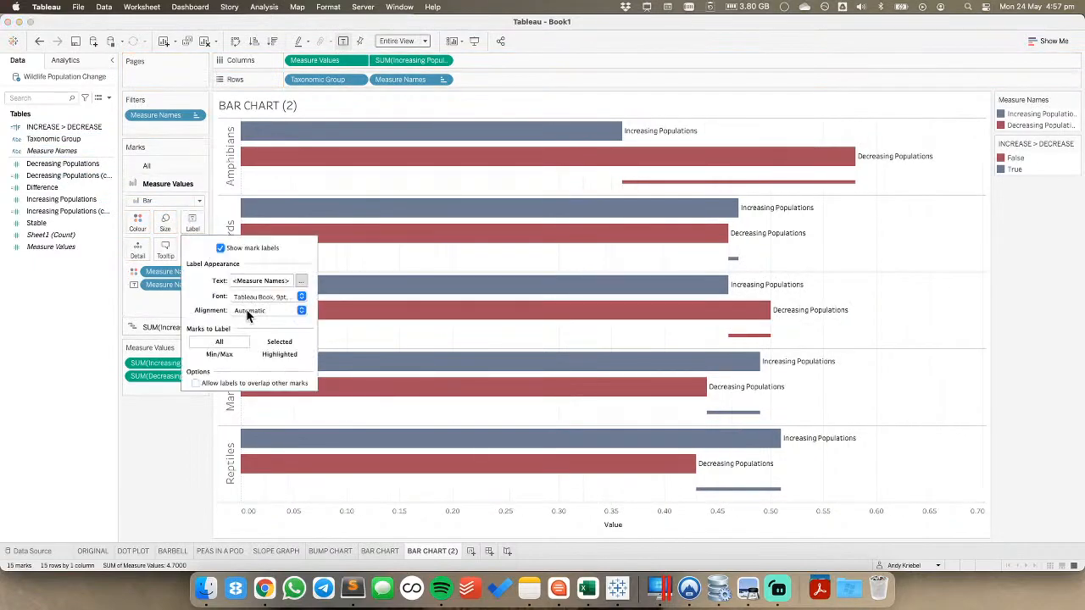
left_click(246, 310)
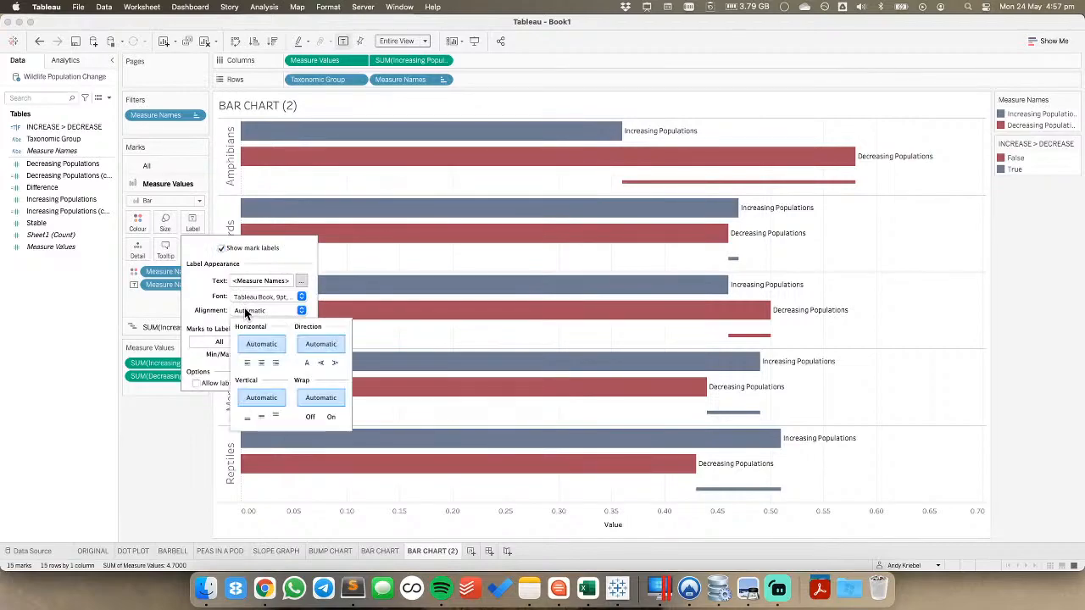
left_click(248, 365)
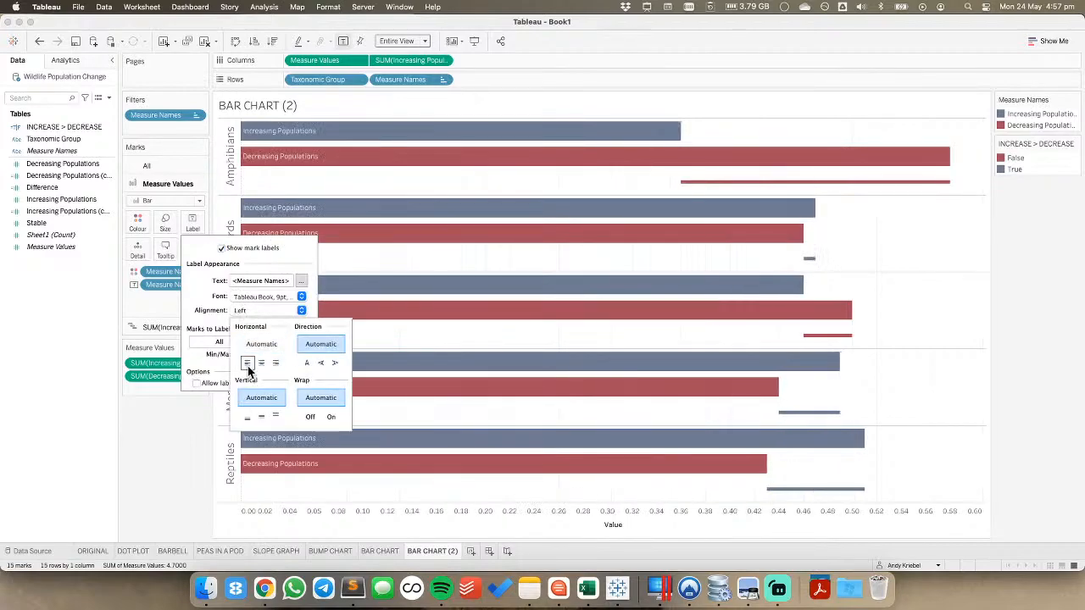
left_click(339, 177)
Set the mark labels to Never Show on both bars of Birds, Fish, Mammals and Reptiles
left_click(266, 233)
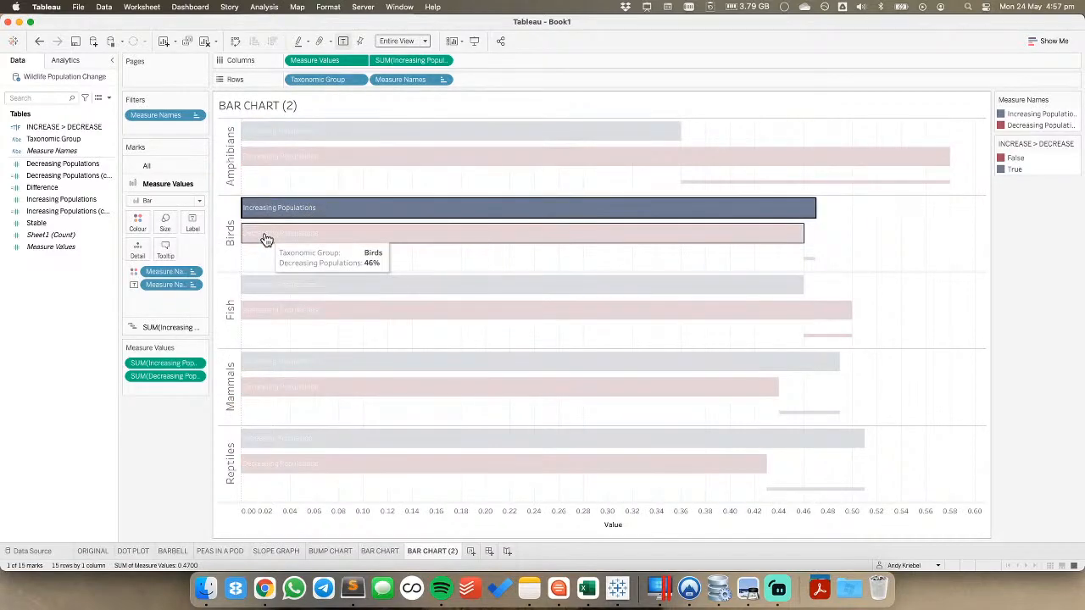
left_click(270, 288, "super")
left_click(266, 311, "super")
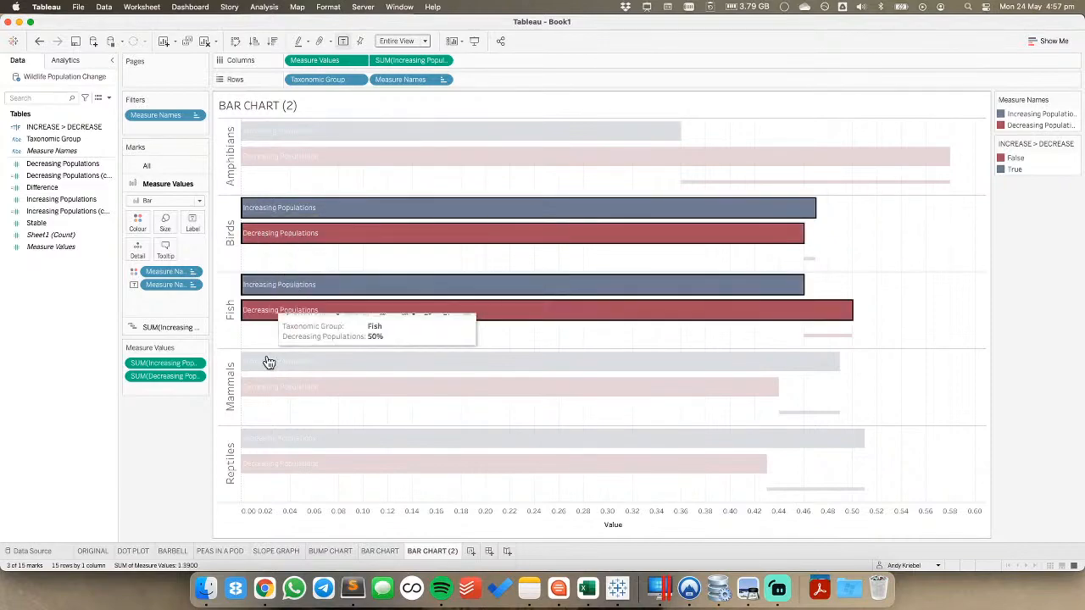
left_click(267, 364, "super")
left_click(266, 389, "super")
left_click(266, 438, "super")
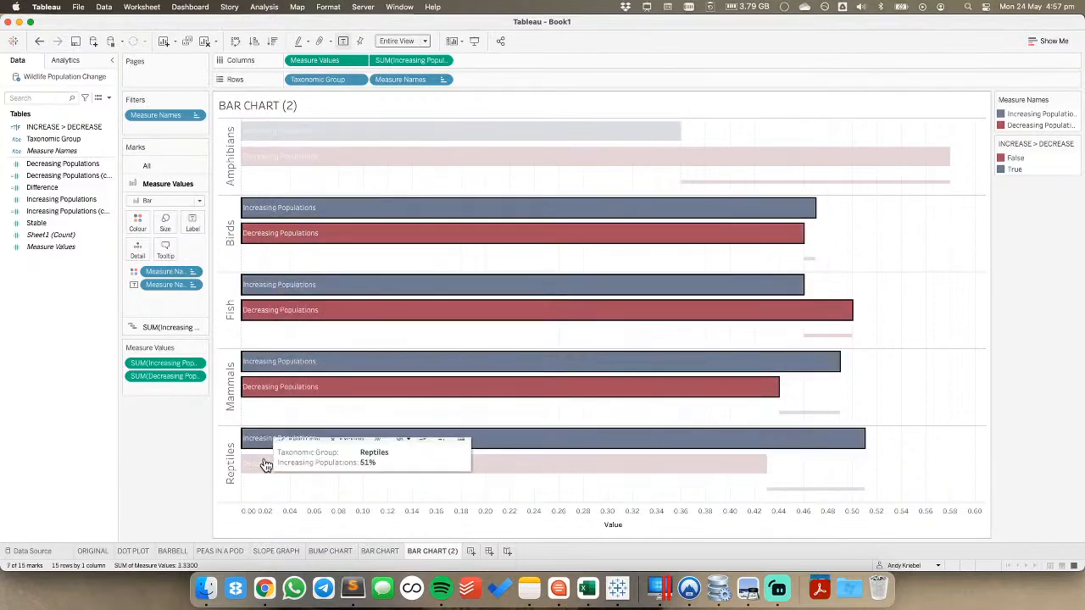
left_click(264, 464, "super")
right_click(264, 464)
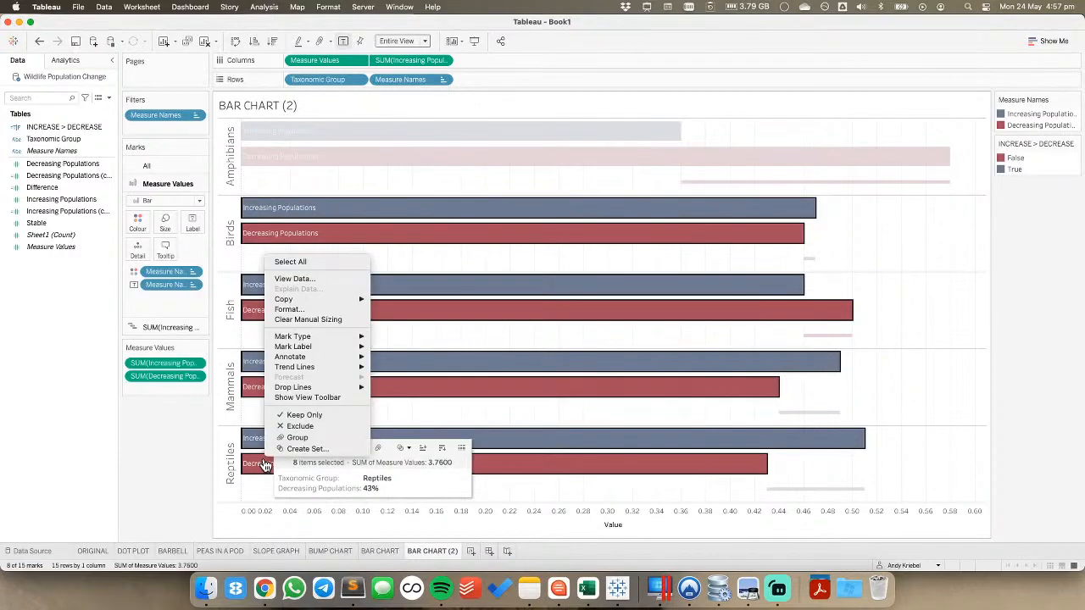
mouse_move(333, 348)
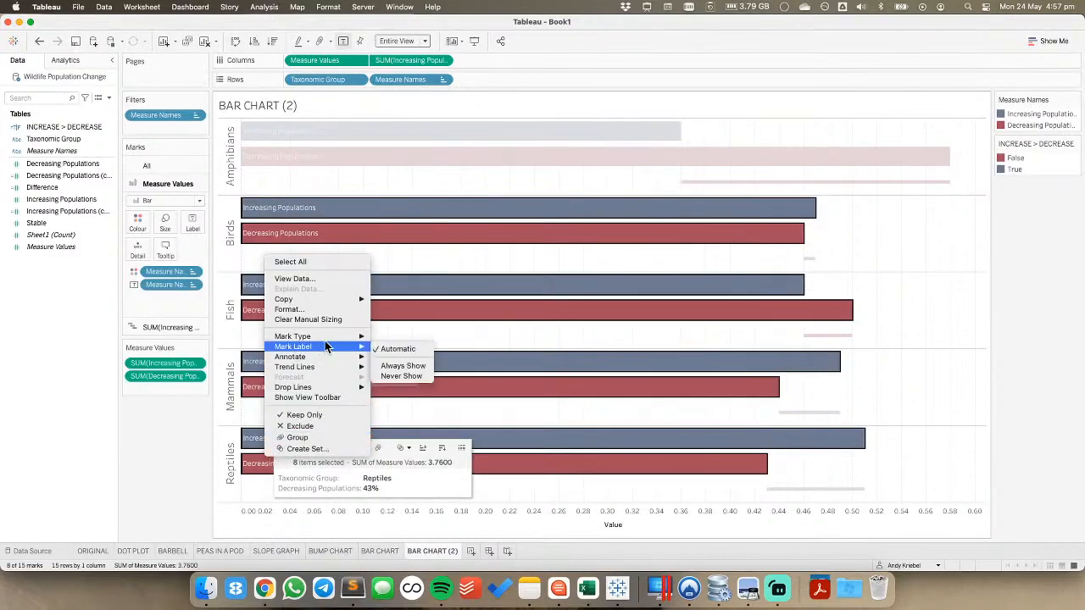
left_click(401, 375)
left_click(376, 343)
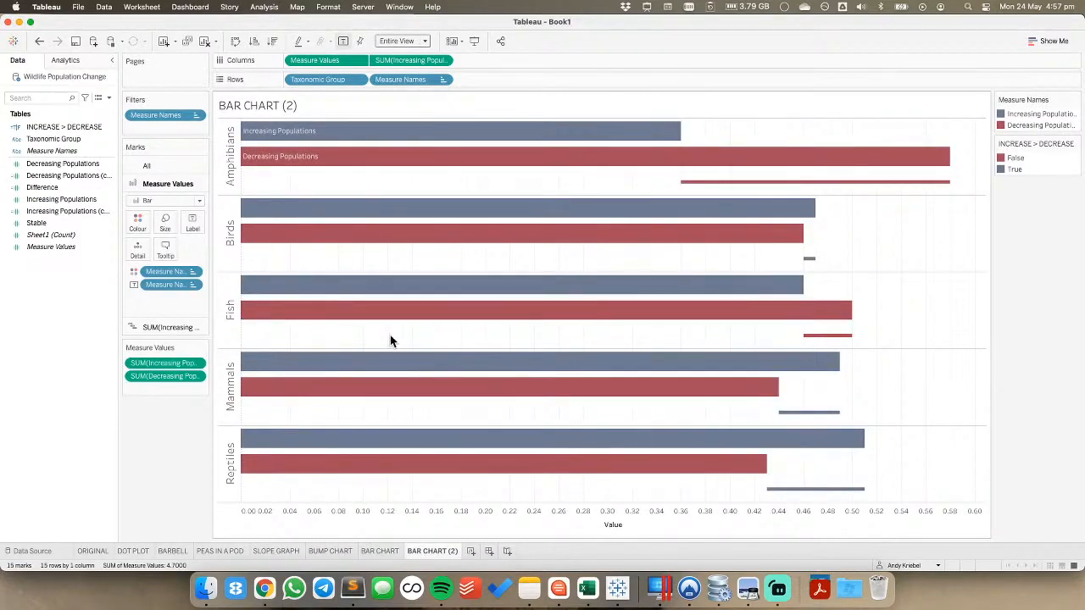
Delete the unused Decreasing Populations (copy) measure from the data source
right_click(72, 176)
left_click(96, 280)
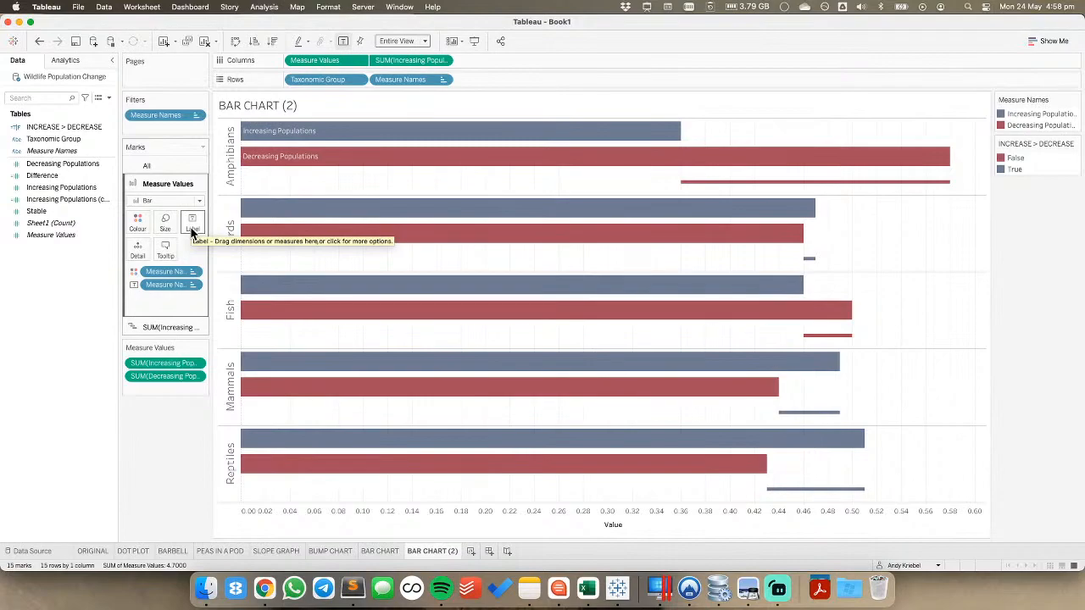
Add a per-cell reference line on the average of Measure Values to the bars, labelled with its Value
mouse_move(298, 132)
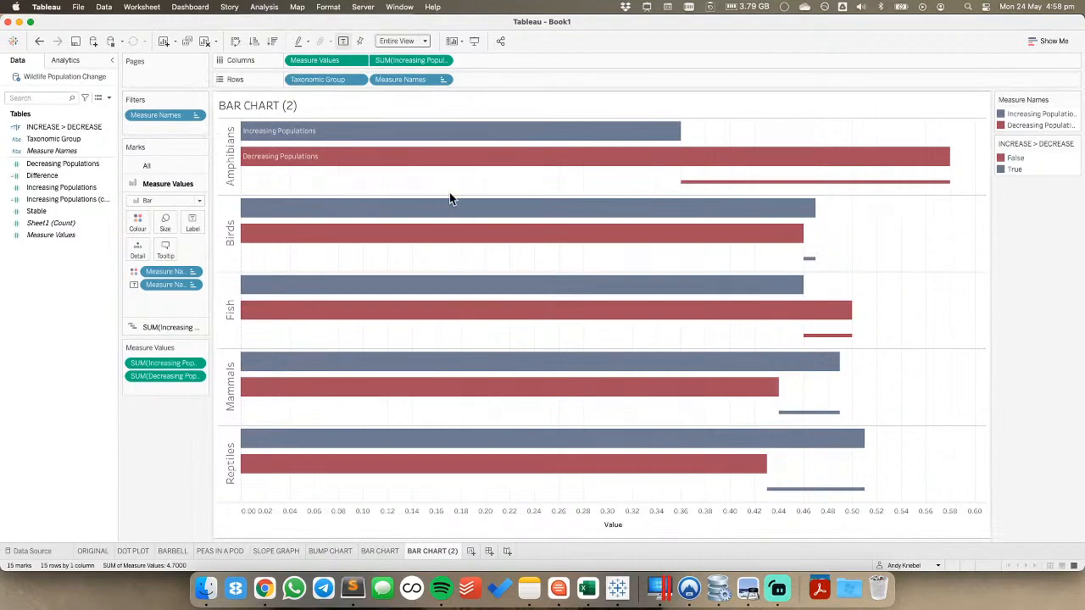
mouse_move(869, 163)
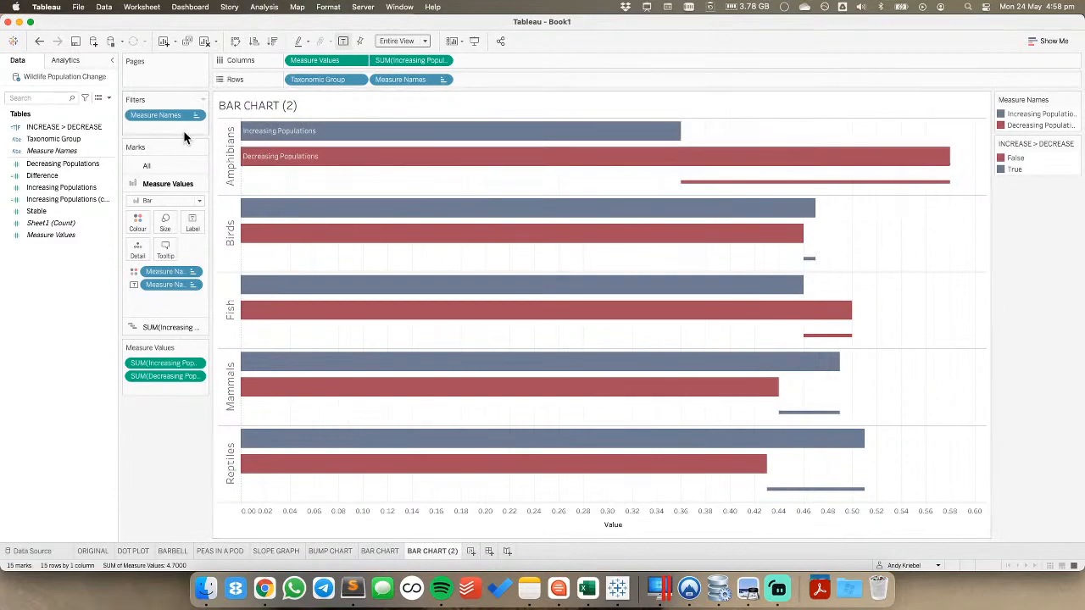
left_click(68, 61)
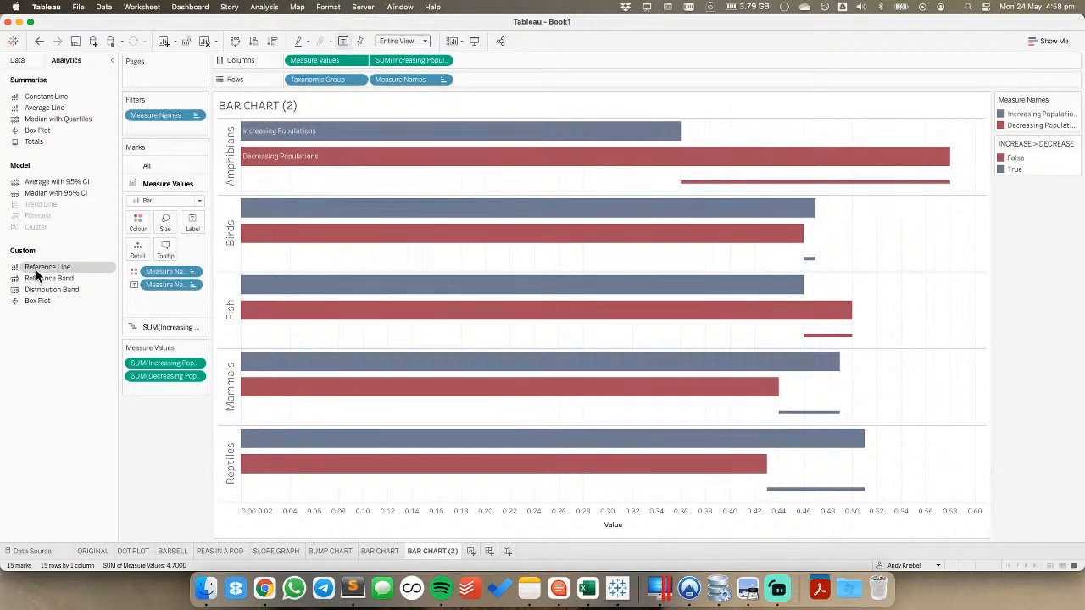
left_click_drag(41, 268, 391, 174)
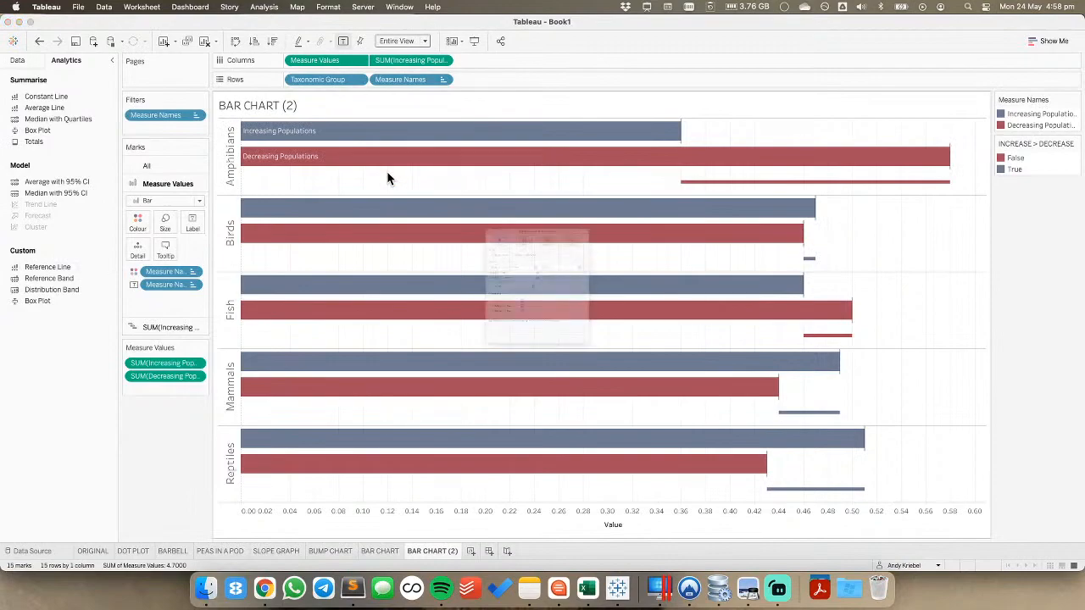
left_click_drag(505, 106, 249, 74)
left_click(224, 196)
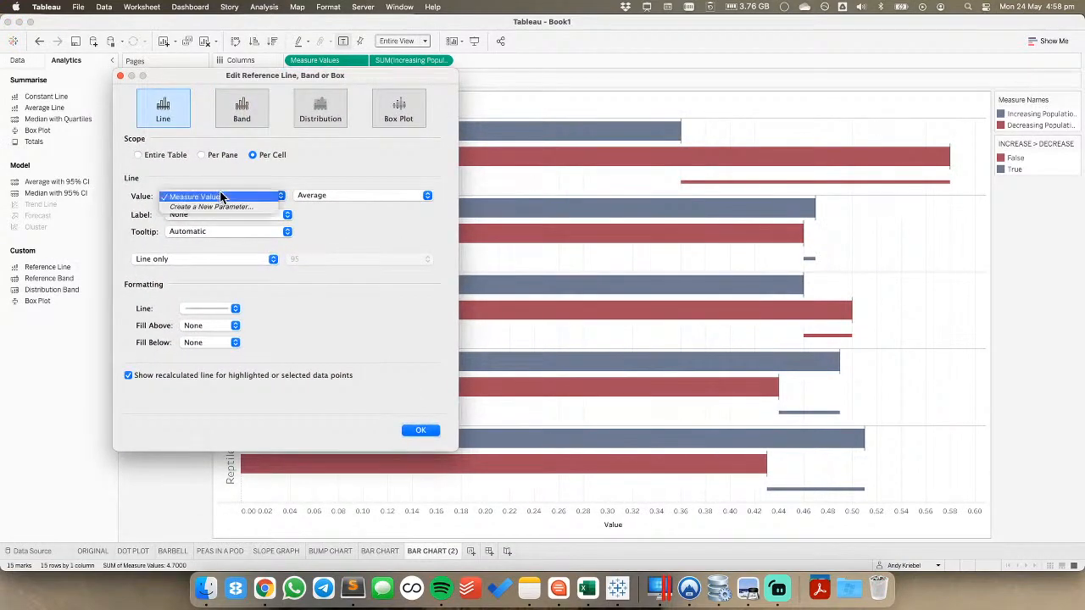
left_click(221, 197)
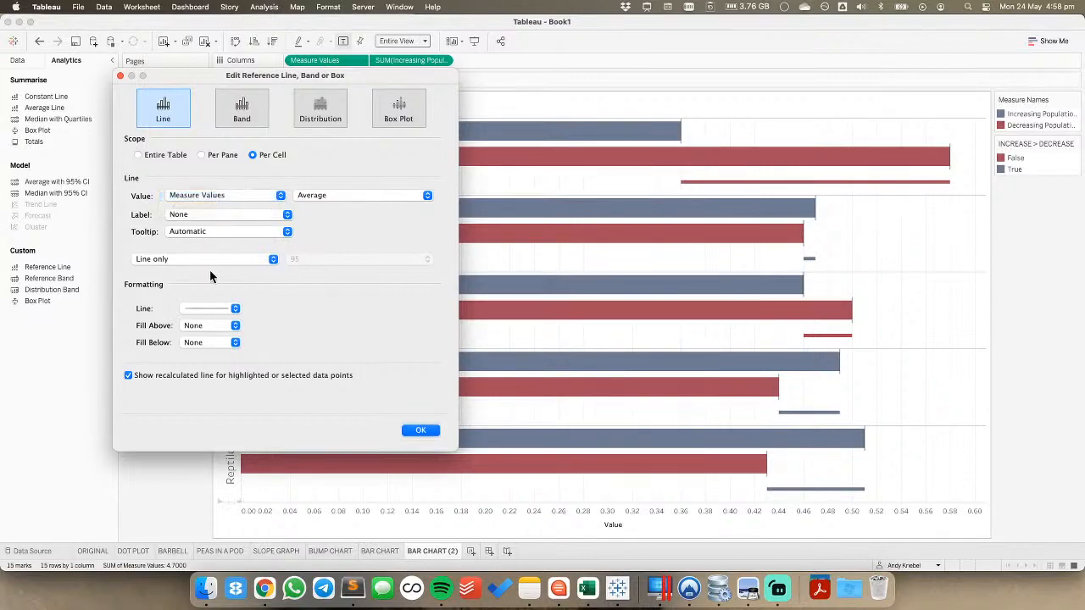
left_click(189, 218)
left_click(192, 227)
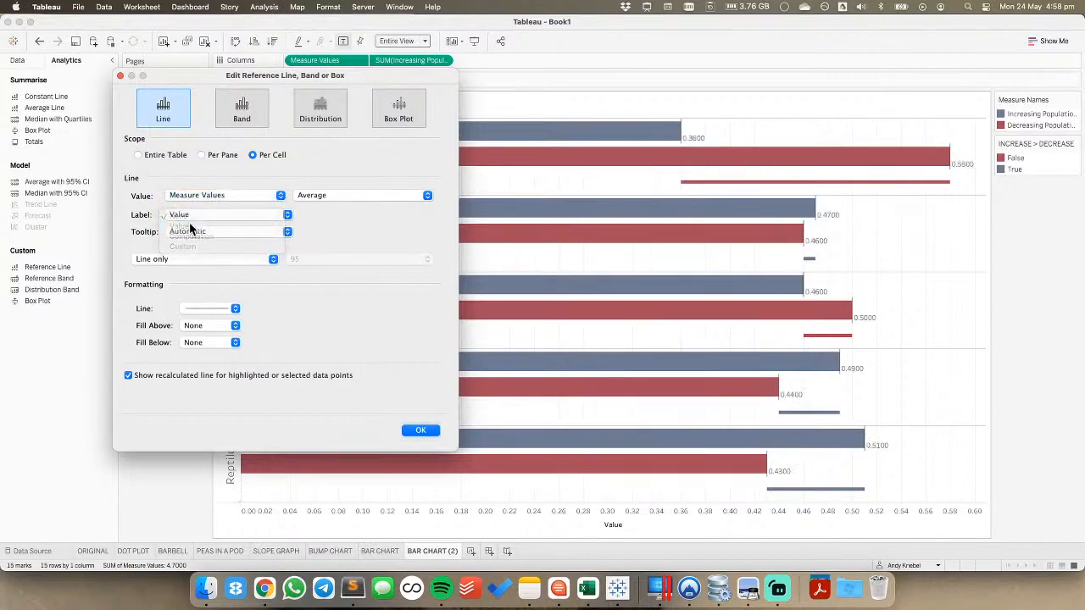
Set the reference line style to None and turn off its tooltip and the recalculated line for highlighted data points
left_click(199, 310)
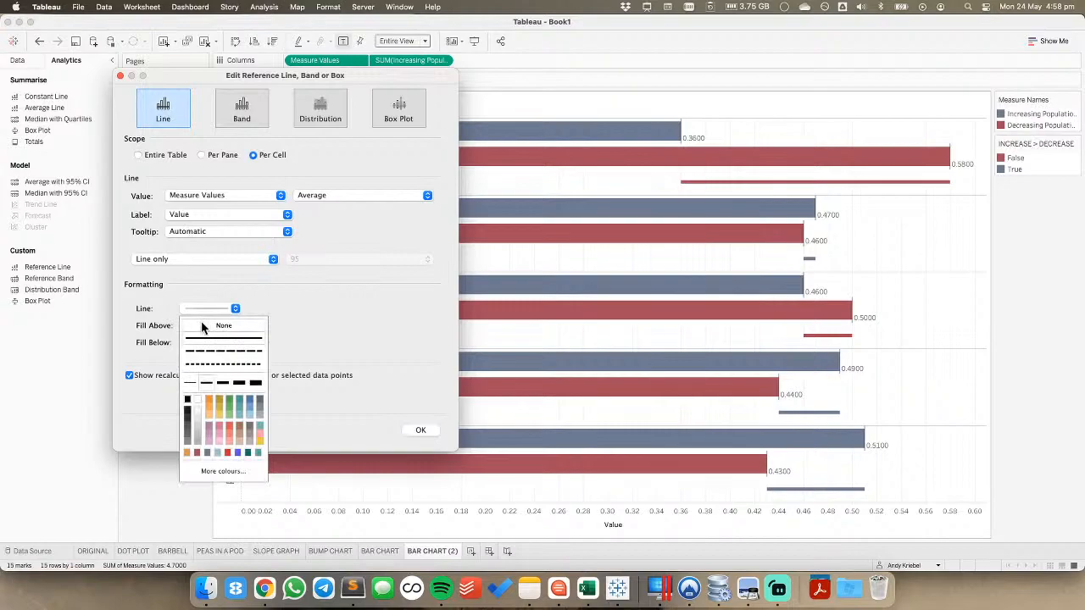
left_click(139, 381)
left_click(141, 380)
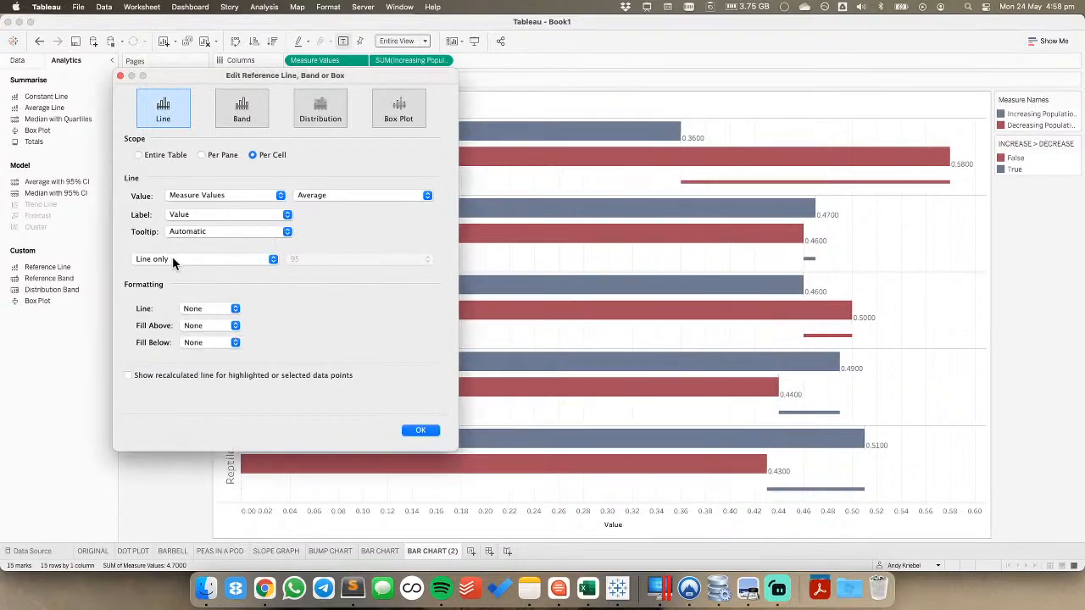
left_click(181, 237)
left_click(182, 223)
left_click(429, 436)
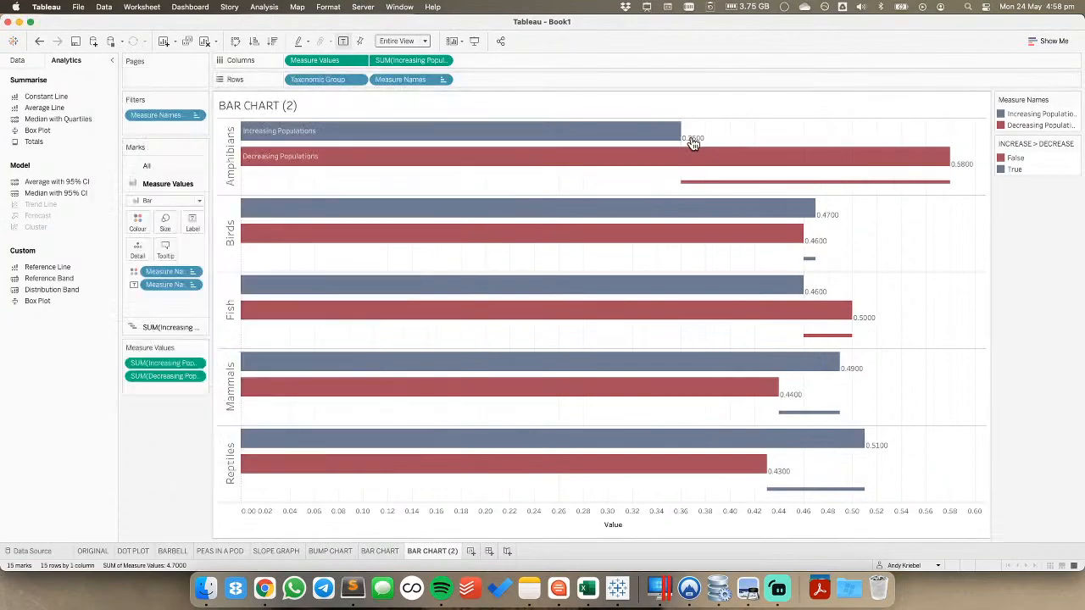
Remove the shading behind the reference line labels by making it fully transparent
left_click(692, 138)
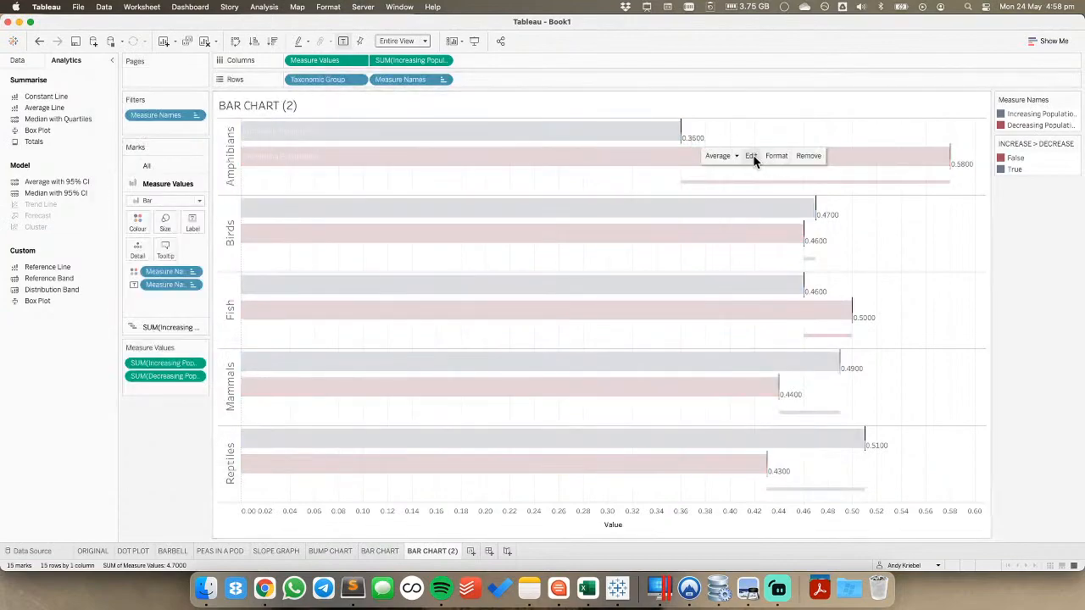
left_click(774, 157)
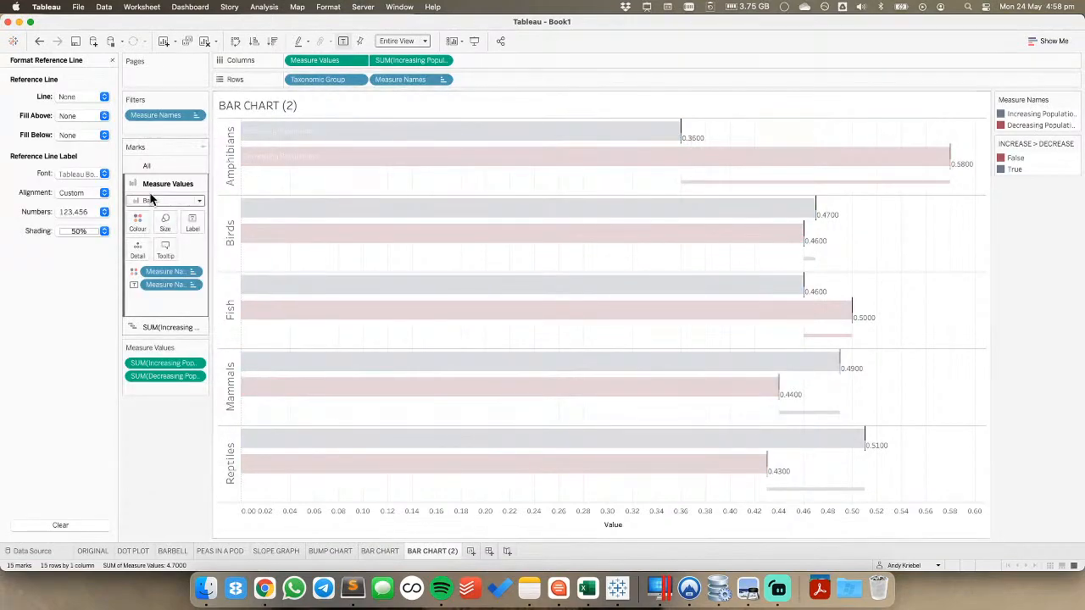
left_click(76, 231)
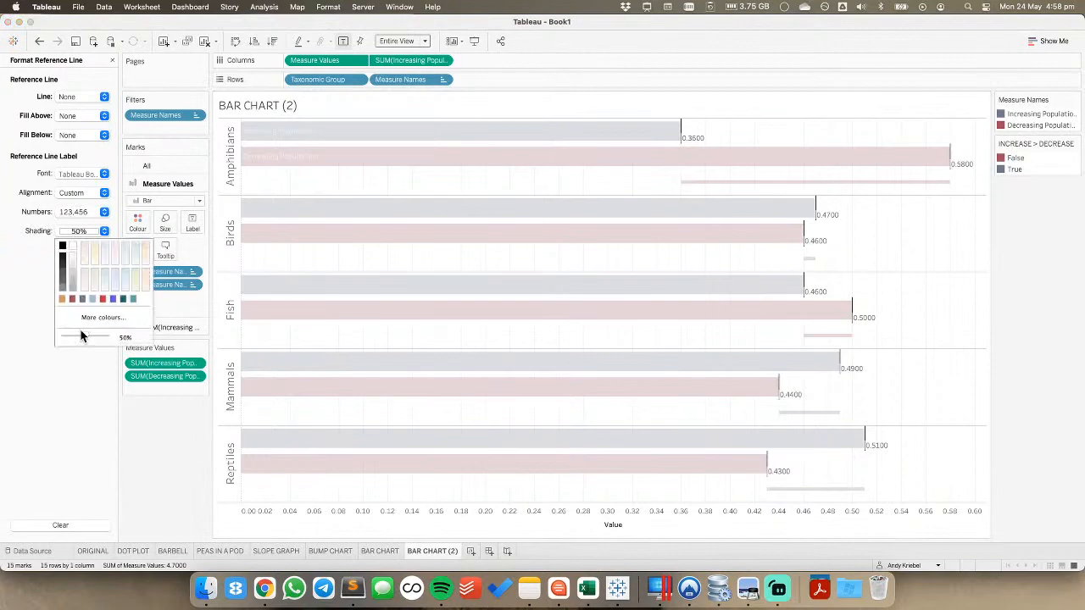
left_click_drag(84, 337, 60, 337)
Format the reference line labels as percentages with 0 decimal places, aligned left horizontally and middle vertically
left_click(72, 213)
left_click(82, 295)
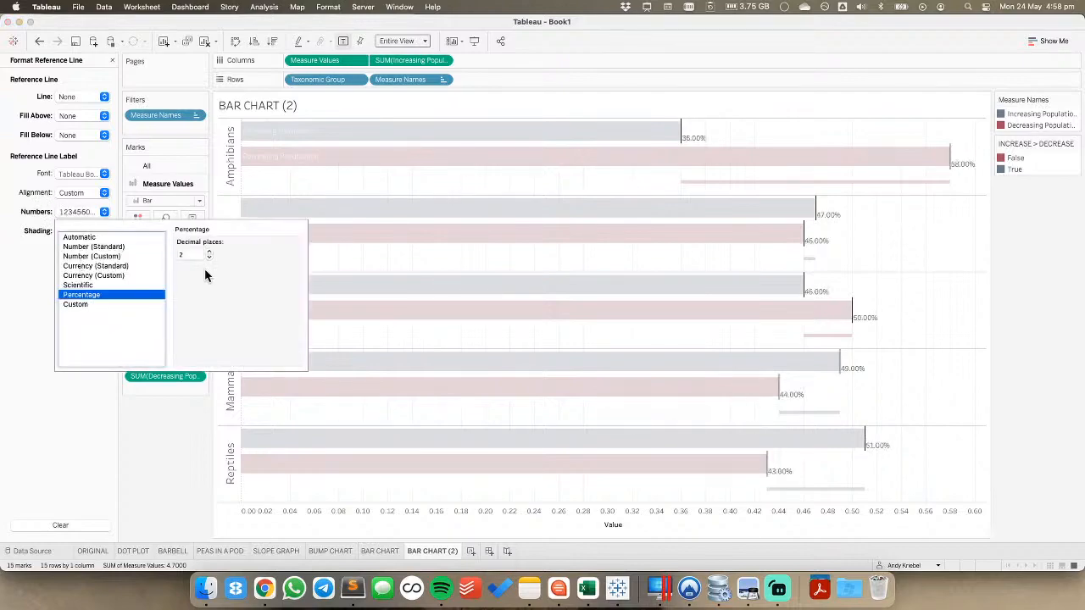
double_click(208, 257)
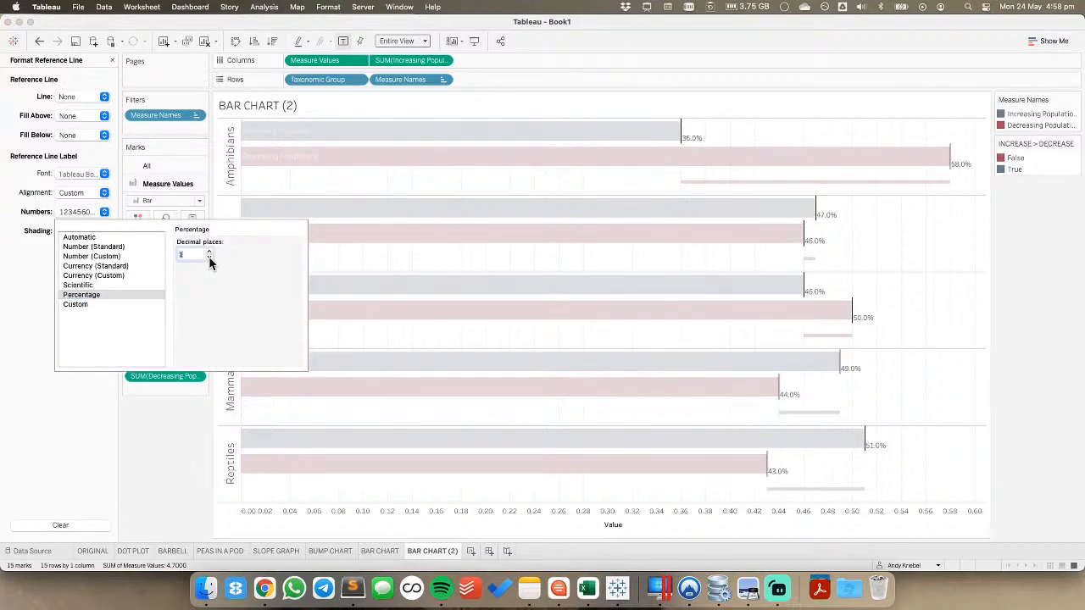
left_click(47, 203)
left_click(72, 194)
left_click(85, 300)
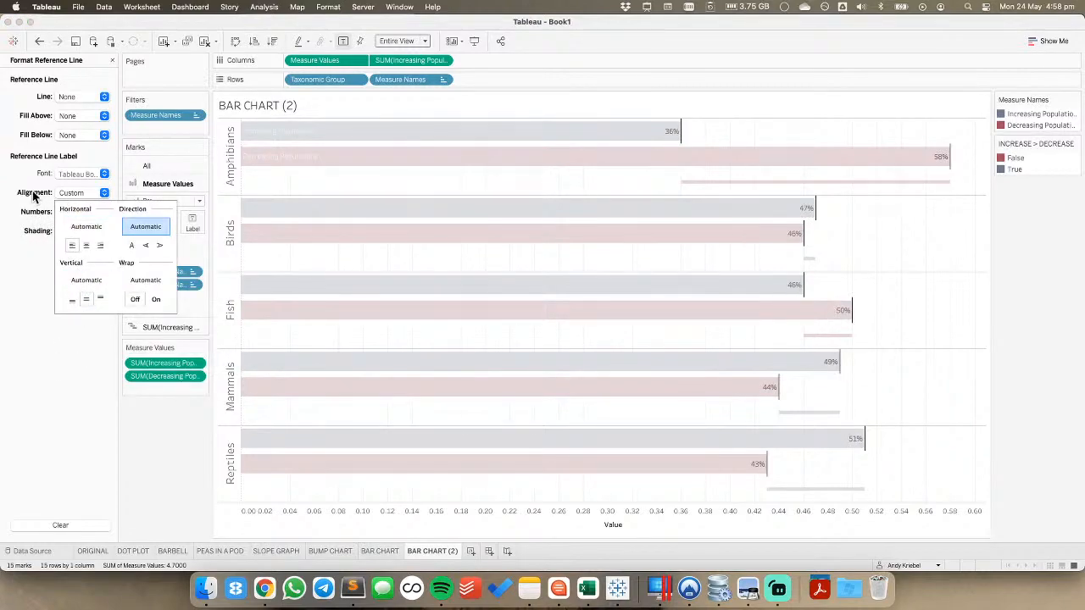
Set the reference line label font to white Tableau Medium, size 12
left_click(81, 173)
left_click(81, 173)
left_click(81, 209)
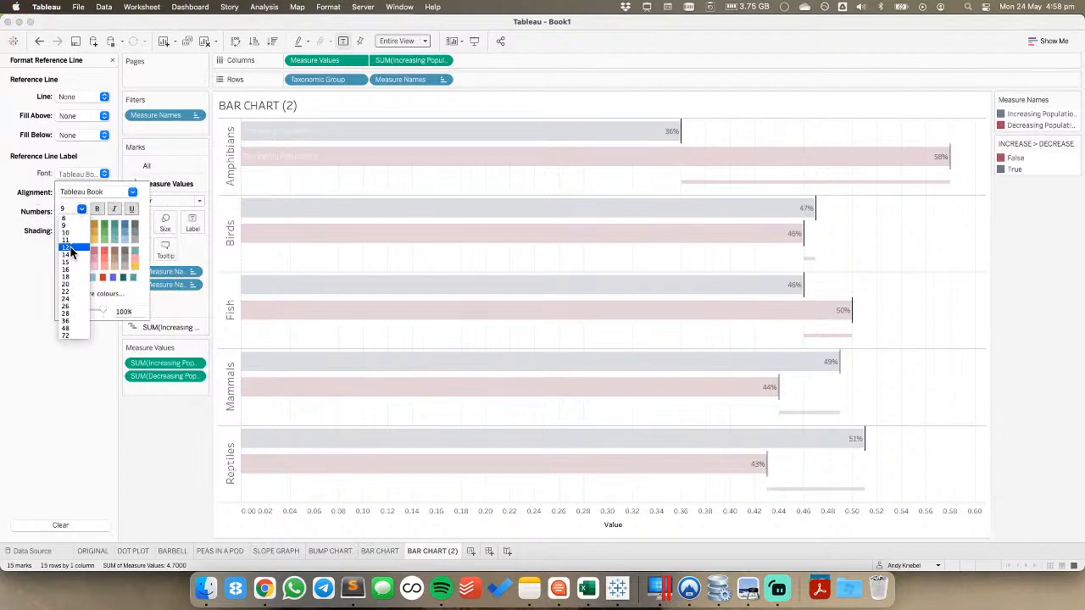
left_click(71, 246)
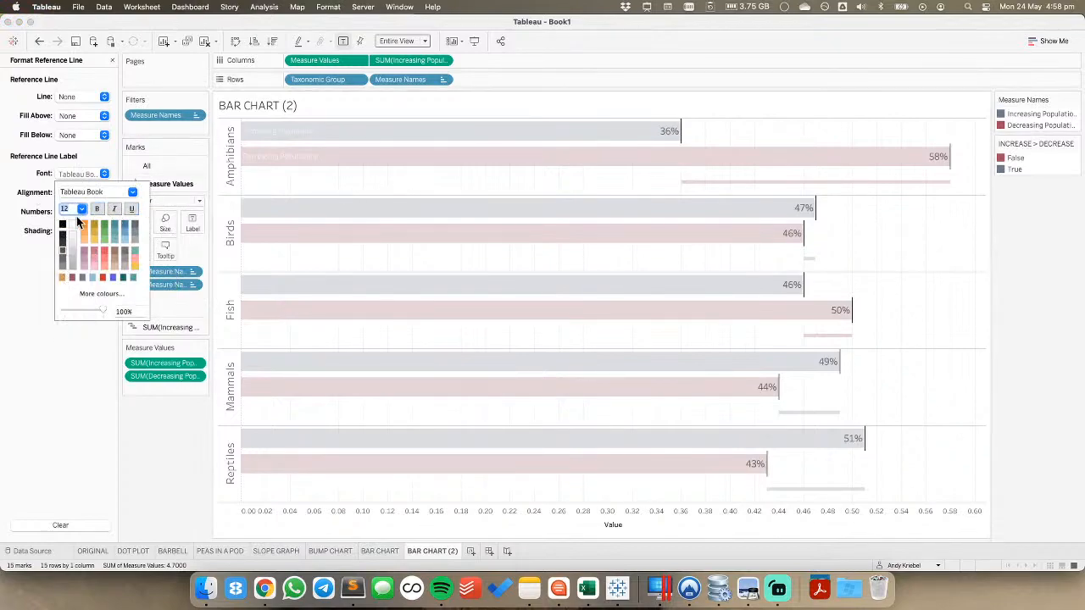
left_click(73, 226)
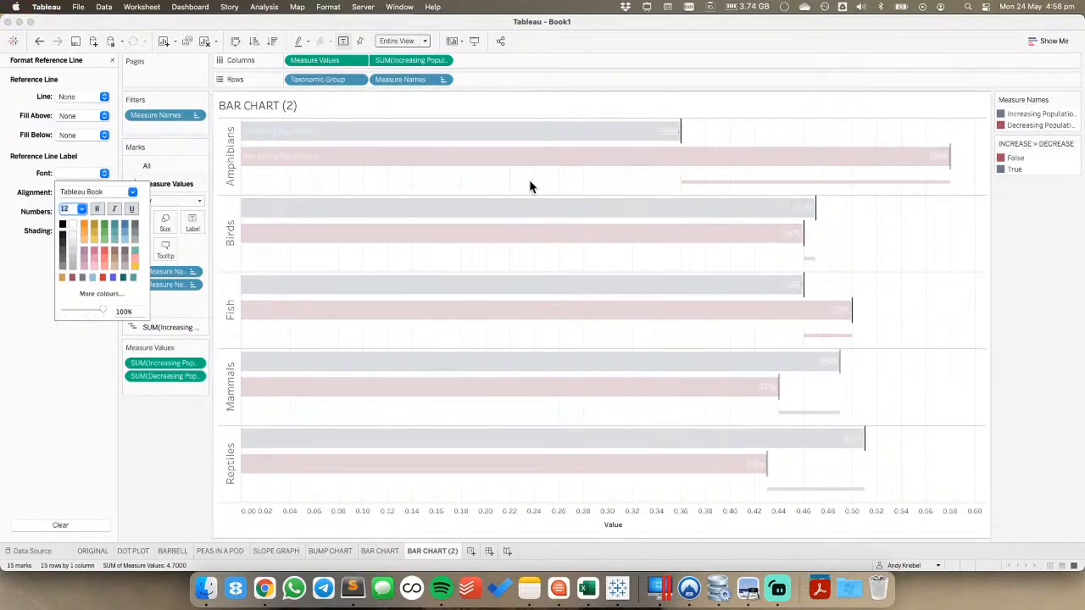
left_click(132, 193)
left_click(85, 217)
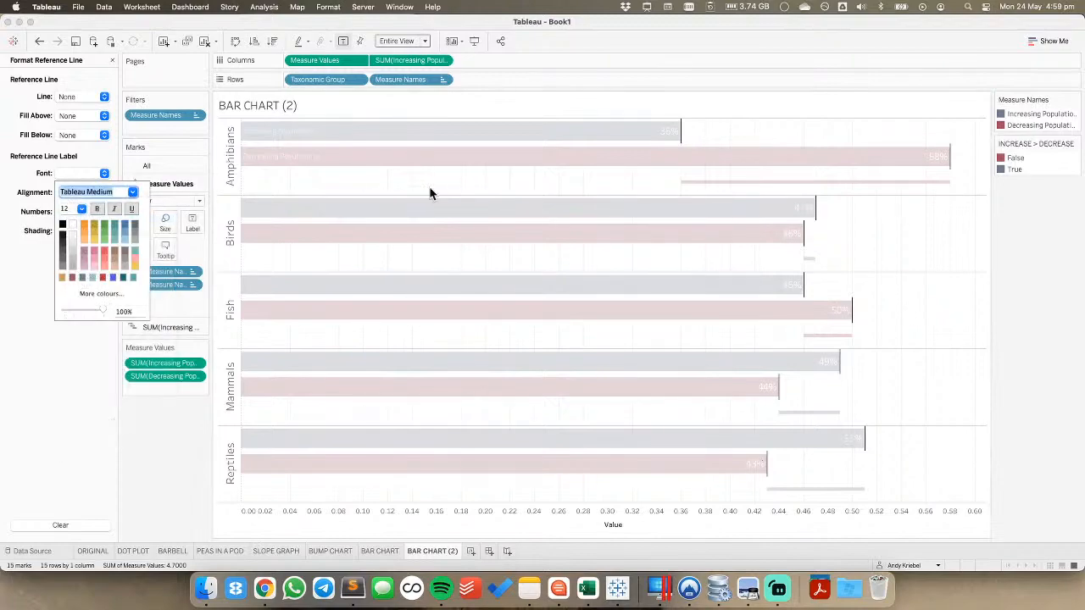
left_click(454, 185)
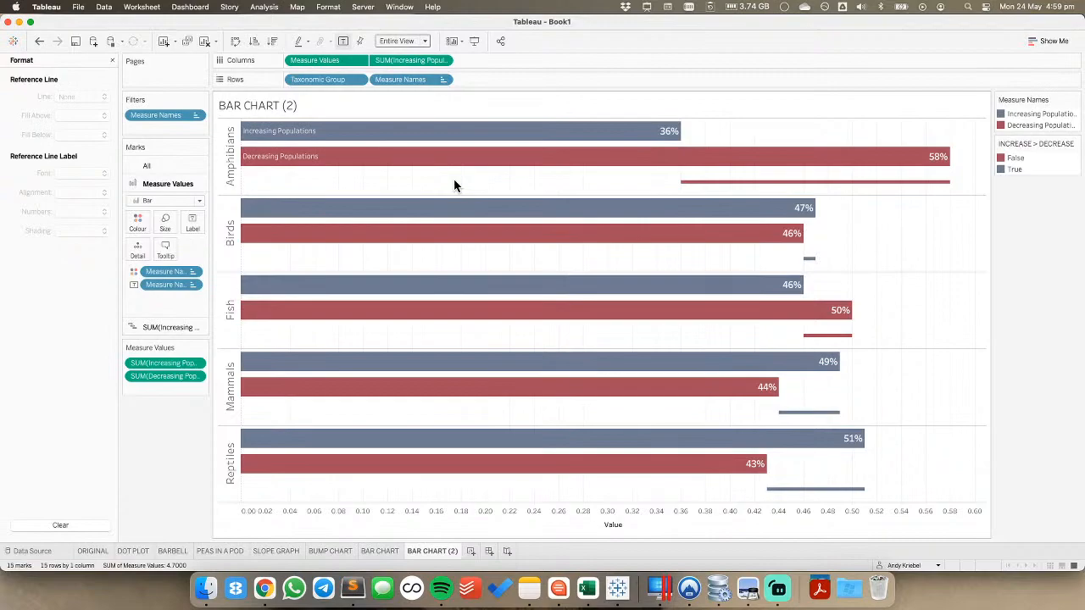
Show mark labels on the Gantt bars and label them with the Difference measure
left_click(182, 327)
left_click(192, 240)
left_click(221, 267)
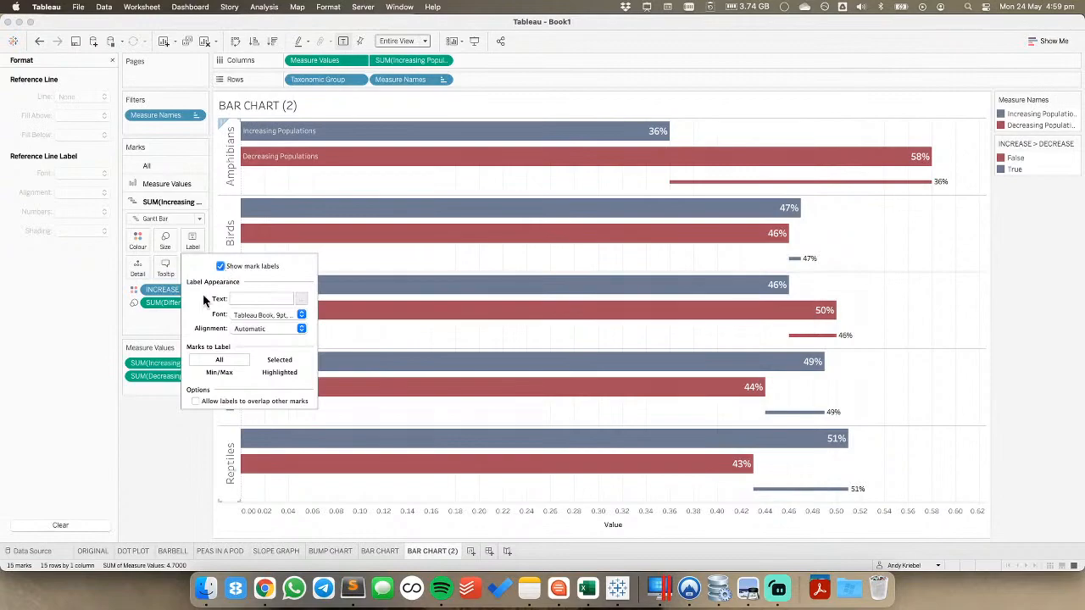
left_click(112, 60)
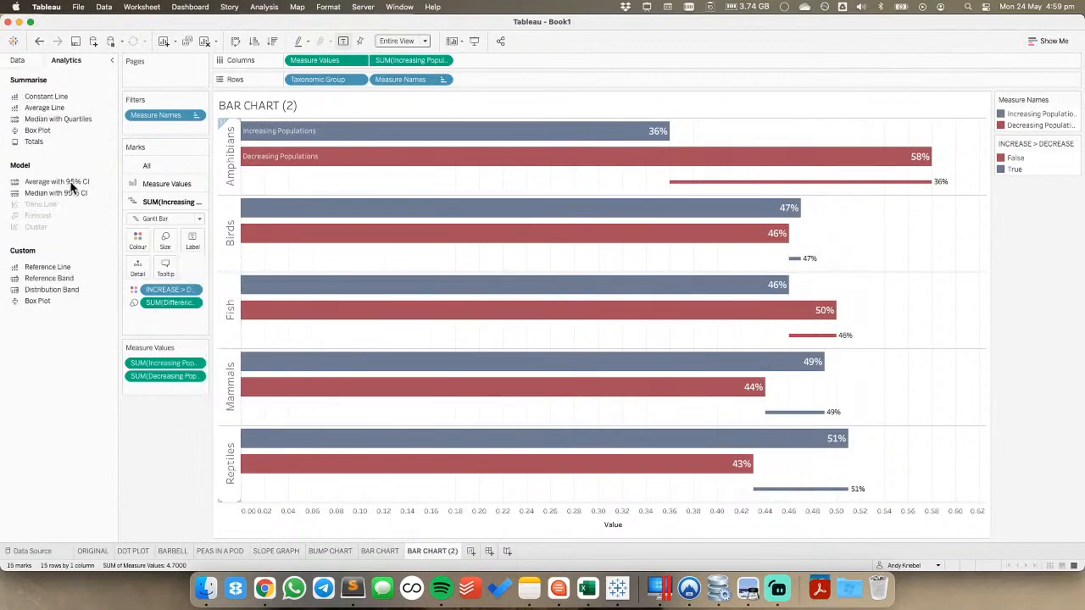
left_click(17, 60)
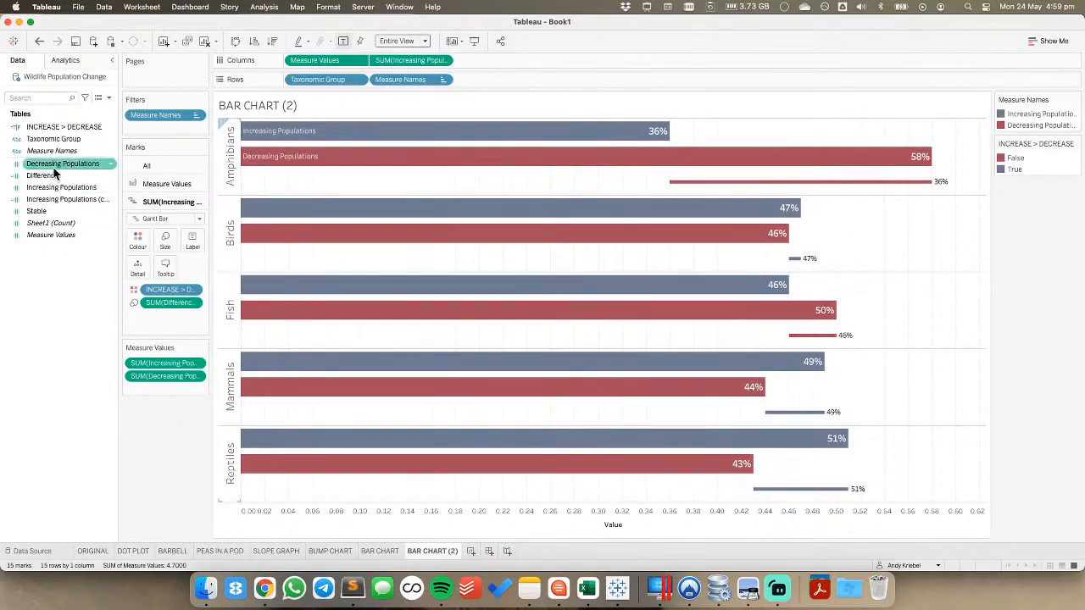
left_click_drag(51, 176, 191, 244)
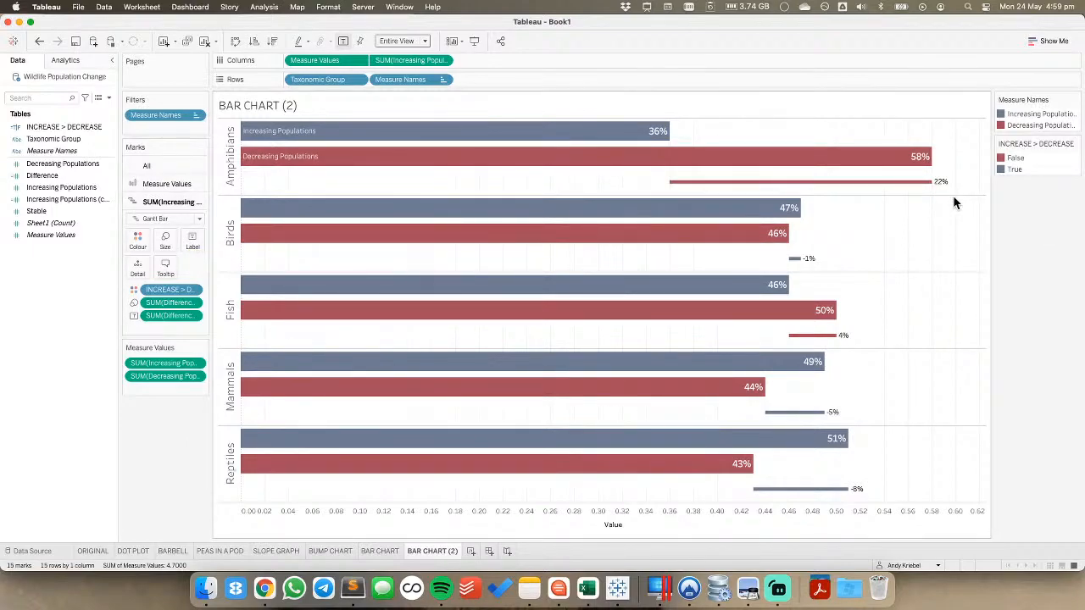
Set the default number format of Difference to the custom format 0%;0% so negative differences display without a minus sign
right_click(55, 175)
mouse_move(136, 353)
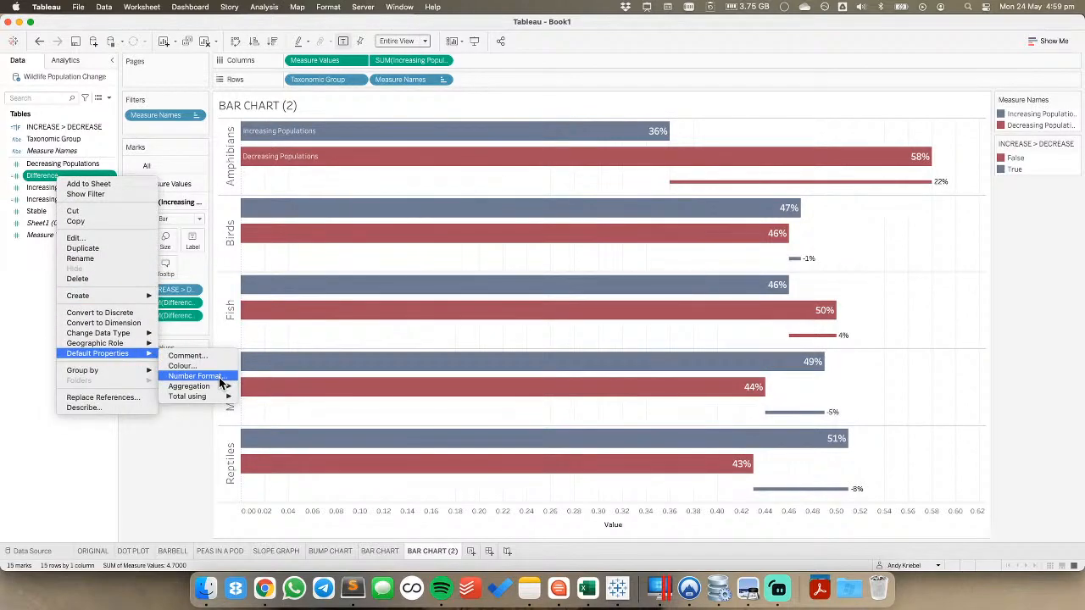
left_click(223, 380)
left_click(471, 297)
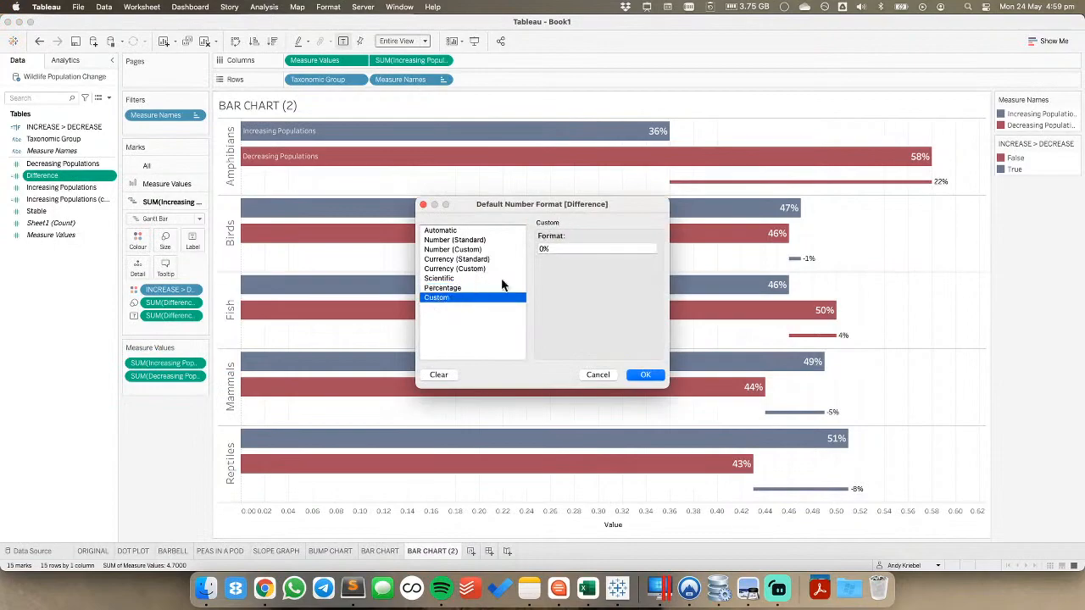
left_click(555, 246)
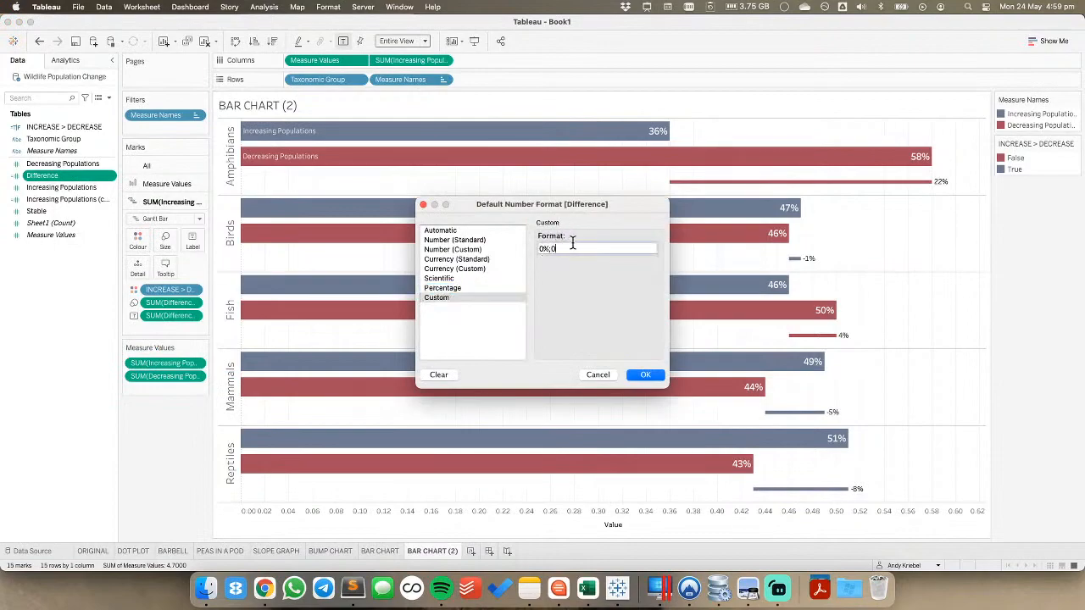
left_click(643, 376)
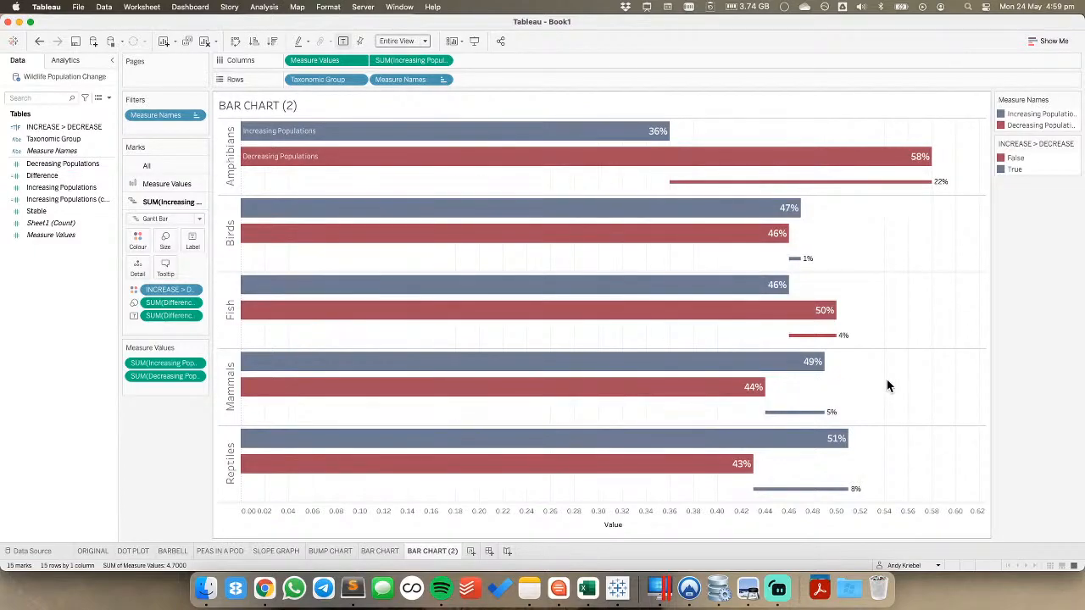
Format the Gantt bar labels in Tableau Medium, size 12, using Match Mark Colour
mouse_move(948, 192)
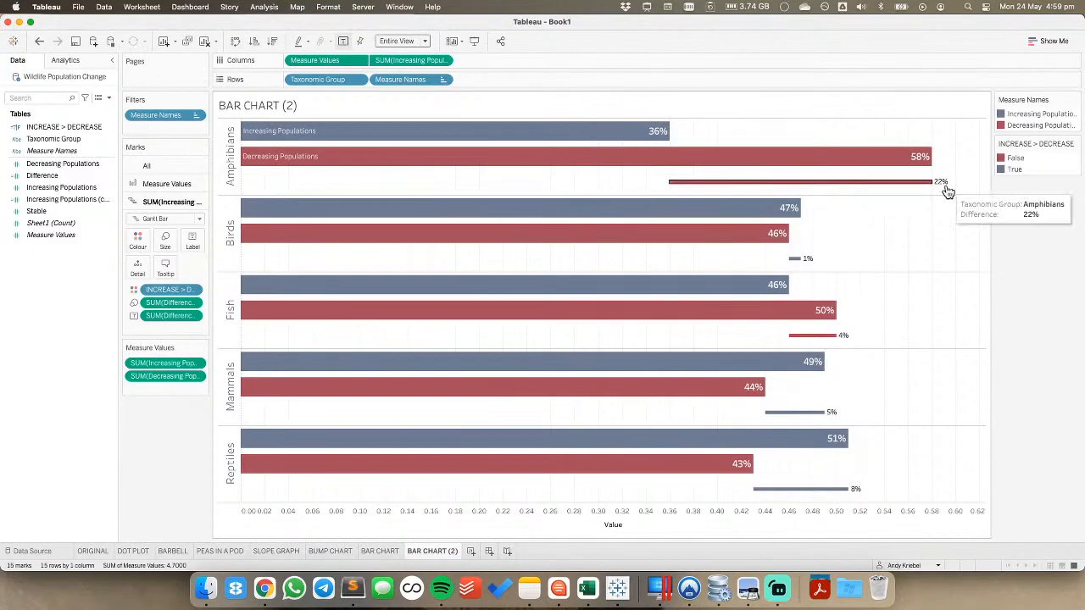
left_click(192, 241)
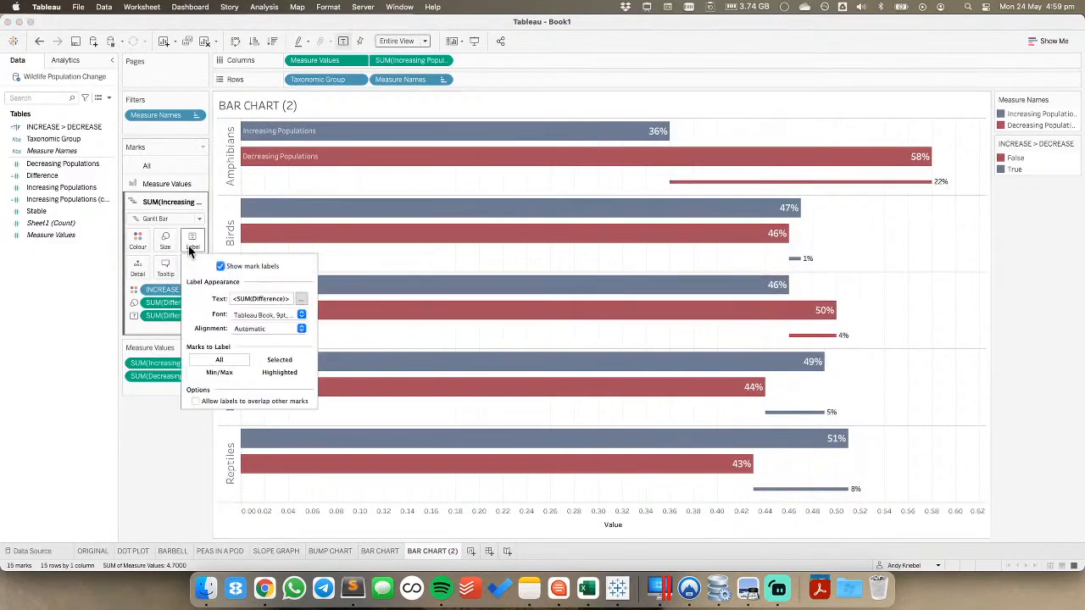
left_click(246, 315)
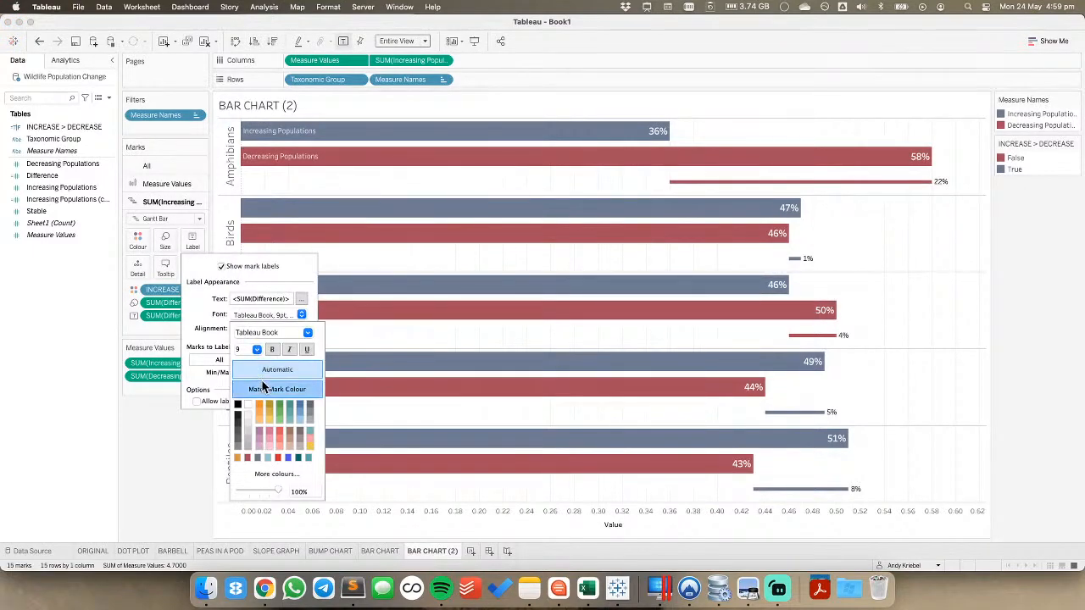
left_click(263, 387)
left_click(307, 334)
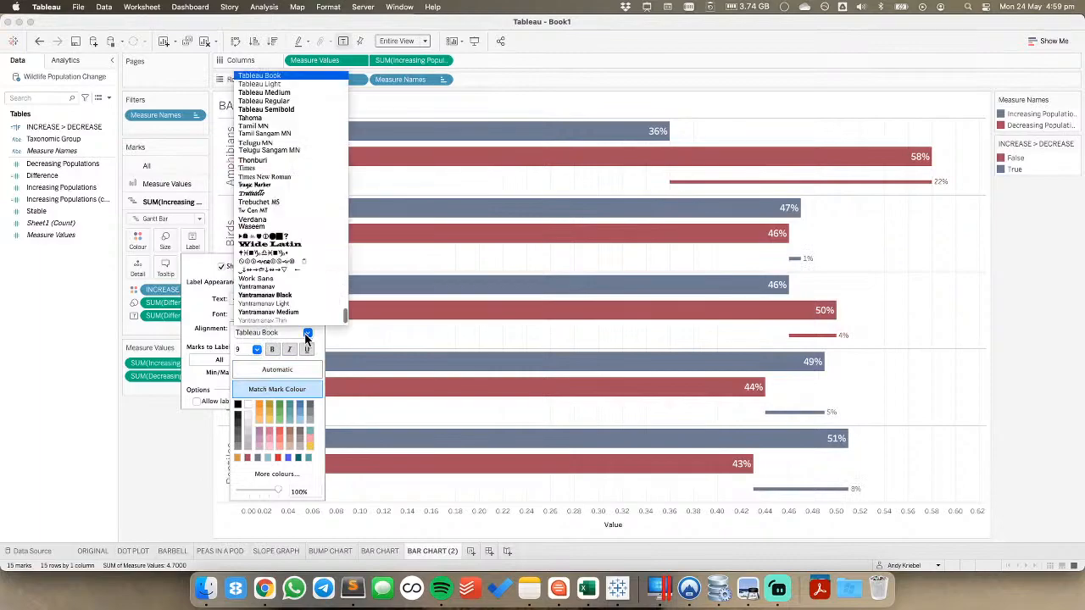
left_click(263, 93)
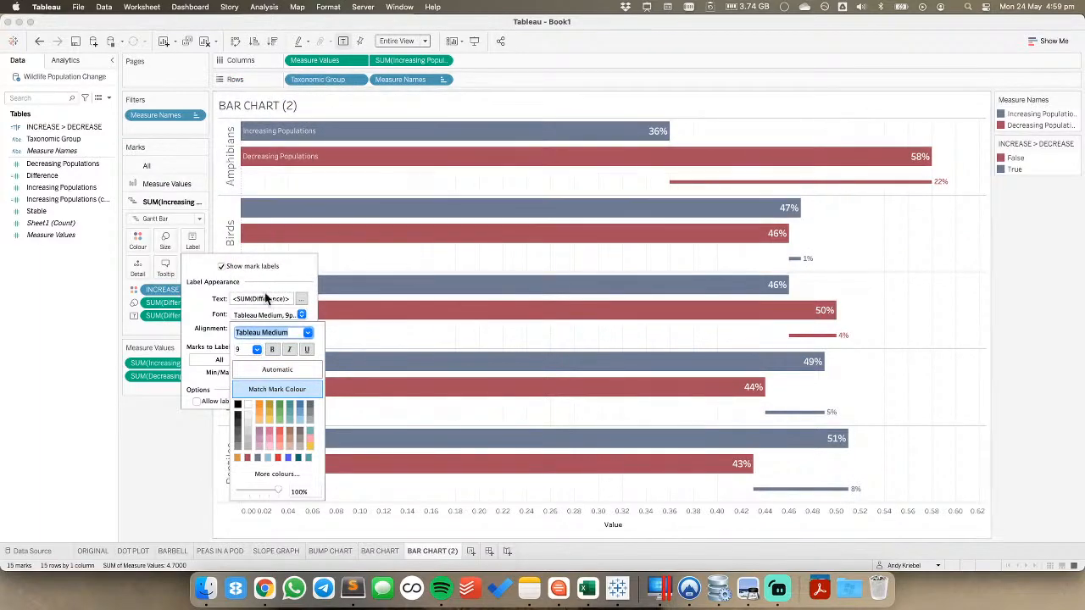
left_click(257, 349)
left_click(244, 387)
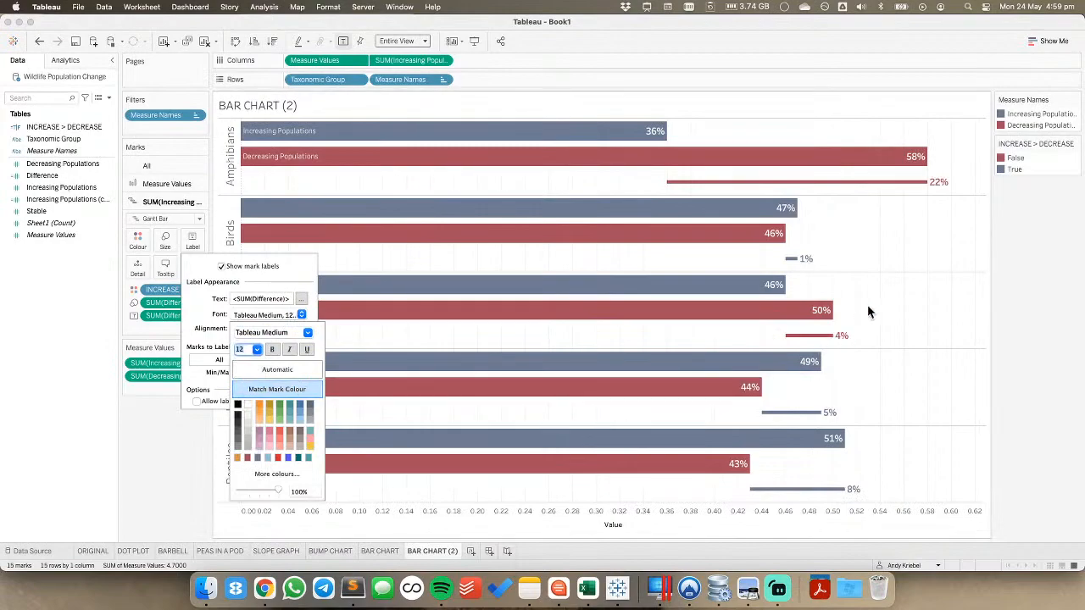
Set the sheet's grid lines and zero lines to None, and hide the Value axis header
left_click(885, 249)
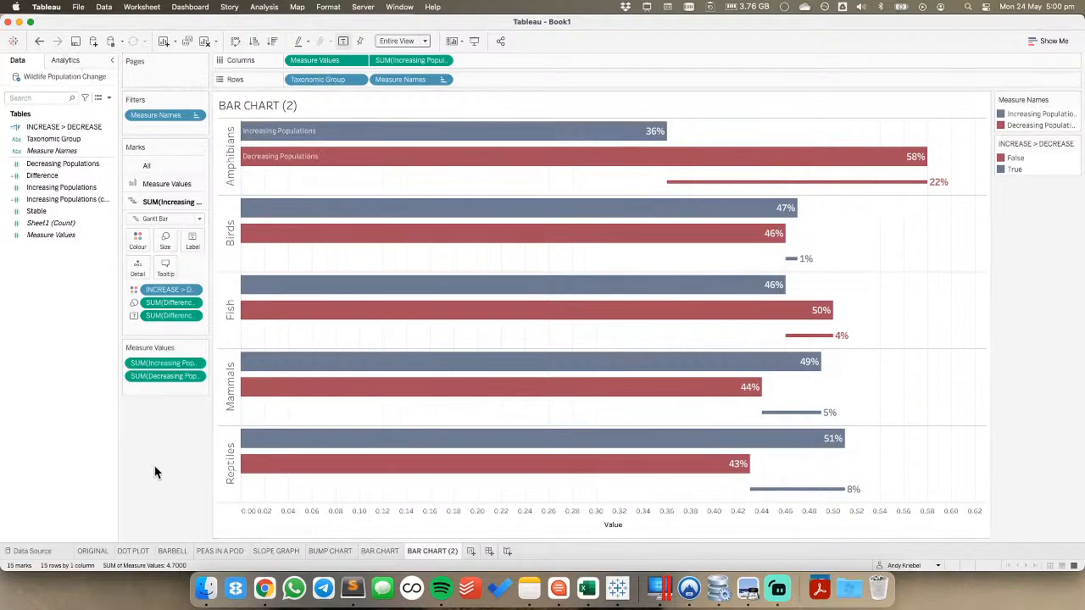
right_click(390, 491)
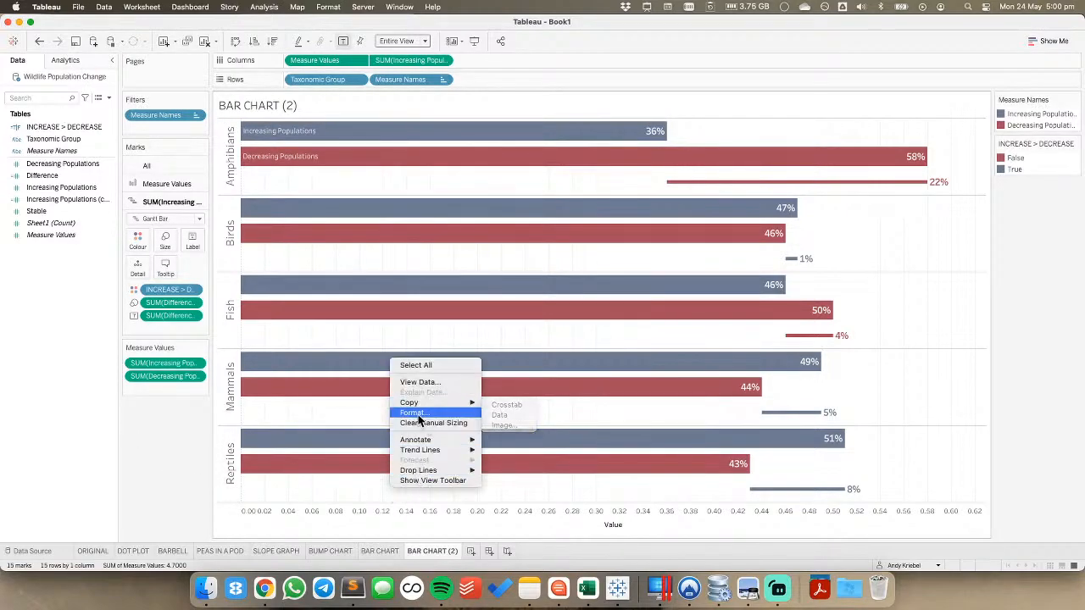
left_click(416, 413)
left_click(68, 79)
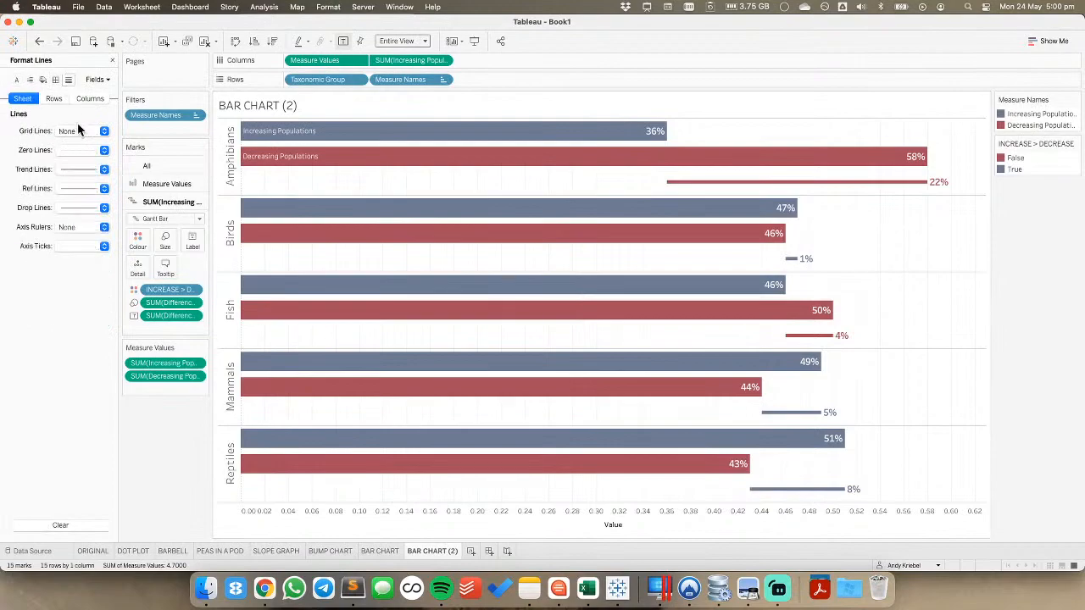
left_click(74, 129)
left_click(98, 148)
left_click(72, 150)
left_click(82, 167)
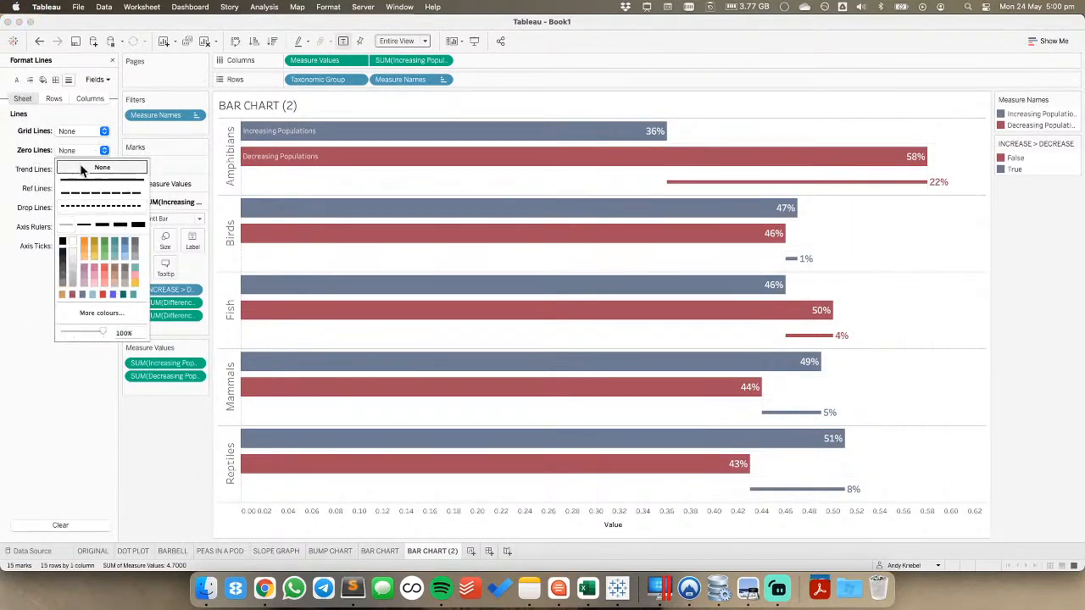
left_click(34, 190)
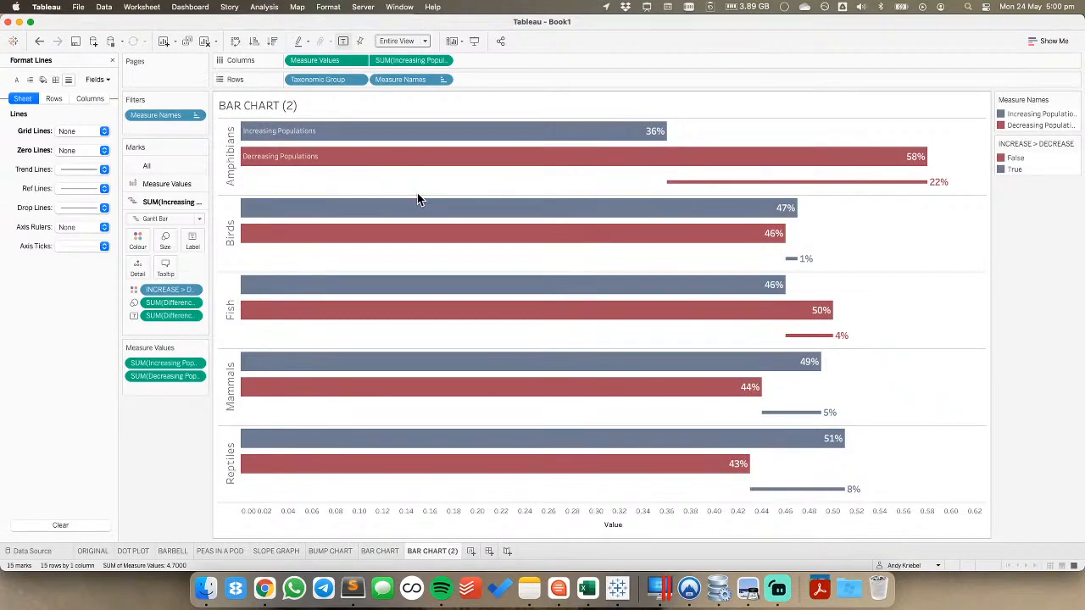
right_click(380, 518)
left_click(404, 478)
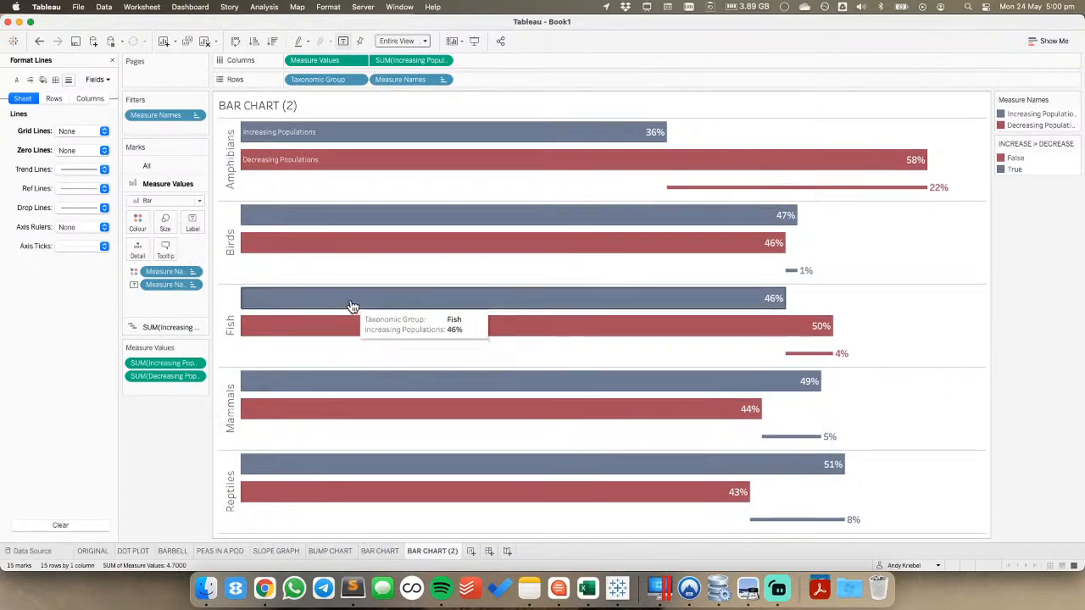
Add Decreasing Populations, Difference and Increasing Populations to the tooltip for all marks
left_click(151, 166)
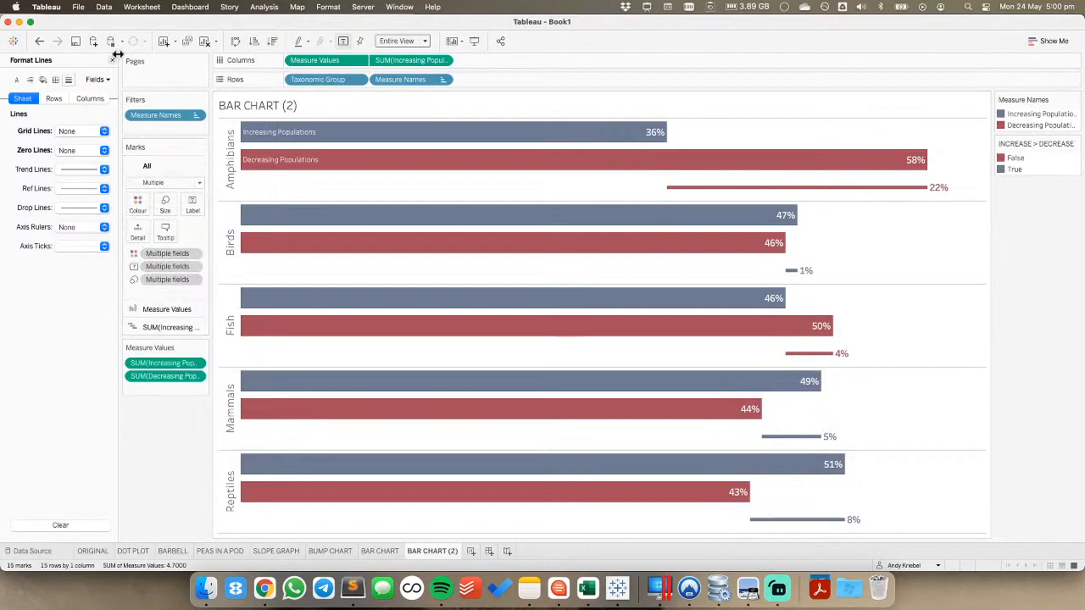
left_click(113, 58)
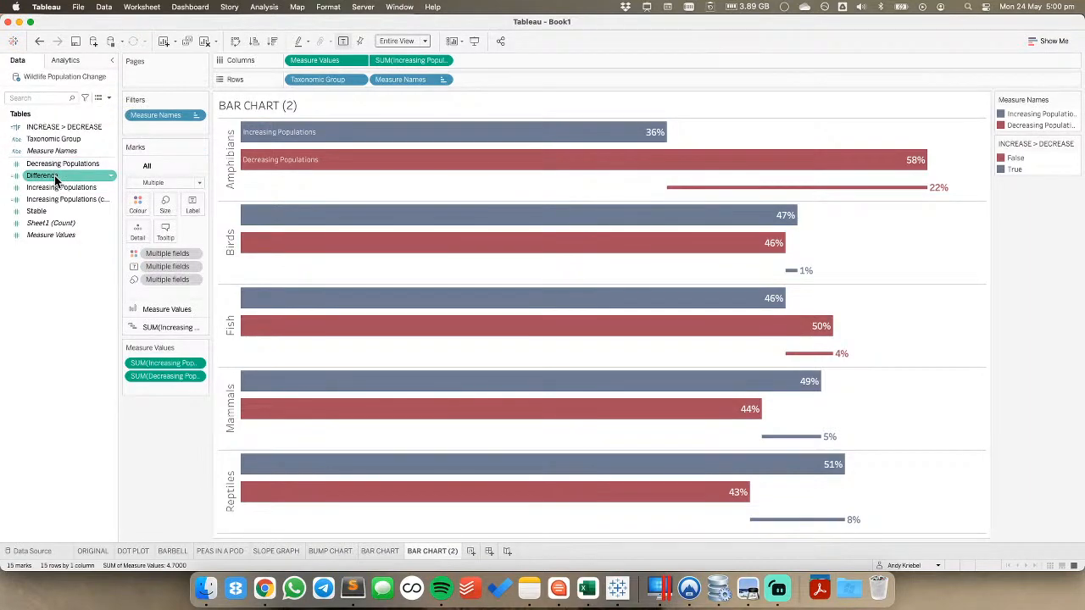
left_click(58, 188)
left_click(59, 164, "super")
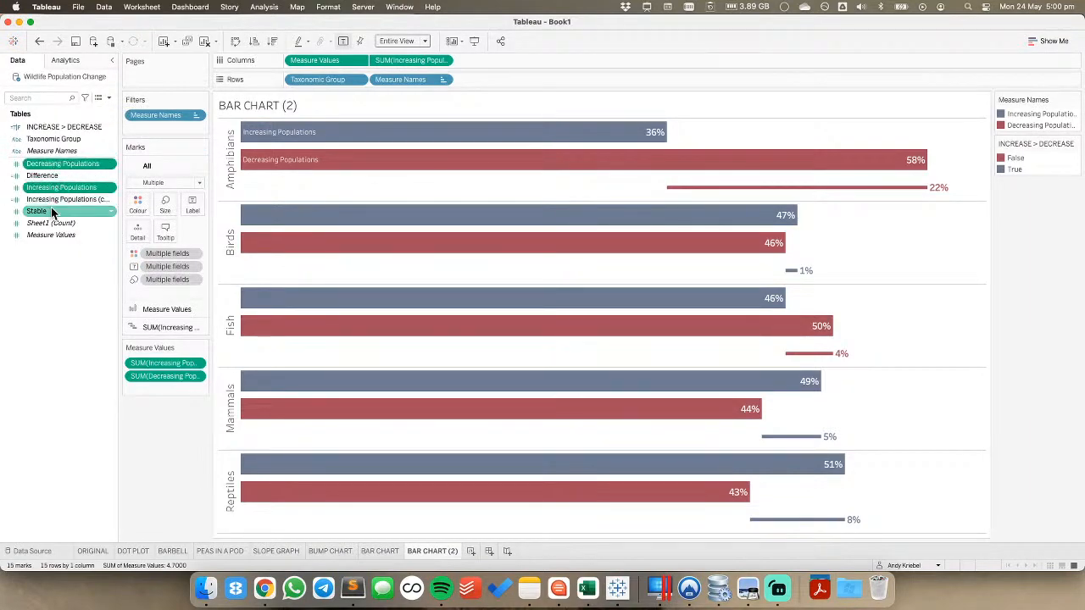
left_click_drag(55, 164, 166, 233)
mouse_move(339, 139)
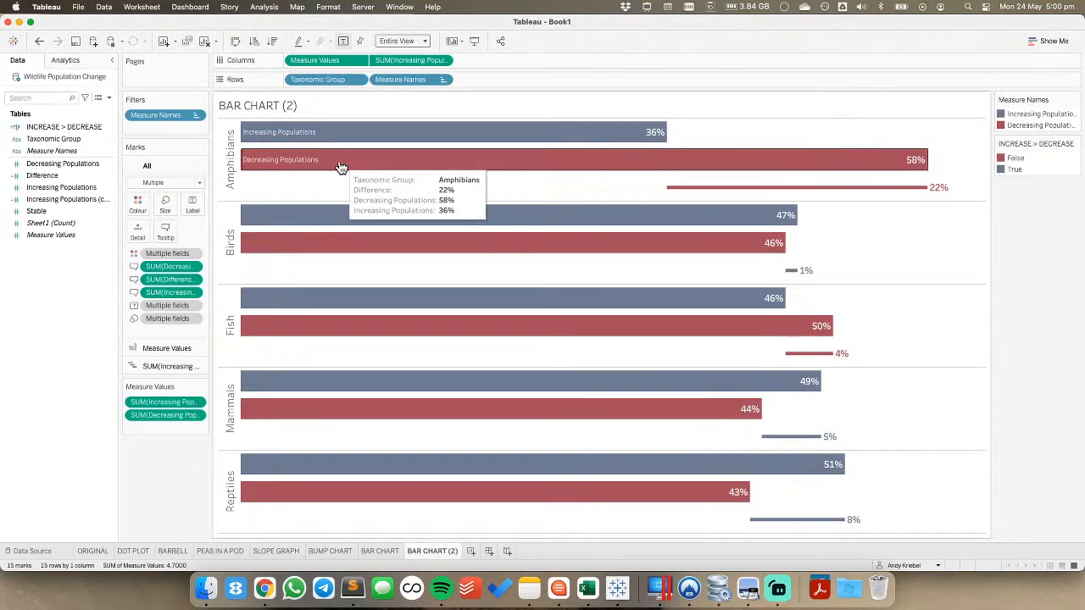
mouse_move(804, 197)
Delete the Measure Names line from the tooltip text and move the Increasing Populations line above Decreasing Populations
left_click(163, 236)
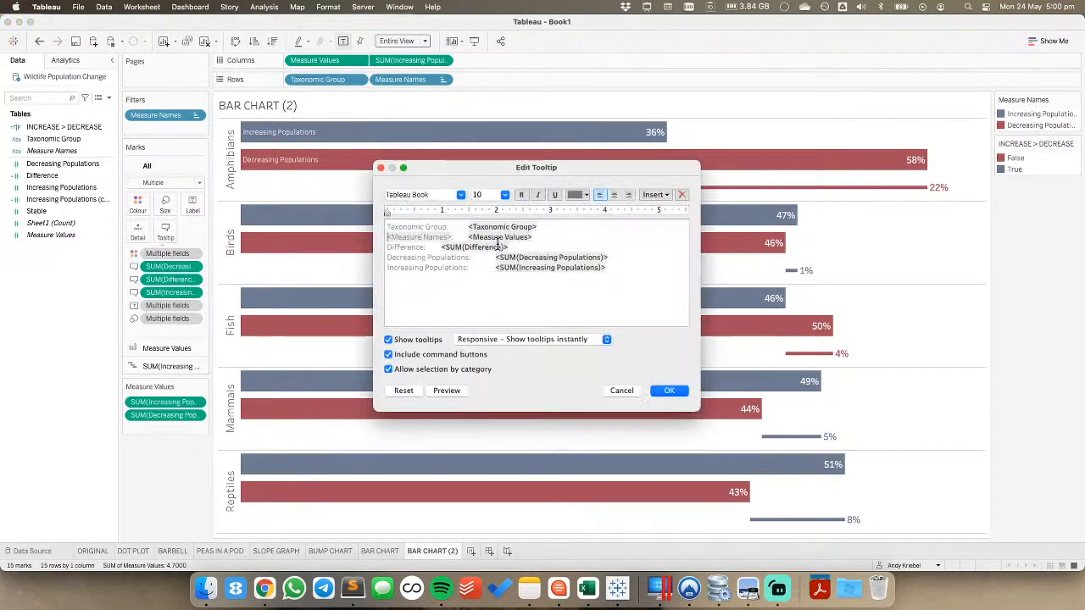
key("shift+Down")
key("BackSpace")
key("Down")
key("Down")
key("shift+Down")
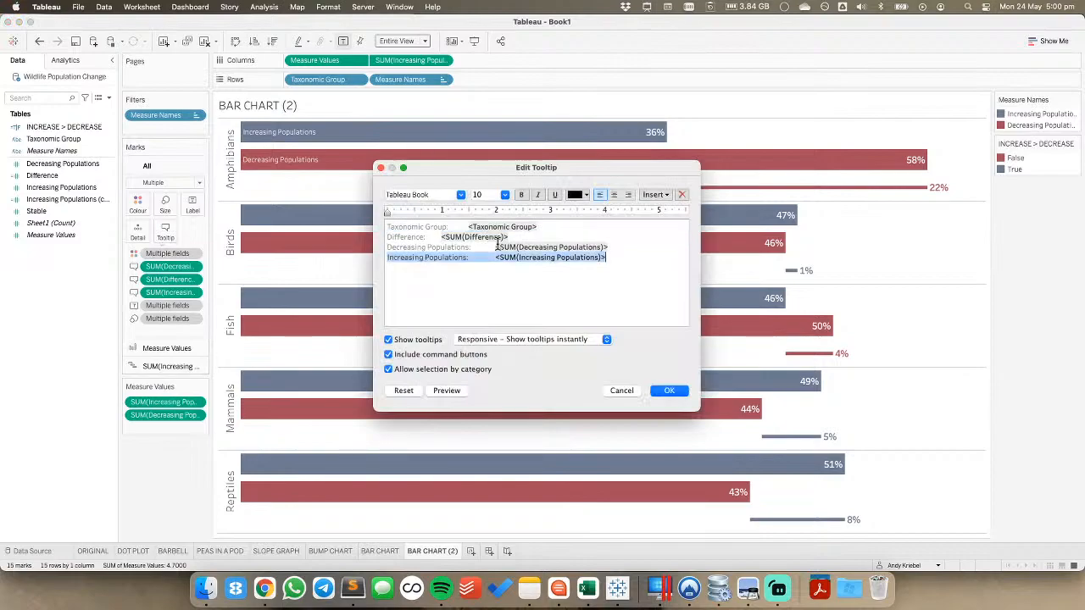
key("super+x")
key("Up")
key("super+v")
Move the Difference line to the end of the tooltip text
key("Up")
key("super+Left")
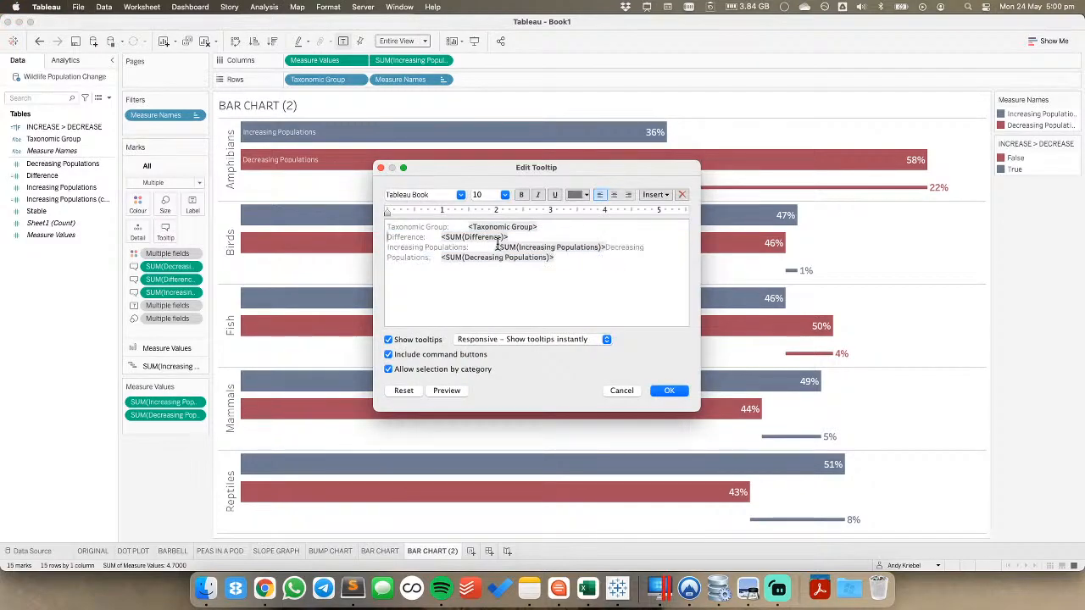
key("shift+Down")
key("super+x")
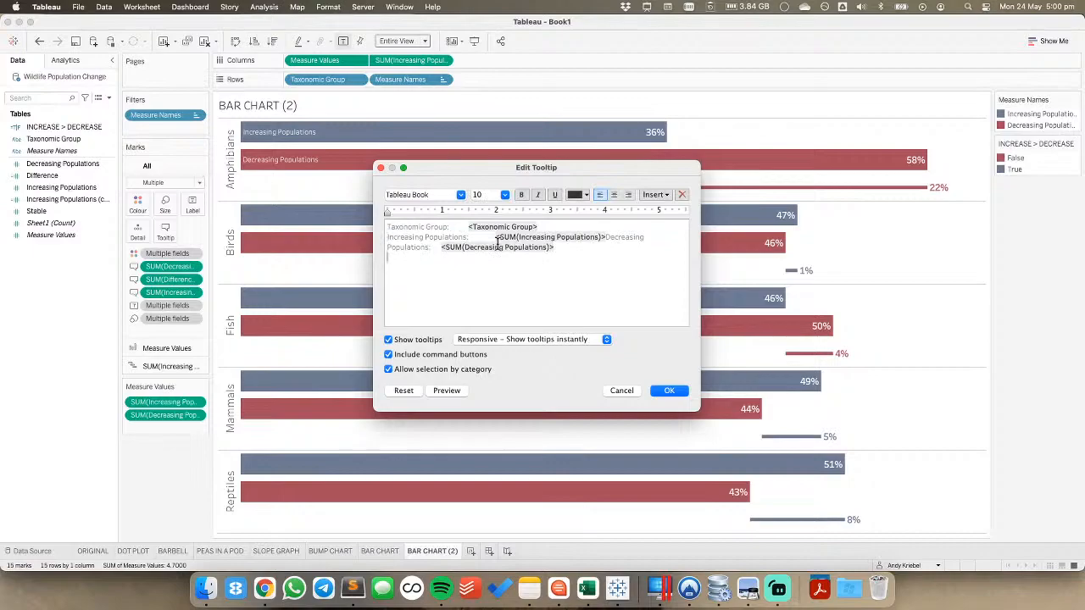
key("super+v")
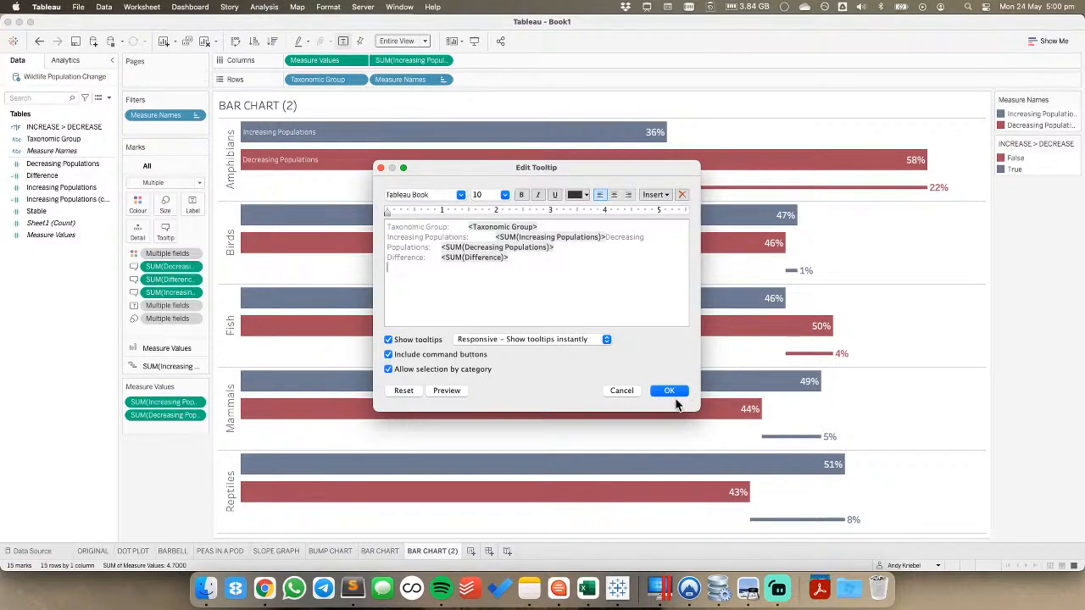
Turn off the tooltip's command buttons and selection by category, and put Decreasing Populations on its own line
left_click(455, 354)
left_click(457, 369)
left_click(607, 237)
key("Return")
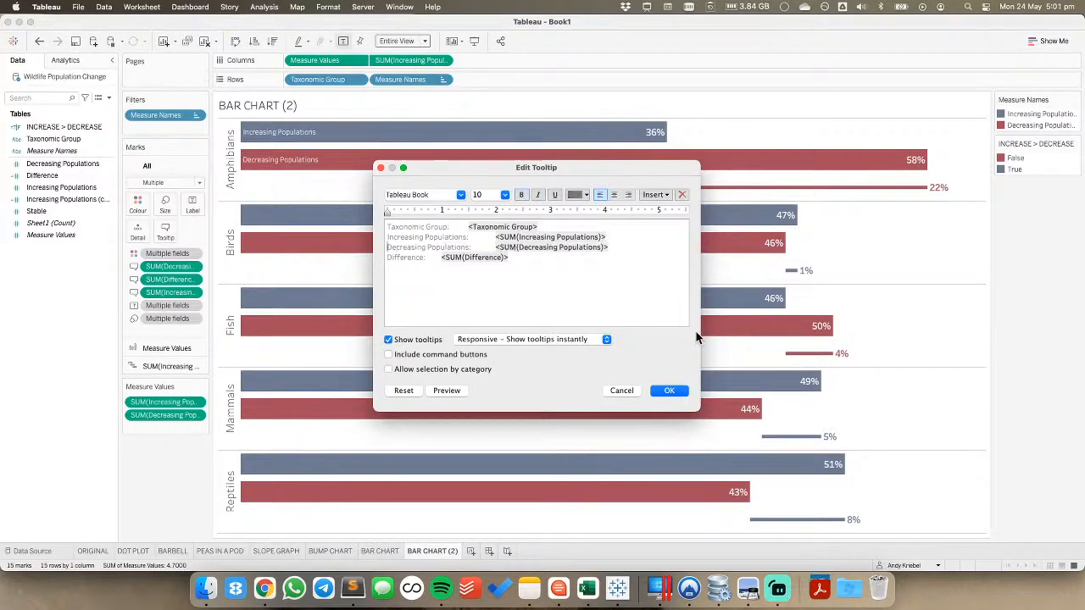
left_click(671, 391)
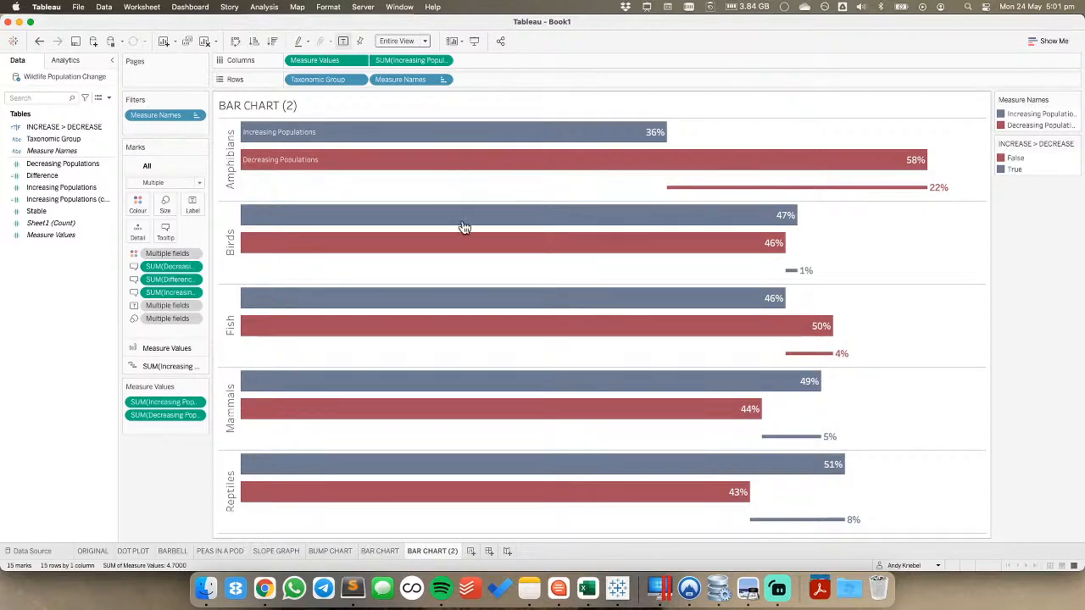
Rename the BAR CHART (2) worksheet as "bar chart w/ difference"
double_click(440, 552)
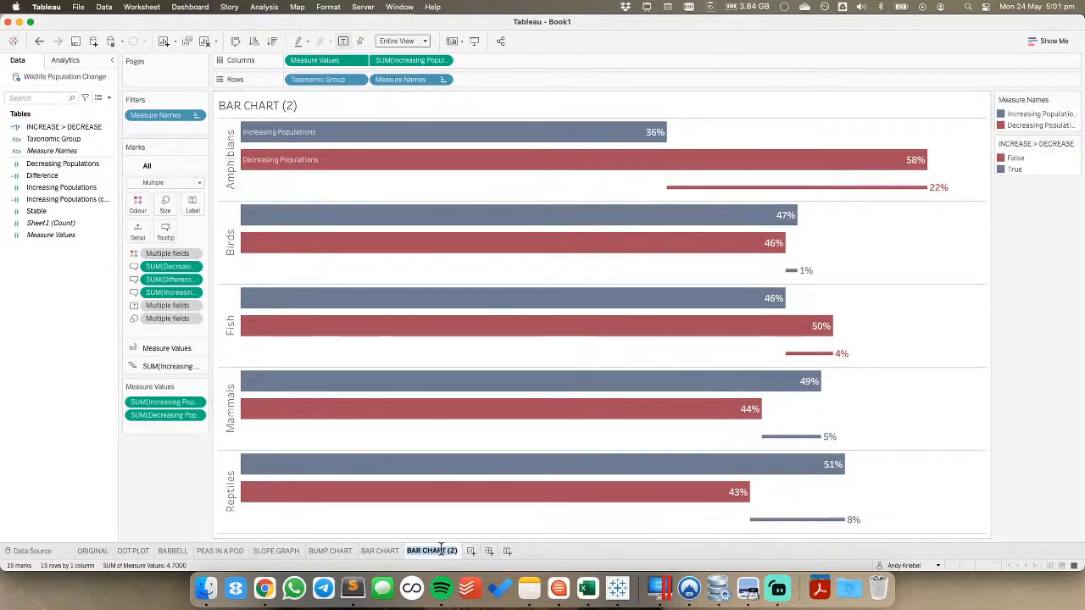
type("bar chart w/ difference")
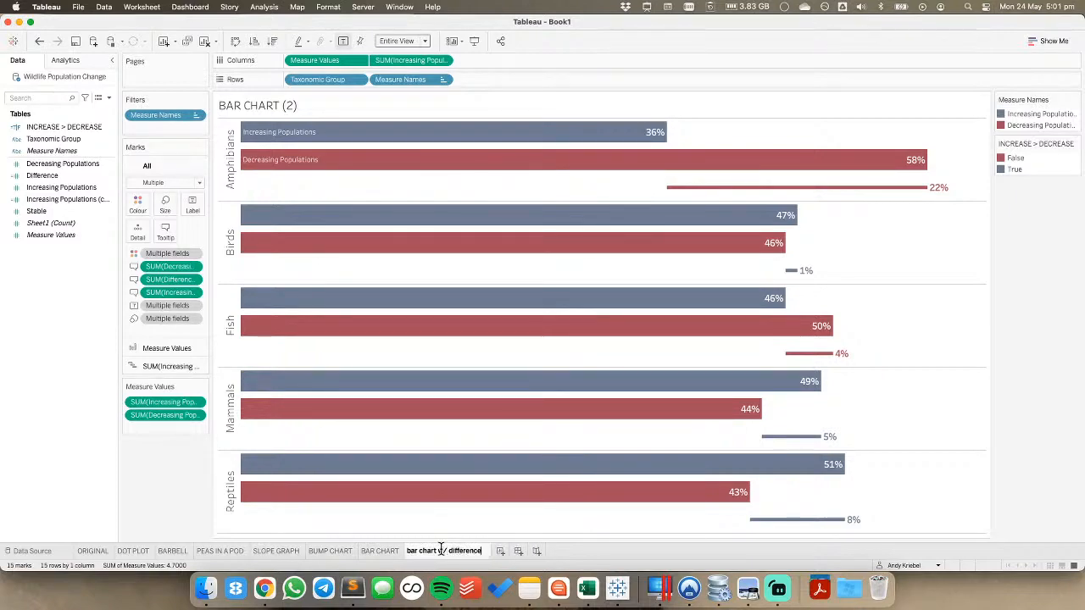
key("Return")
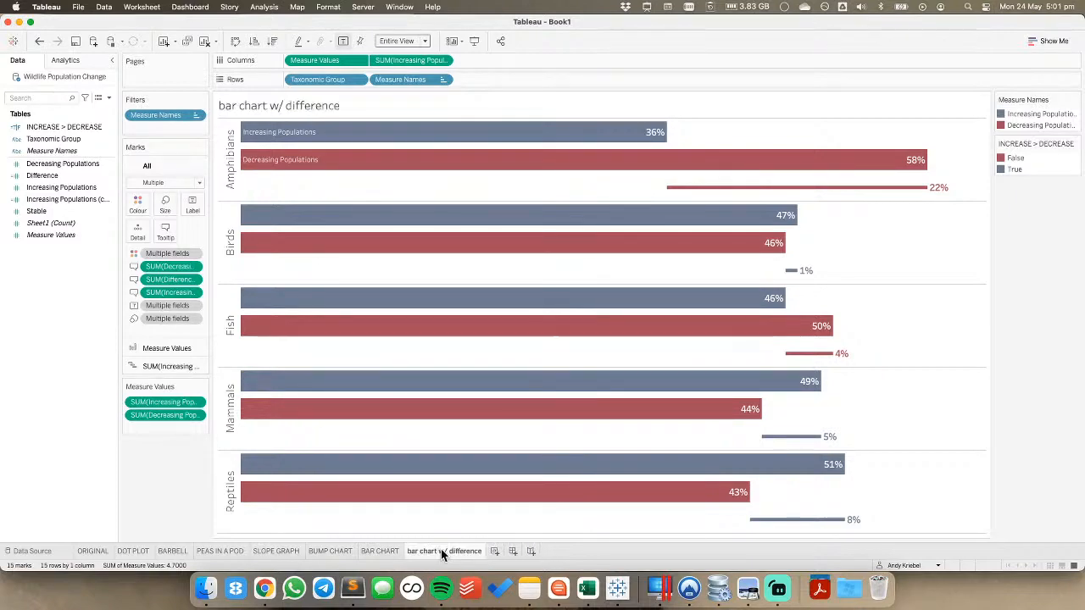
mouse_move(430, 501)
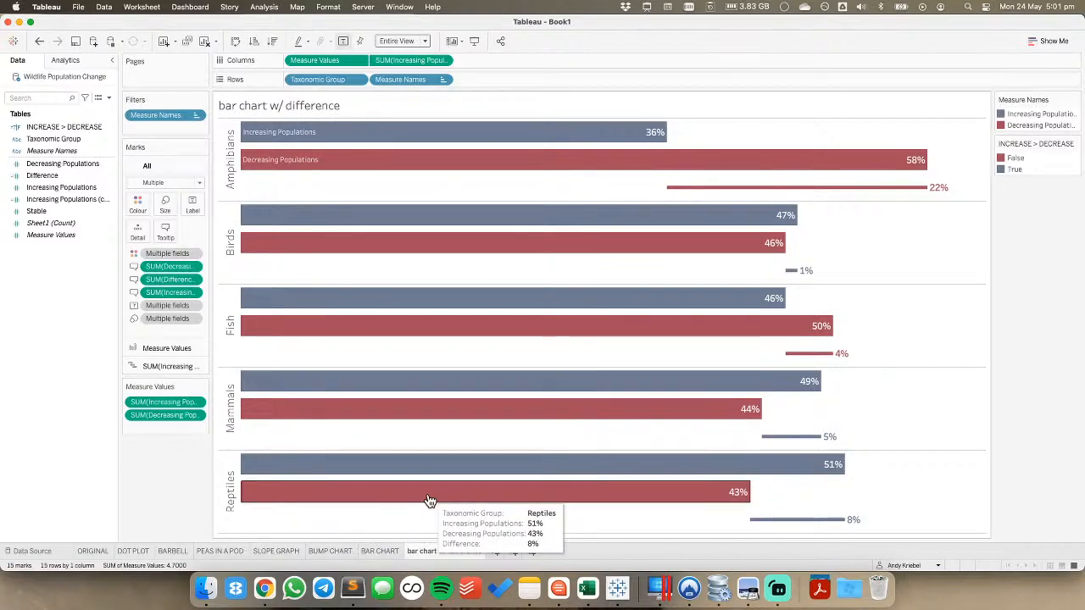
Switch to Chrome and examine the comparison chart types in the Data Viz Catalogue for another chart idea
key("super+Tab")
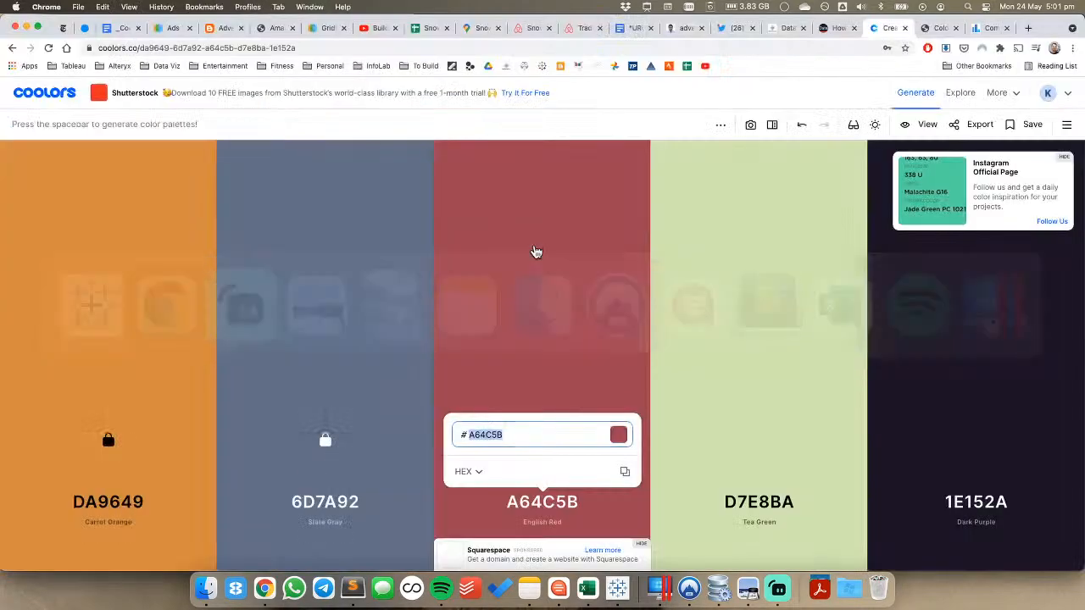
left_click(938, 28)
left_click(990, 28)
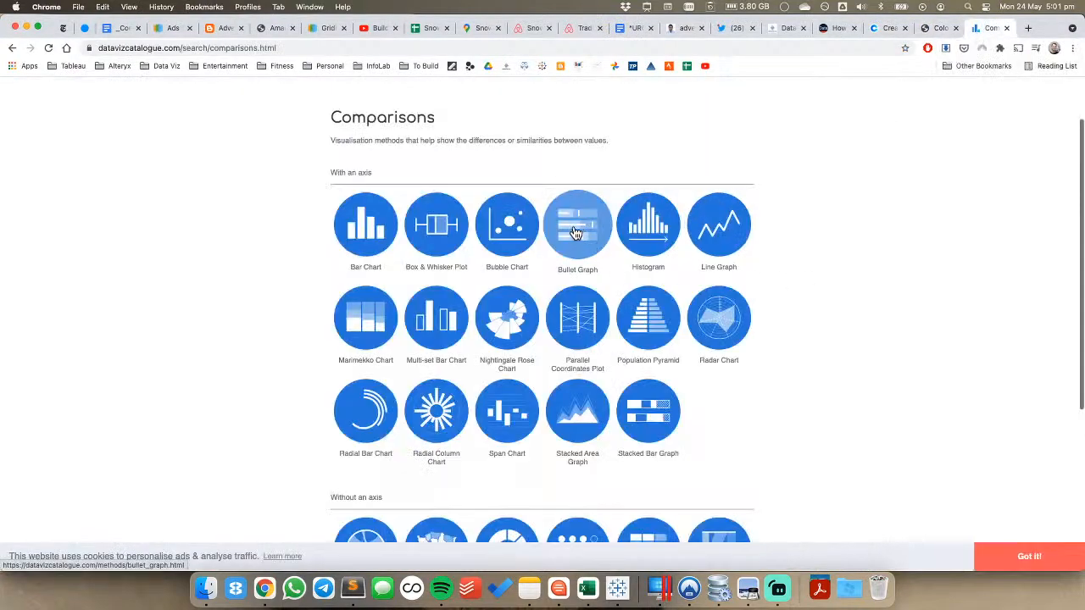
Back in Tableau, create a worksheet with Increasing Populations bars by Taxonomic Group and add Decreasing Populations as detail
key("super+Tab")
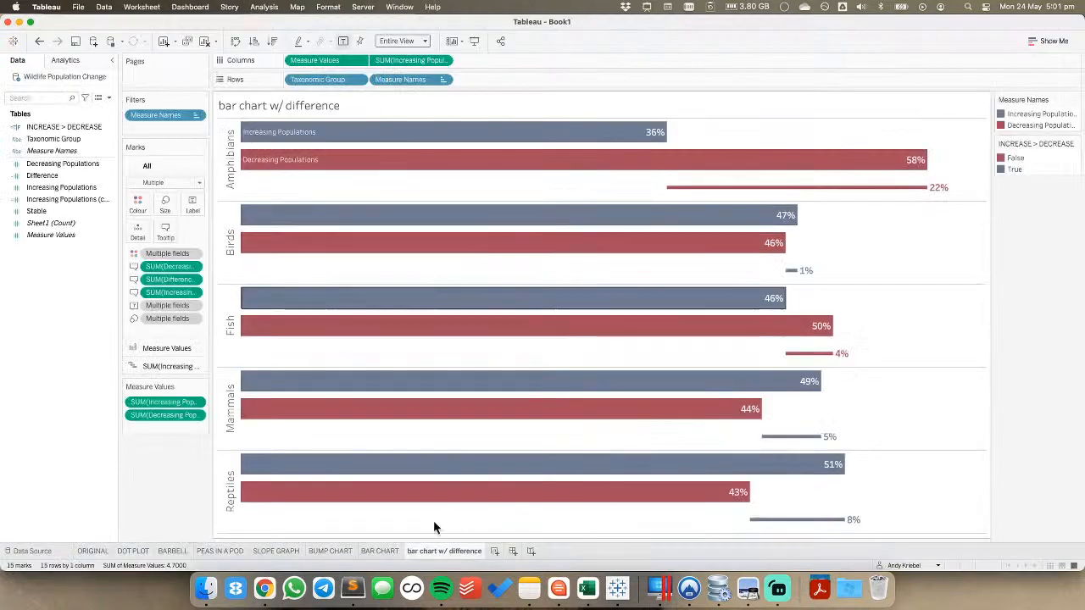
left_click(495, 551)
left_click(68, 60)
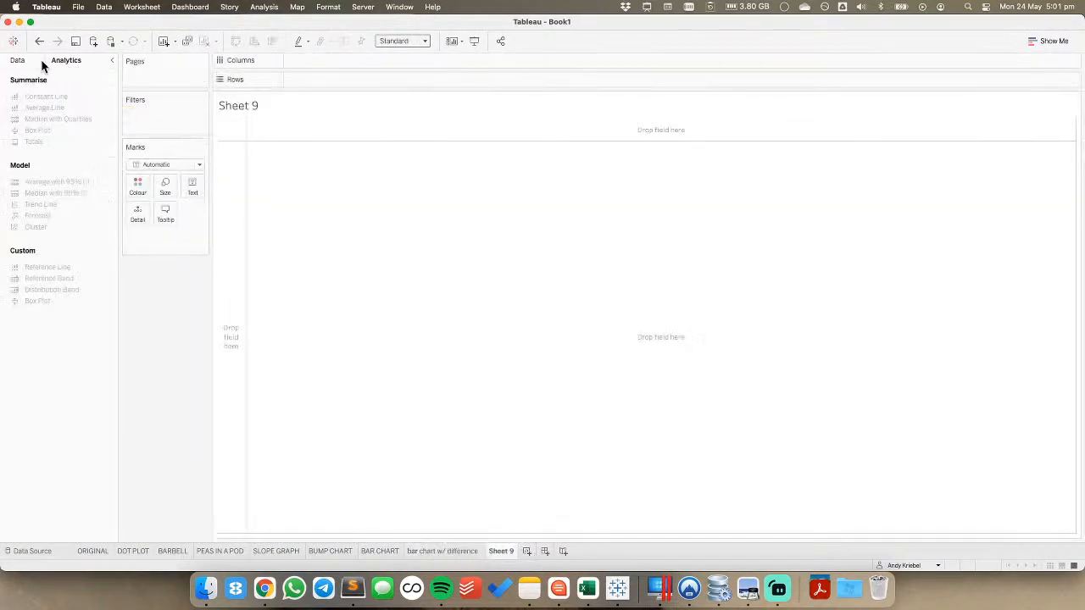
left_click(17, 60)
left_click_drag(52, 138, 226, 260)
left_click_drag(68, 188, 325, 66)
left_click_drag(62, 164, 142, 222)
Add a black per-cell reference line for average SUM(Decreasing Populations), with the recalculated line for selected data points turned off
left_click(72, 61)
left_click_drag(53, 270, 497, 177)
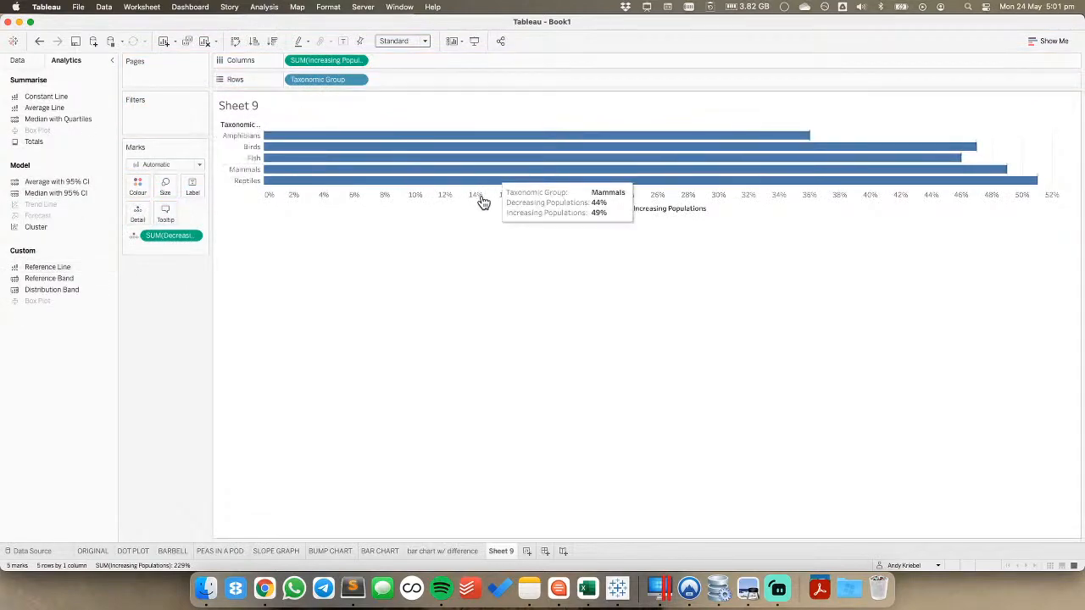
left_click(464, 229)
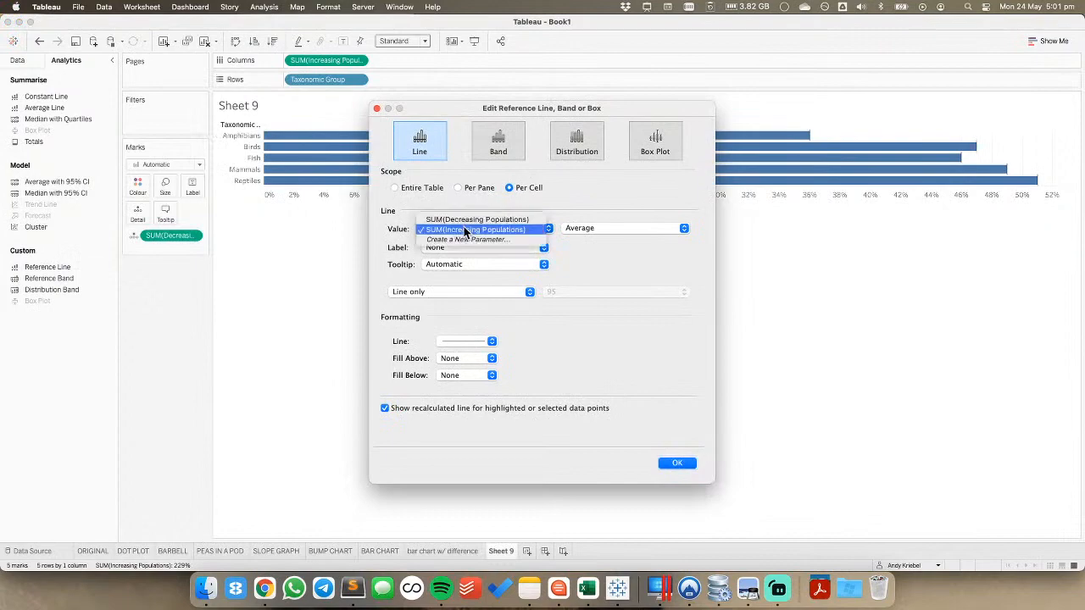
left_click(466, 229)
left_click(473, 341)
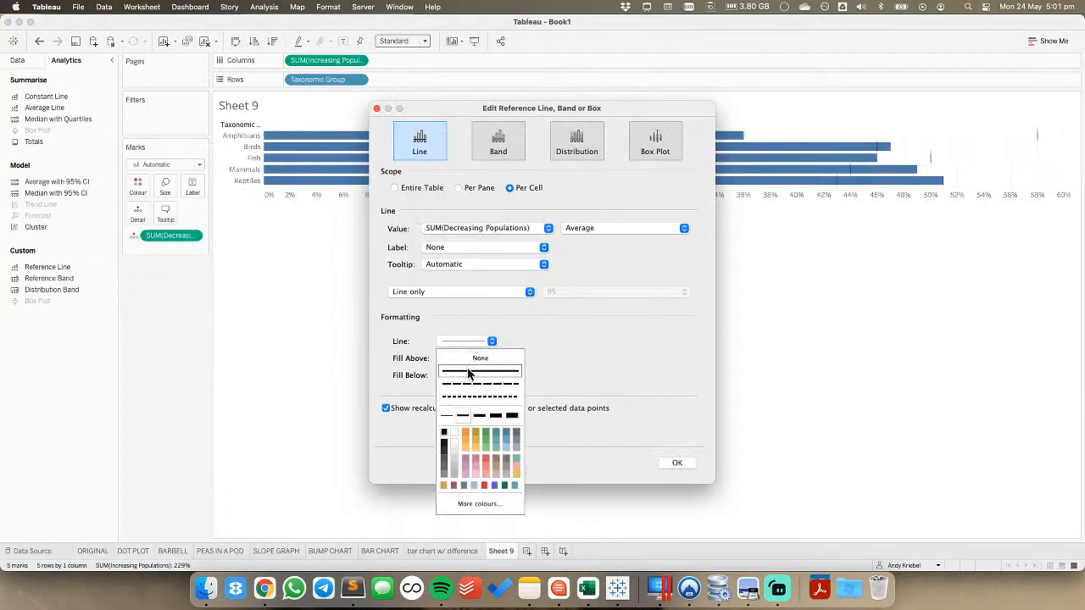
left_click(443, 442)
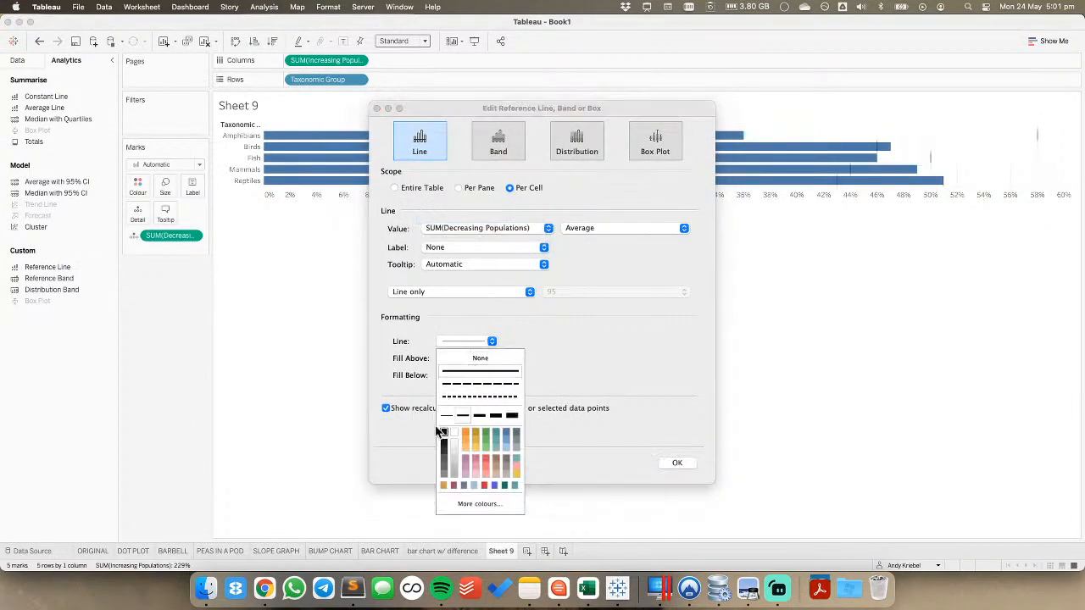
left_click(386, 407)
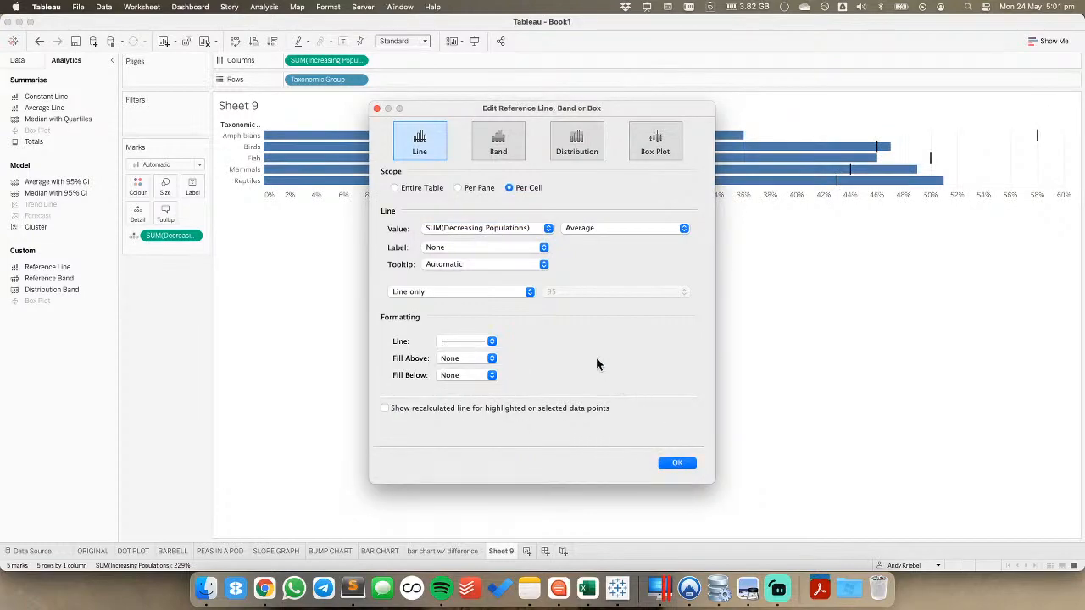
left_click(677, 463)
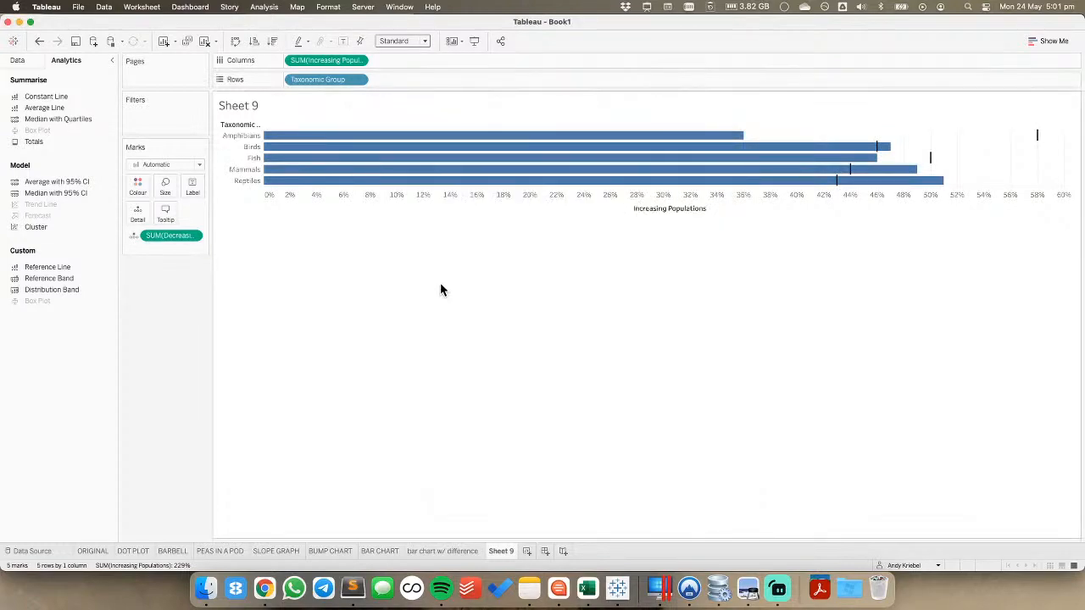
Enlarge the chart's row height and colour the bars by INCREASE > DECREASE
key("super+Up")
key("super+Up")
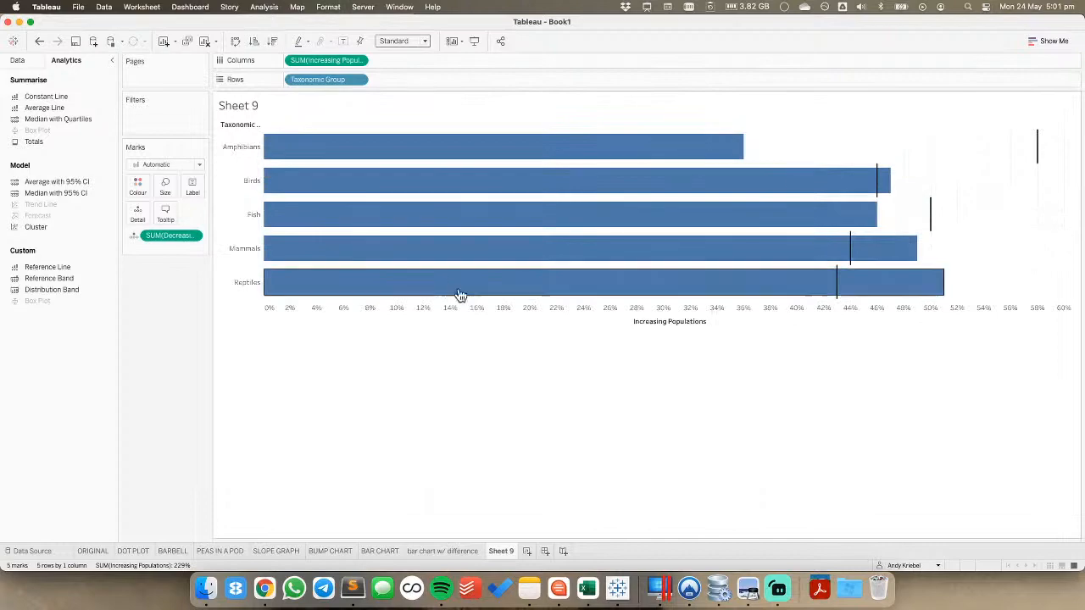
left_click(17, 60)
left_click(56, 127)
left_click_drag(56, 127, 136, 185)
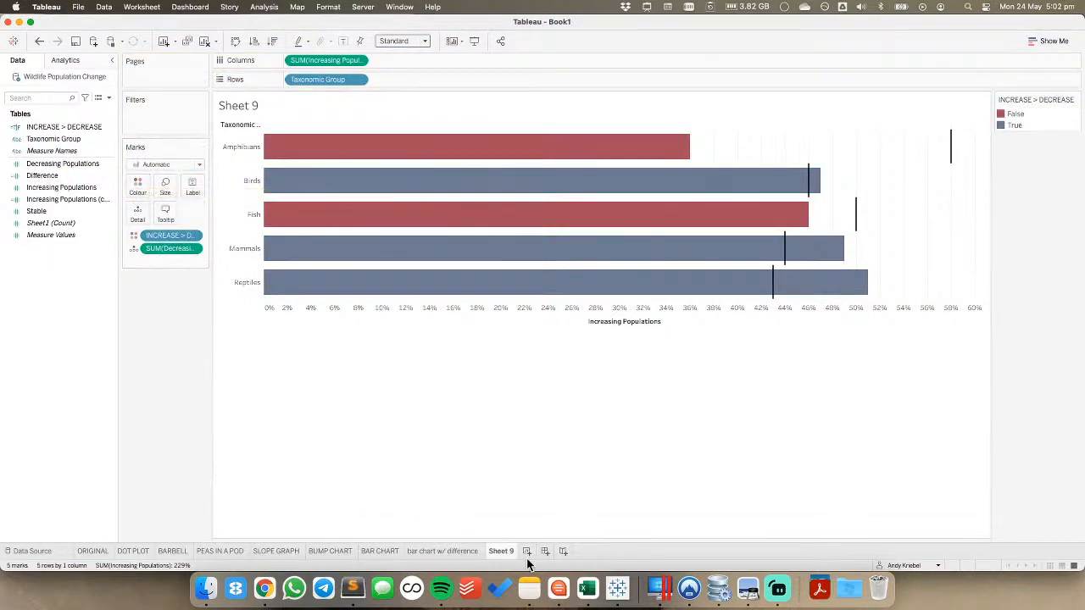
Rename the new worksheet as "Bullet Graph"
type("Bullet Graph")
key("Return")
View the bar chart w/ difference sheet again, and return to the catalogue's Comparisons page in Chrome
left_click(468, 552)
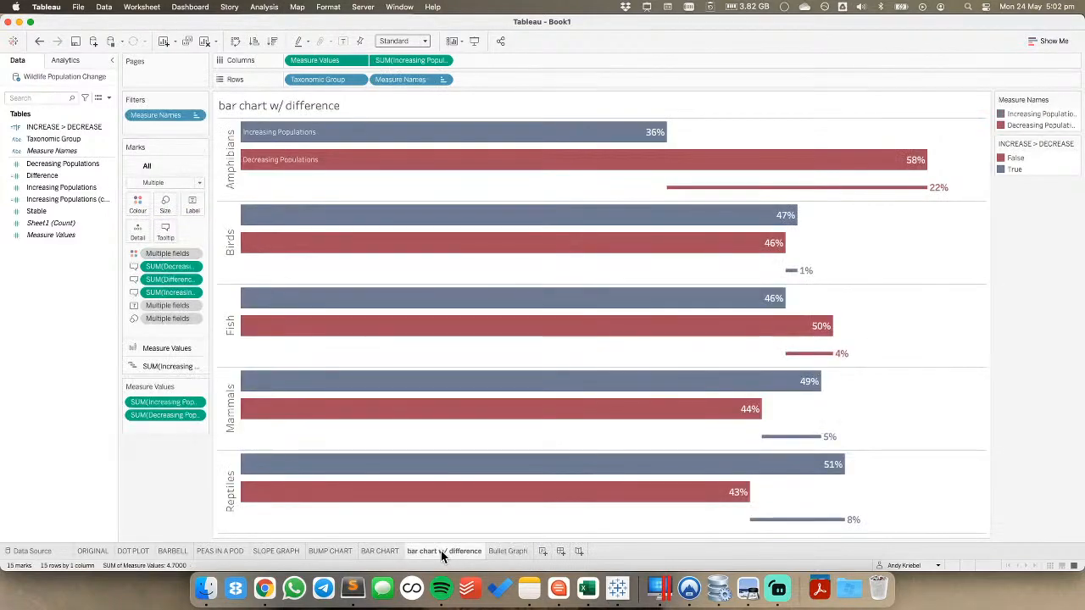
left_click_drag(155, 557, 85, 553)
key("super+Tab")
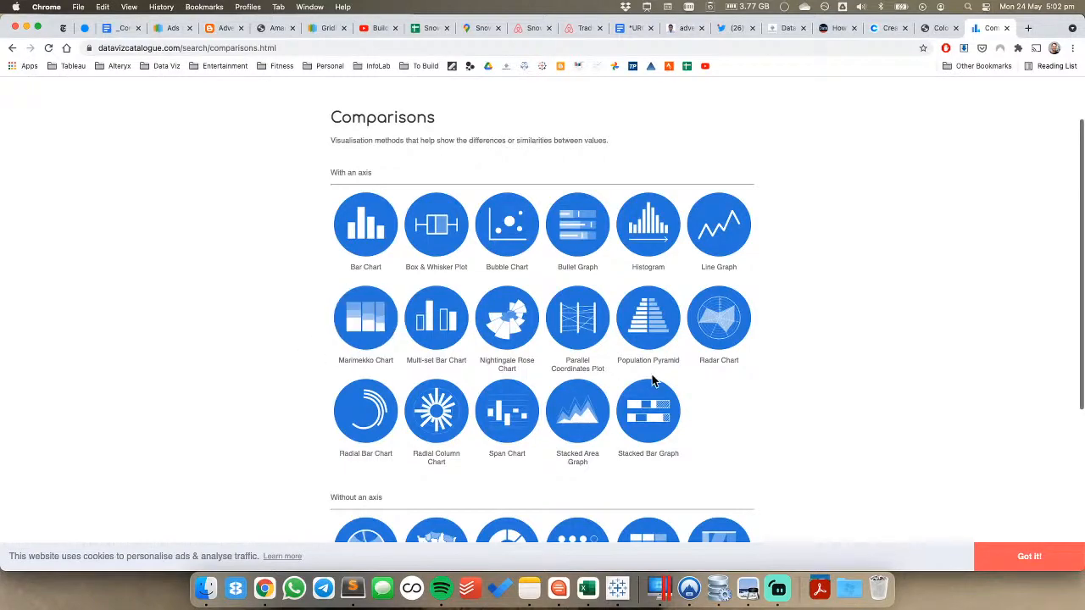
Switch to Tableau's blank Sheet 10 and create a calculated field "Decr -" as the negative of Decreasing Populations
key("super+Tab")
left_click(544, 551)
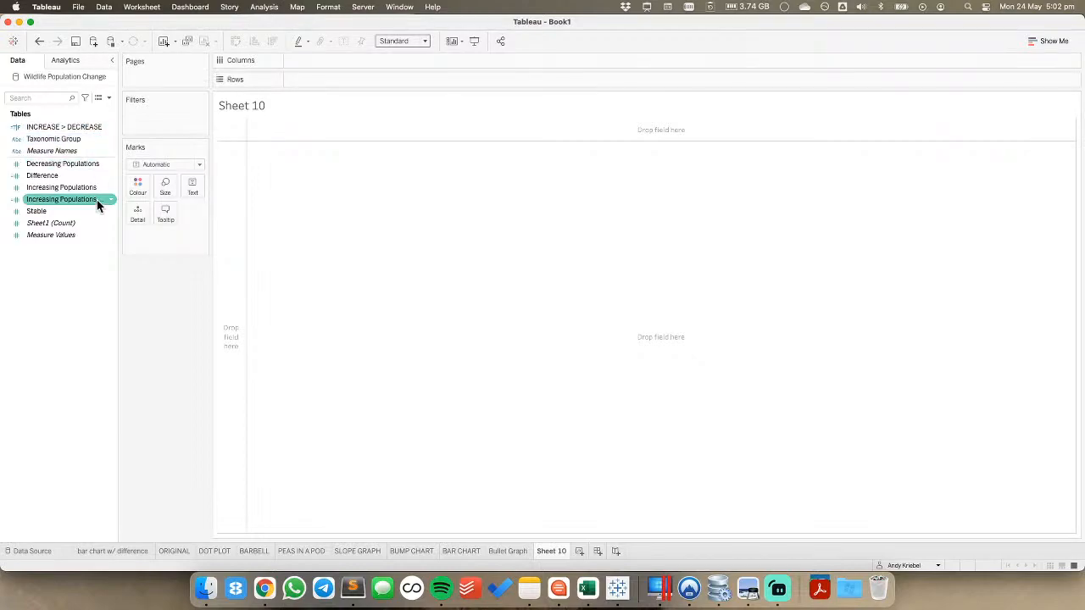
right_click(61, 283)
left_click(72, 290)
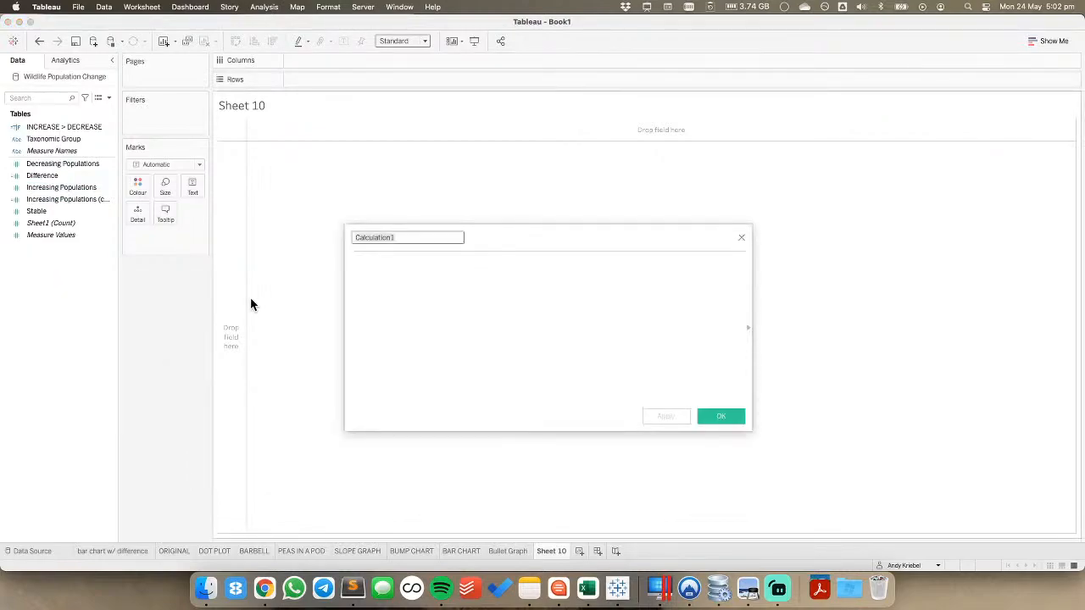
type("Decr -")
key("Tab")
type("- dec")
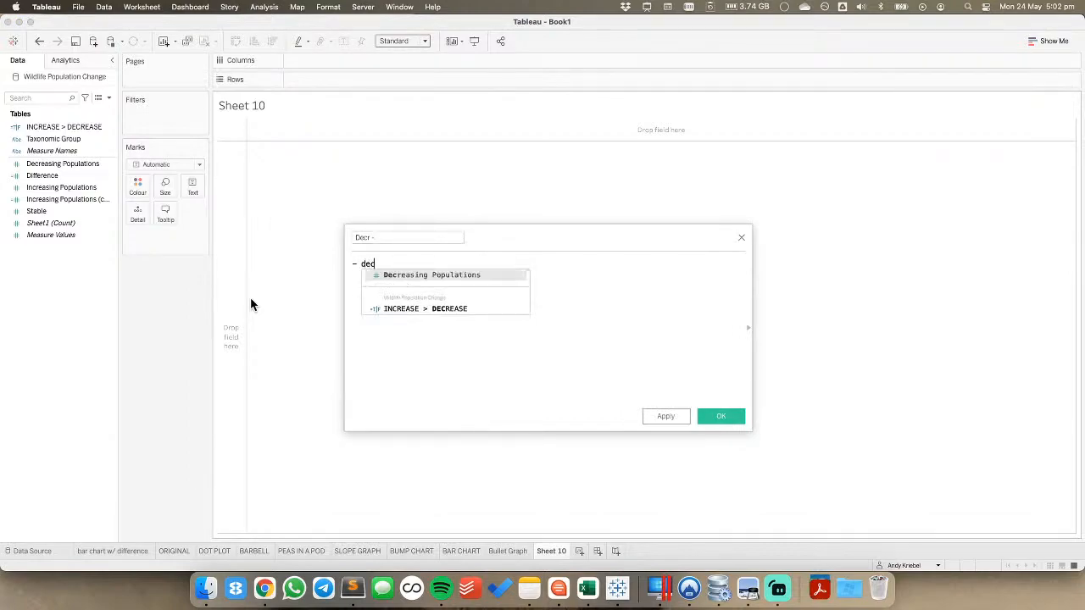
key("Return")
left_click(719, 417)
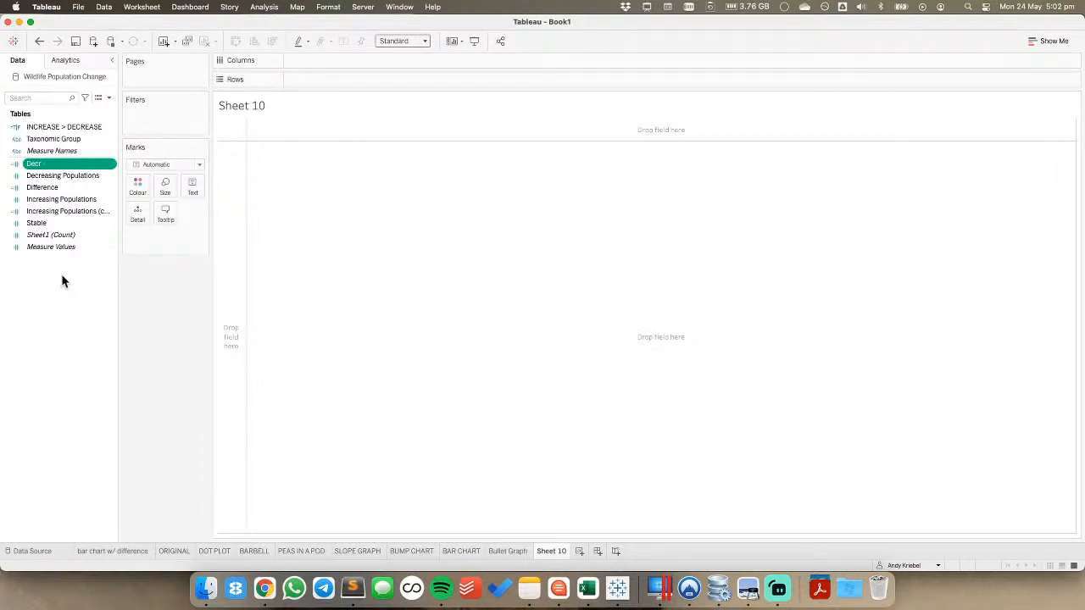
Plot Decr - as horizontal bars by Taxonomic Group and add Increasing Populations to the same axis
mouse_move(62, 165)
left_mouse_down()
mouse_move(56, 143)
mouse_move(286, 213)
mouse_move(231, 202)
mouse_move(366, 56)
mouse_move(371, 65)
left_mouse_up()
left_click(48, 188)
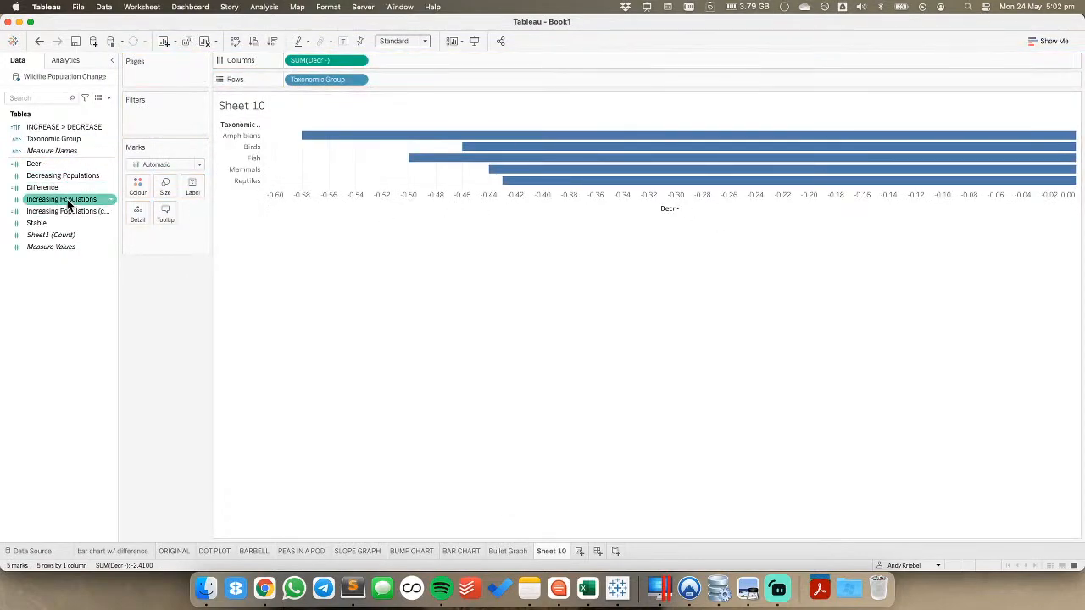
left_click_drag(67, 200, 420, 202)
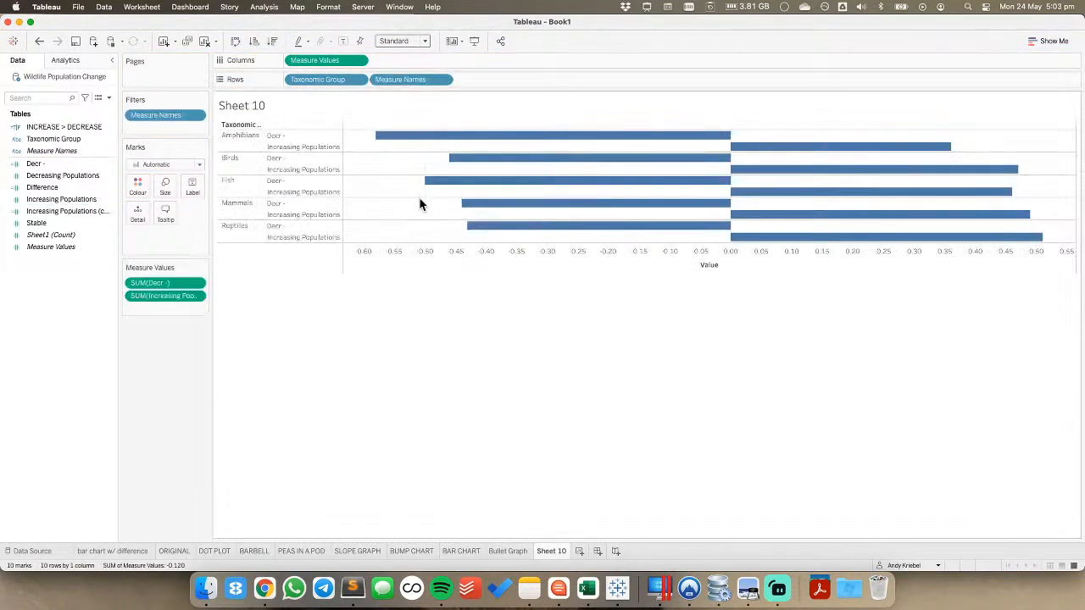
Create a calculated field "Stable -" with the formula -[Stable]*.5
right_click(52, 287)
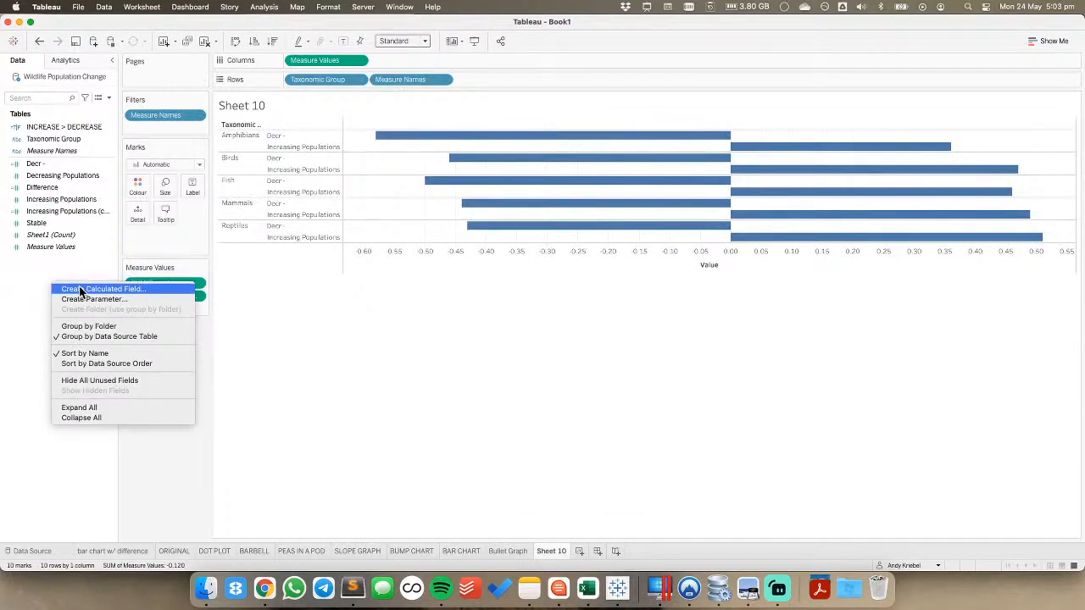
left_click(81, 285)
type("Stable -")
key("Tab")
type("[Stab")
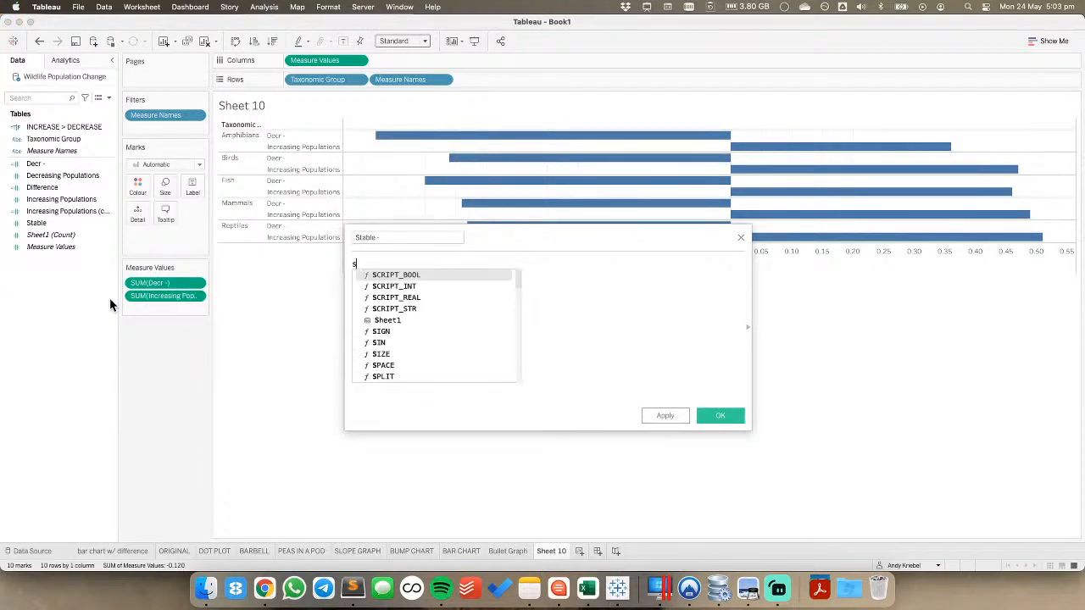
key("Return")
type("*")
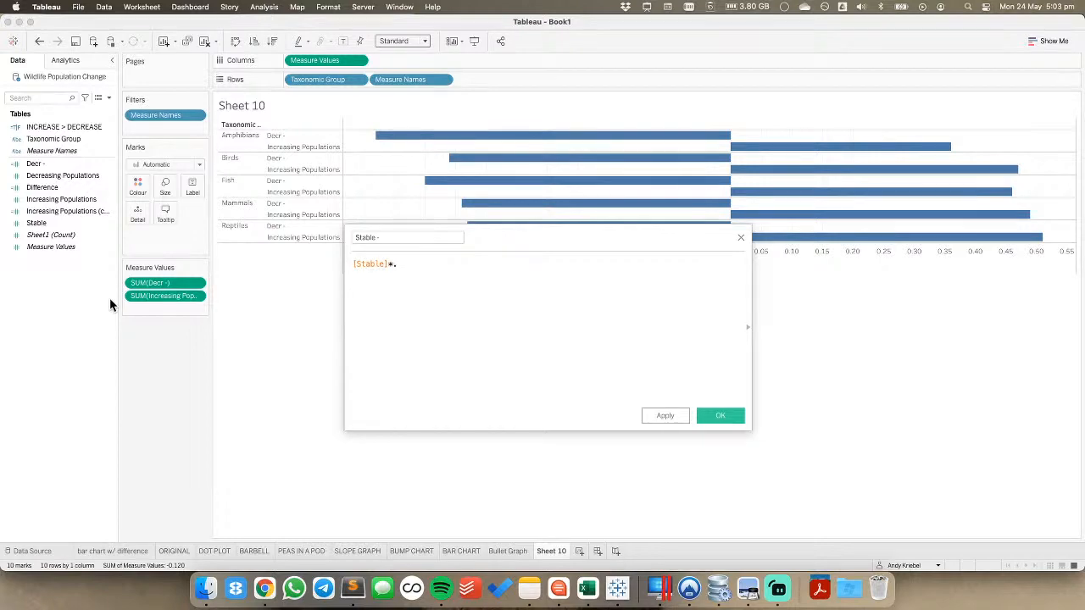
type("-")
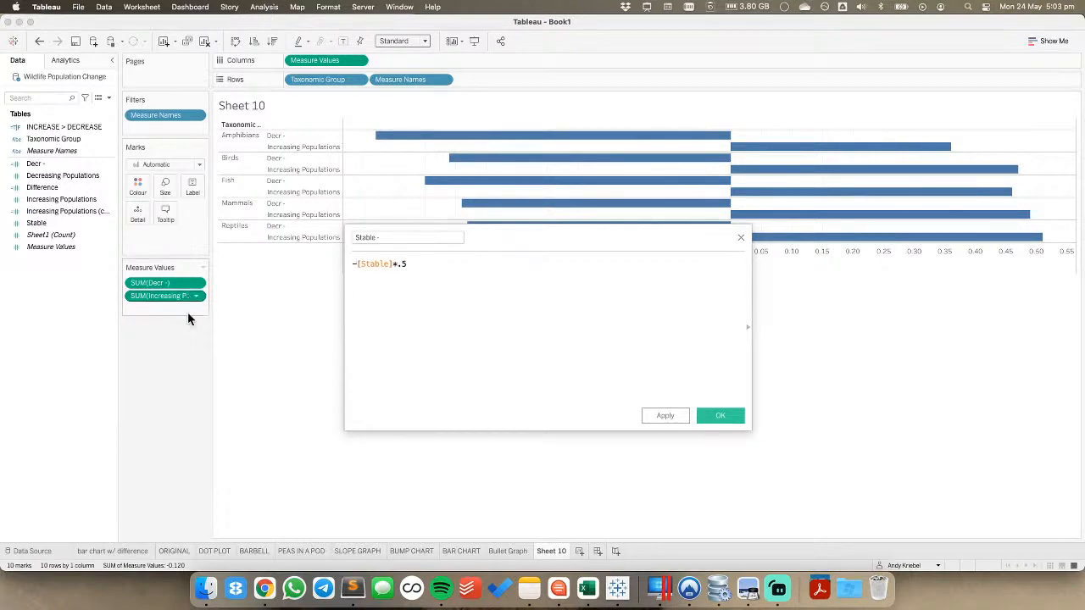
left_click(719, 415)
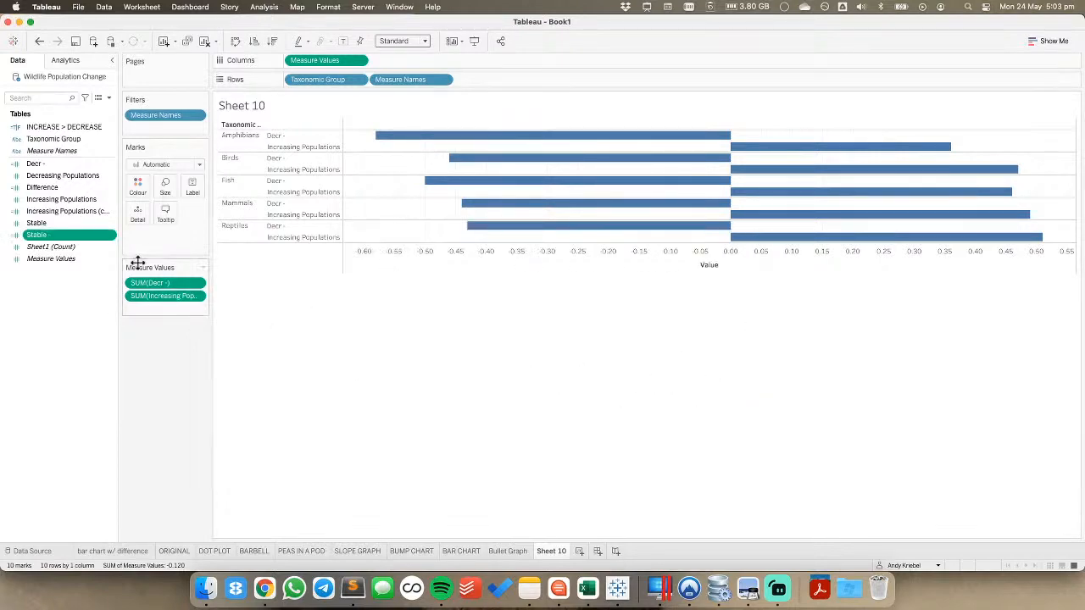
Duplicate the Stable - field, rename the copy "Stable+" and change its formula to [Stable]*.5
right_click(61, 236)
left_click(86, 308)
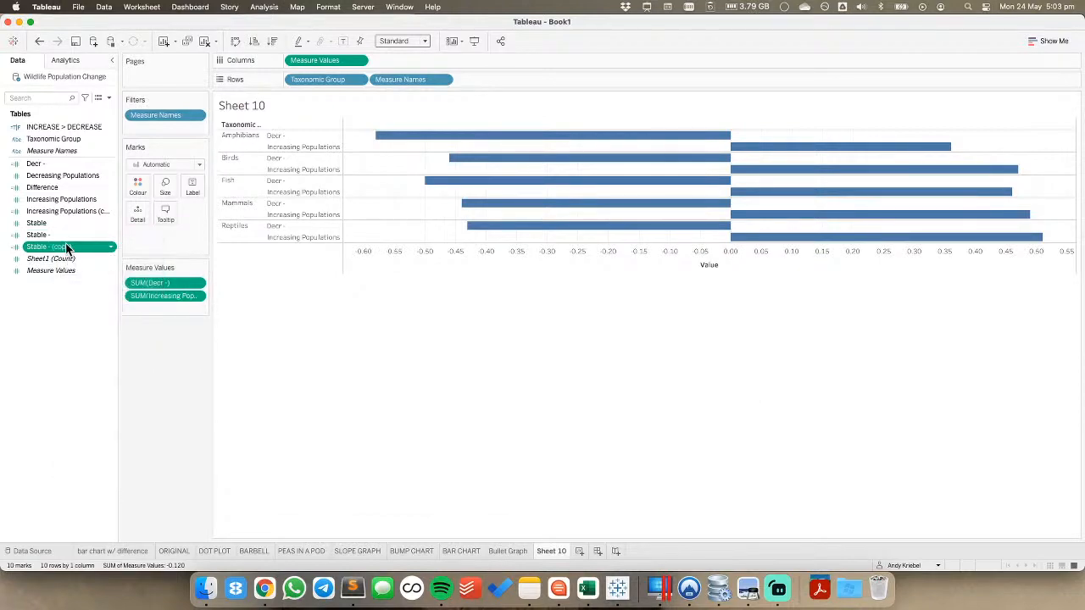
right_click(69, 245)
left_click(83, 305)
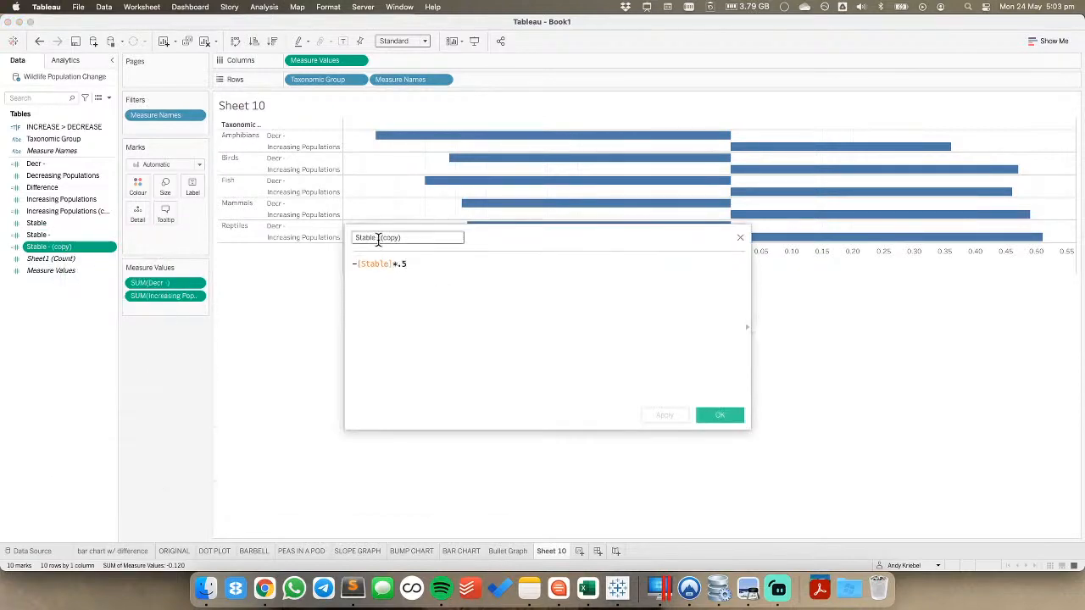
left_click_drag(375, 240, 448, 238)
type("+")
left_click(357, 264)
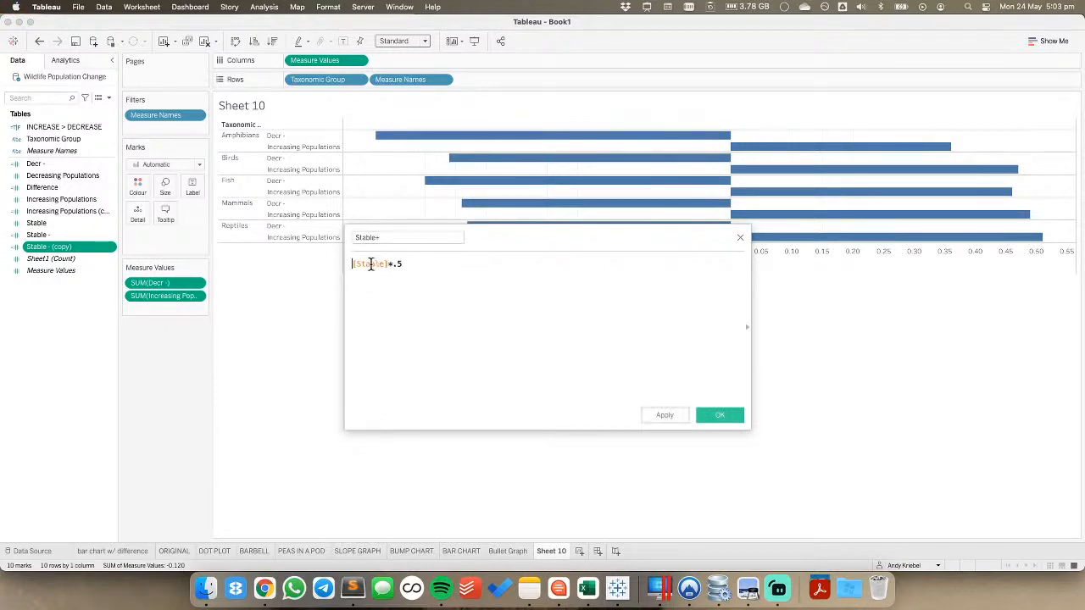
left_click(717, 411)
Add Stable - and Stable+ to the chart's measure values and stack the bars coloured by Measure Names
left_click_drag(38, 246, 160, 309)
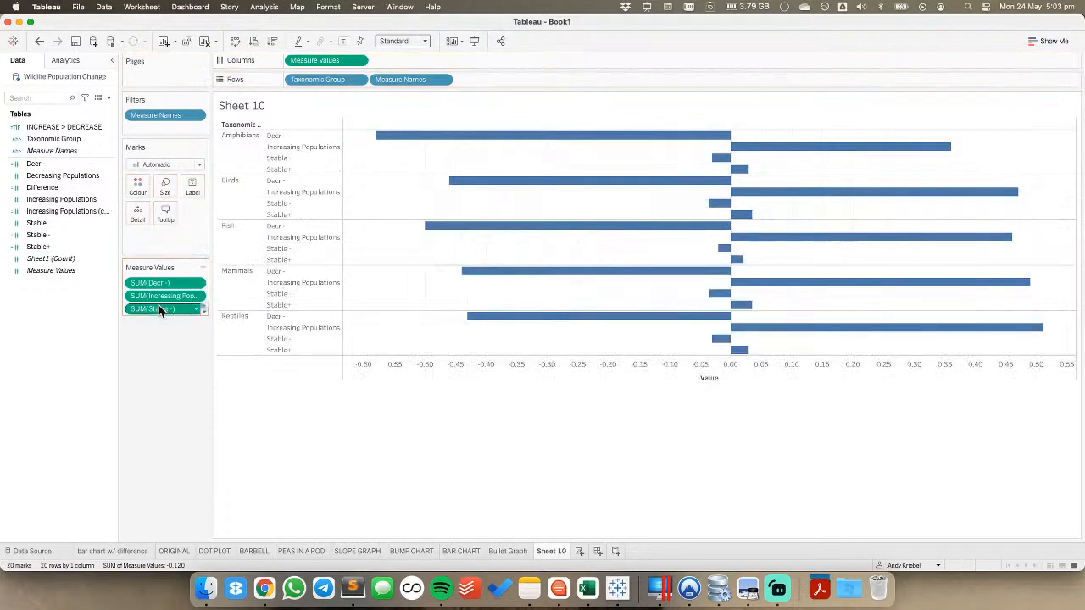
left_click_drag(396, 88, 138, 188)
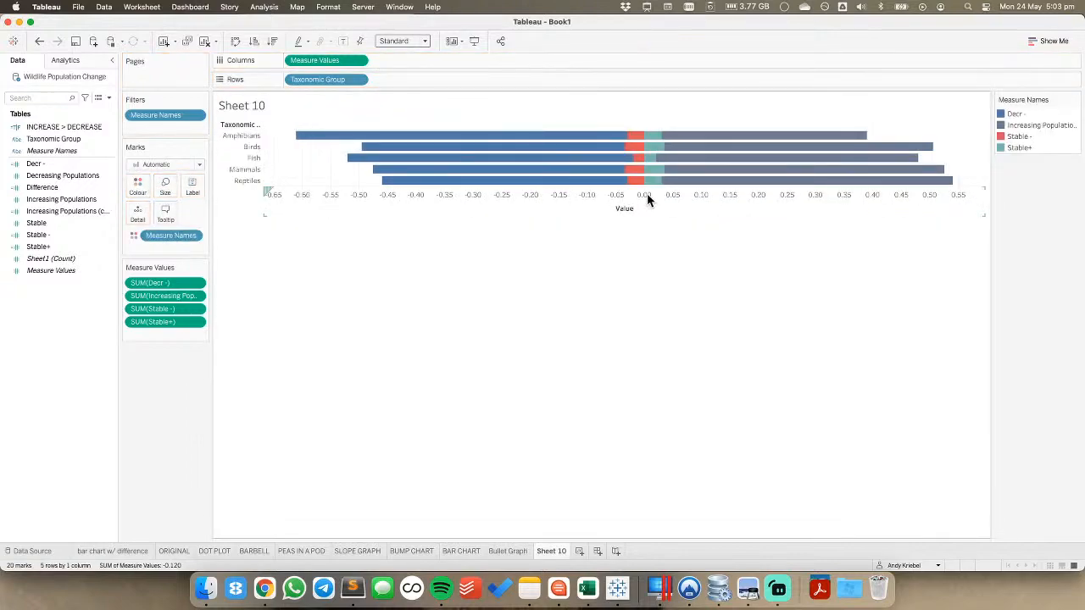
Sort Taxonomic Group in descending order by the sum of Increasing Populations
left_click(359, 80)
left_click(335, 138)
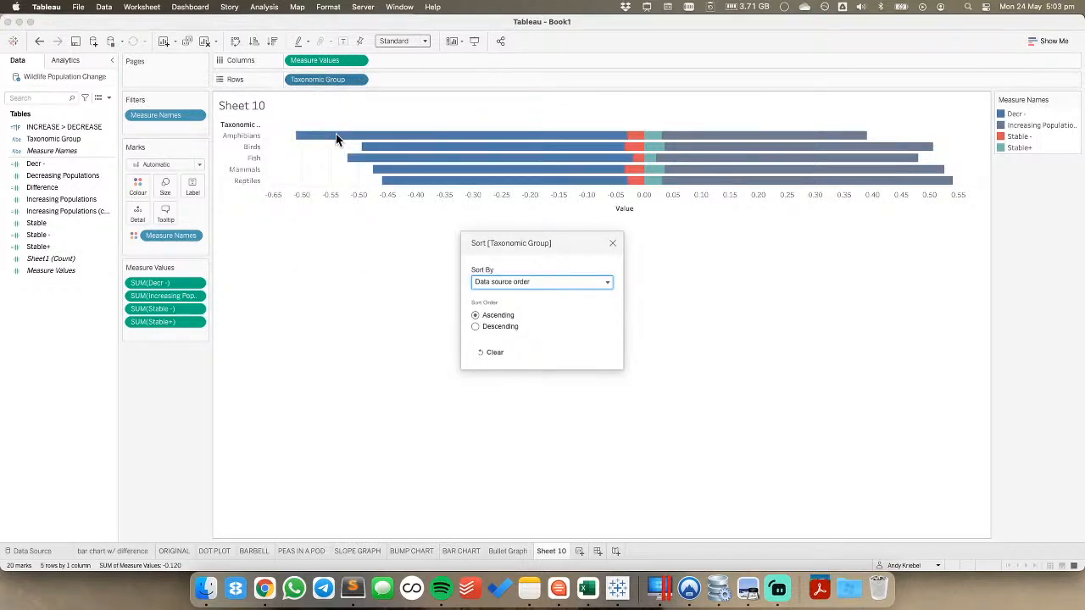
left_click(504, 283)
left_click(499, 313)
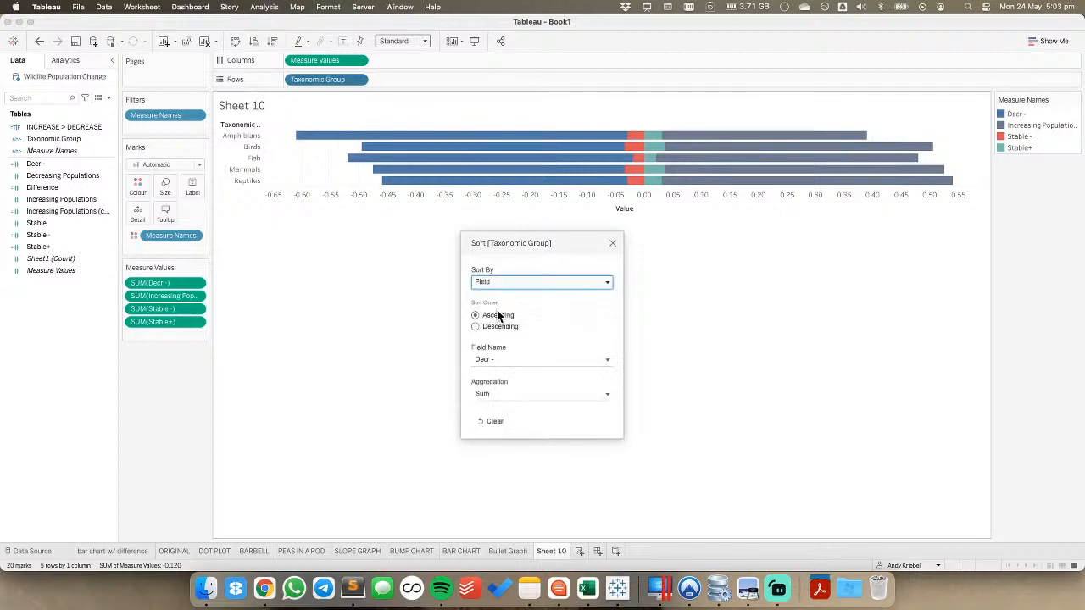
left_click(491, 360)
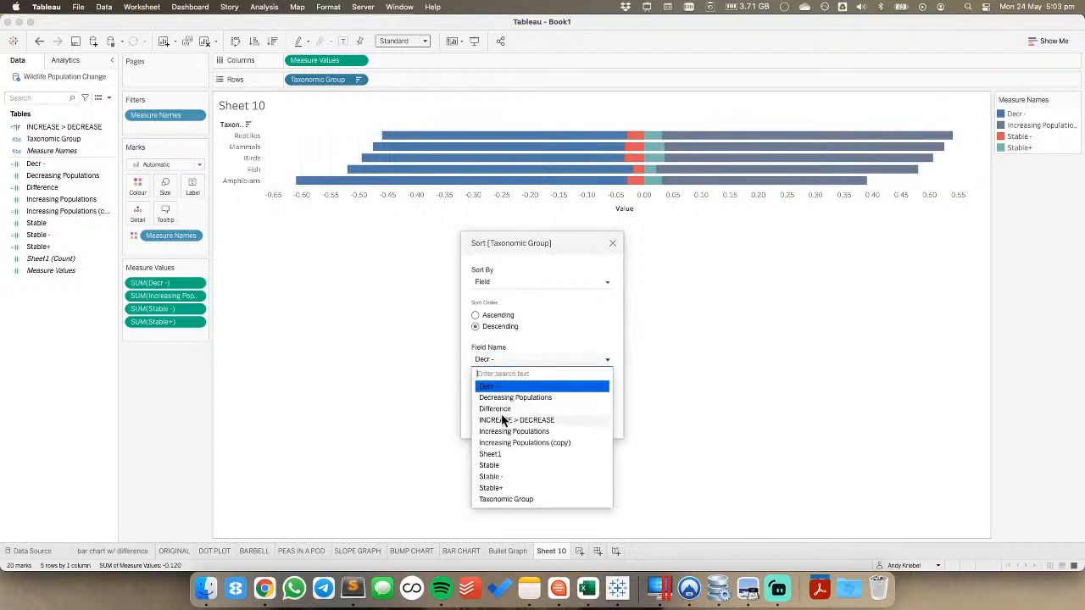
left_click(501, 431)
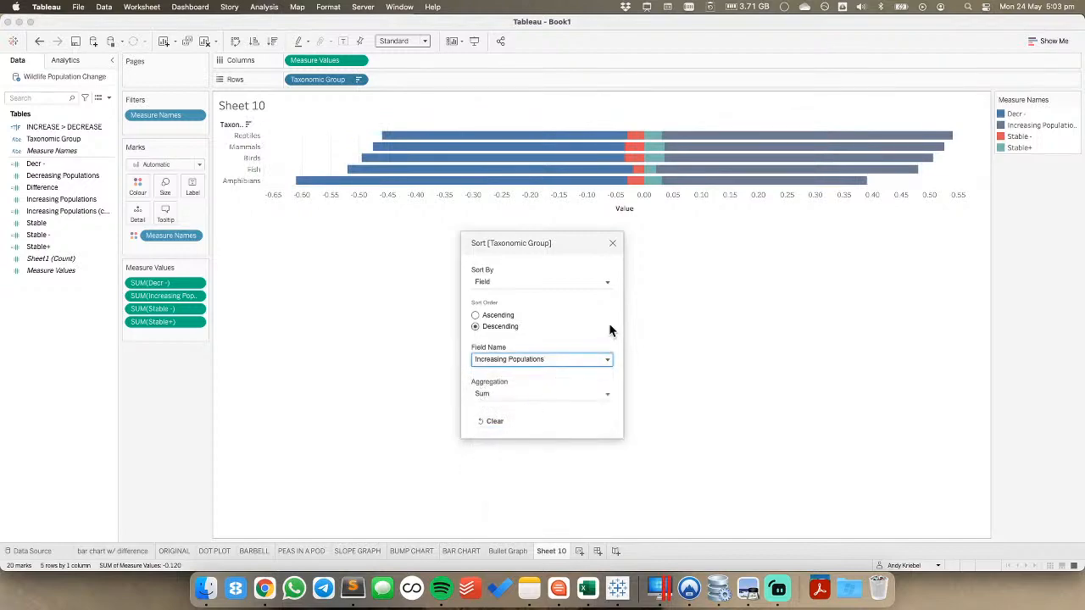
left_click(615, 242)
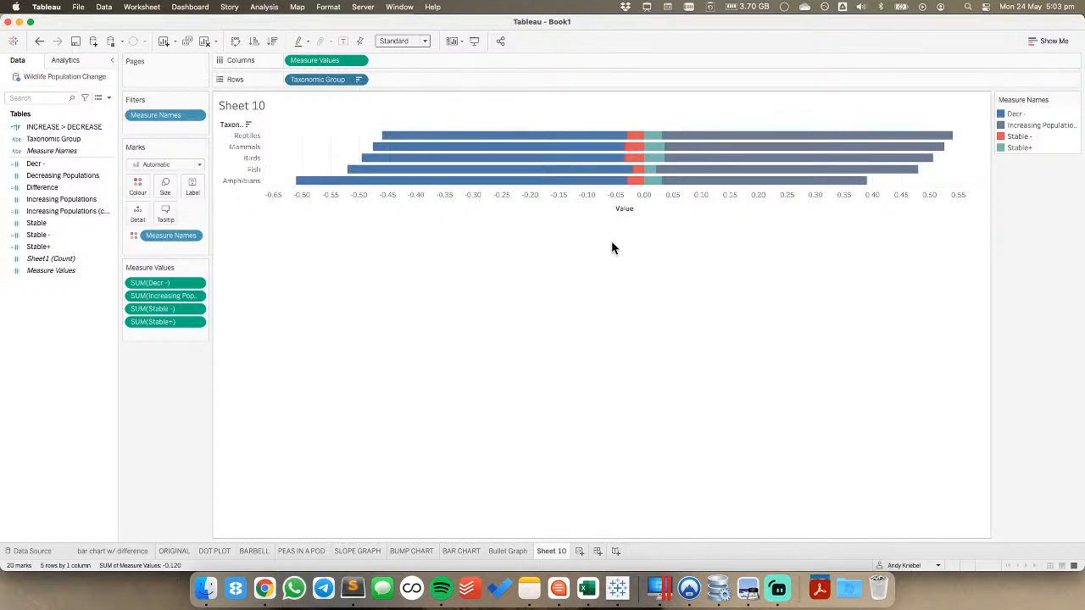
Copy the English Red code A64C5B from the Coolors palette in Chrome and apply it as the colour of Decr - in Tableau
double_click(1060, 146)
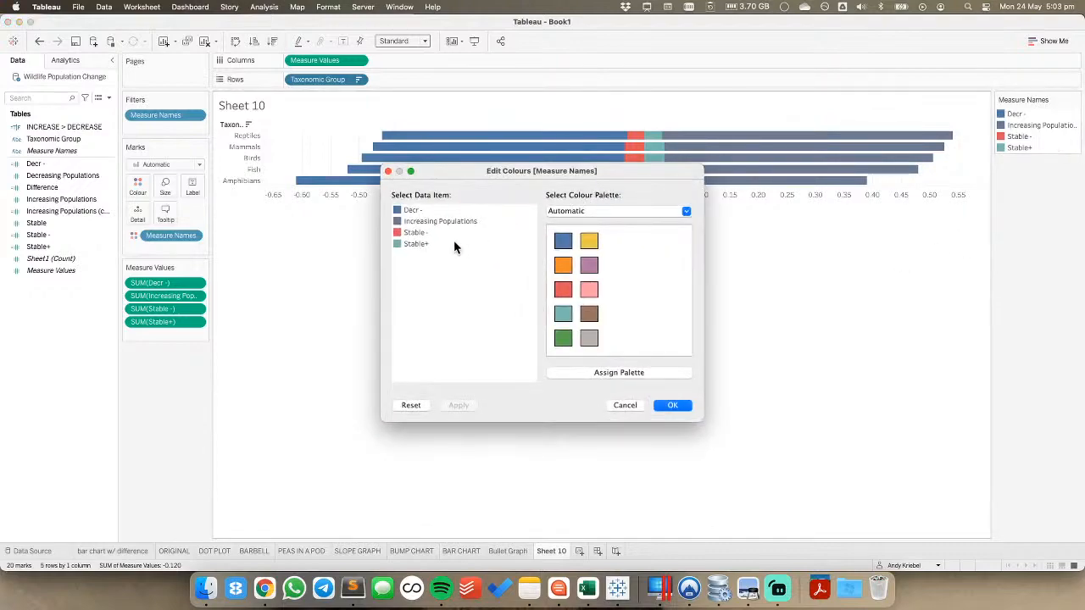
double_click(396, 214)
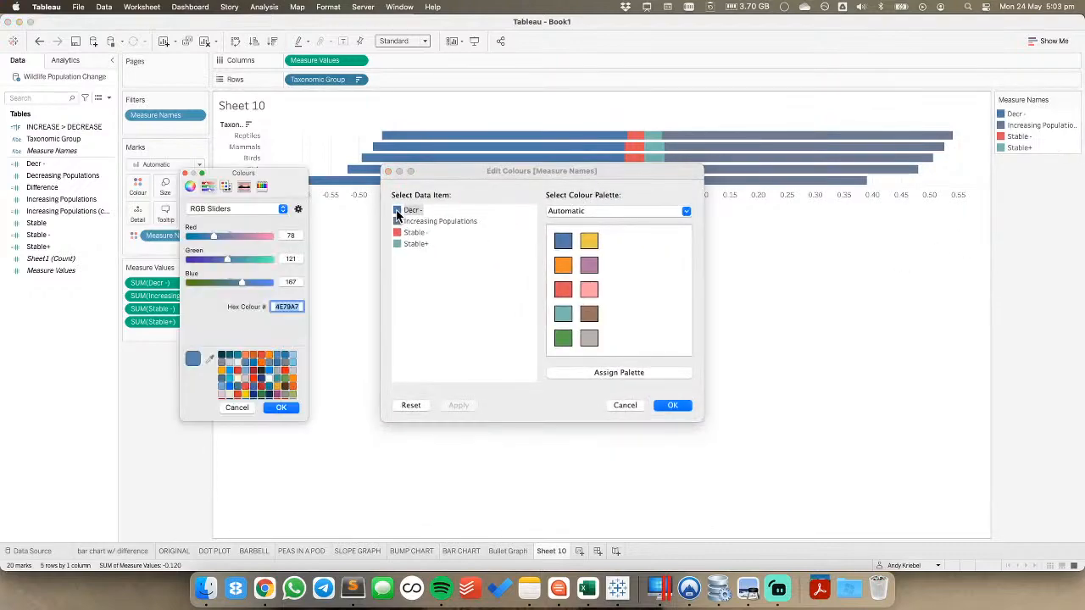
key("super+Tab")
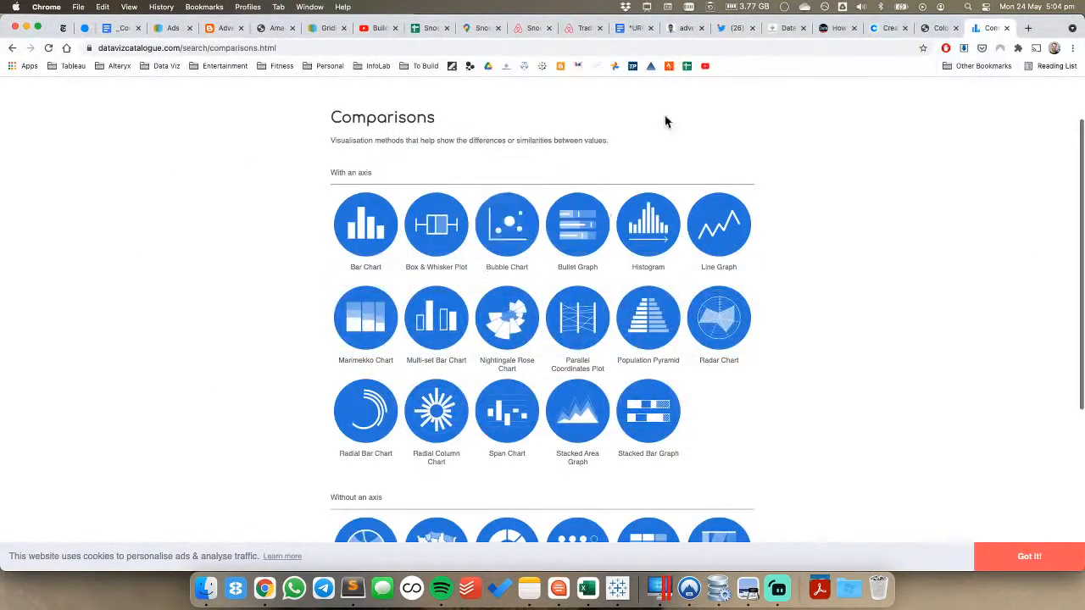
left_click(926, 28)
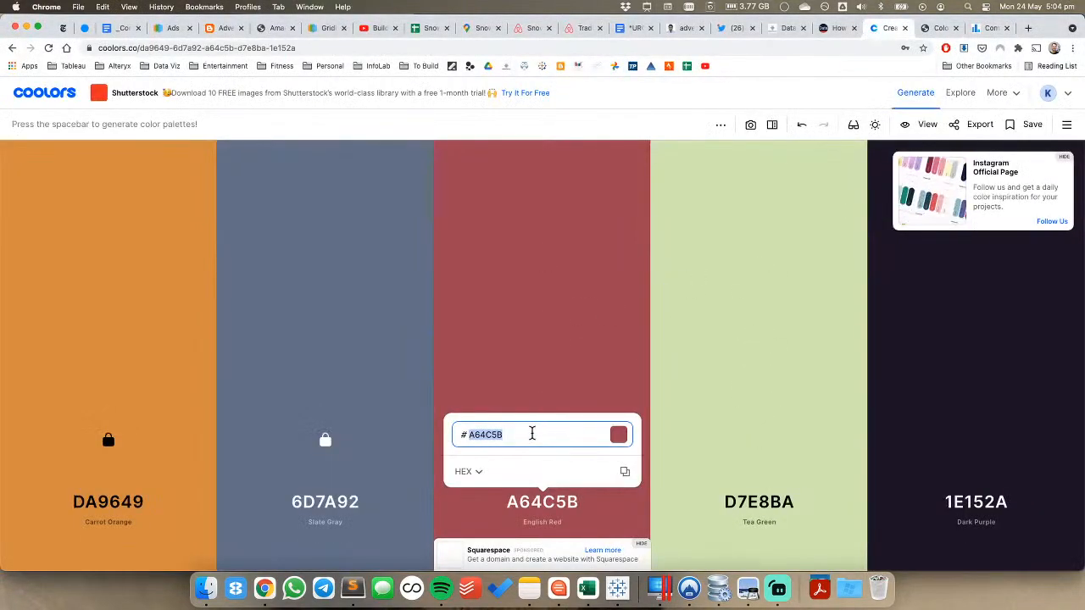
key("super+Tab")
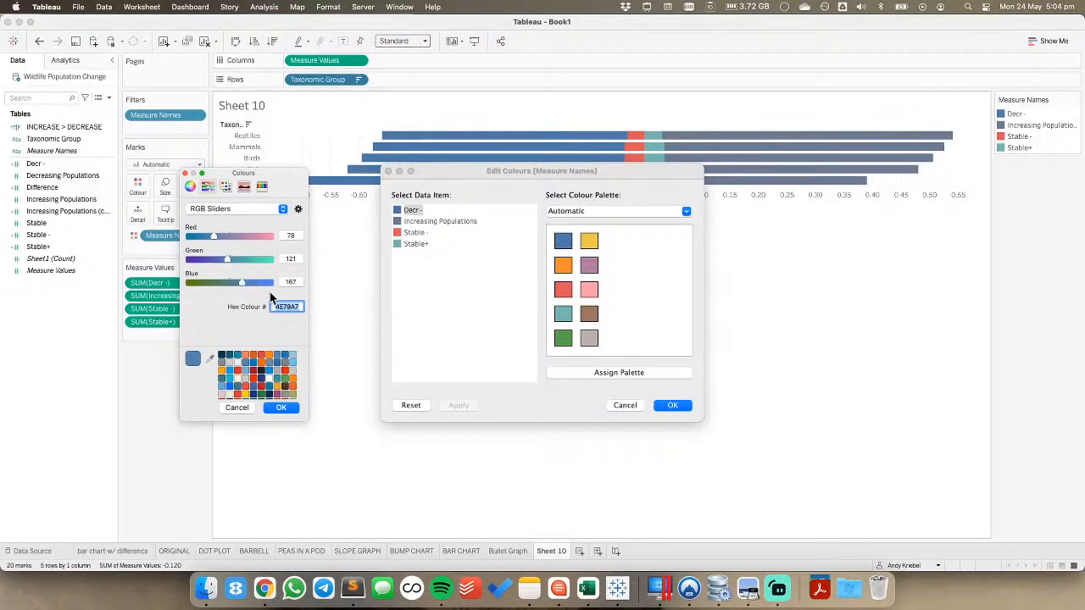
key("super+v")
left_click(280, 407)
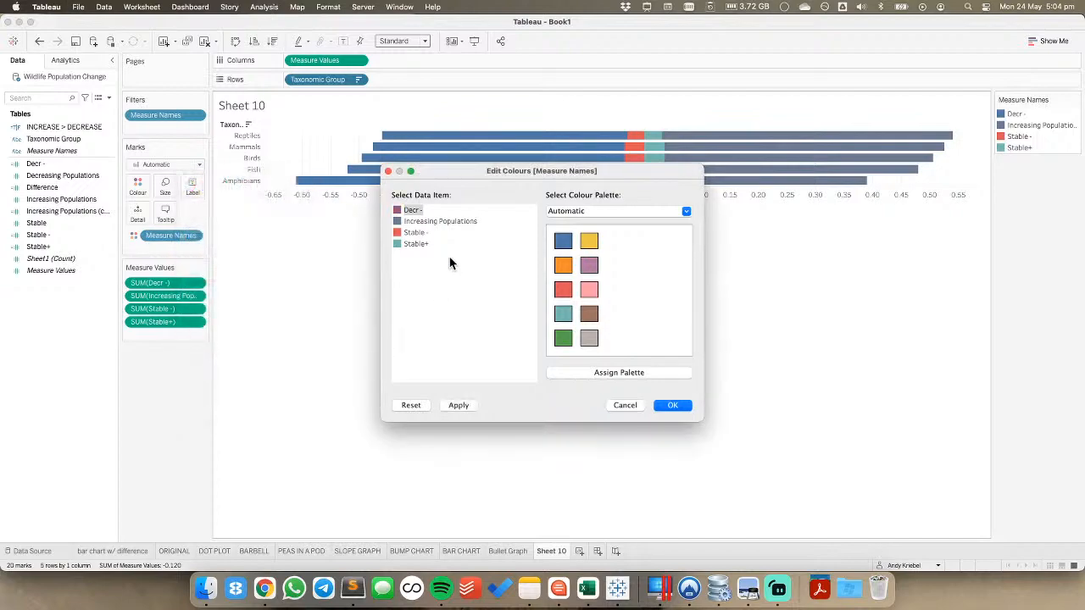
Copy the Carrot Orange code DA9649 from Coolors in Chrome and open the Stable - colour for editing in Tableau
key("super+Tab")
left_click(80, 504)
key("super+c")
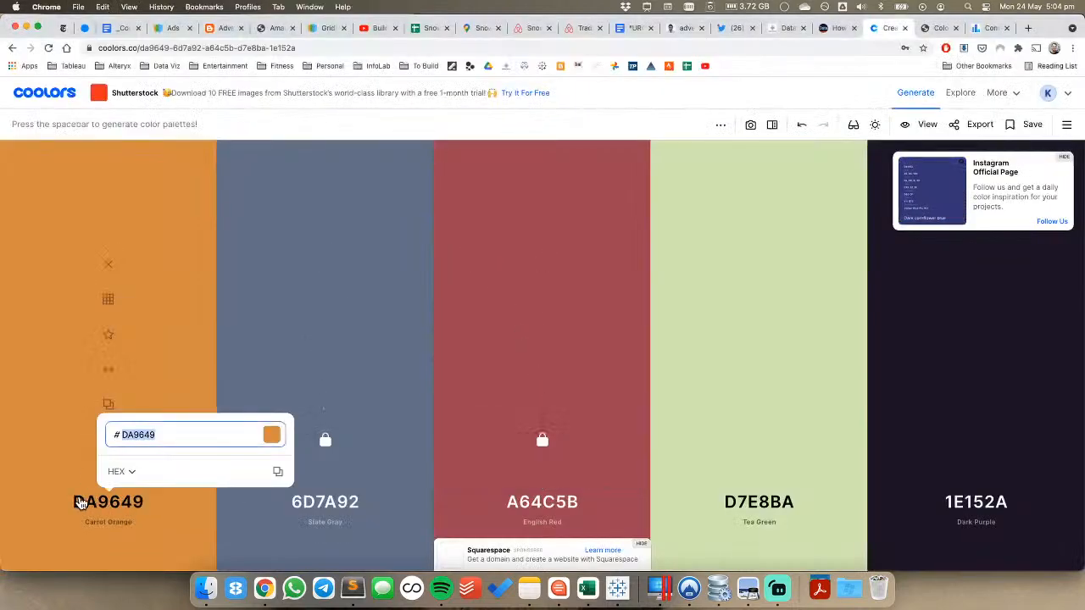
key("super+Tab")
double_click(415, 233)
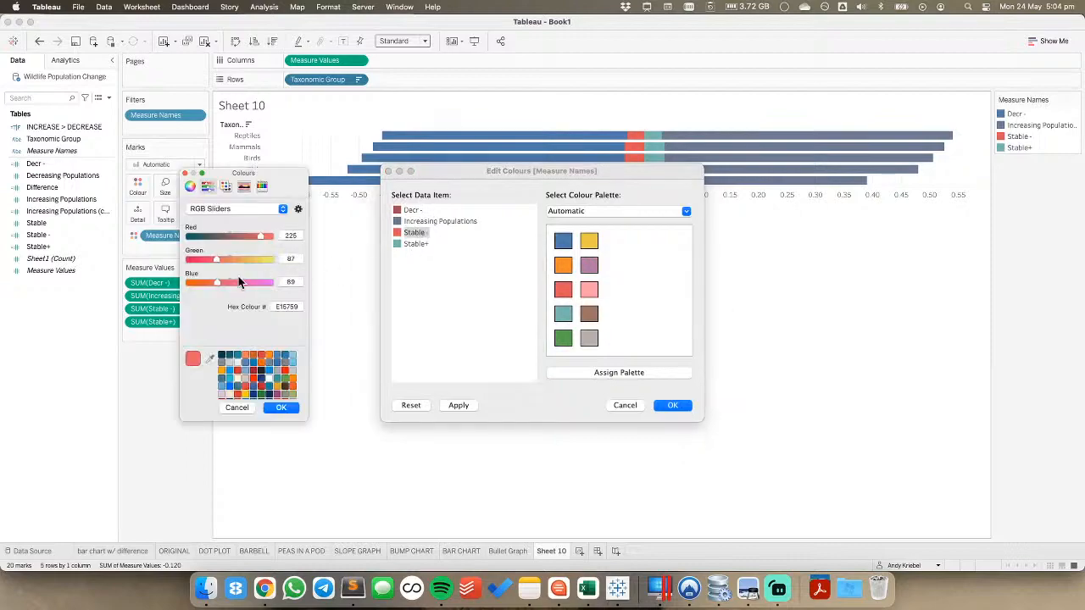
Set the colours of both Stable - and Stable+ to hex DA9649 and apply the colour changes
double_click(285, 307)
key("super+v")
left_click(282, 408)
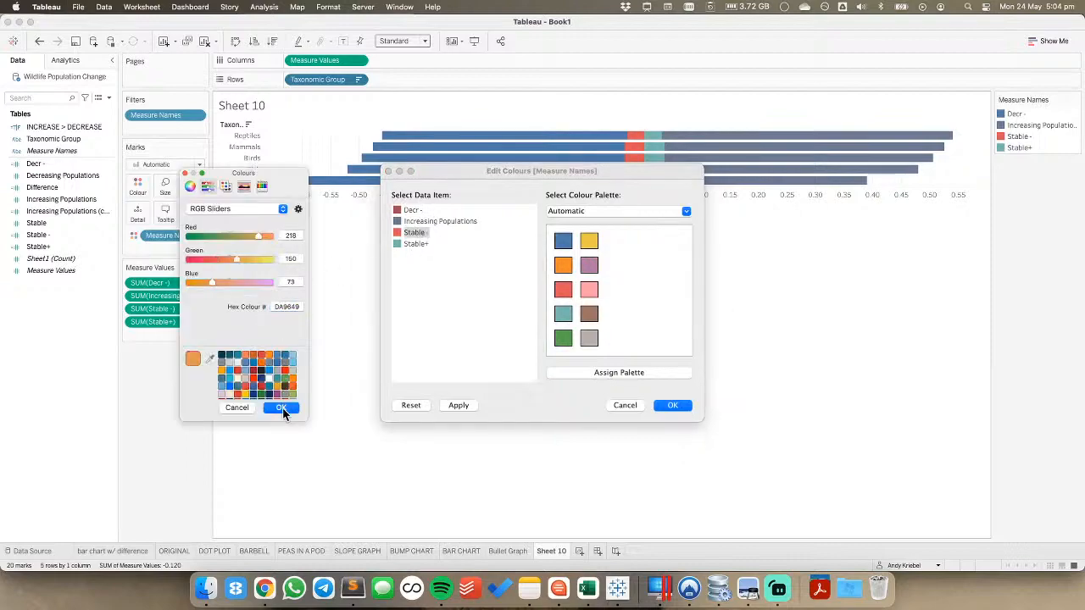
double_click(414, 244)
double_click(285, 307)
key("super+v")
left_click(281, 407)
left_click(675, 406)
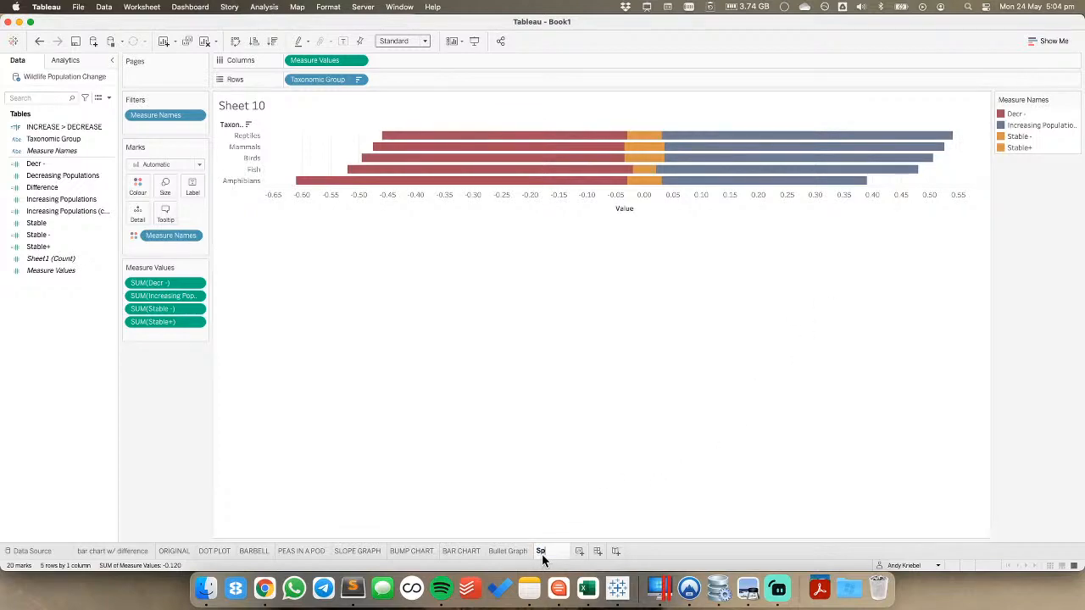
Rename the worksheet as Spine Chart
type("Chart")
key("Return")
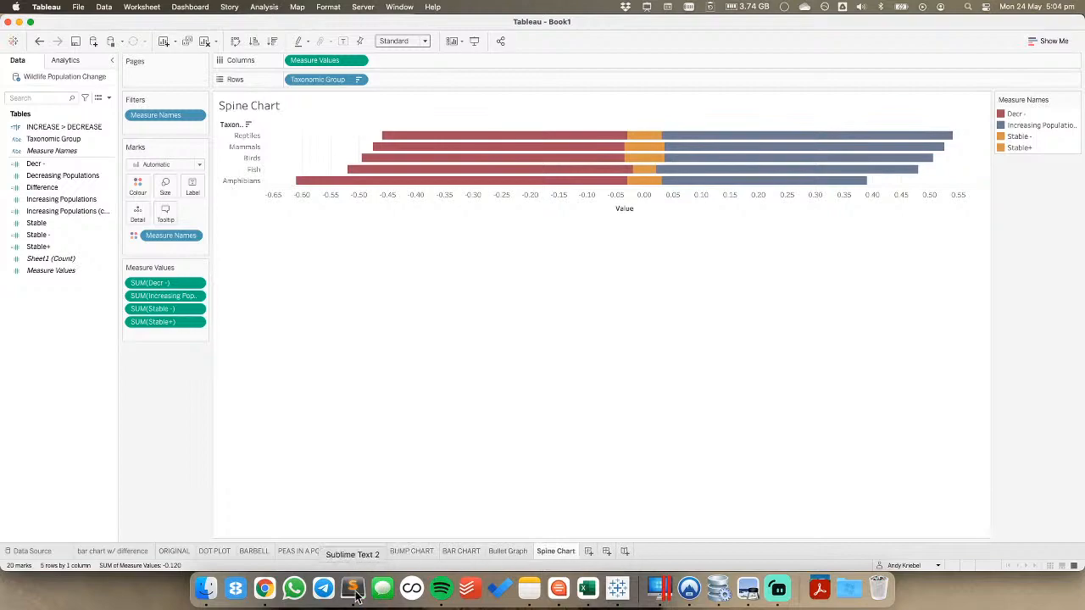
Switch to Chrome and look through the comparison chart types in the Data Viz Catalogue
left_click(265, 588)
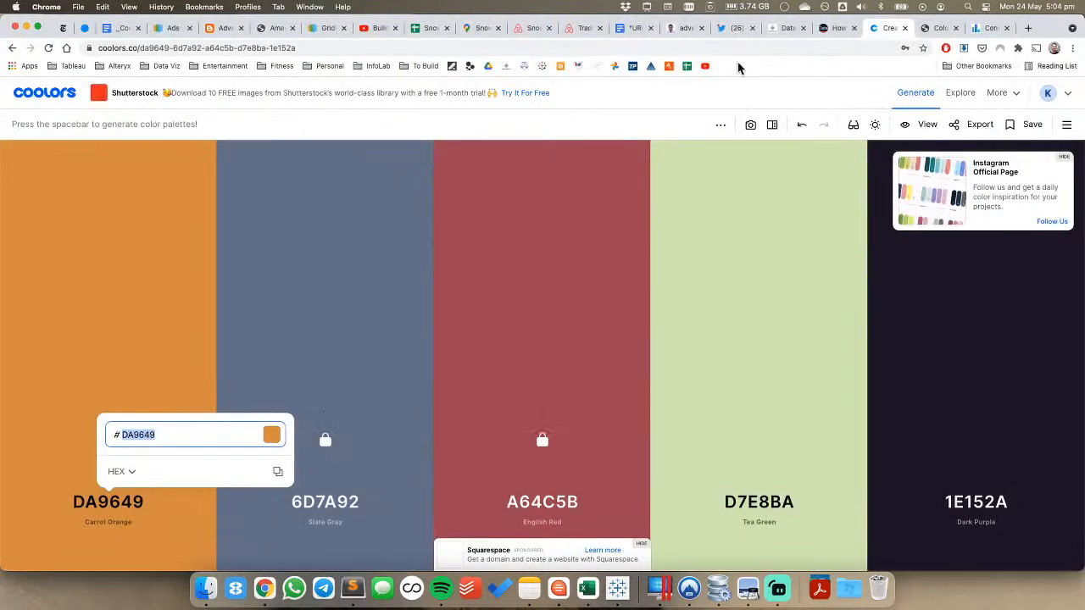
left_click(837, 28)
left_click(937, 28)
left_click(988, 28)
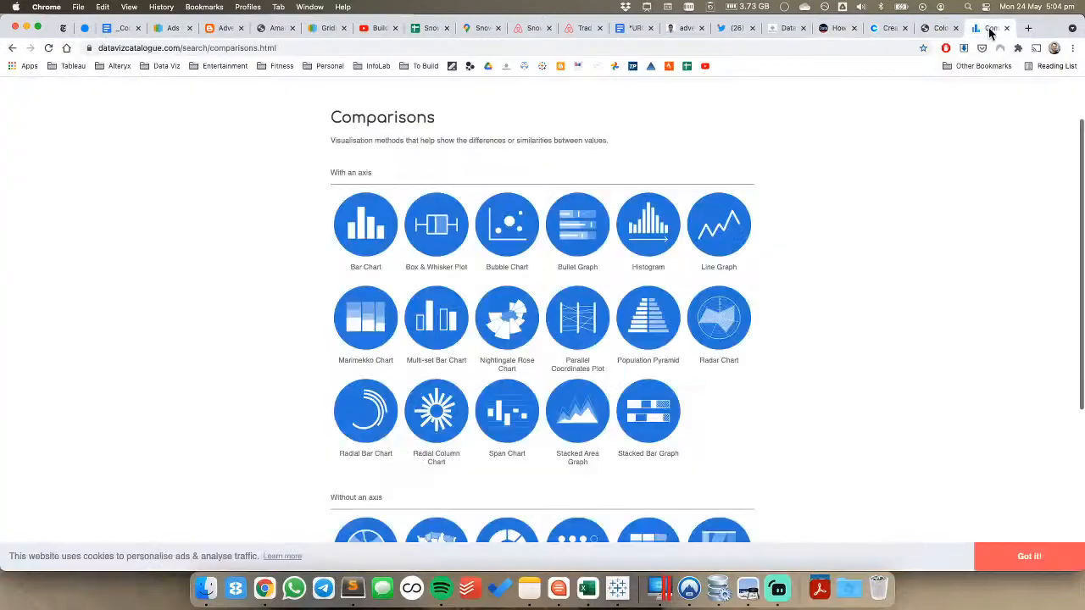
scroll(667, 300, "down", 5)
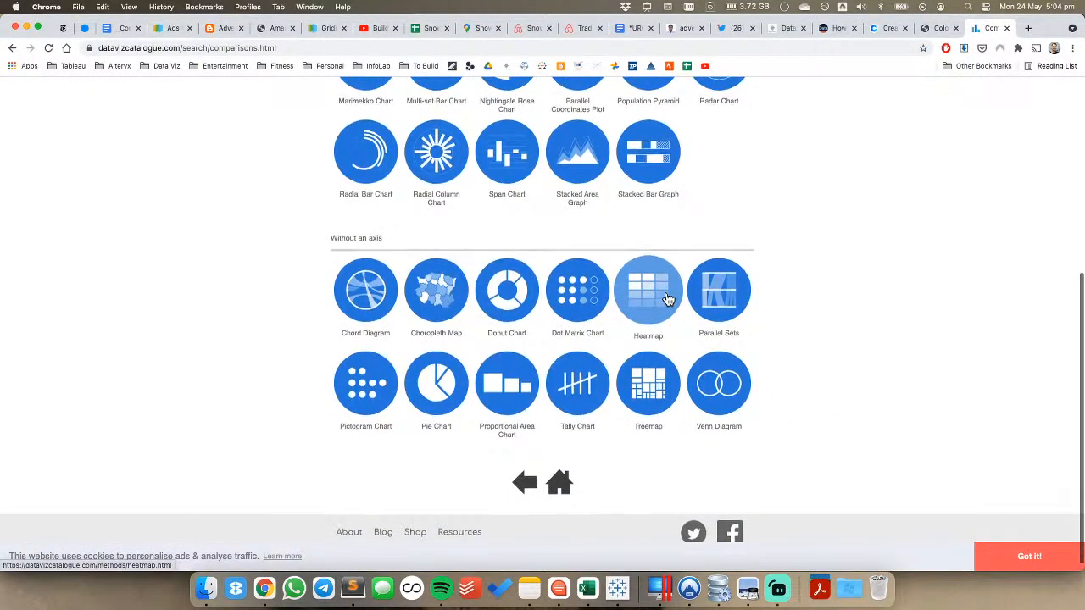
scroll(667, 300, "up", 7)
Search the web for "spine chart" in a new tab and look through the results
left_click(1028, 29)
type("spine chart")
key("Return")
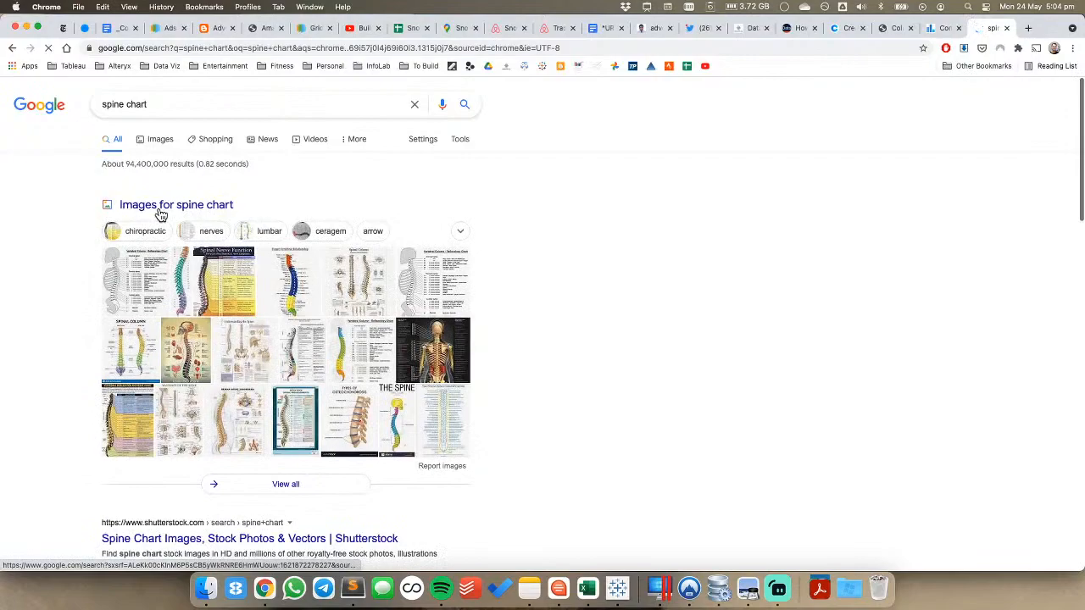
scroll(210, 208, "down", 1)
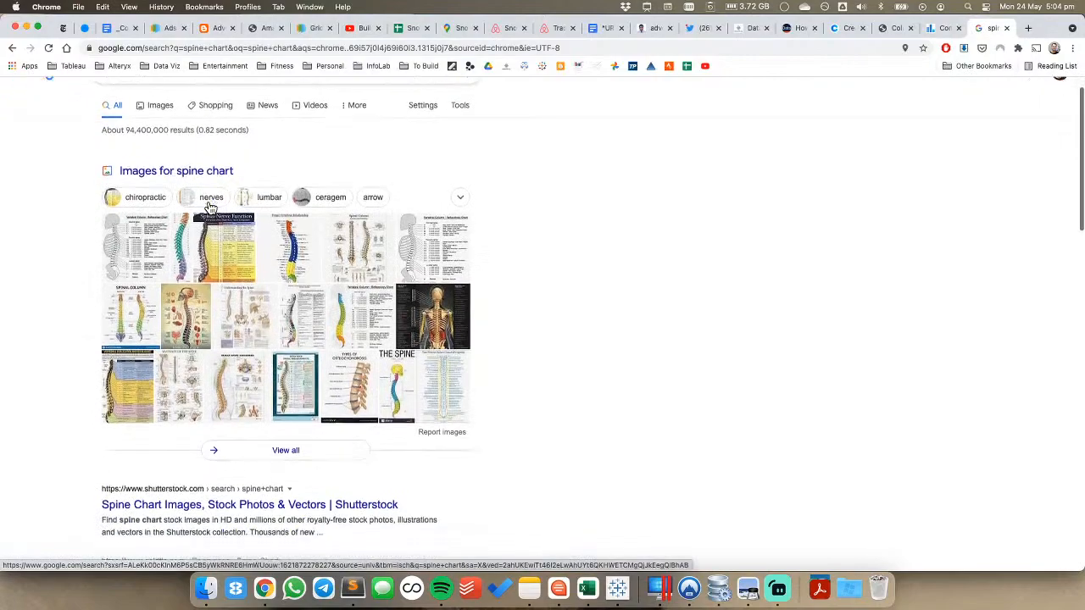
scroll(210, 208, "down", 5)
scroll(212, 243, "up", 6)
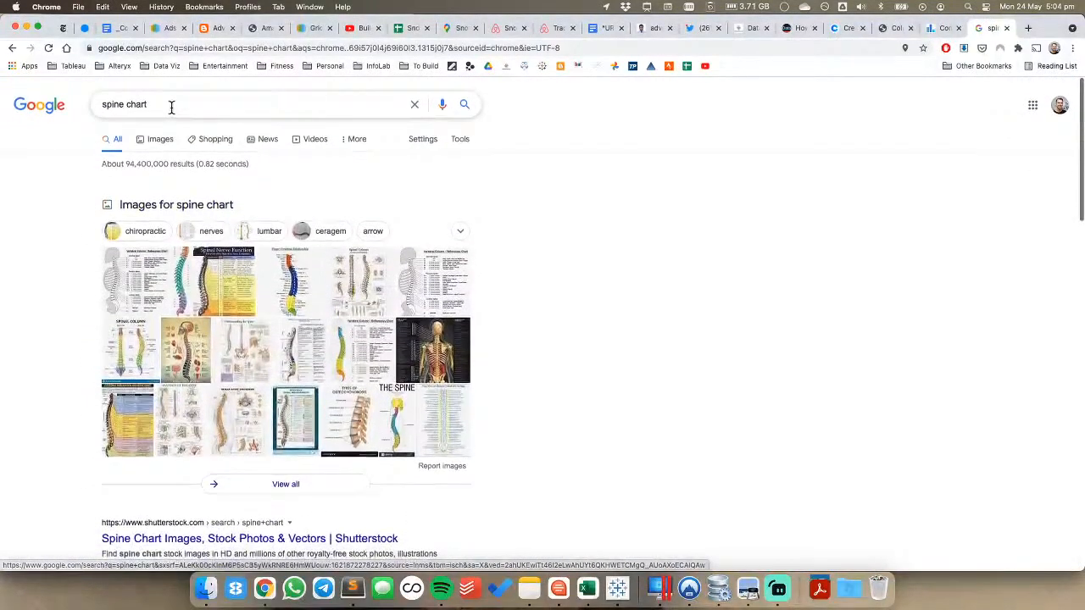
Refine the web search to "spine chart data visualization"
left_click(172, 107)
type("data")
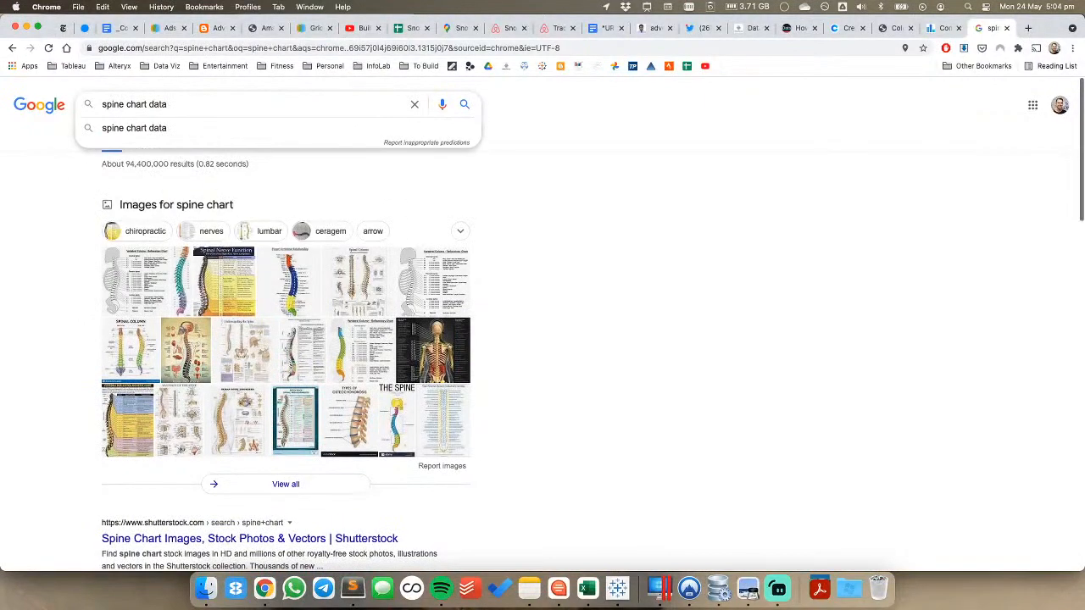
type(" viwualiz")
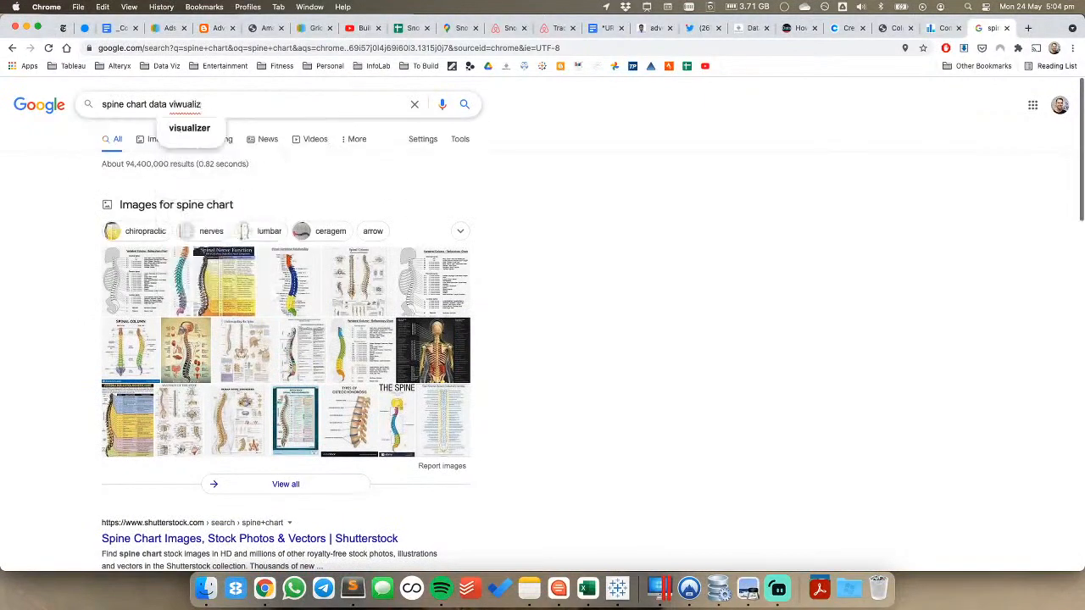
key("BackSpace")
key("BackSpace")
key("BackSpace")
key("BackSpace")
key("BackSpace")
key("BackSpace")
key("Down")
key("Return")
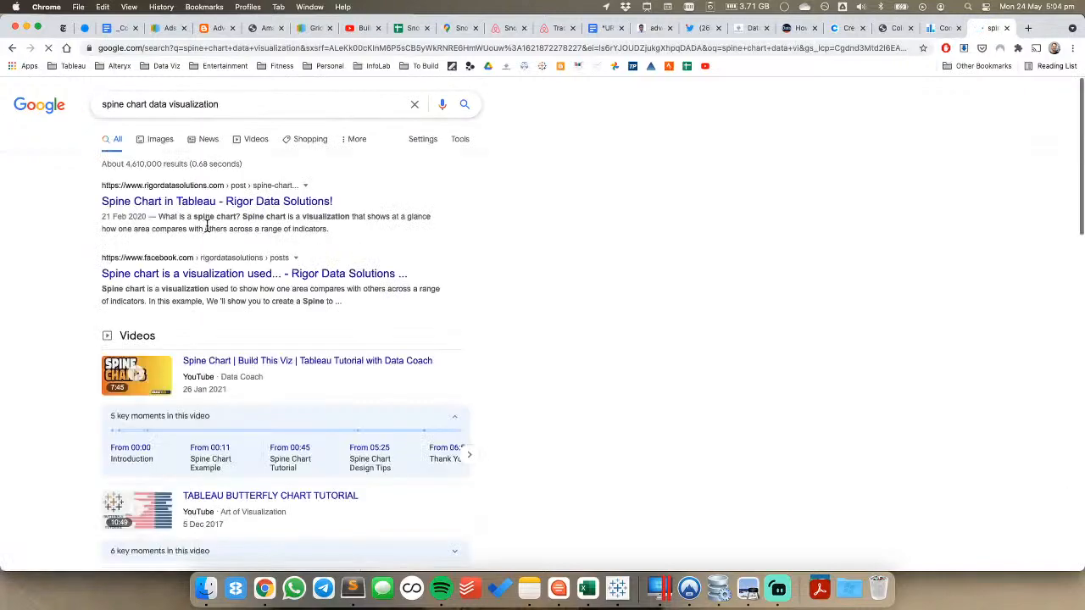
Read the Rigor Data Solutions article on spine charts in Tableau and return to the search results
left_click(199, 206)
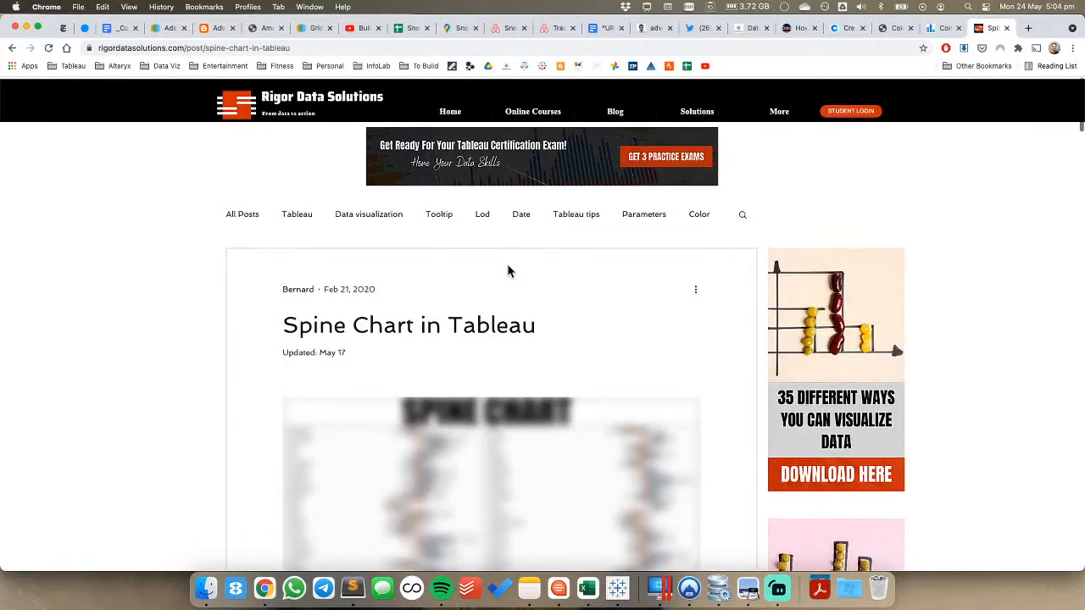
scroll(509, 271, "down", 5)
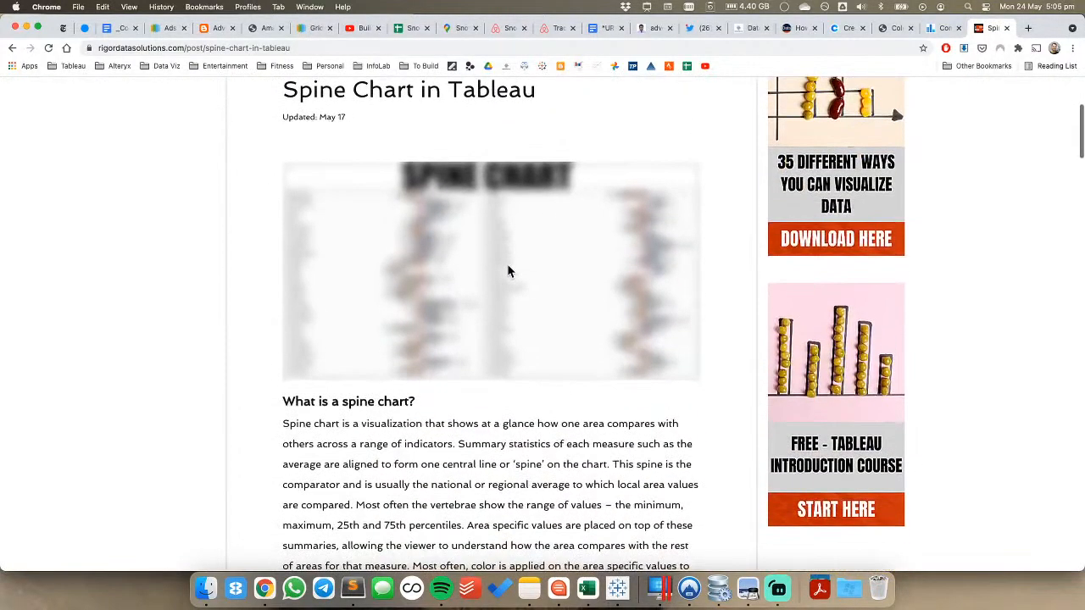
scroll(172, 264, "down", 8)
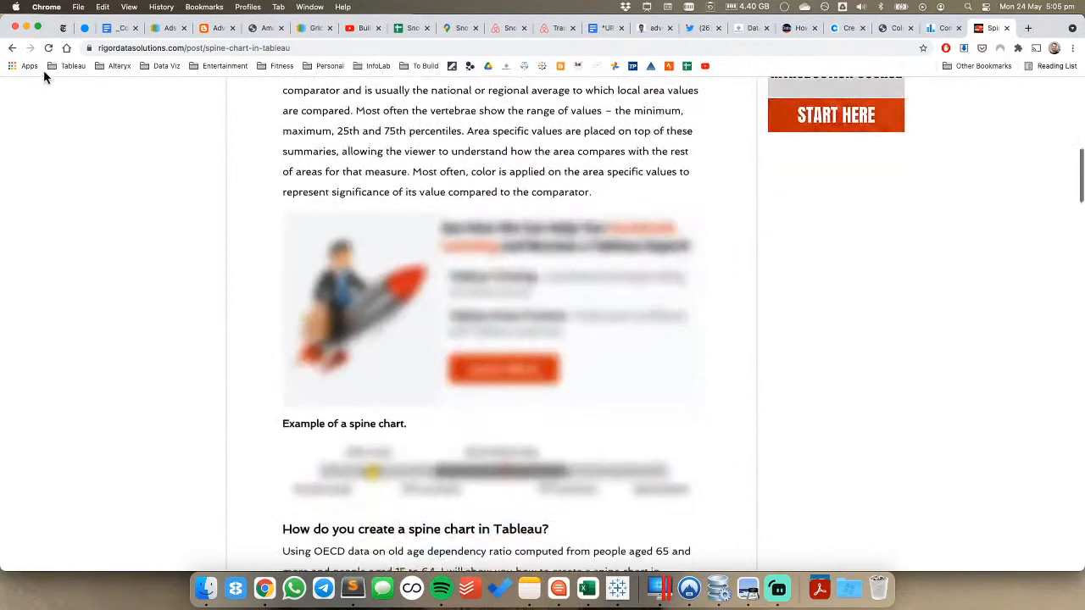
left_click(11, 48)
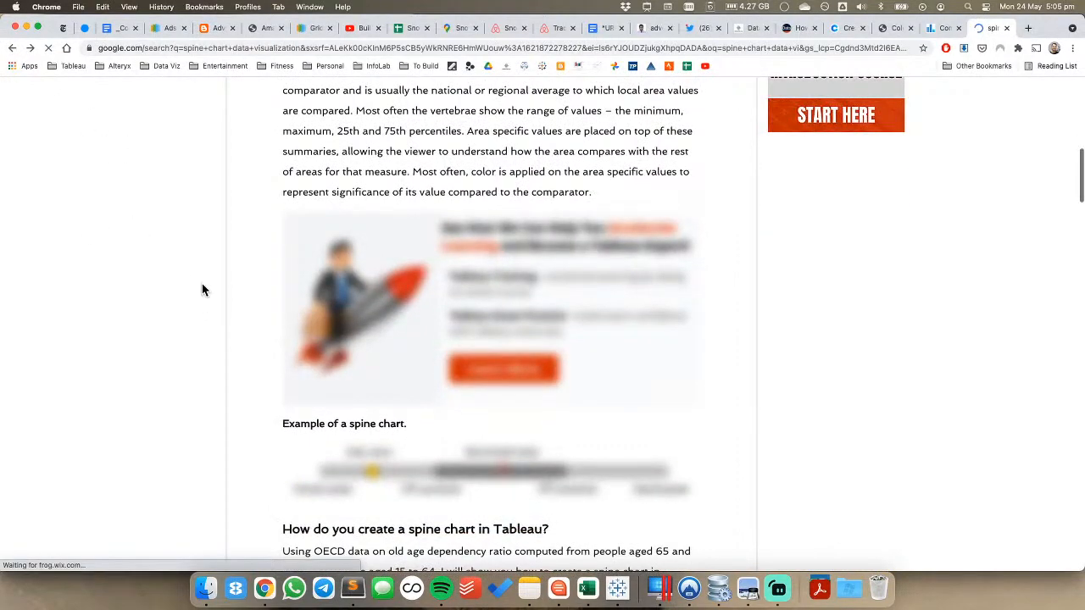
Browse the web and image results for examples of spine charts
scroll(218, 288, "down", 5)
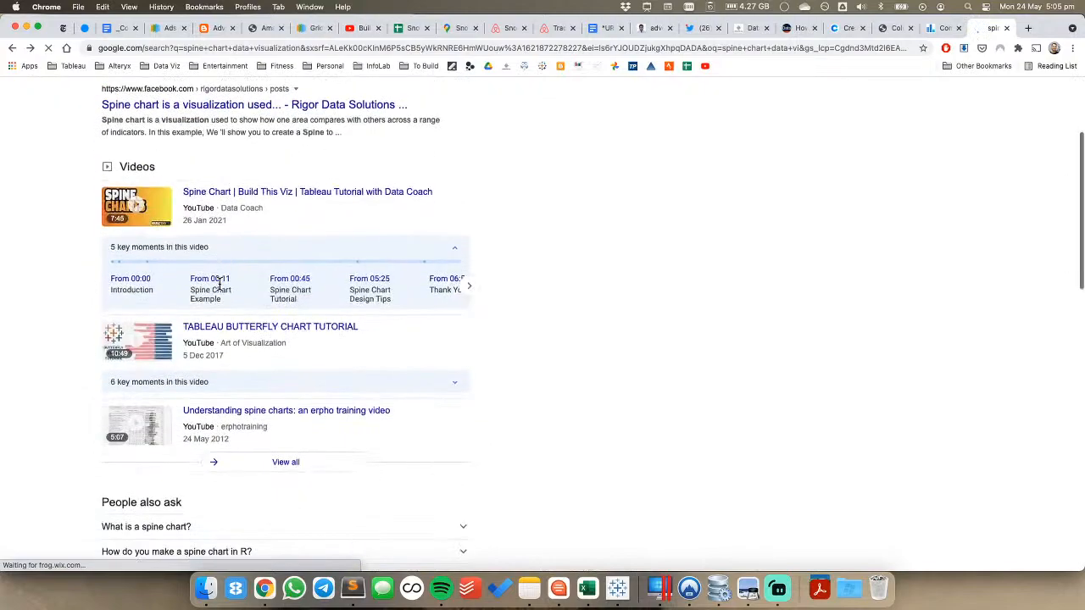
scroll(217, 286, "up", 5)
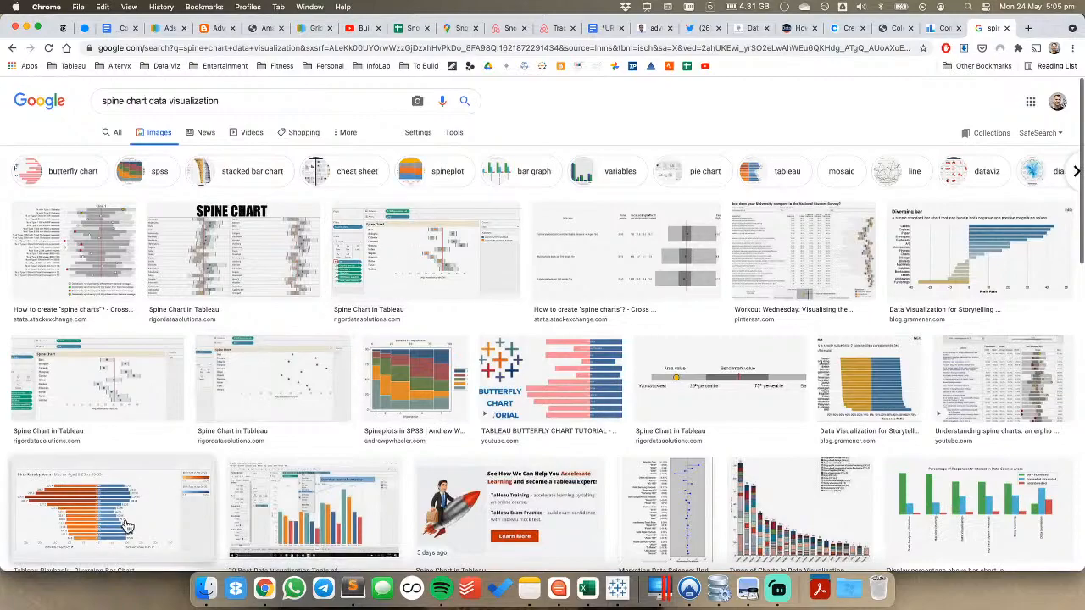
left_click(316, 103)
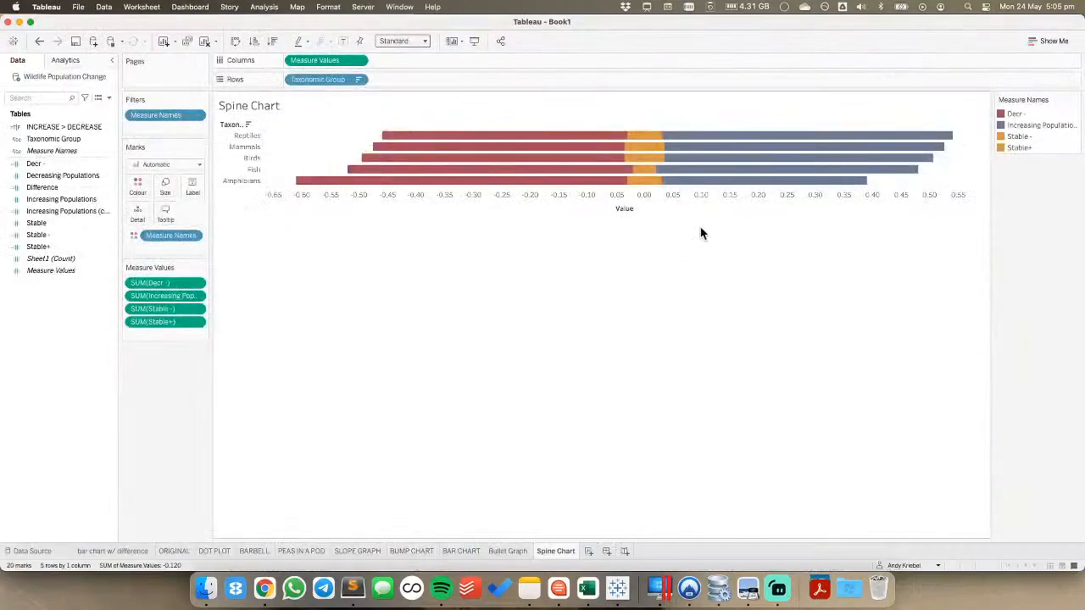
Switch back to Tableau and rename the Spine Chart worksheet as Diverging Bar Chart
double_click(553, 551)
type("Diverging Bar Chart")
key("Return")
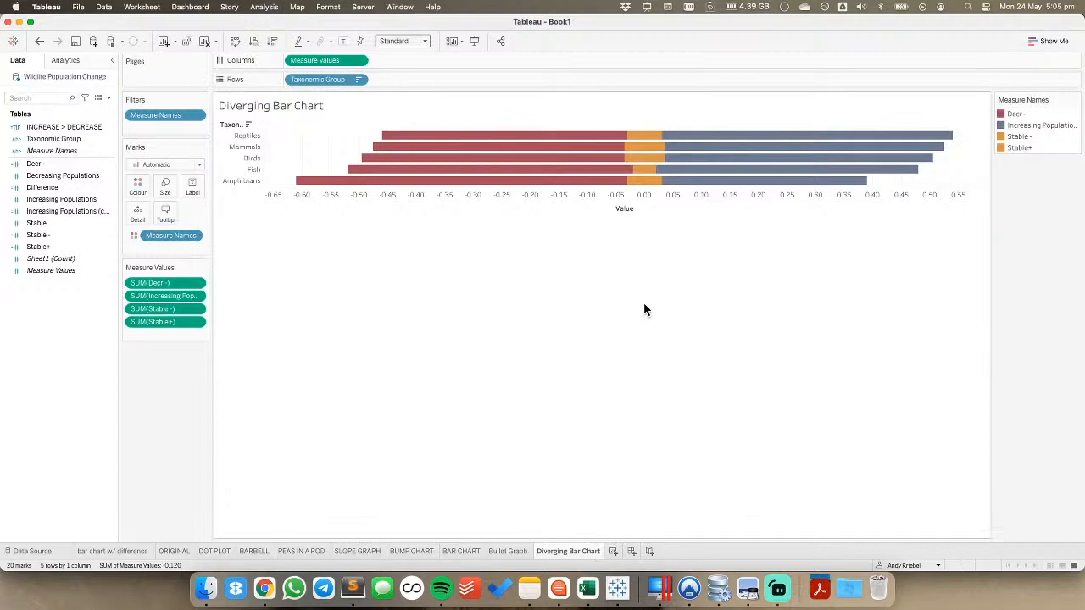
Set the mark labels of all five red Decr - bars to Always Show
left_click_drag(366, 134, 420, 185)
right_click(422, 185)
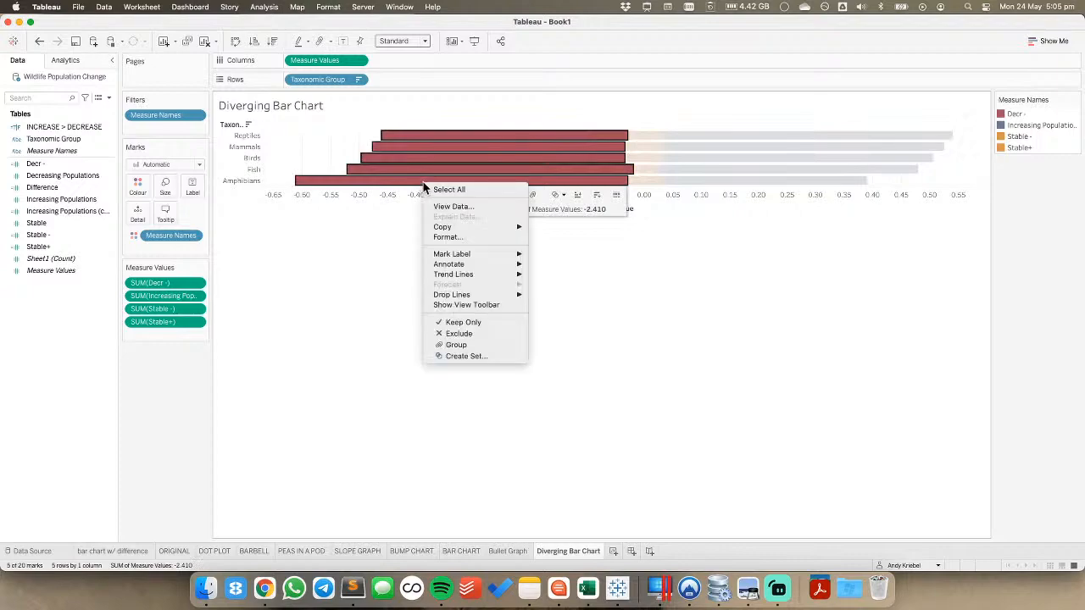
mouse_move(508, 253)
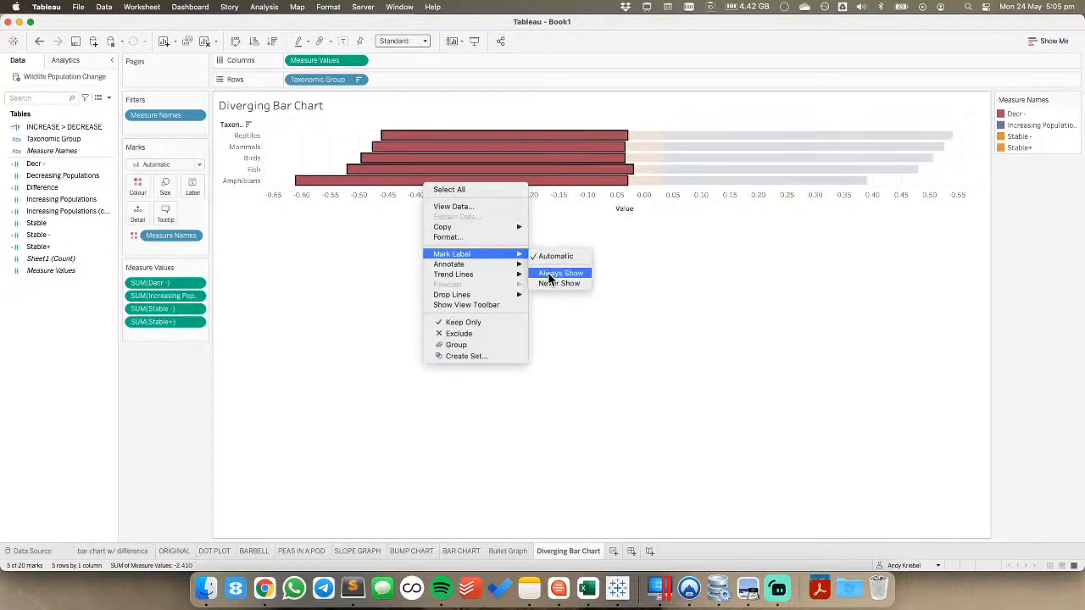
left_click(549, 280)
Set the mark labels of all five blue Increasing Populations bars to Always Show, then clear the selection
left_click_drag(960, 135, 816, 187)
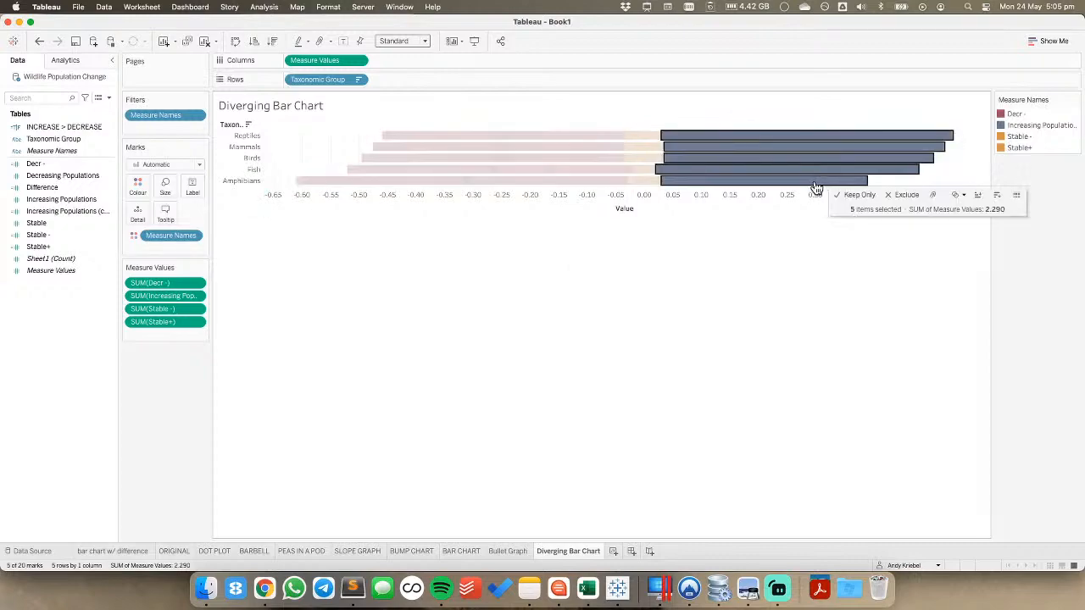
right_click(816, 187)
mouse_move(890, 254)
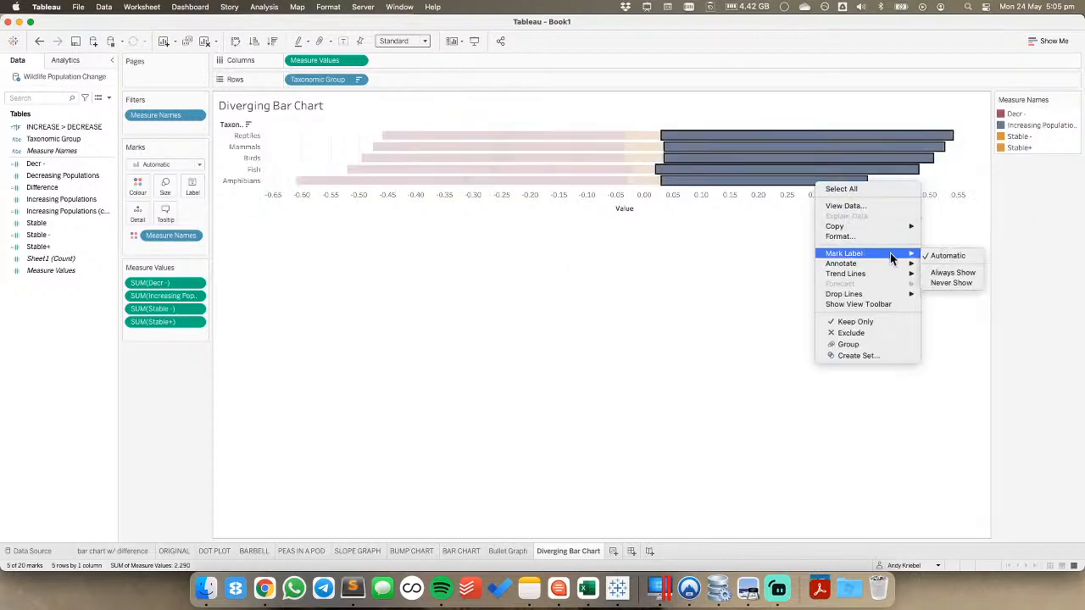
left_click(950, 273)
left_click(801, 240)
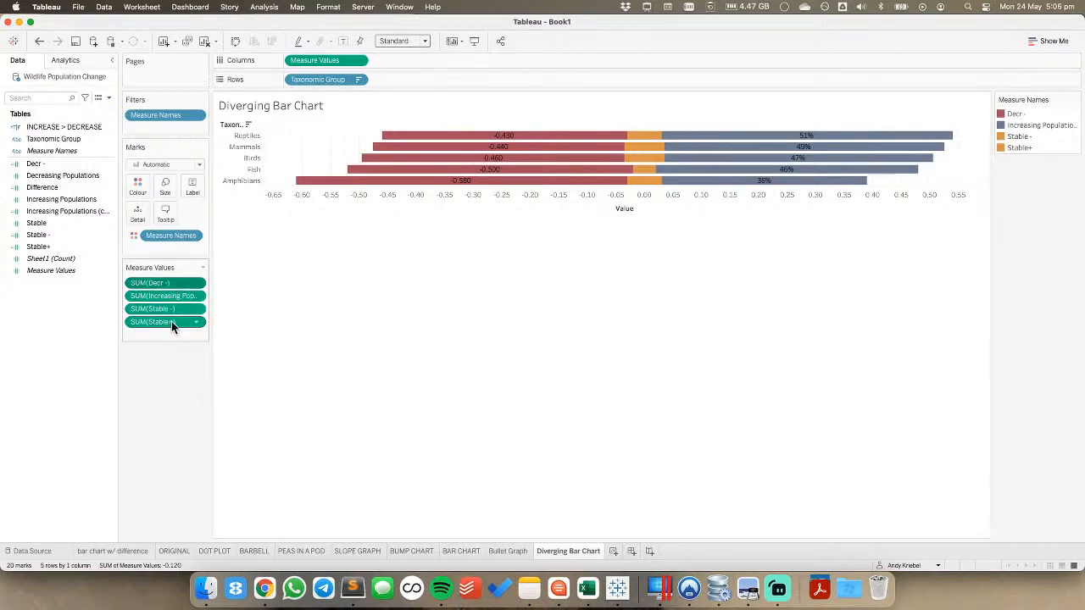
Format the Measure Values axis numbers as Percentage with 0 decimal places and close the formatting options
right_click(327, 59)
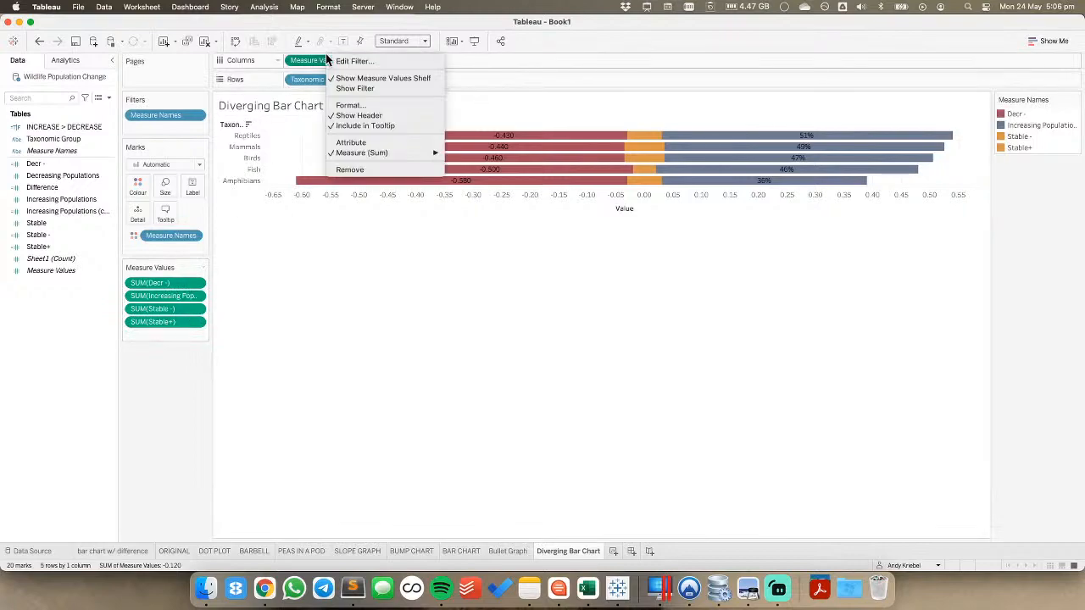
left_click(360, 106)
left_click(77, 209)
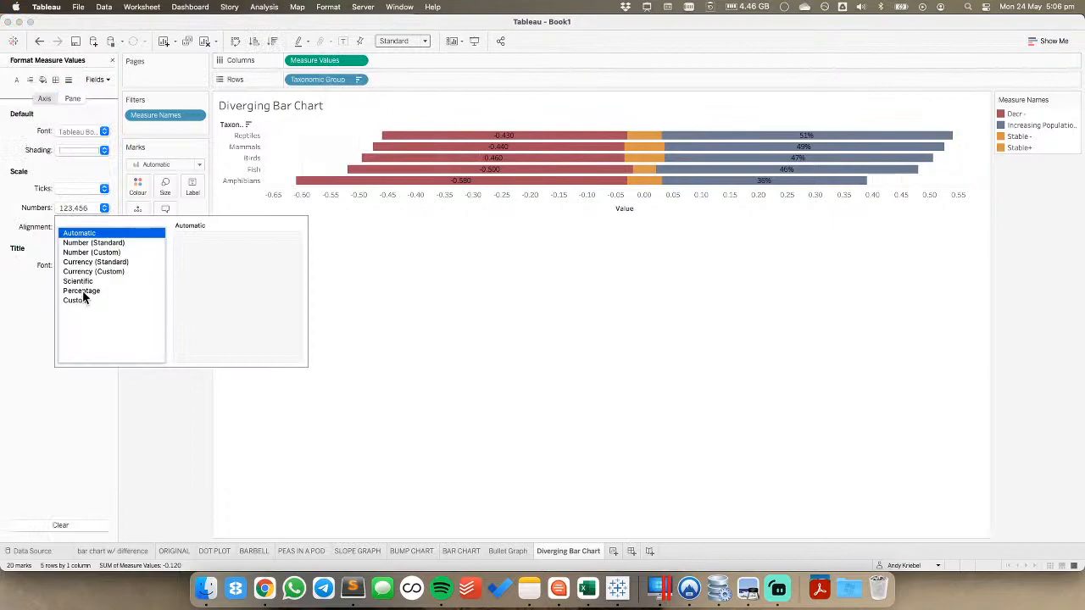
left_click(81, 291)
left_click(209, 254)
left_click(209, 255)
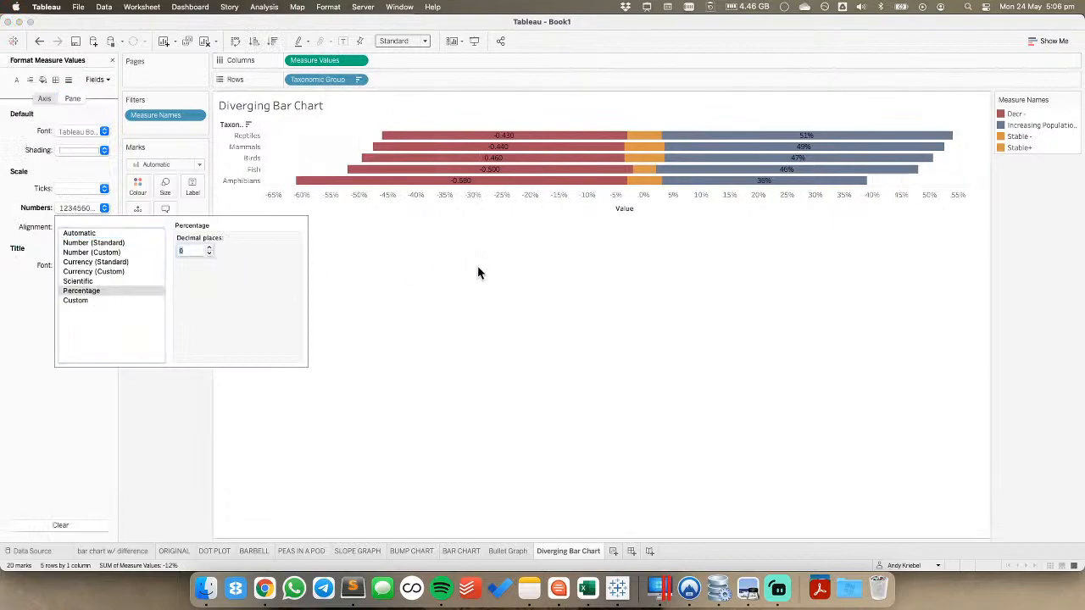
left_click(481, 271)
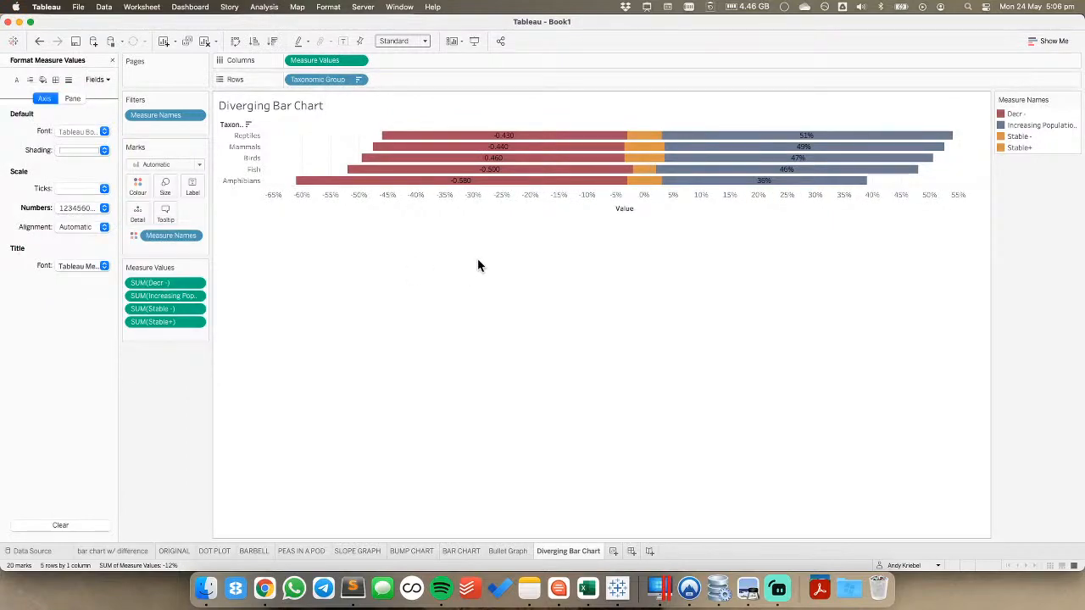
left_click(113, 59)
Set the default number format of Decr -, Stable, Stable - and Stable+ to Percentage with 0 decimal places
left_click(38, 163)
left_click(42, 223, "super")
left_click(38, 235, "super")
left_click(45, 247, "super")
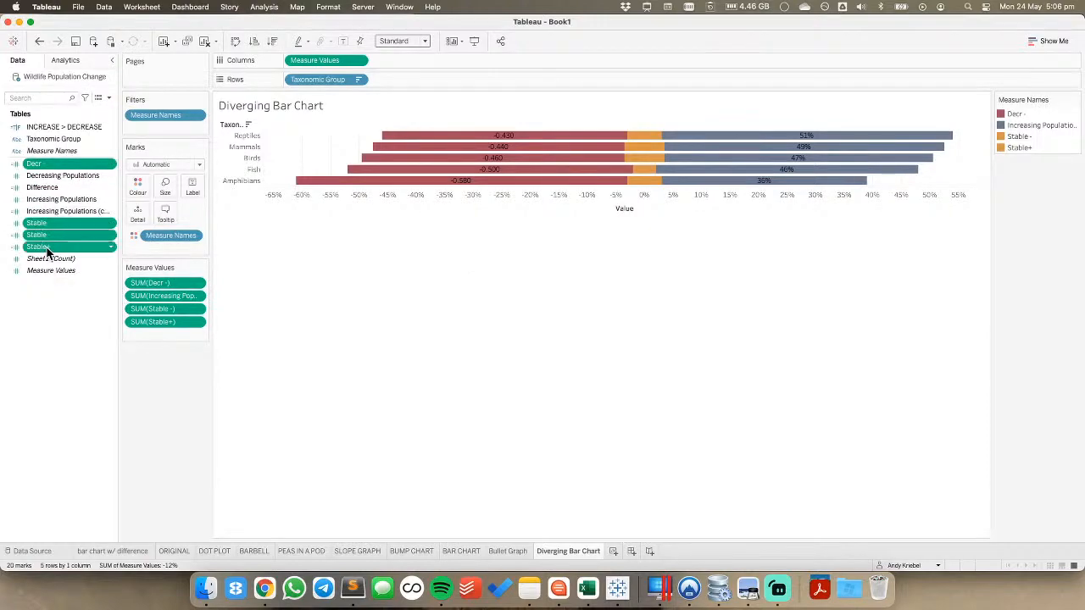
right_click(47, 251)
mouse_move(135, 340)
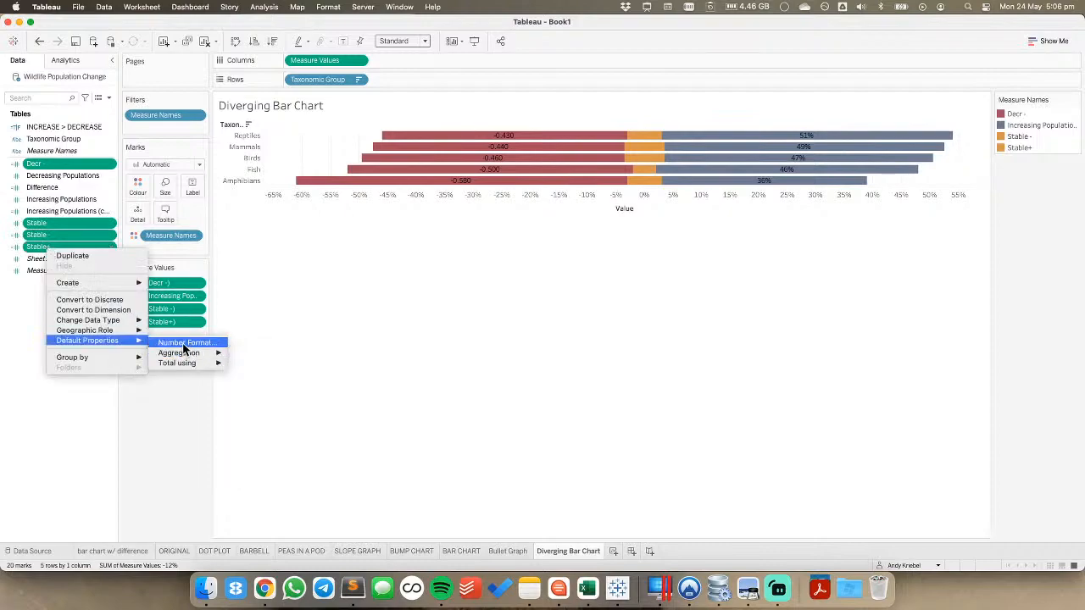
left_click(188, 340)
left_click(447, 288)
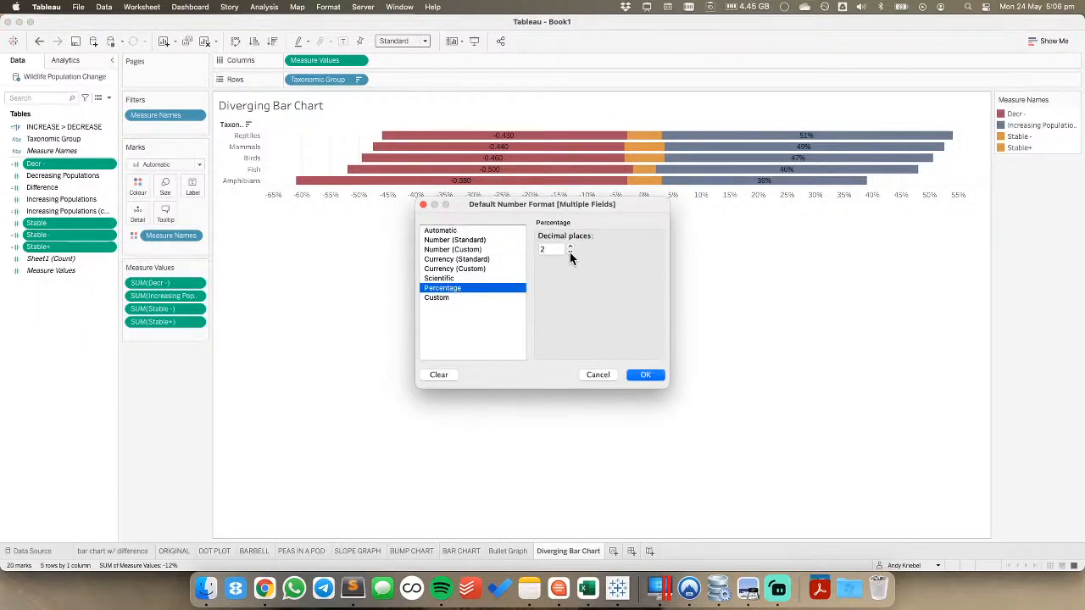
left_click(570, 252)
left_click(571, 252)
left_click(644, 376)
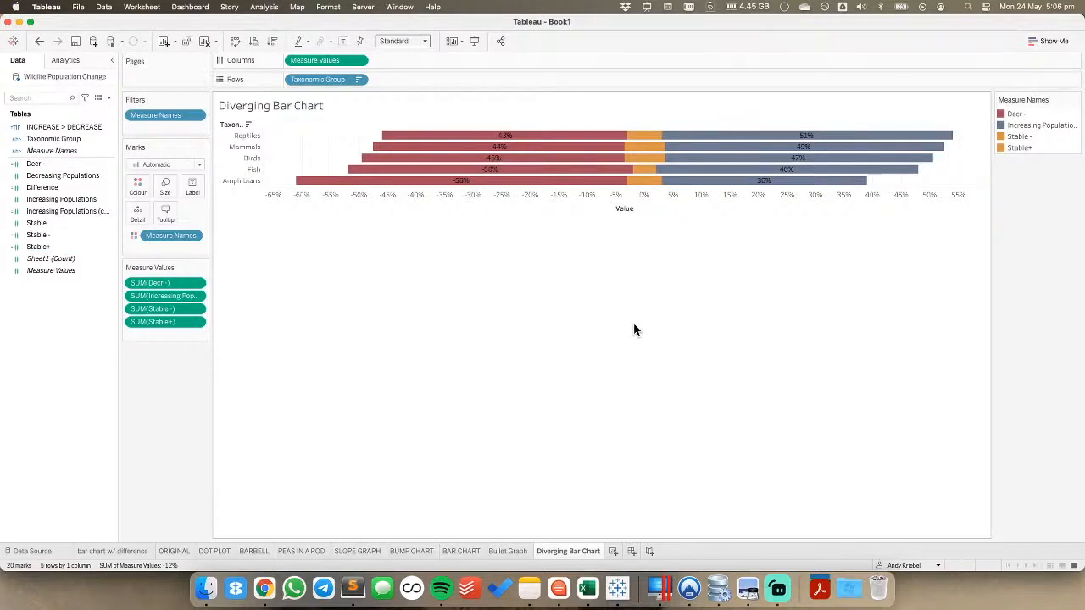
Enlarge the chart's cells to make the rows taller and the bars thicker
key("shift+super+b")
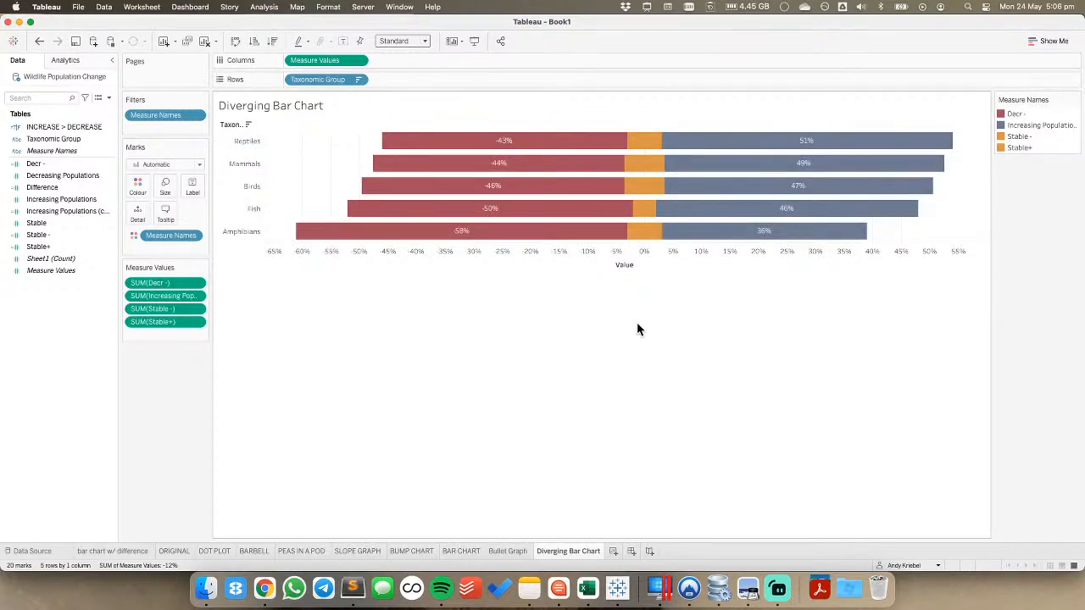
Add a constant line at value 0 on the Measure Values axis
left_click(68, 60)
left_click_drag(50, 96, 321, 134)
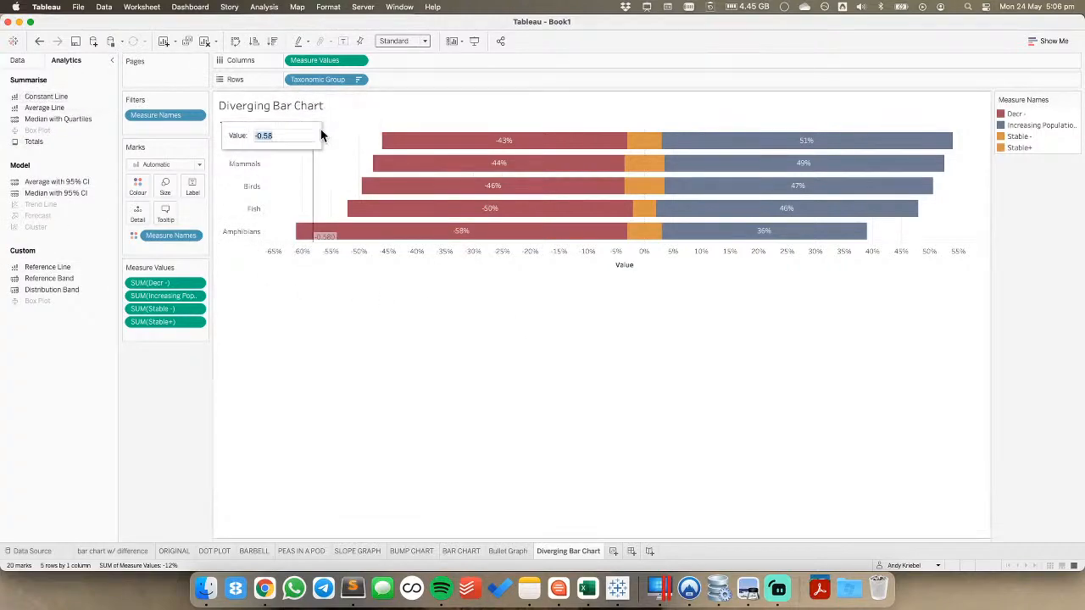
type("0")
key("Return")
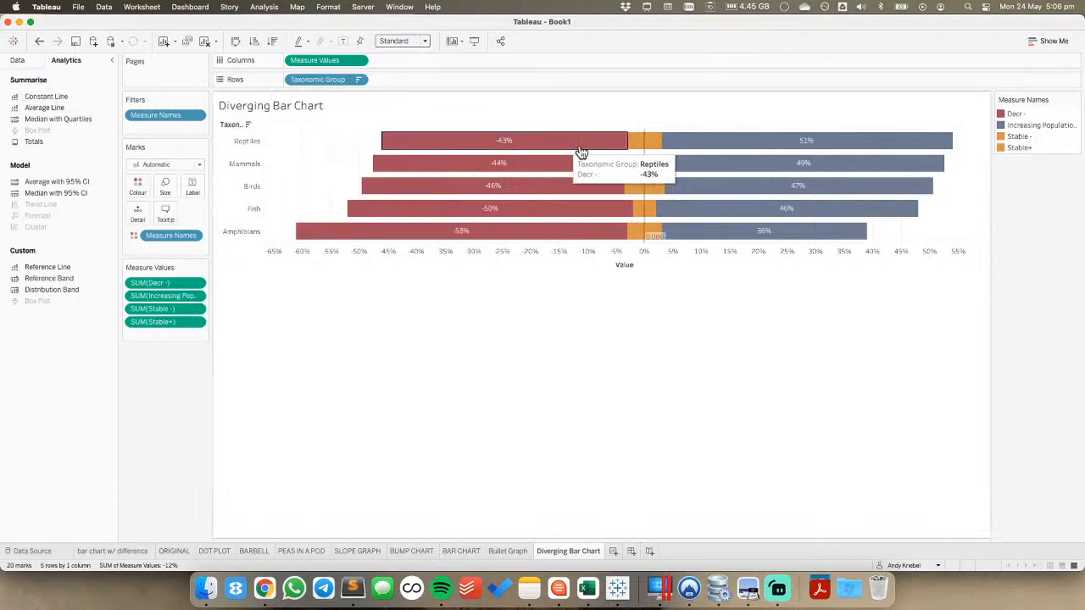
Format the zero constant line as solid black at full opacity and set its label shading to 0%
left_click(646, 158)
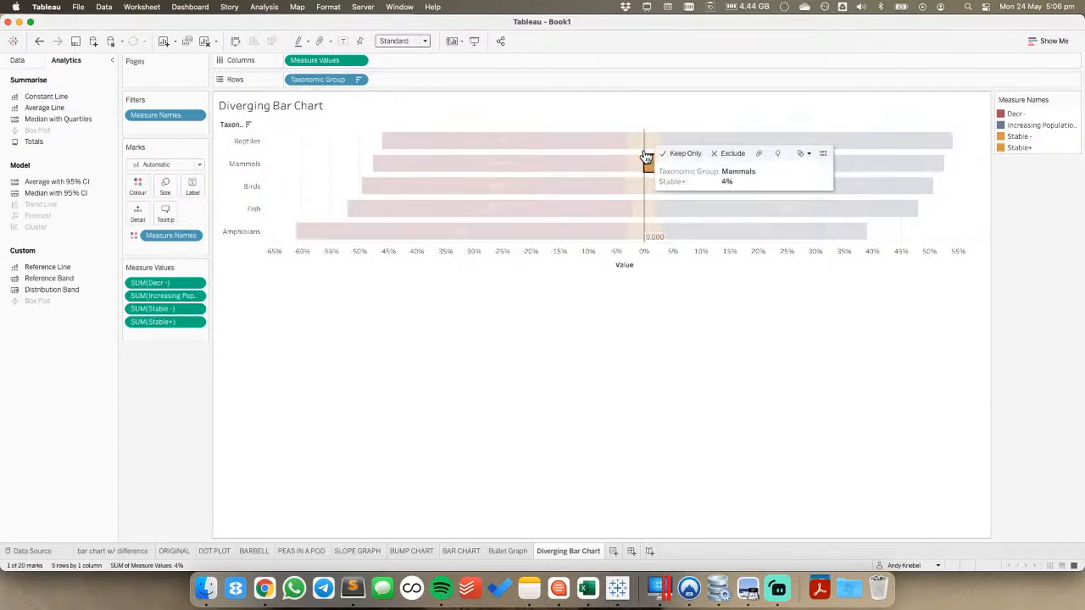
left_click(646, 158)
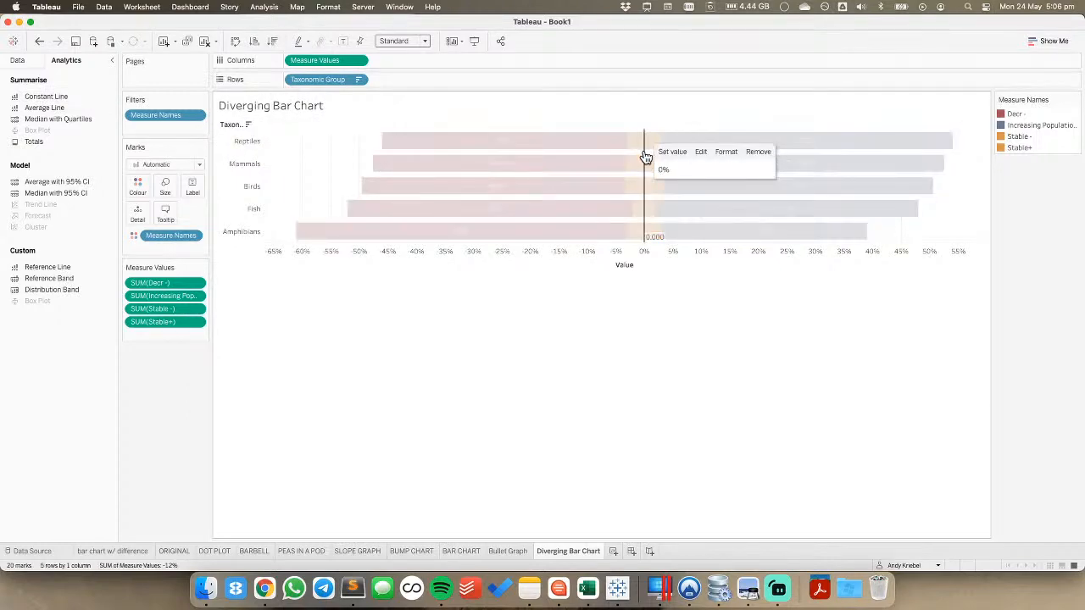
left_click(718, 152)
left_click(71, 98)
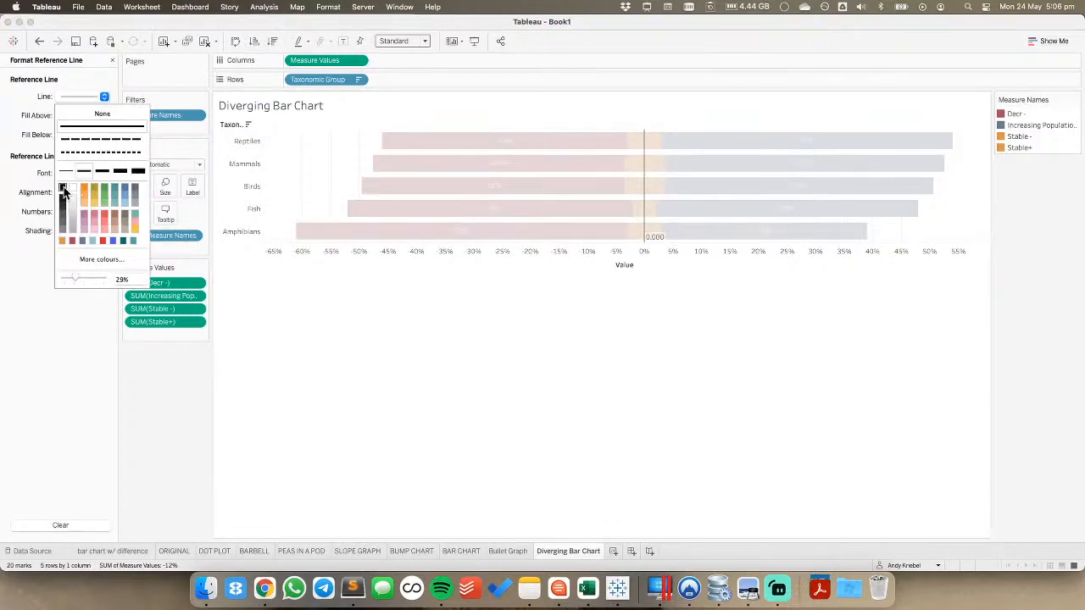
left_click_drag(75, 278, 108, 278)
left_click(26, 164)
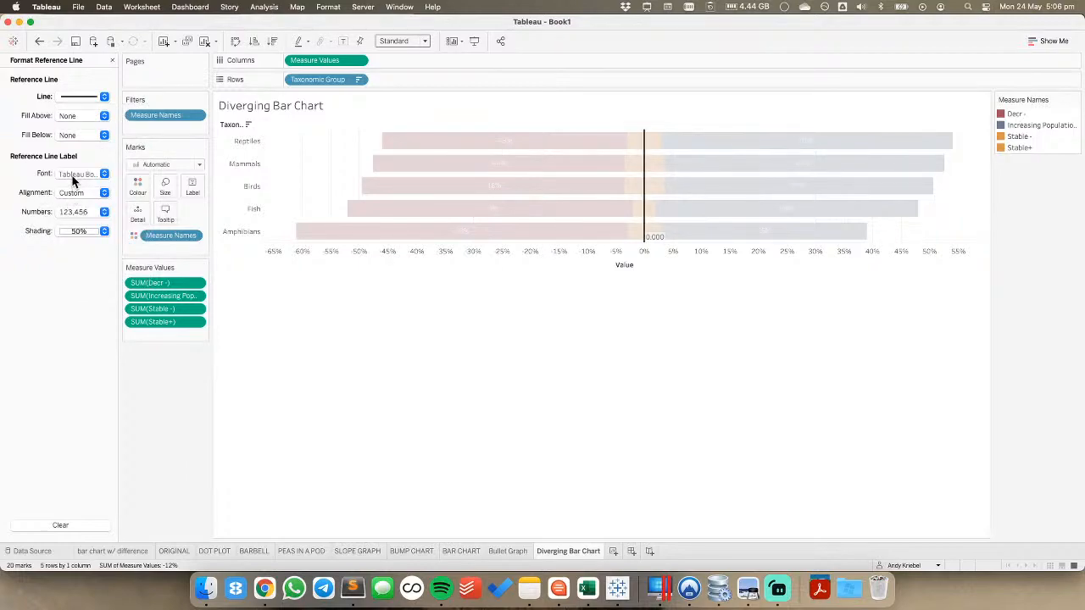
left_click(81, 231)
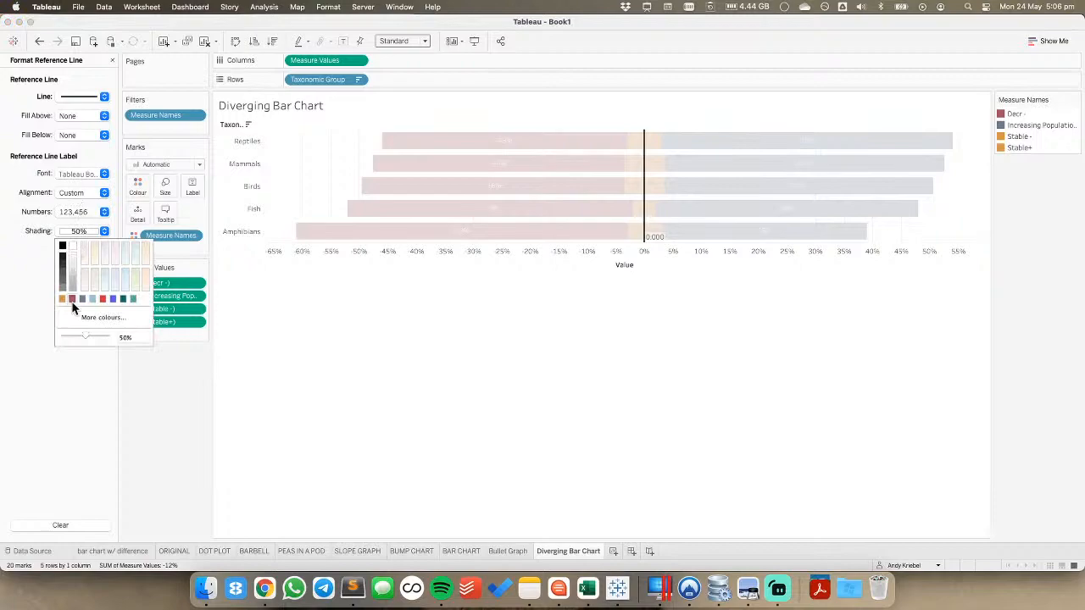
left_click(26, 329)
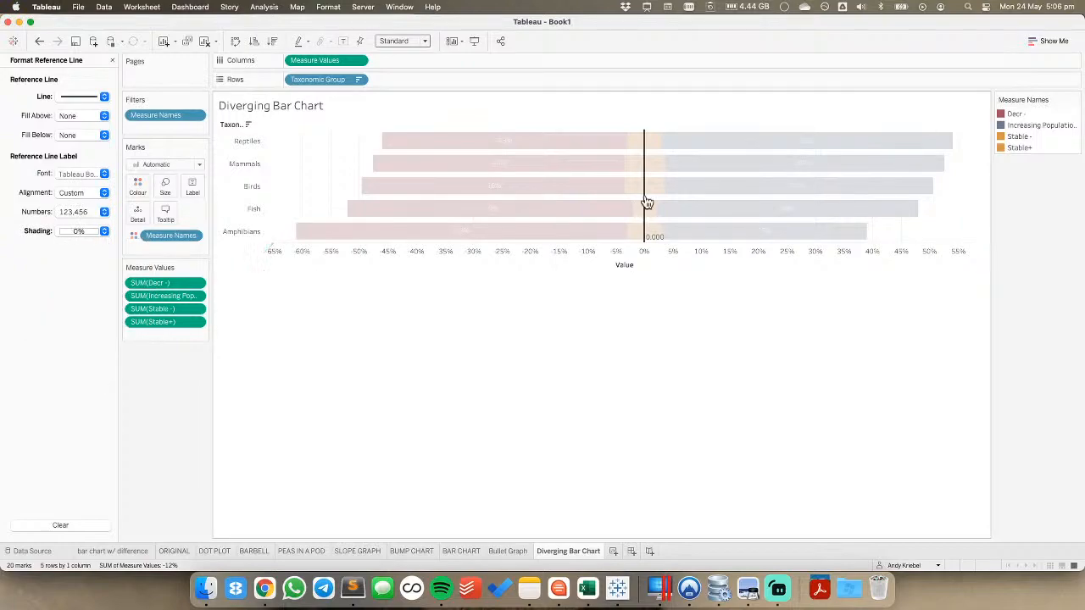
Edit the zero reference line so that both its label and its tooltip are set to None
left_click(646, 182)
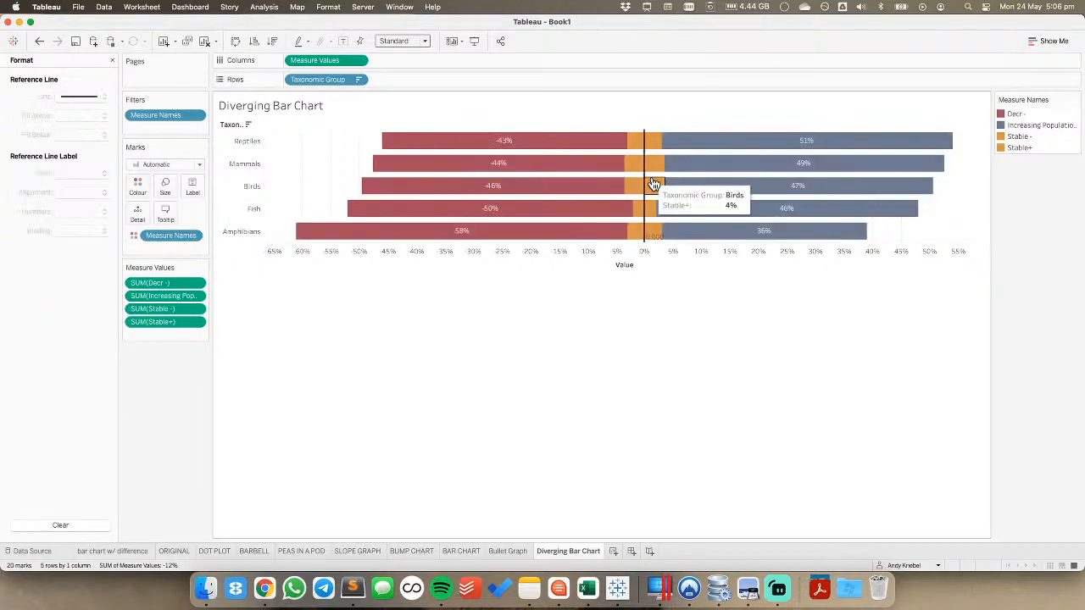
left_click(645, 182)
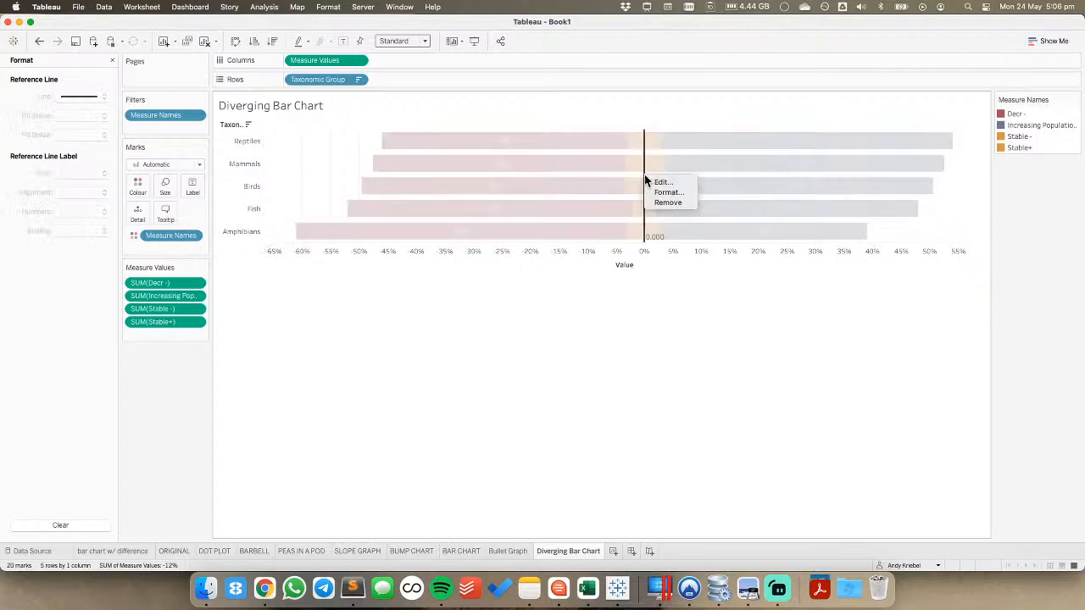
left_click(458, 246)
left_click(452, 239)
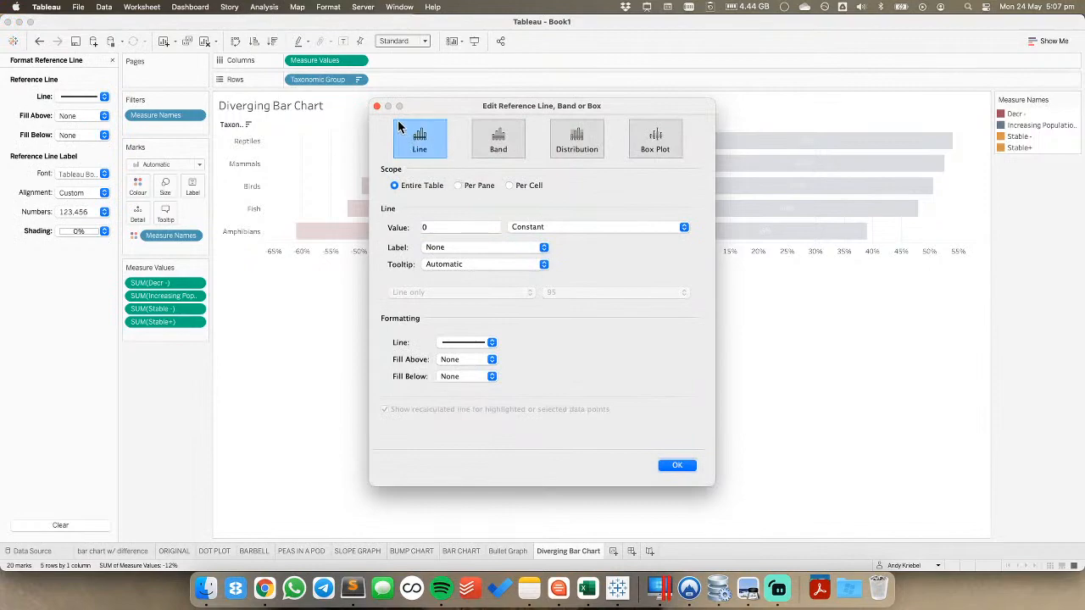
left_click(463, 264)
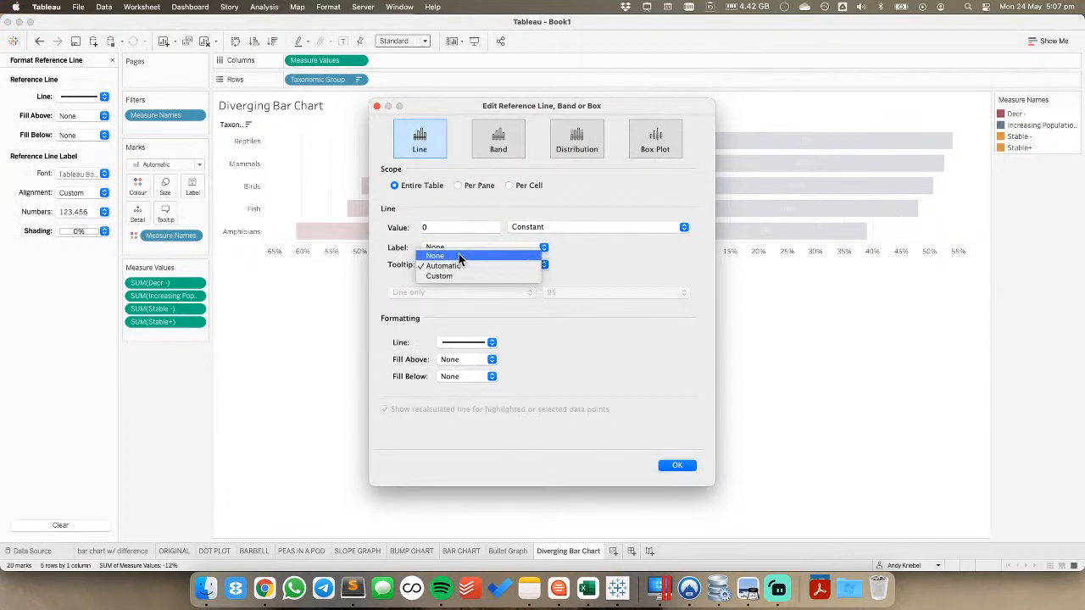
left_click(460, 255)
left_click(376, 106)
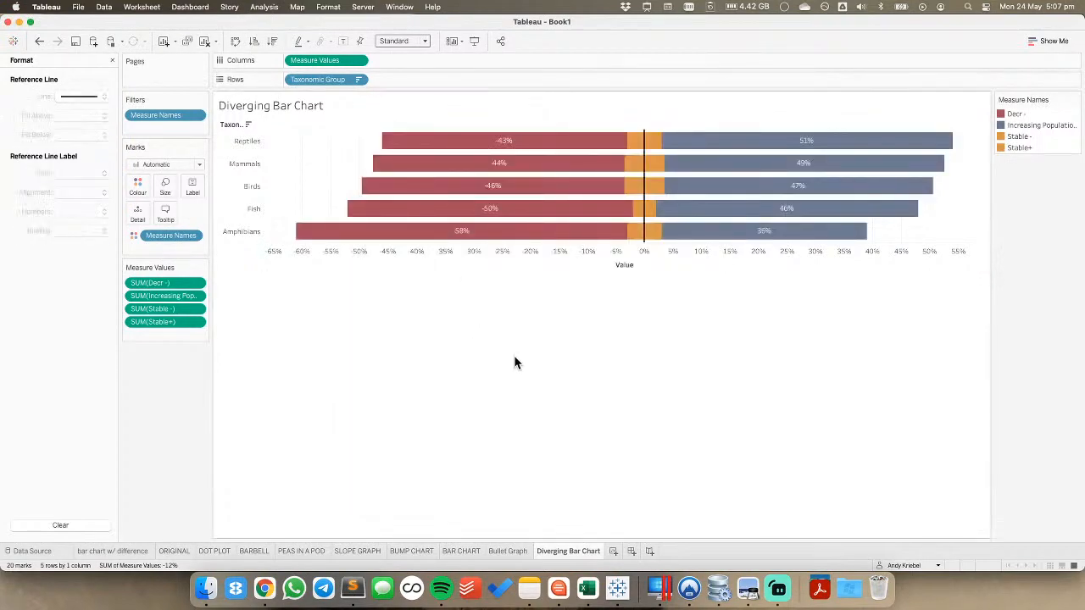
Make the chart rows taller and set the mark labels to 14 pt in a heavier typeface, then close the formatting options
key("super+Up")
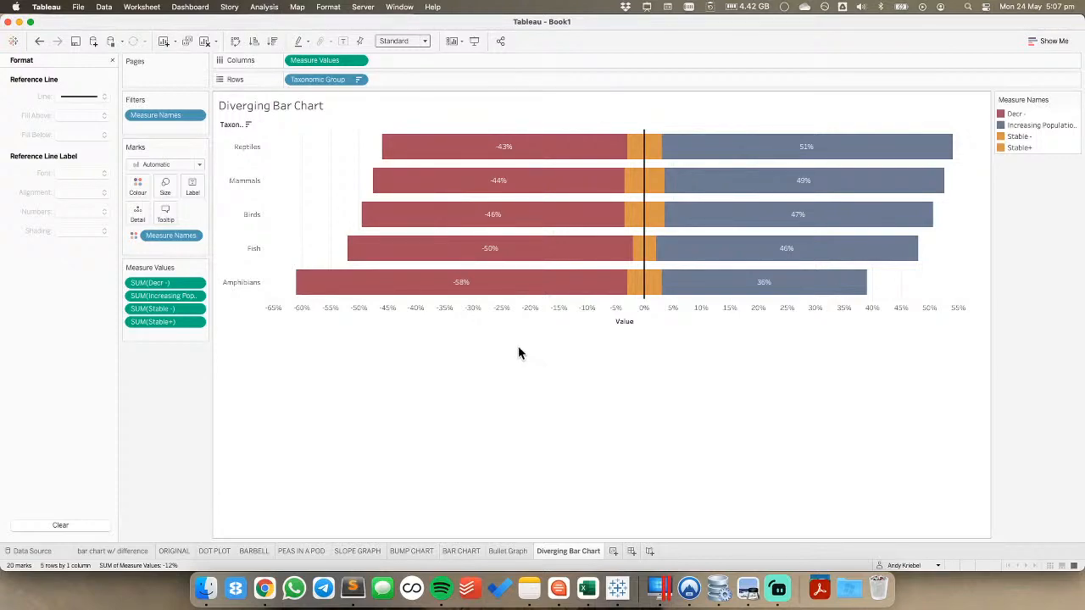
left_click(194, 187)
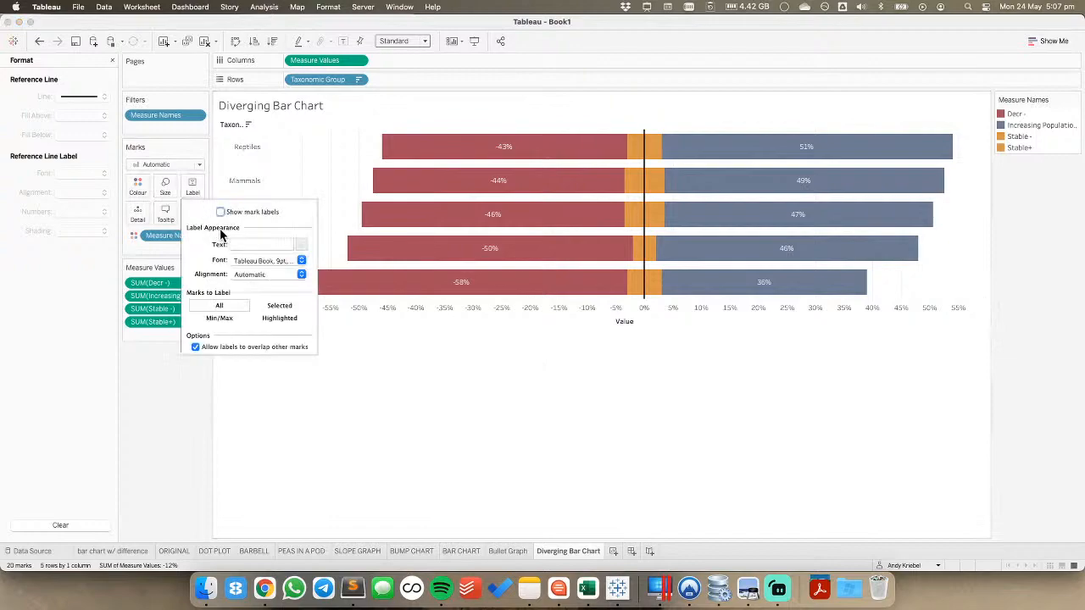
left_click(251, 260)
left_click(257, 295)
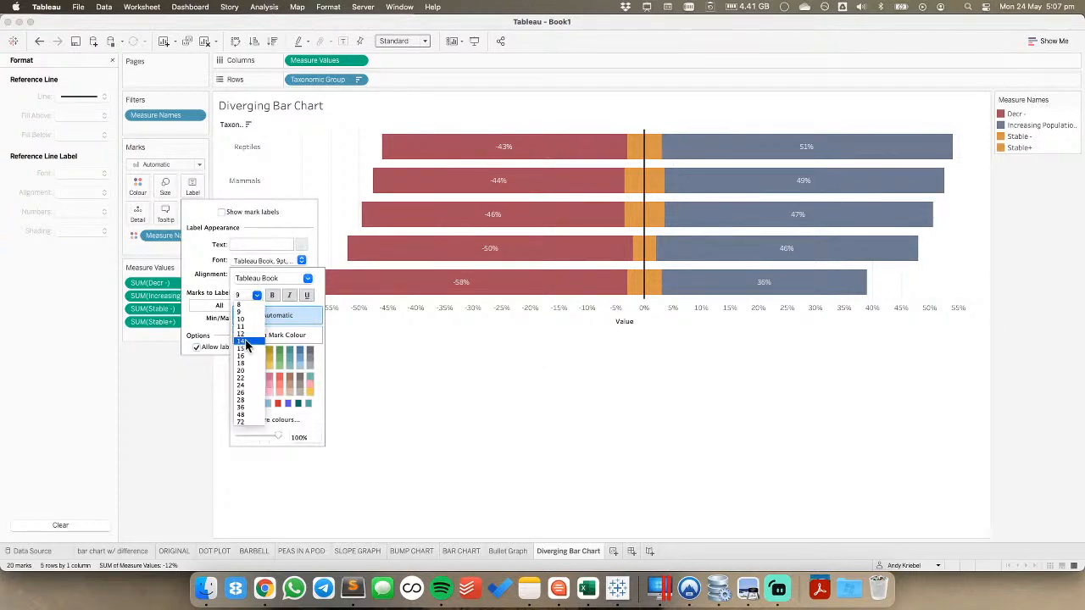
left_click(246, 346)
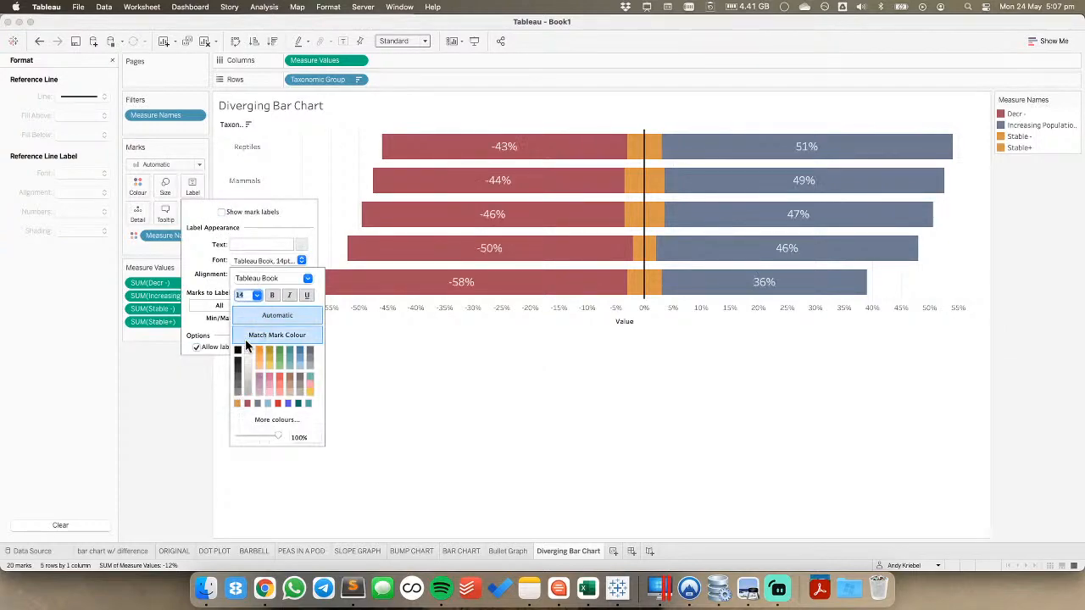
left_click(306, 278)
left_click(291, 304)
left_click(618, 380)
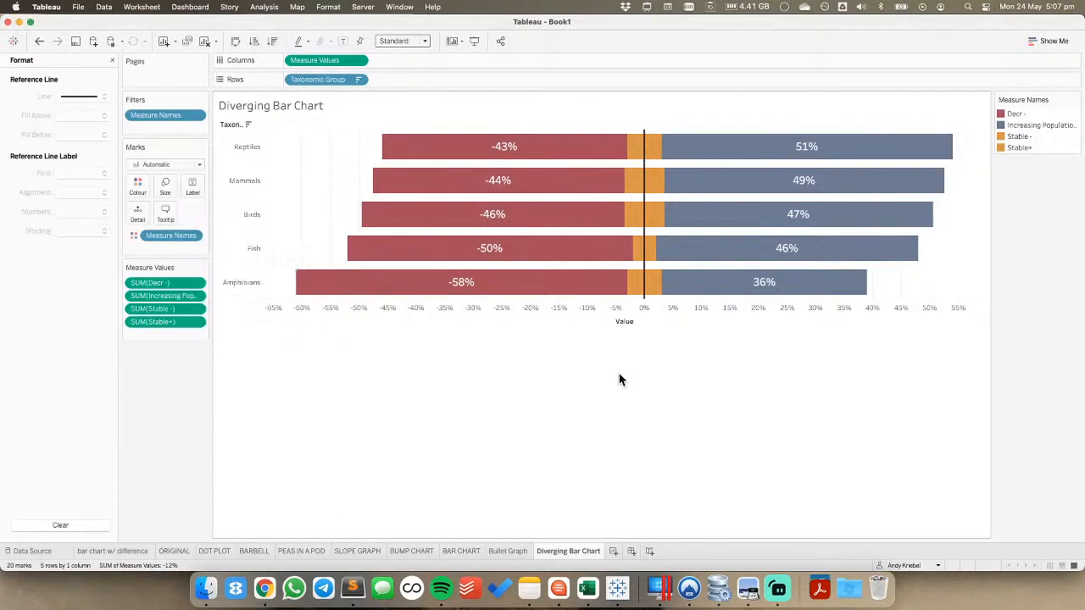
left_click(111, 62)
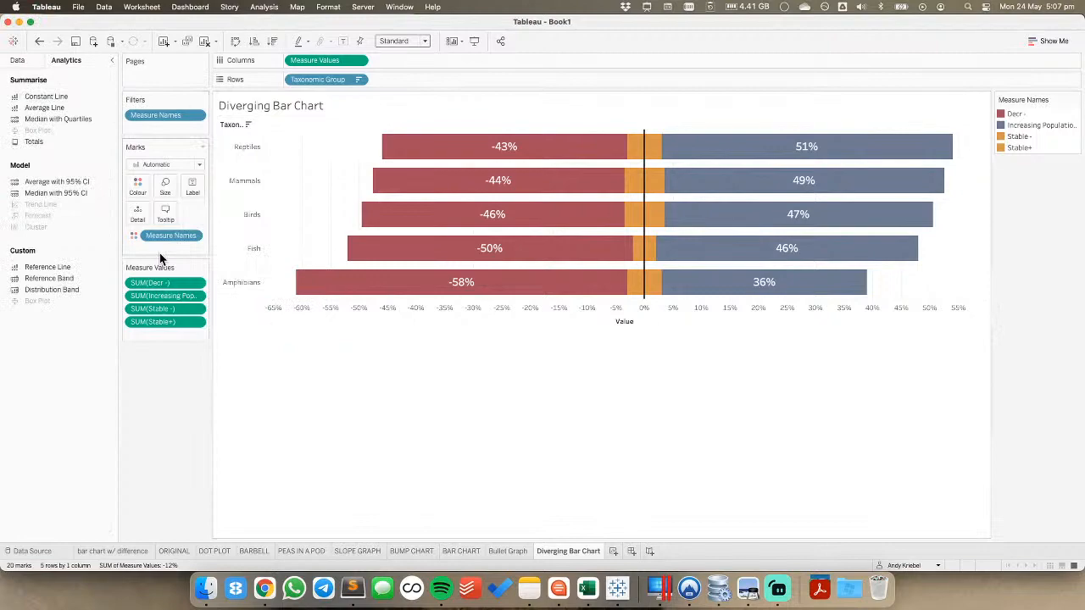
Set the default number format of Decr - to the custom format 0%;0% so its labels have no minus sign
left_click(15, 61)
right_click(47, 165)
mouse_move(109, 340)
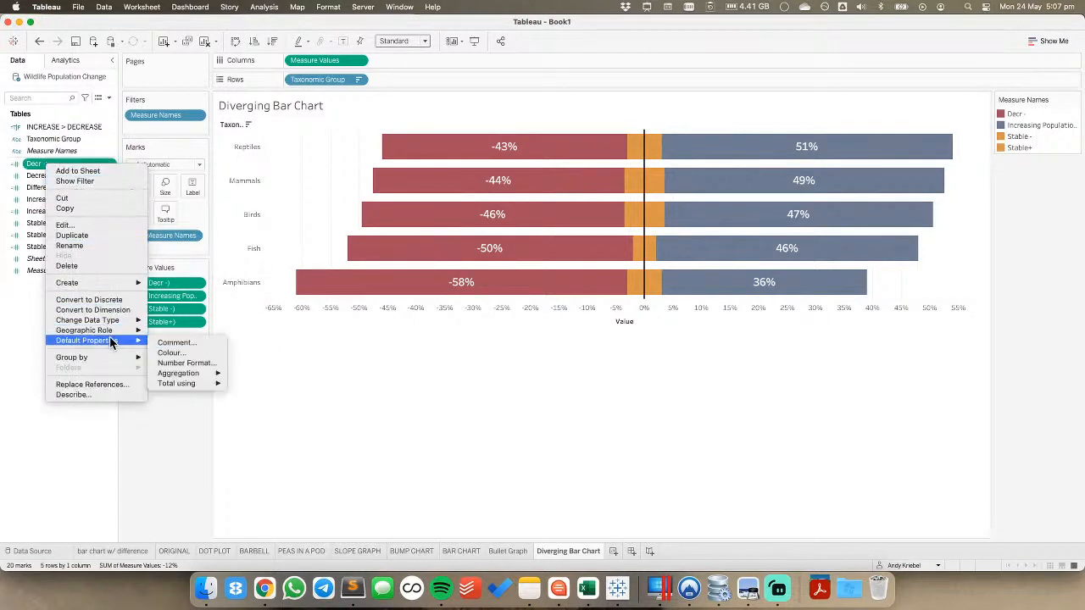
left_click(185, 364)
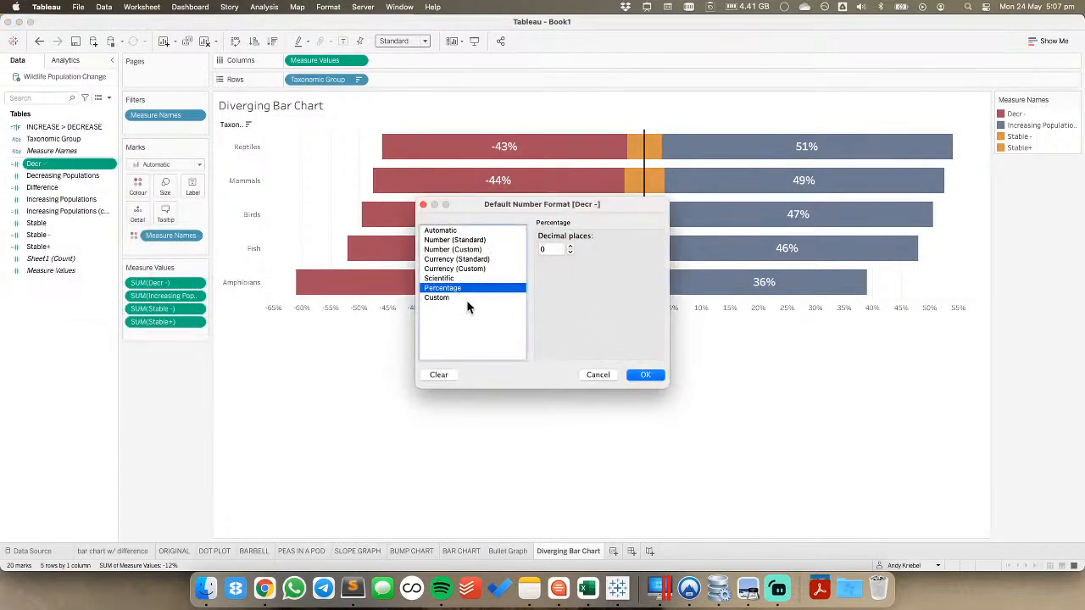
left_click(464, 298)
left_click(557, 249)
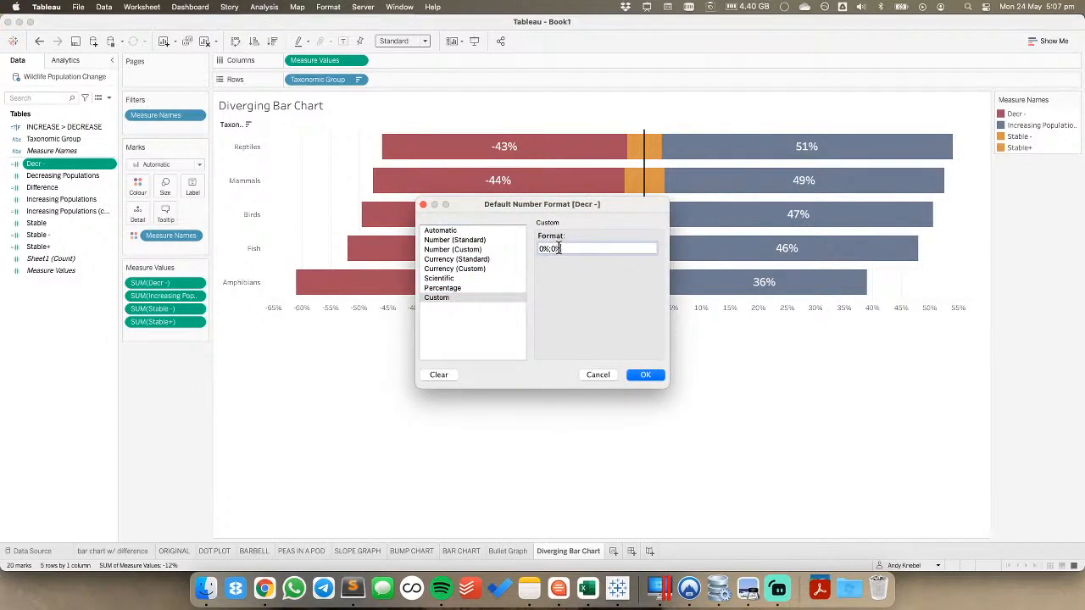
left_click(630, 375)
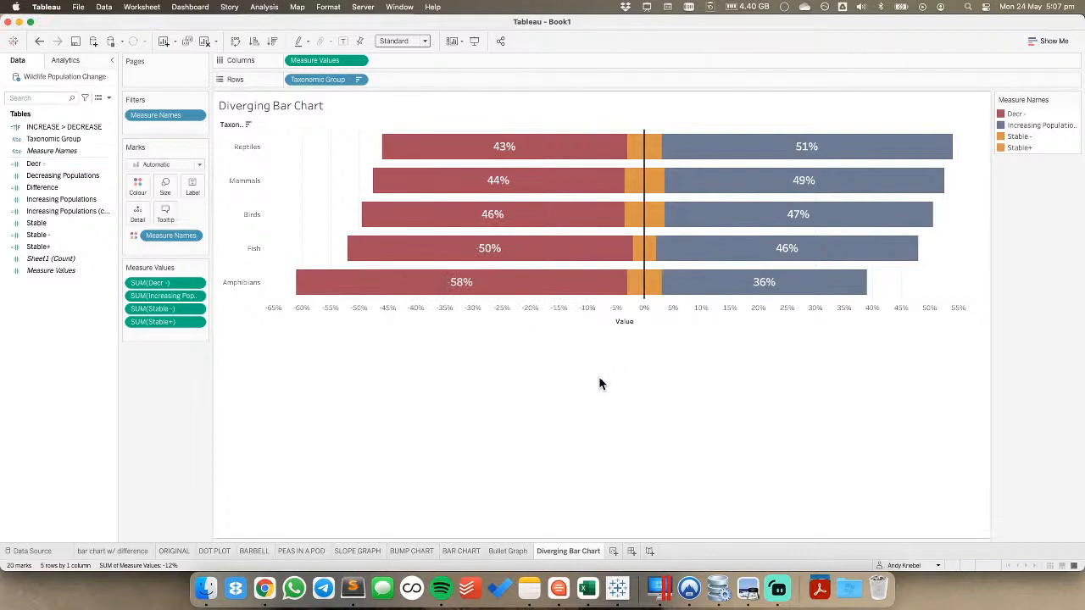
Hide the header of the horizontal Value axis
right_click(563, 310)
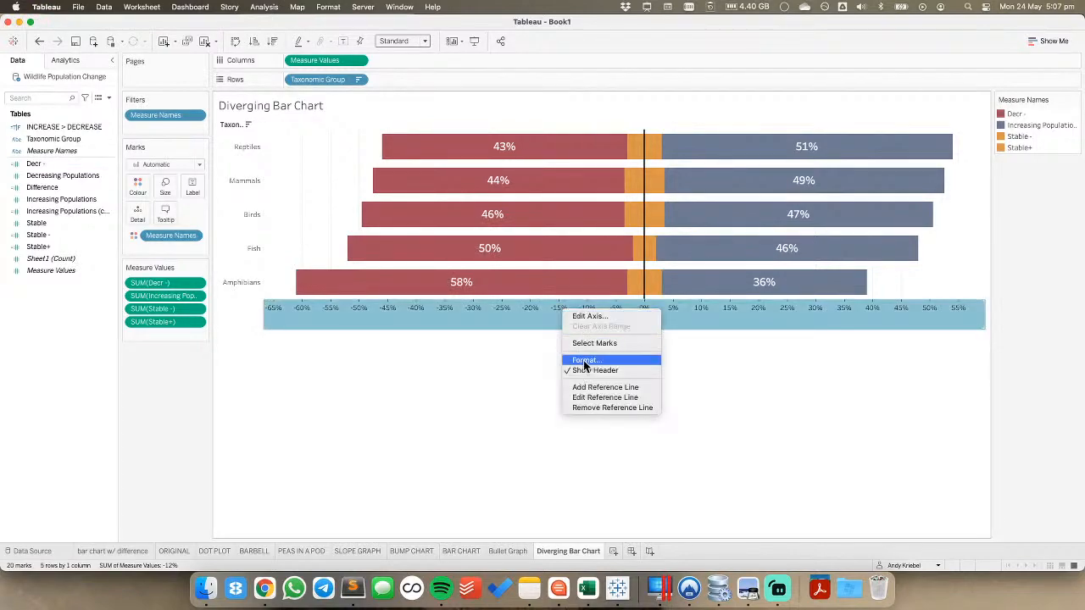
left_click(583, 371)
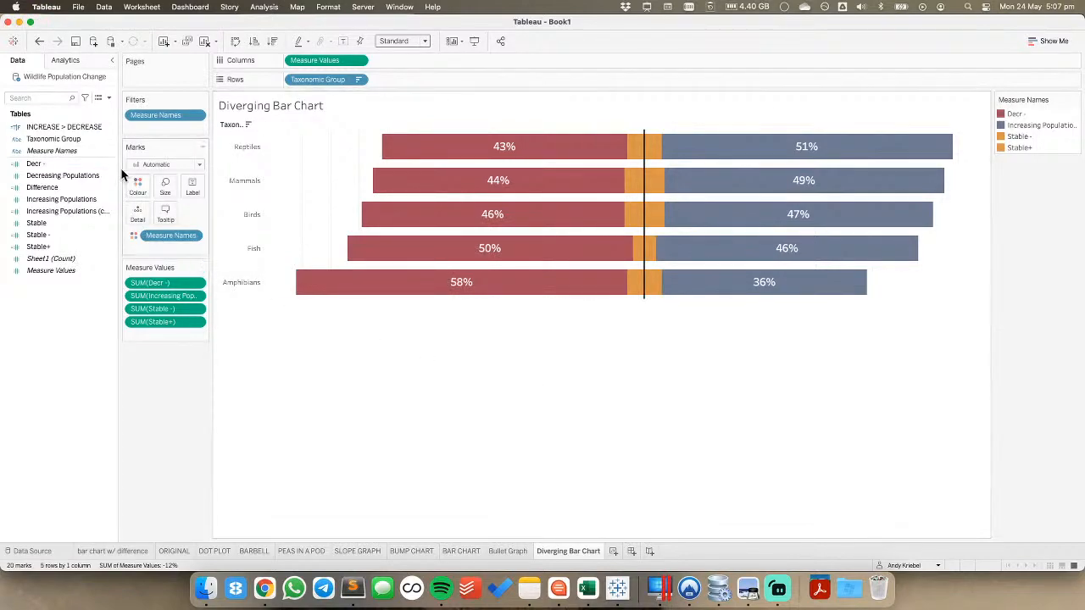
Add Decreasing Populations, Difference, Increasing Populations and Stable to the marks' tooltip
left_click(51, 199)
left_click(51, 176, "super")
left_click(49, 186, "super")
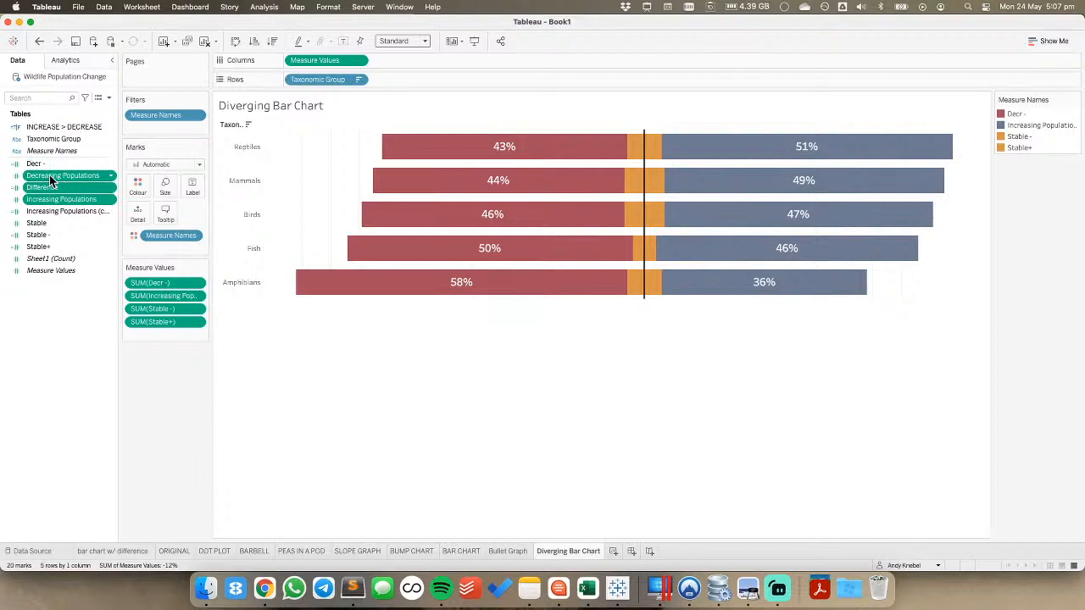
left_click(44, 225, "super")
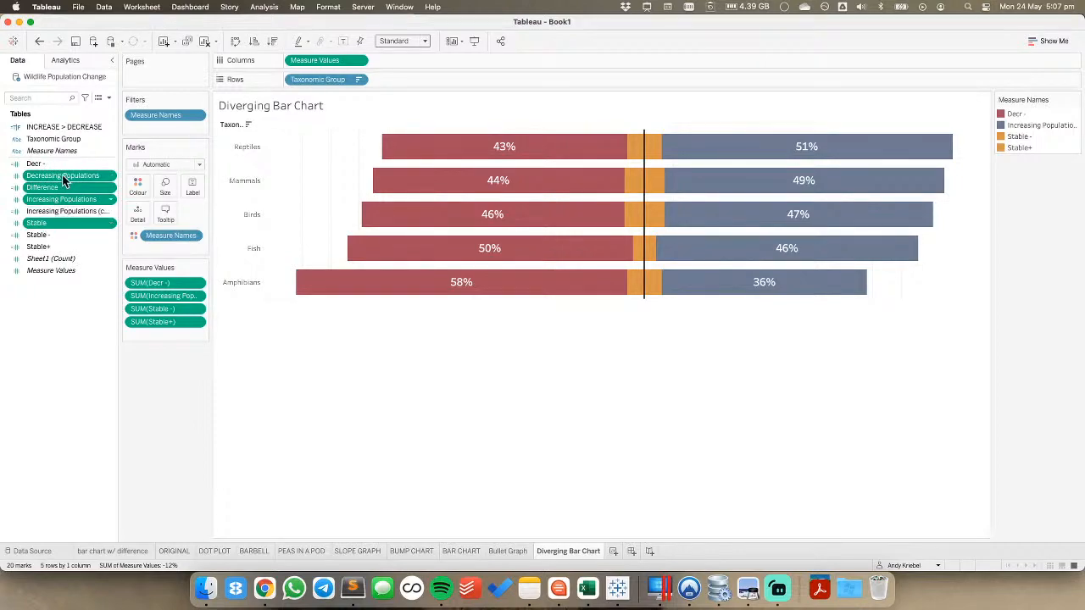
left_click_drag(60, 173, 166, 212)
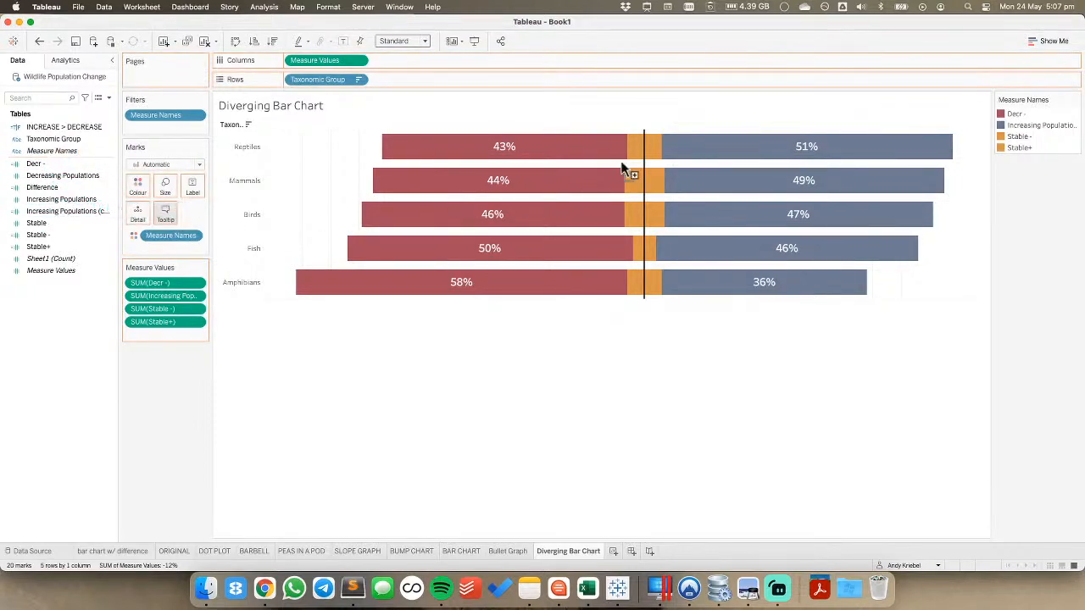
left_click(357, 60)
left_click(334, 138)
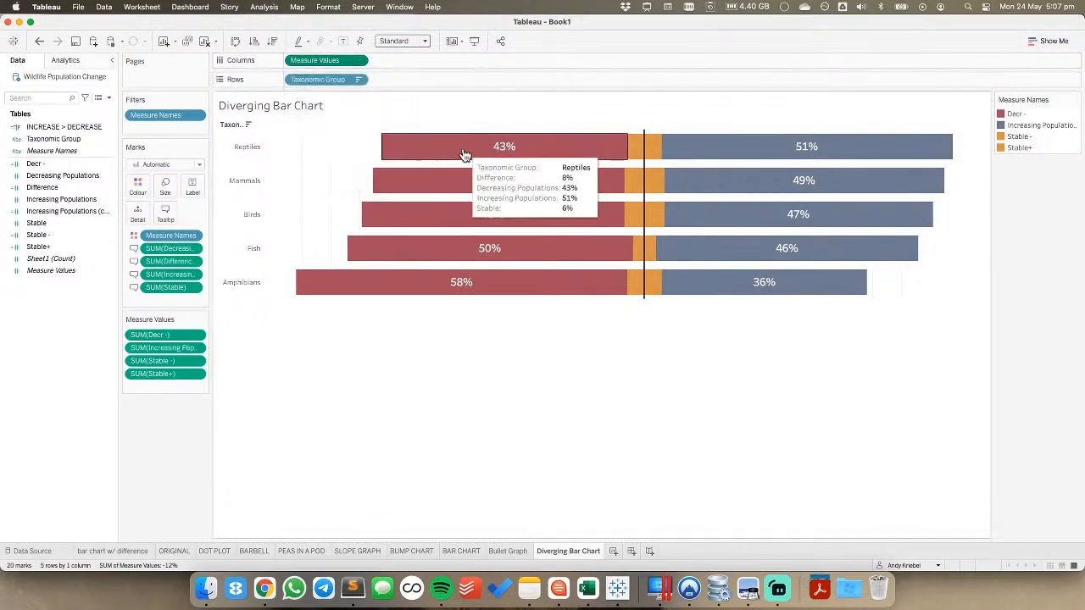
Edit the tooltip text to remove the "Taxonomic Group:" caption, leaving only the field value on the first line
left_click(166, 212)
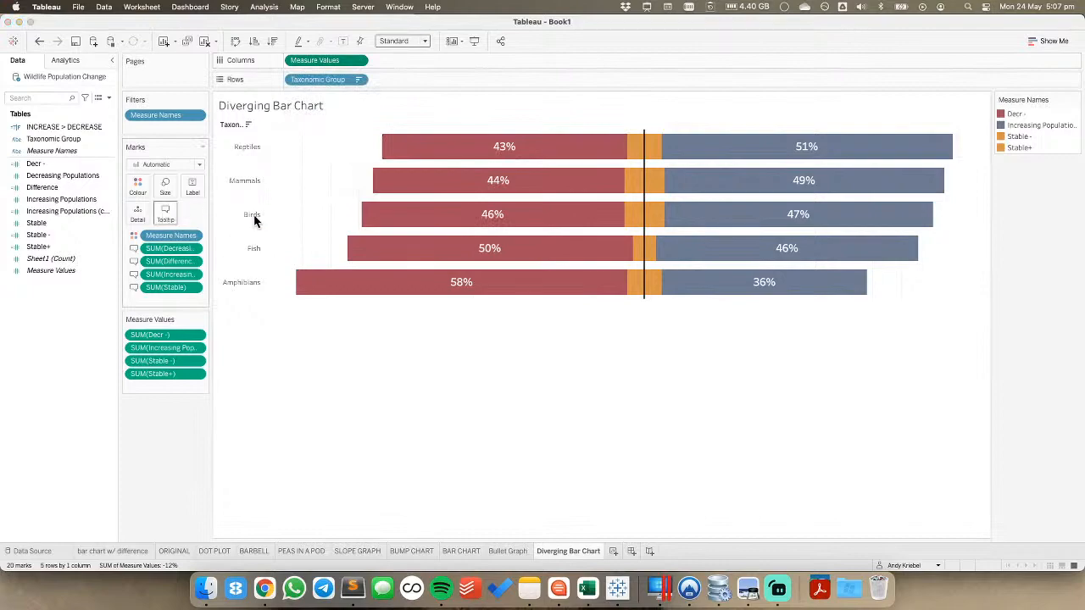
triple_click(465, 225)
key("BackSpace")
left_click_drag(449, 227, 382, 219)
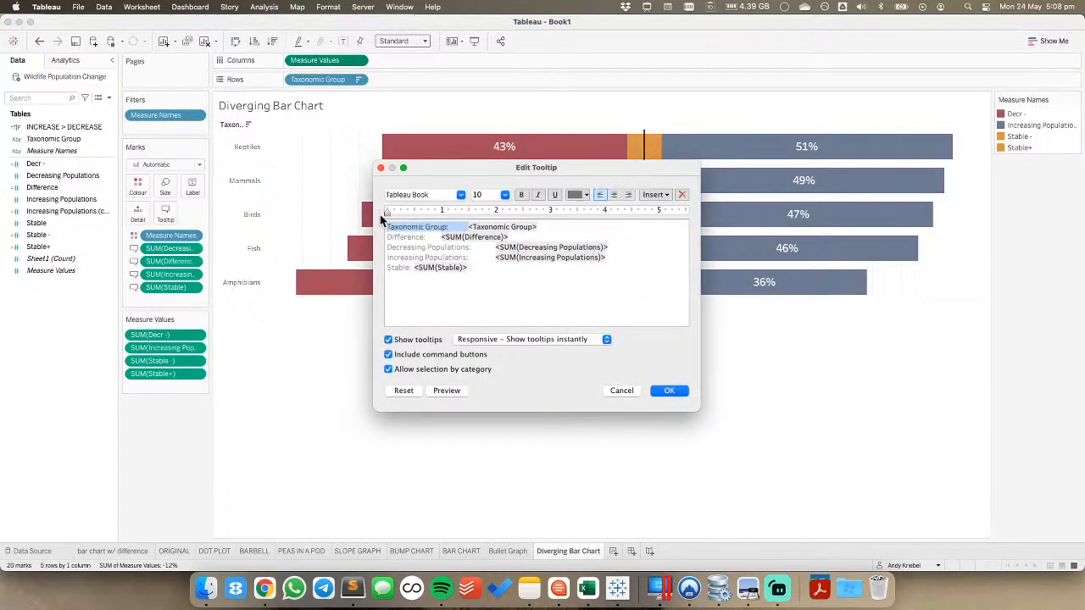
key("BackSpace")
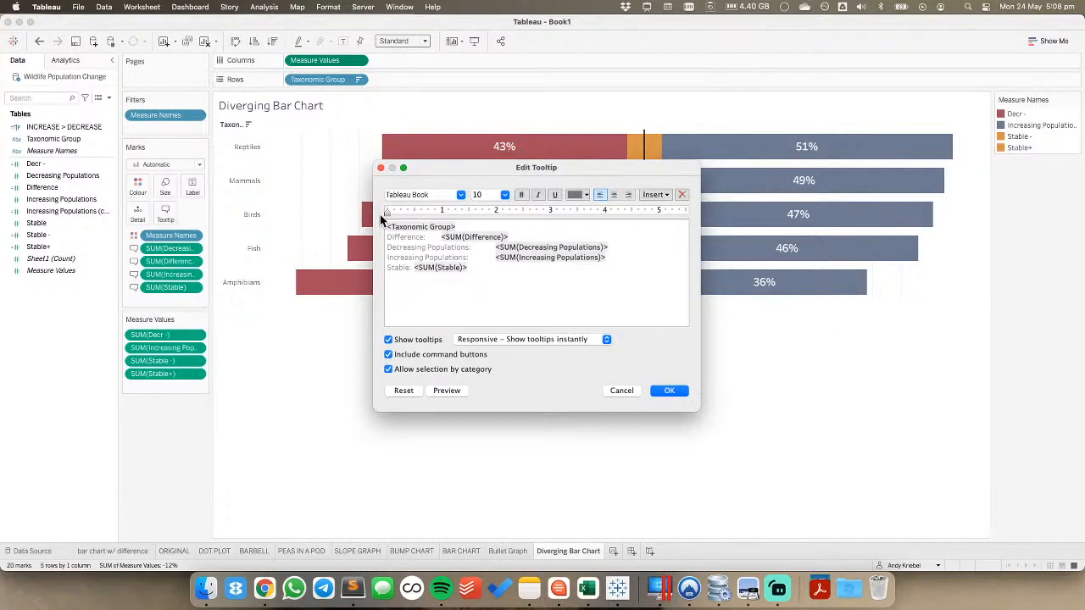
Move the Decreasing Populations line to the end of the tooltip, below Stable, and apply the tooltip changes
key("shift+Down")
key("shift+Up")
key("shift+Up")
key("cmd+c")
key("BackSpace")
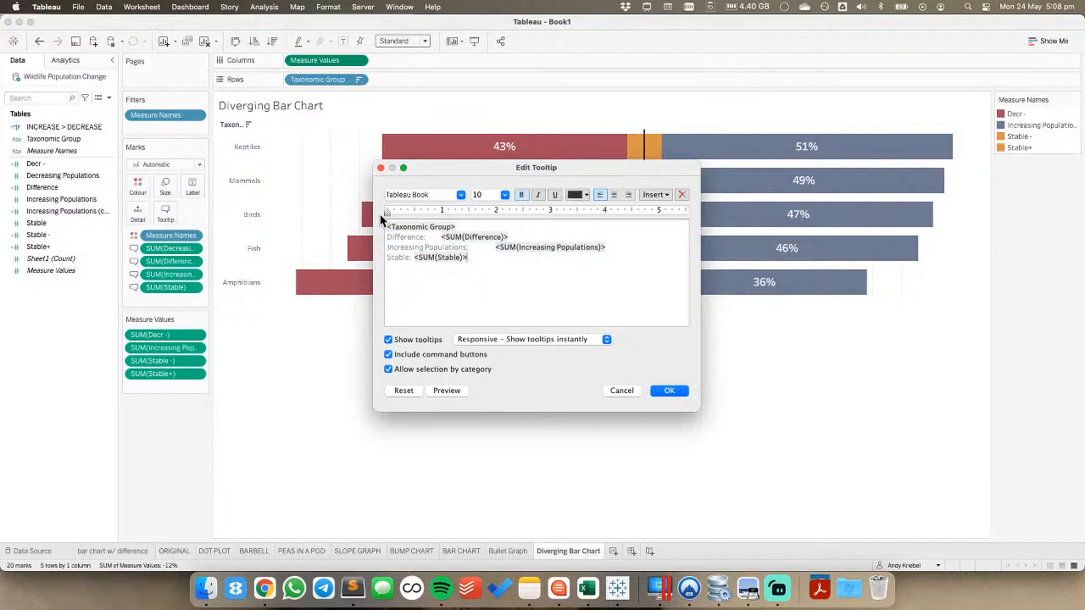
key("cmd+v")
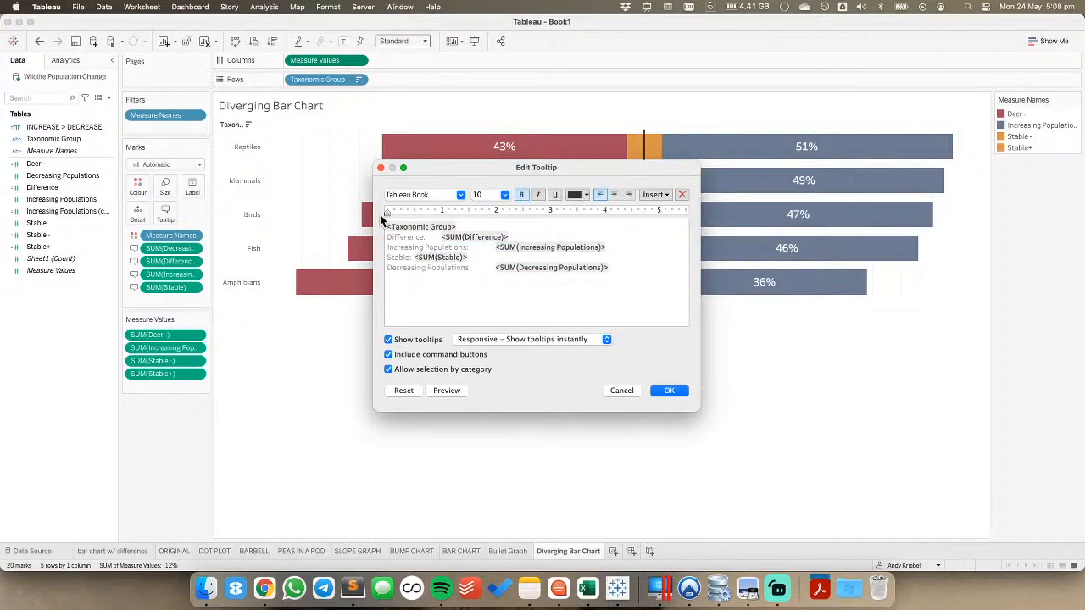
left_click(669, 391)
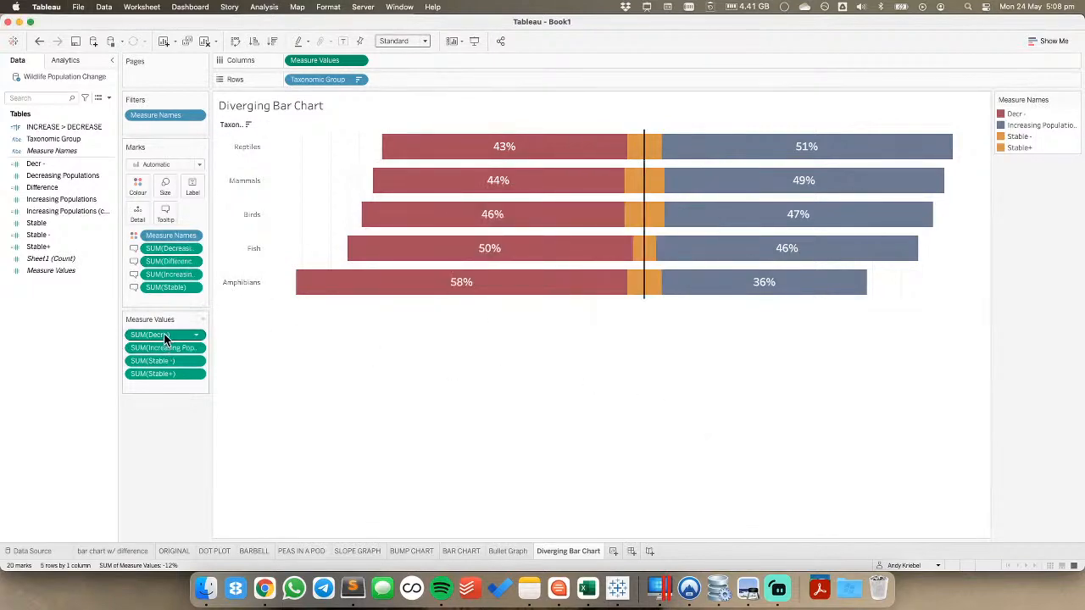
left_click_drag(162, 250, 263, 254)
mouse_move(465, 157)
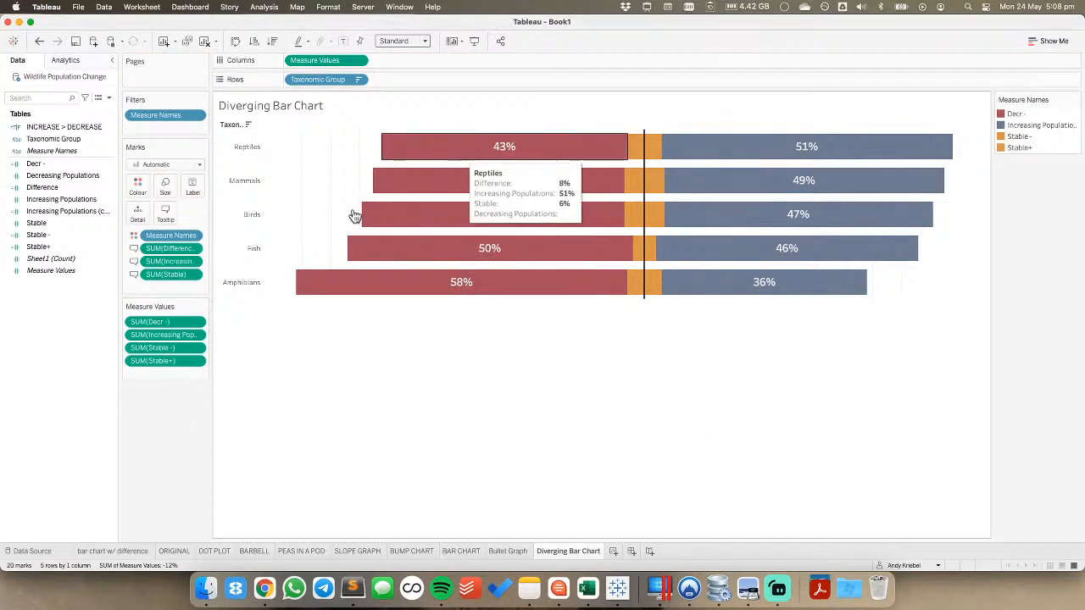
left_click(170, 214)
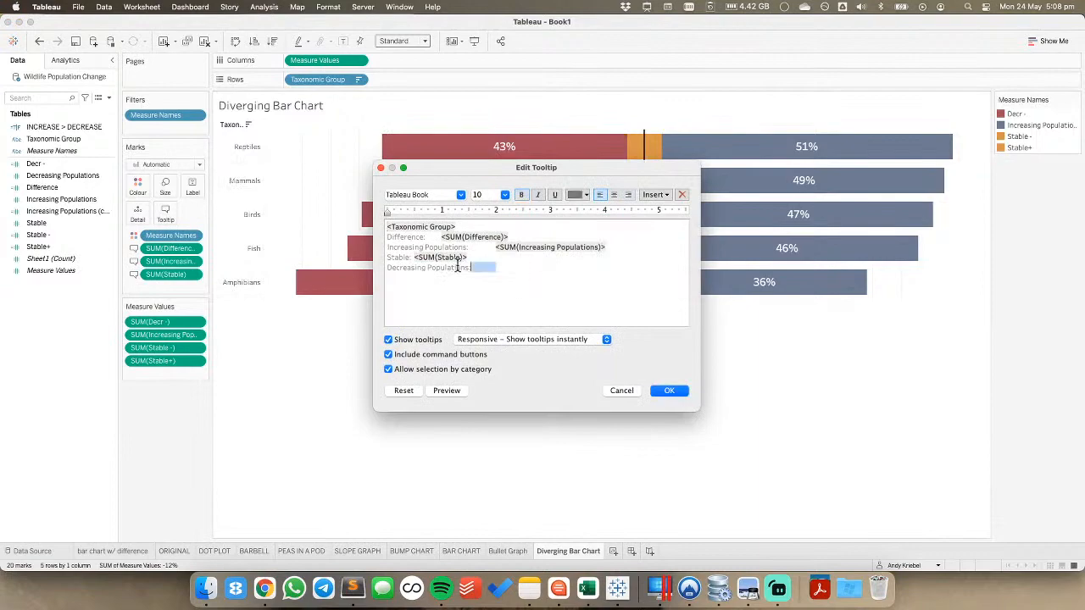
left_click_drag(458, 267, 342, 264)
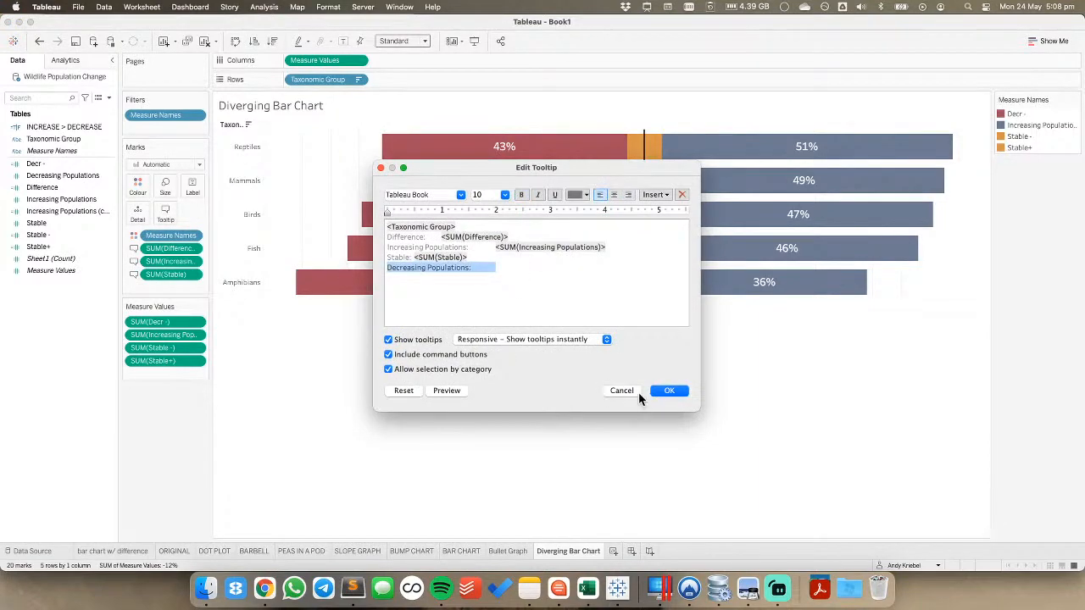
left_click(668, 391)
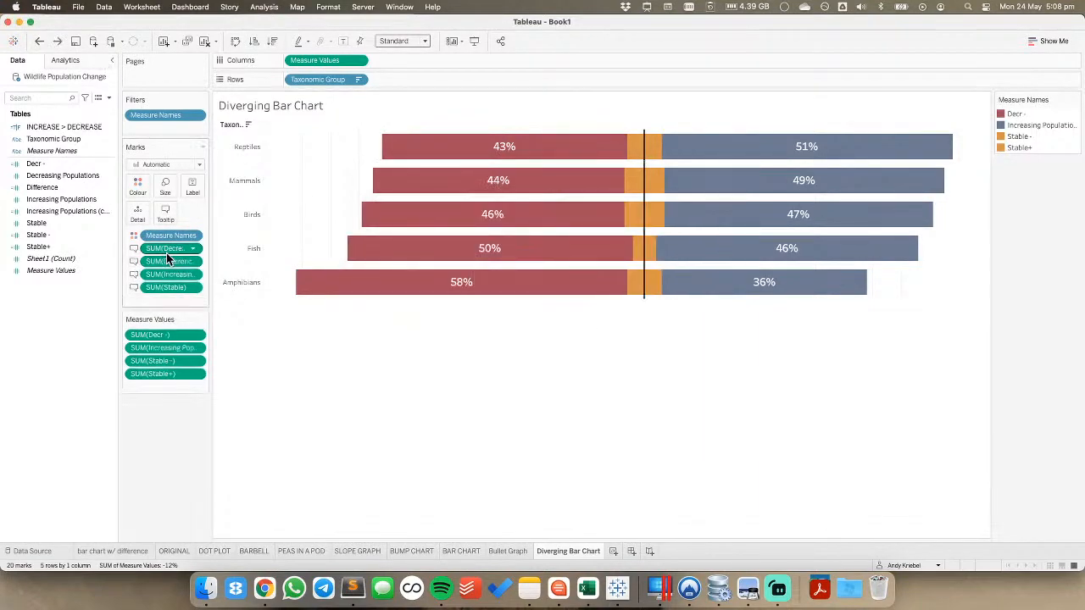
Remove the Difference field from the marks, delete its line from the tooltip text and apply the tooltip changes
left_click_drag(178, 268, 51, 307)
left_click(166, 213)
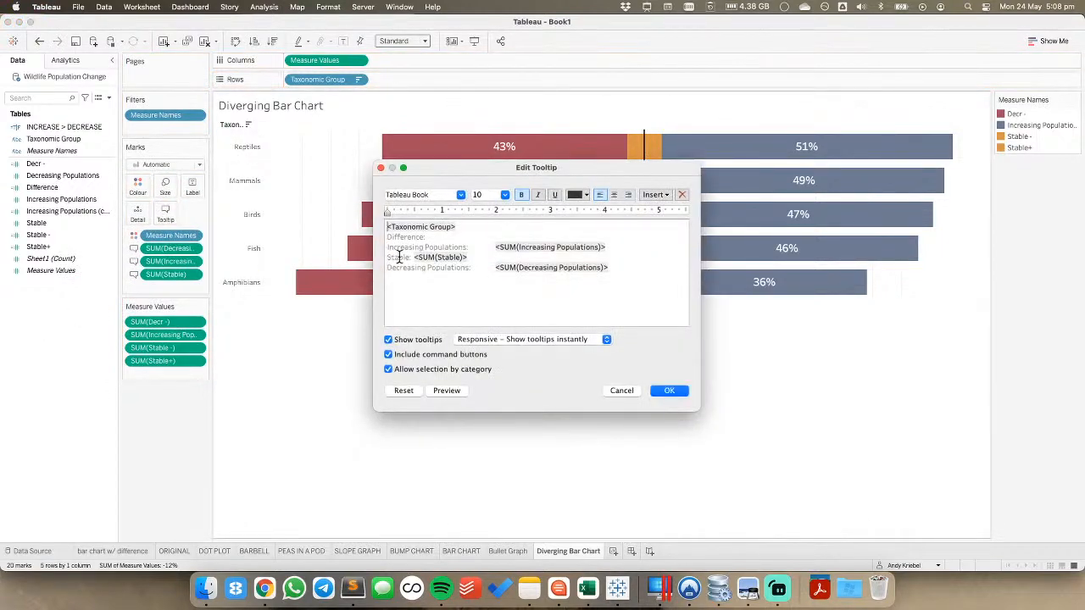
triple_click(441, 238)
key("BackSpace")
key("BackSpace")
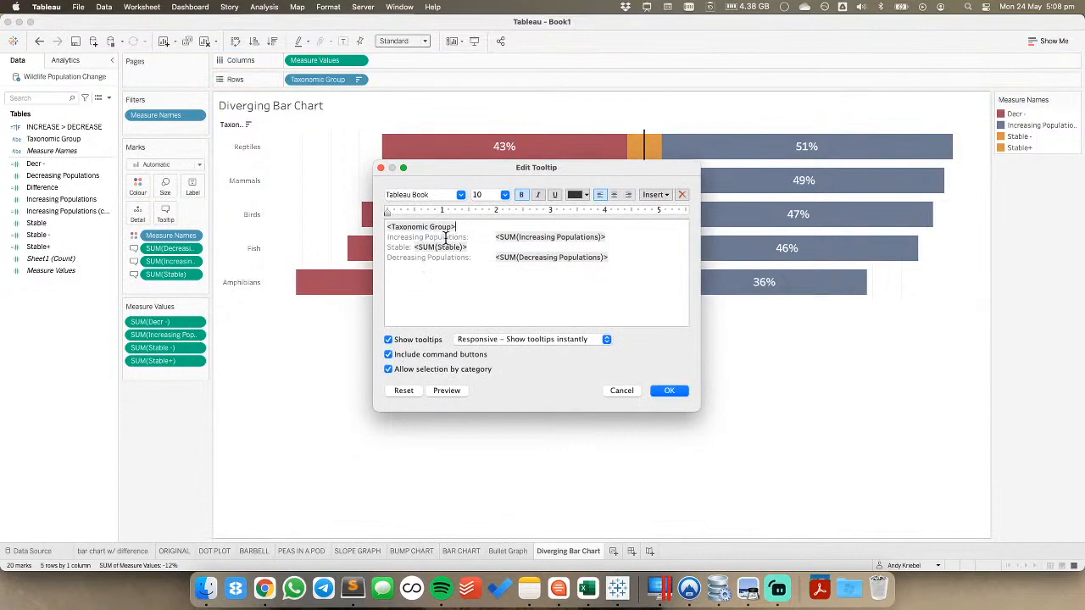
left_click(669, 391)
mouse_move(467, 143)
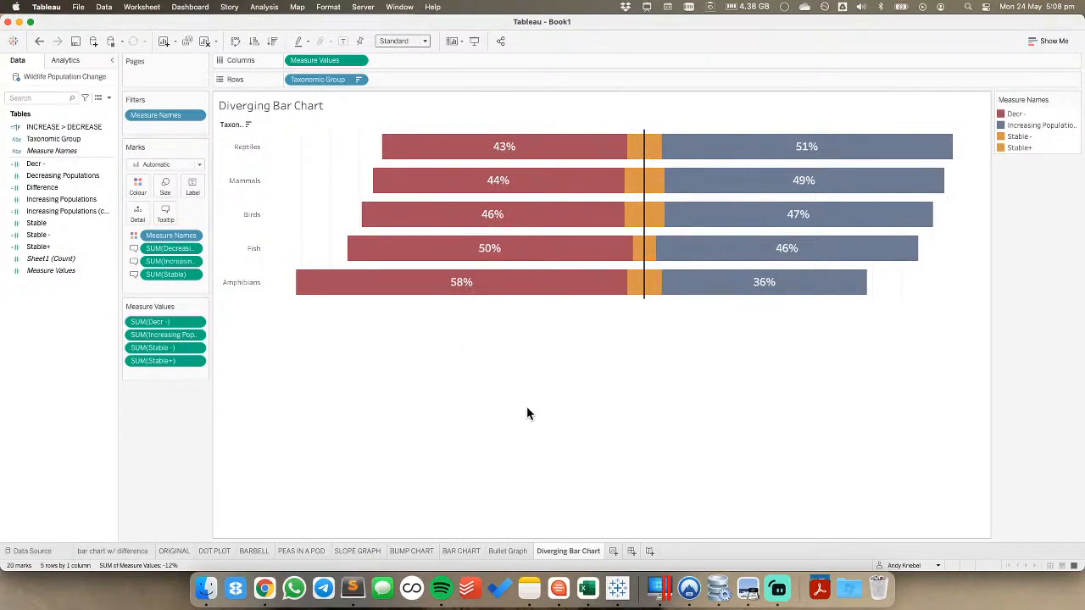
Switch to Chrome and look through the image search results for "spine chart data visualization"
left_click(264, 594)
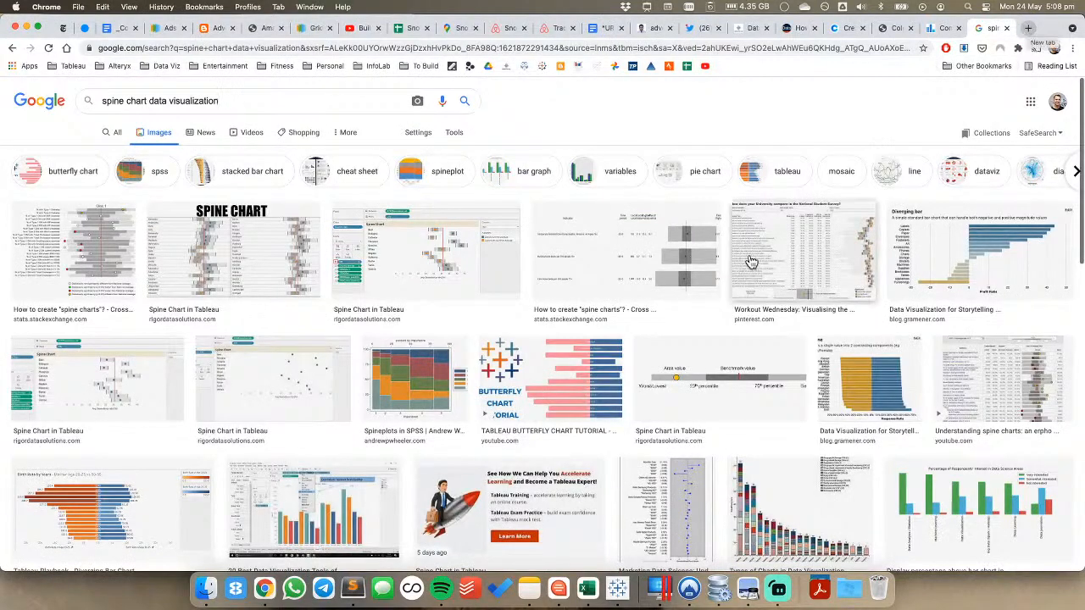
scroll(644, 246, "down", 5)
scroll(644, 246, "down", 5)
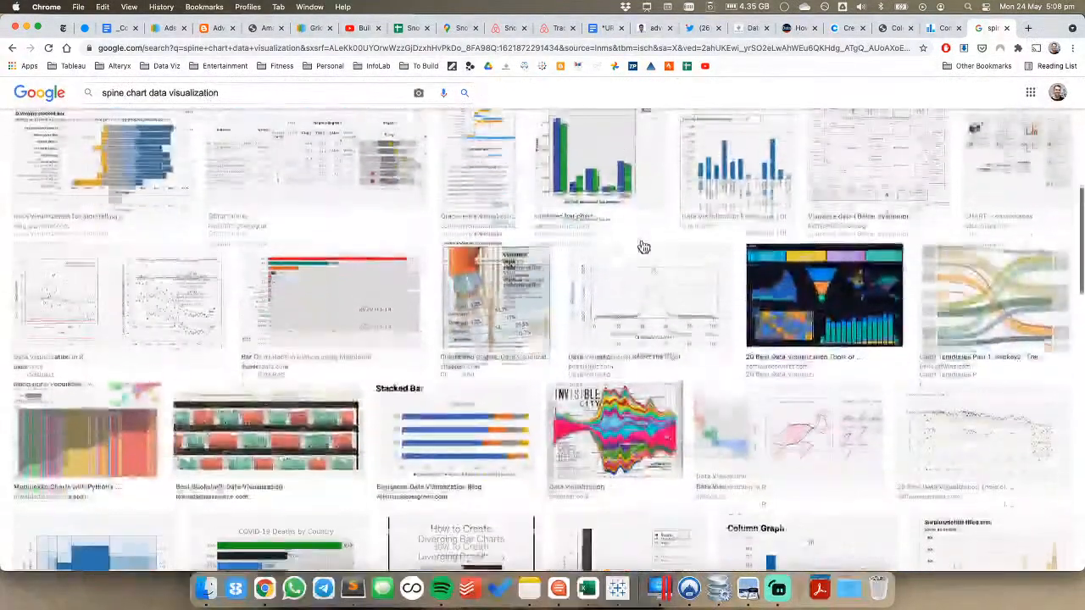
scroll(645, 246, "down", 5)
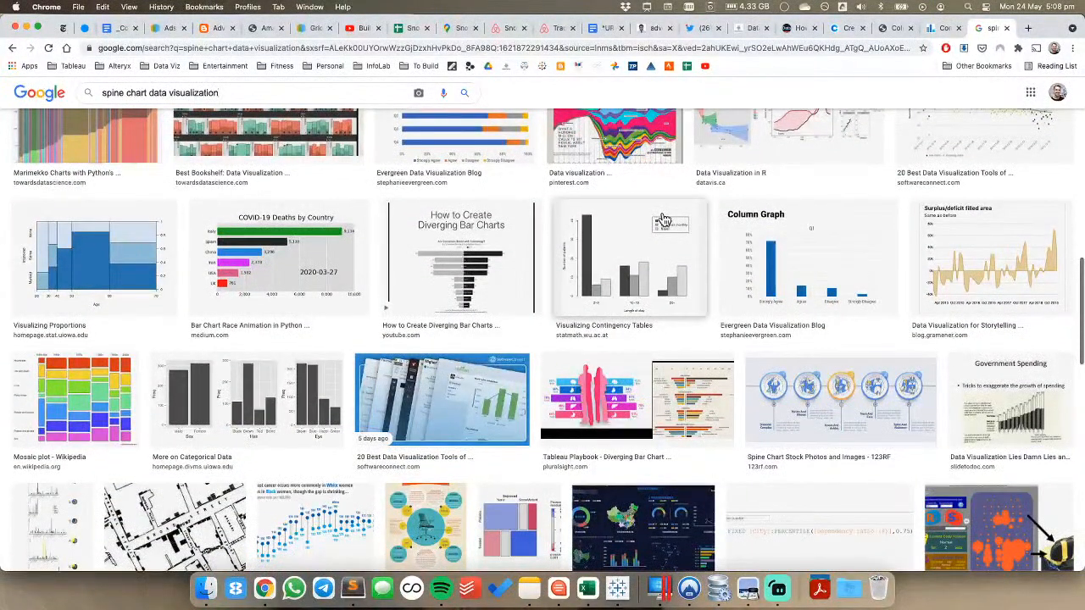
Examine the Relationships and Range chart categories in The Data Visualisation Catalogue for a matching chart type
key("ctrl+shift+Tab")
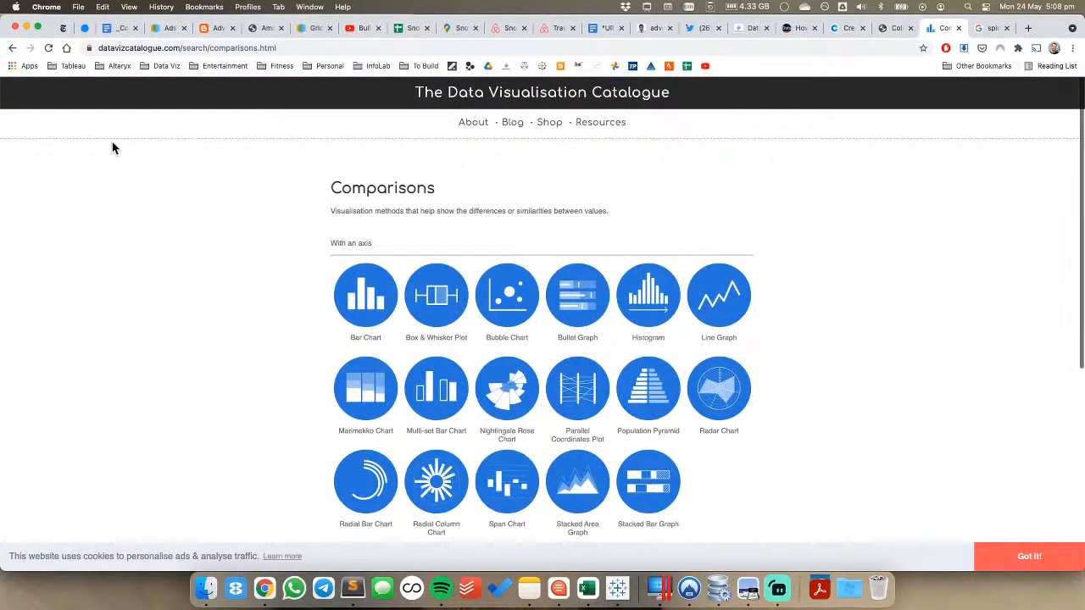
left_click(12, 48)
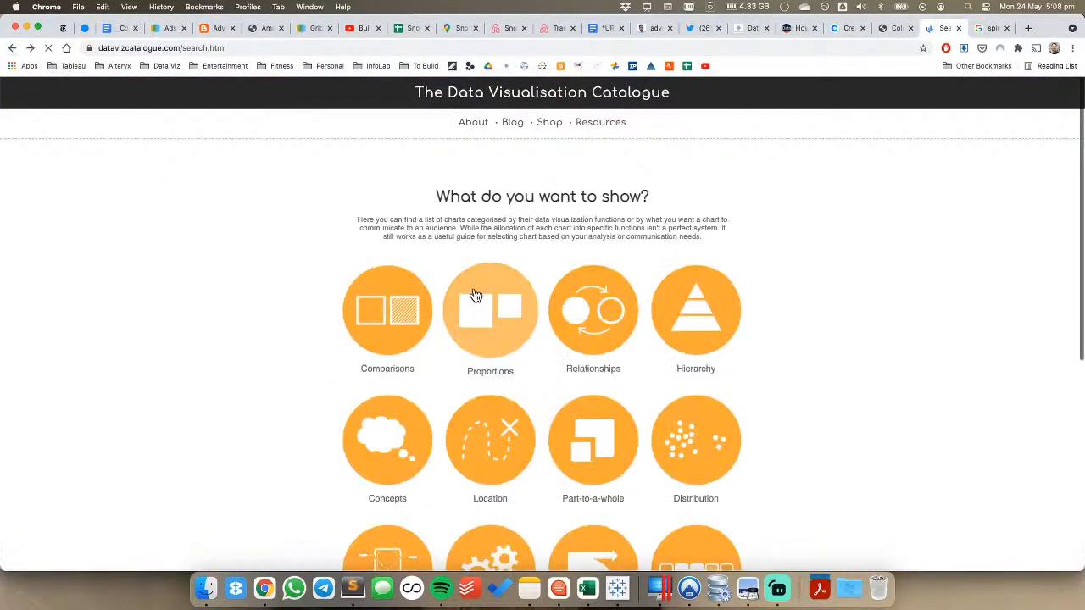
scroll(466, 291, "down", 2)
left_click(588, 235)
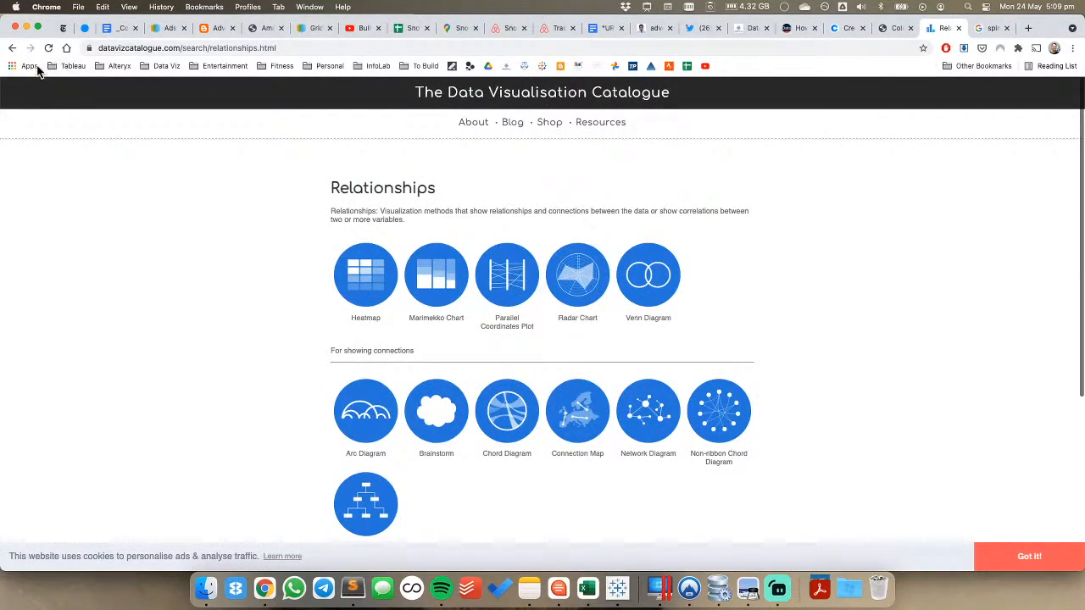
left_click(12, 47)
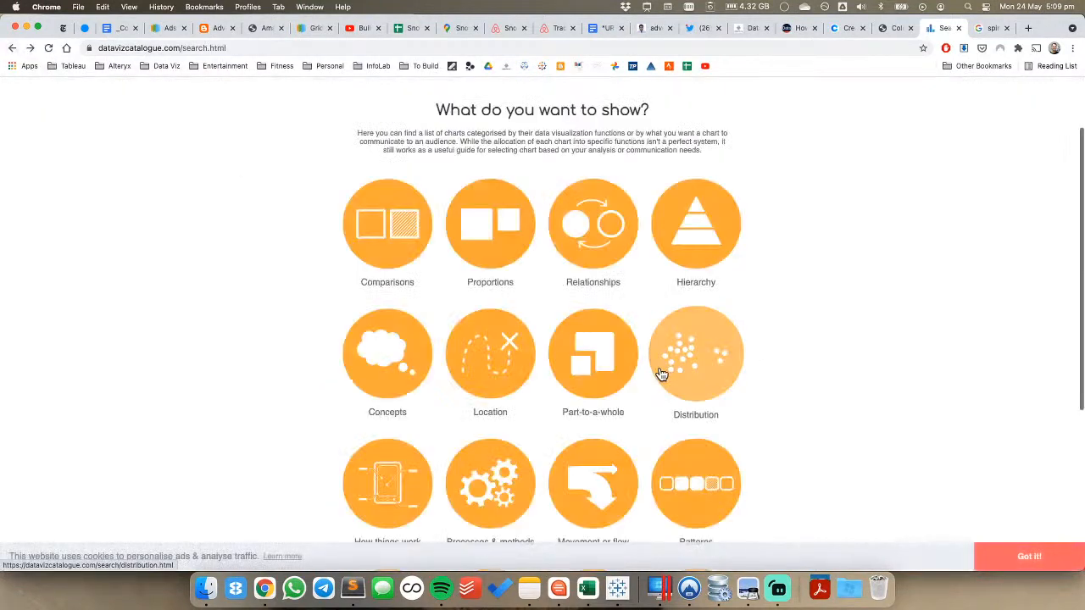
scroll(662, 374, "down", 5)
scroll(662, 375, "down", 1)
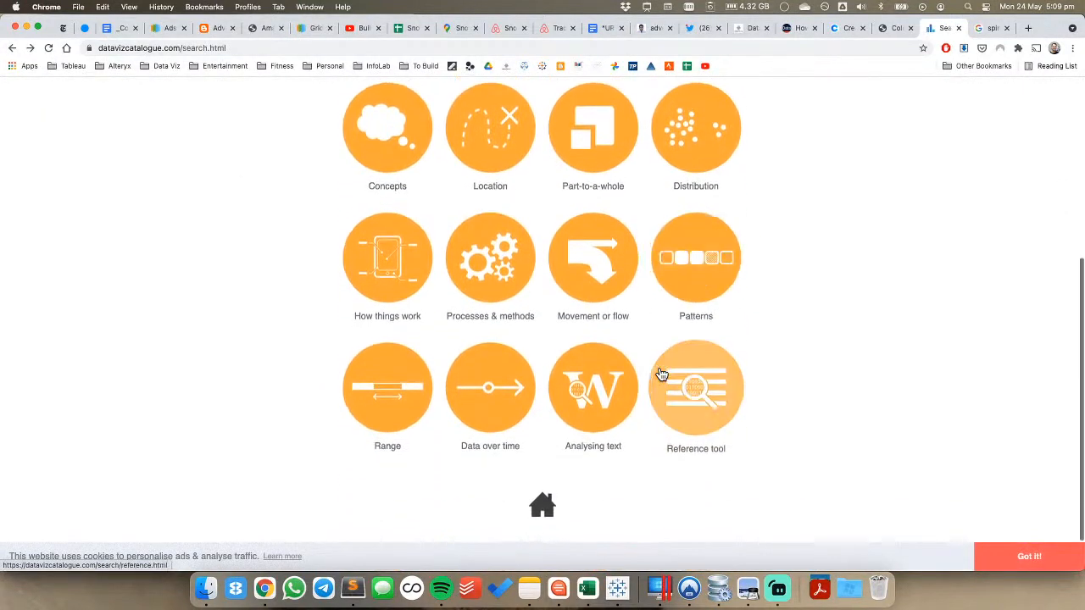
left_click(388, 392)
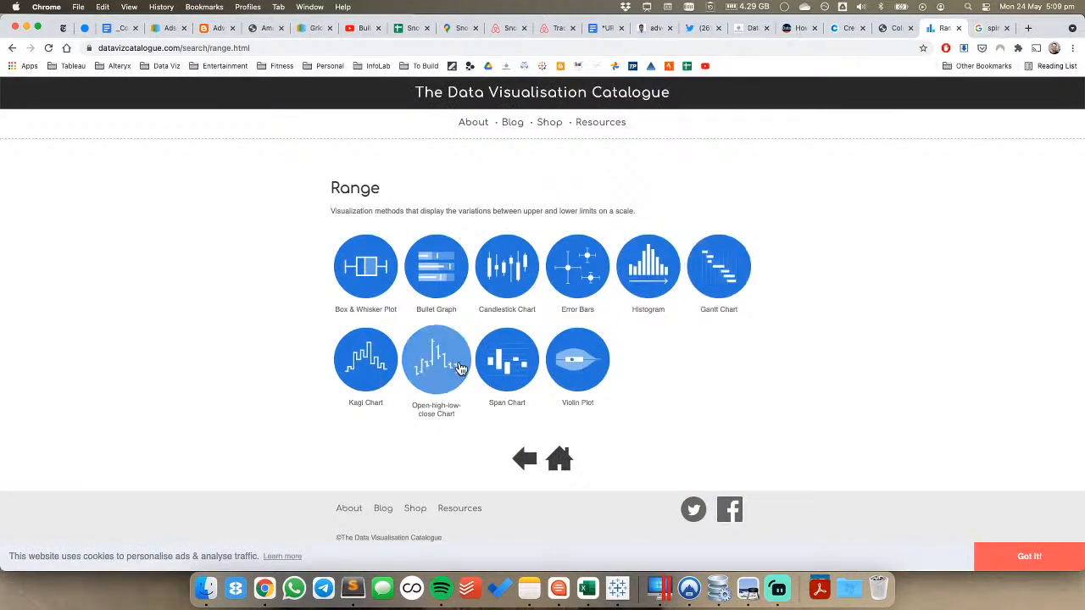
left_click(12, 48)
scroll(424, 228, "up", 5)
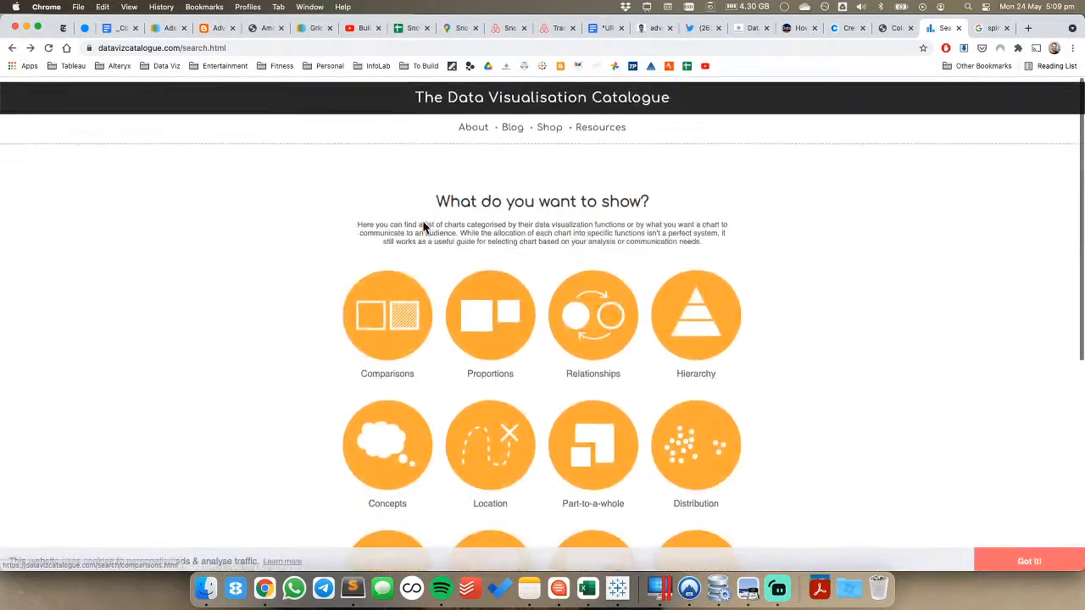
Open the bookmarked FT Visual Vocabulary poster and examine the diverging chart types in its Deviation column
left_click(162, 65)
mouse_move(172, 87)
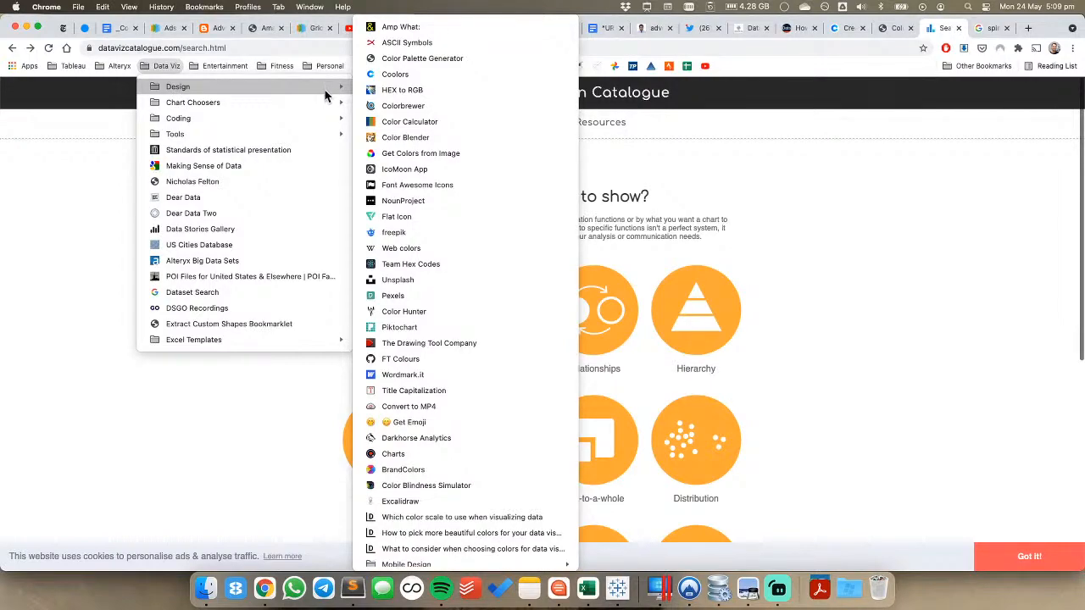
mouse_move(324, 102)
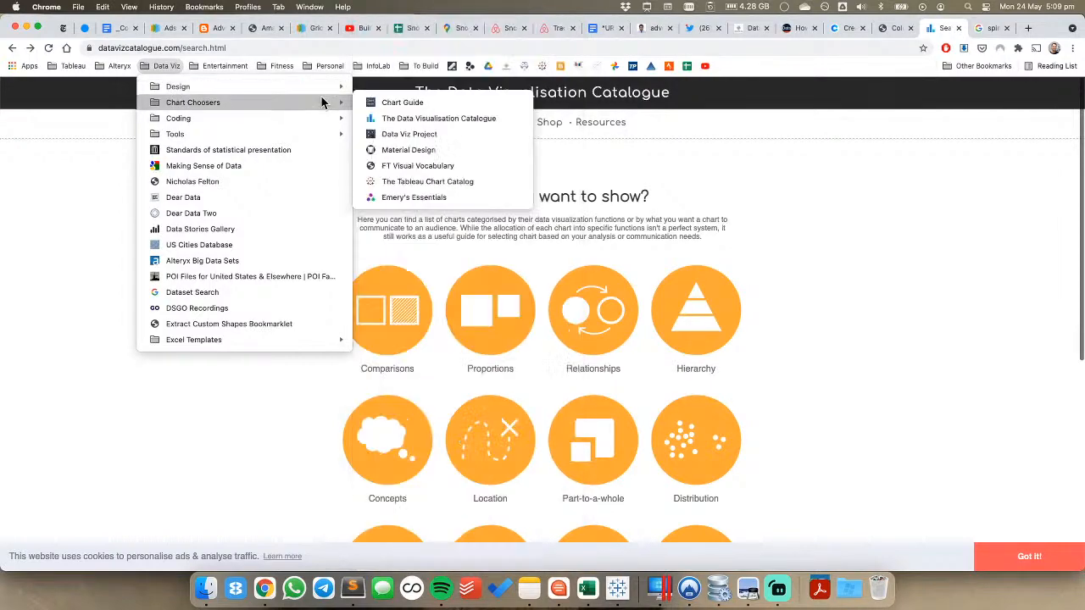
left_click(409, 167)
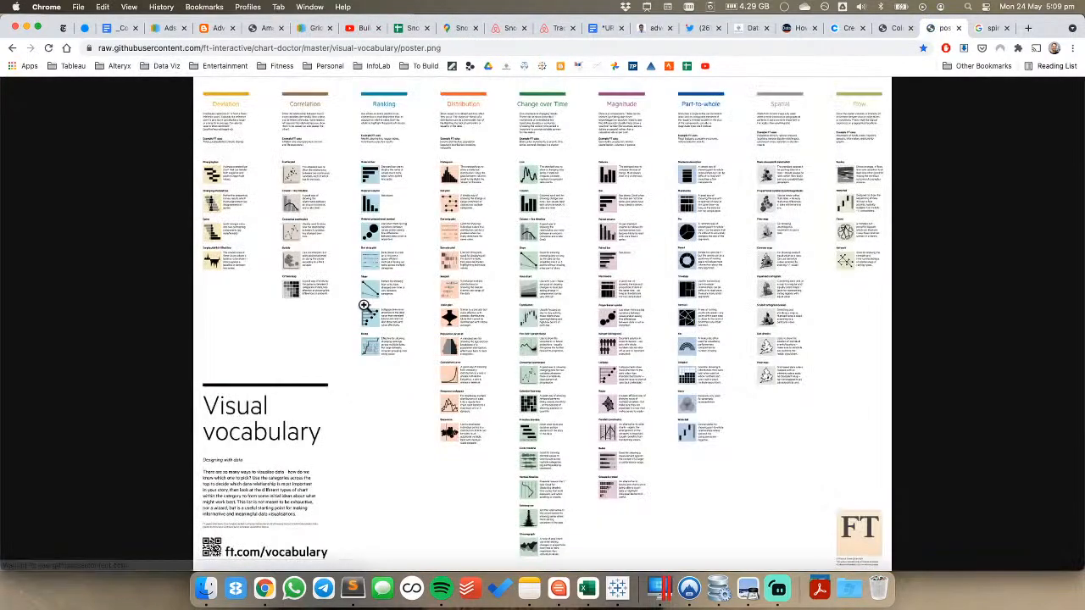
left_click(230, 203)
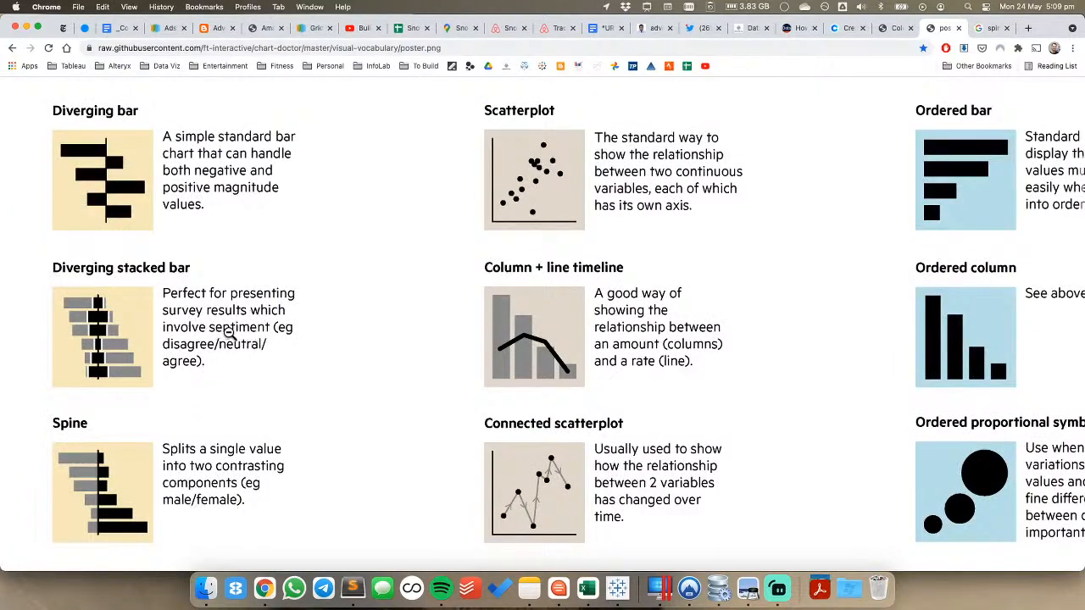
Return to Tableau, rename the sheet "Diverging Stacked Bar Chart" and place it directly after the "bar chart w/ difference" sheet
left_click(613, 587)
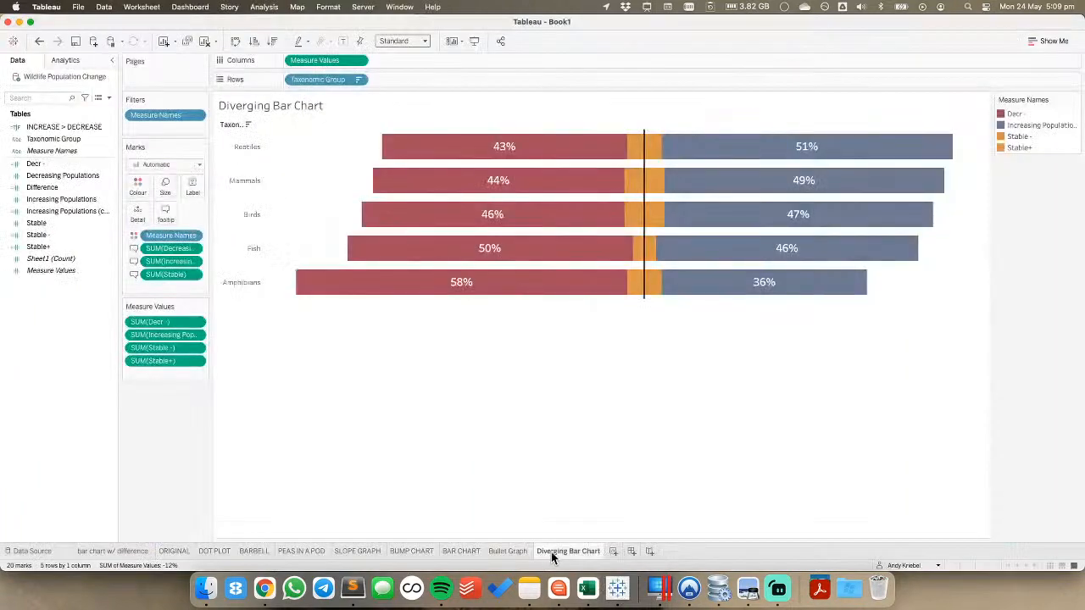
double_click(571, 552)
type("Stack")
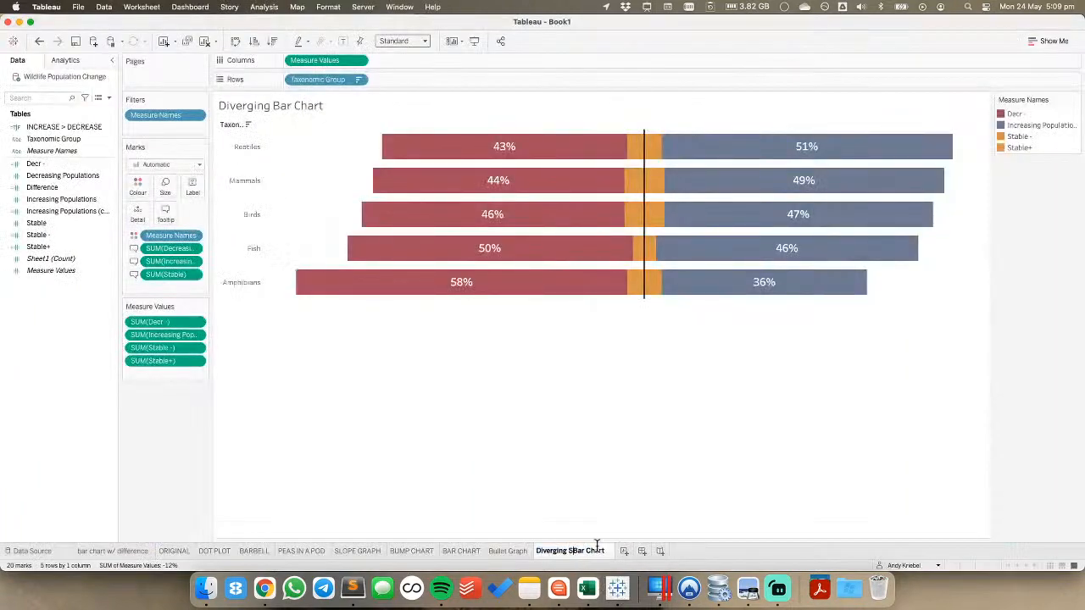
type("ed")
key("Return")
left_click_drag(591, 550, 166, 551)
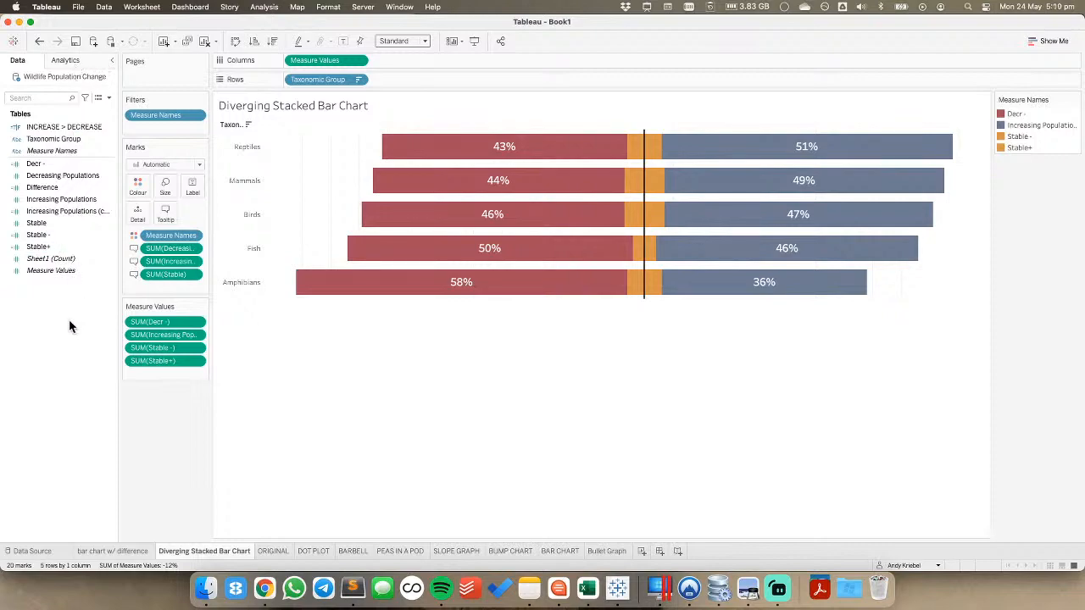
Hide the Taxonomic Group field label above the row headers
left_click(61, 140)
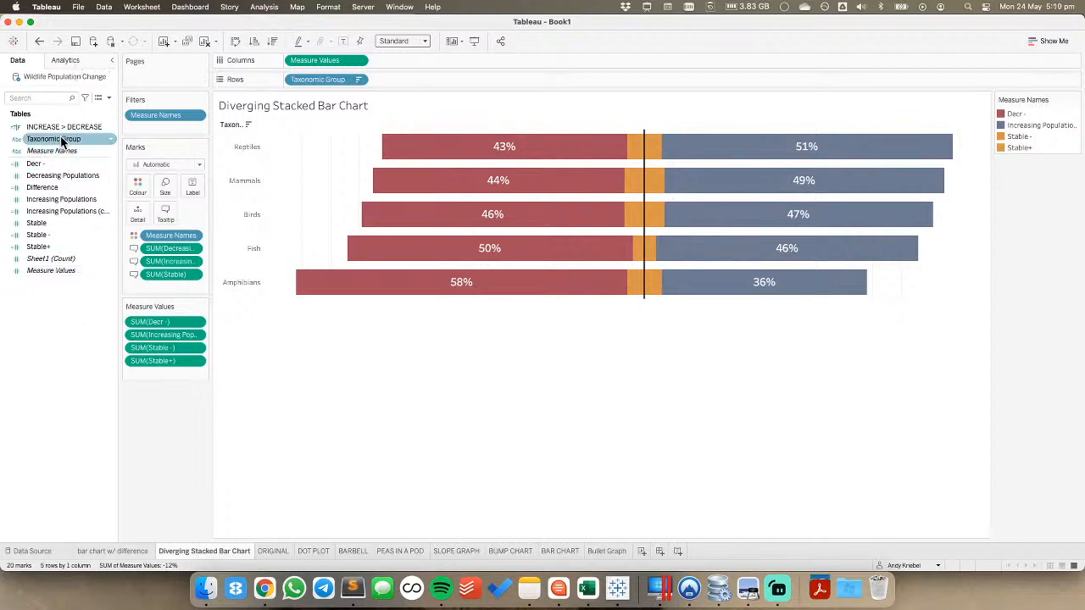
right_click(232, 126)
left_click(258, 229)
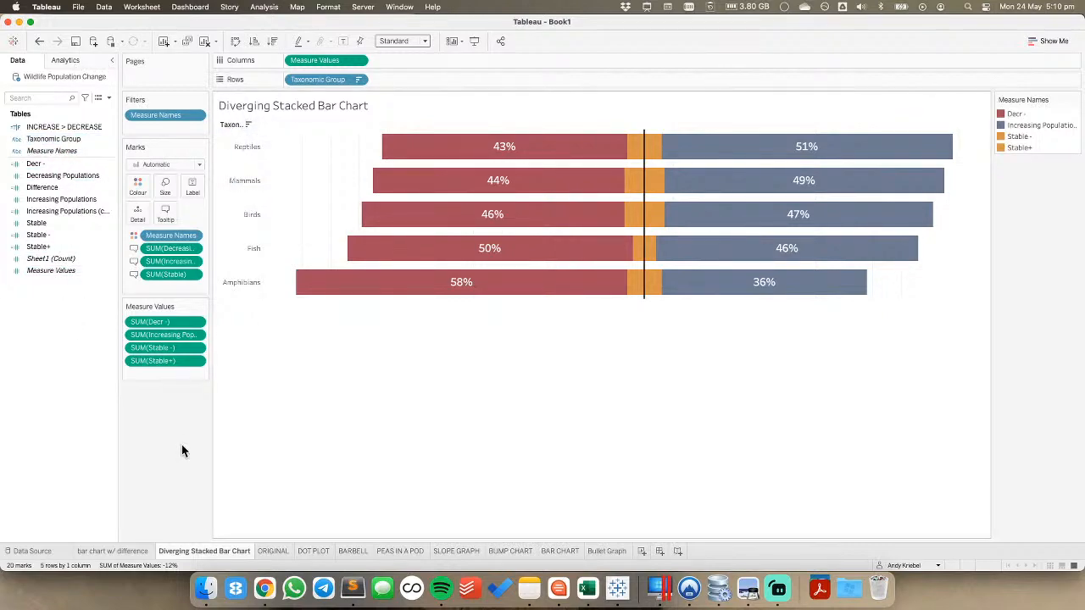
On the "bar chart w/ difference" sheet, slightly widen the taxonomic group header column
left_click(134, 551)
mouse_move(192, 552)
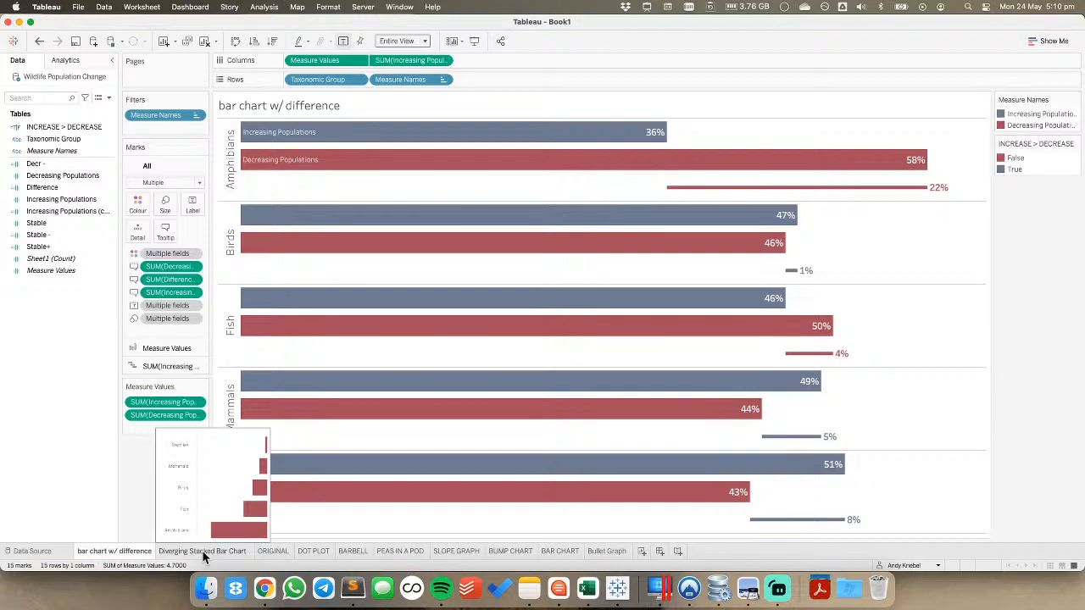
left_click_drag(241, 257, 243, 256)
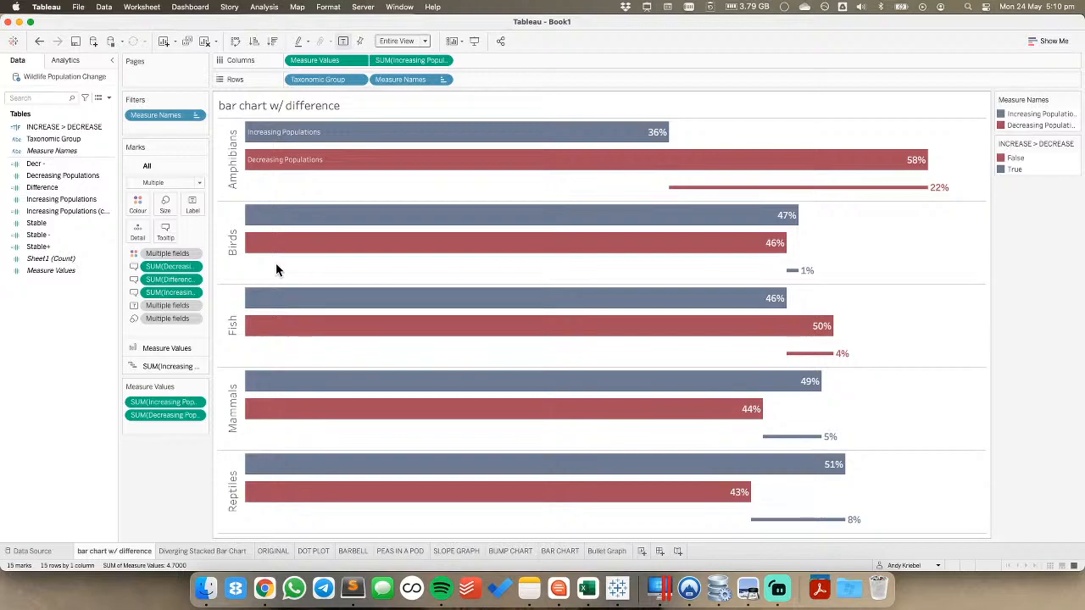
Show the header of the Measure Values axis on the Diverging Stacked Bar Chart sheet
left_click(207, 552)
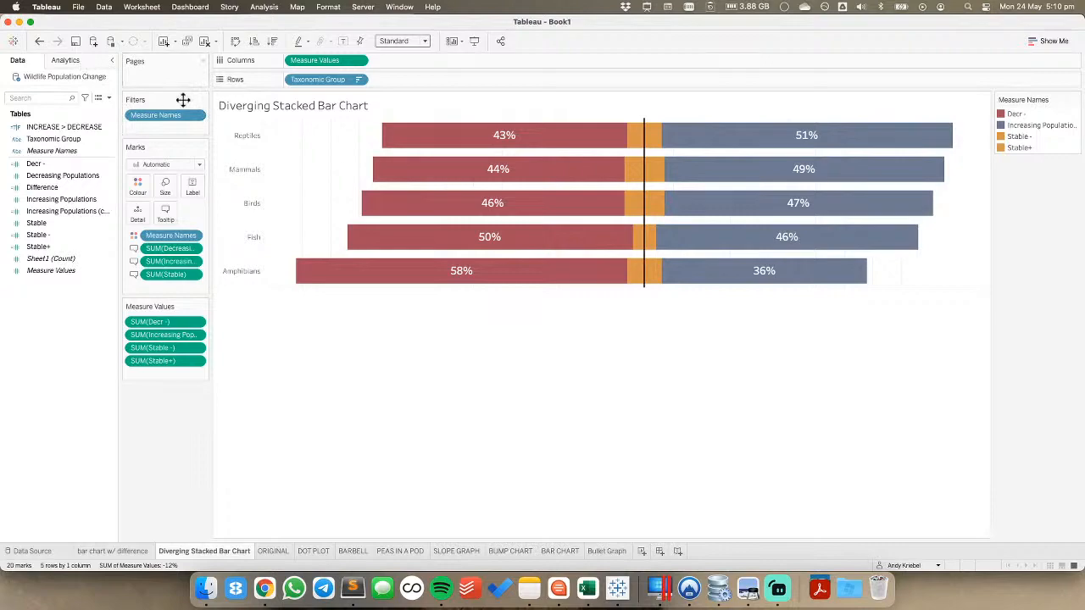
left_click(357, 61)
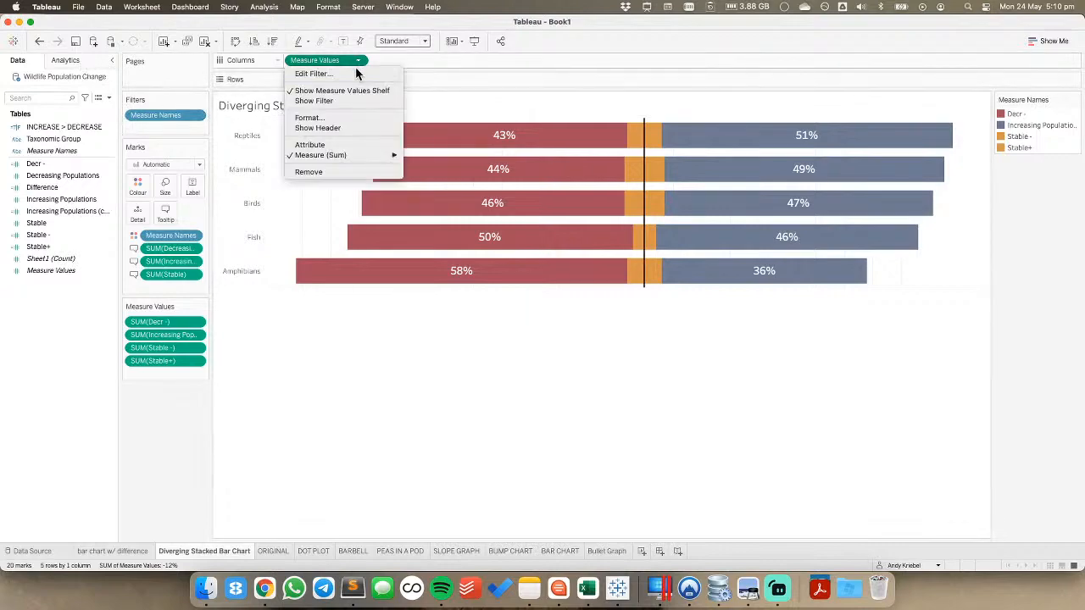
left_click(341, 126)
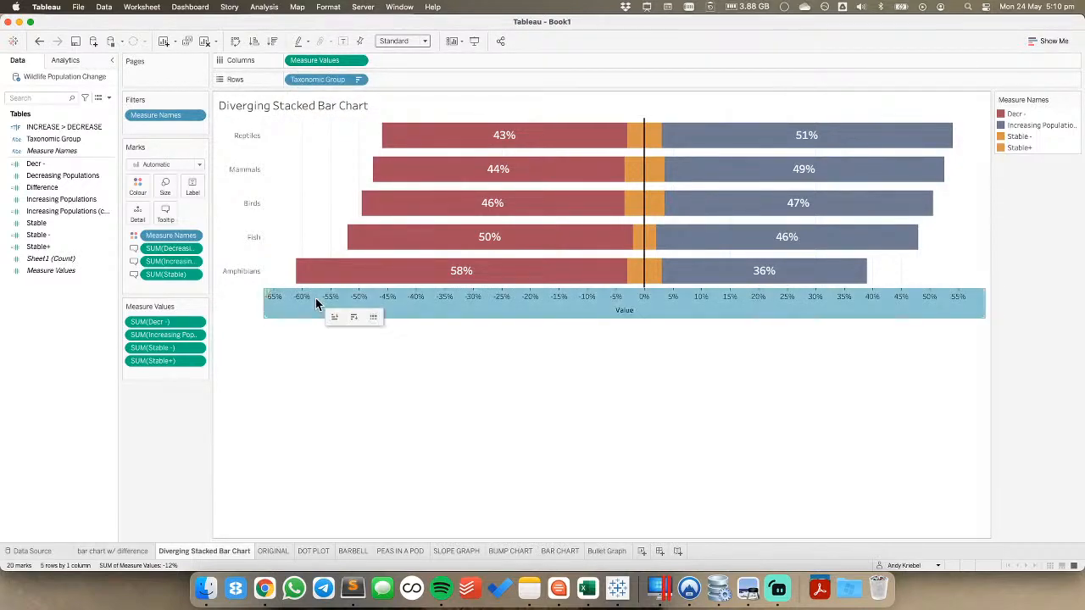
Fix the Measure Values axis range from -.65 to .65 and hide the axis header
double_click(315, 300)
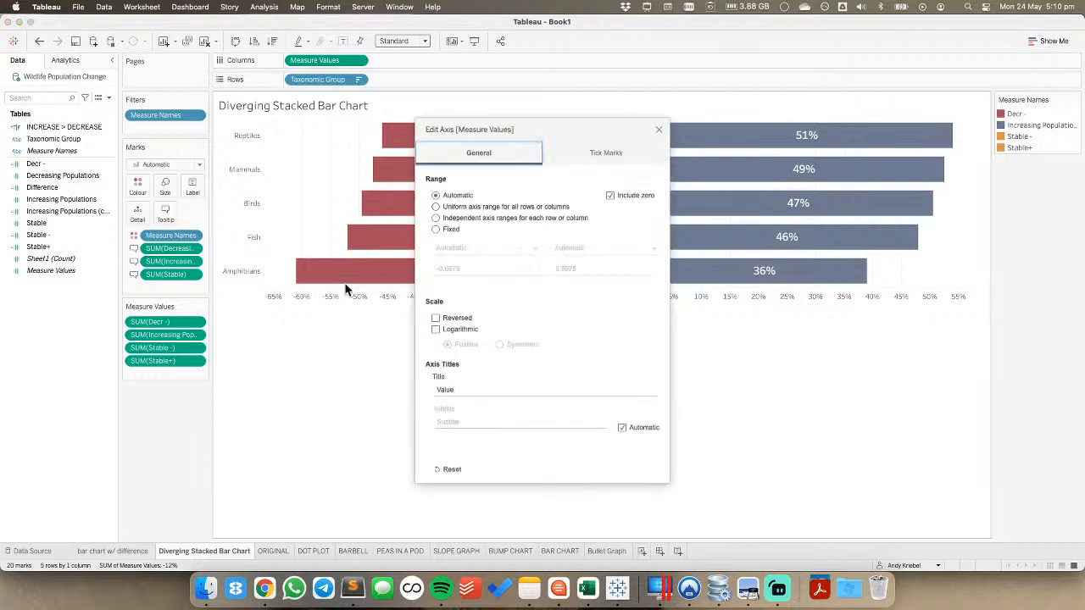
left_click(436, 229)
left_click(490, 269)
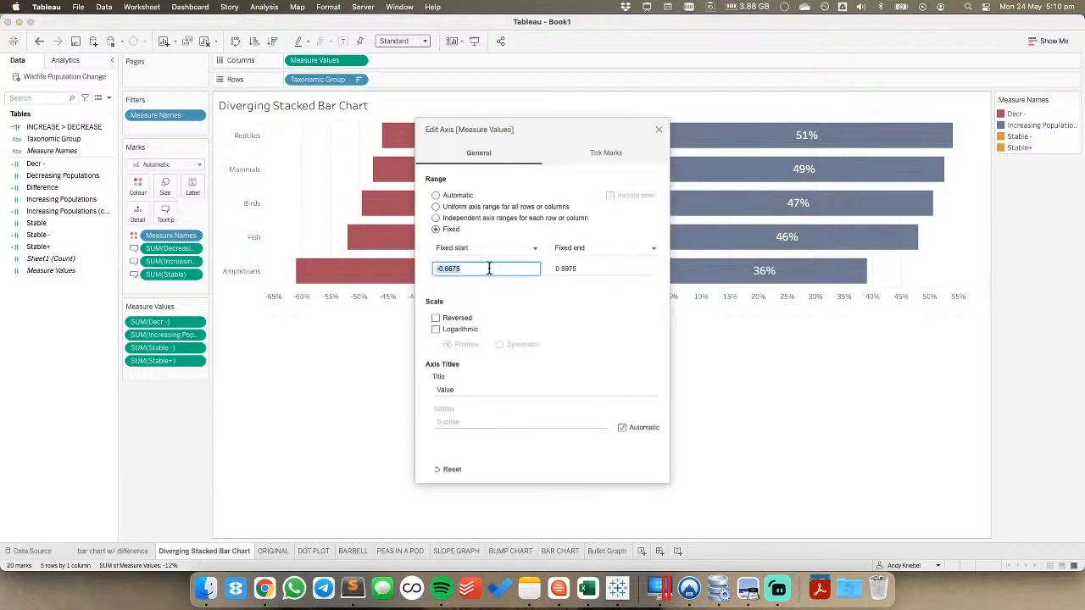
key("BackSpace")
type("-.65")
key("Tab")
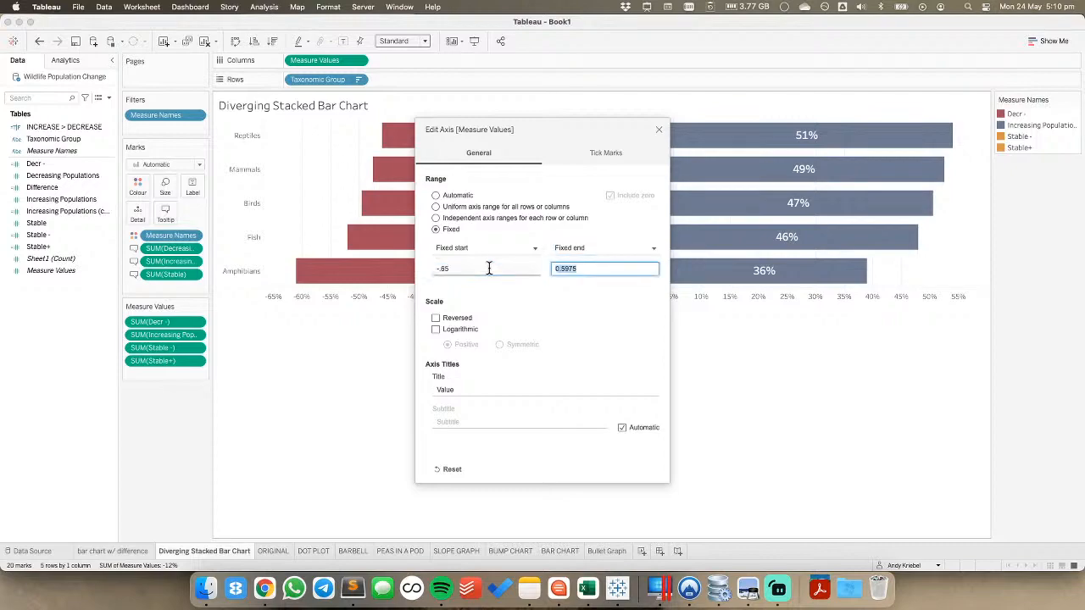
key("BackSpace")
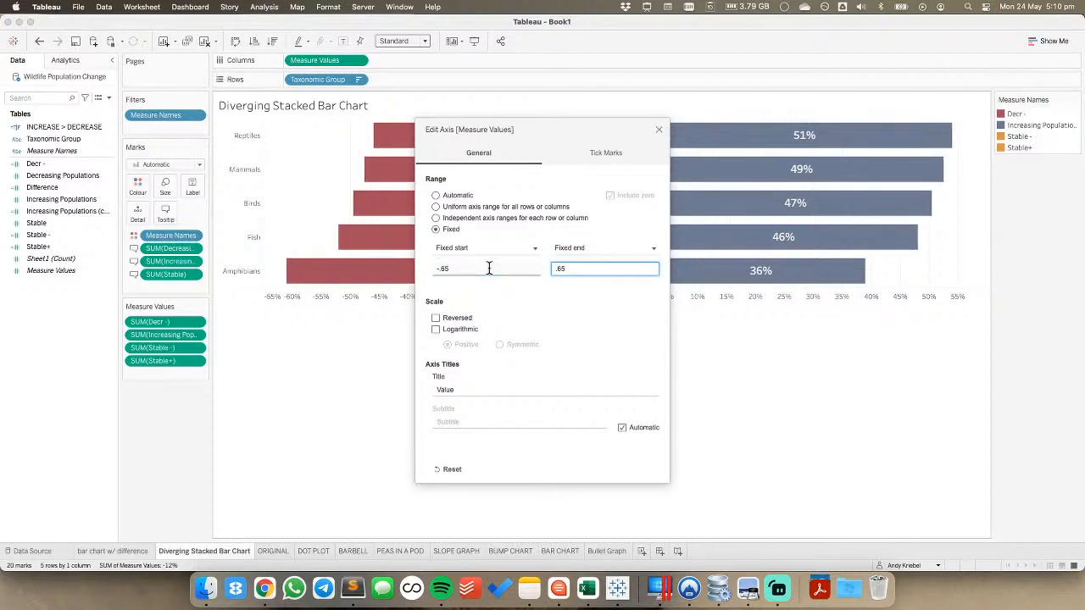
type(".65")
left_click(659, 129)
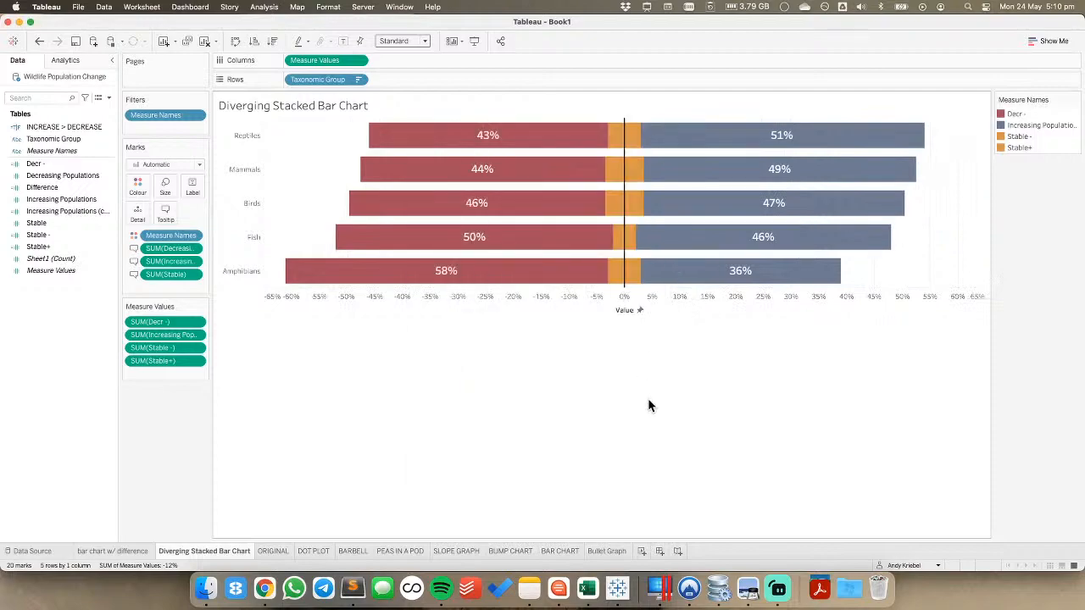
right_click(570, 302)
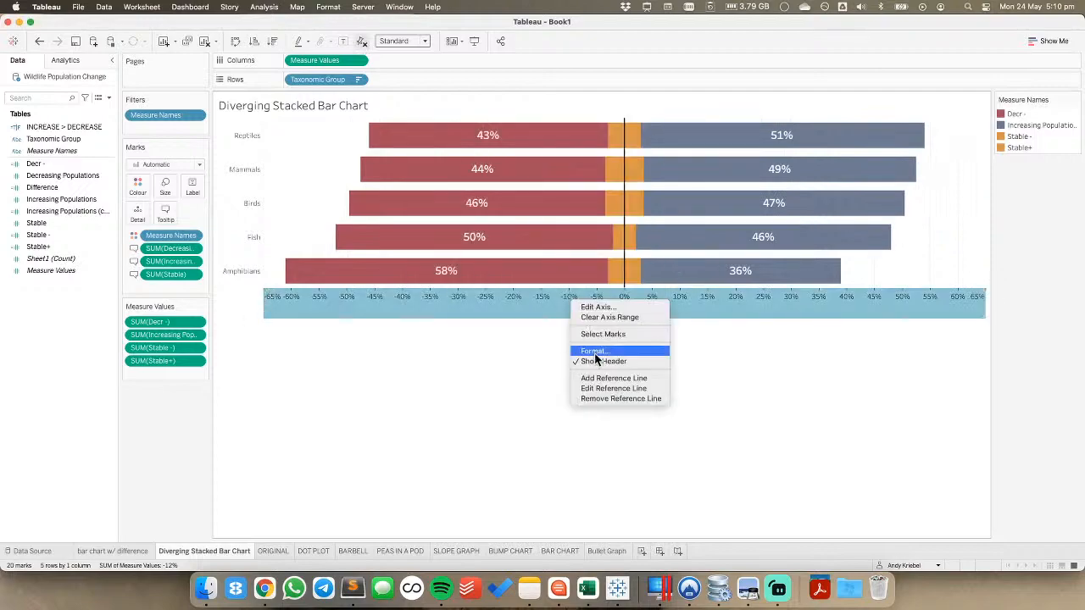
left_click(606, 361)
Set the sheet's grid lines, zero lines and axis rulers to None
right_click(303, 178)
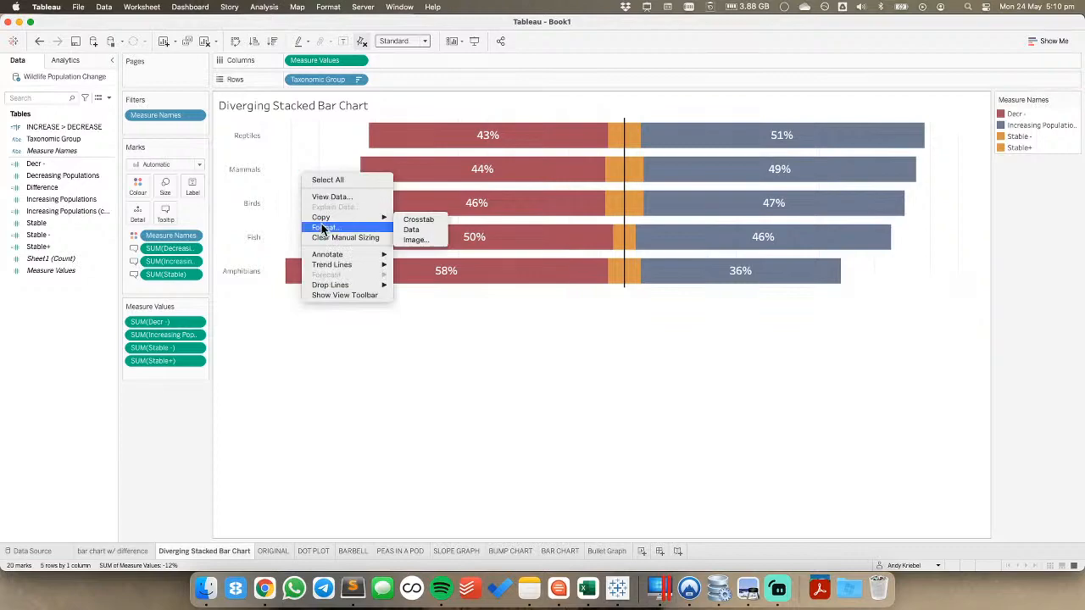
left_click(323, 234)
left_click(68, 79)
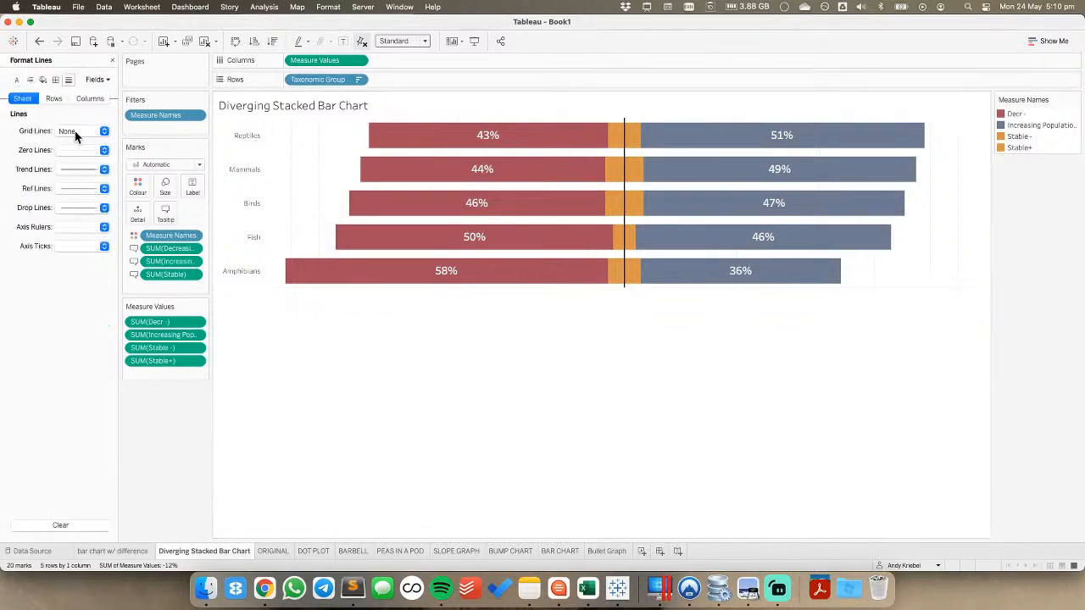
left_click(76, 131)
left_click(102, 148)
left_click(80, 150)
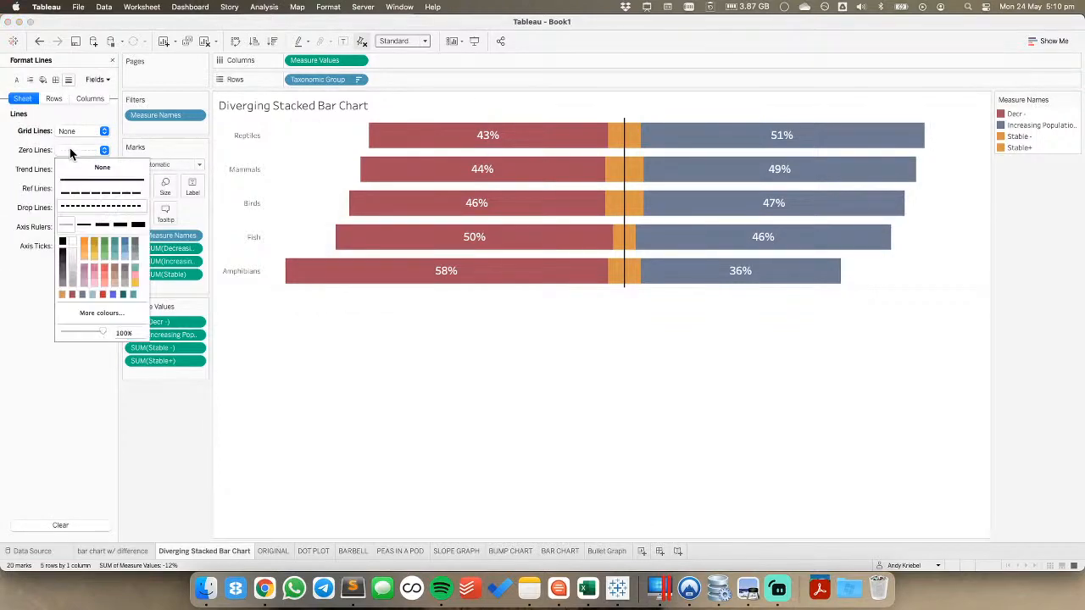
left_click(101, 168)
left_click(80, 227)
left_click(92, 245)
left_click(302, 190)
Format the Taxonomic Group row header font at size 14 in a darker colour
right_click(233, 136)
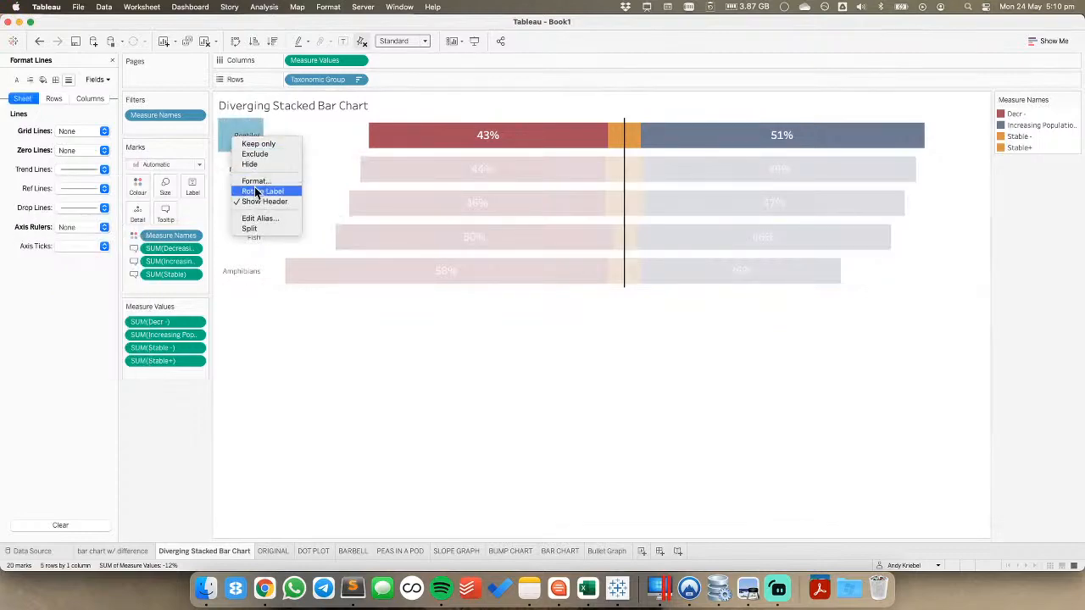
left_click(254, 180)
left_click(74, 133)
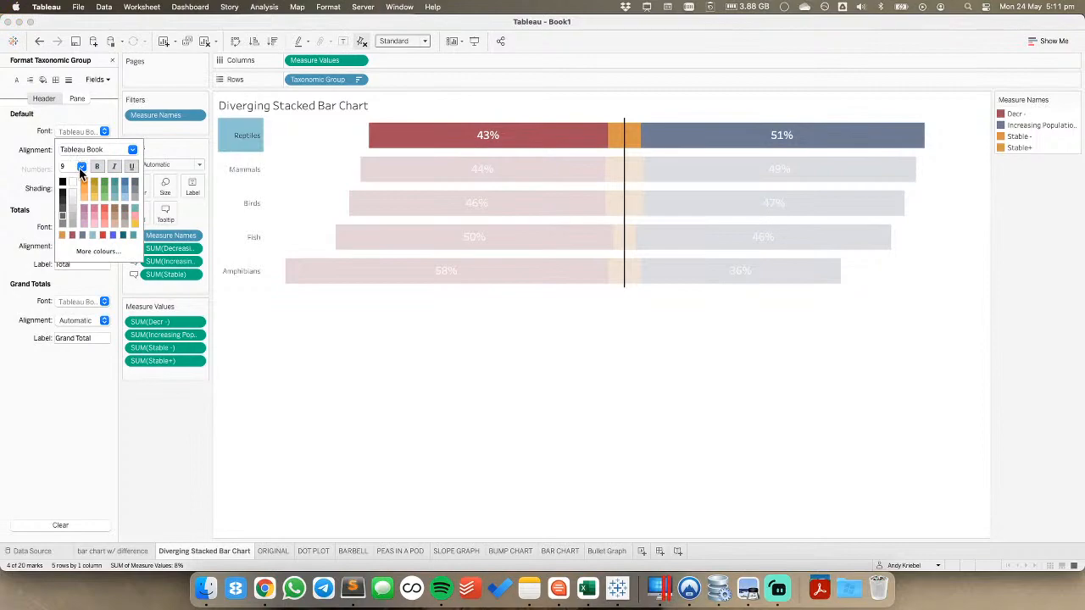
left_click(81, 166)
left_click(70, 214)
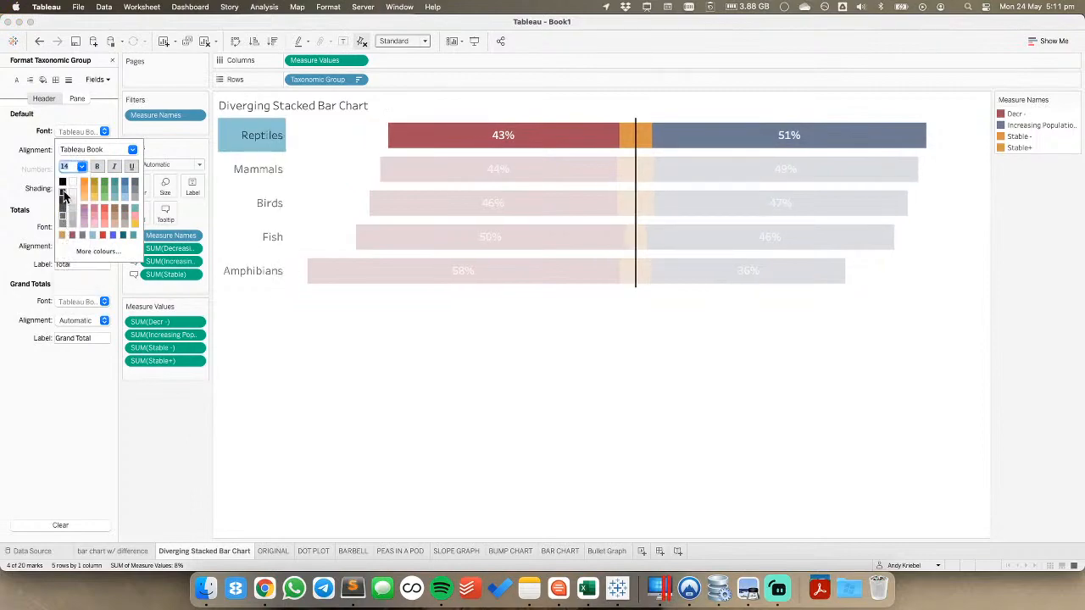
left_click(30, 170)
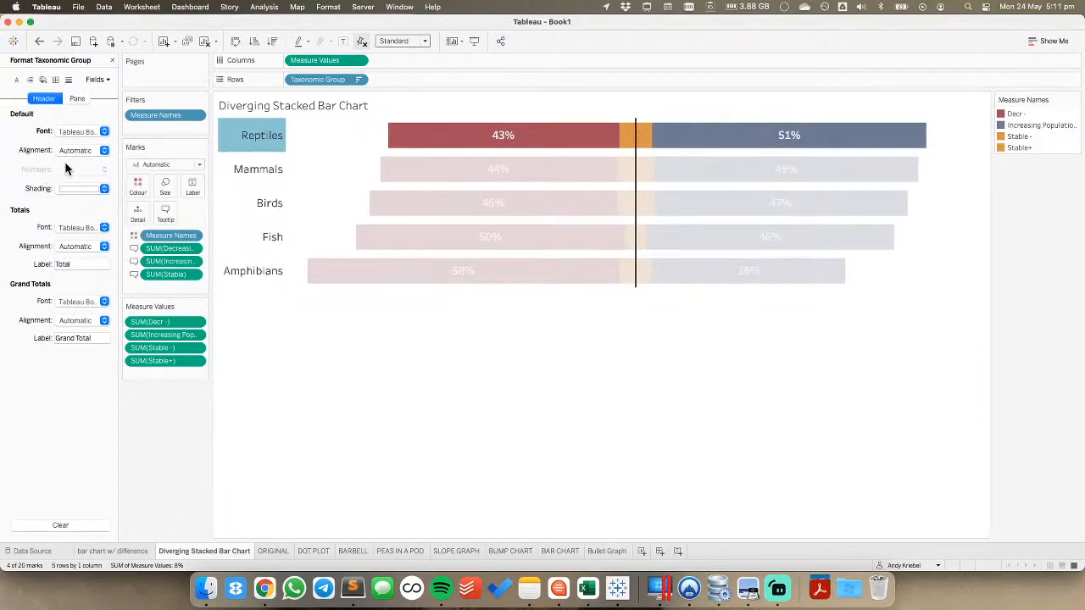
left_click(339, 162)
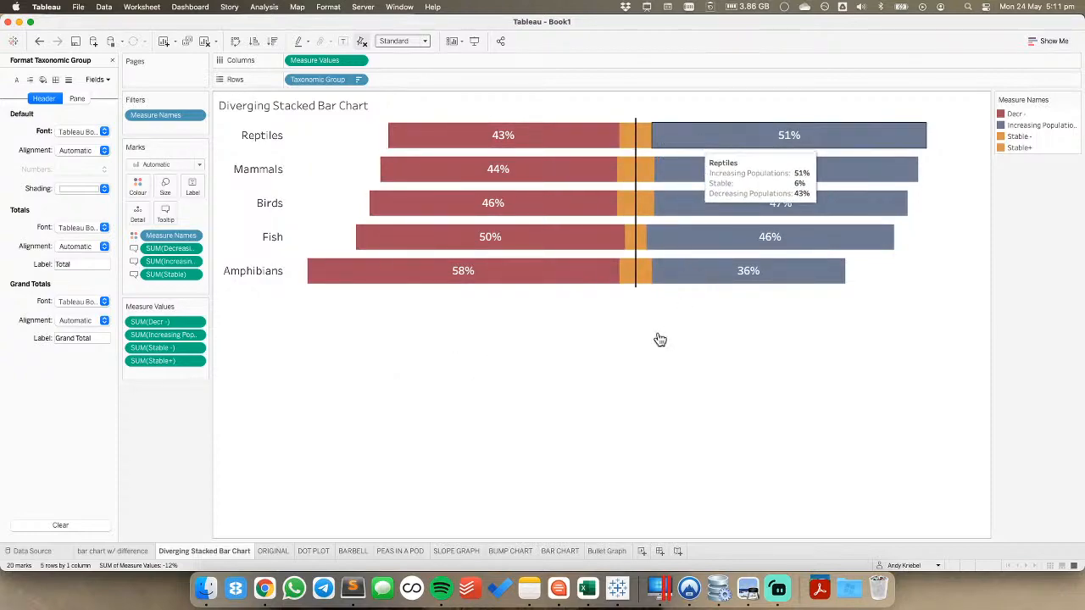
Try to hide the Measure Names colour legend card and glance at the "bar chart w/ difference" sheet
left_click(1075, 100)
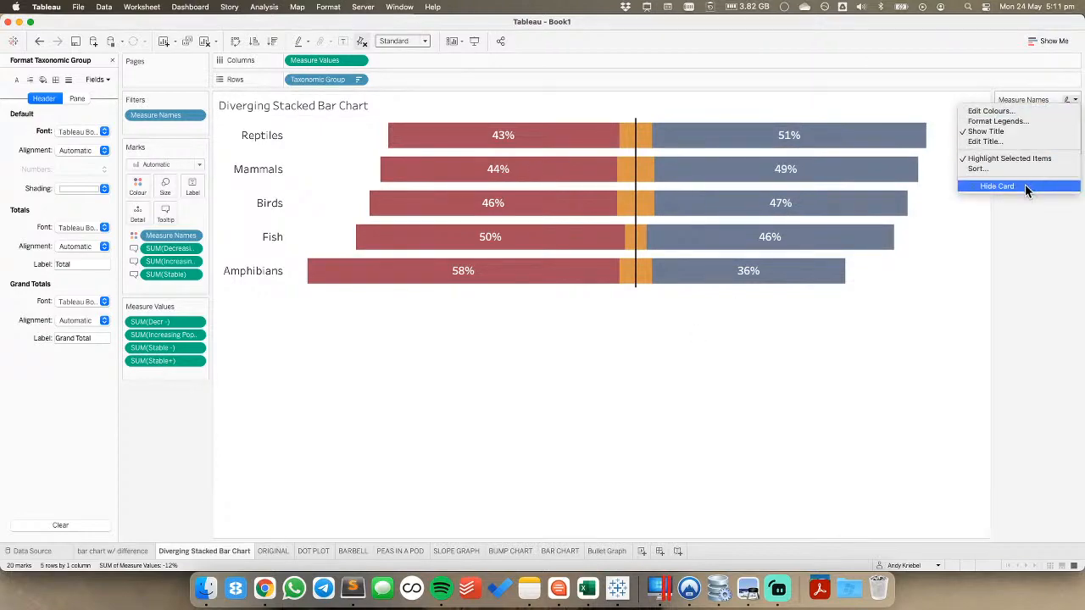
left_click(1024, 186)
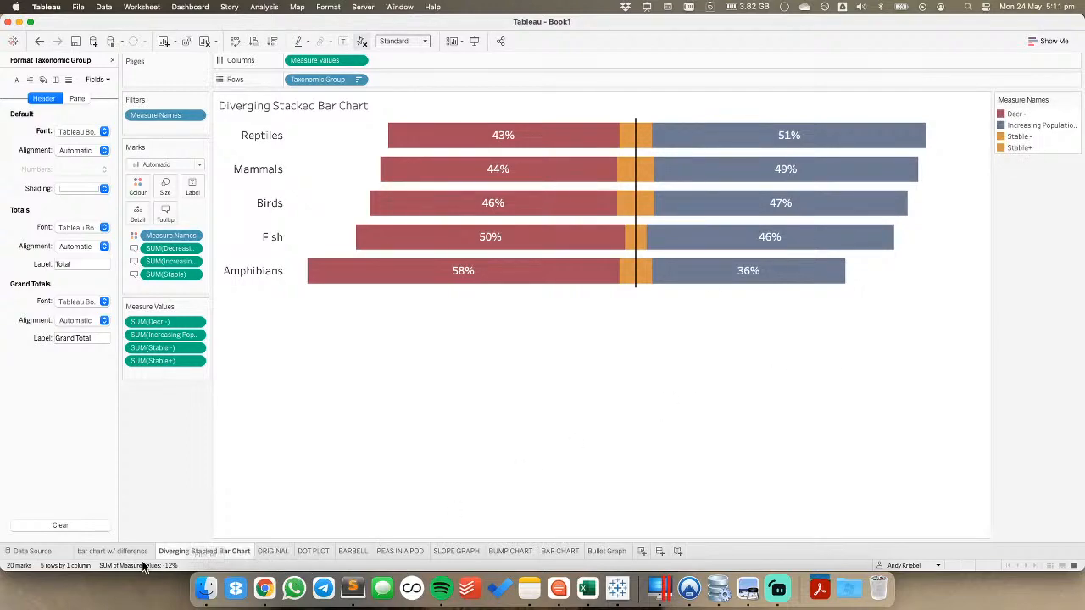
left_click(112, 551)
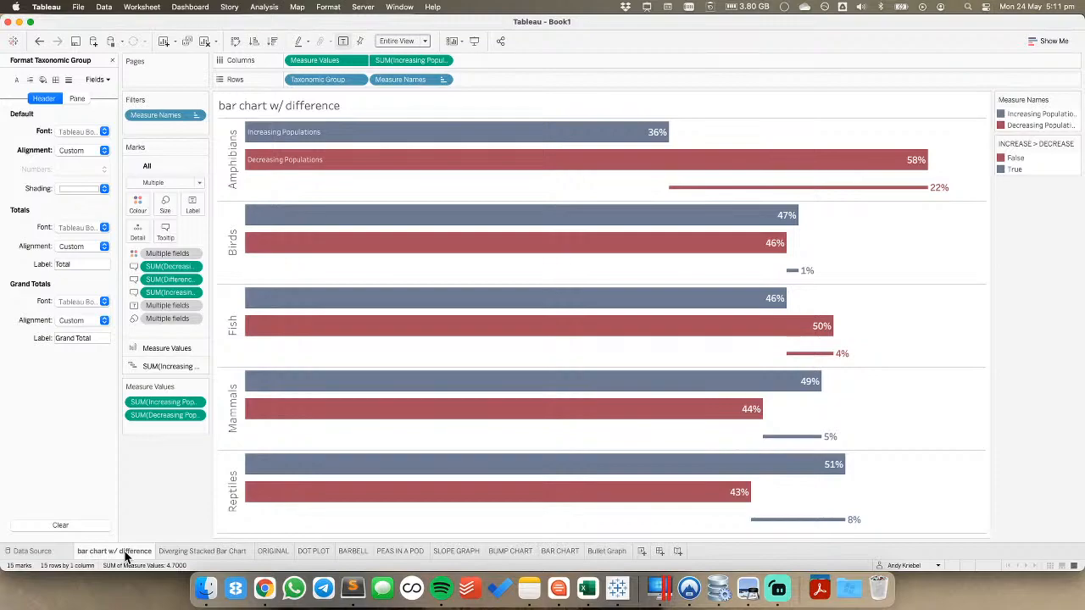
left_click(195, 551)
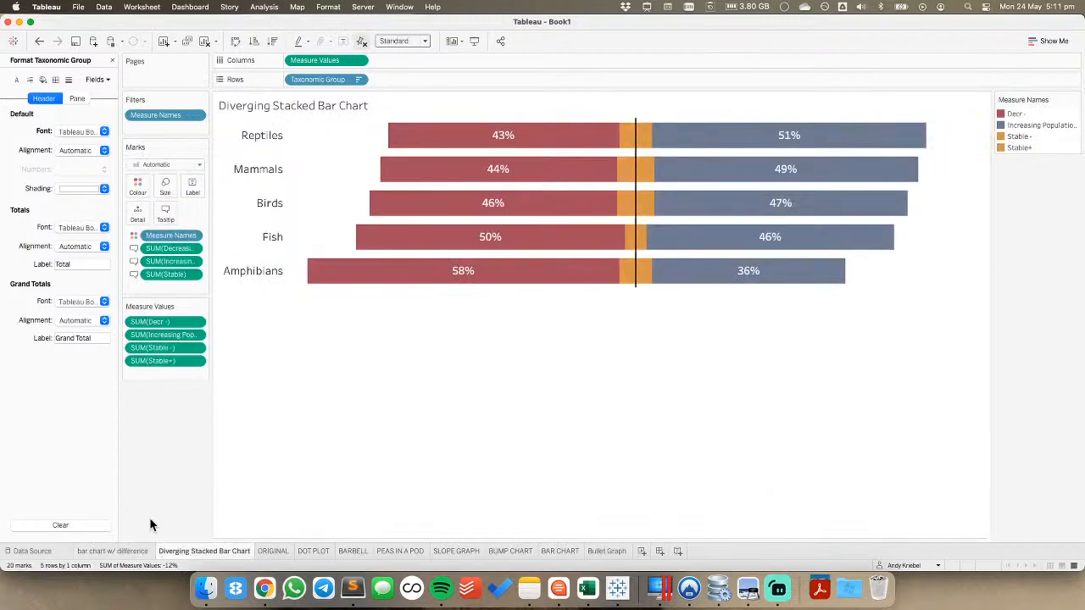
Create a new dashboard placed before all the sheets and name it "MM2021 W21"
left_click(112, 61)
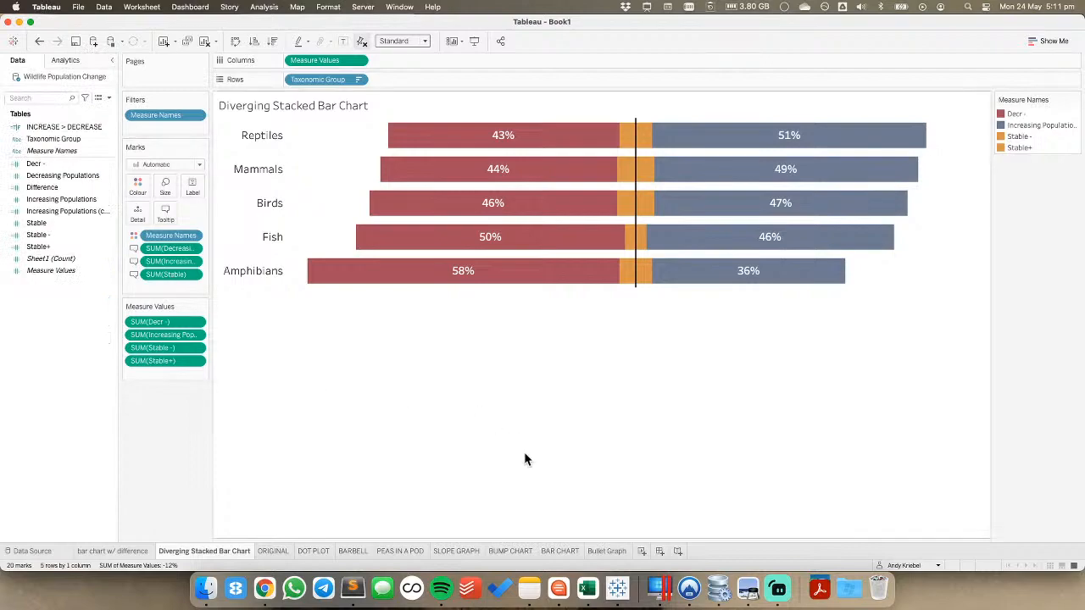
left_click(659, 551)
left_click_drag(652, 549, 98, 548)
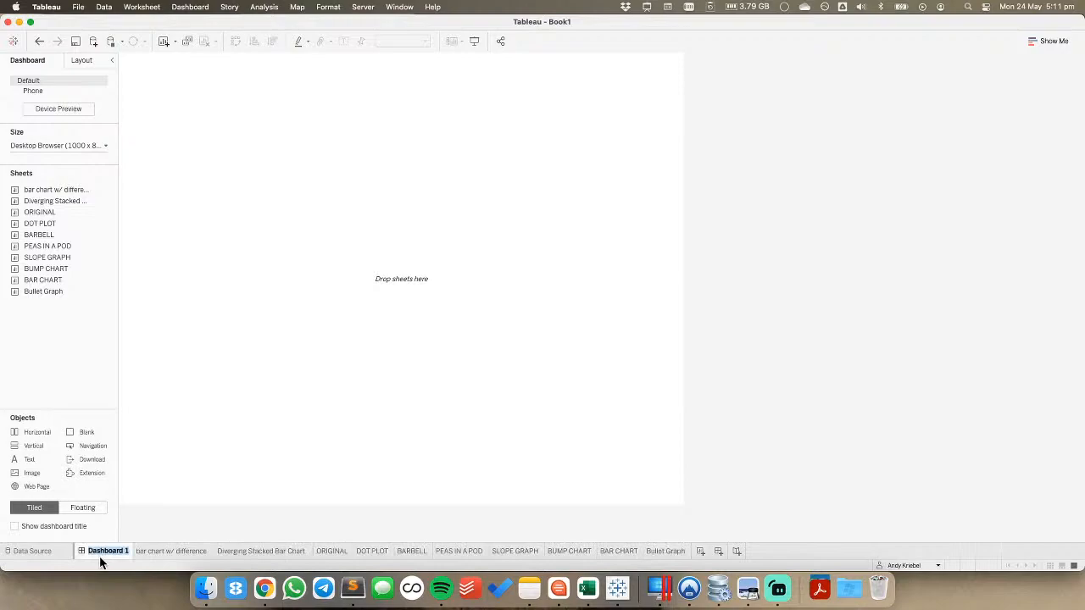
type("MM2021 W21")
key("Return")
Set the dashboard's fixed size to Laptop Browser (800 x 600)
left_click(83, 149)
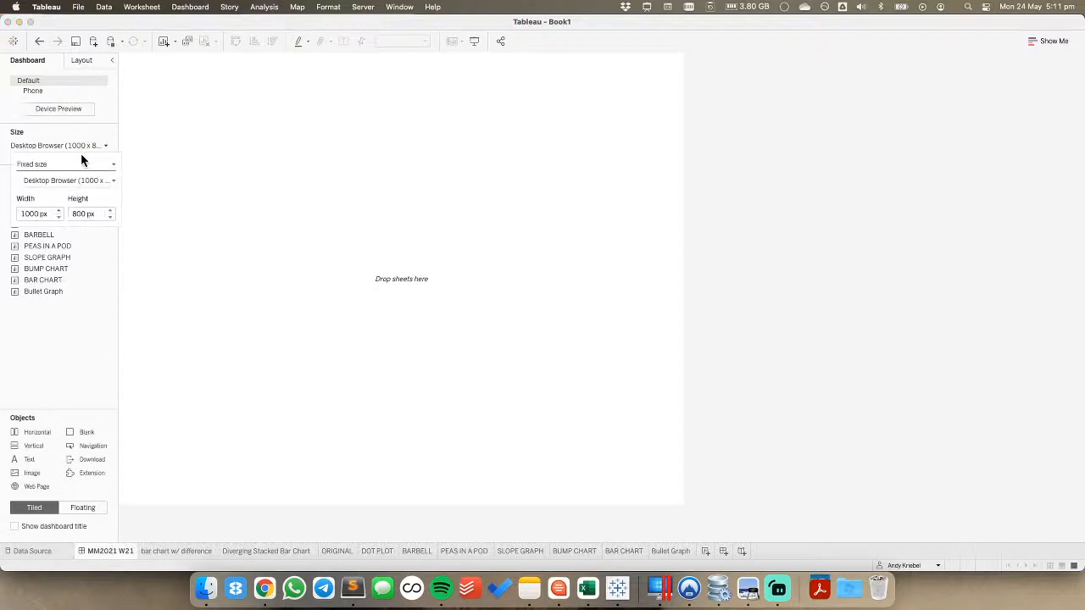
left_click(69, 183)
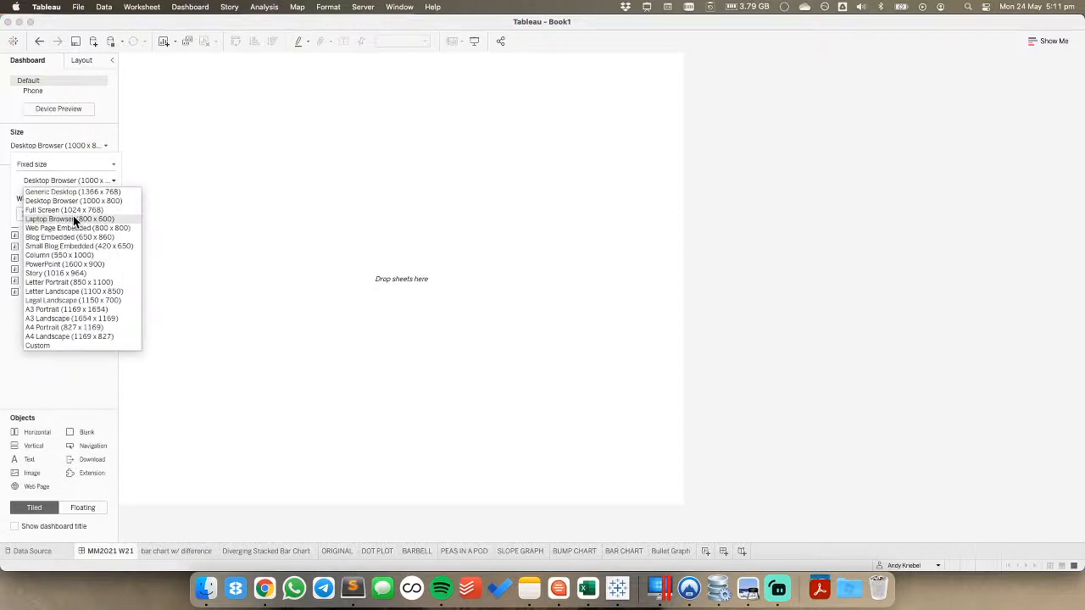
left_click(73, 218)
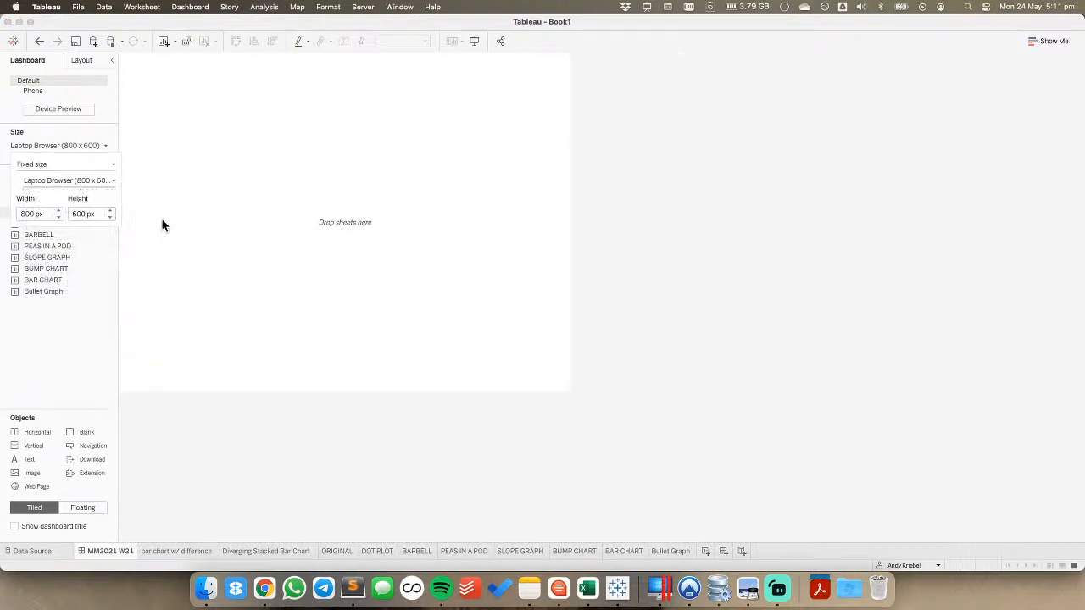
Delete the Phone layout from the dashboard and undo the deletion
left_click(103, 91)
left_click(106, 124)
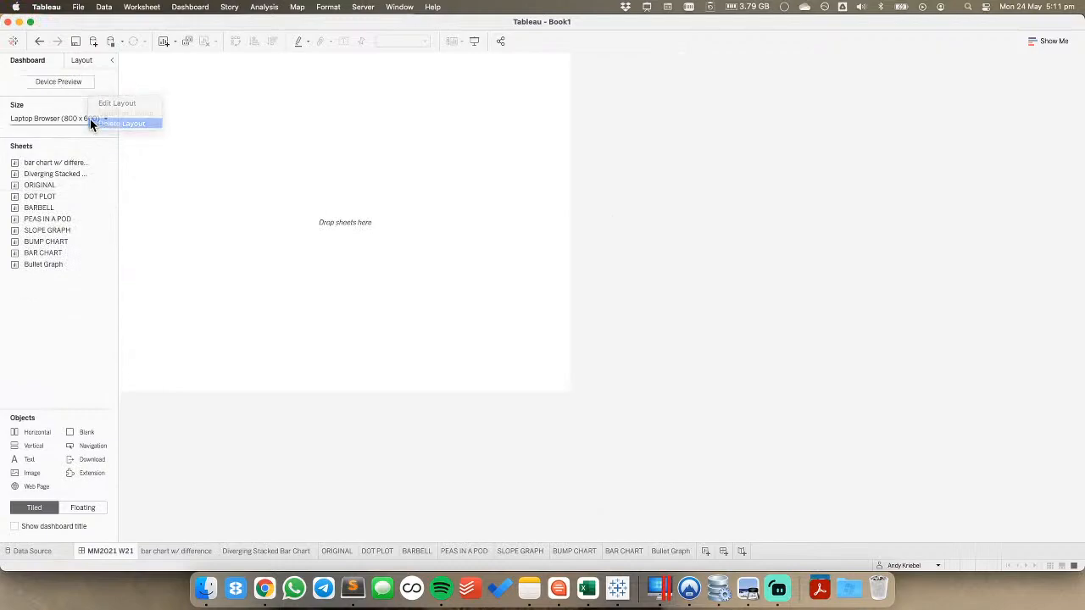
left_click(80, 61)
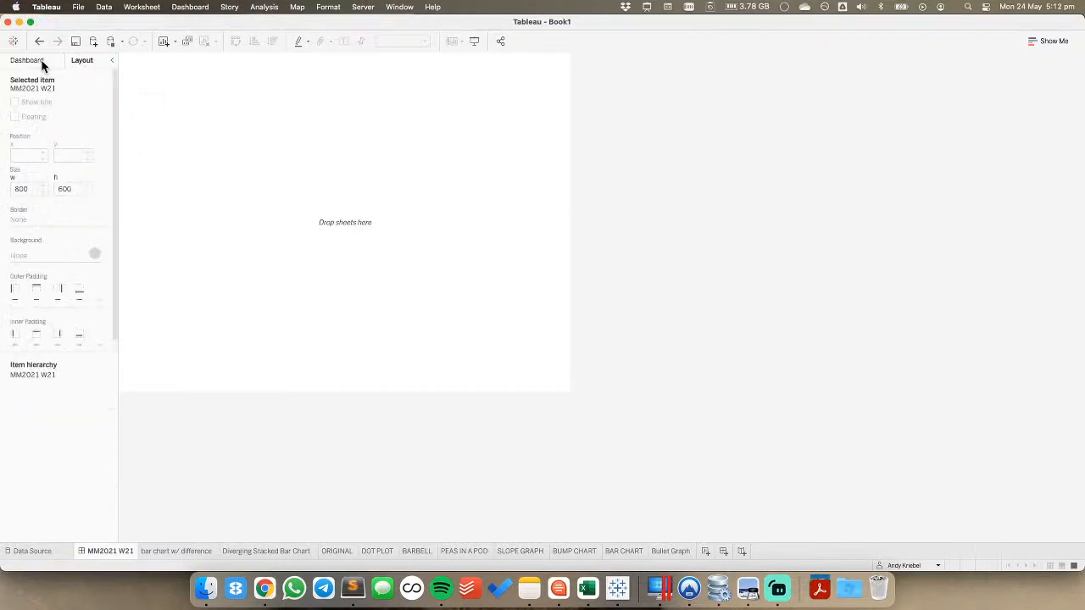
left_click(40, 61)
left_click(38, 44)
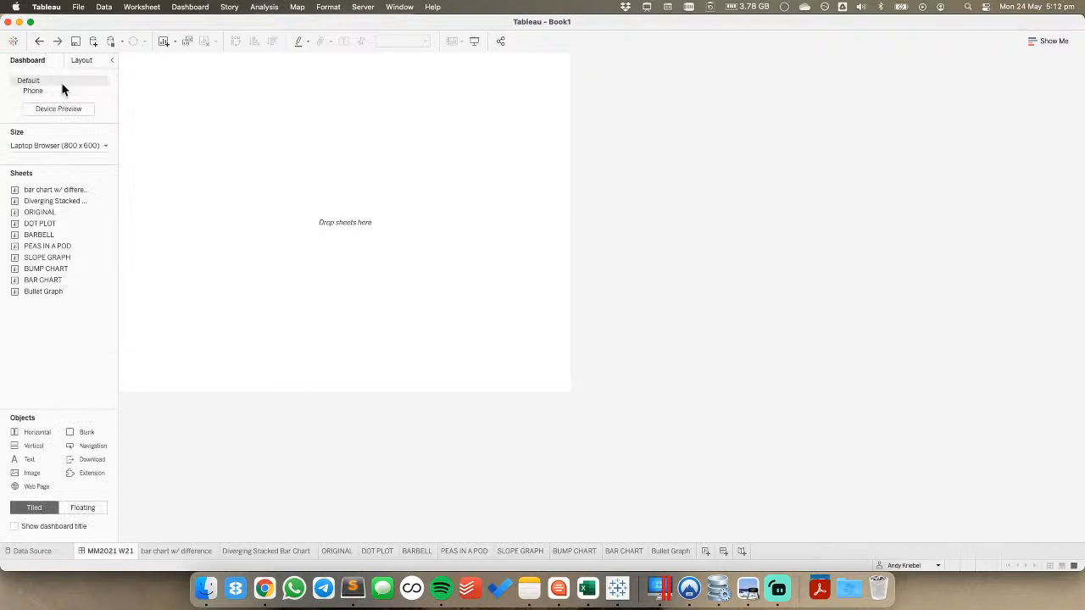
Add the Diverging Stacked Bar Chart sheet to the dashboard as a floating object and remove its Measure Names legend
mouse_move(37, 193)
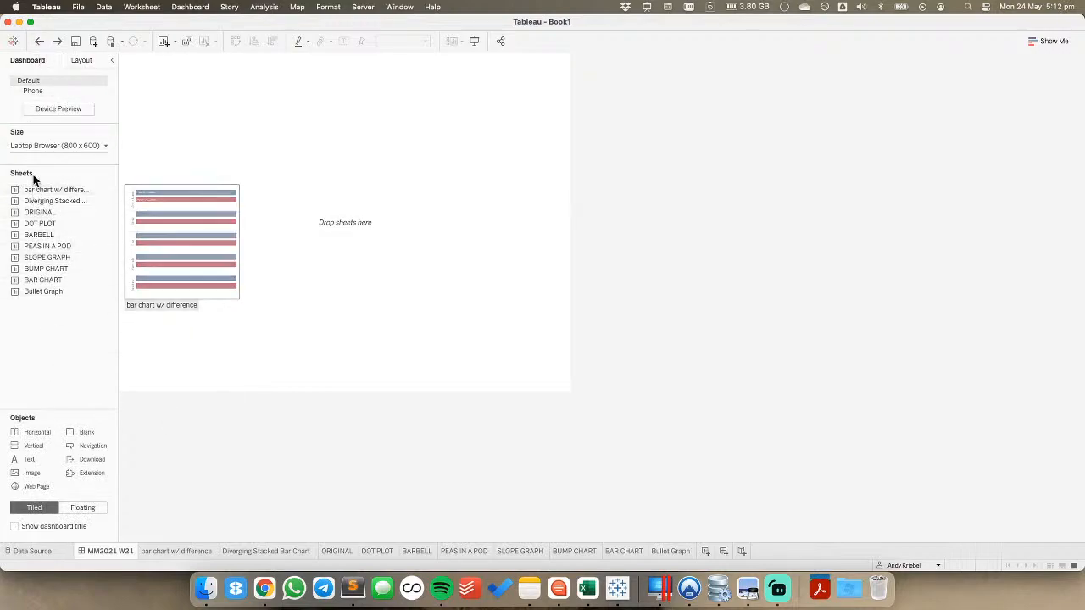
left_click_drag(35, 202, 173, 98)
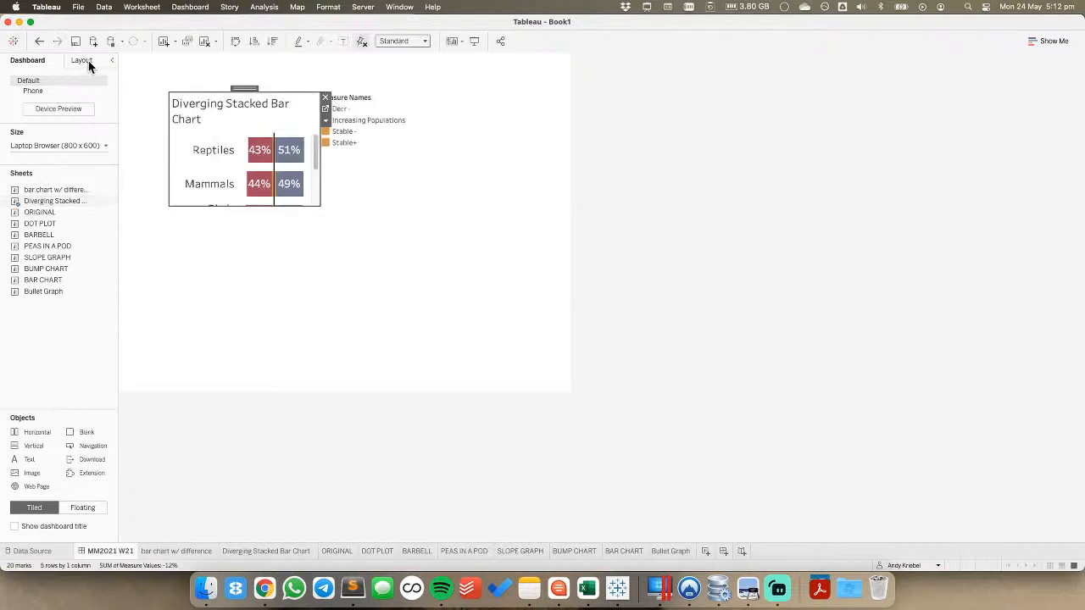
left_click(392, 103)
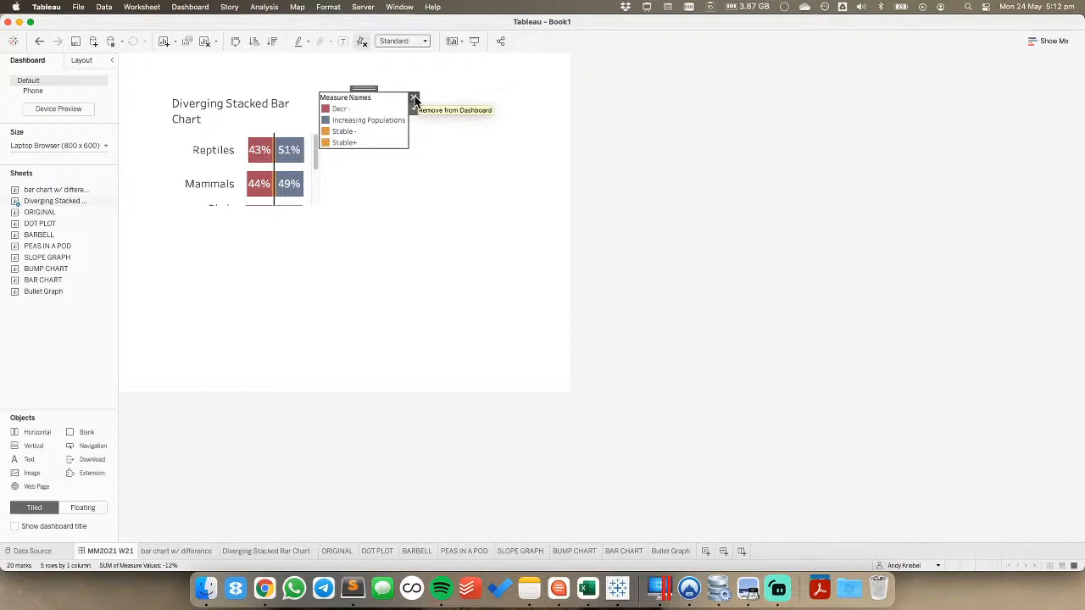
left_click(415, 99)
Position the floating Diverging Stacked Bar Chart at x 0, y 0 and size it to 800 wide by 600 high
left_click(206, 114)
left_click(80, 65)
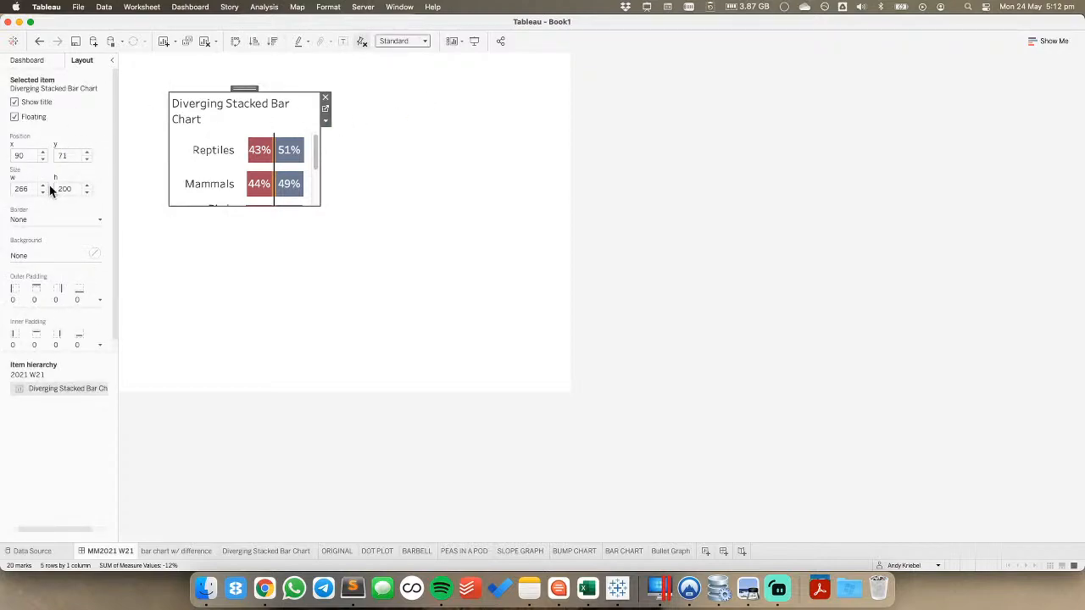
left_click(22, 155)
type("0")
key("Tab")
type("0")
key("Tab")
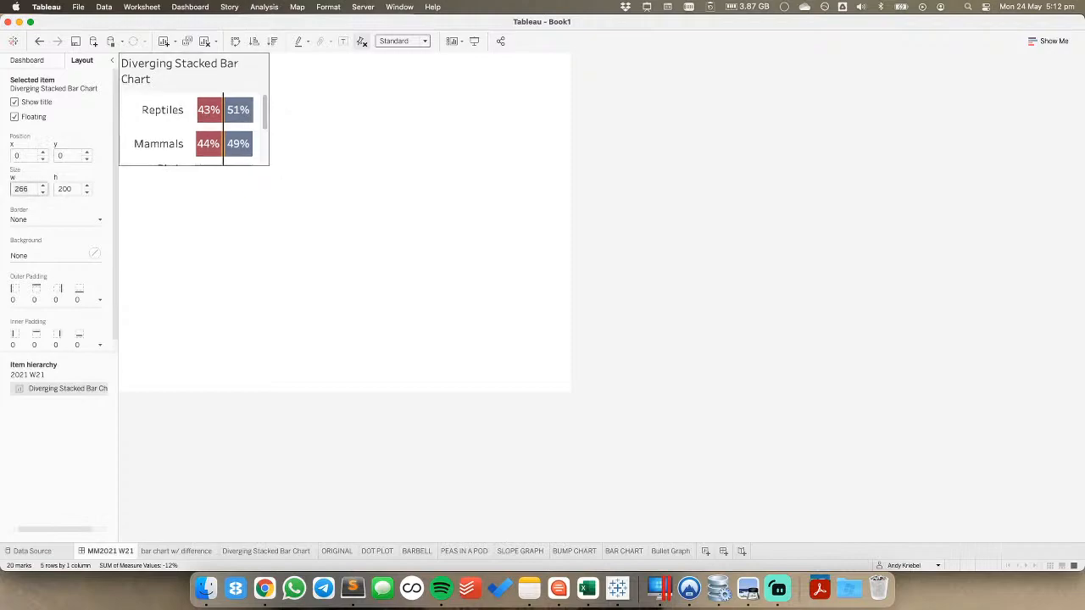
type("800")
key("Tab")
type("600")
key("Tab")
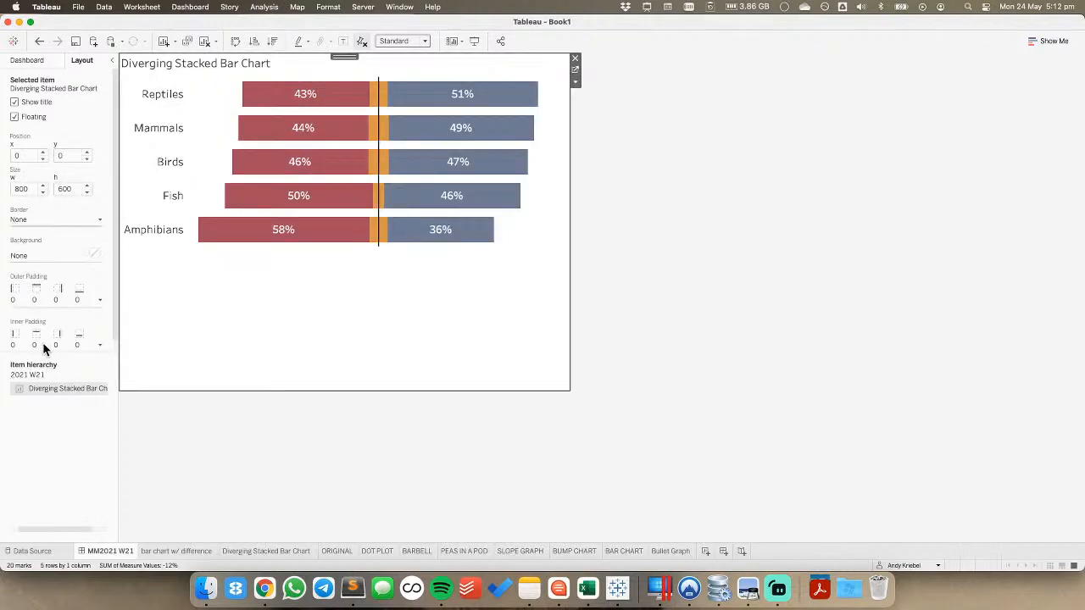
Set the inner padding of the Diverging Stacked Bar Chart to 20 on all sides
left_click(46, 346)
left_click(56, 387)
type("20")
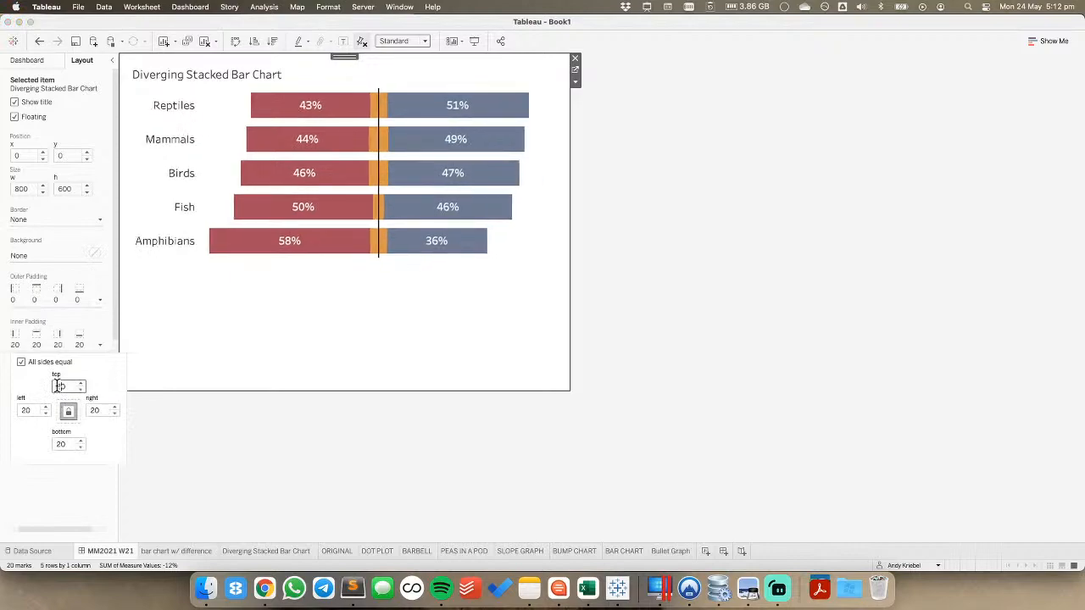
left_click(296, 409)
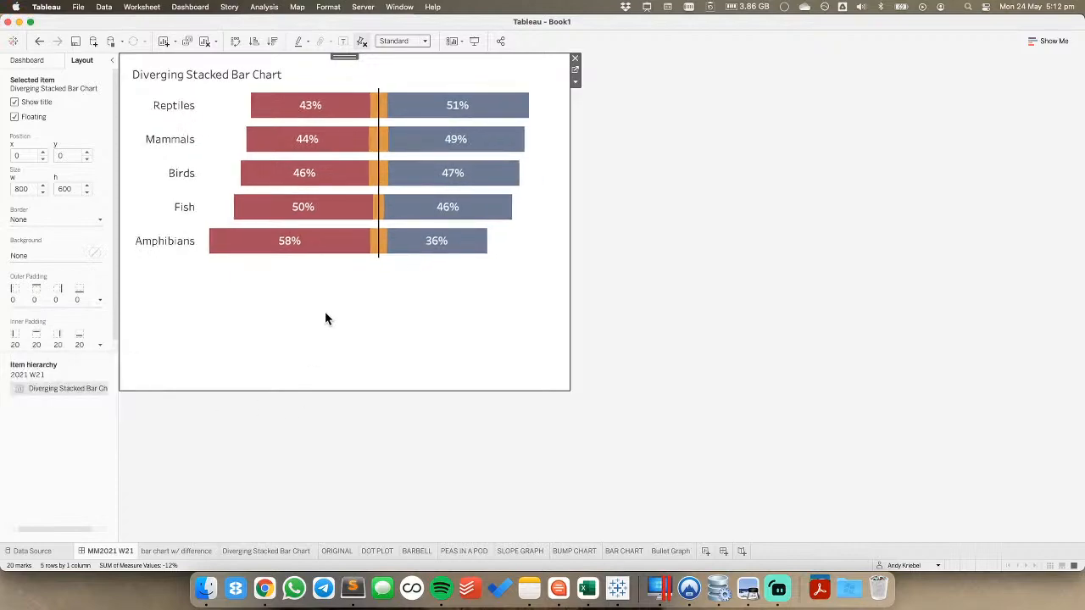
left_click(605, 135)
left_click(393, 75)
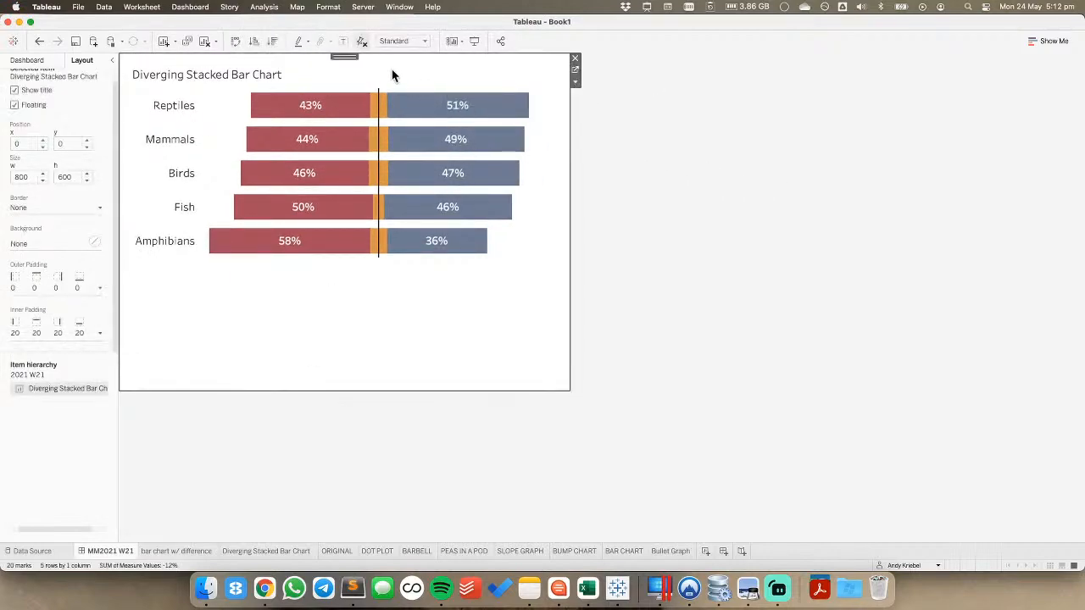
Show the Diverging Stacked Bar Chart caption on the dashboard and format its text as light grey, size 8 and centred
left_click(575, 81)
left_click(594, 144)
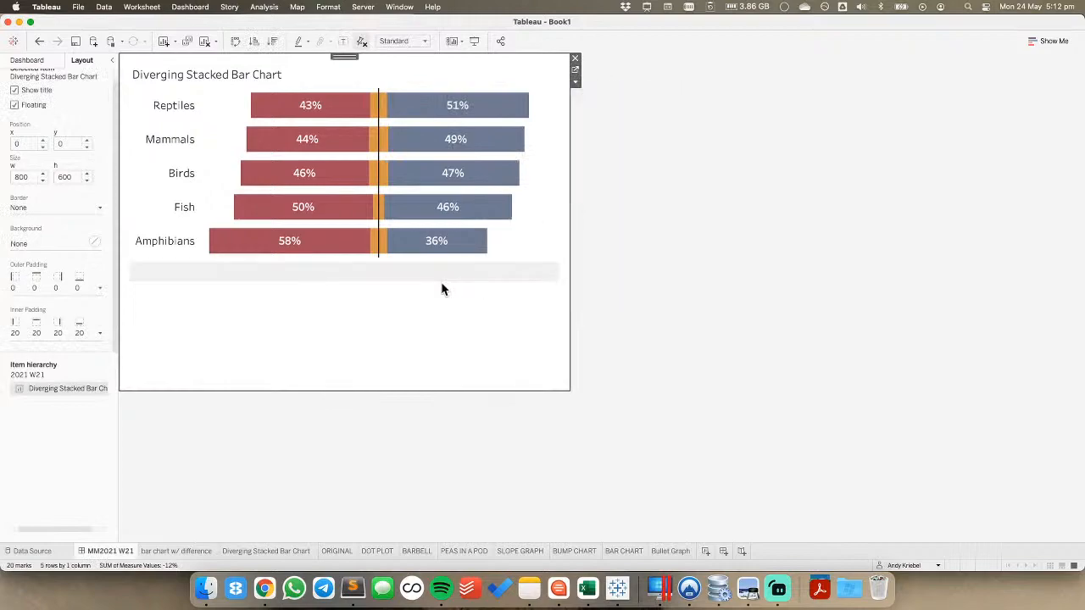
double_click(344, 278)
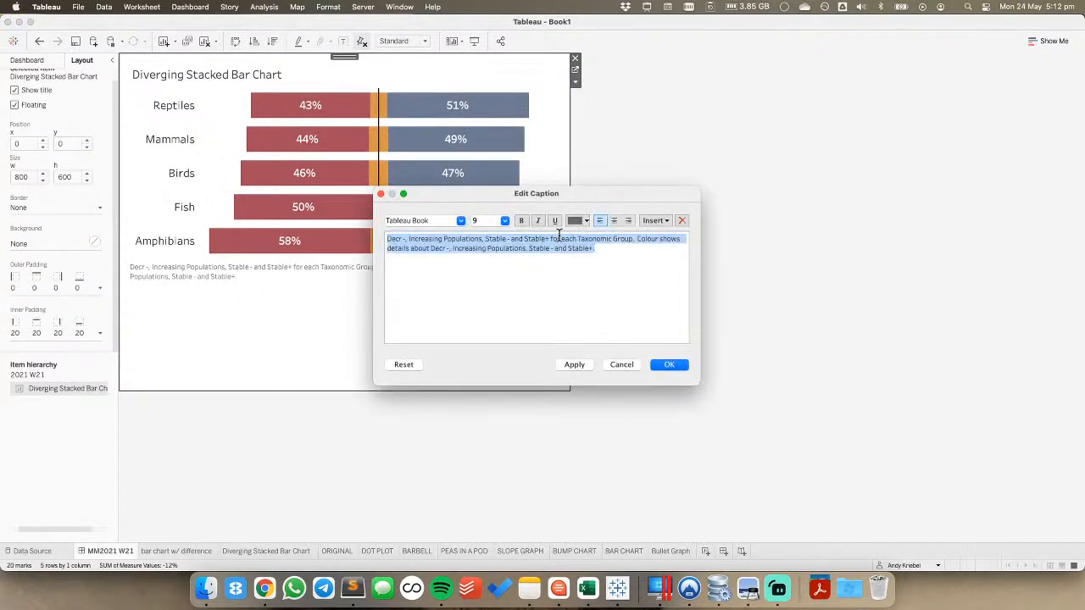
left_click(584, 222)
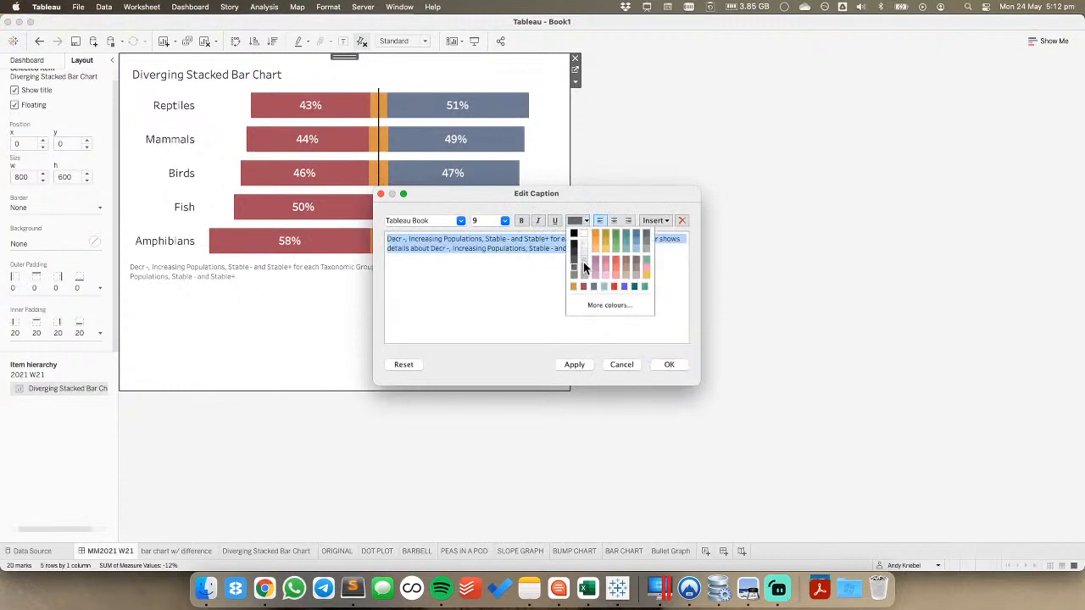
left_click(584, 268)
left_click(505, 221)
left_click(479, 230)
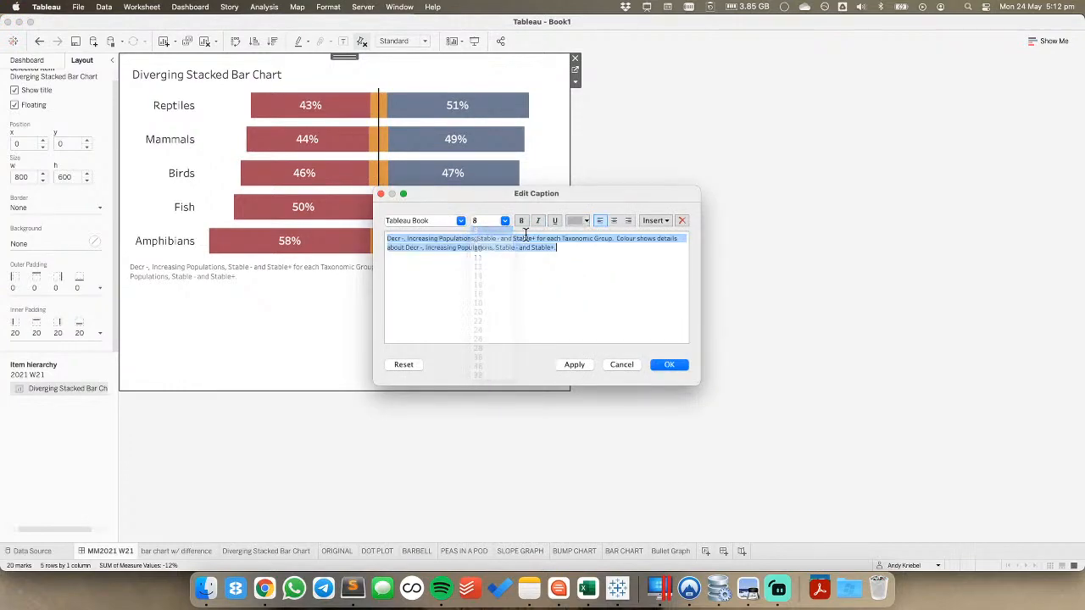
left_click(615, 221)
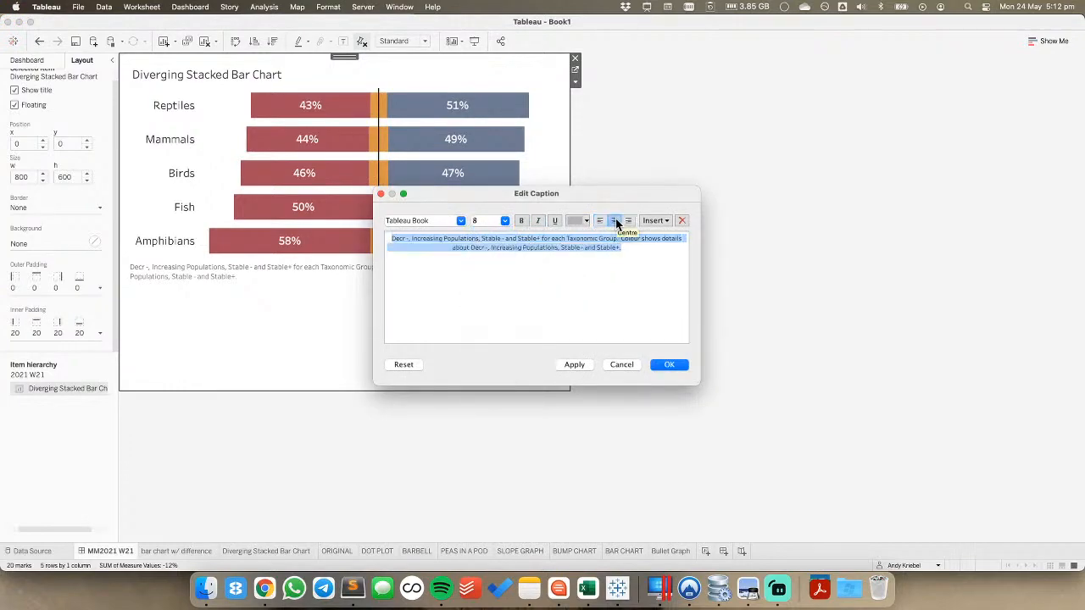
Replace the caption text with "DATA SOURCE: OUR WORLD IN DATA • CREATED BY:" followed by the author's name and social media handle
key("BackSpace")
type("DATA SOURCE:")
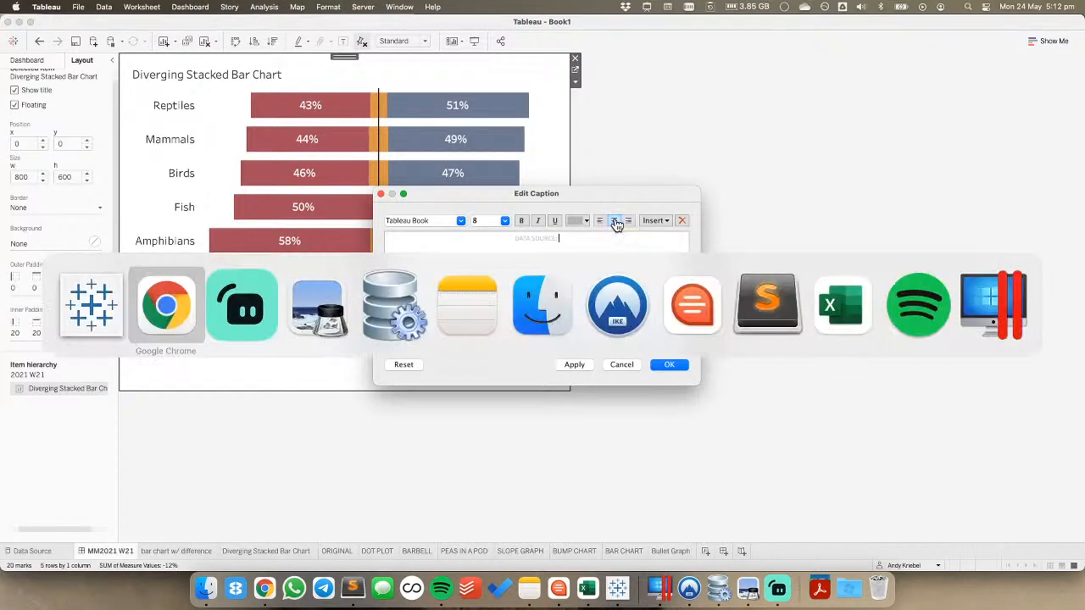
key("super+Tab")
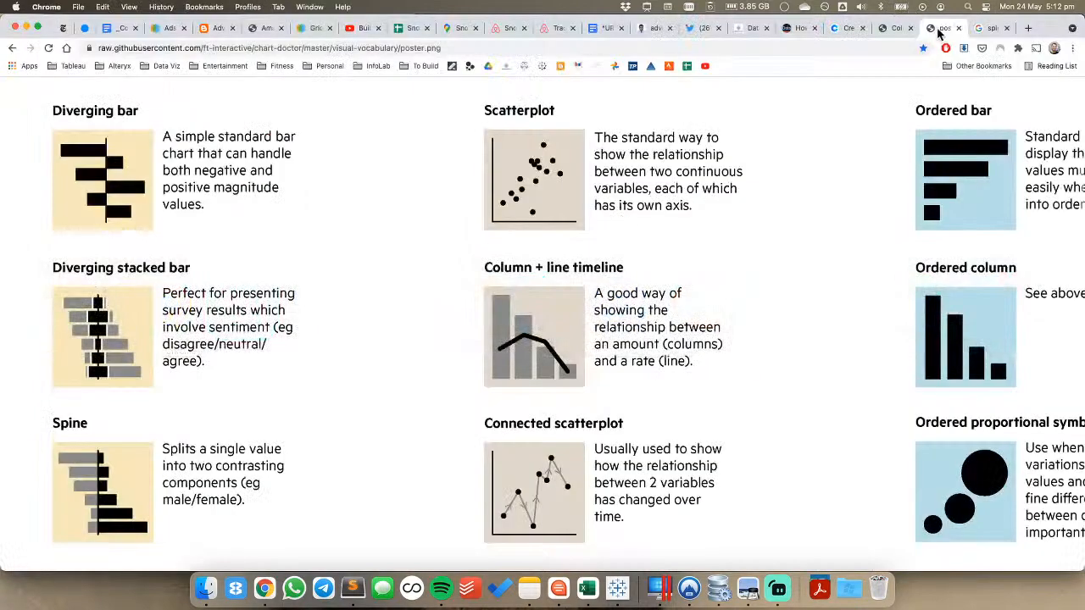
left_click(751, 28)
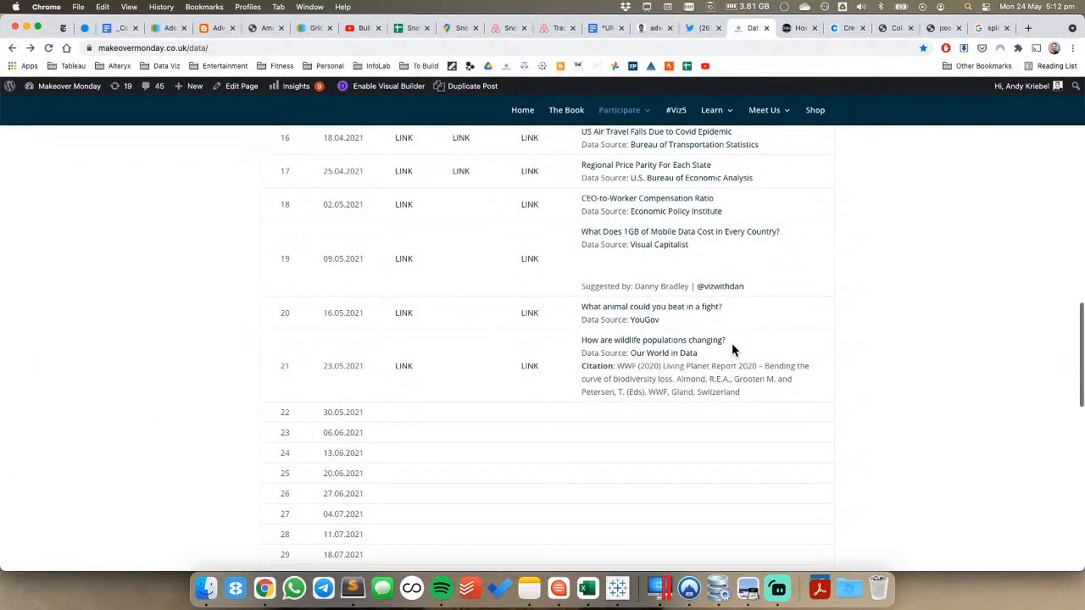
key("super+Tab")
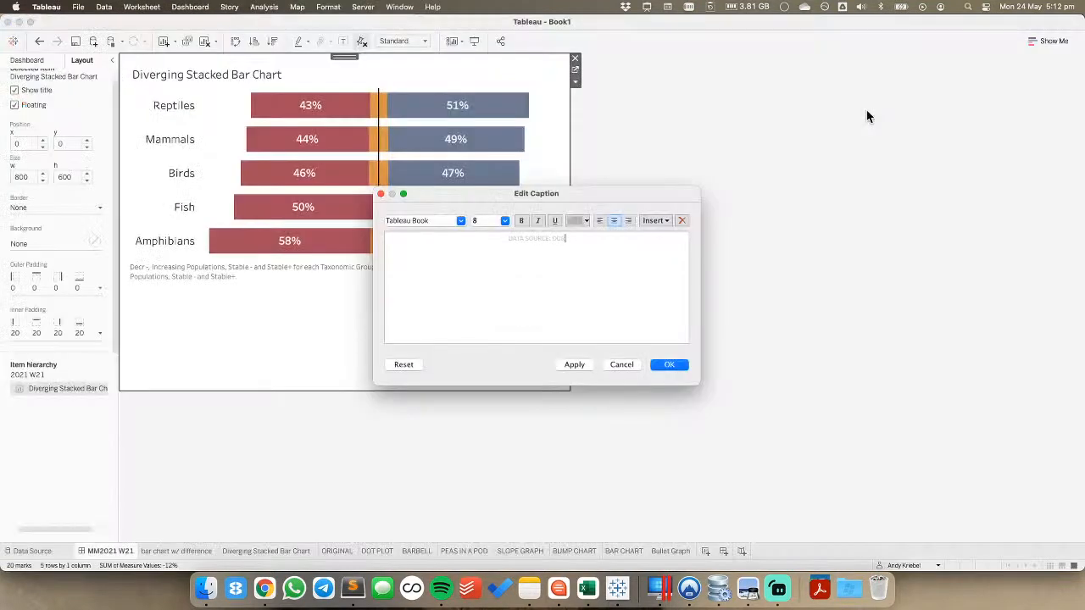
type("WORLD IN DATA • CREATED BY: ANDY")
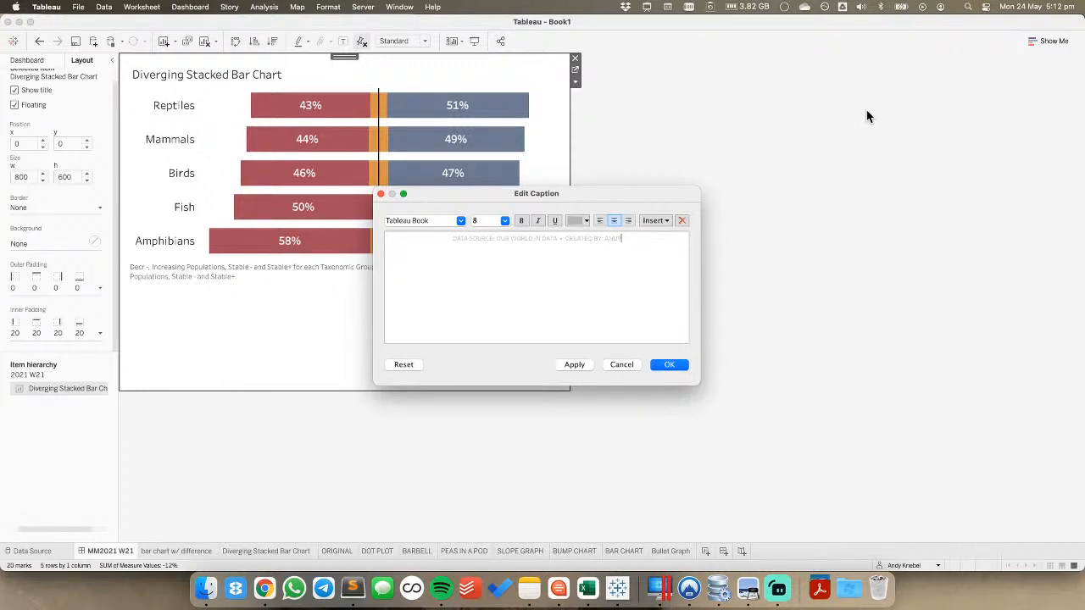
type(" KRIEBEL | @VIZWIZBI")
Copy the week 21 citation from the Makeover Monday data page in Chrome and paste it below the credit line in Tableau's caption
key("super+Tab")
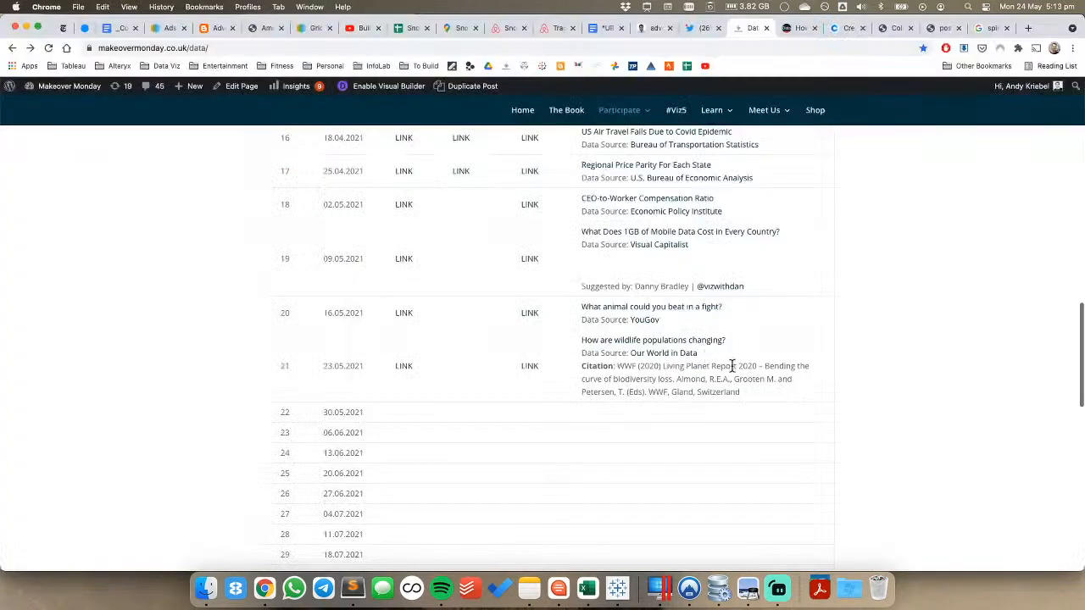
left_click_drag(742, 393, 581, 373)
key("super+c")
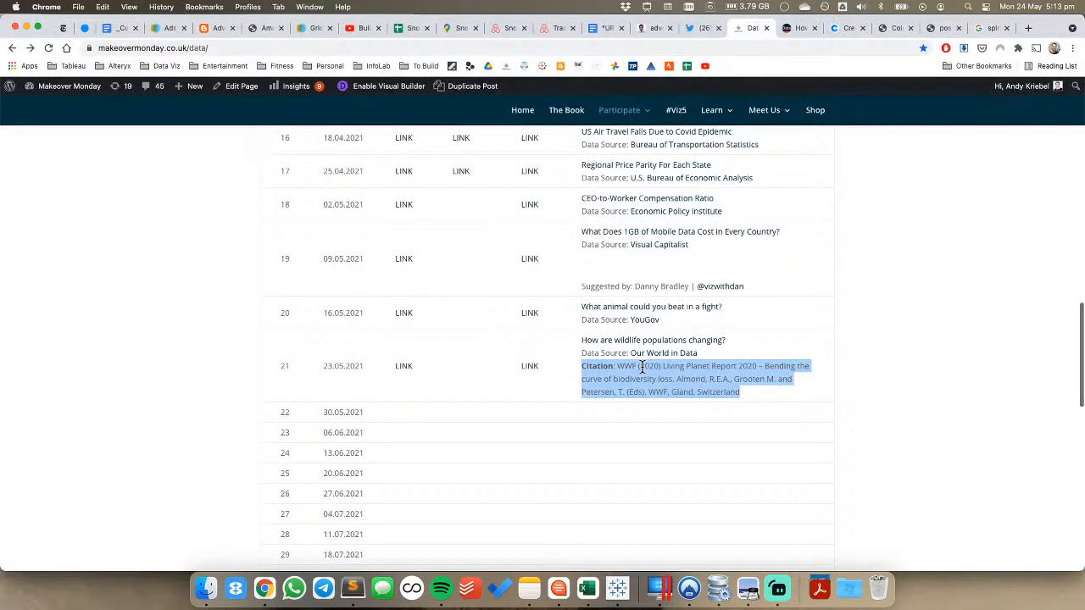
left_click(797, 27)
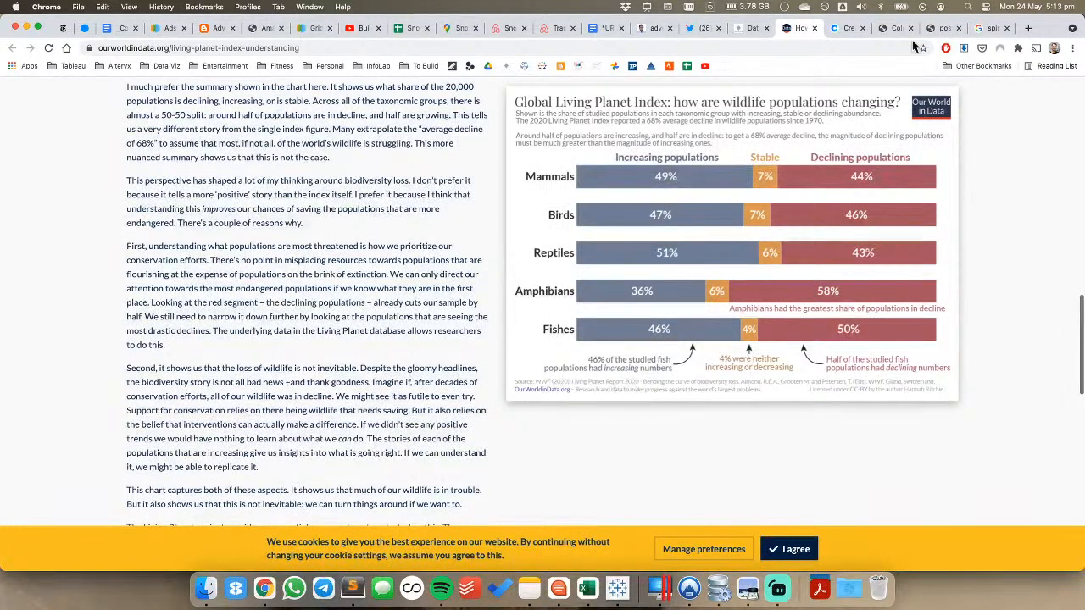
key("super+Tab")
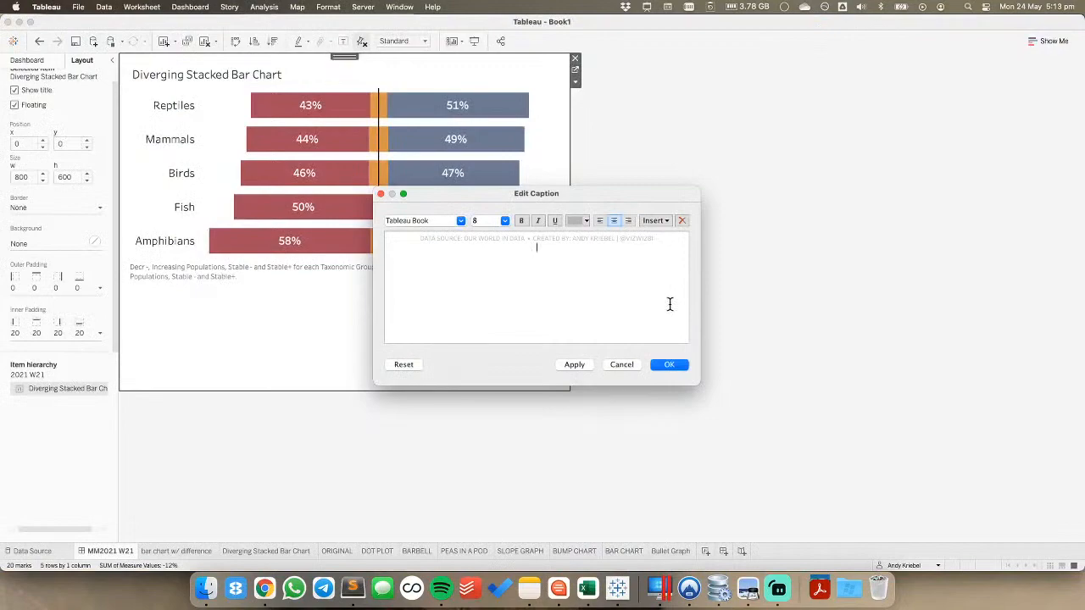
key("super+v")
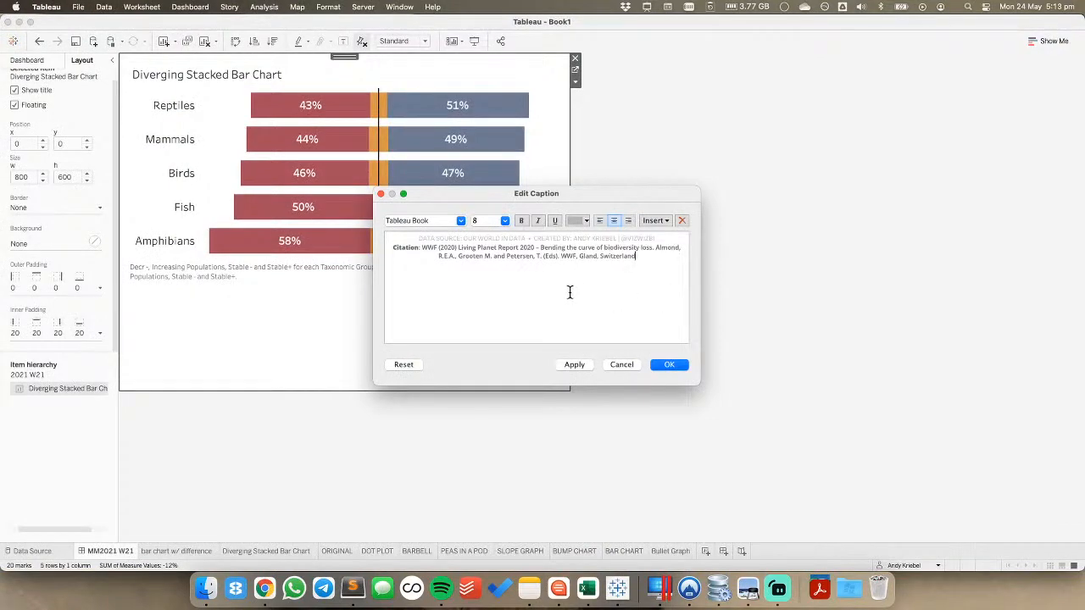
left_click_drag(393, 247, 657, 258)
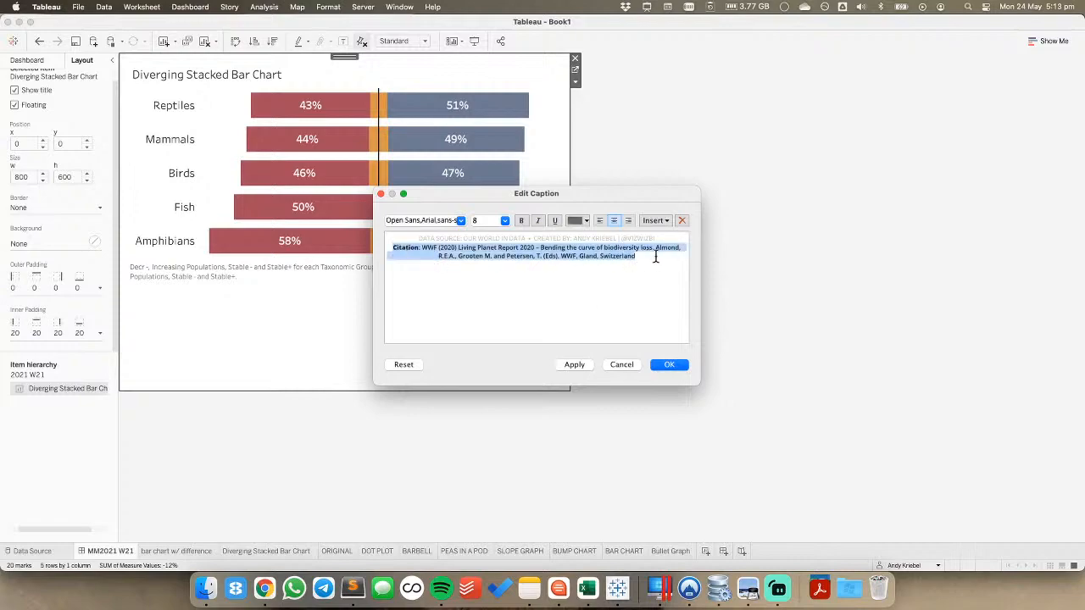
left_click(461, 220)
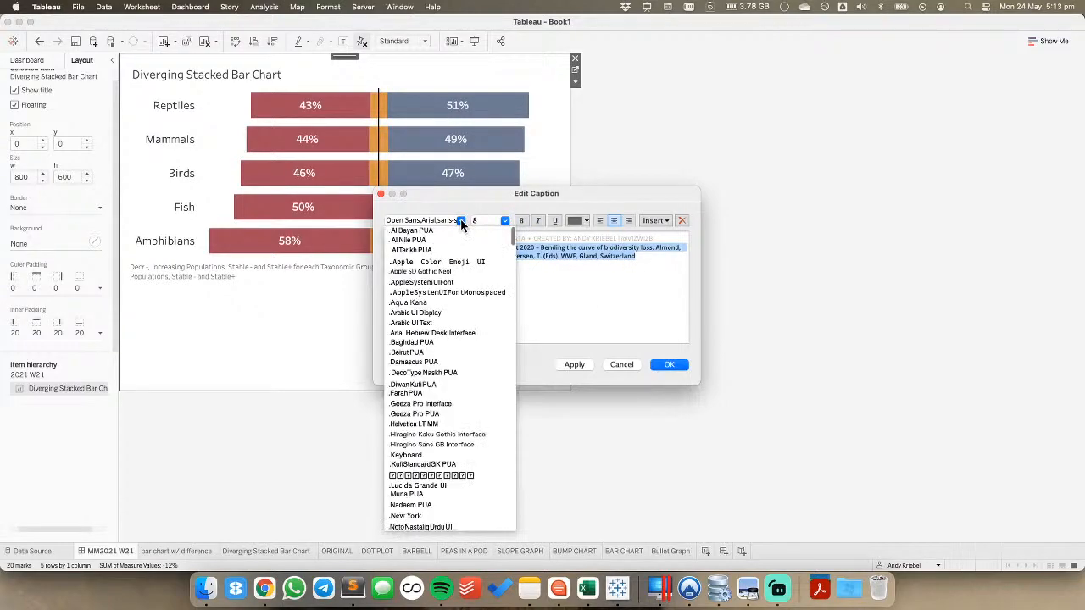
left_click(585, 238)
left_click(585, 239)
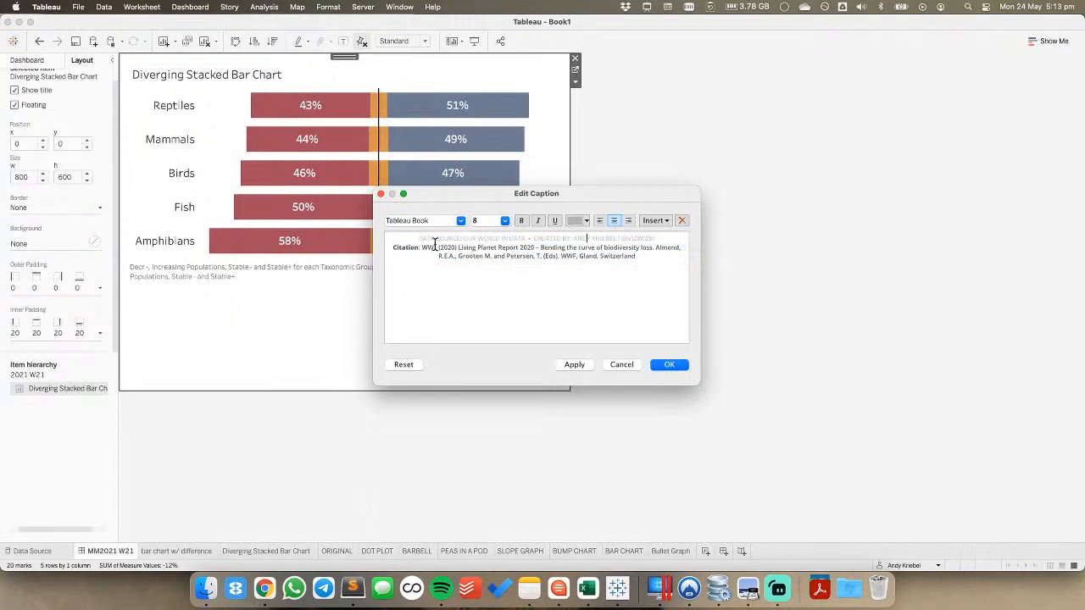
Format the pasted citation in the caption as Tableau Book, size 8, in light grey
left_click_drag(394, 247, 661, 260)
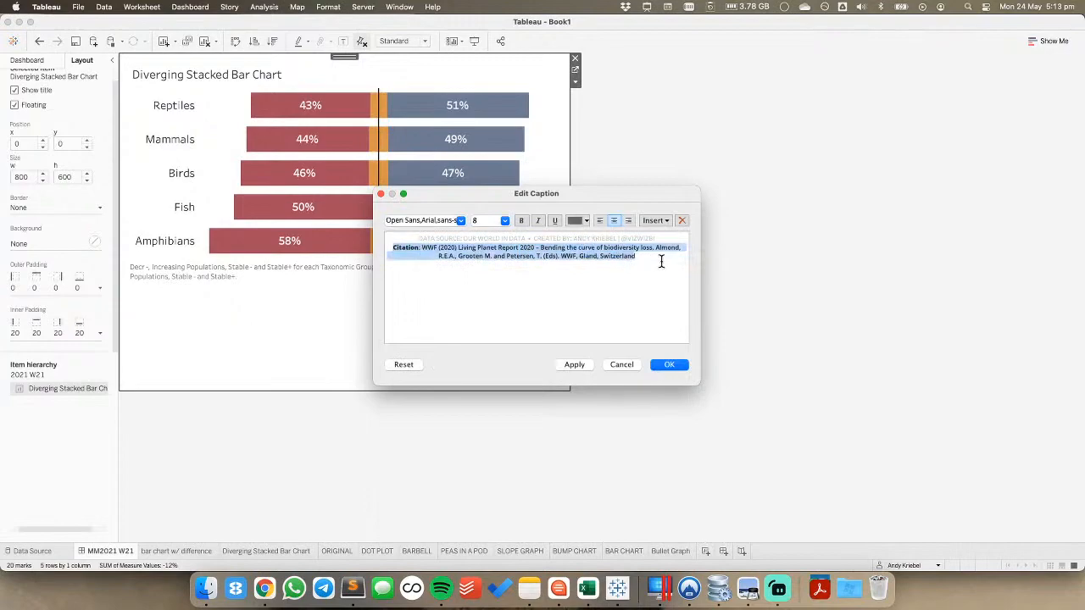
left_click(461, 222)
key("t")
scroll(462, 448, "down", 2)
scroll(462, 450, "down", 1)
left_click(442, 484)
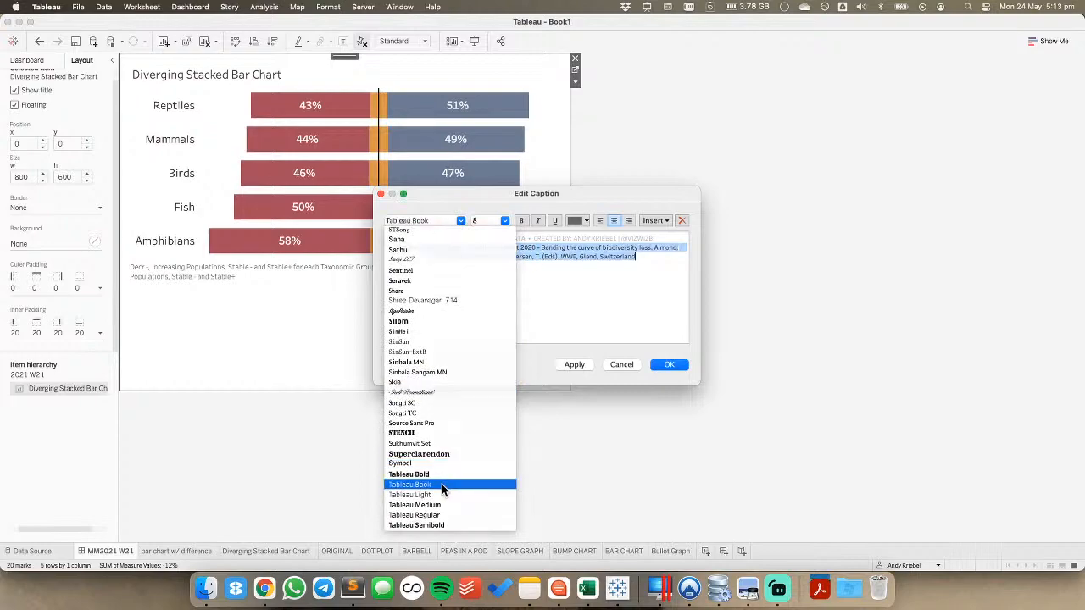
left_click(506, 222)
left_click(495, 230)
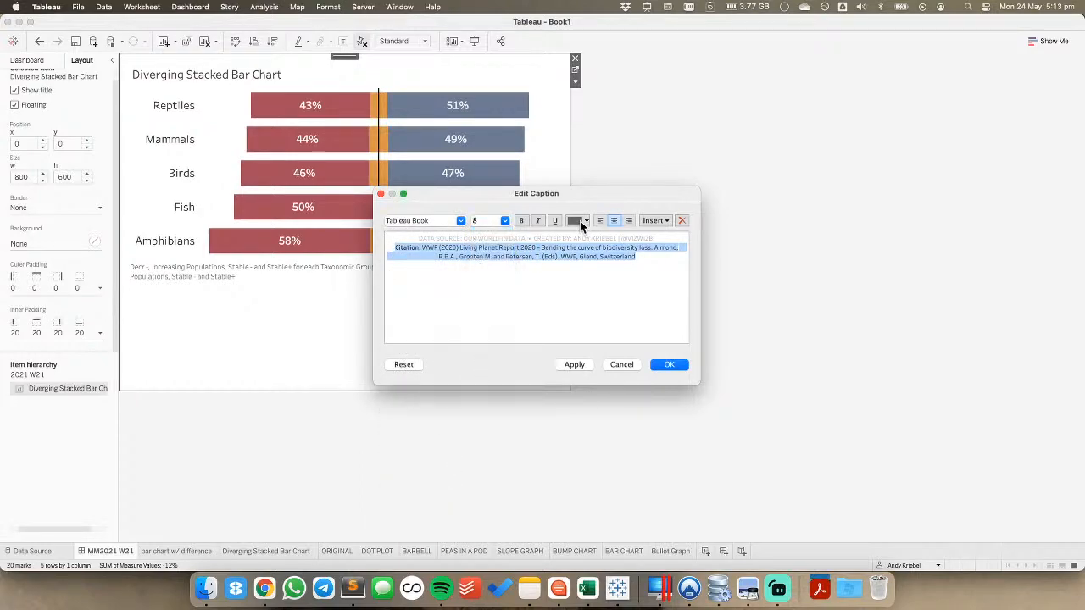
left_click(580, 220)
left_click(581, 269)
left_click(462, 256)
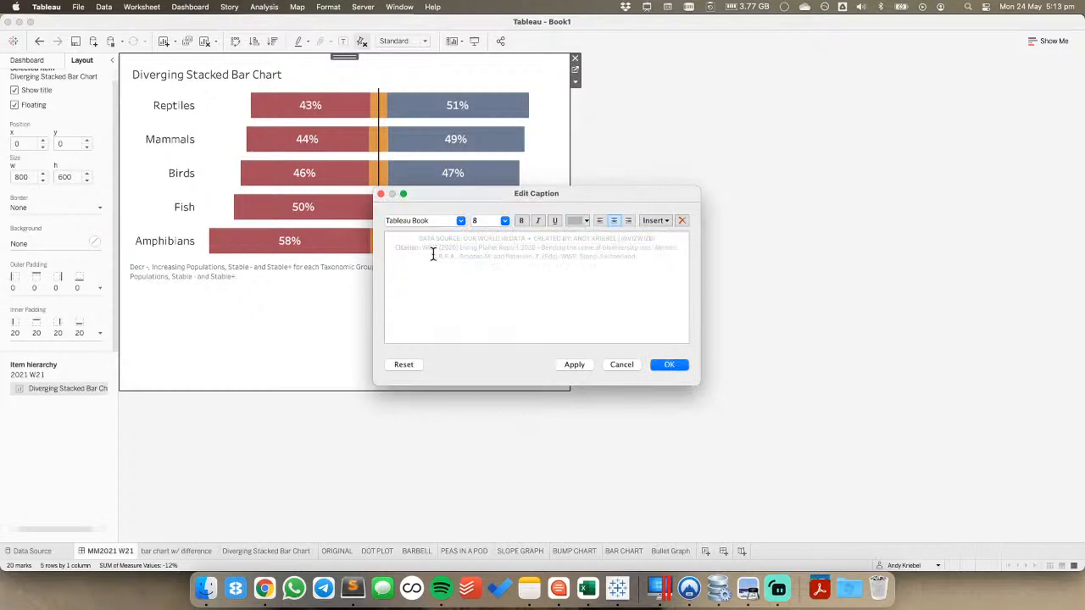
Check the source note on the Our World in Data page and replace the word "Citation" in the caption with "SOURCE"
key("super+Tab")
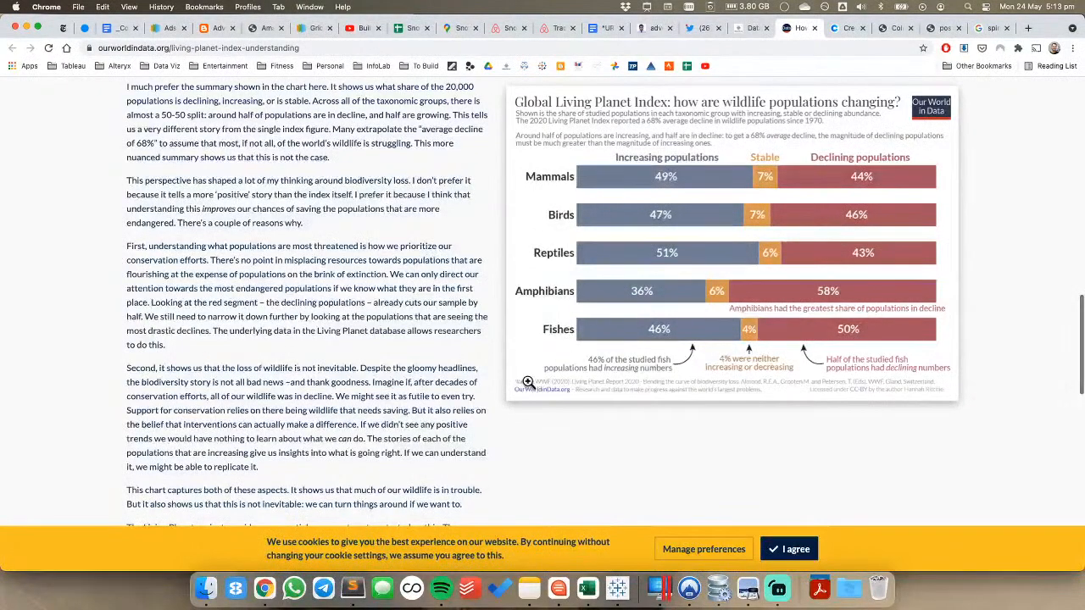
key("super+Tab")
double_click(408, 246)
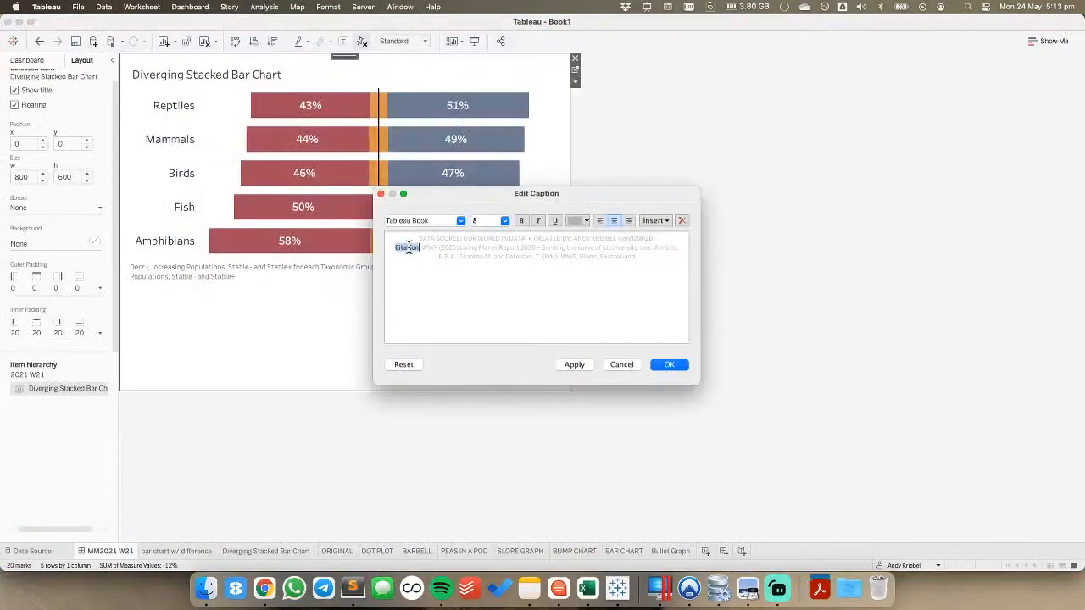
type("SOURCE")
double_click(408, 246)
left_click(461, 275)
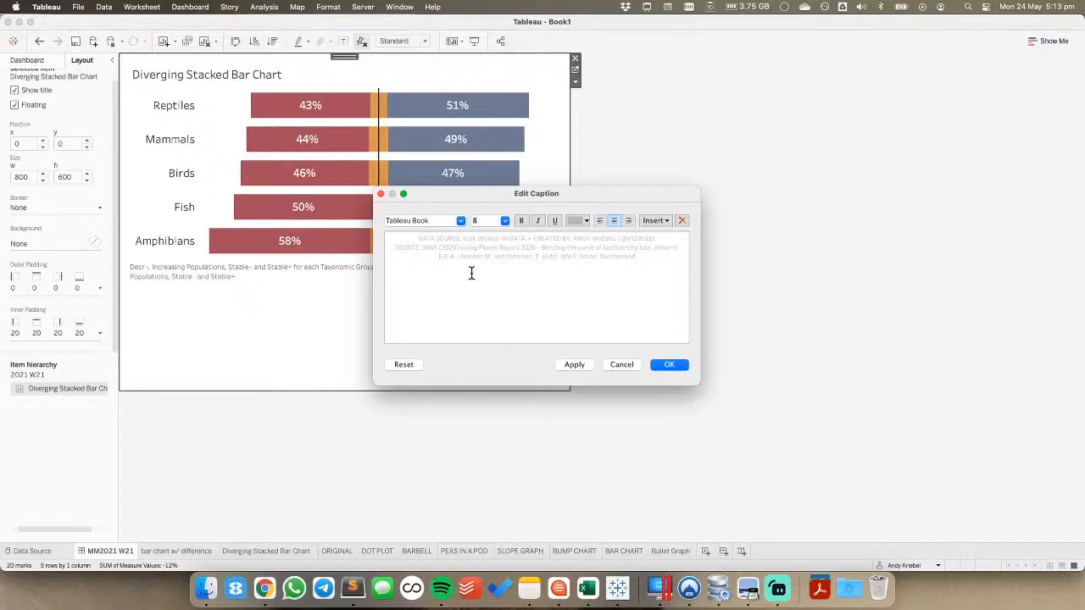
Insert a blank line above the data source line and apply the edited caption
left_click(416, 239)
key("Return")
left_click(654, 365)
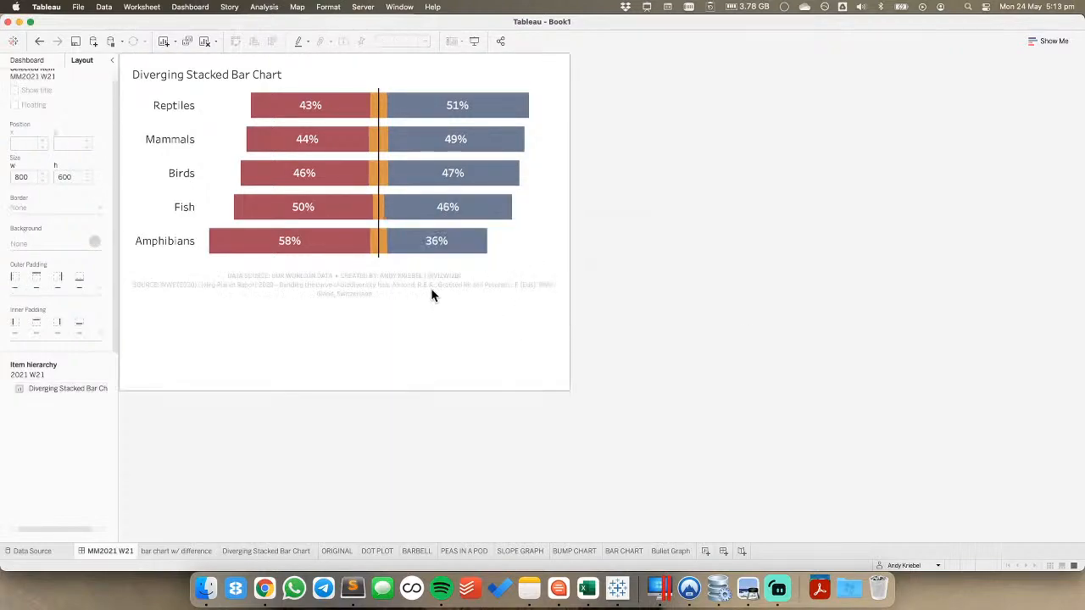
Edit the caption again to break the SOURCE line after "biodiversity loss." so the citation's author names start a new line
double_click(433, 293)
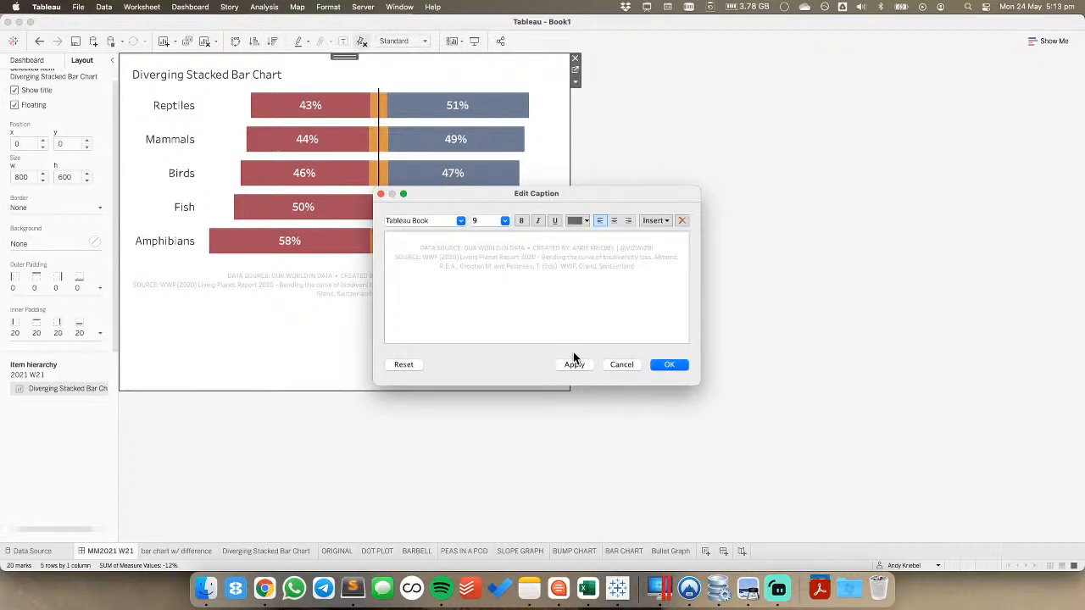
left_click_drag(546, 193, 741, 184)
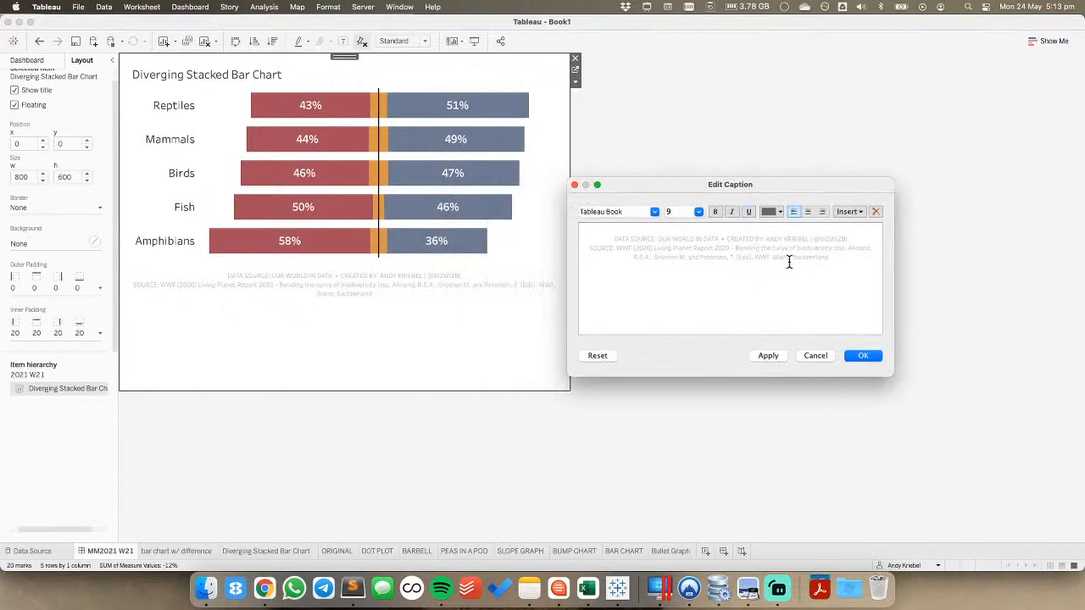
left_click(846, 247)
key("Return")
left_click(771, 357)
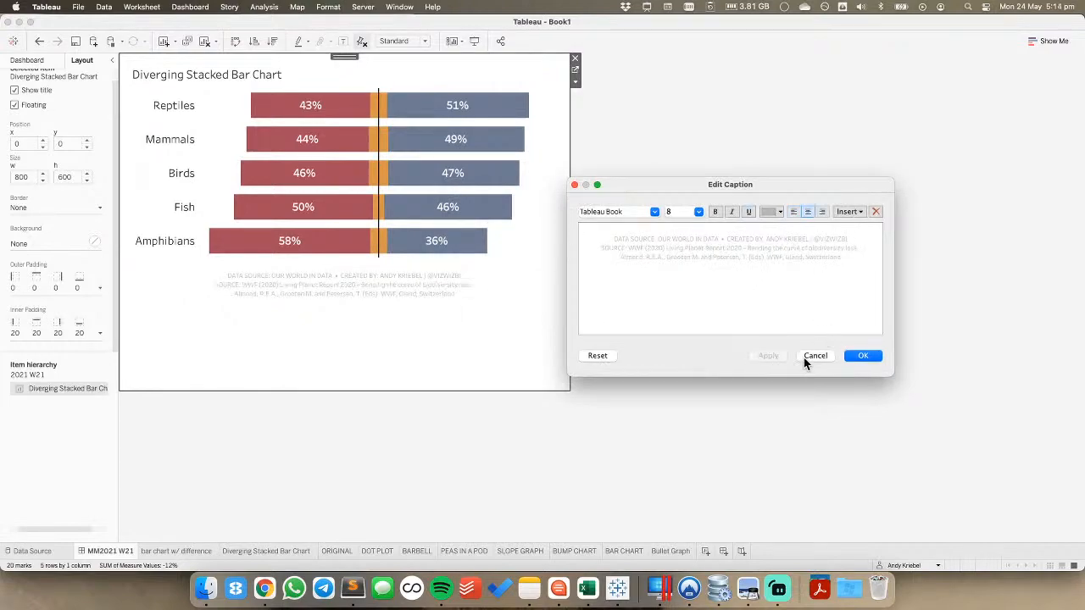
left_click(863, 356)
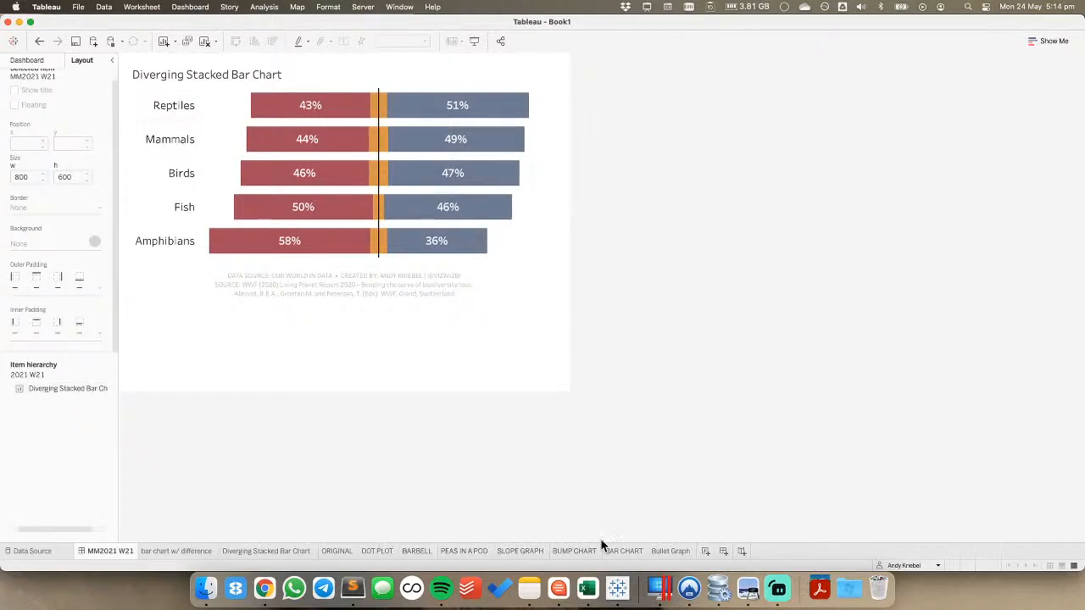
On the Diverging Stacked Bar Chart sheet, edit the Taxonomic Group aliases and set the Amphibians alias to "AMPHIBIANS"
left_click(170, 552)
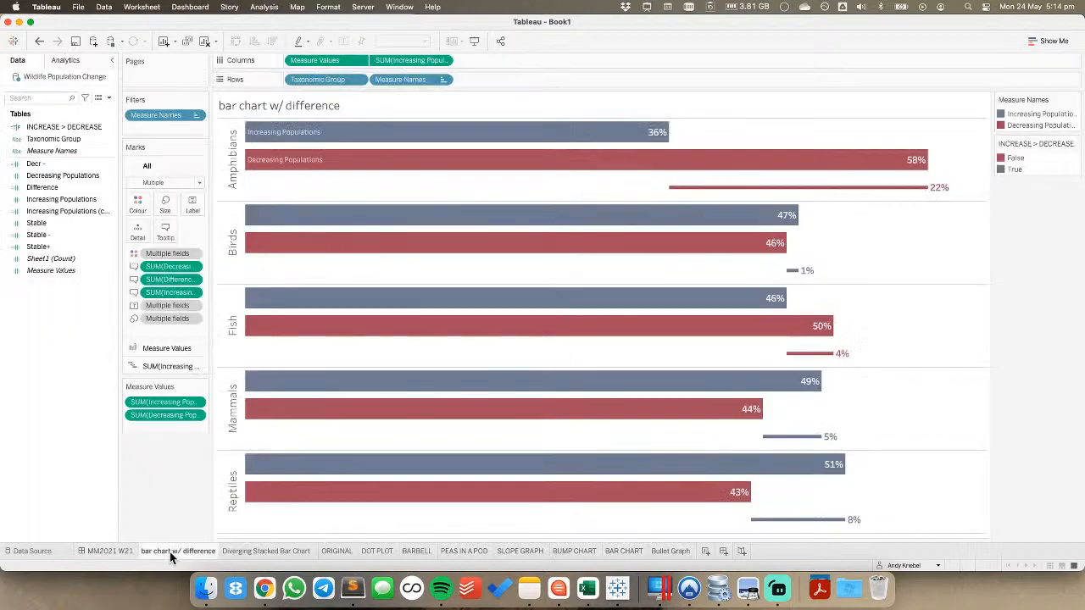
left_click(246, 552)
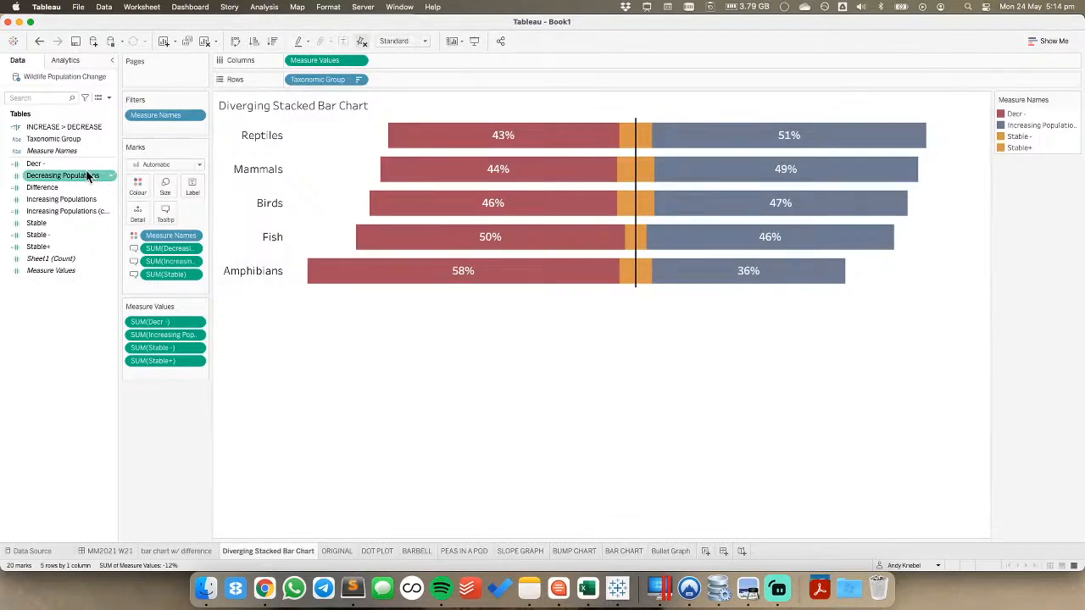
right_click(53, 139)
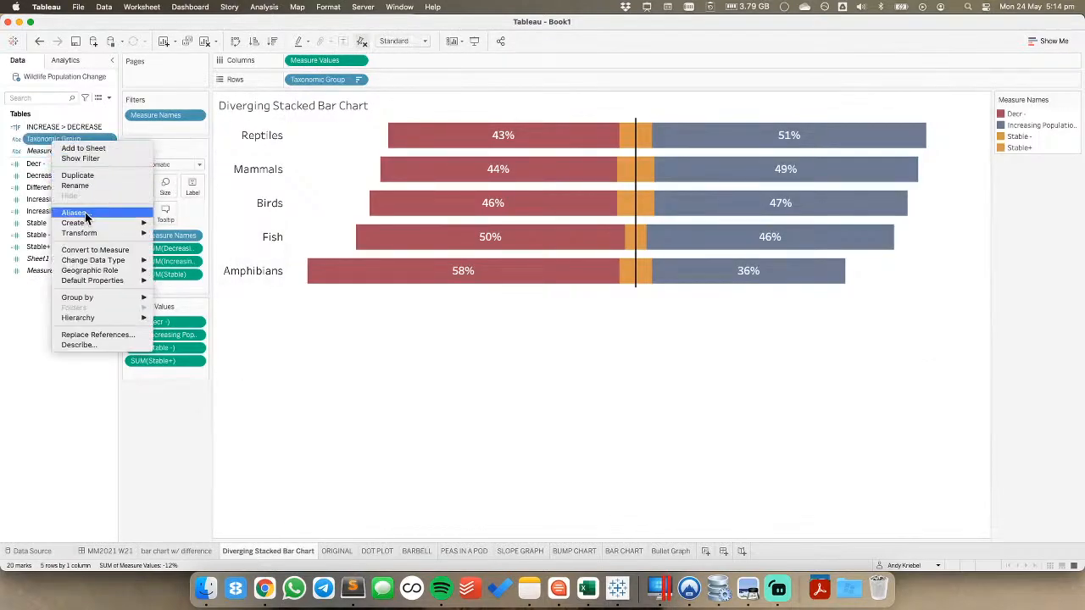
left_click(85, 212)
left_click(534, 247)
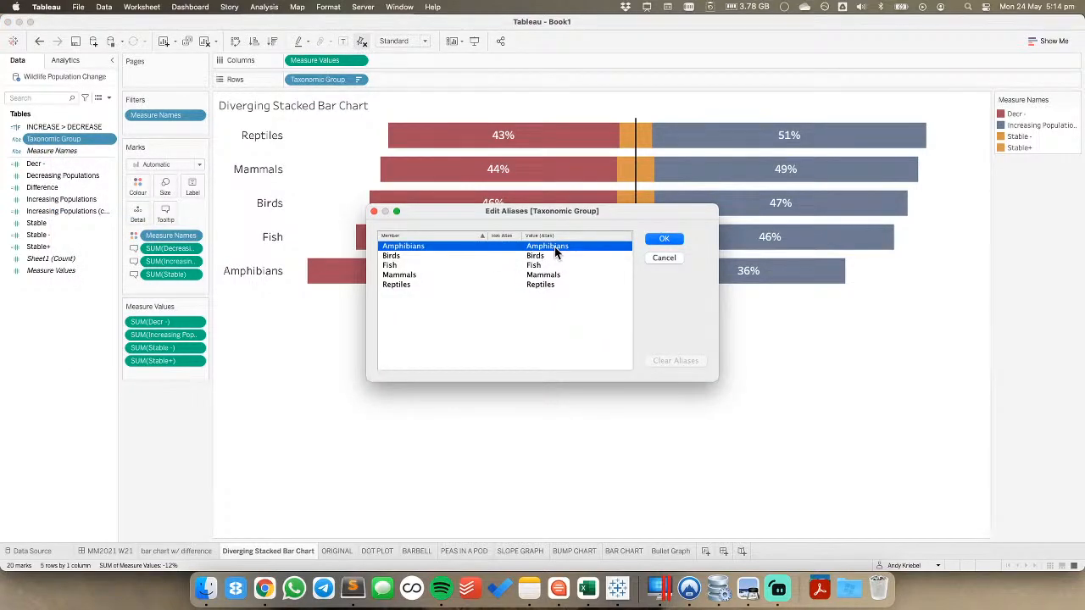
left_click(548, 257)
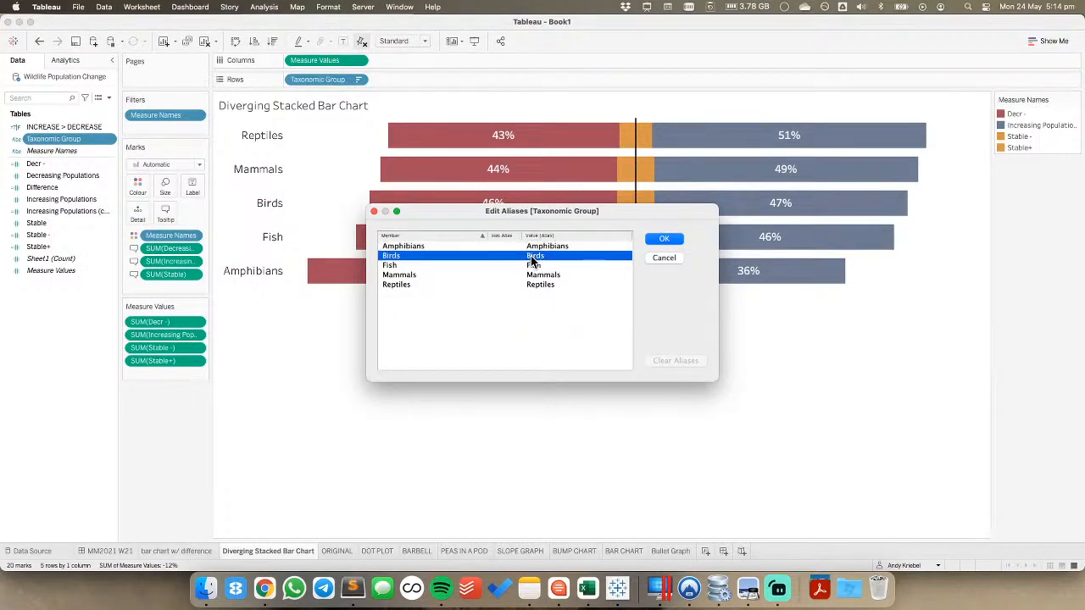
left_click(536, 247)
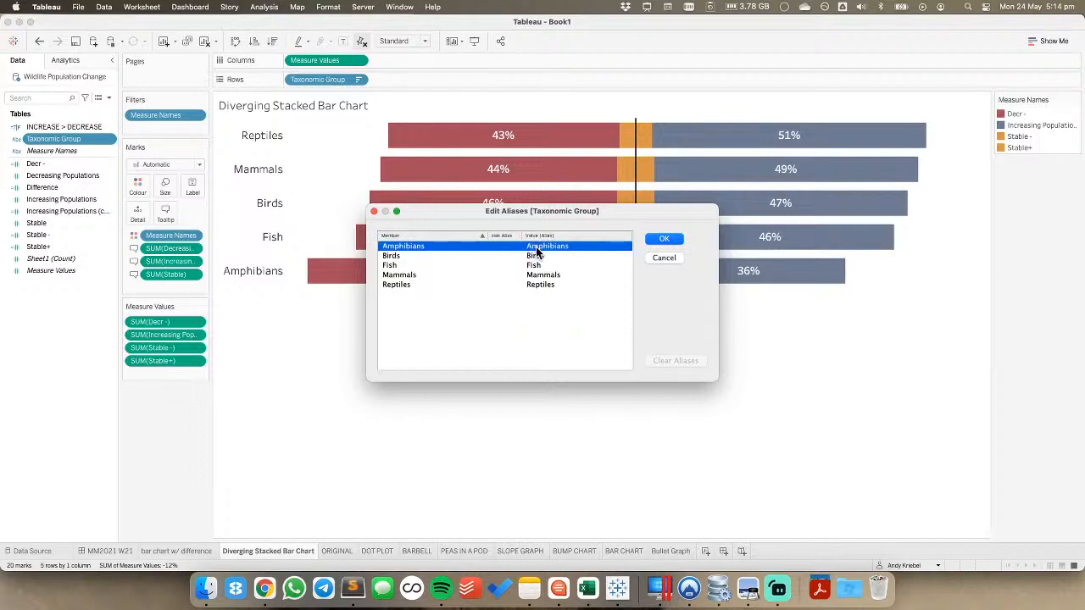
left_click(536, 254)
left_click(538, 248)
left_click(539, 247)
type("AMPHIBI")
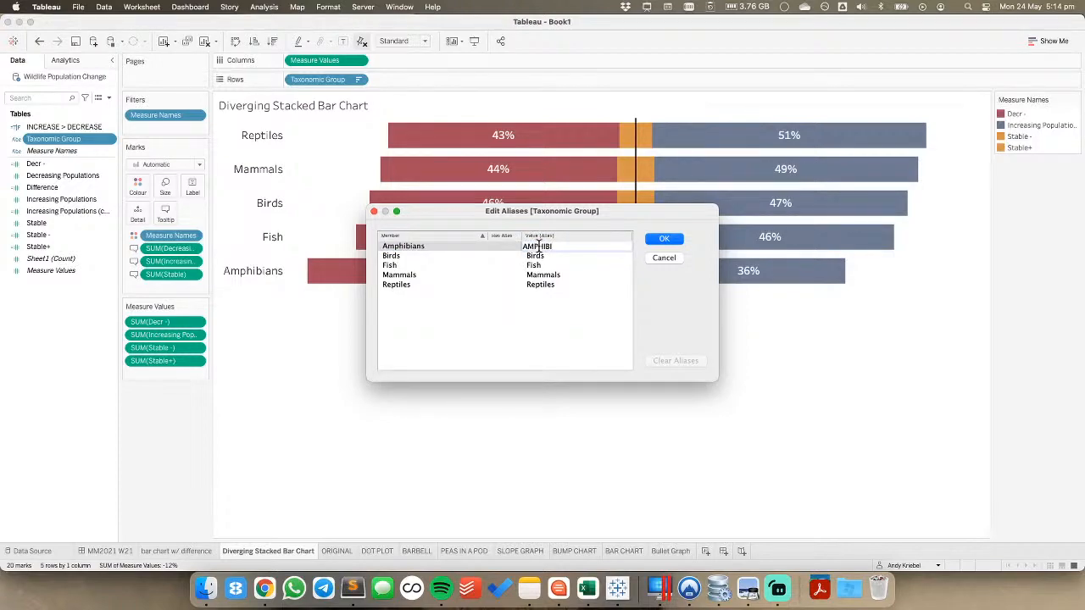
type("ANS")
key("Return")
Set the remaining aliases to "BIRDS", "FISH", "MAMMALS" and "REPTILES" and apply them
type("B")
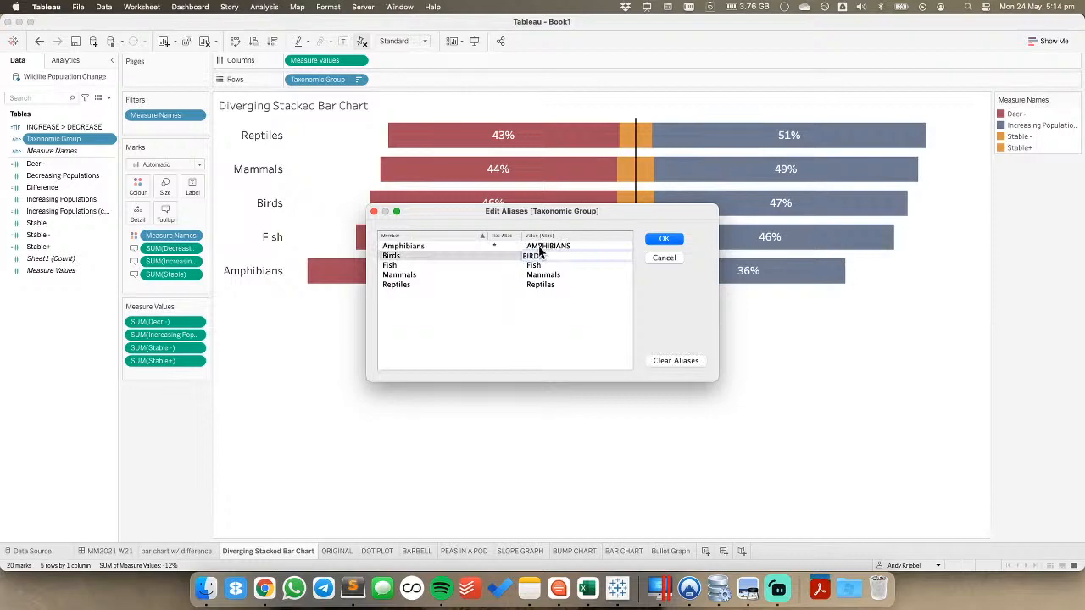
key("Return")
type("FISH")
key("Return")
type("MAMMALS")
key("Return")
type("REP")
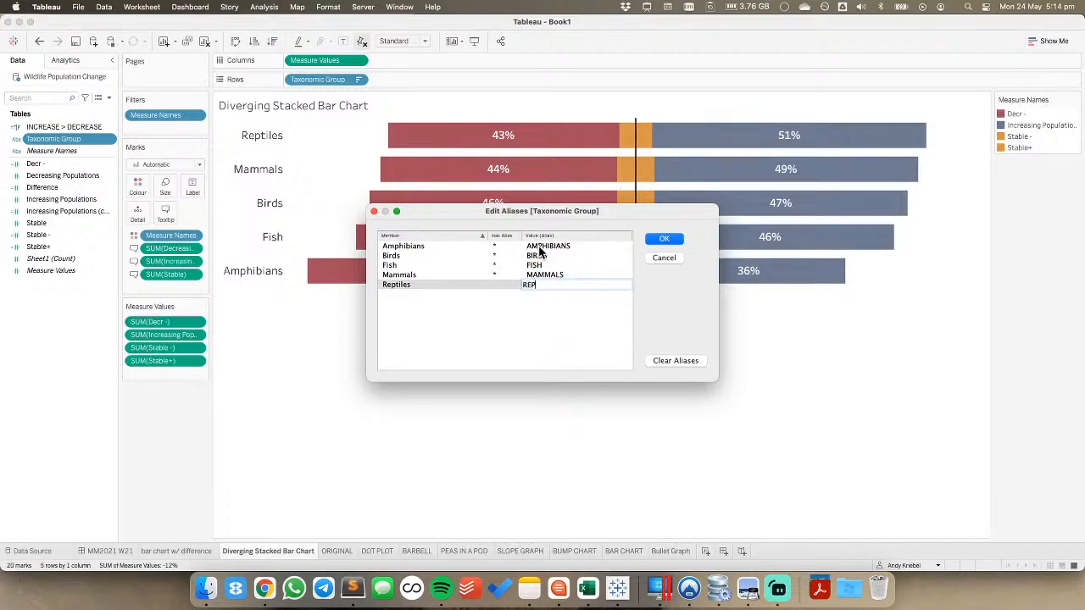
type("TILES")
key("Return")
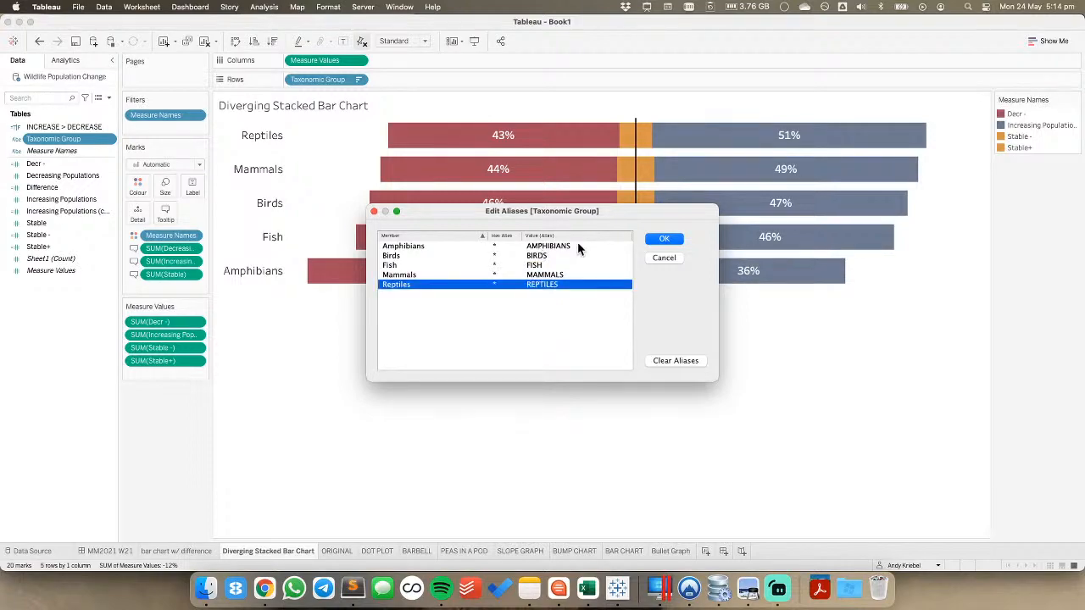
left_click(663, 238)
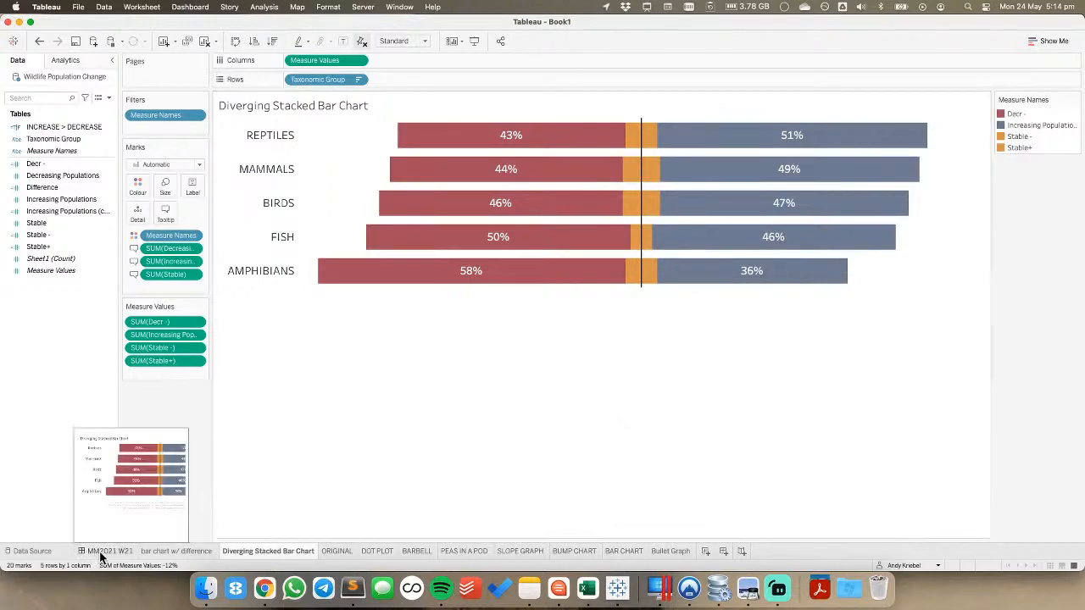
In the bars' tooltip, enlarge the Taxonomic Group field to size 12 and turn off selection by category
mouse_move(467, 137)
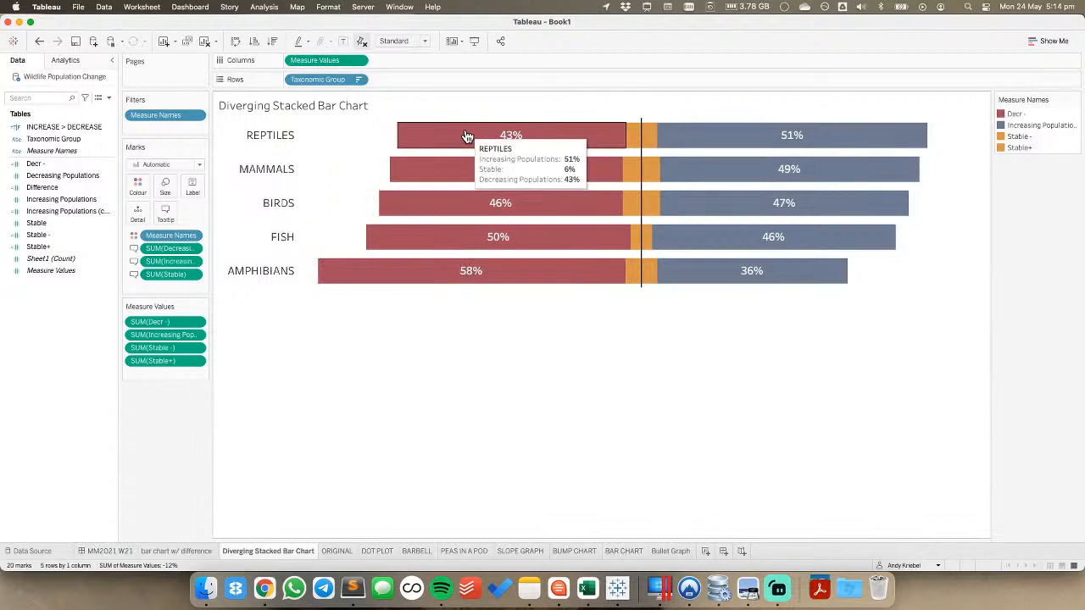
left_click(165, 214)
double_click(408, 226)
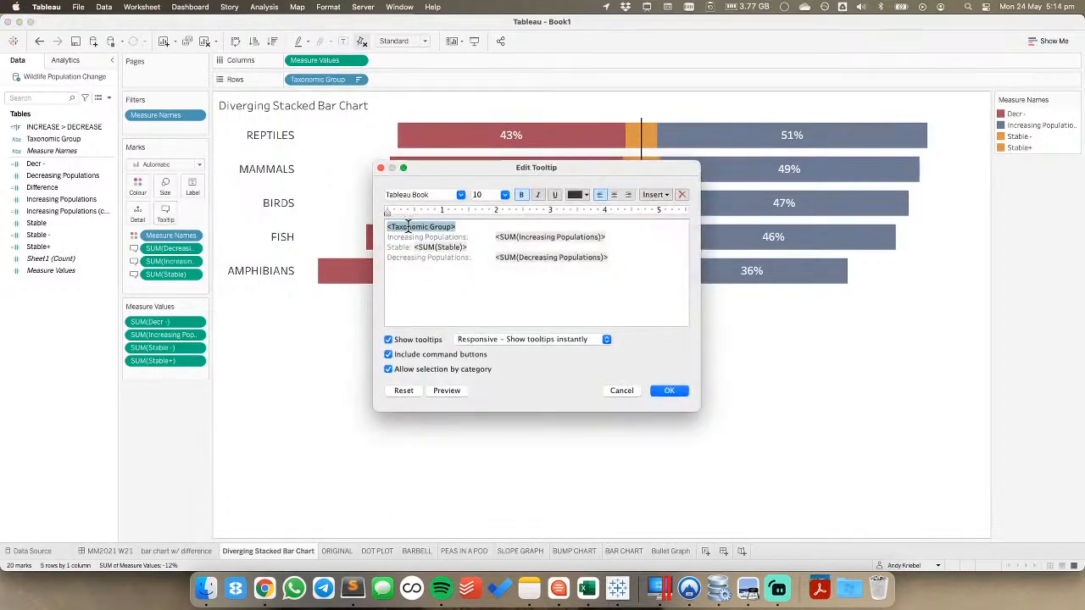
left_click(500, 194)
left_click(491, 241)
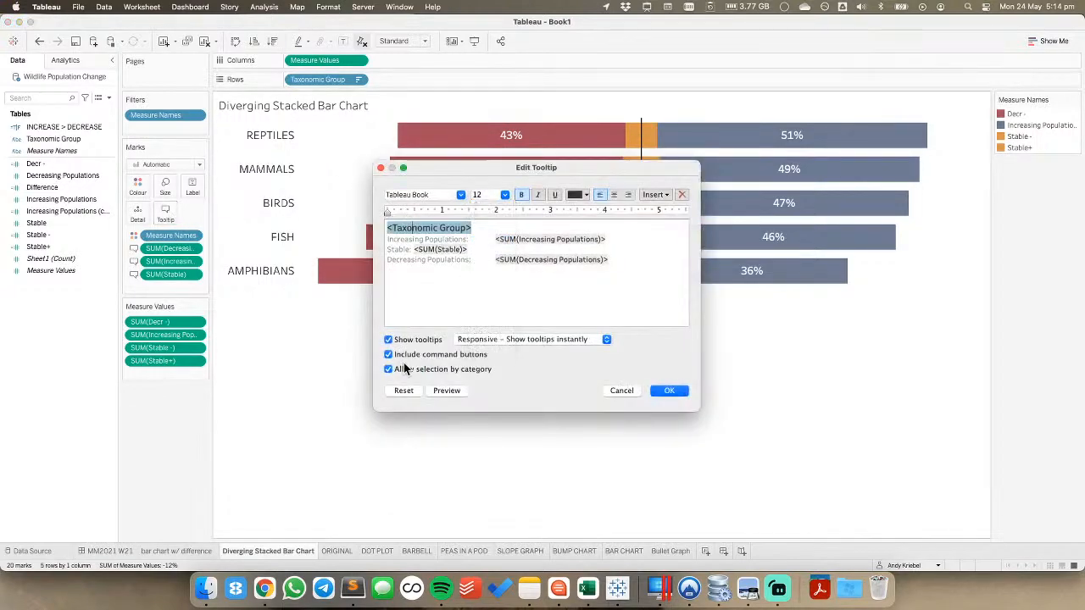
left_click(408, 370)
left_click(672, 389)
mouse_move(426, 141)
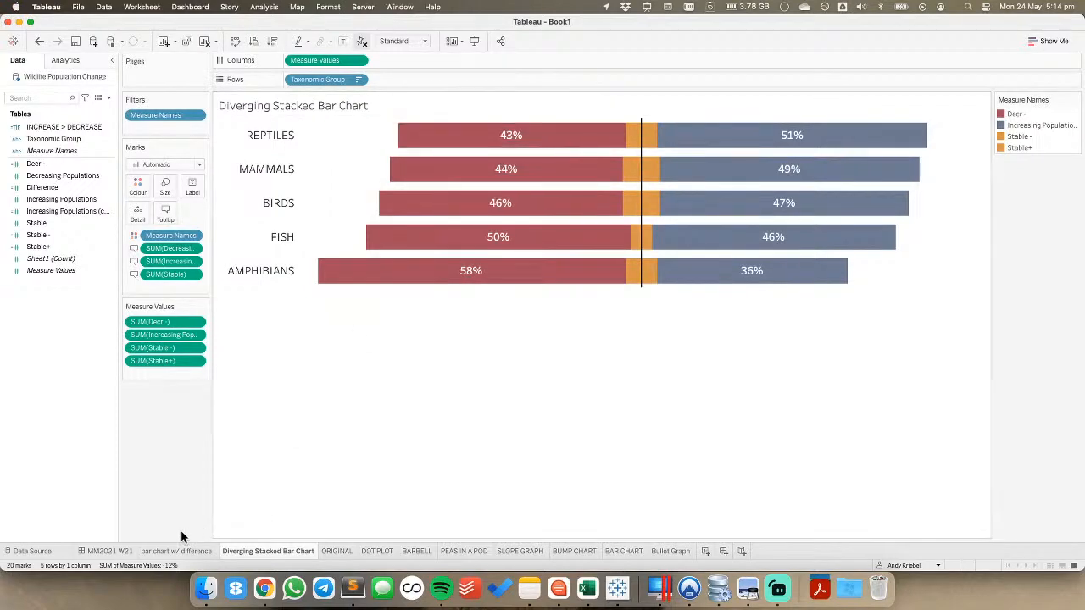
On the MM2021 W21 dashboard, set the taxonomic group header font to size 12
left_click(123, 550)
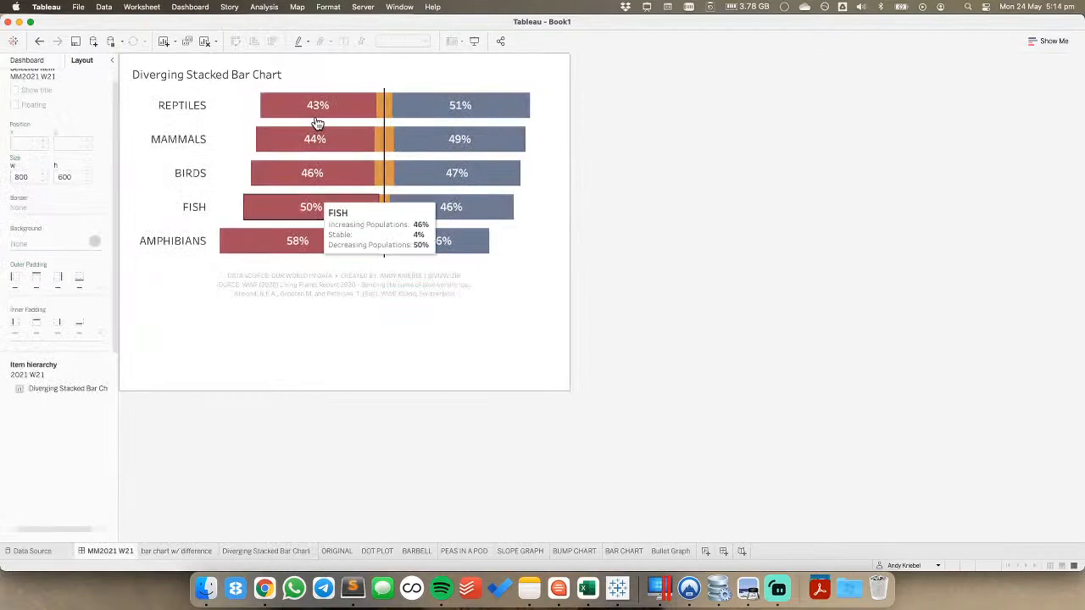
left_click(306, 67)
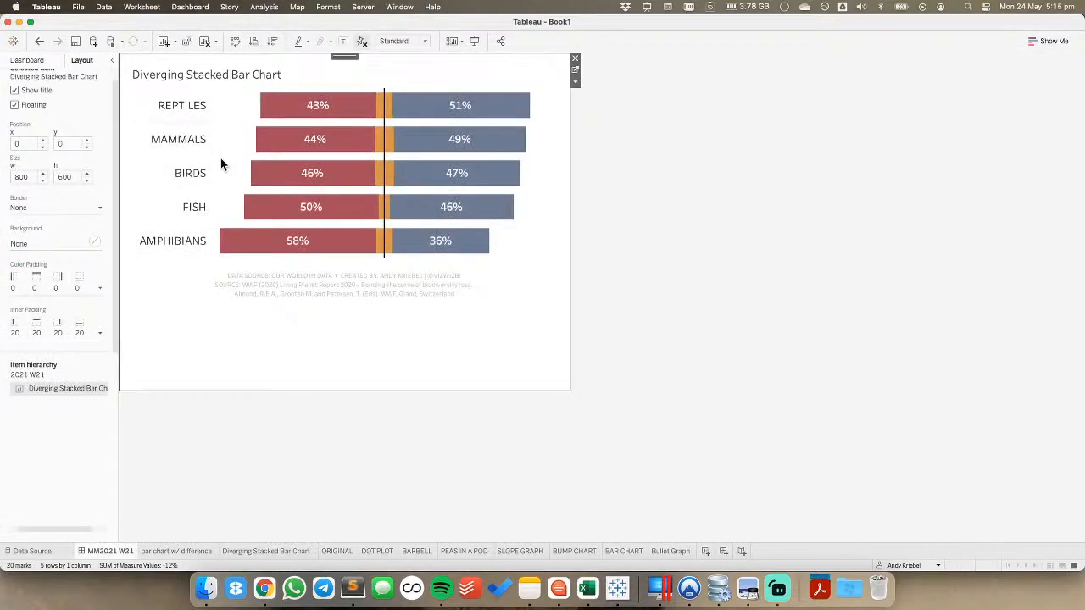
left_click(191, 138)
right_click(191, 138)
left_click(215, 185)
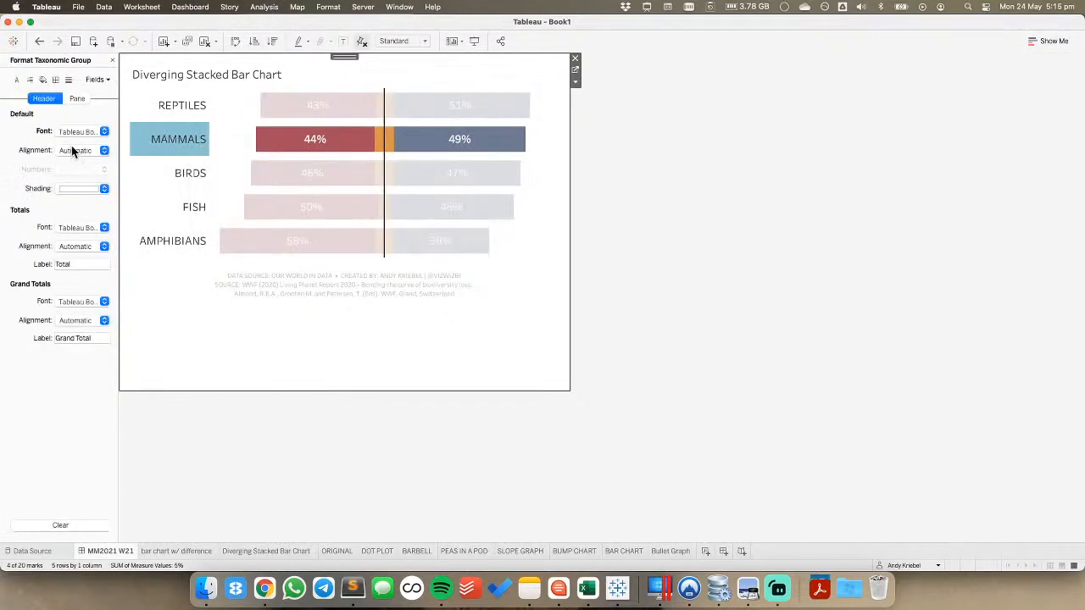
left_click(74, 131)
left_click(81, 166)
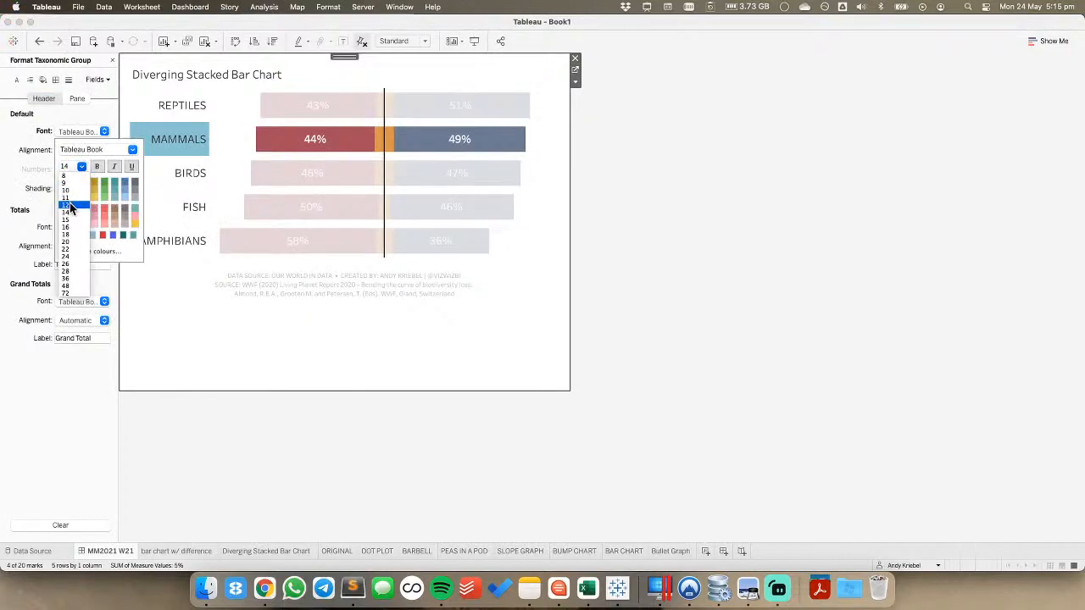
left_click(71, 205)
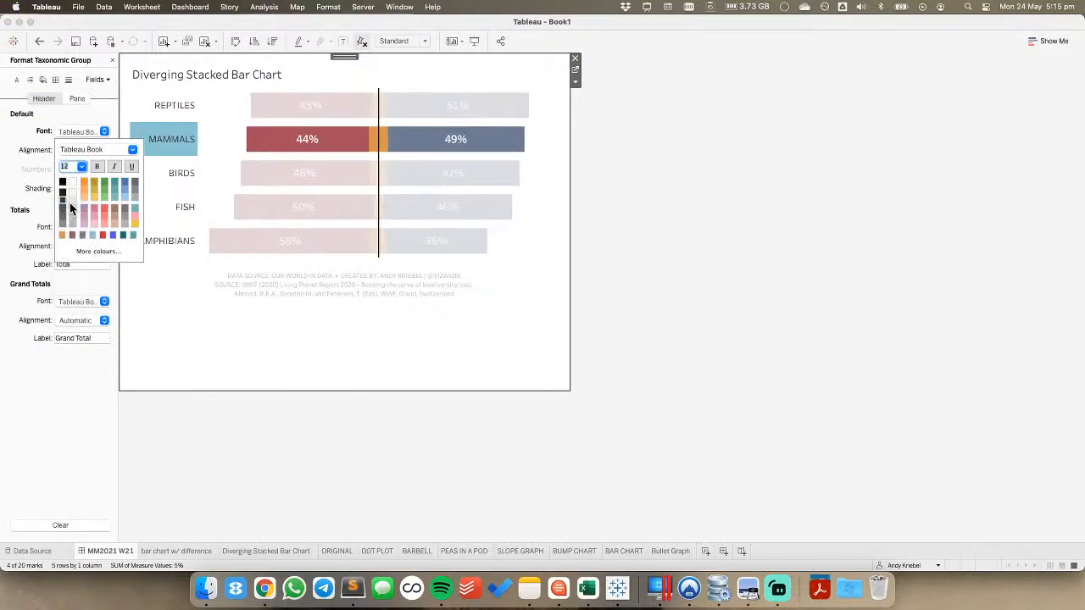
left_click(219, 140)
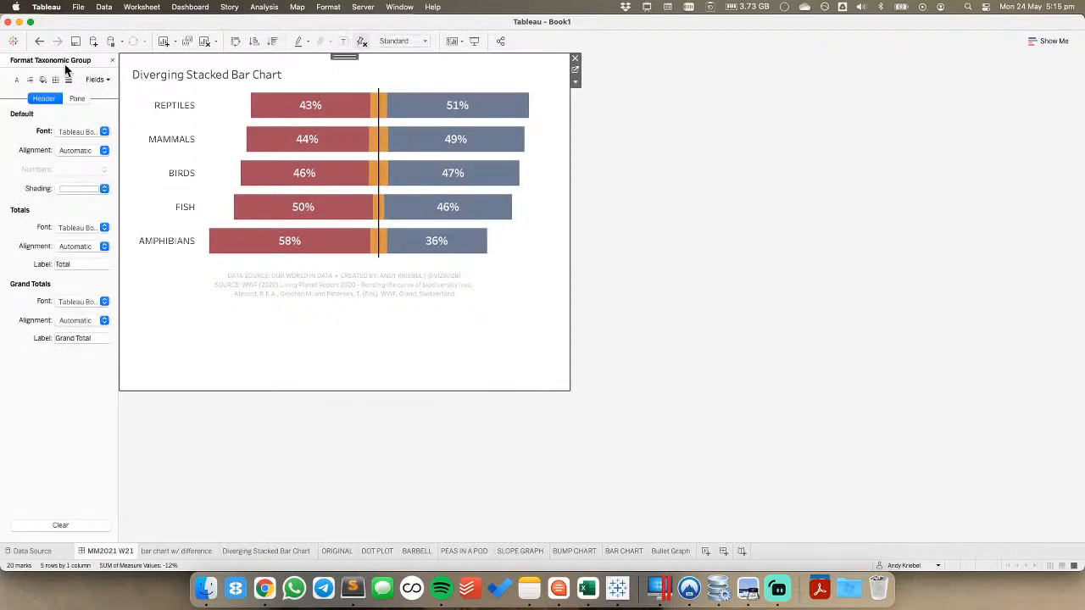
left_click(112, 60)
Change the dashboard to a custom fixed size of 900 x 600 px
left_click(34, 61)
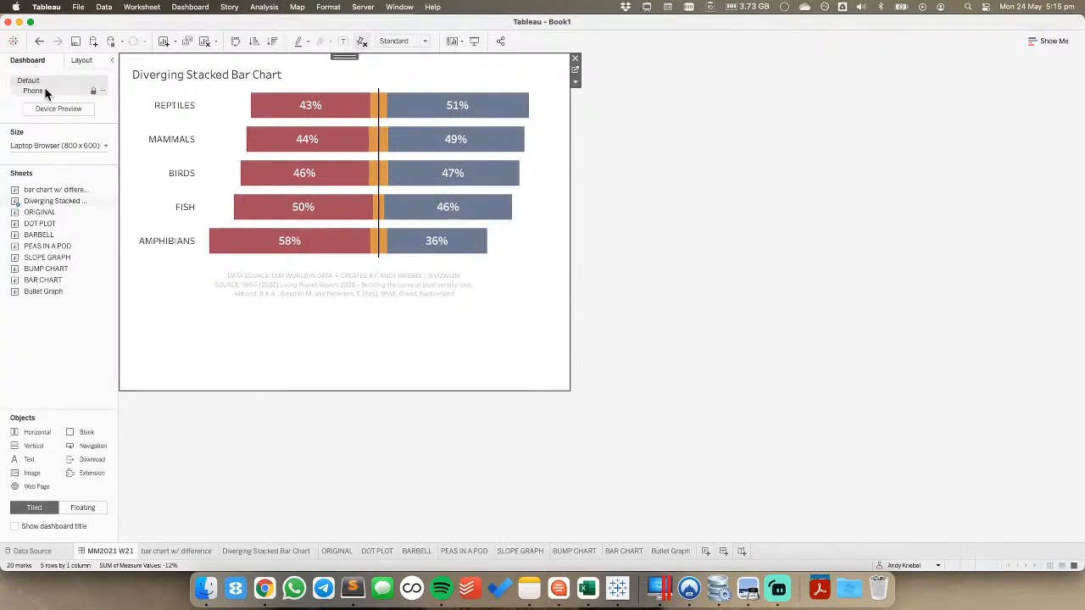
left_click(66, 151)
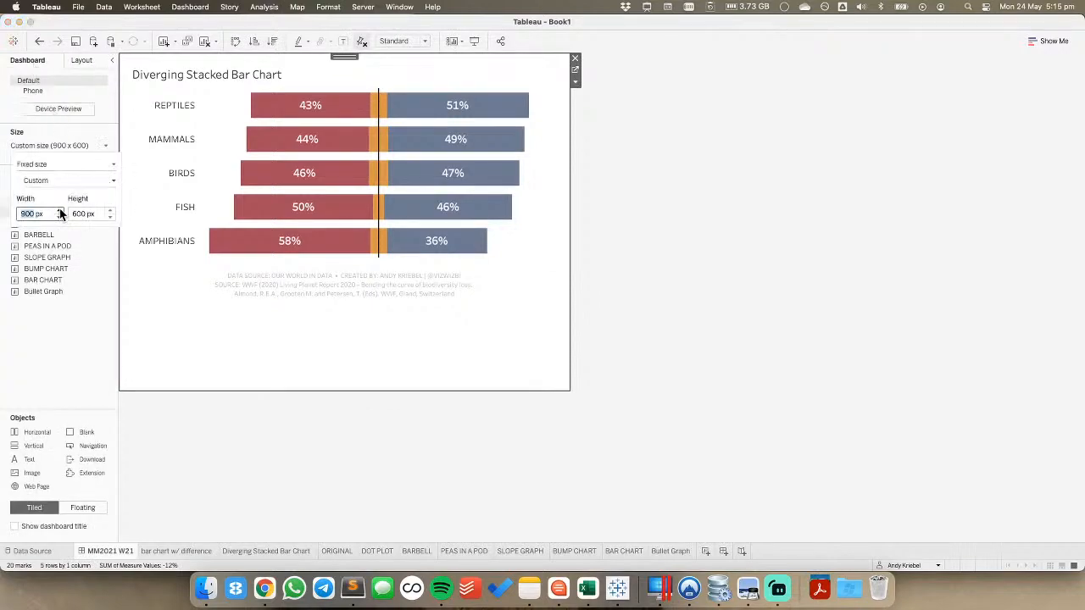
left_click(60, 212)
left_click(60, 211)
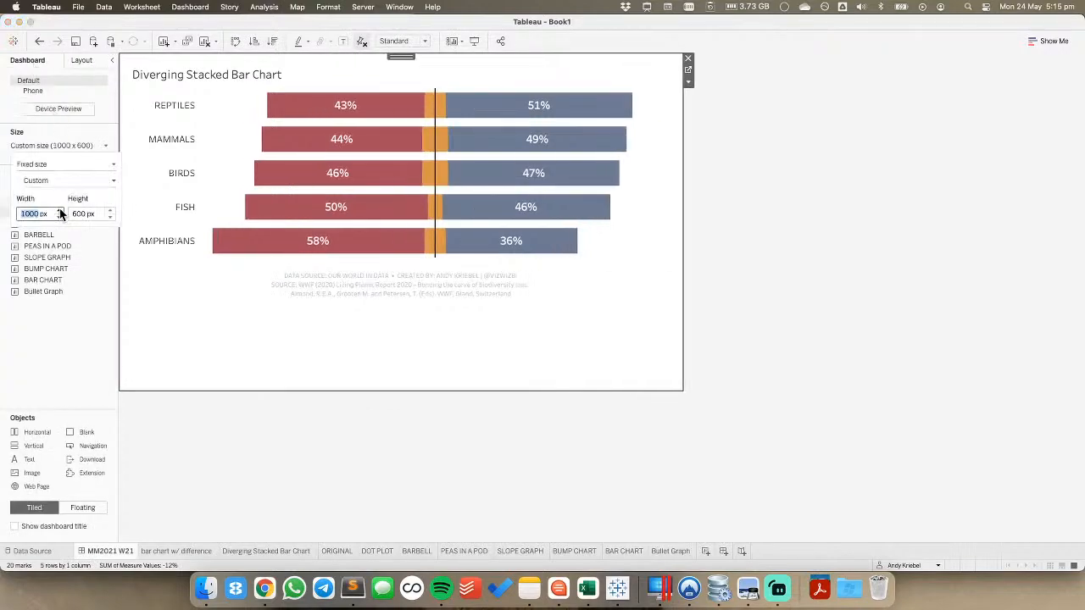
left_click(59, 217)
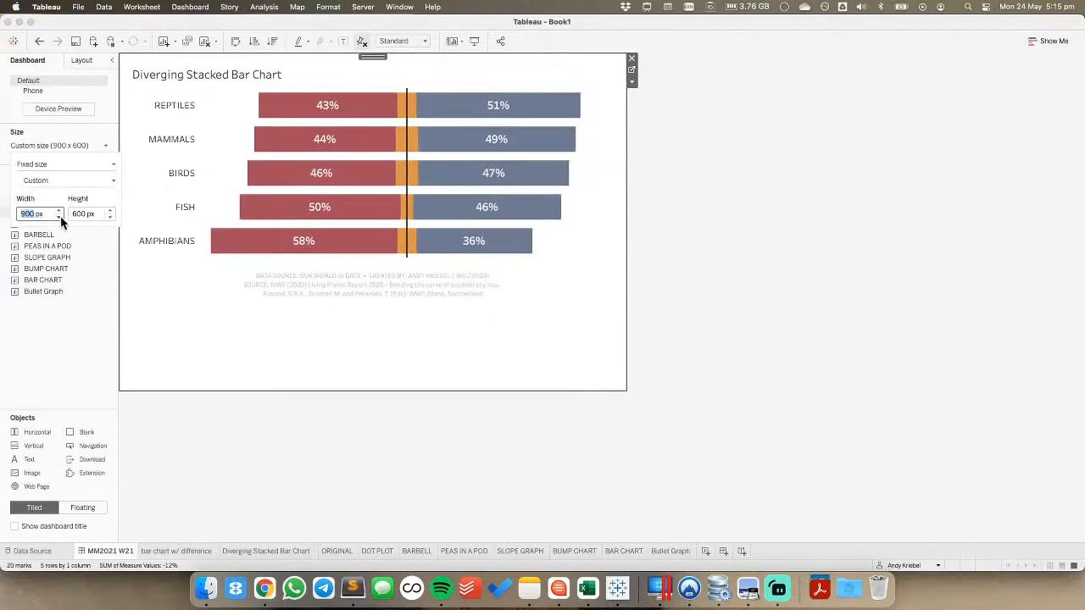
left_click(748, 168)
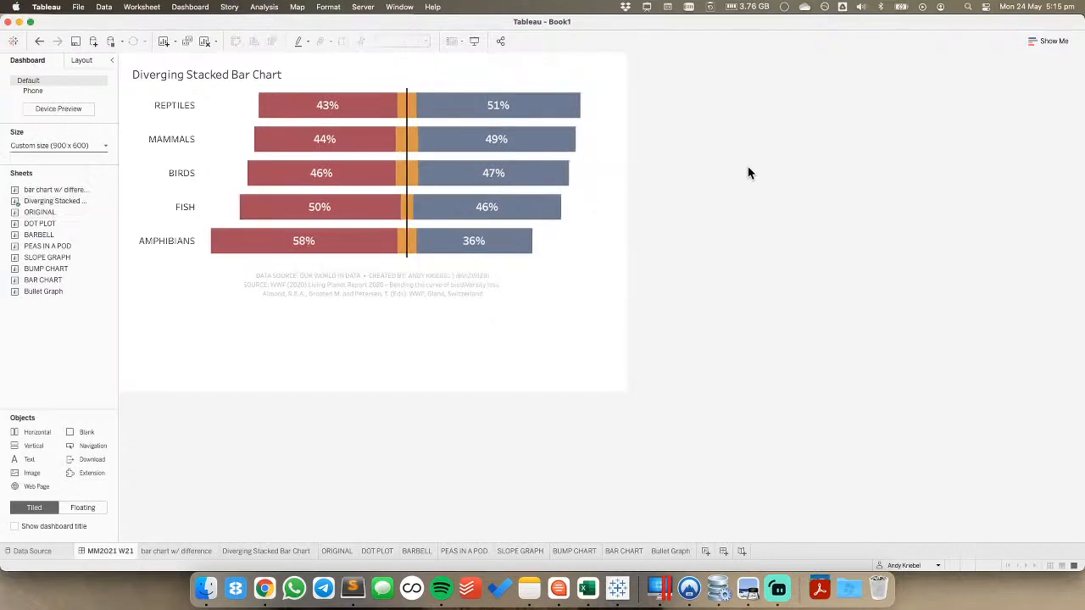
left_click(161, 106)
right_click(161, 106)
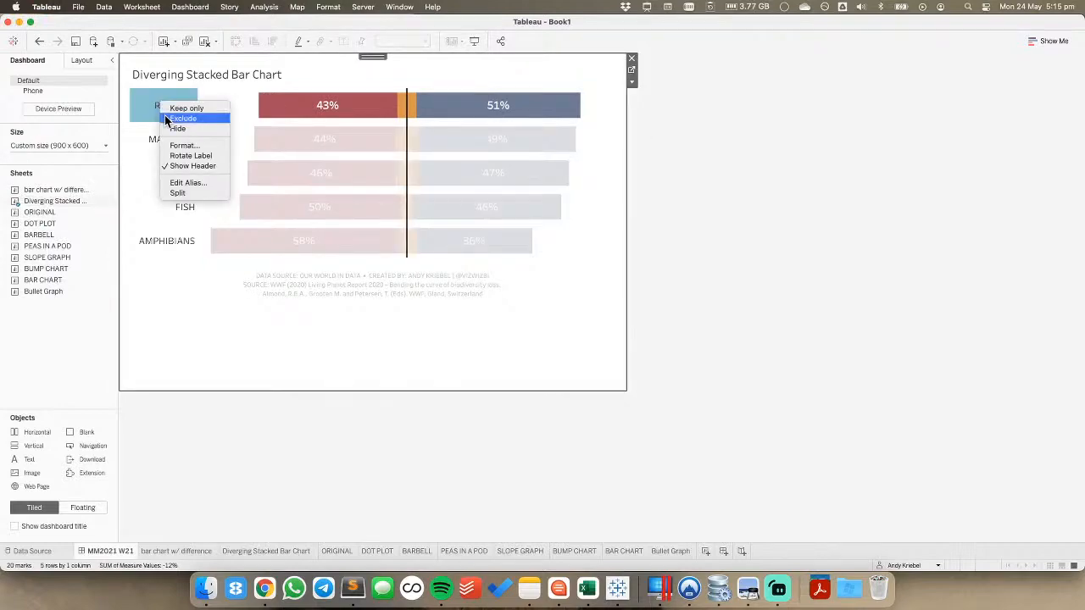
left_click(181, 145)
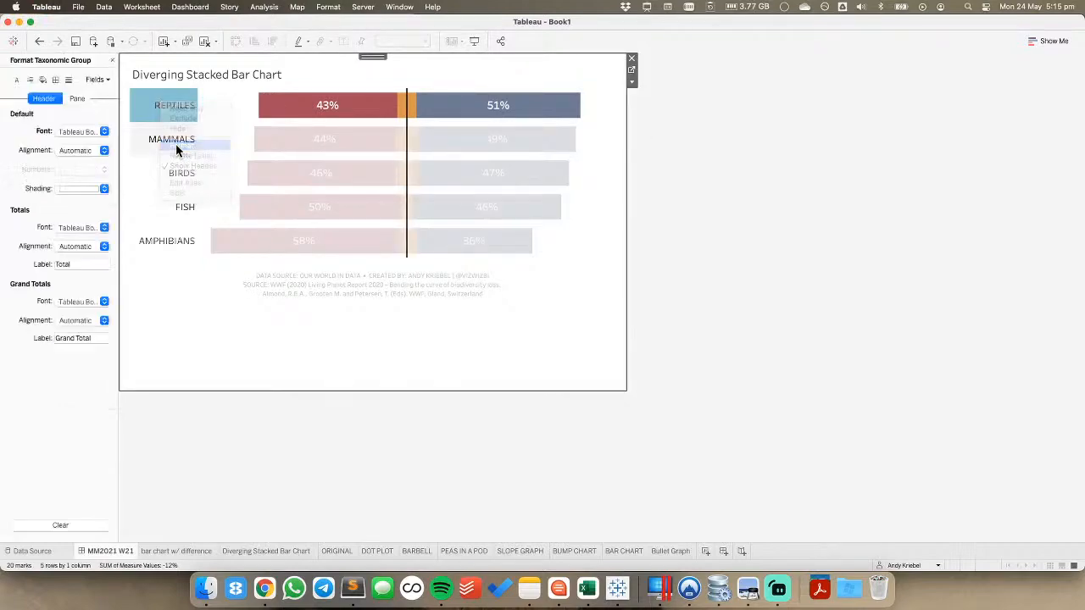
left_click(109, 61)
left_click(222, 107)
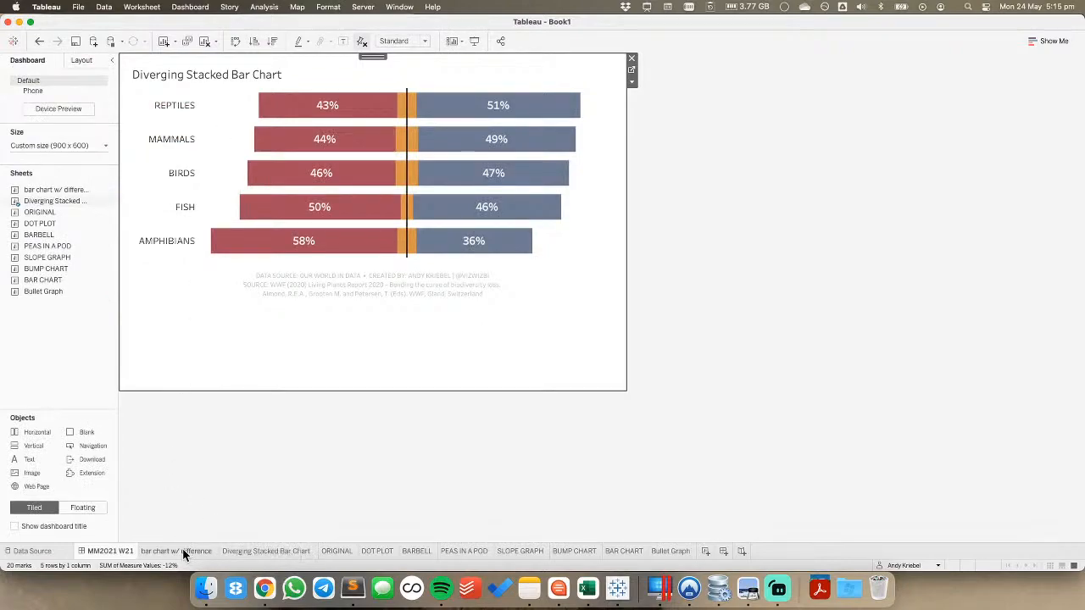
Make the bars slightly thinner on the Diverging Stacked Bar Chart sheet and return to the MM2021 W21 dashboard
mouse_move(182, 549)
left_click(255, 551)
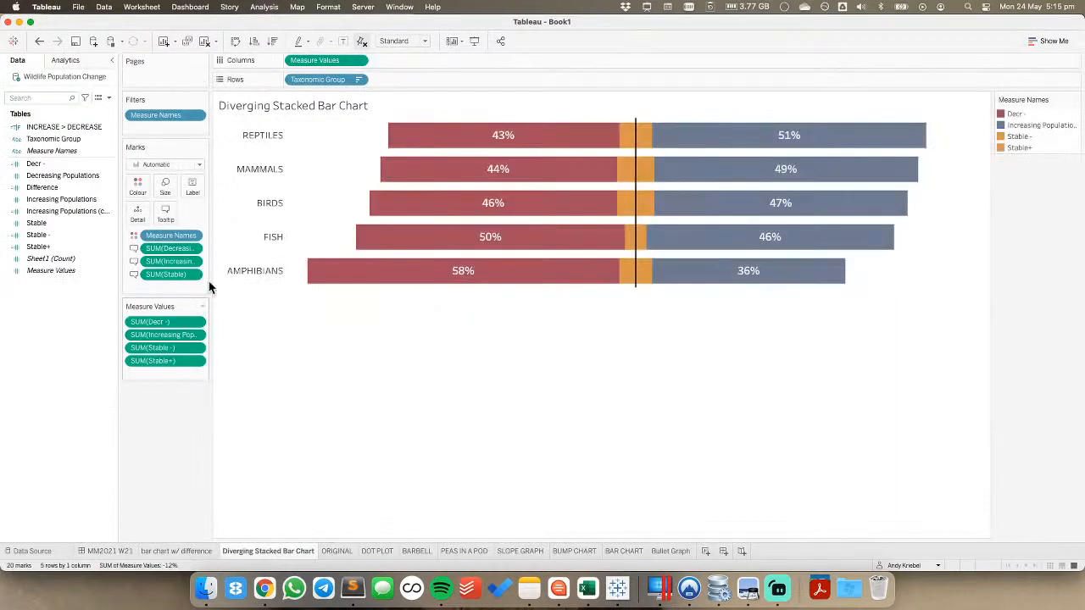
left_click(165, 184)
left_click_drag(235, 217, 223, 217)
left_click(136, 551)
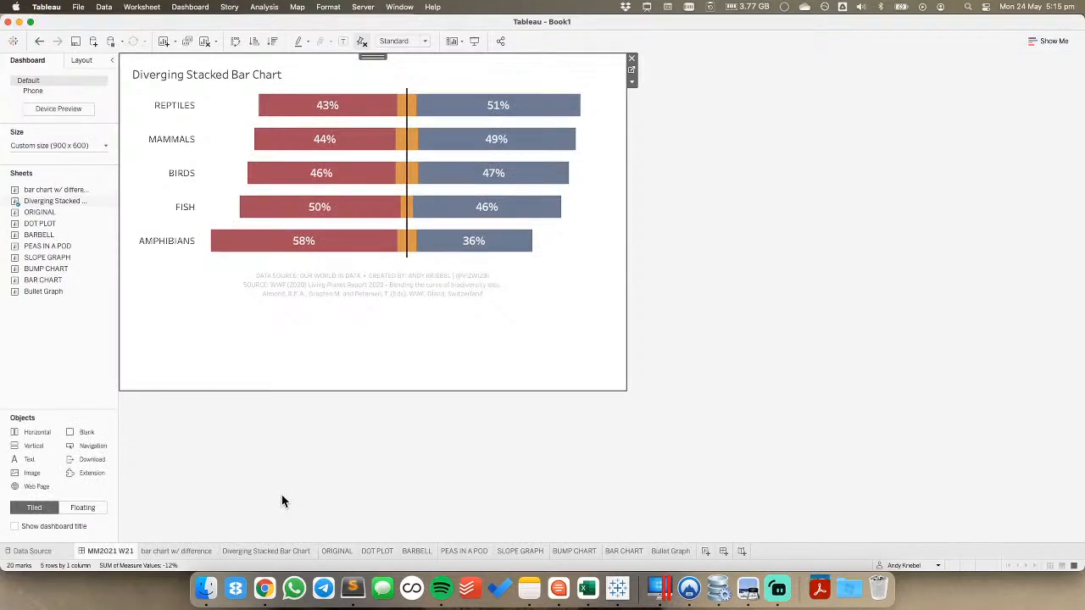
Replace the chart's title on the dashboard with "HOW ARE WILDLIFE POPULATIONS CHANGING?"
key("super+Tab")
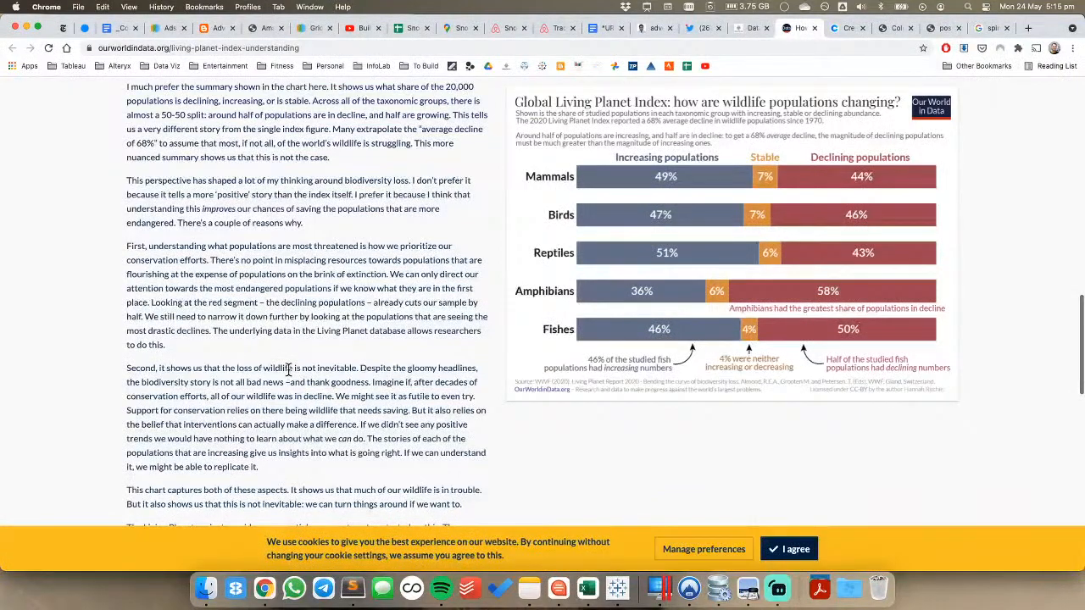
key("super+Tab")
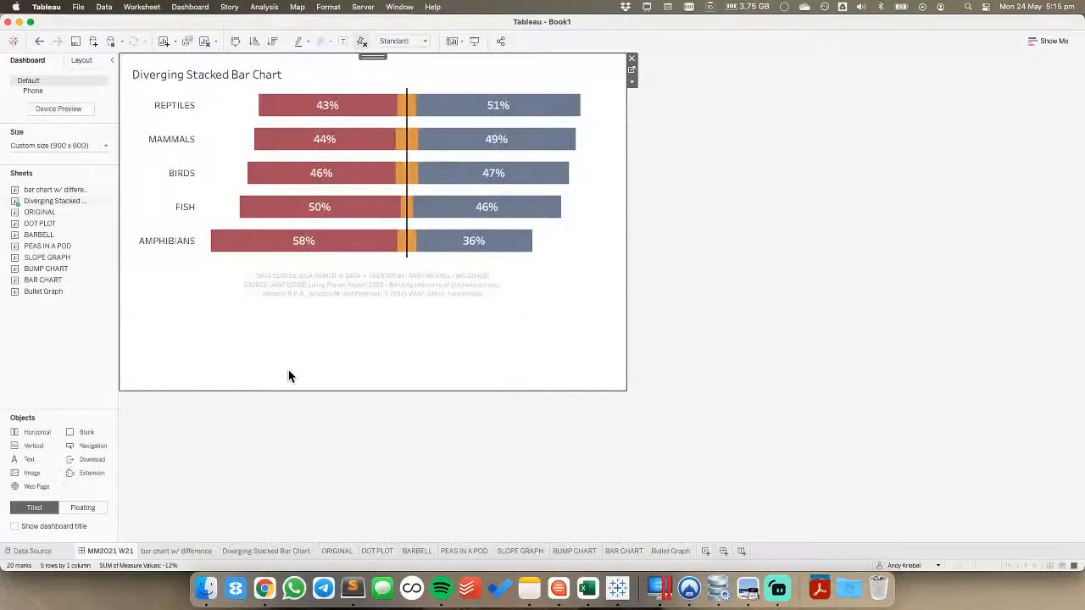
double_click(264, 76)
key("super+a")
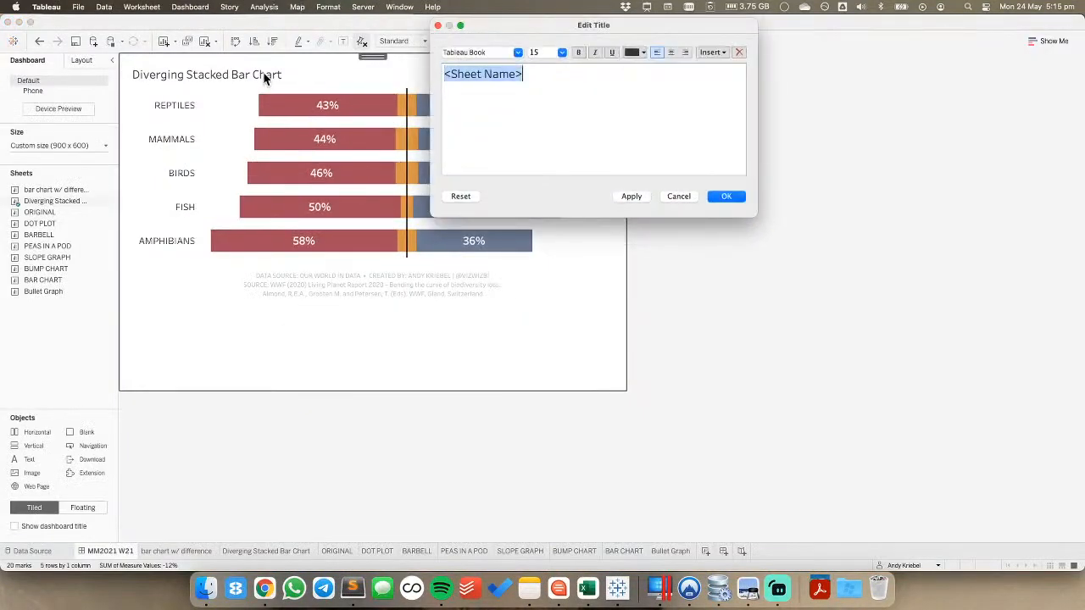
type("HOW ARE")
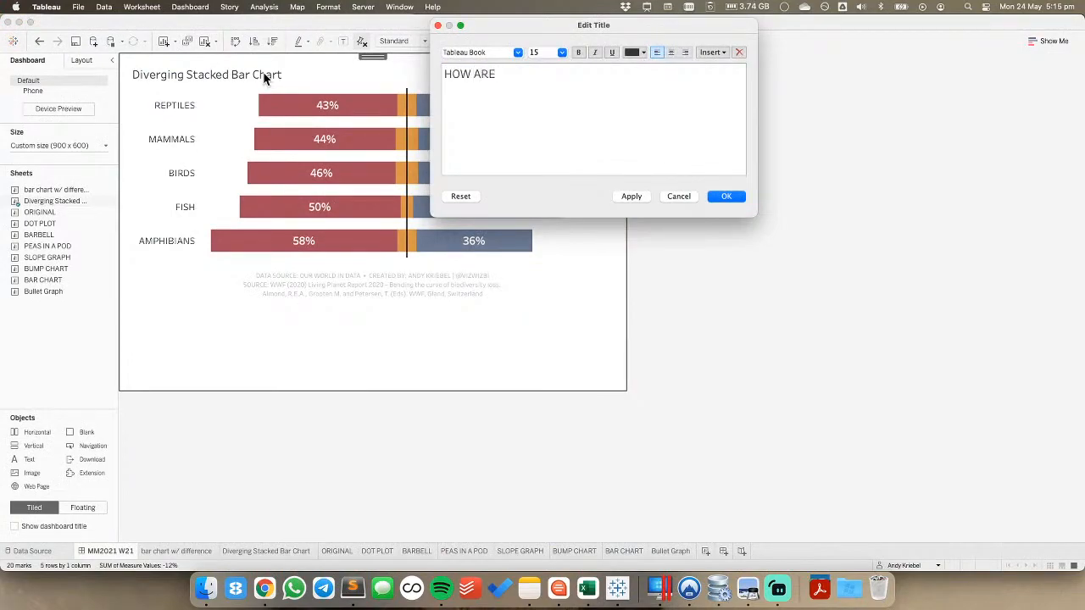
key("super+Tab")
key("super+Tab")
type("WILDLIFE POPULATIONS CHANGING?")
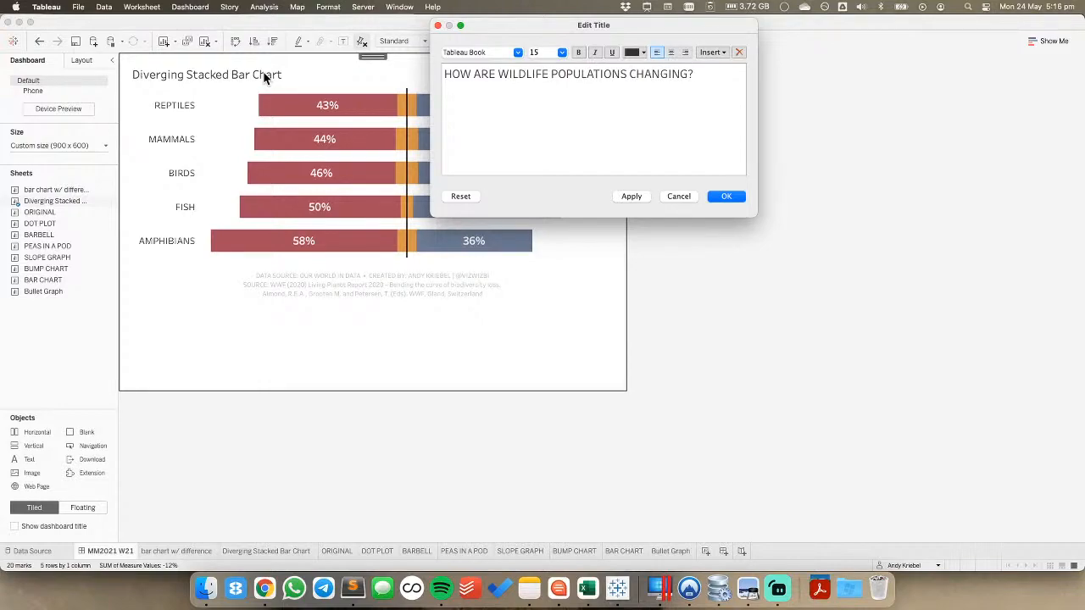
Set the chart title's font size to 18 and centre it
left_click_drag(500, 27, 662, 173)
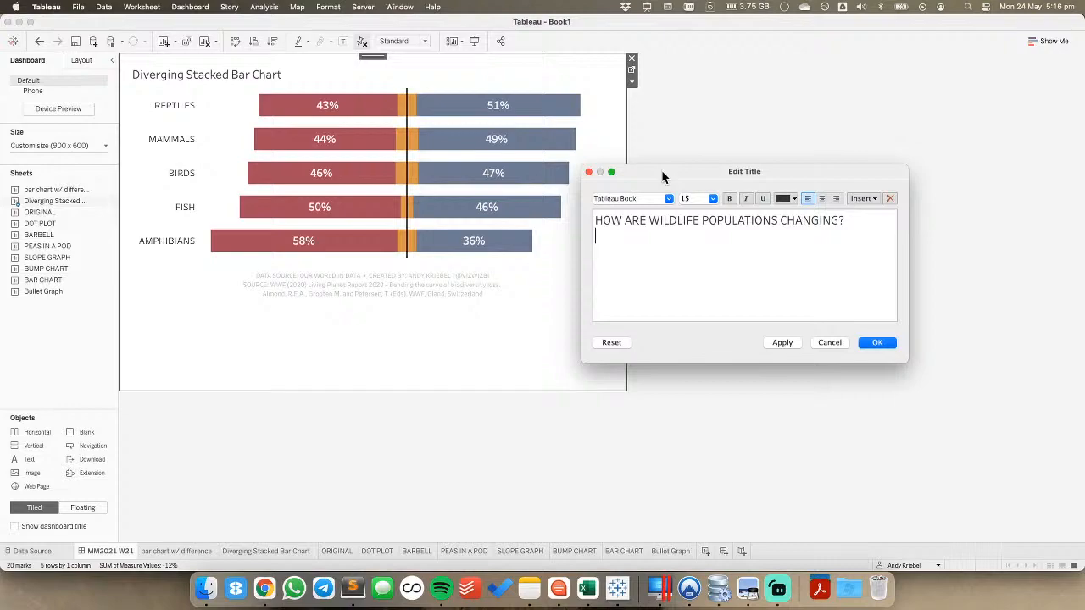
key("super+Tab")
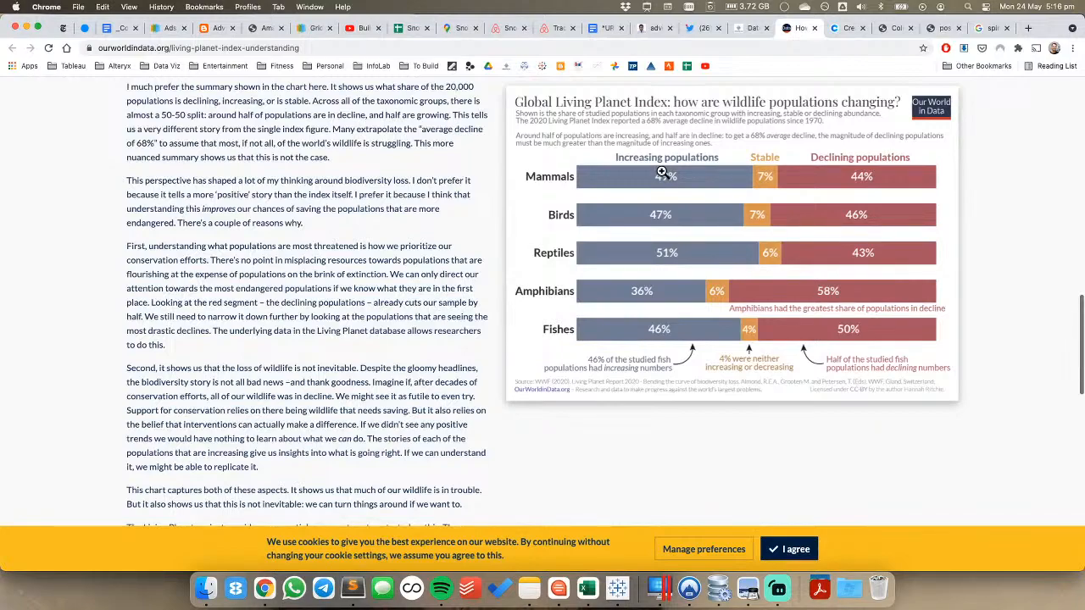
key("super+Tab")
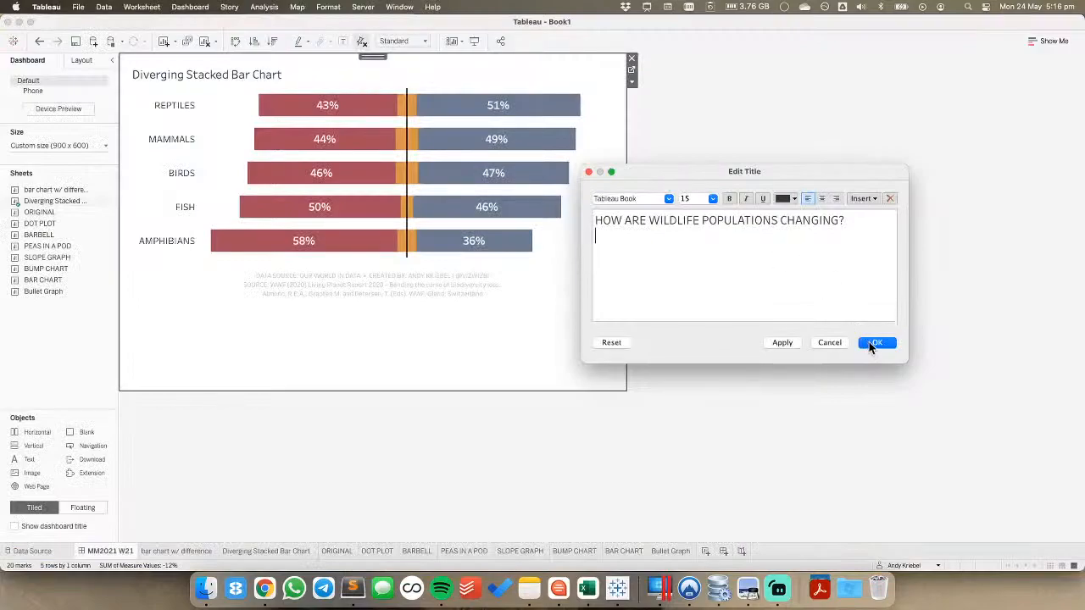
key("BackSpace")
key("super+a")
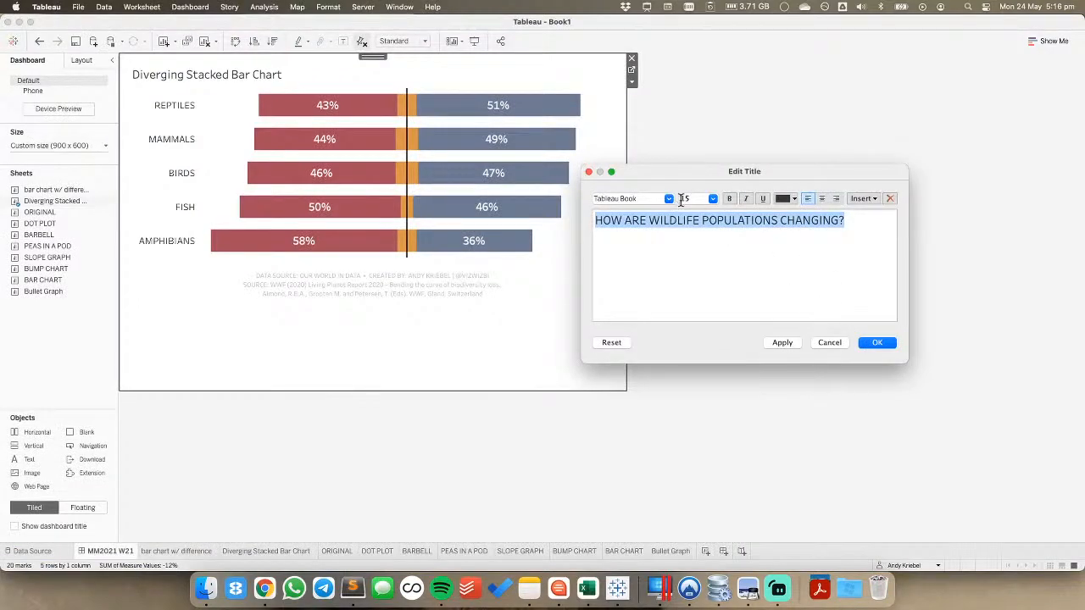
left_click(713, 199)
left_click(690, 290)
left_click(873, 342)
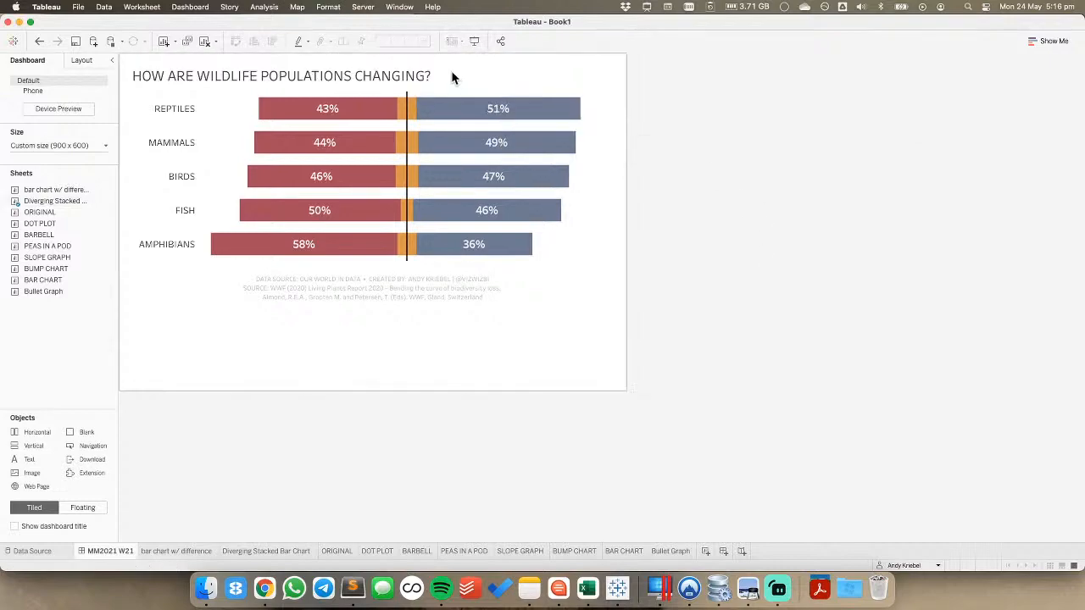
double_click(451, 78)
left_click(823, 200)
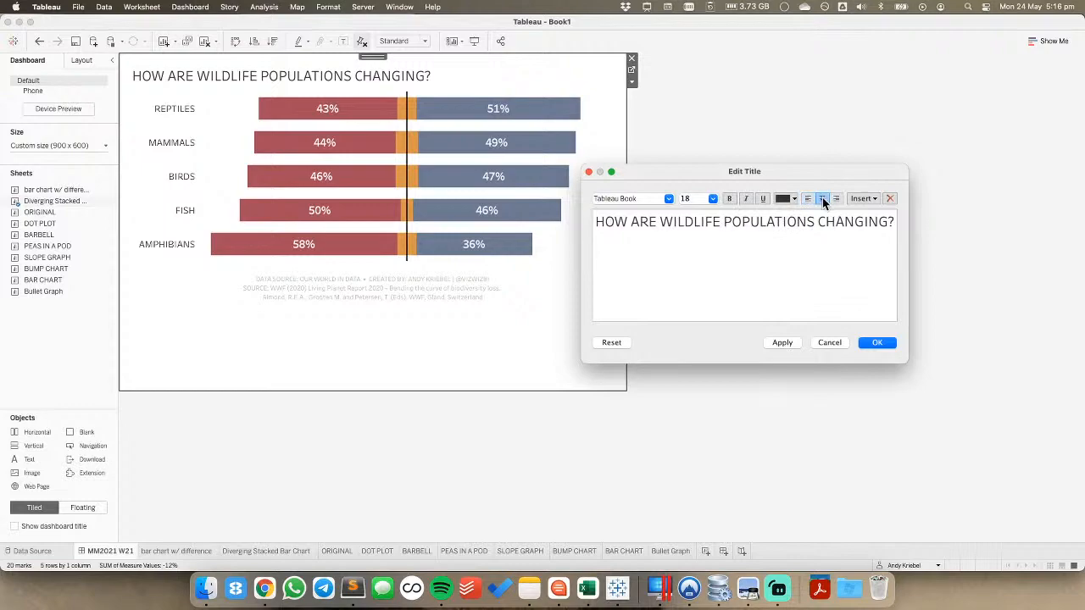
left_click(873, 344)
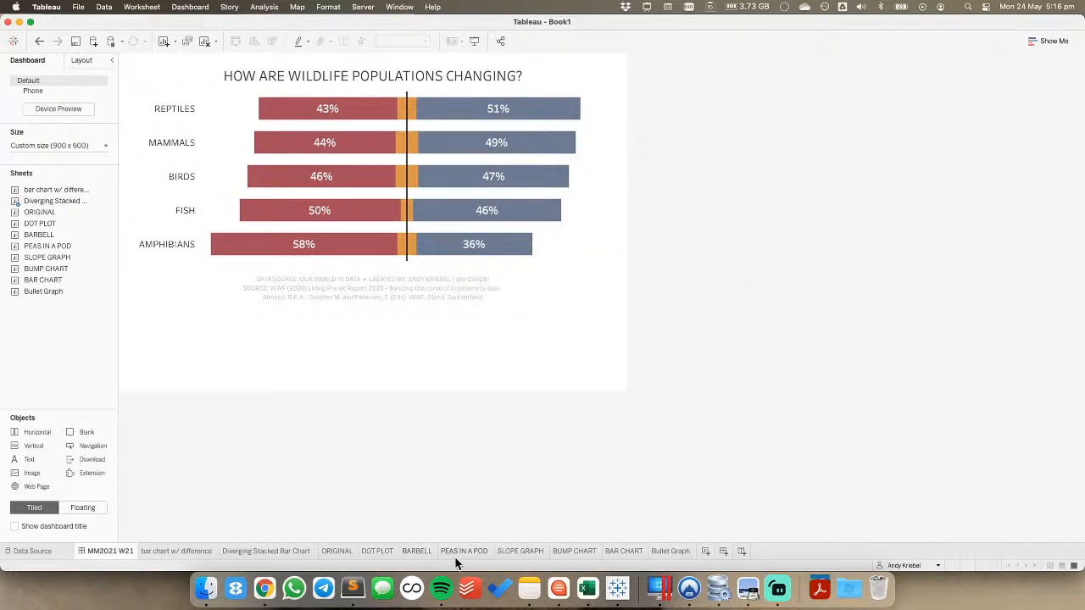
Add column grand totals to the Diverging Stacked Bar Chart sheet and place them above the taxonomic groups
left_click(191, 552)
left_click(281, 551)
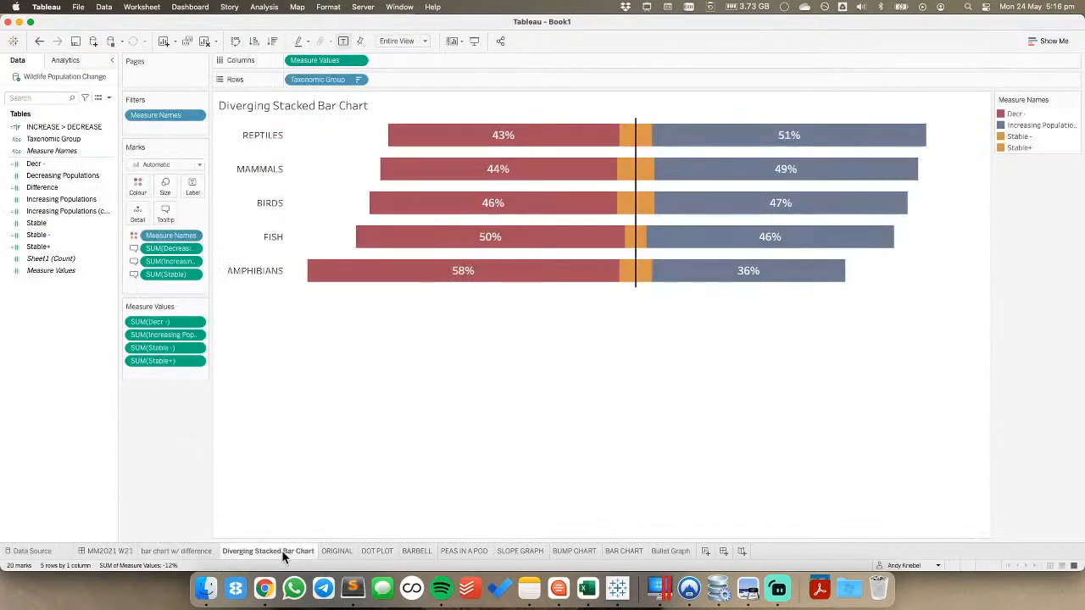
left_click(336, 551)
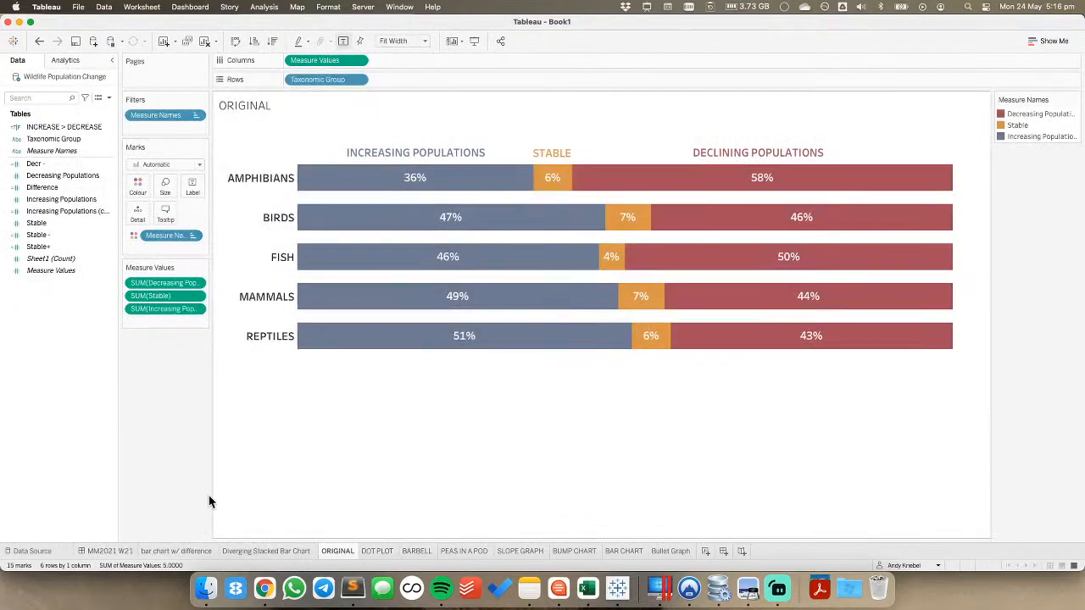
left_click(270, 552)
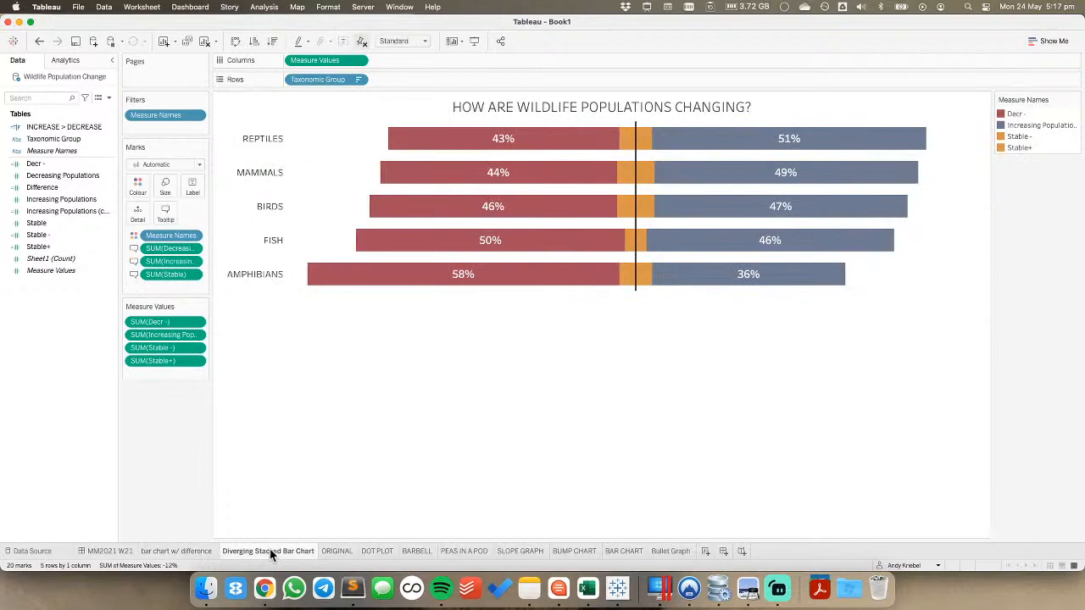
left_click(74, 59)
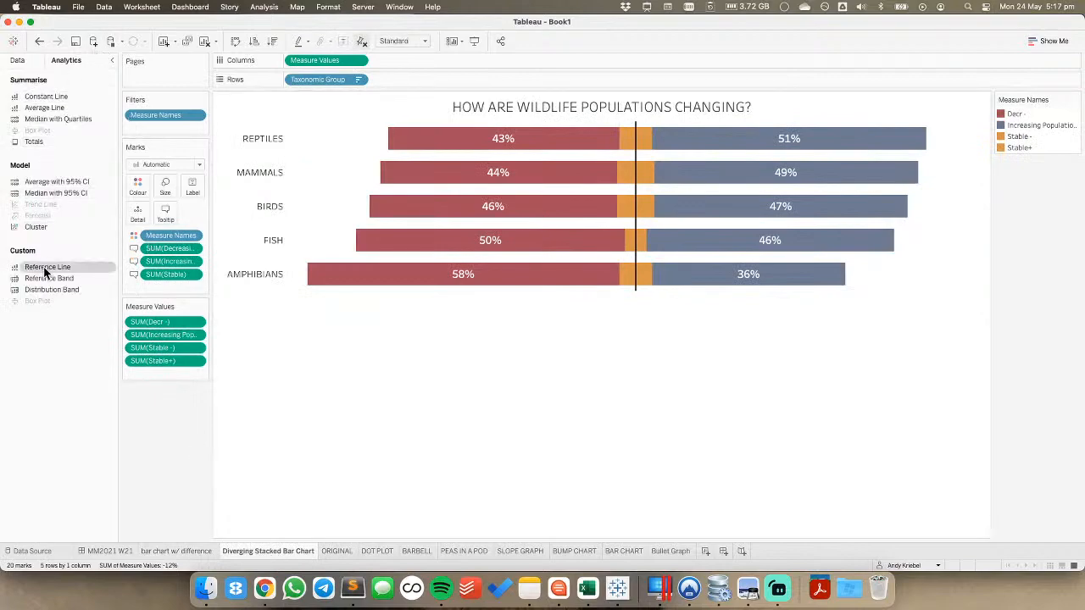
left_click_drag(34, 141, 376, 150)
right_click(258, 310)
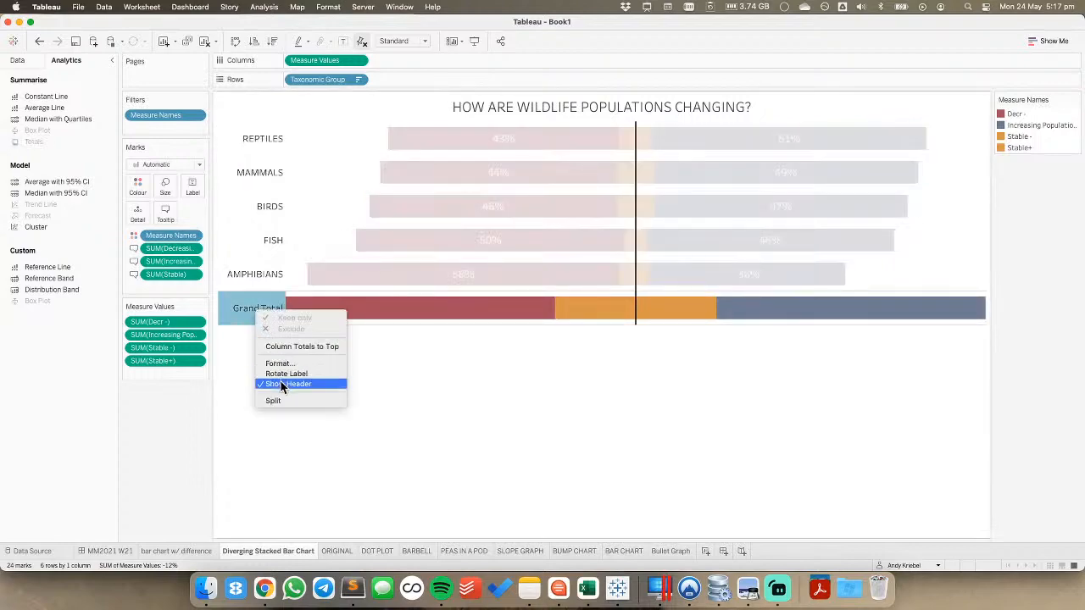
left_click(281, 347)
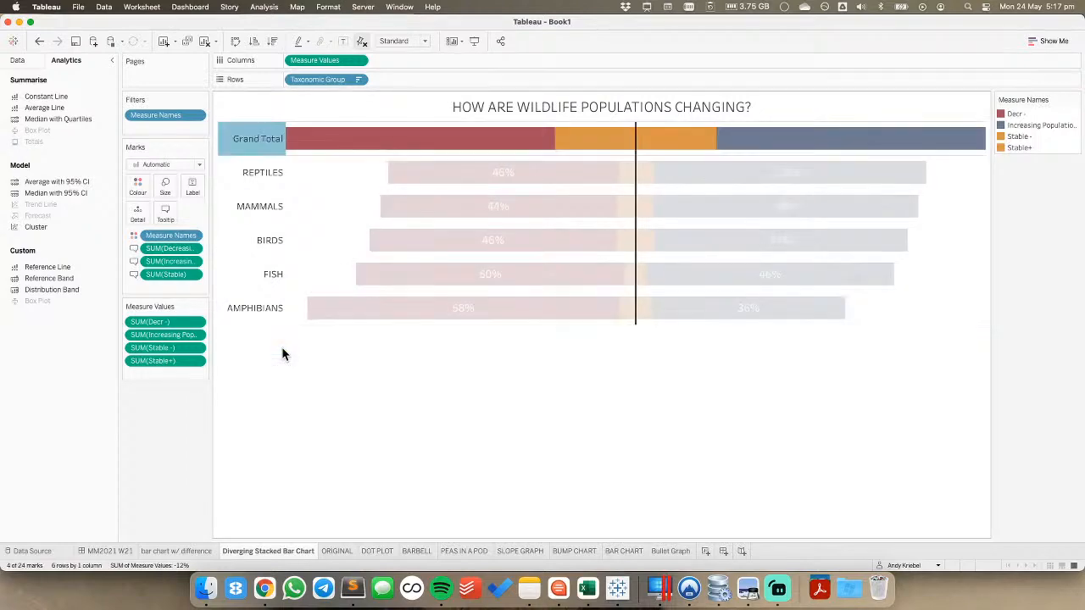
Turn on the inclusion of command buttons in the bars' tooltip
right_click(331, 136)
left_click(320, 139)
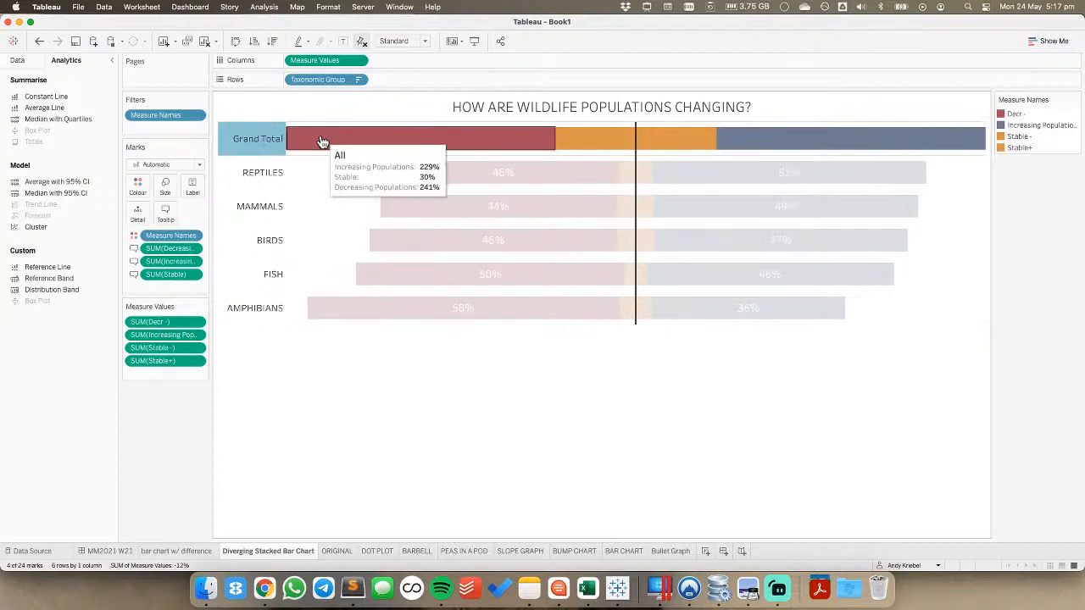
right_click(367, 142)
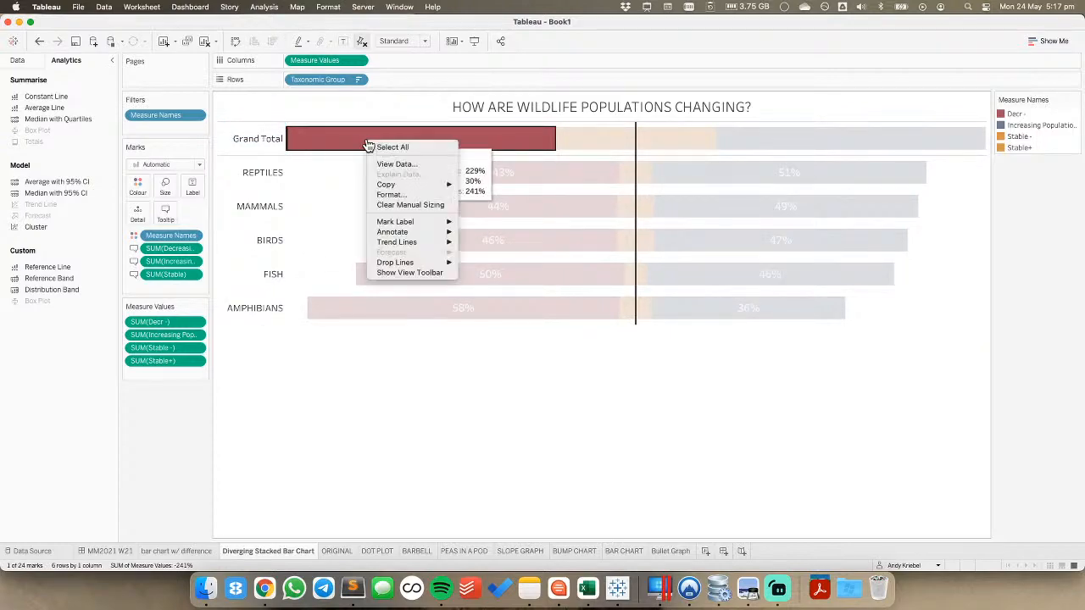
left_click(330, 140)
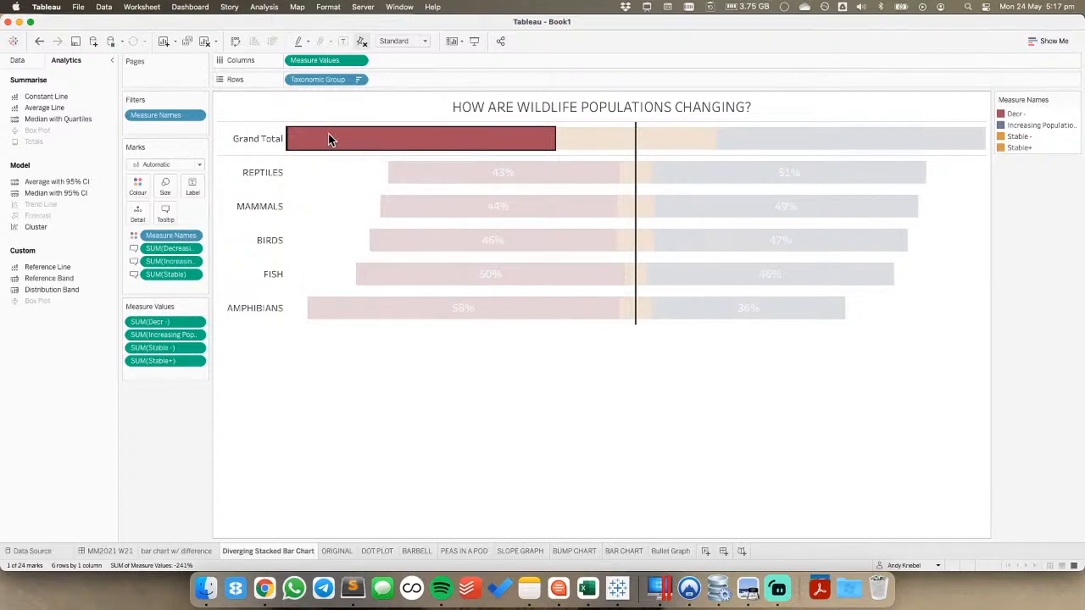
left_click(168, 212)
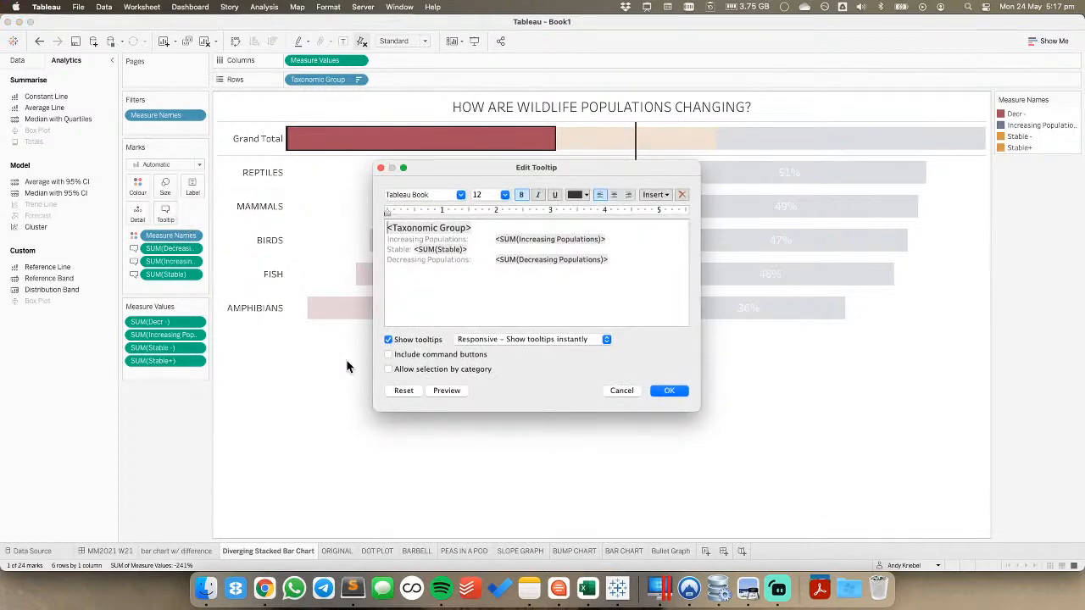
left_click(390, 356)
left_click(671, 393)
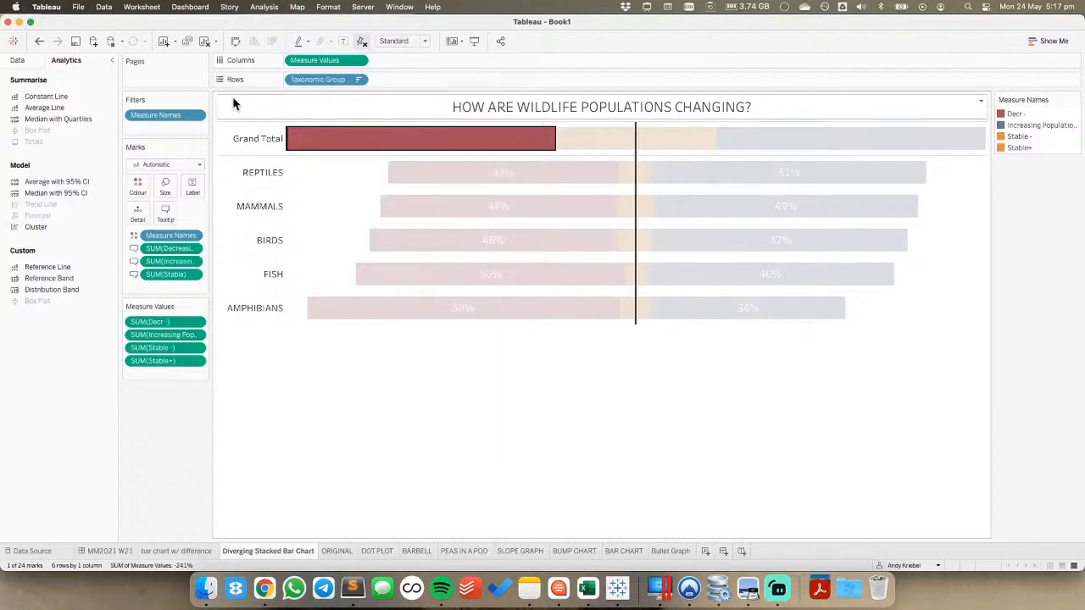
Hide the total marks of all four measures in the Grand Total row so that it is an empty row
left_click(259, 148)
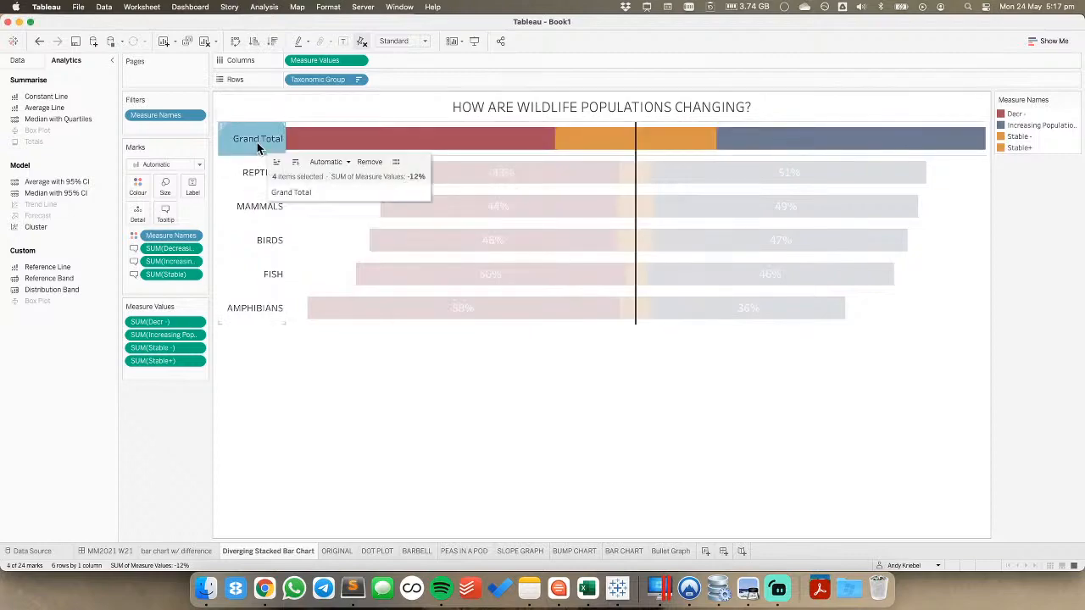
left_click(343, 162)
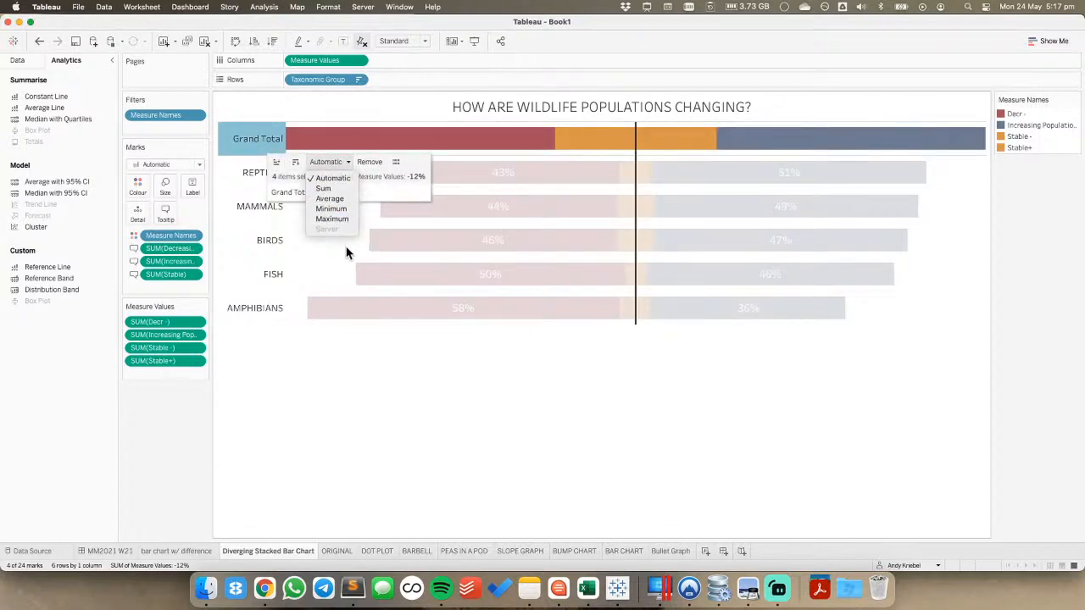
left_click(351, 143)
left_click(381, 139)
left_click(386, 206)
left_click(578, 144)
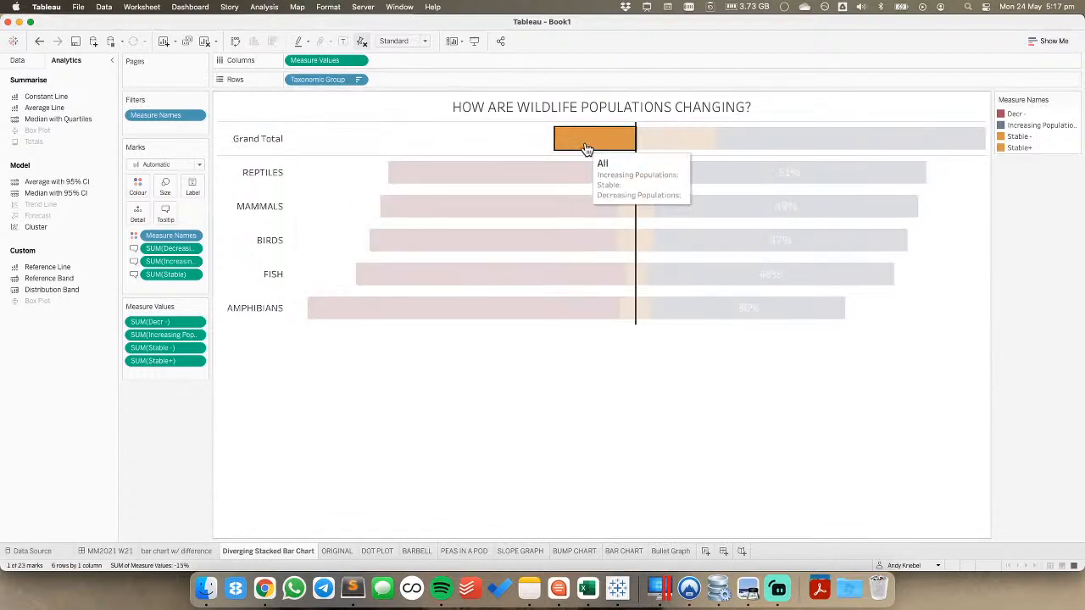
left_click(617, 142)
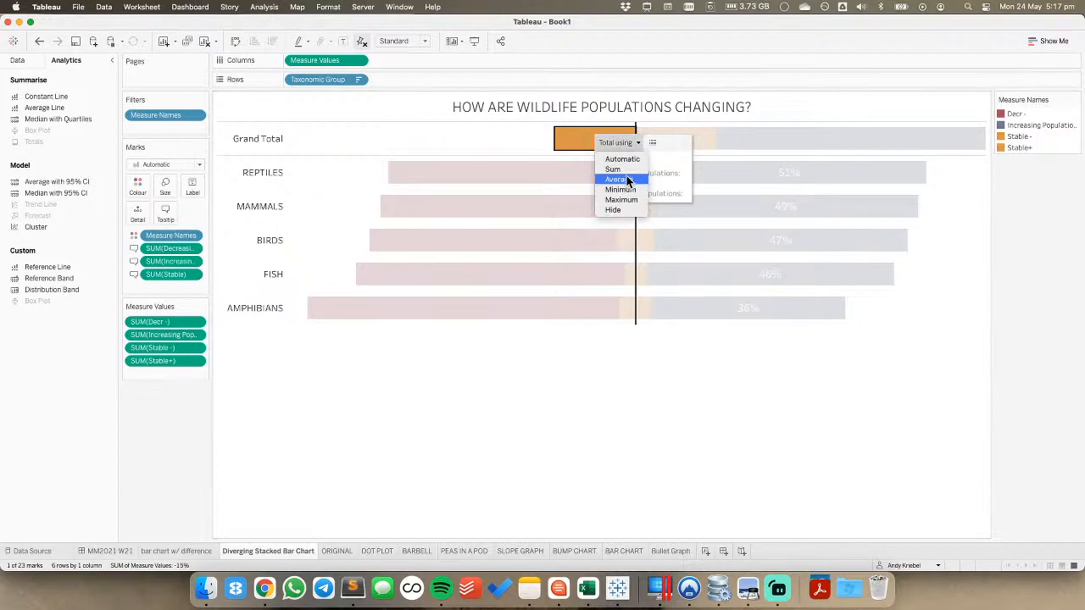
left_click(623, 209)
left_click(685, 144)
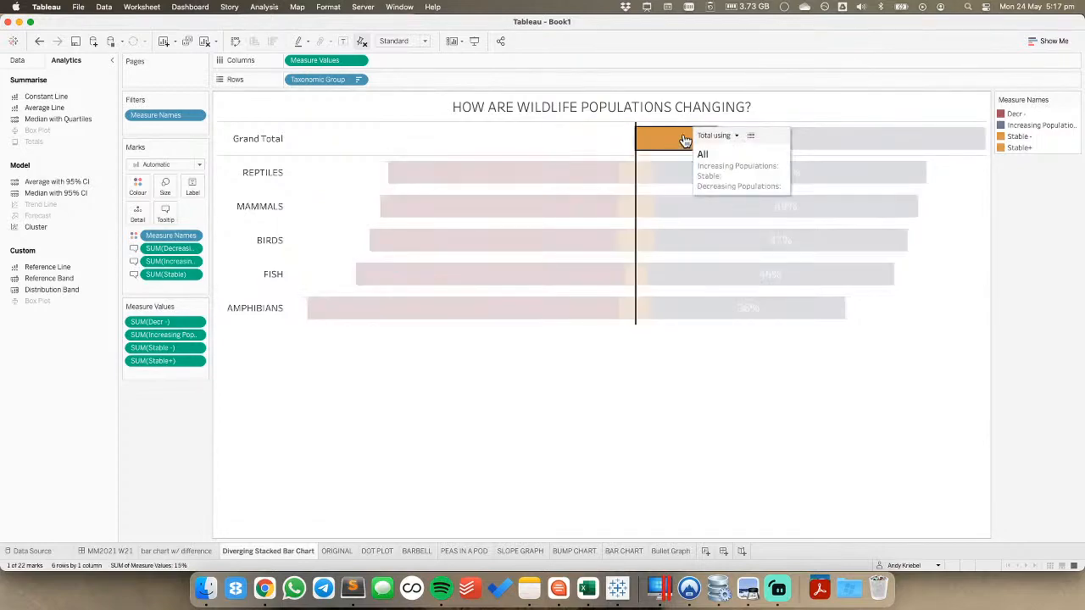
left_click(717, 135)
left_click(709, 203)
left_click(790, 146)
left_click(818, 143)
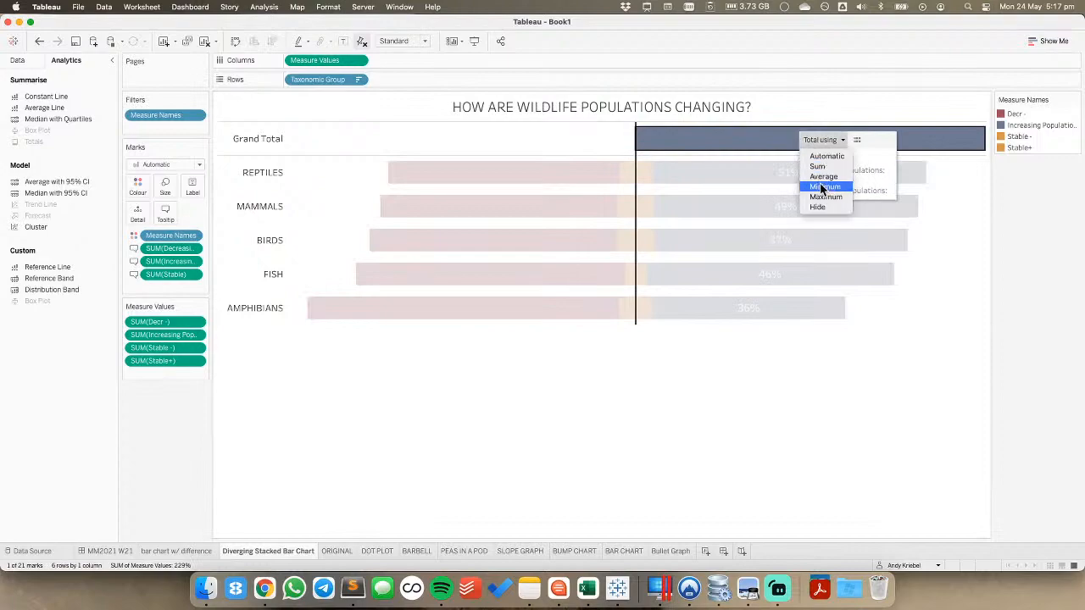
left_click(818, 206)
Set the Grand Total pane and header borders to None
right_click(371, 147)
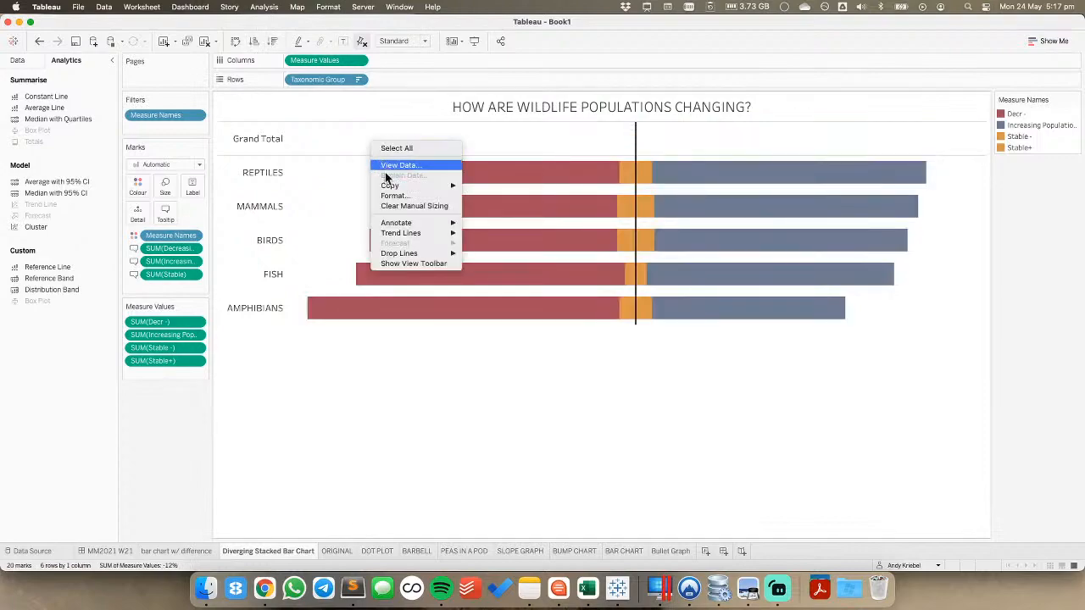
left_click(399, 195)
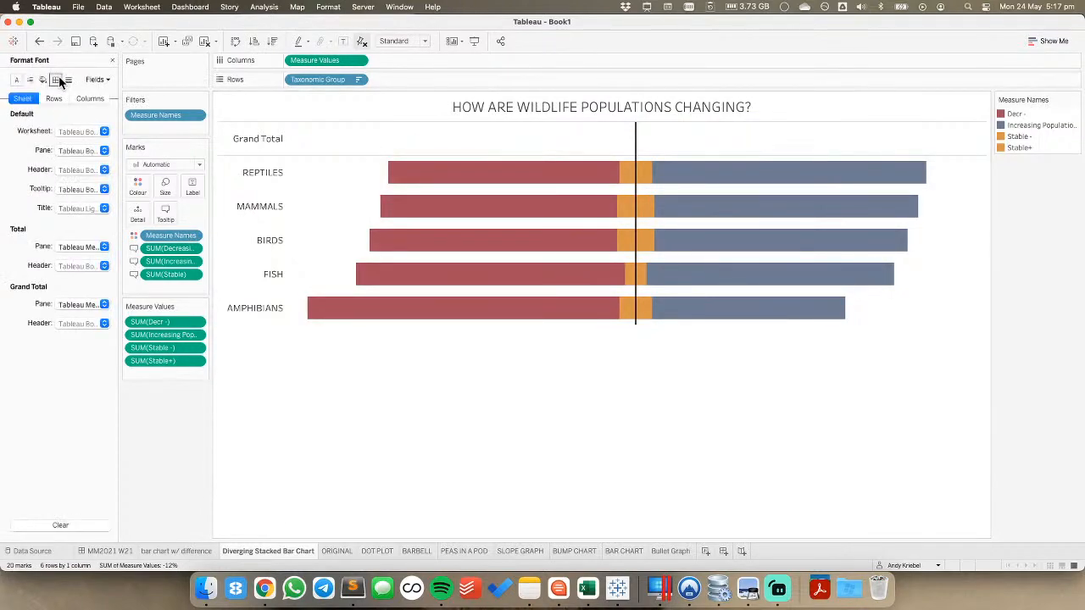
left_click(55, 79)
left_click(78, 265)
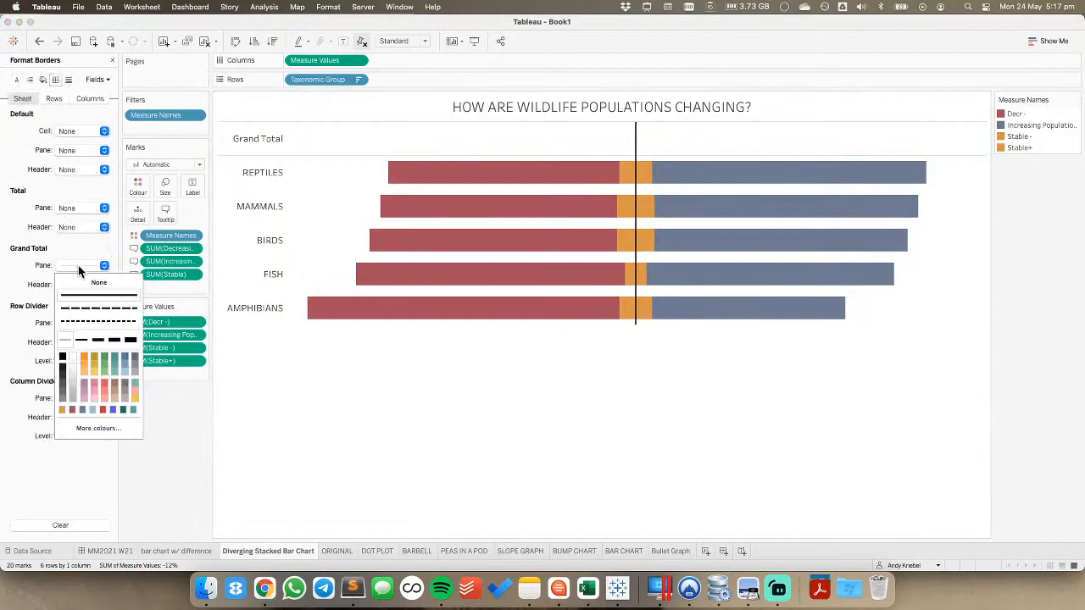
left_click(95, 282)
left_click(84, 285)
left_click(89, 297)
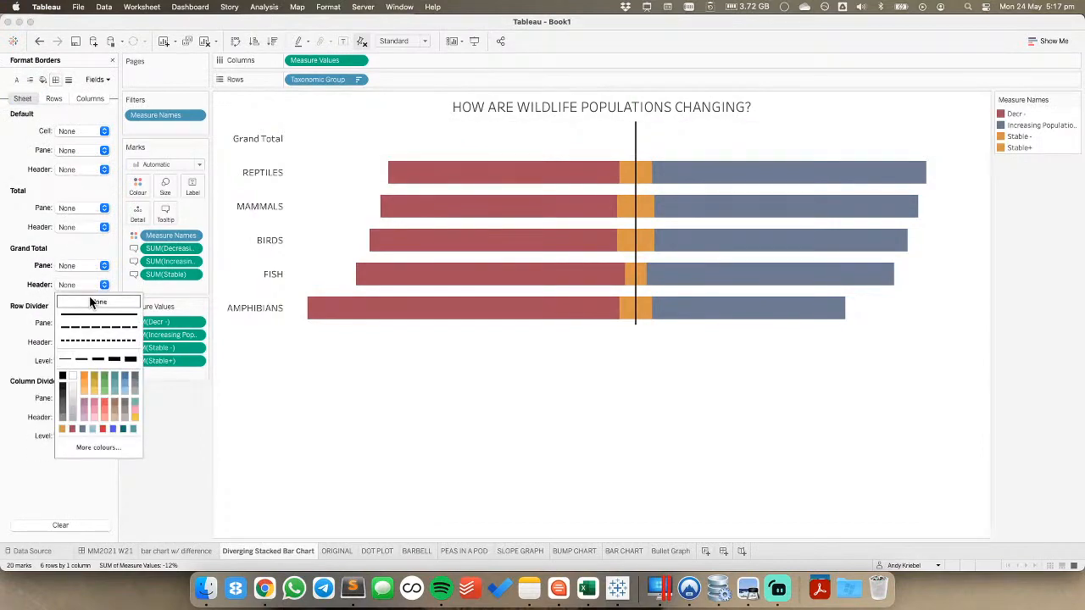
Clear the Grand Totals label of the Taxonomic Group header so that it is blank
left_click(246, 139)
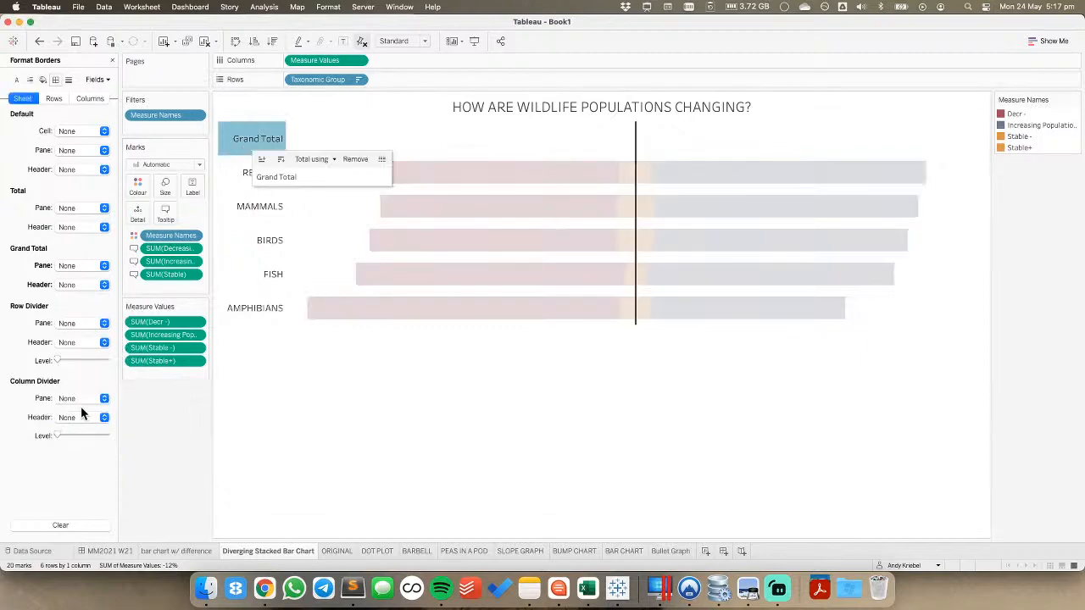
right_click(243, 137)
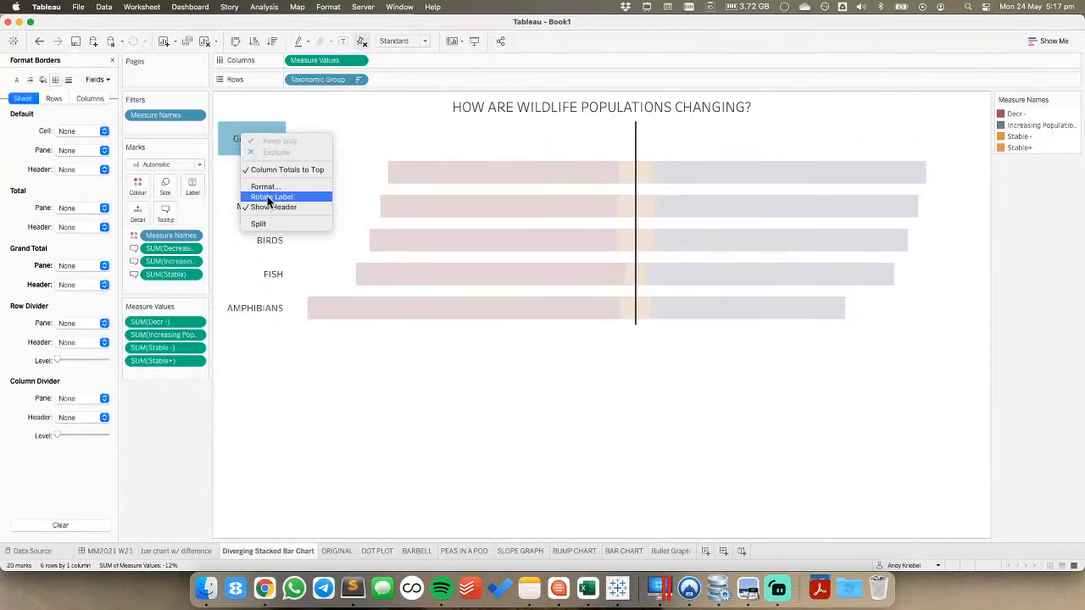
left_click(263, 187)
left_click_drag(99, 338, 12, 333)
key("BackSpace")
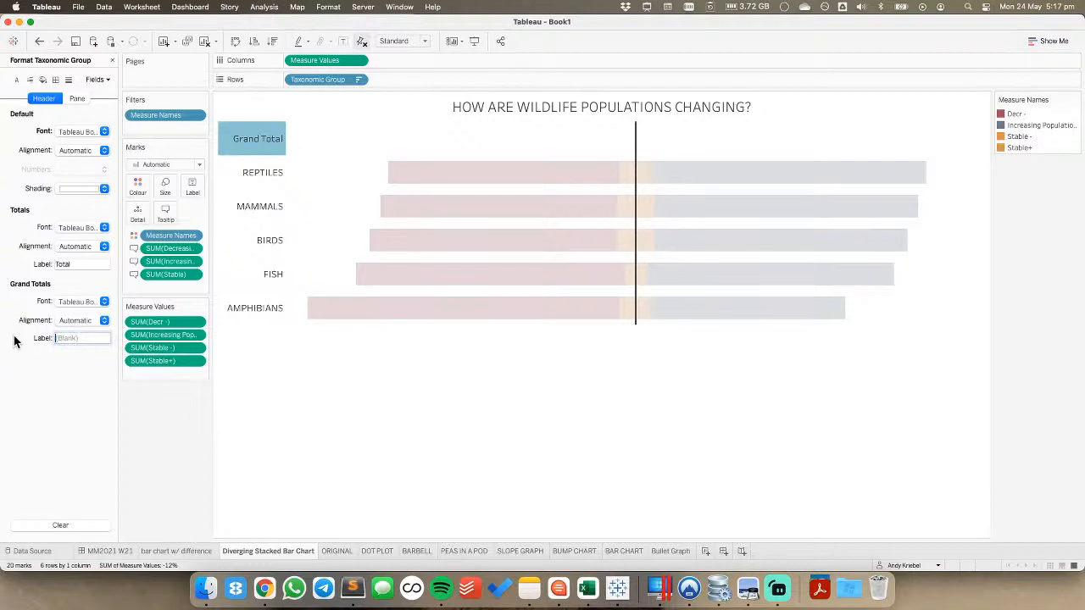
left_click(111, 60)
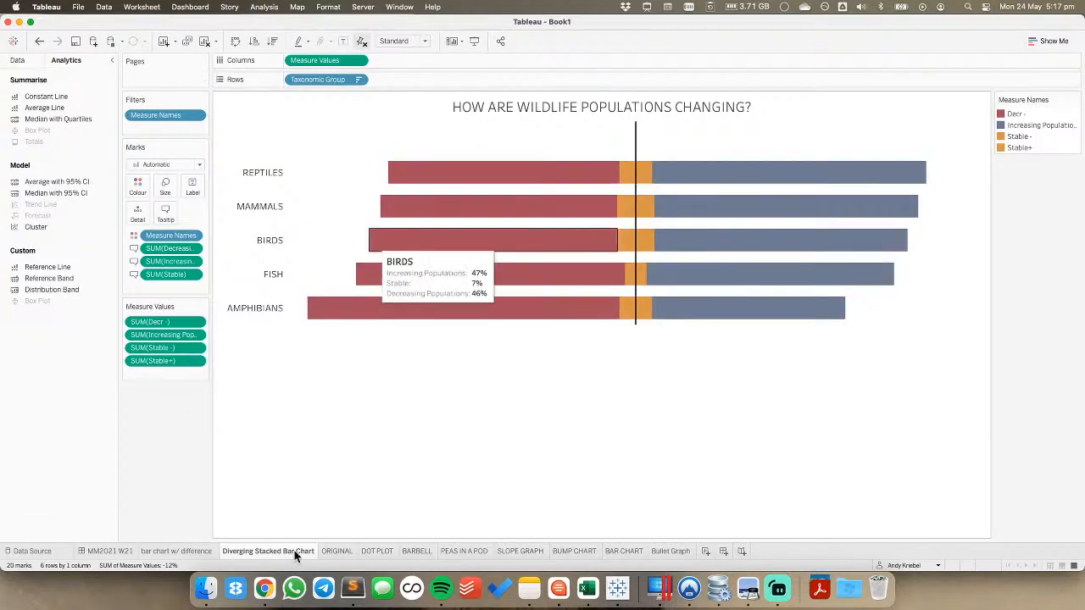
On the MM2021 W21 dashboard, add a mark annotation reading "DECREASING POPULATIONS" to the red Reptiles bar
left_click(125, 553)
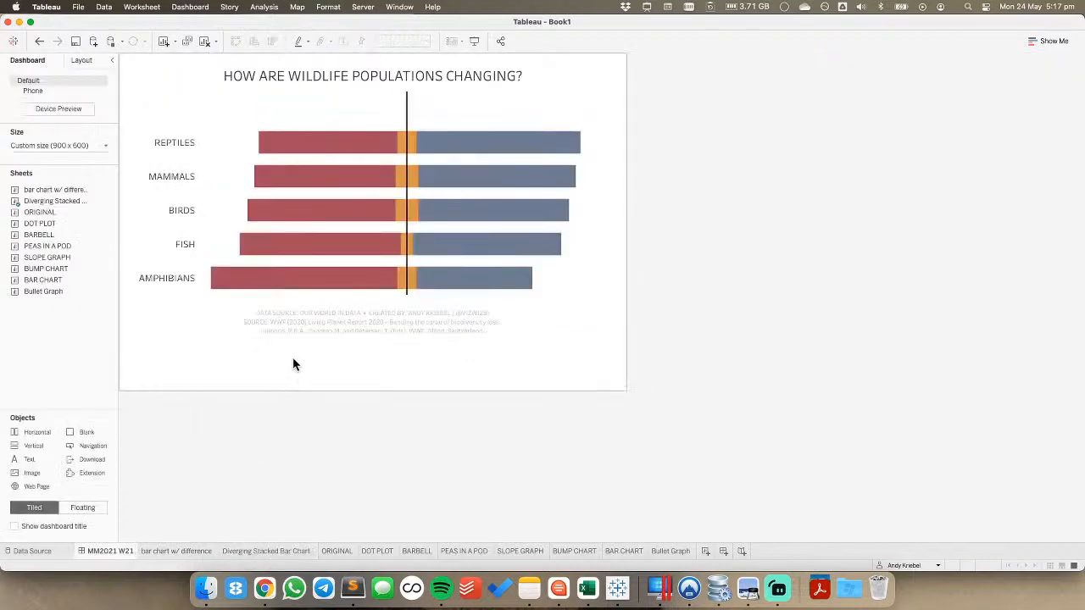
left_click(407, 121)
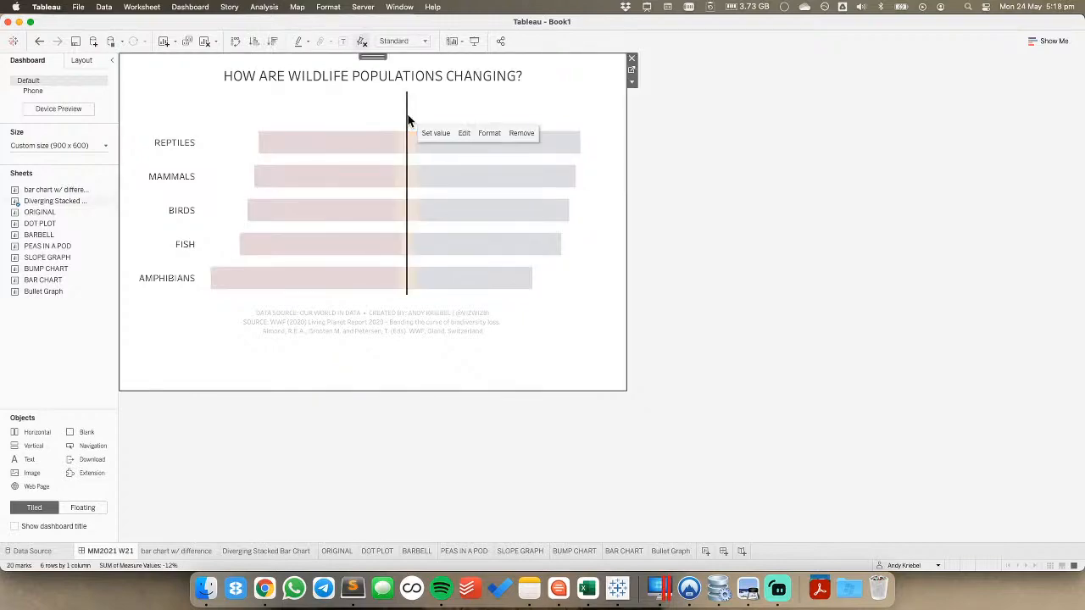
left_click(347, 111)
right_click(321, 149)
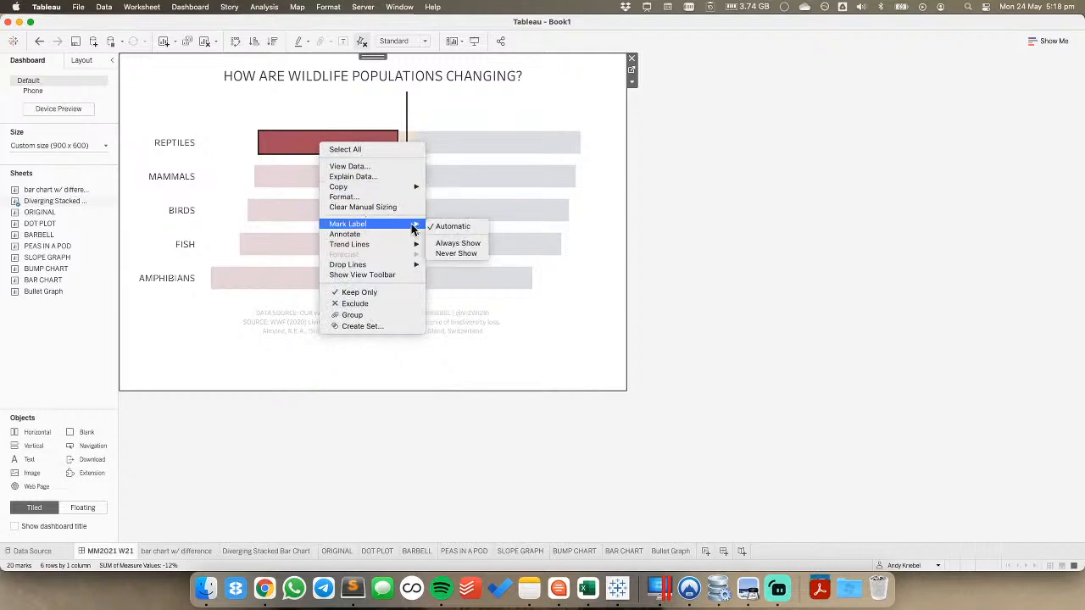
mouse_move(352, 234)
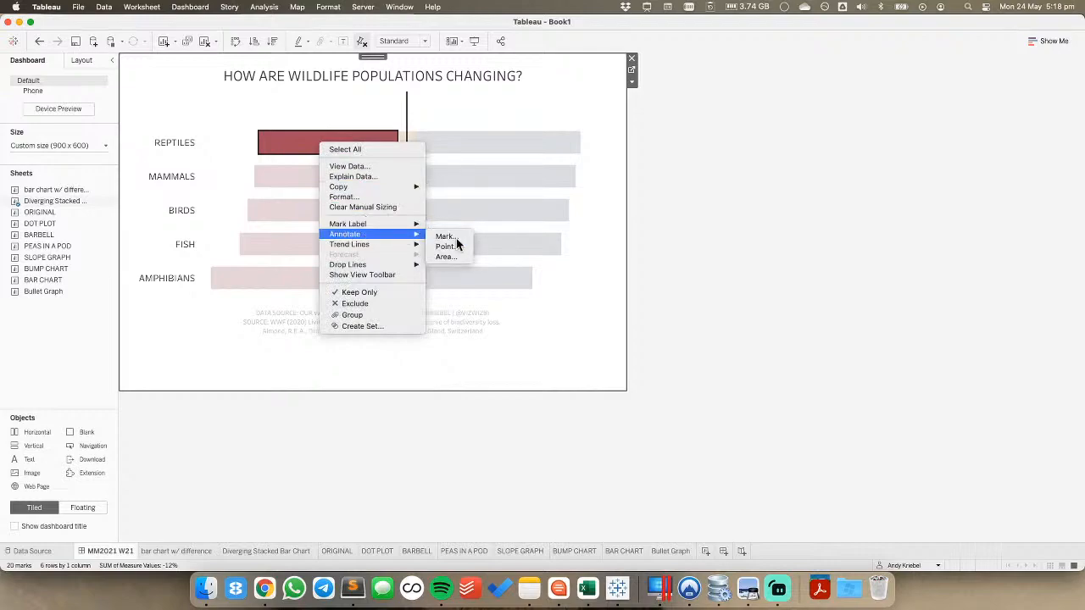
left_click(456, 239)
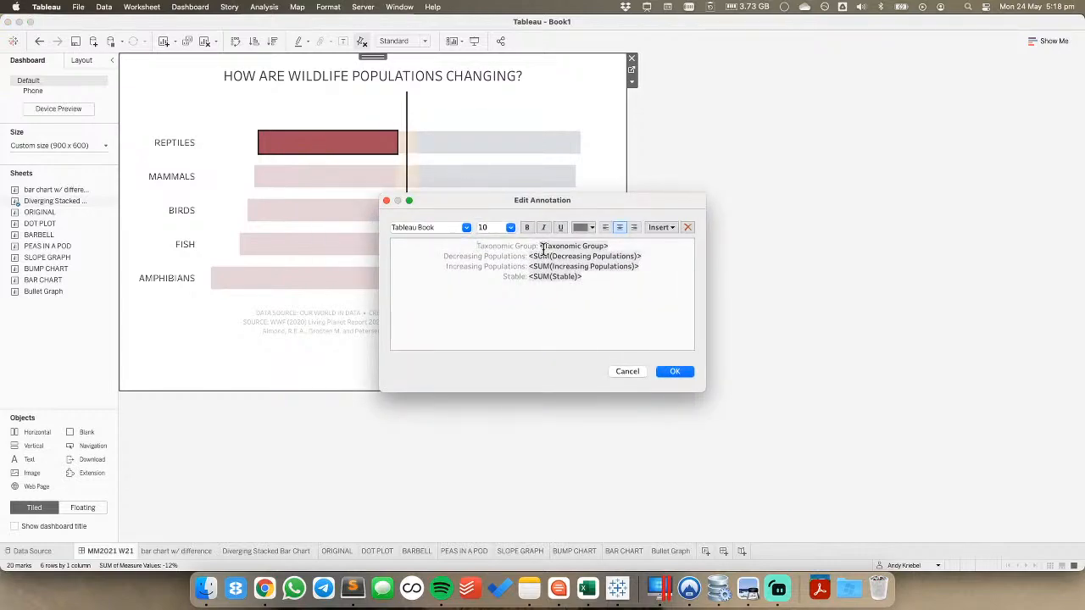
key("super+a")
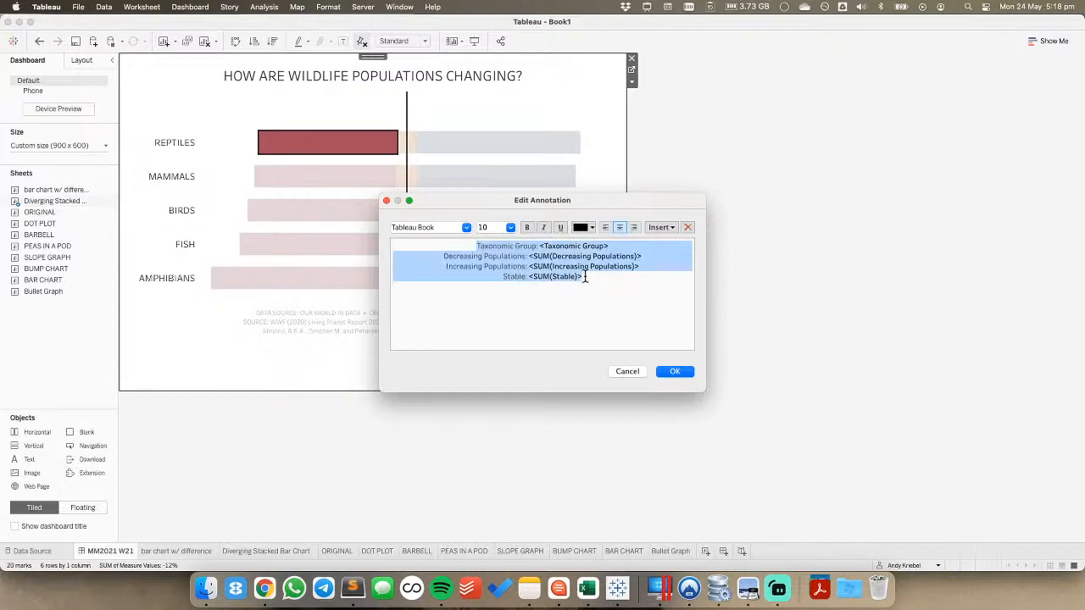
type("DERE")
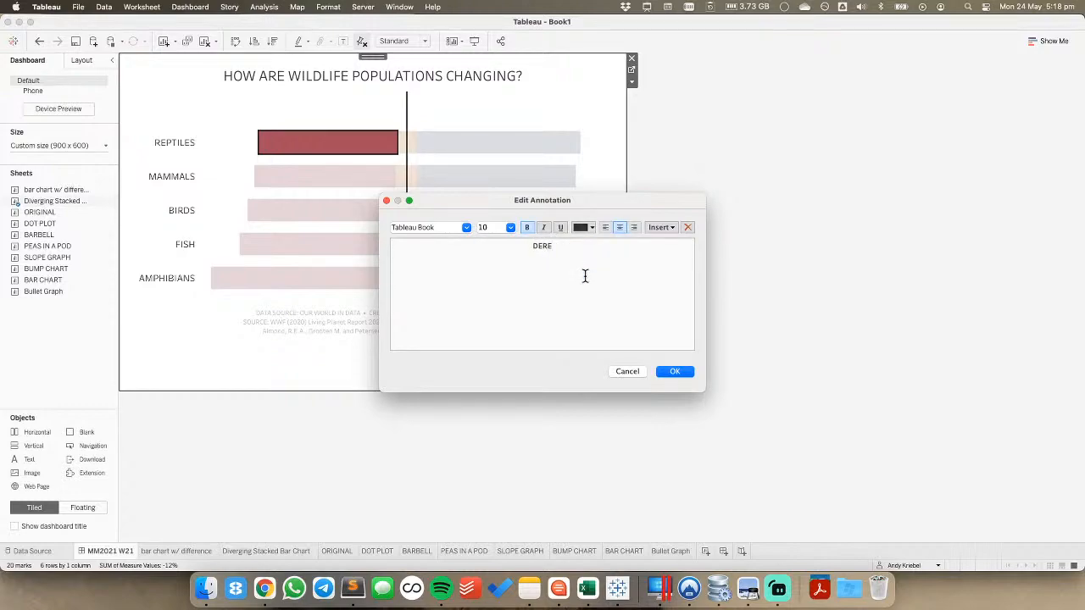
type("REASING")
key("BackSpace")
key("BackSpace")
type("NG POPULATIONS")
Format the "DECREASING POPULATIONS" annotation text as 12 pt in the bars' red and move it above the red Reptiles bar
key("super+a")
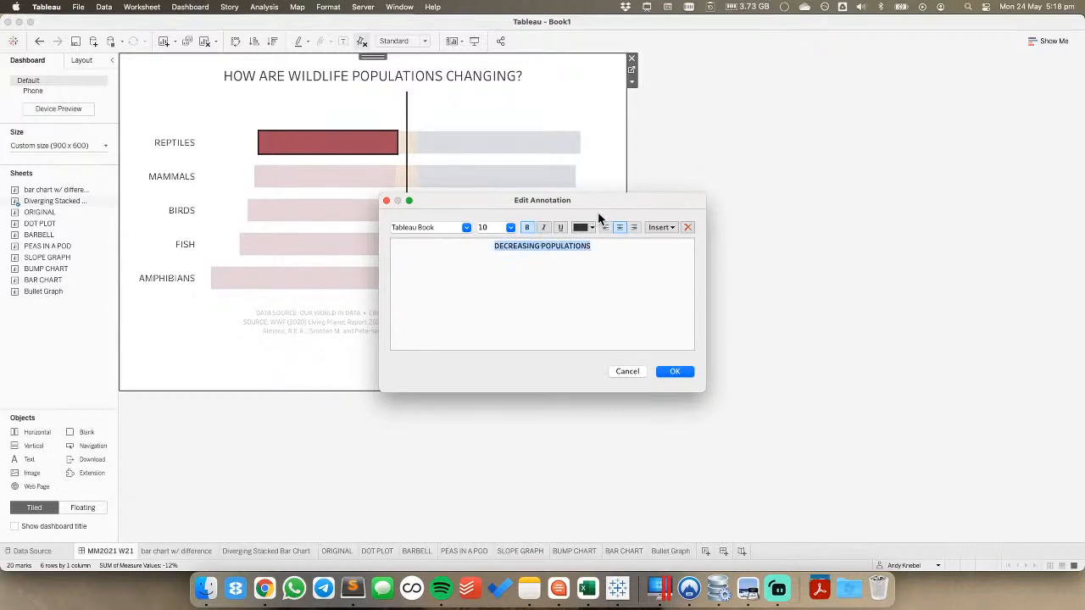
left_click(591, 227)
left_click(588, 290)
left_click(509, 229)
left_click(497, 273)
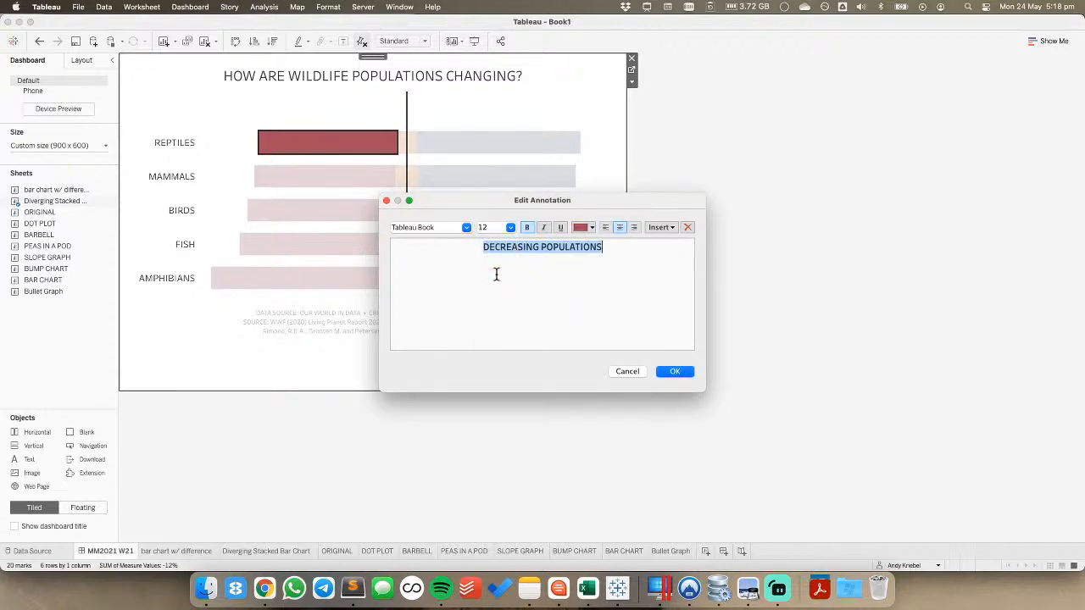
left_click(675, 371)
left_click_drag(351, 127, 323, 107)
left_click(472, 121)
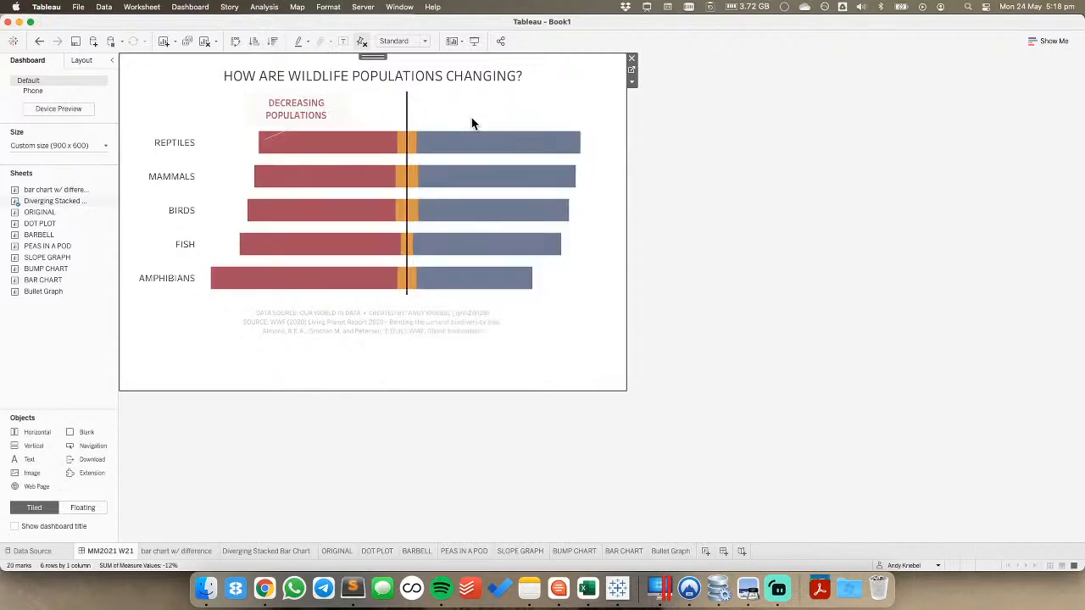
Set the mark labels to Always Show for all five red decreasing bars and all five blue-grey increasing bars
left_click_drag(357, 146, 354, 286)
right_click(353, 286)
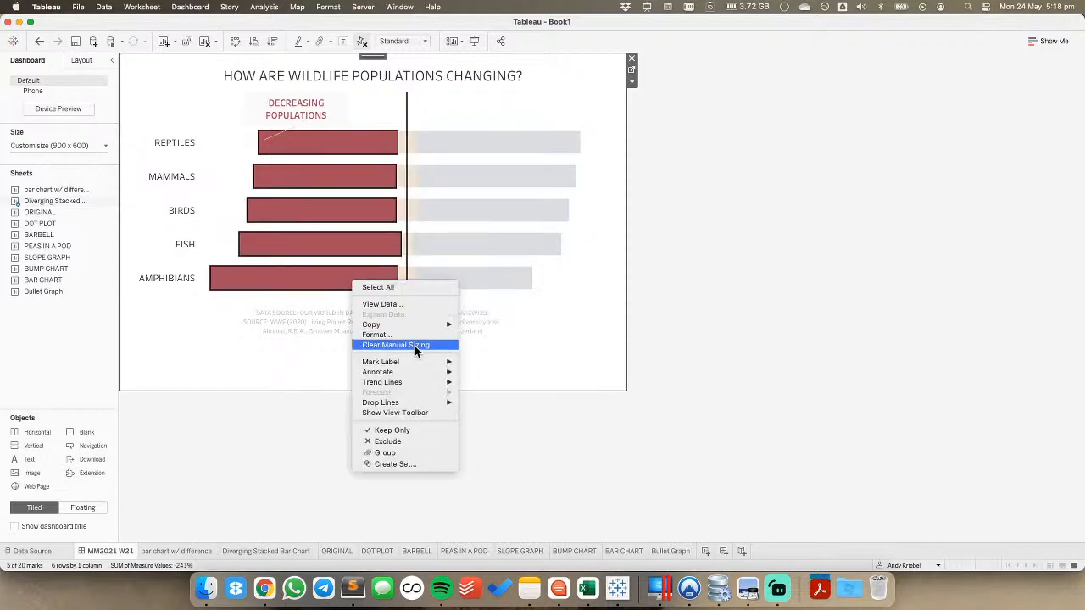
mouse_move(441, 362)
left_click(490, 381)
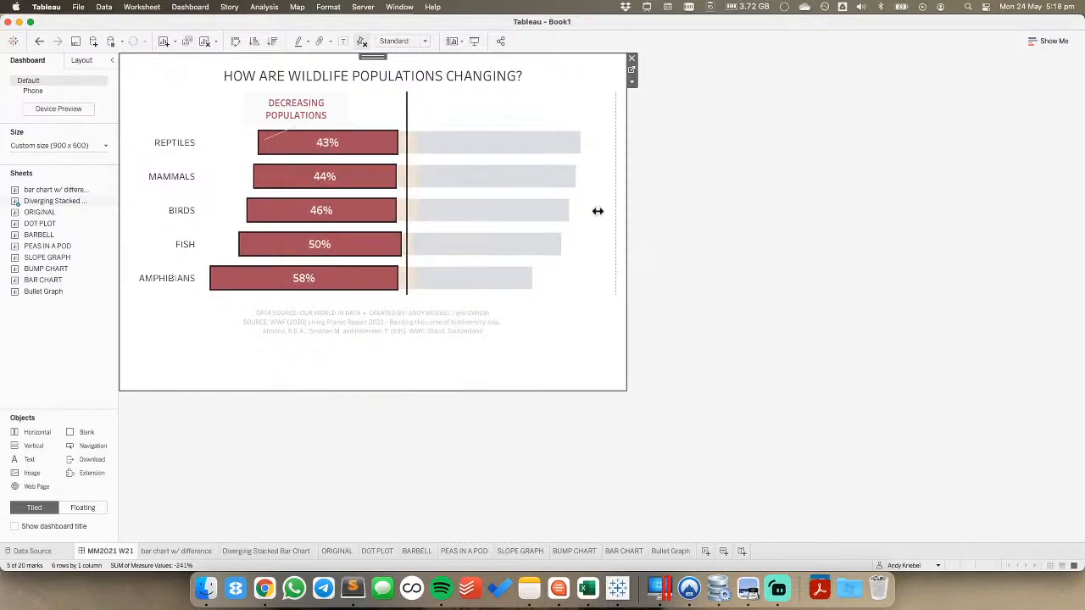
left_click_drag(531, 166, 474, 291)
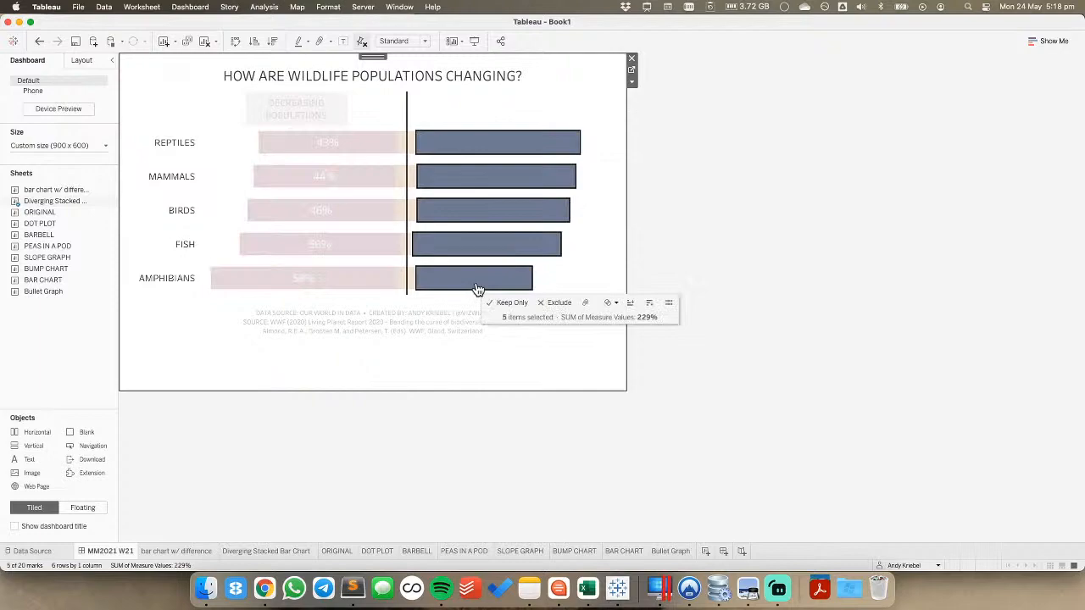
right_click(477, 285)
mouse_move(552, 366)
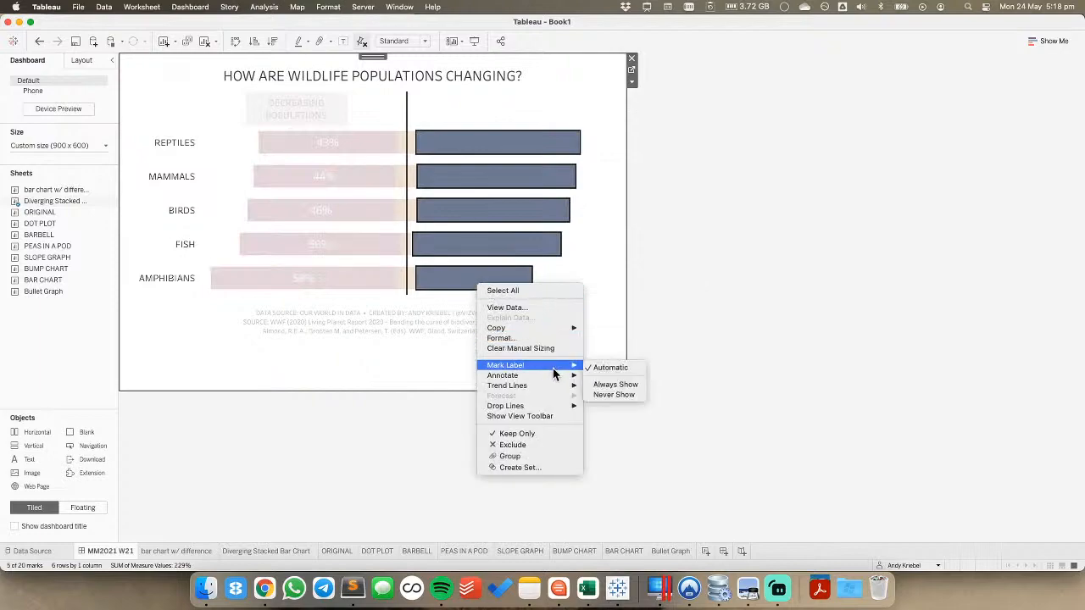
left_click(613, 384)
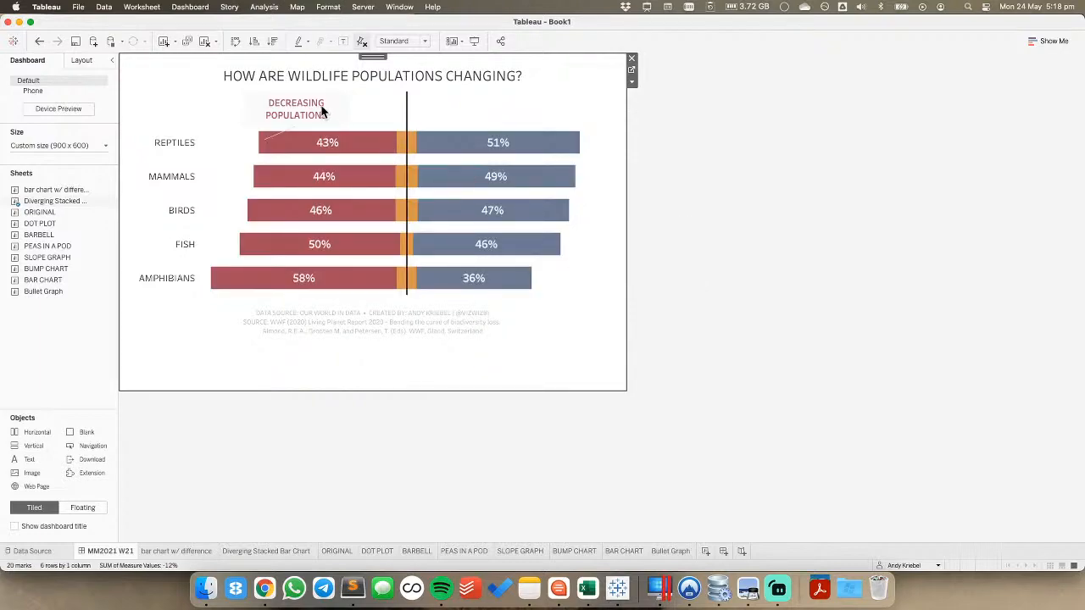
Add a mark annotation reading "INCREASING POPULATIONS" to the blue-grey Reptiles bar
right_click(465, 141)
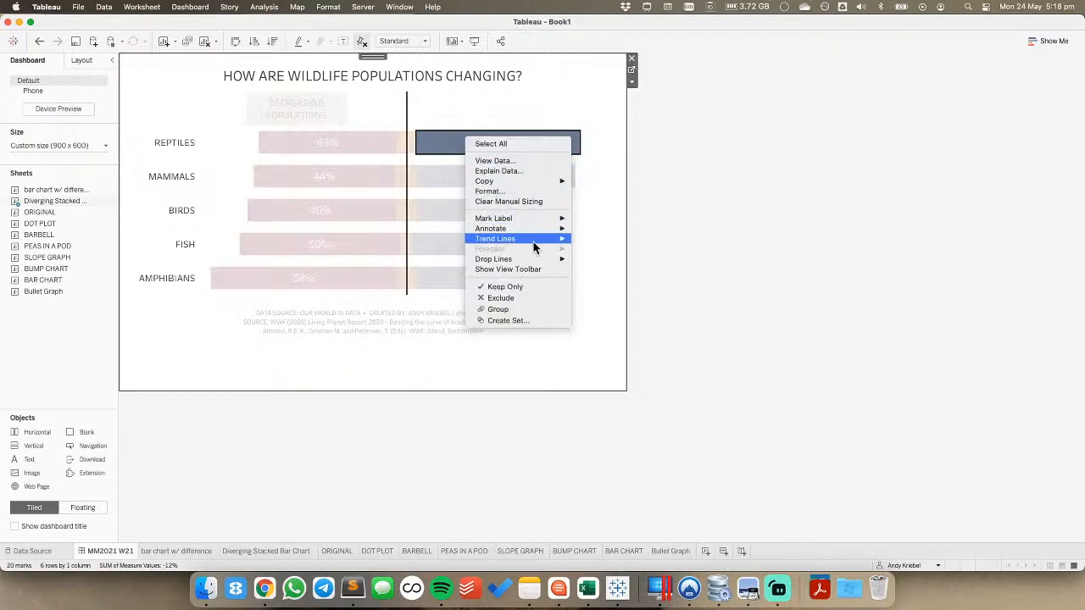
mouse_move(542, 229)
left_click(593, 231)
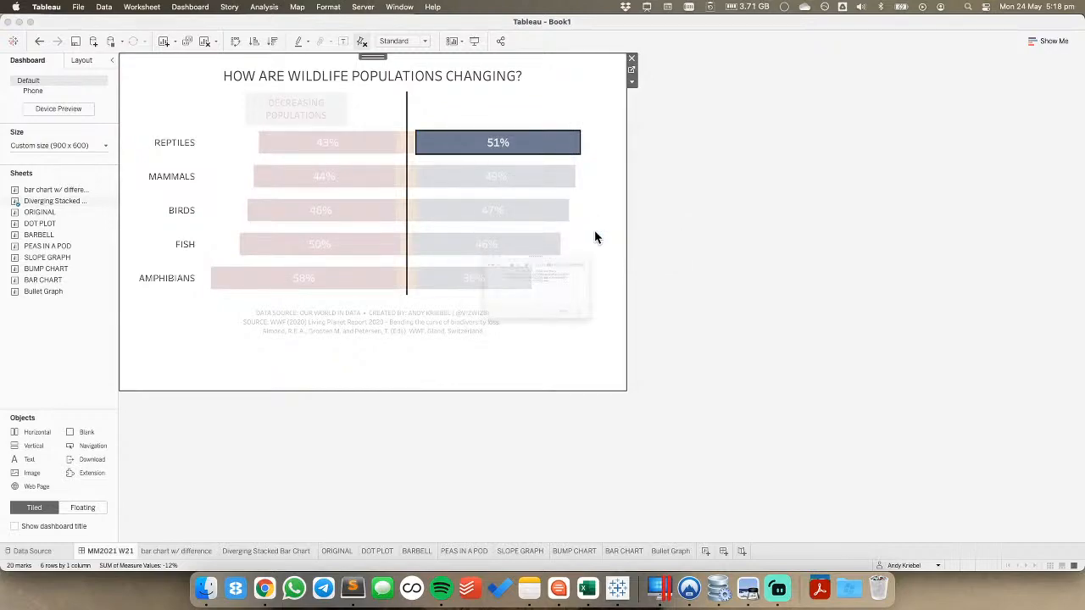
key("super+a")
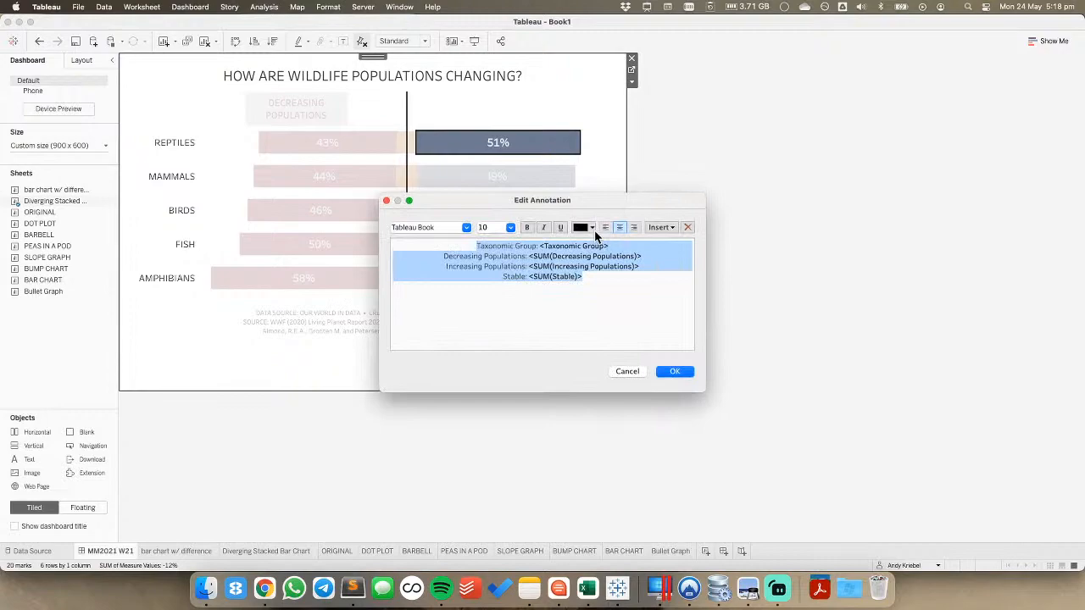
type("increa")
key("BackSpace")
key("BackSpace")
key("BackSpace")
key("BackSpace")
key("BackSpace")
key("BackSpace")
type("INCREASING POPULATIONS")
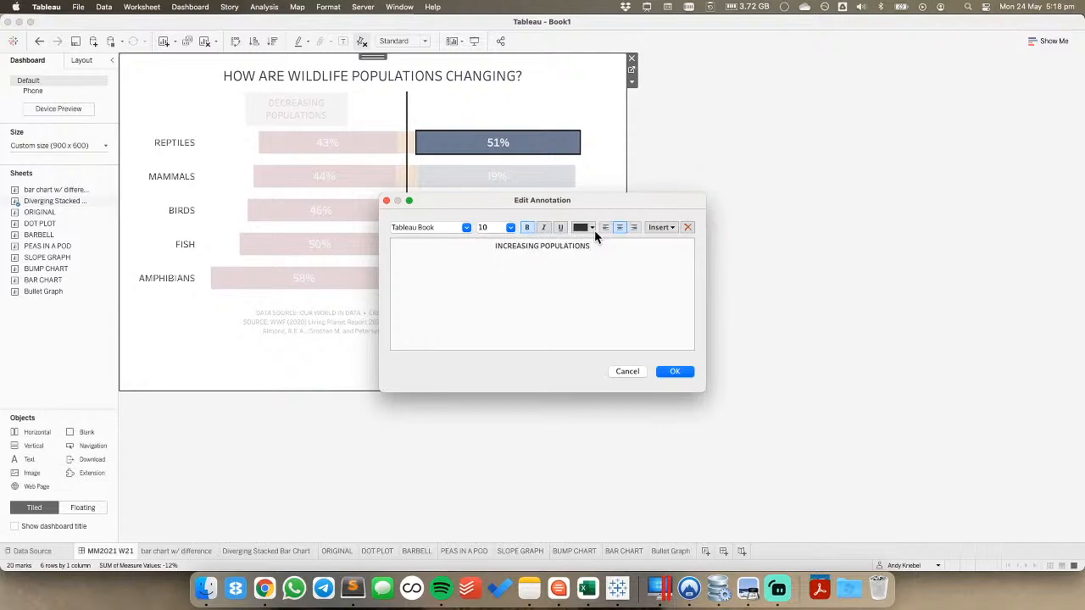
Format the "INCREASING POPULATIONS" annotation text as 12 pt in the bars' blue-grey
key("super+a")
left_click(510, 227)
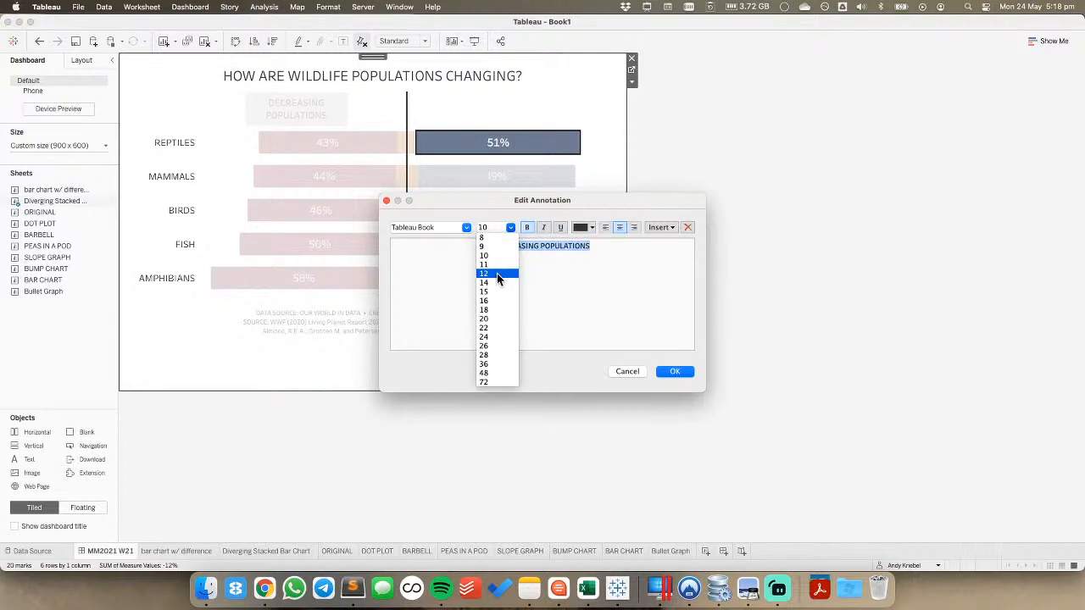
left_click(498, 275)
left_click(589, 227)
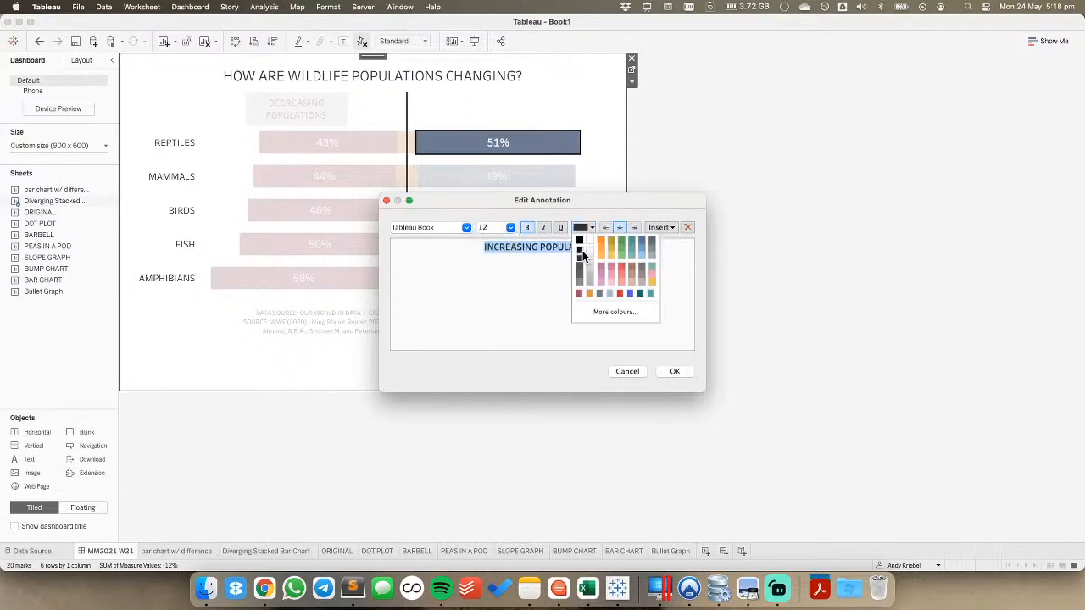
left_click(599, 293)
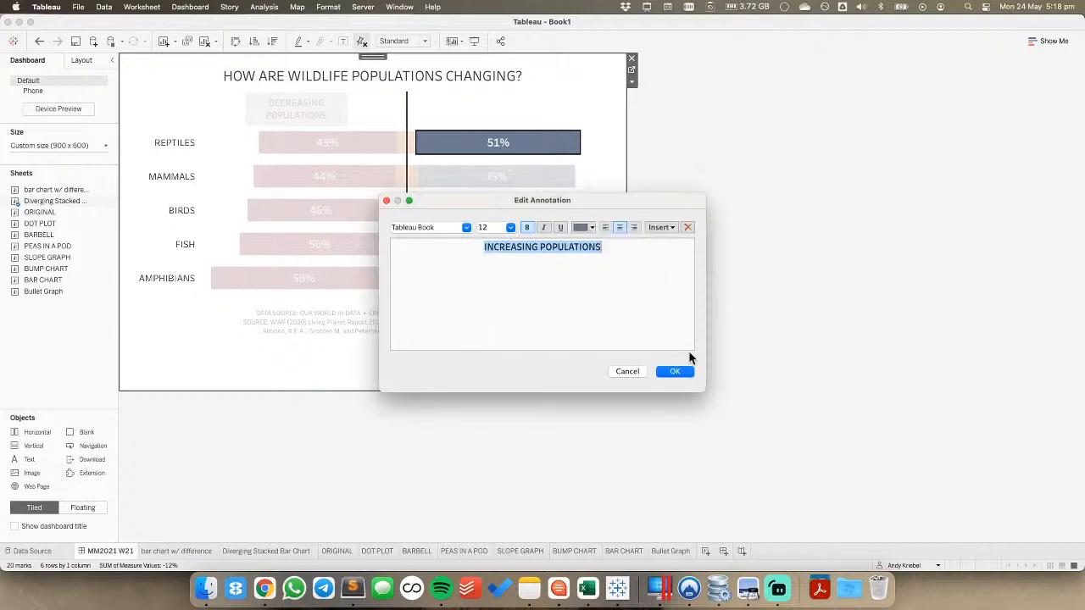
left_click(684, 372)
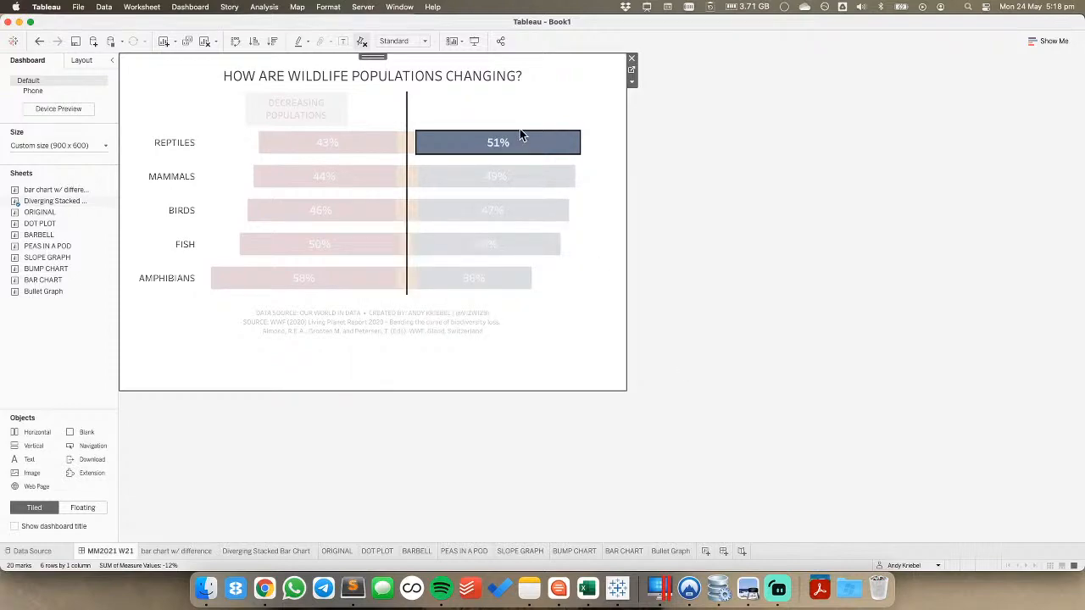
left_click(421, 114)
Add a mark annotation reading "STABLE" to the orange Reptiles segment beside the centre line
right_click(404, 146)
mouse_move(469, 236)
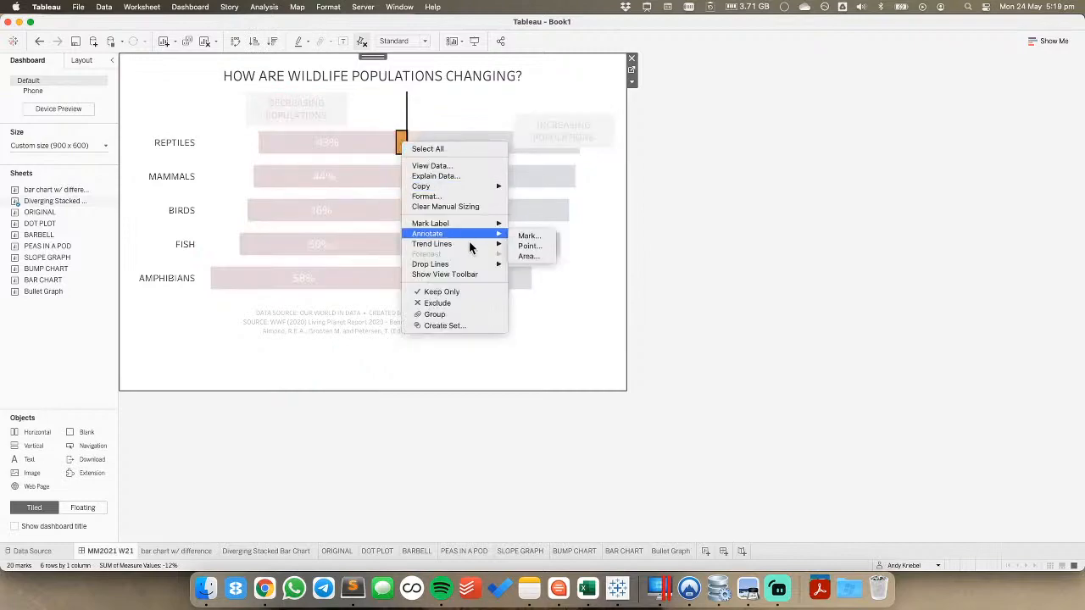
left_click(526, 236)
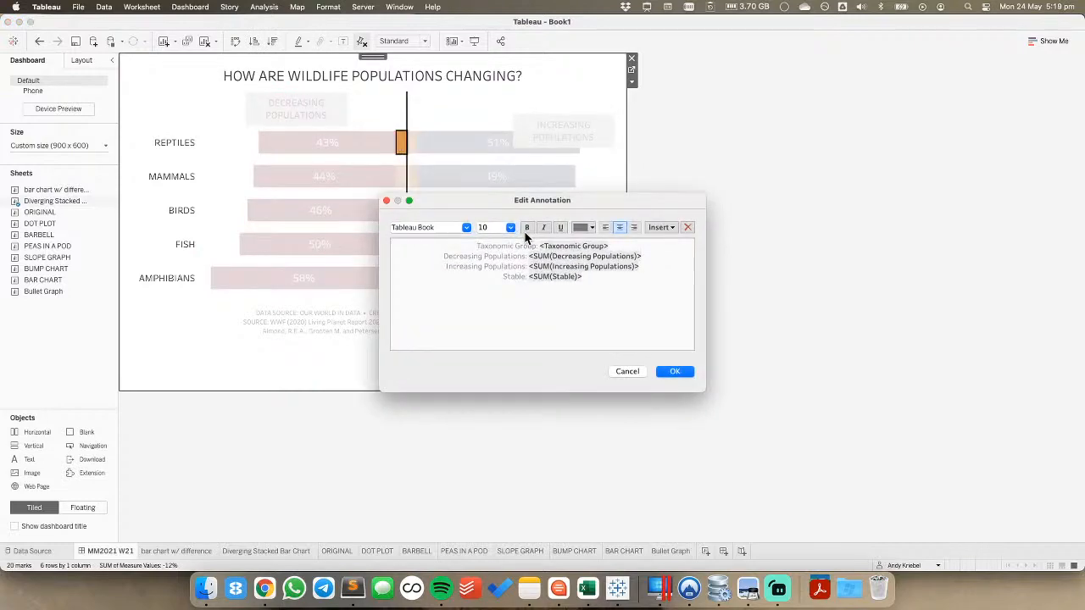
key("ctrl+a")
key("BackSpace")
type("STABLE")
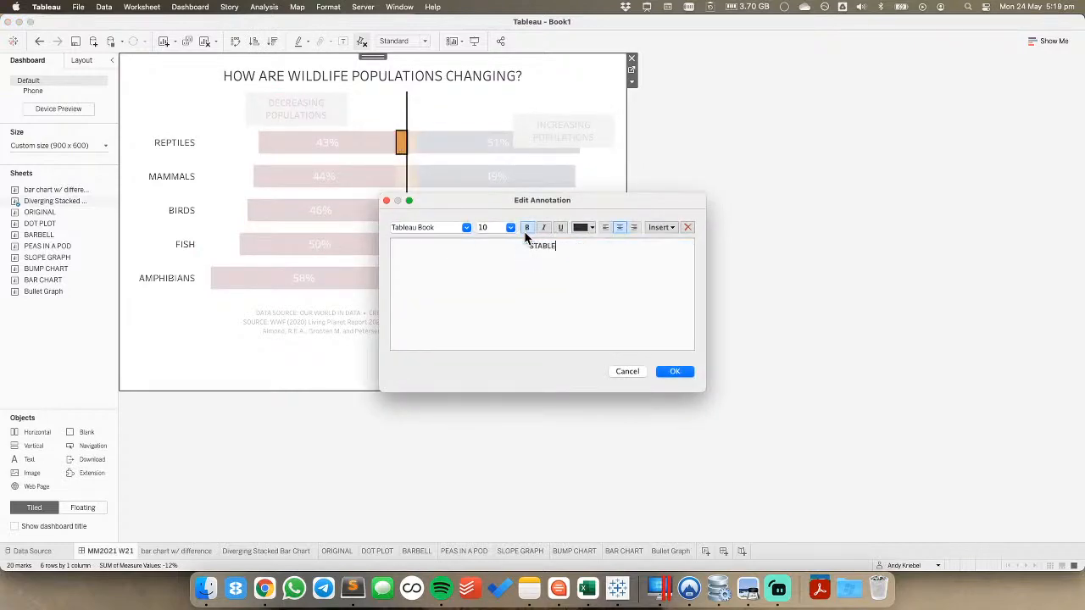
Format the "STABLE" annotation text as 12 pt orange and move it above the Reptiles bar, over the vertical centre line
key("super+a")
left_click(510, 230)
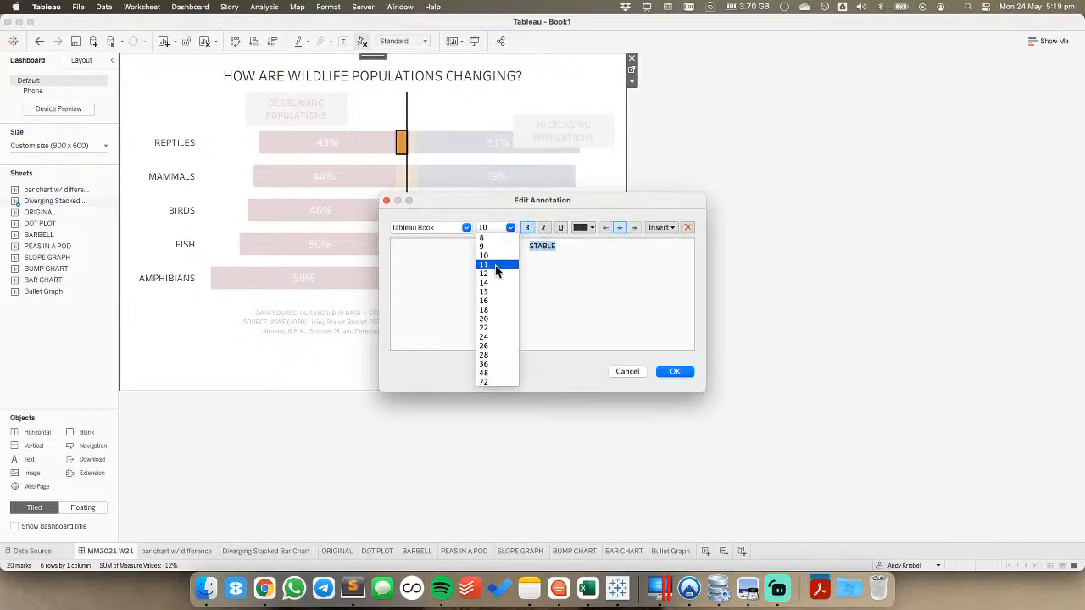
left_click(496, 273)
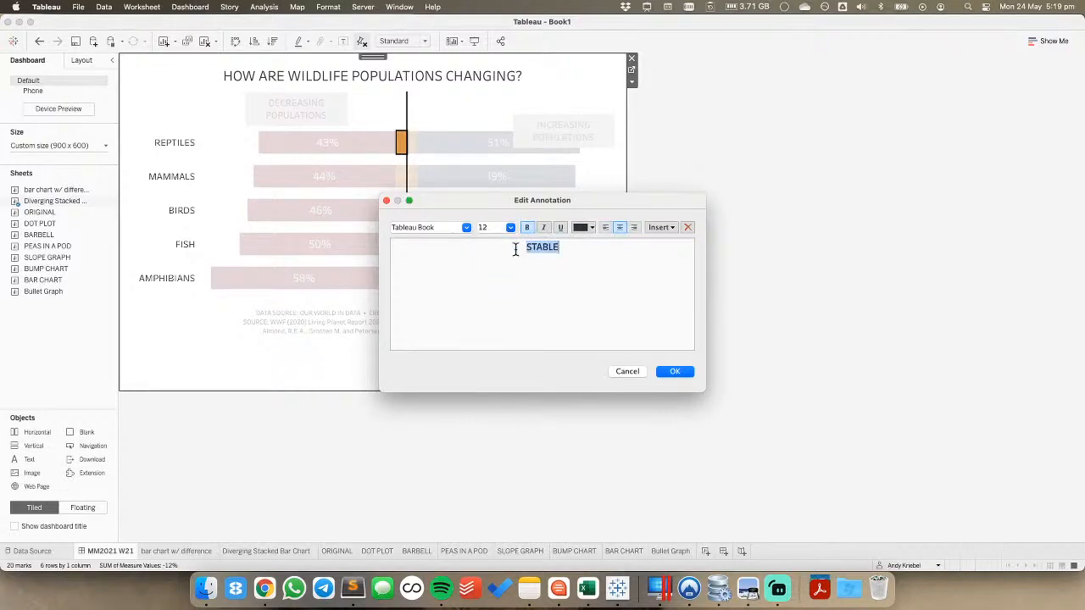
left_click(591, 227)
left_click(596, 289)
left_click(675, 373)
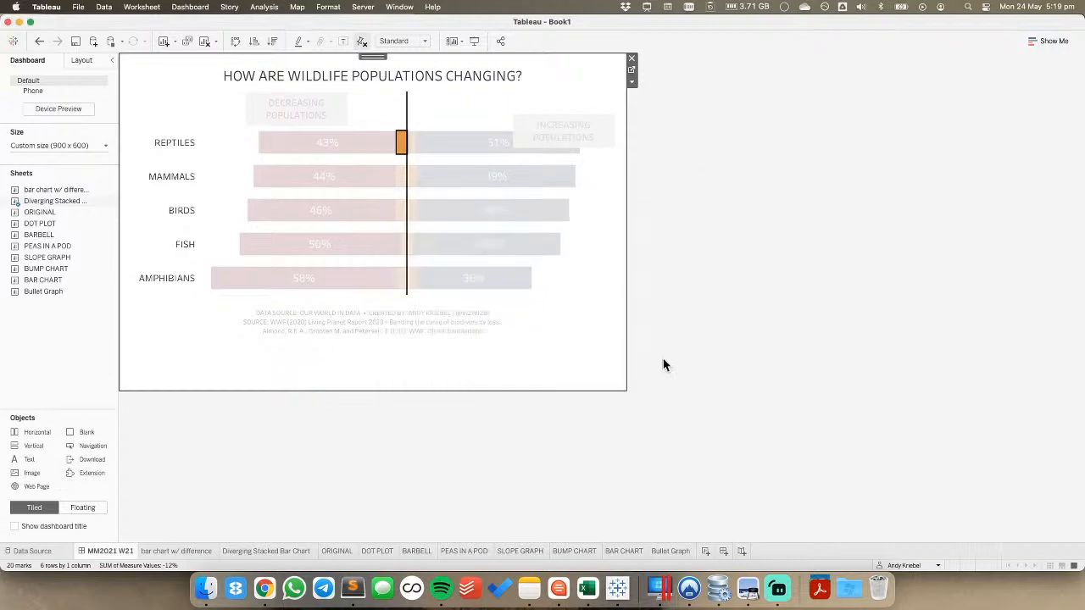
mouse_move(439, 122)
left_mouse_down()
mouse_move(378, 116)
mouse_move(427, 114)
mouse_move(409, 117)
mouse_move(417, 118)
left_mouse_up()
left_click_drag(406, 120, 405, 121)
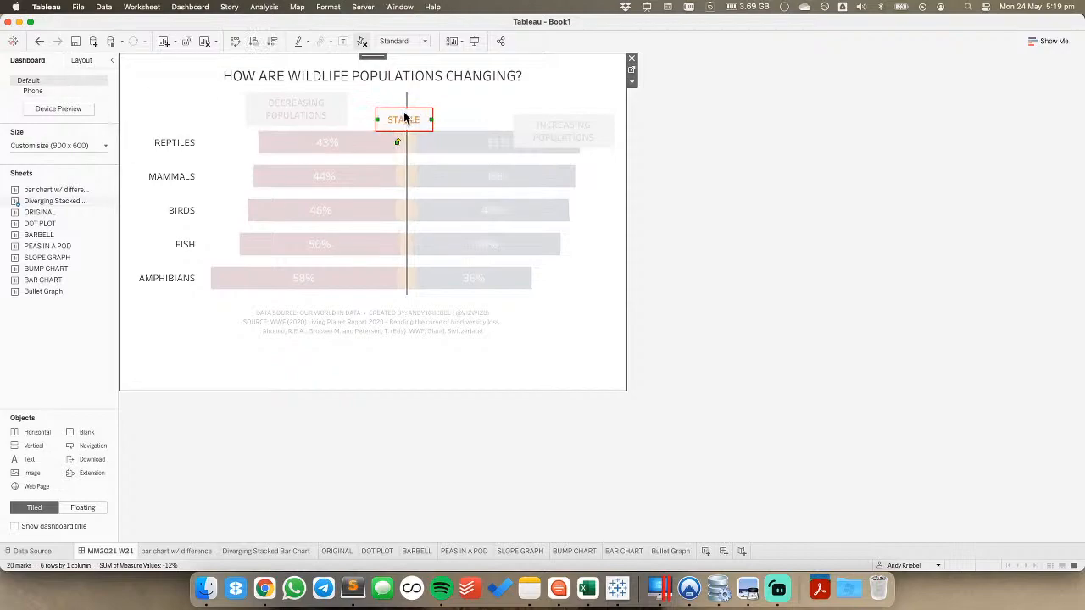
Format the "STABLE" annotation with white shading at 100% opacity and its box set to None
right_click(393, 116)
left_click(408, 130)
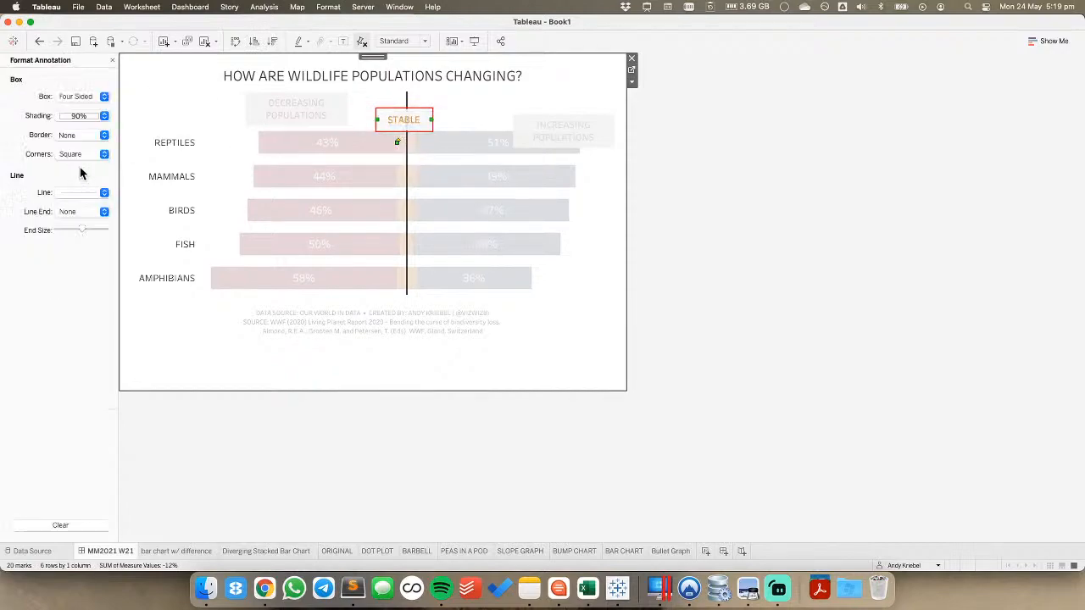
left_click(72, 117)
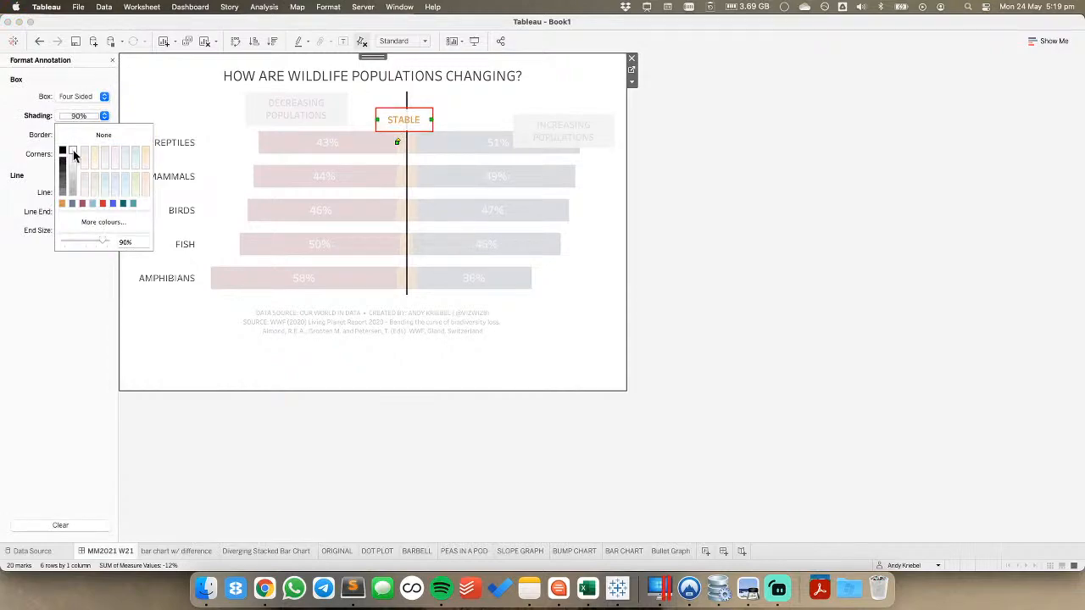
left_click(109, 239)
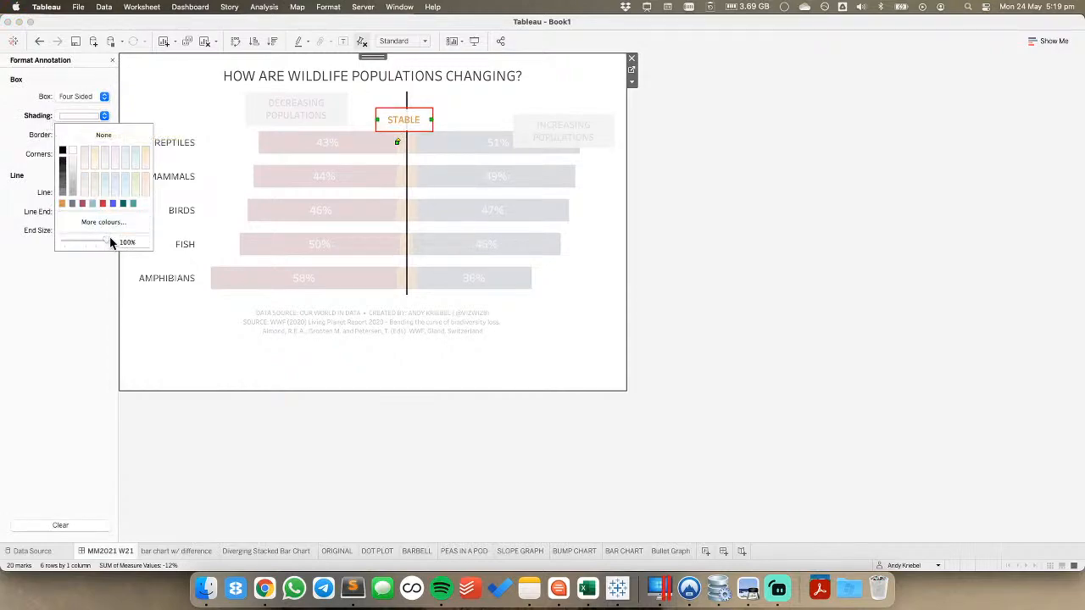
left_click(70, 95)
left_click(71, 119)
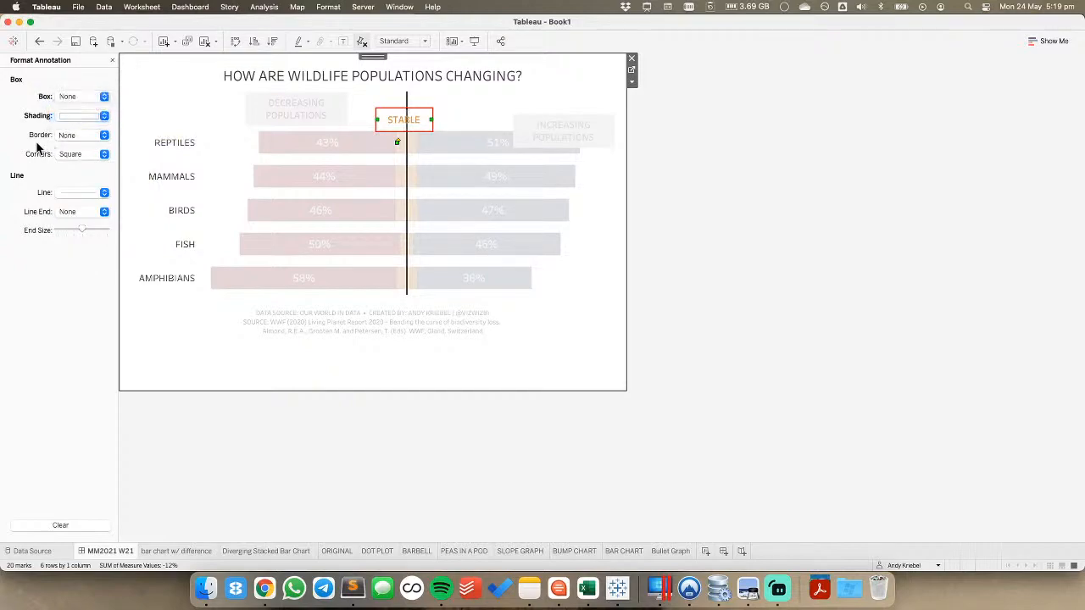